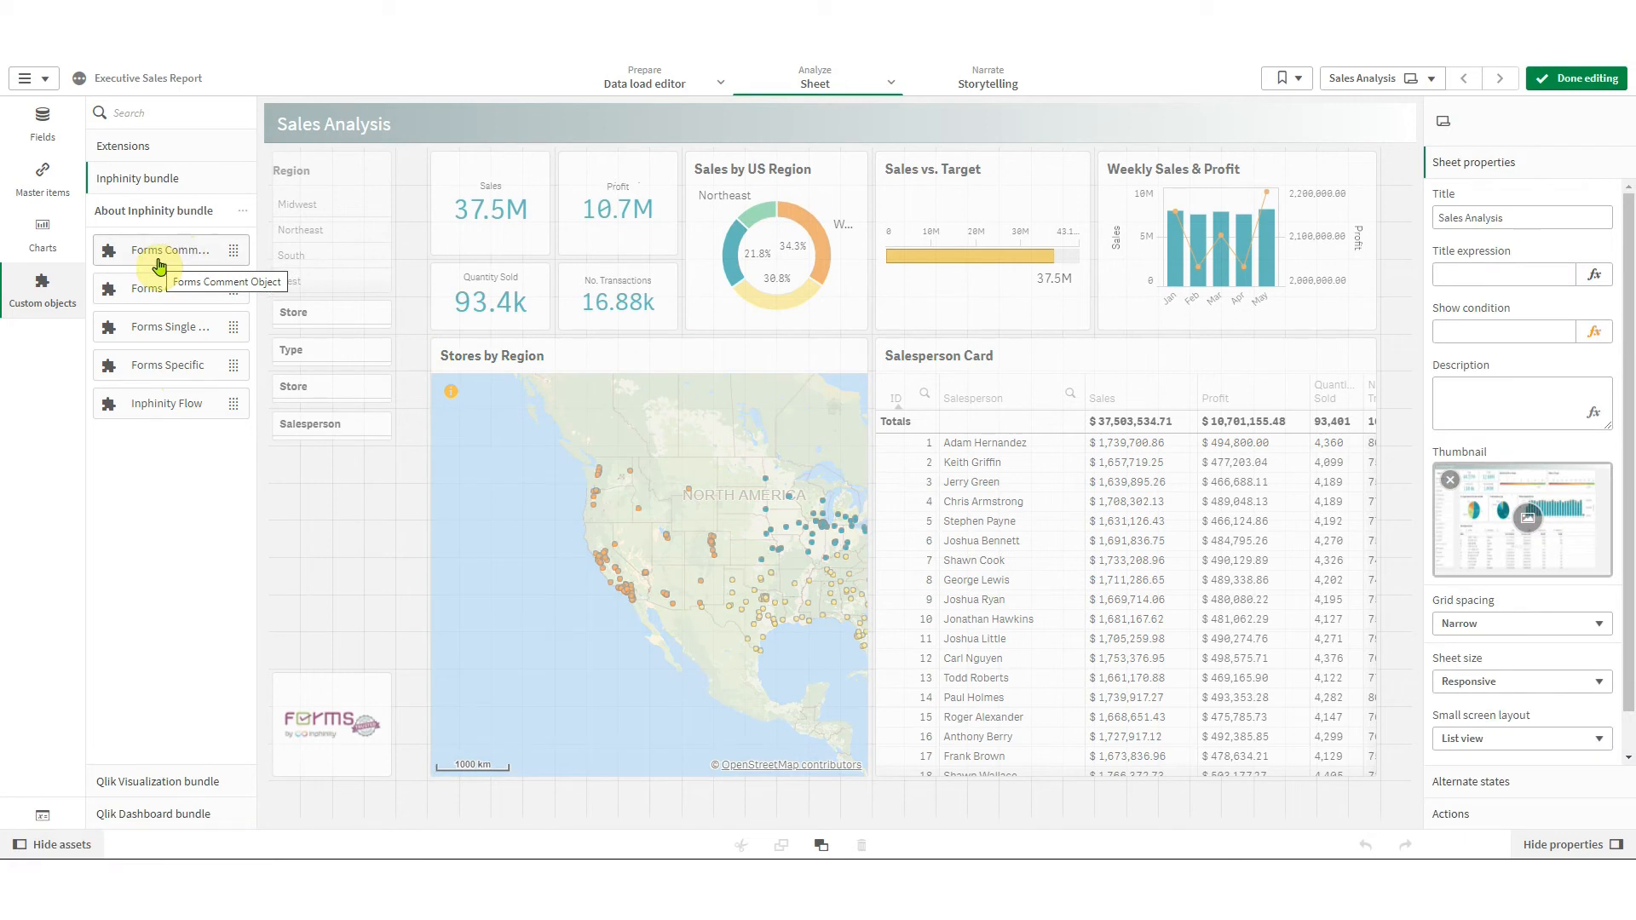
# Shorten the Stores by Region map and place a Forms Comment Object directly beneath it, resized to the map's width
pyautogui.click(653, 776)
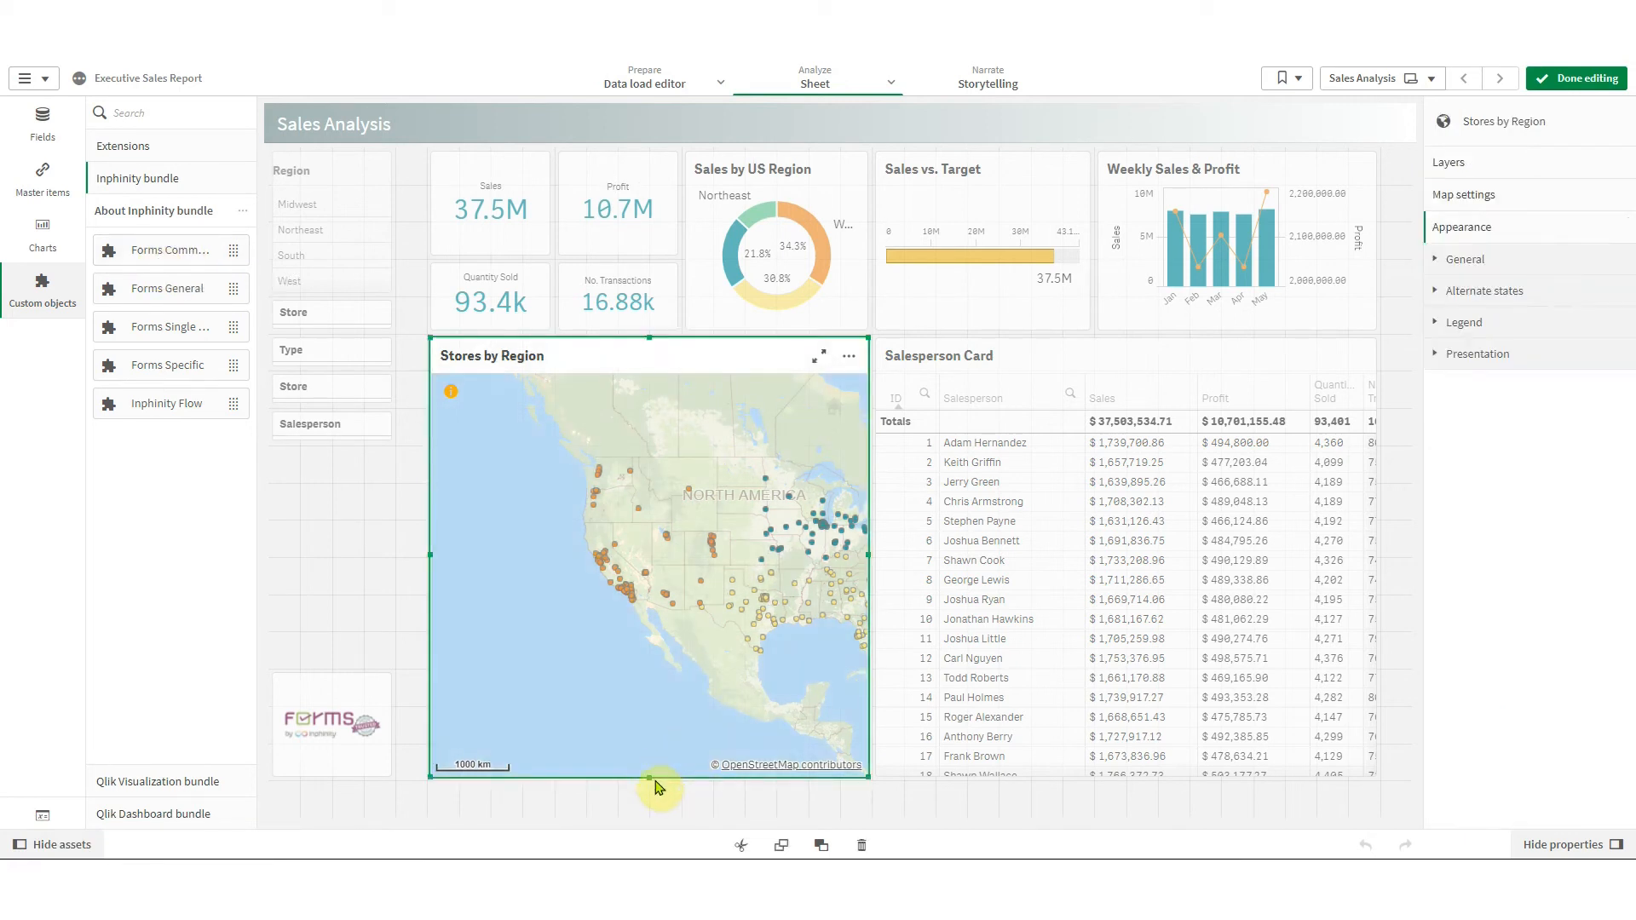
pyautogui.moveTo(653, 776); pyautogui.dragTo(652, 624)
pyautogui.moveTo(150, 250); pyautogui.dragTo(742, 719)
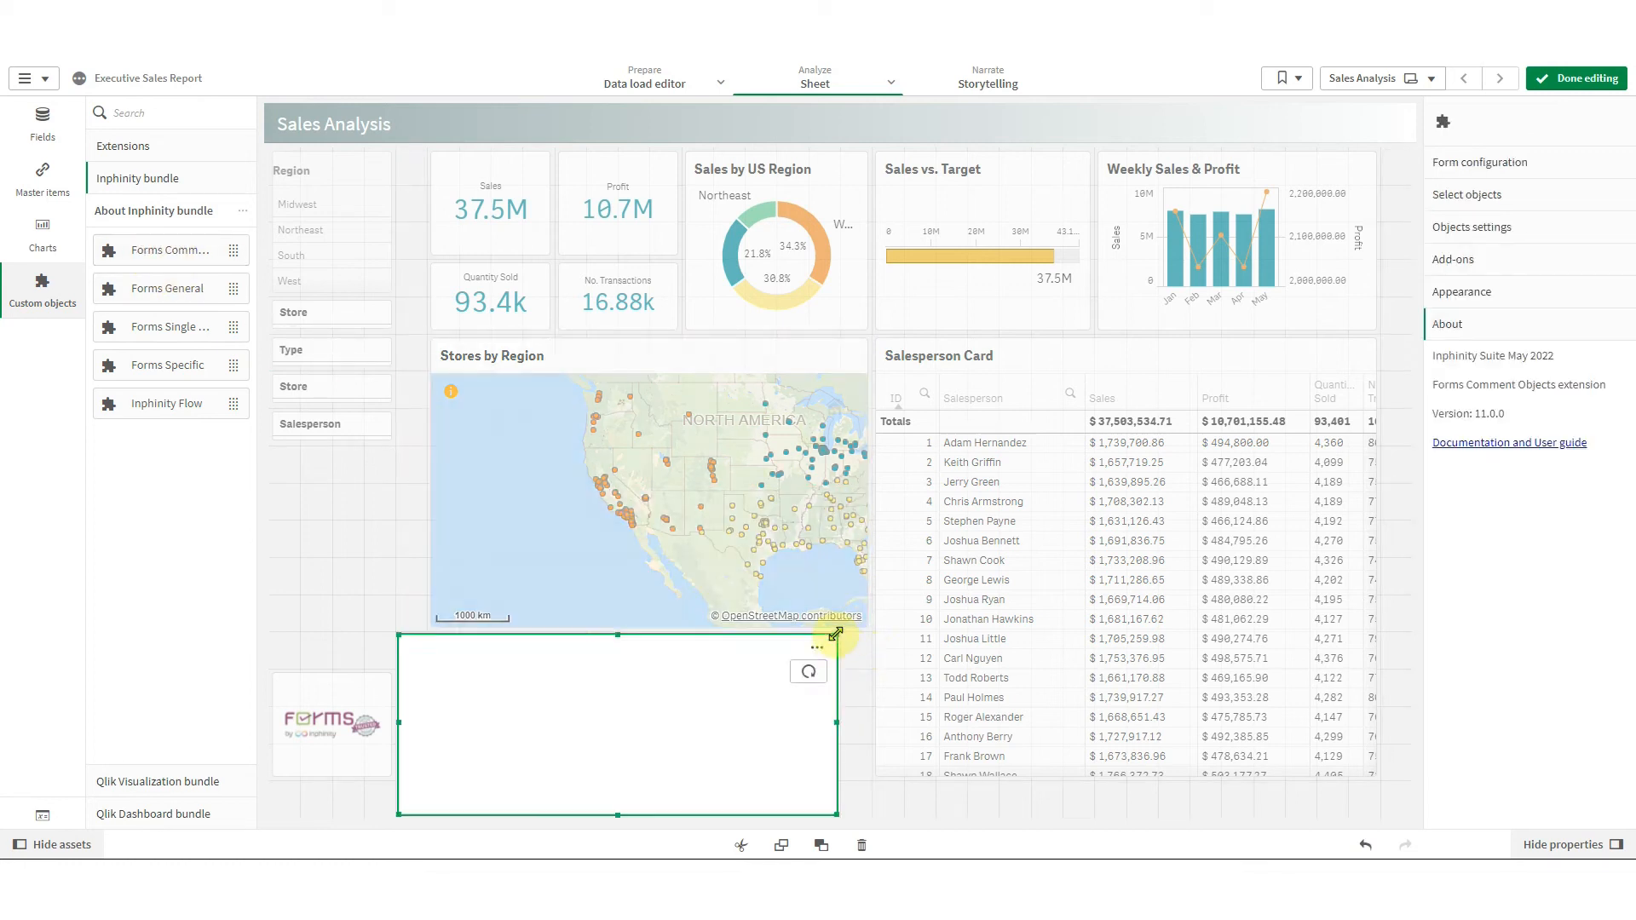
pyautogui.moveTo(399, 814); pyautogui.dragTo(446, 756)
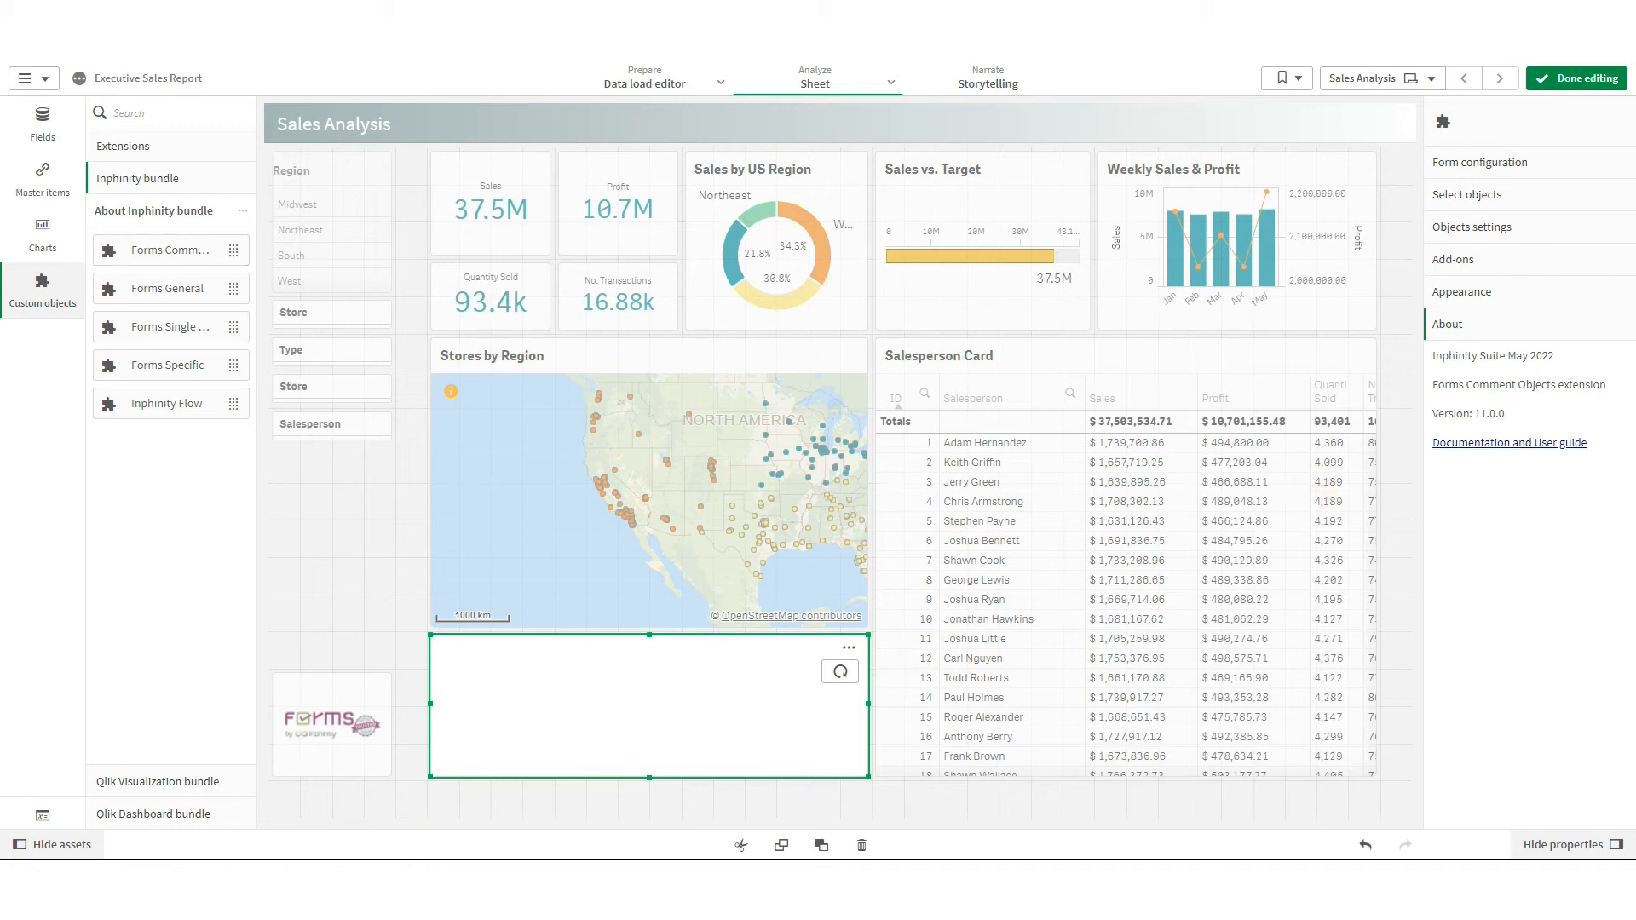
# Enable comments for Stores by Region and Weekly Sales & Profit in the comment object, and finish editing the sheet
pyautogui.click(1520, 170)
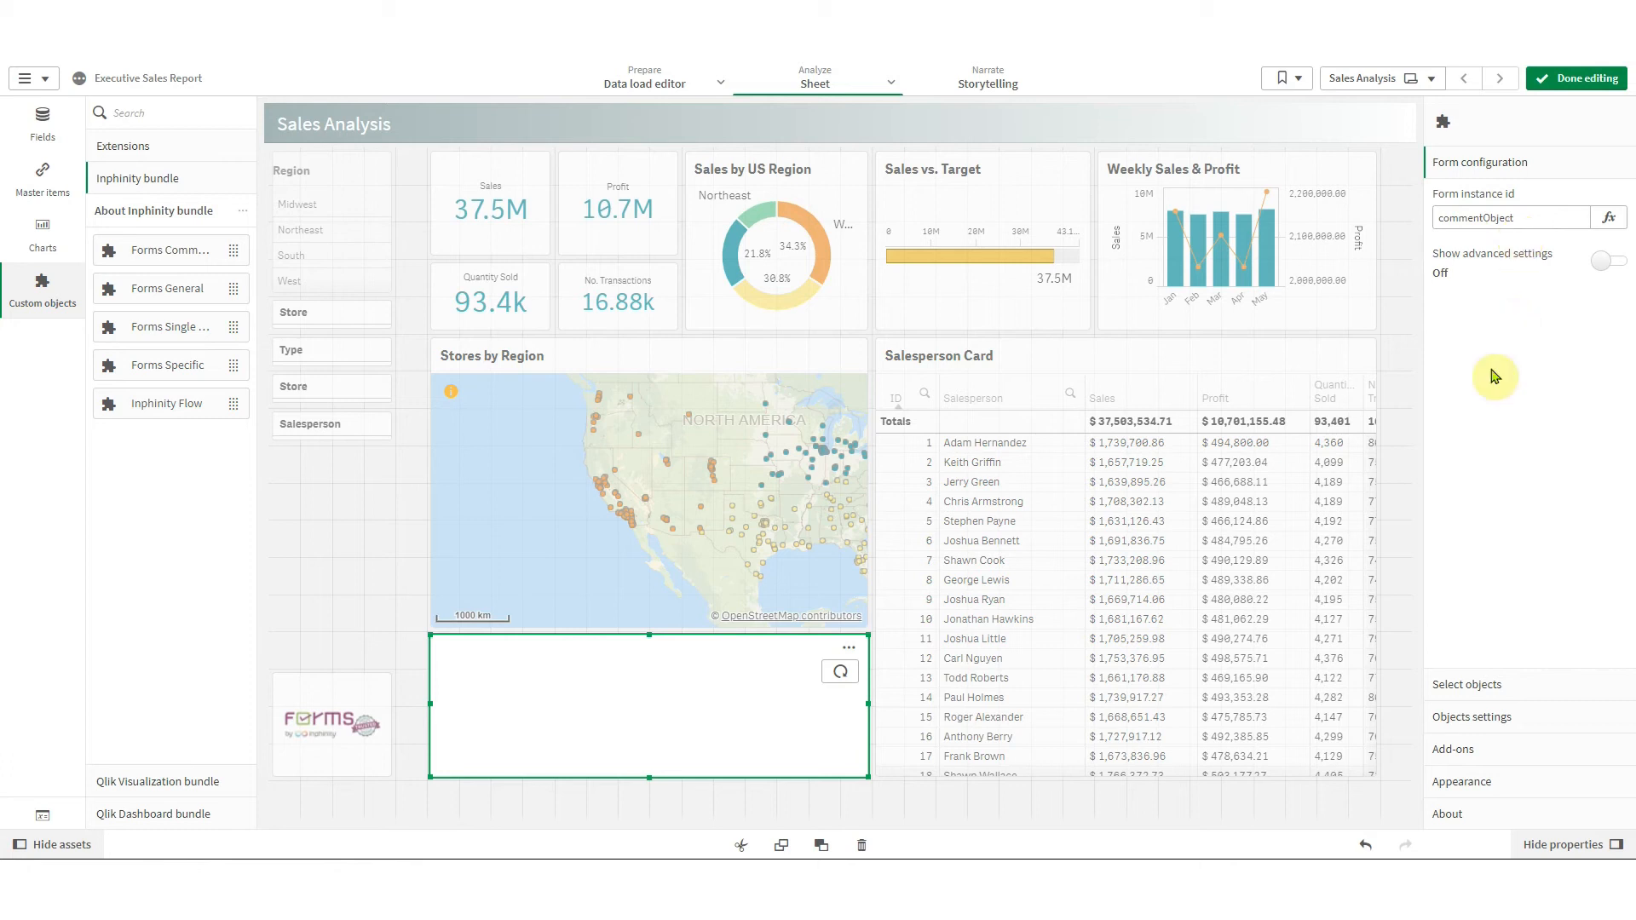
pyautogui.click(1513, 683)
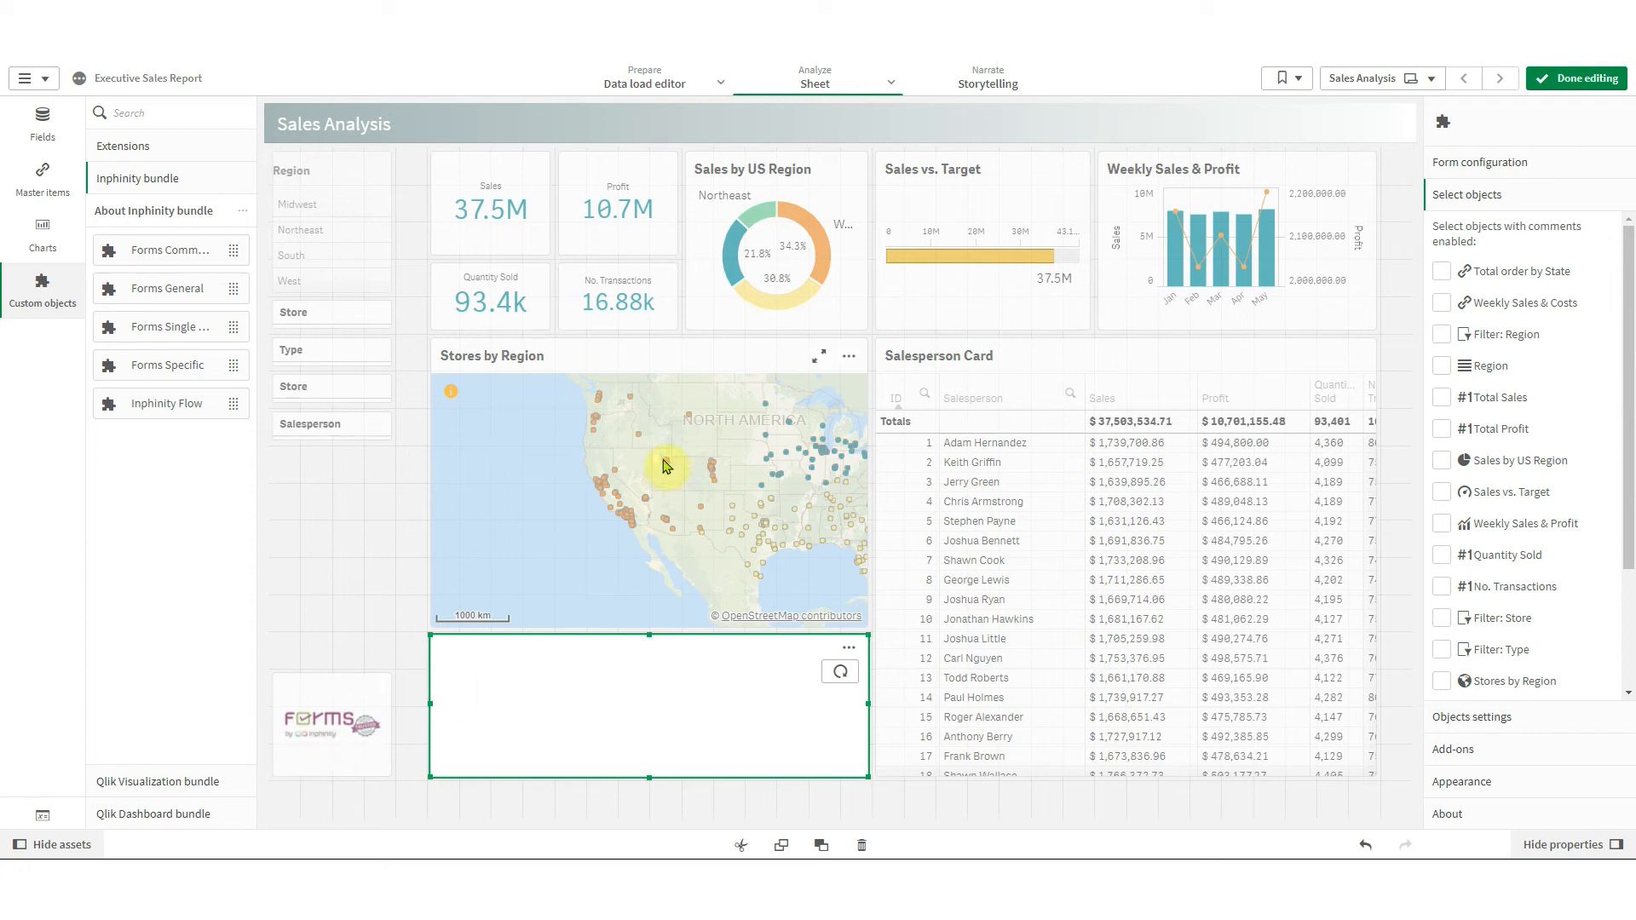
pyautogui.scroll(-2, 1525, 426)
pyautogui.click(1518, 516)
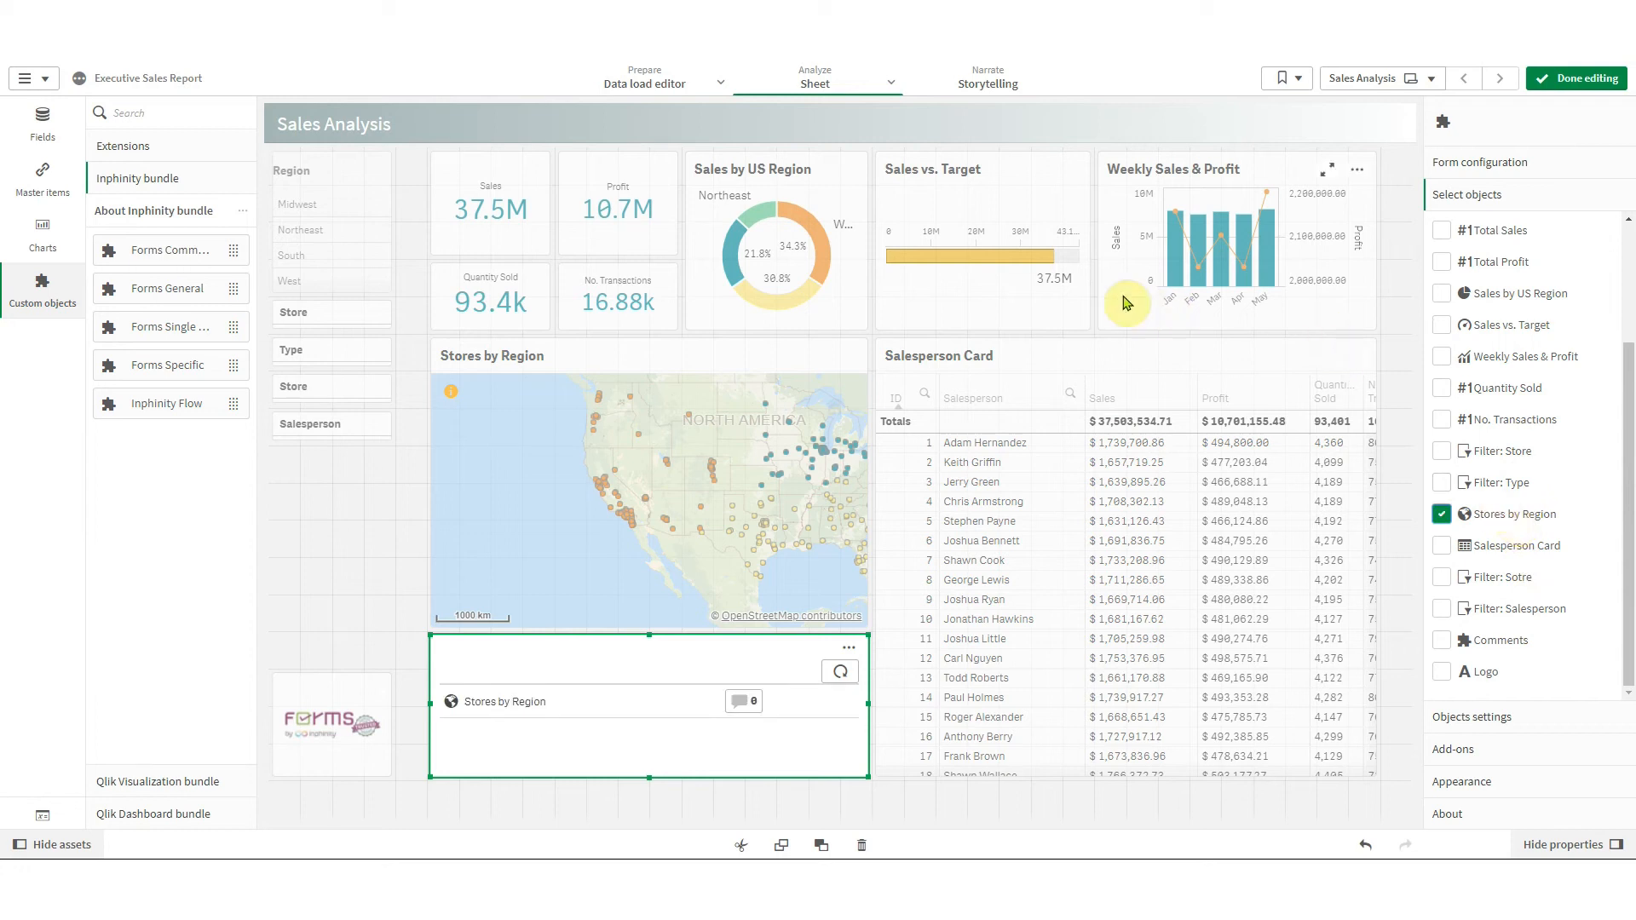
pyautogui.click(1549, 358)
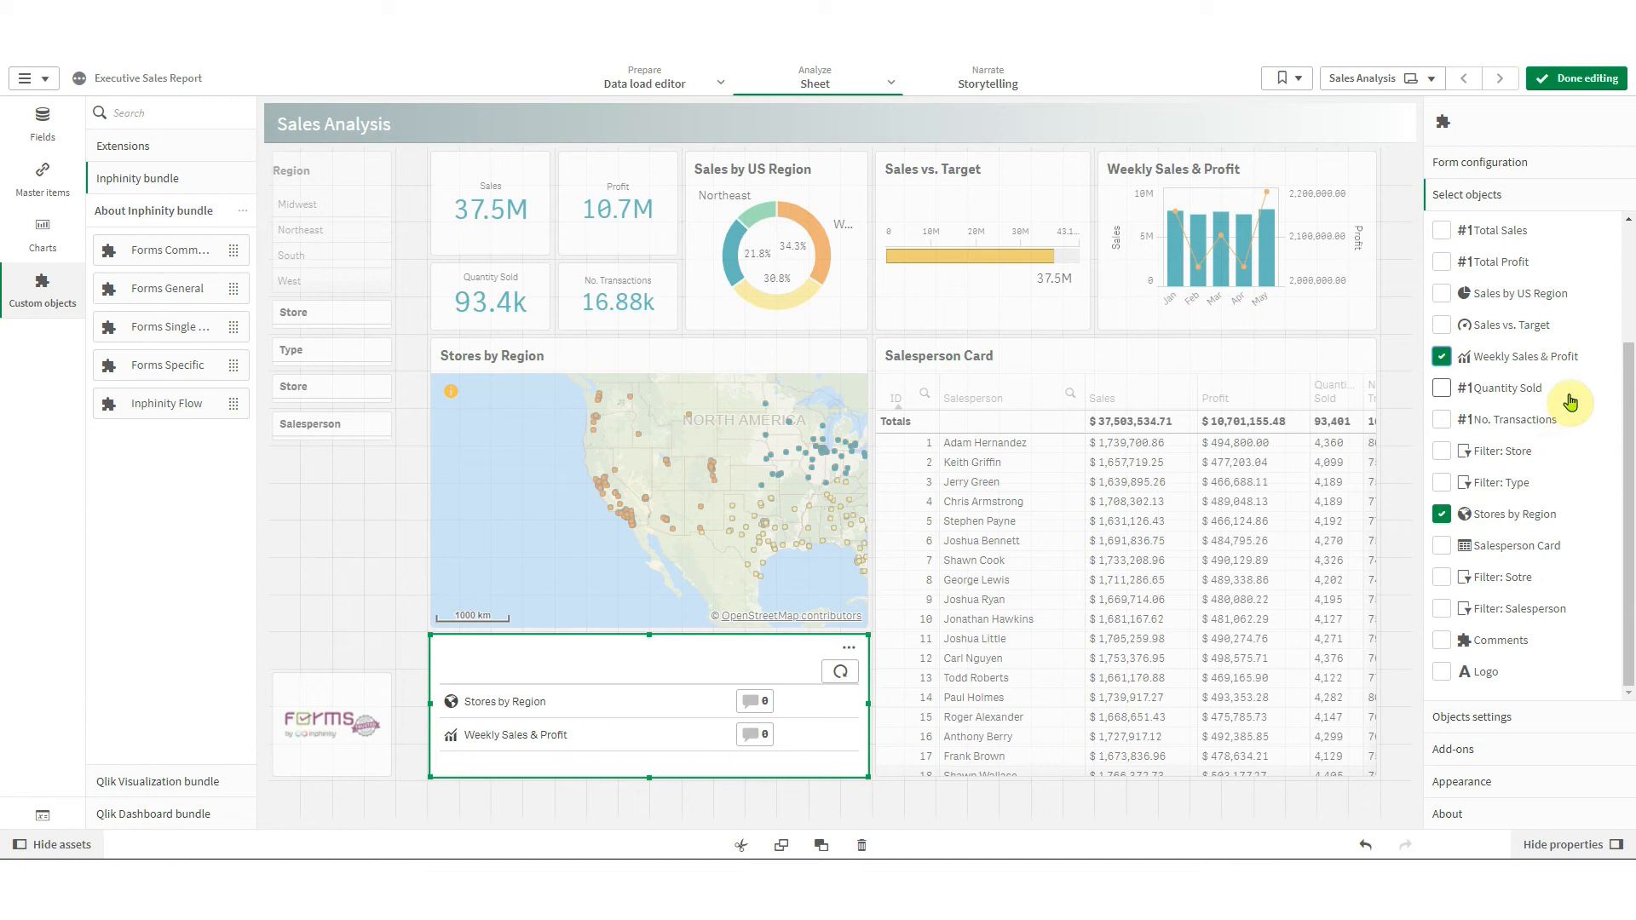
pyautogui.click(1577, 78)
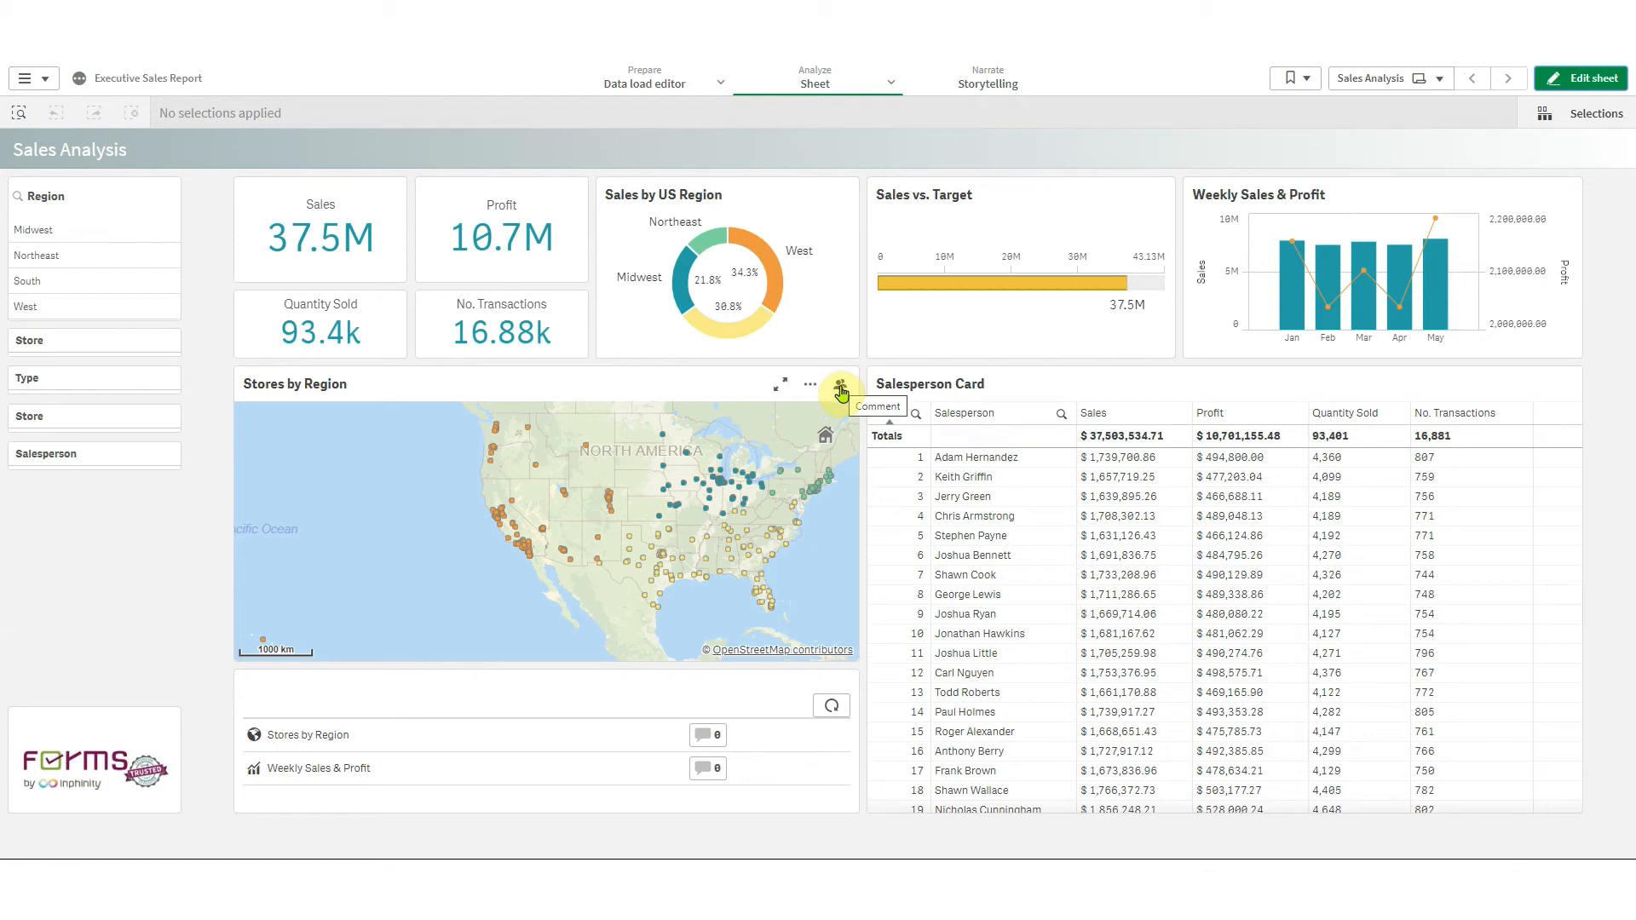
# Save the comment "Hi there!" with a sunglasses emoji on the Stores by Region map and close its comments
pyautogui.click(840, 389)
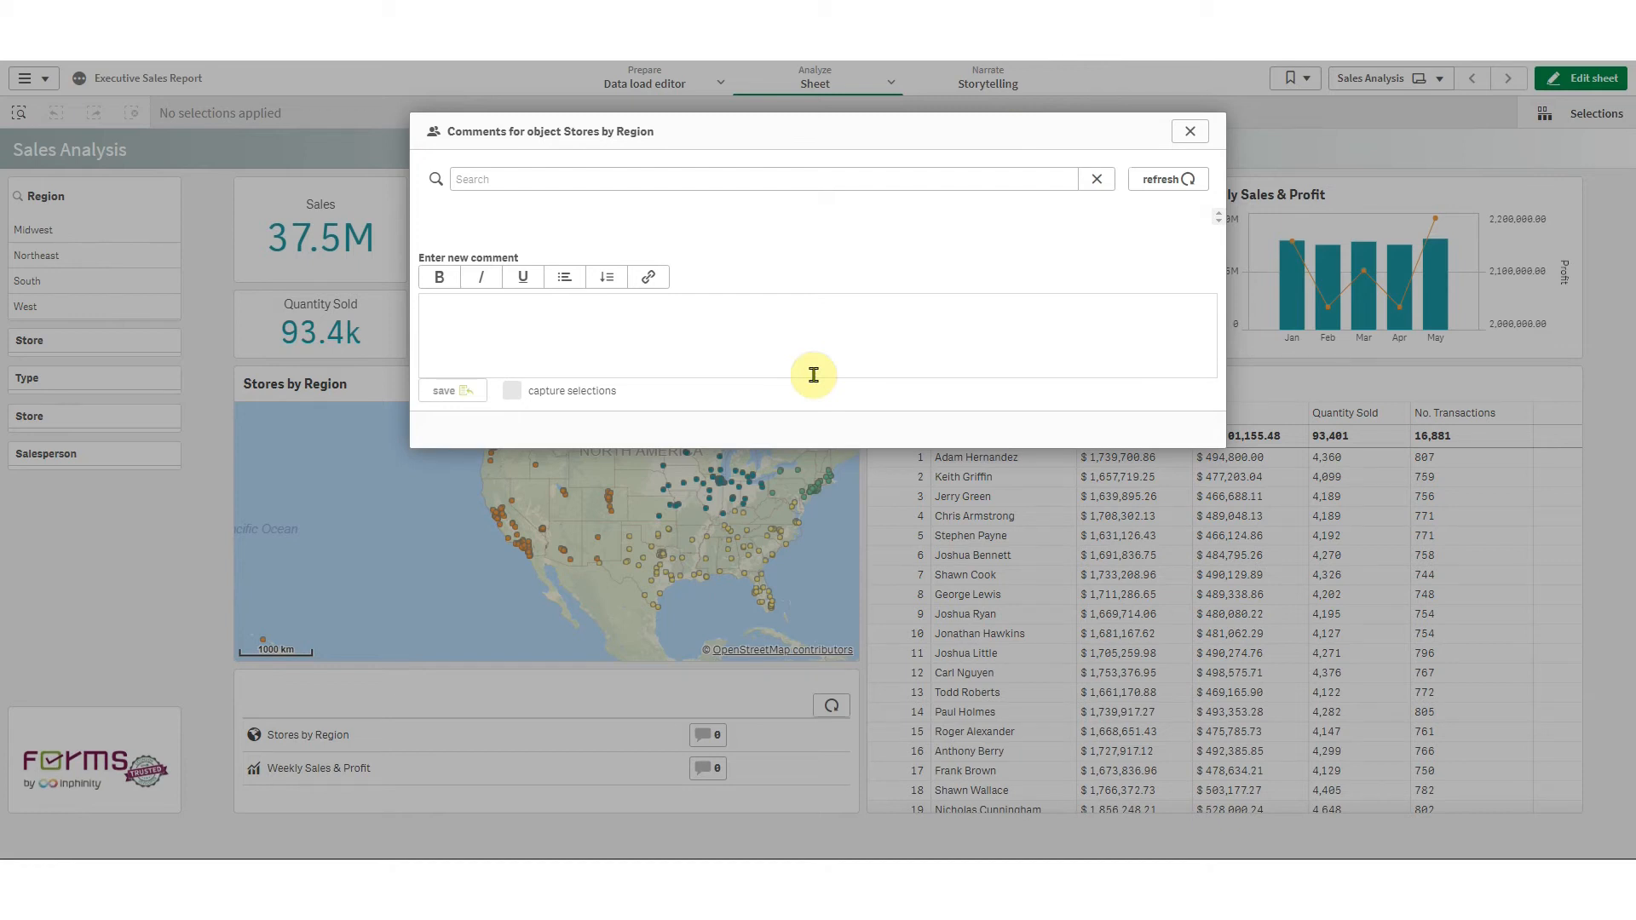
pyautogui.click(580, 324)
pyautogui.write('Hi there!')
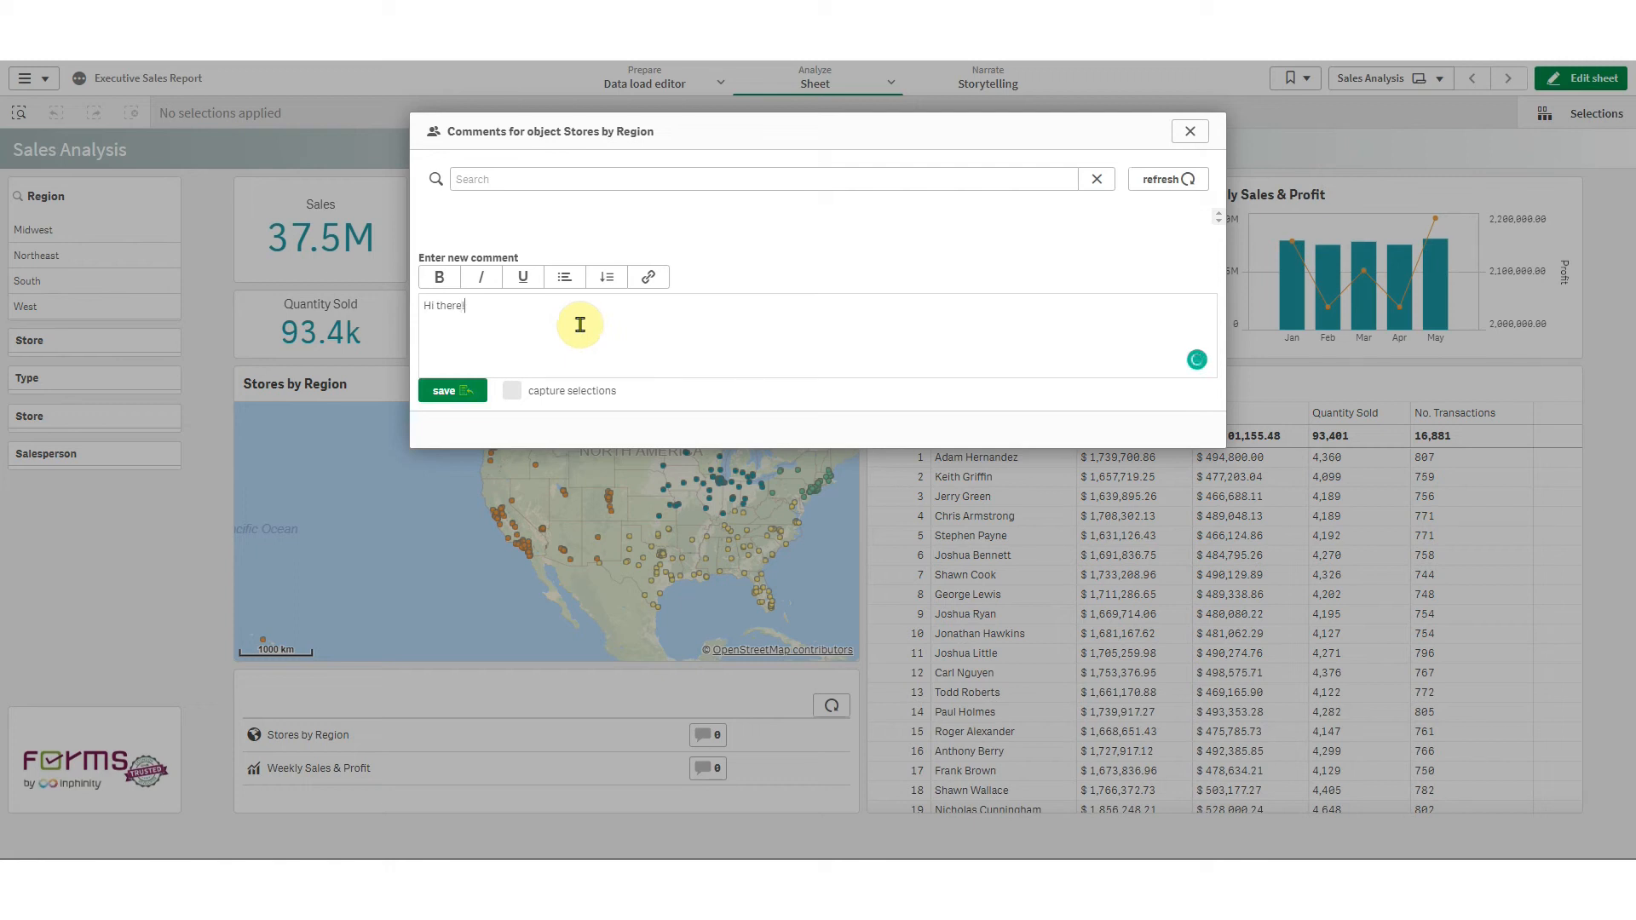
pyautogui.rightClick(493, 305)
pyautogui.click(530, 319)
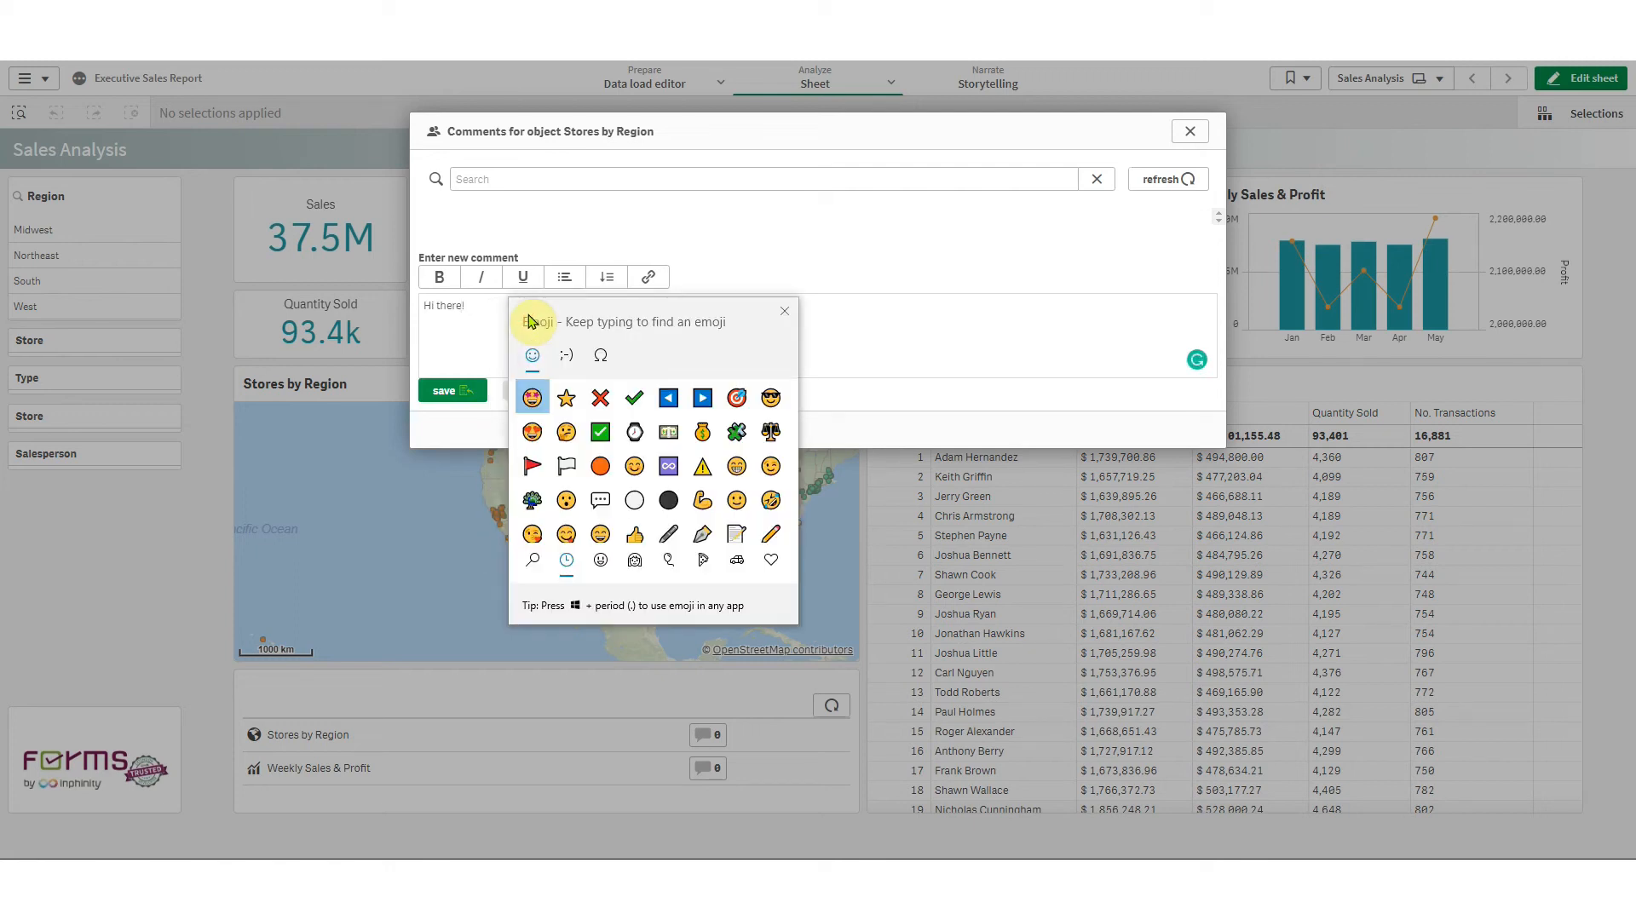
pyautogui.click(770, 398)
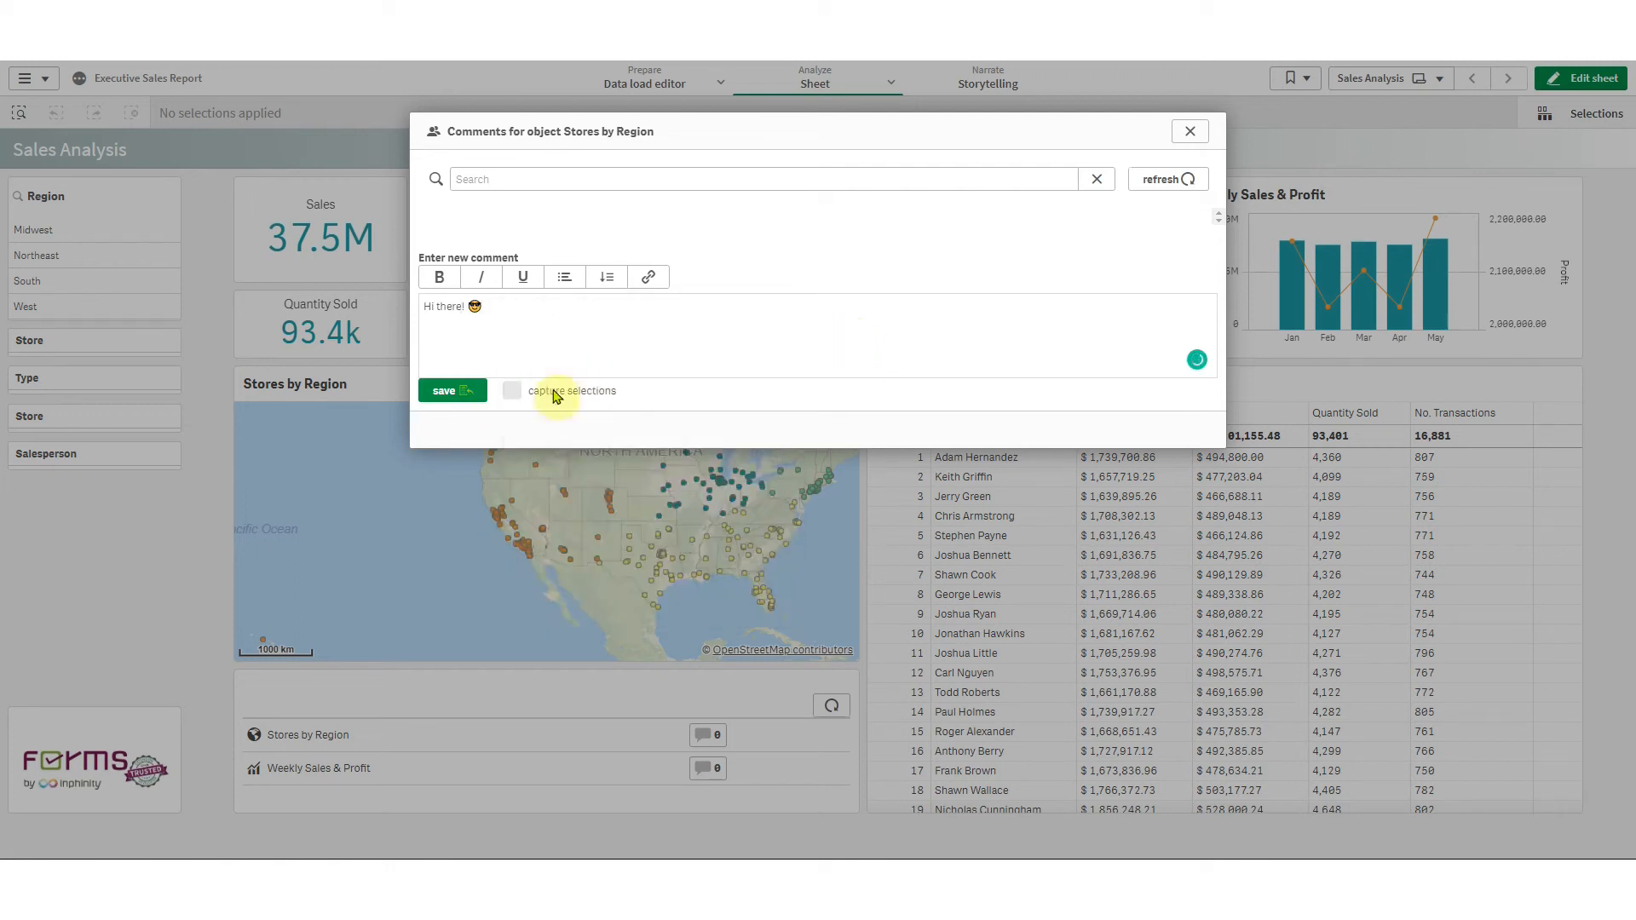
pyautogui.click(451, 391)
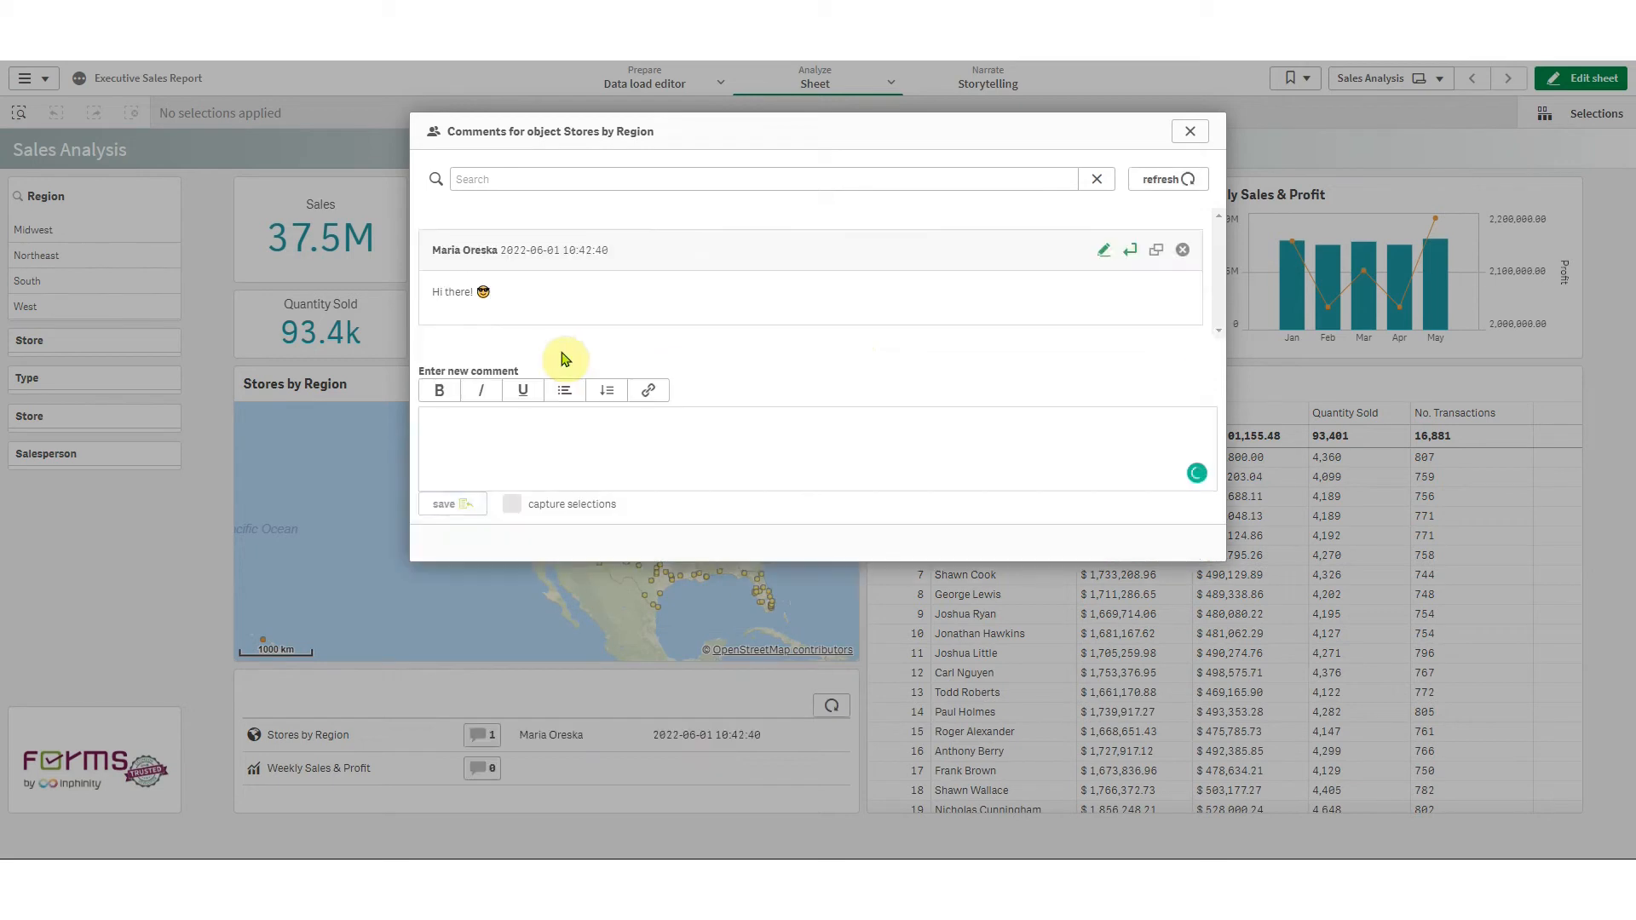
pyautogui.click(1191, 134)
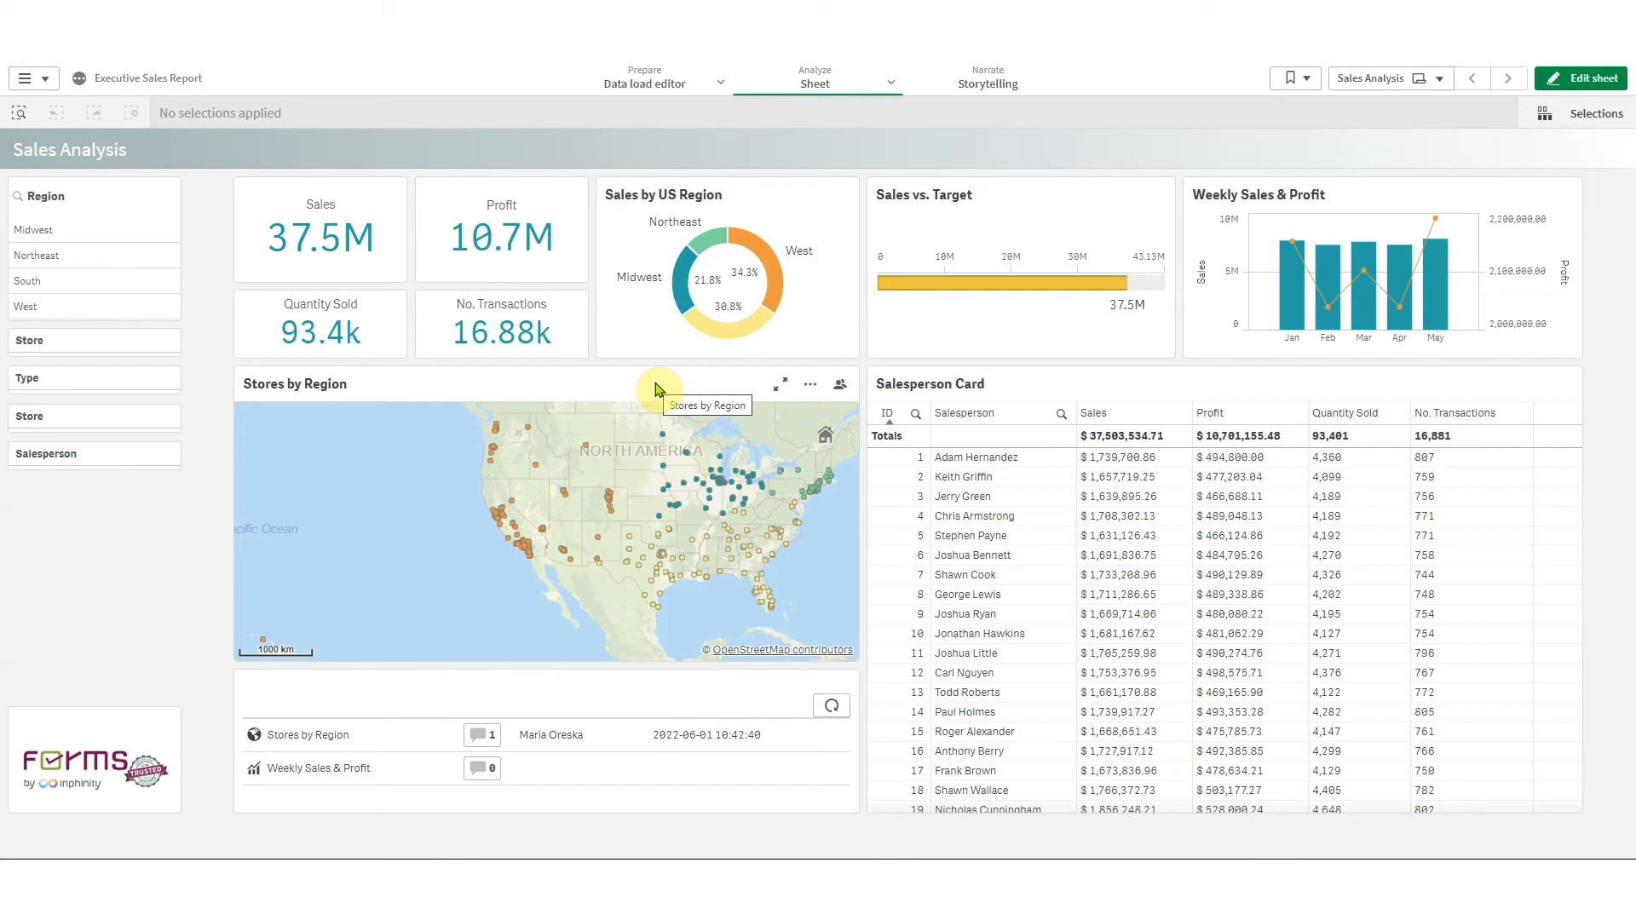
# Filter the dashboard to the West region and lasso-select the southern California stores around Los Angeles and San Diego on the map
pyautogui.click(774, 282)
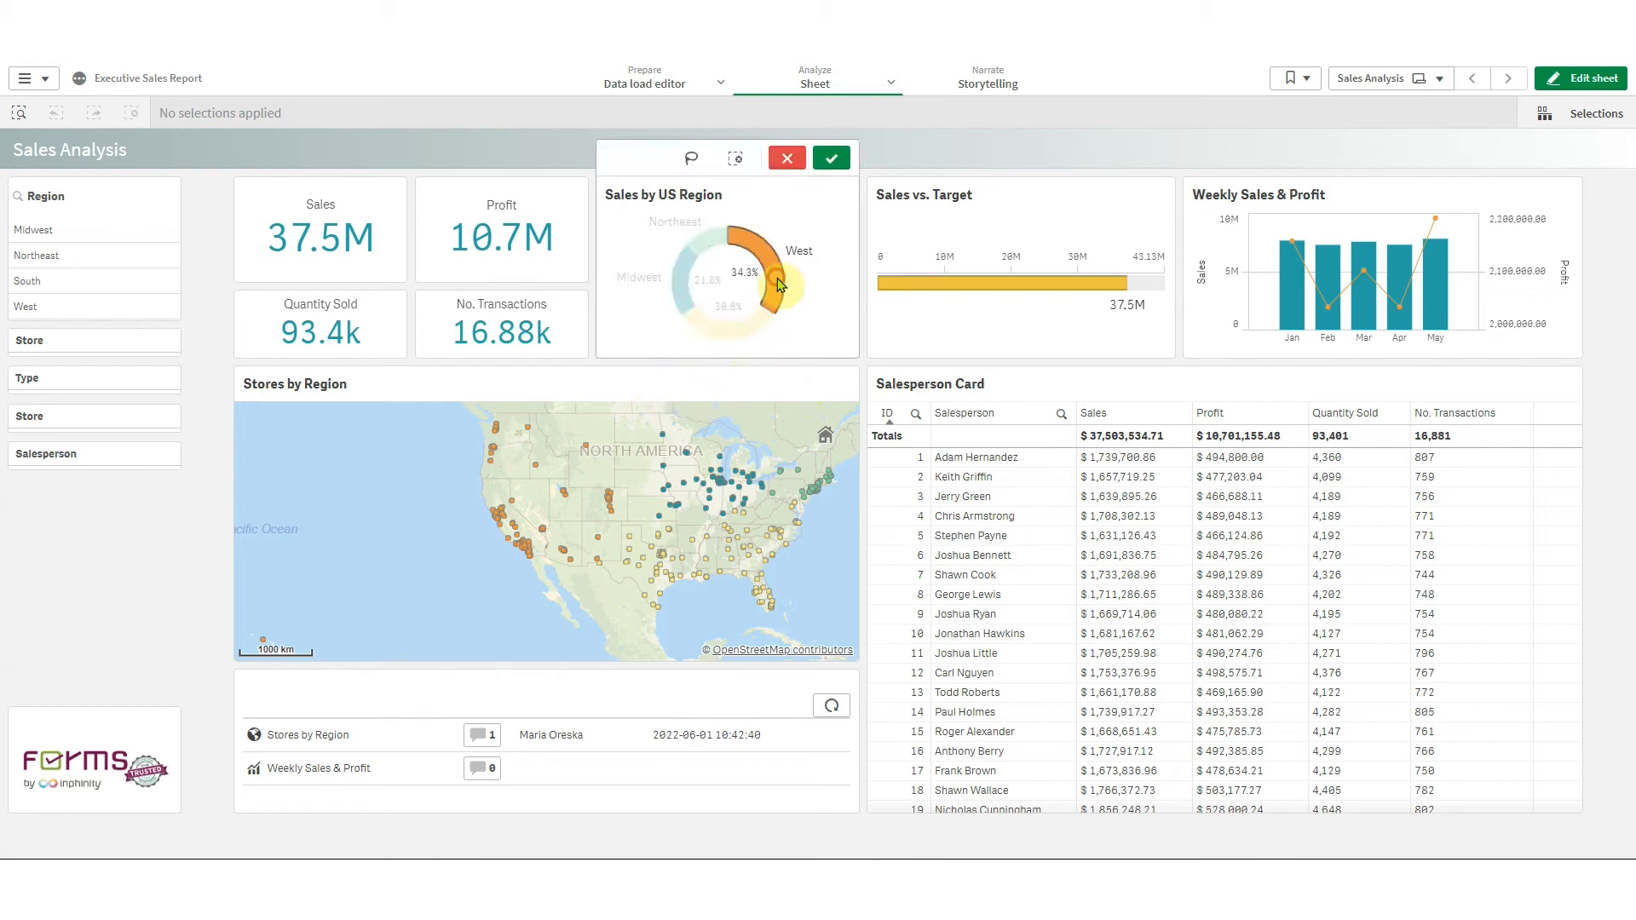
pyautogui.click(832, 158)
pyautogui.click(686, 582)
pyautogui.click(647, 347)
pyautogui.moveTo(696, 604)
pyautogui.mouseDown()
pyautogui.moveTo(689, 579)
pyautogui.moveTo(596, 585)
pyautogui.moveTo(703, 632)
pyautogui.moveTo(696, 604)
pyautogui.mouseUp()
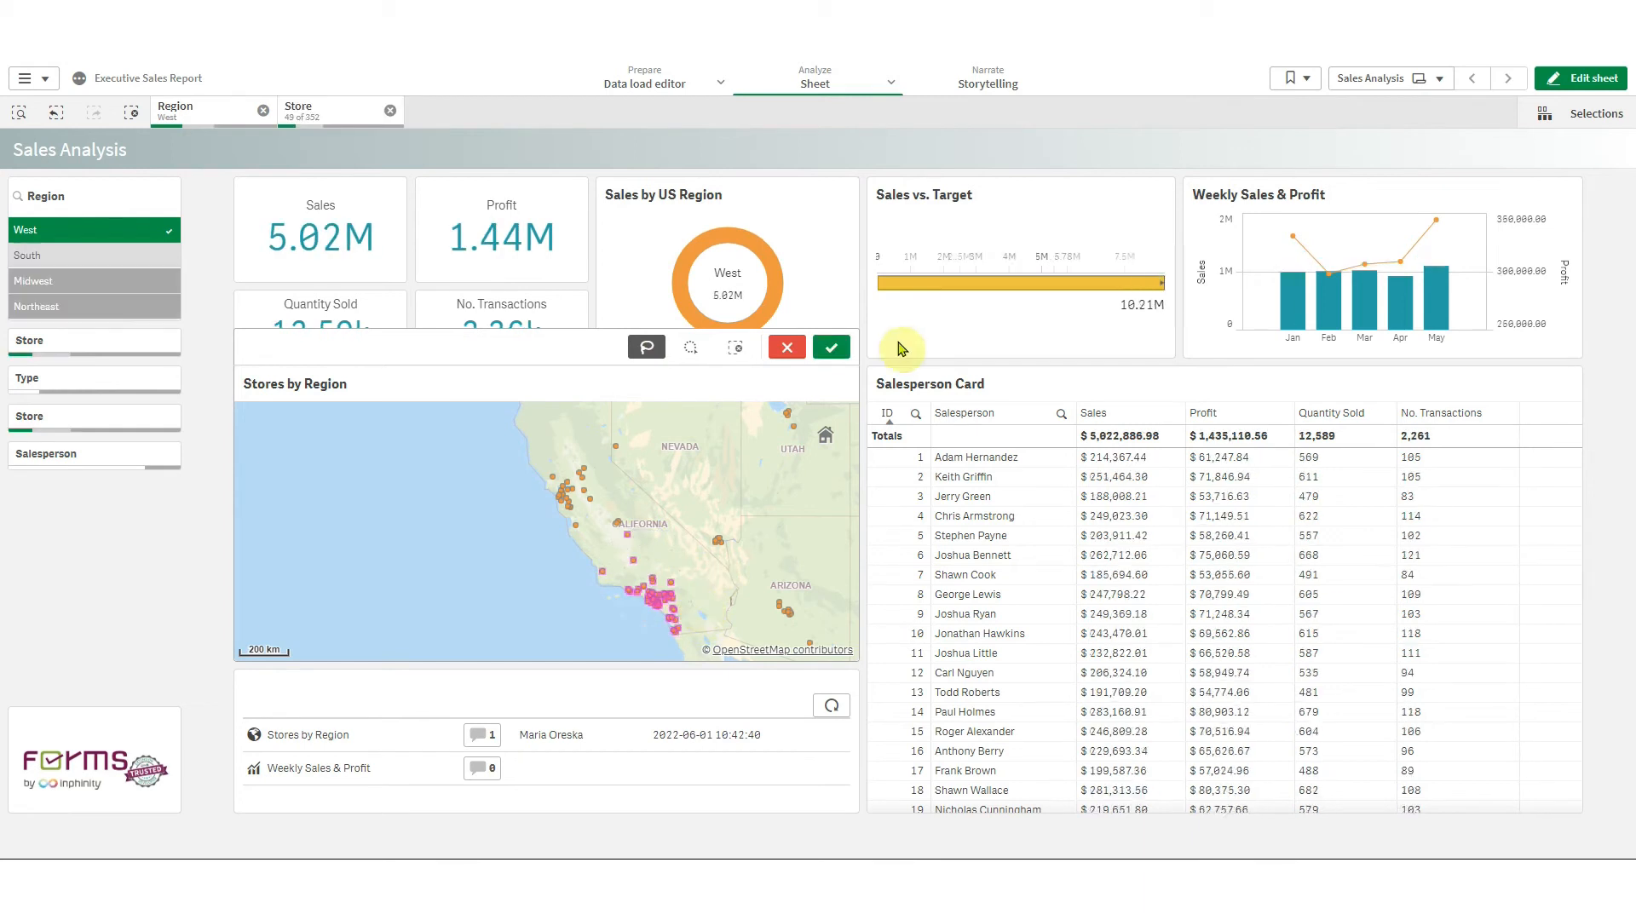
pyautogui.click(832, 347)
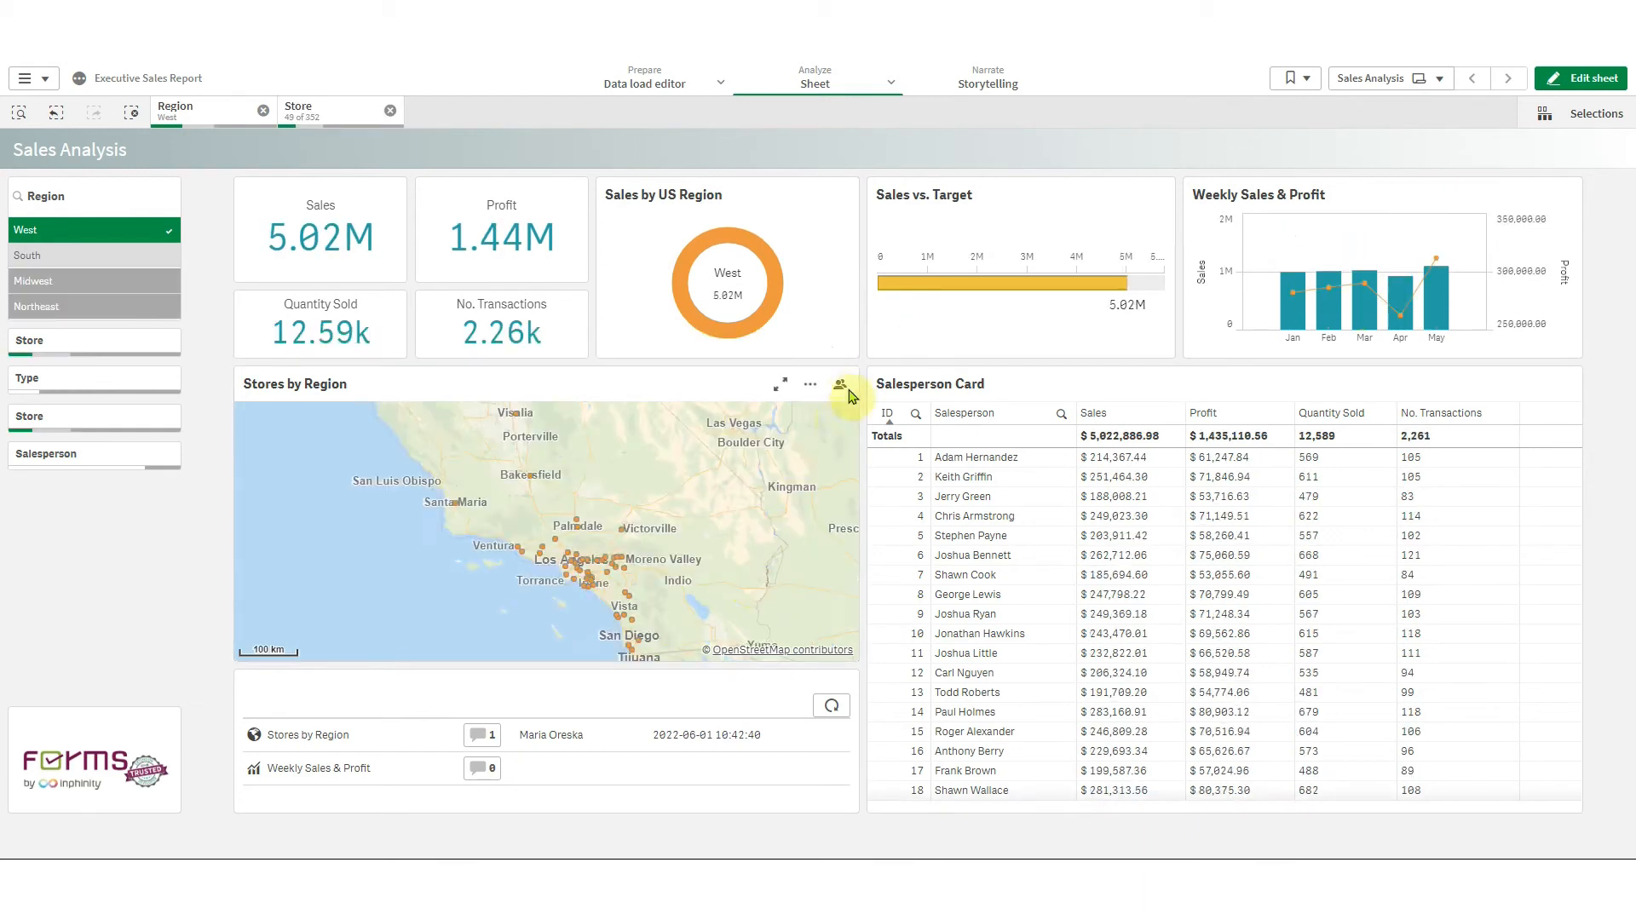
# Save the comment "Shouldn't we open some new stores in this region?" on Stores by Region with selections captured, and close the comments
pyautogui.click(841, 387)
pyautogui.click(819, 440)
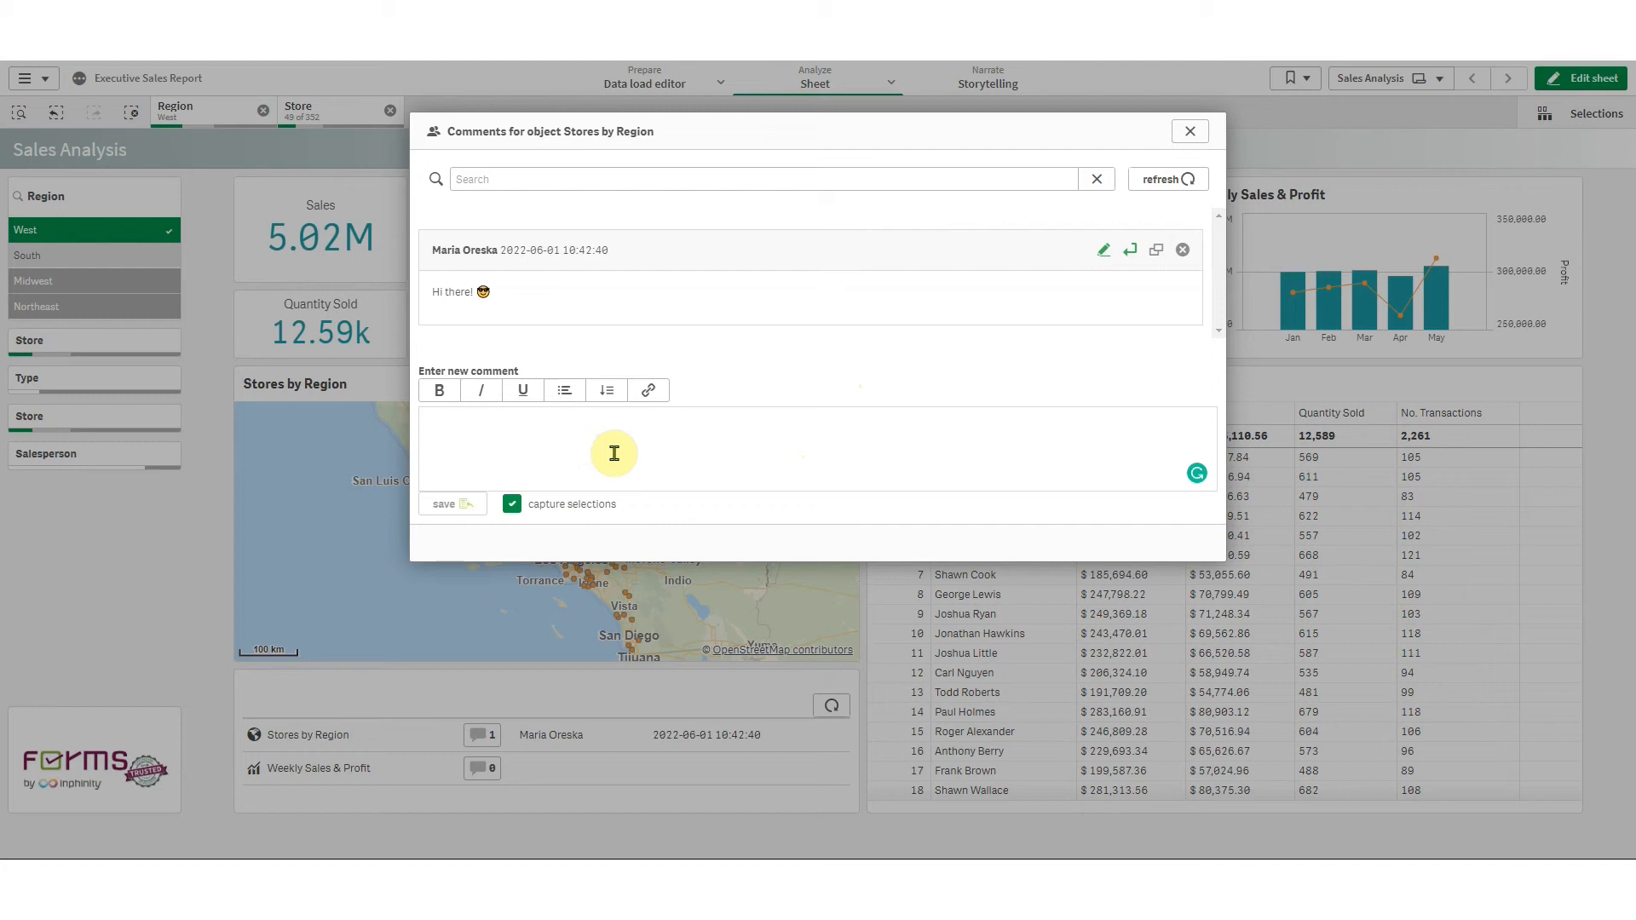
pyautogui.write("Shouldn't we open some new stores in this region?")
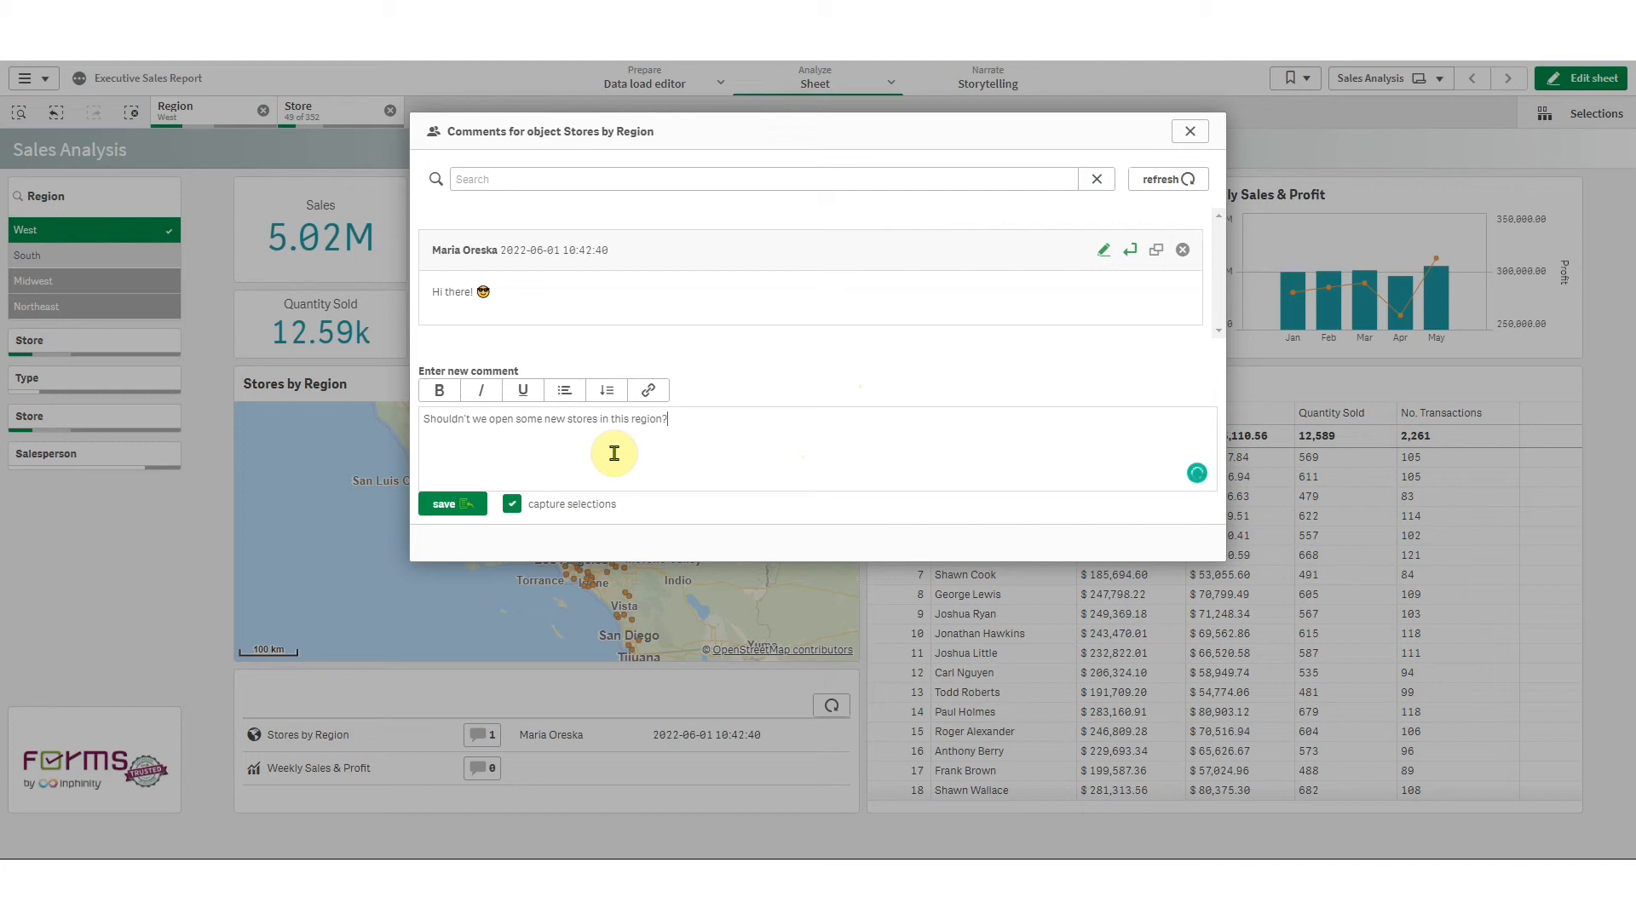
pyautogui.click(515, 506)
pyautogui.click(513, 506)
pyautogui.click(450, 503)
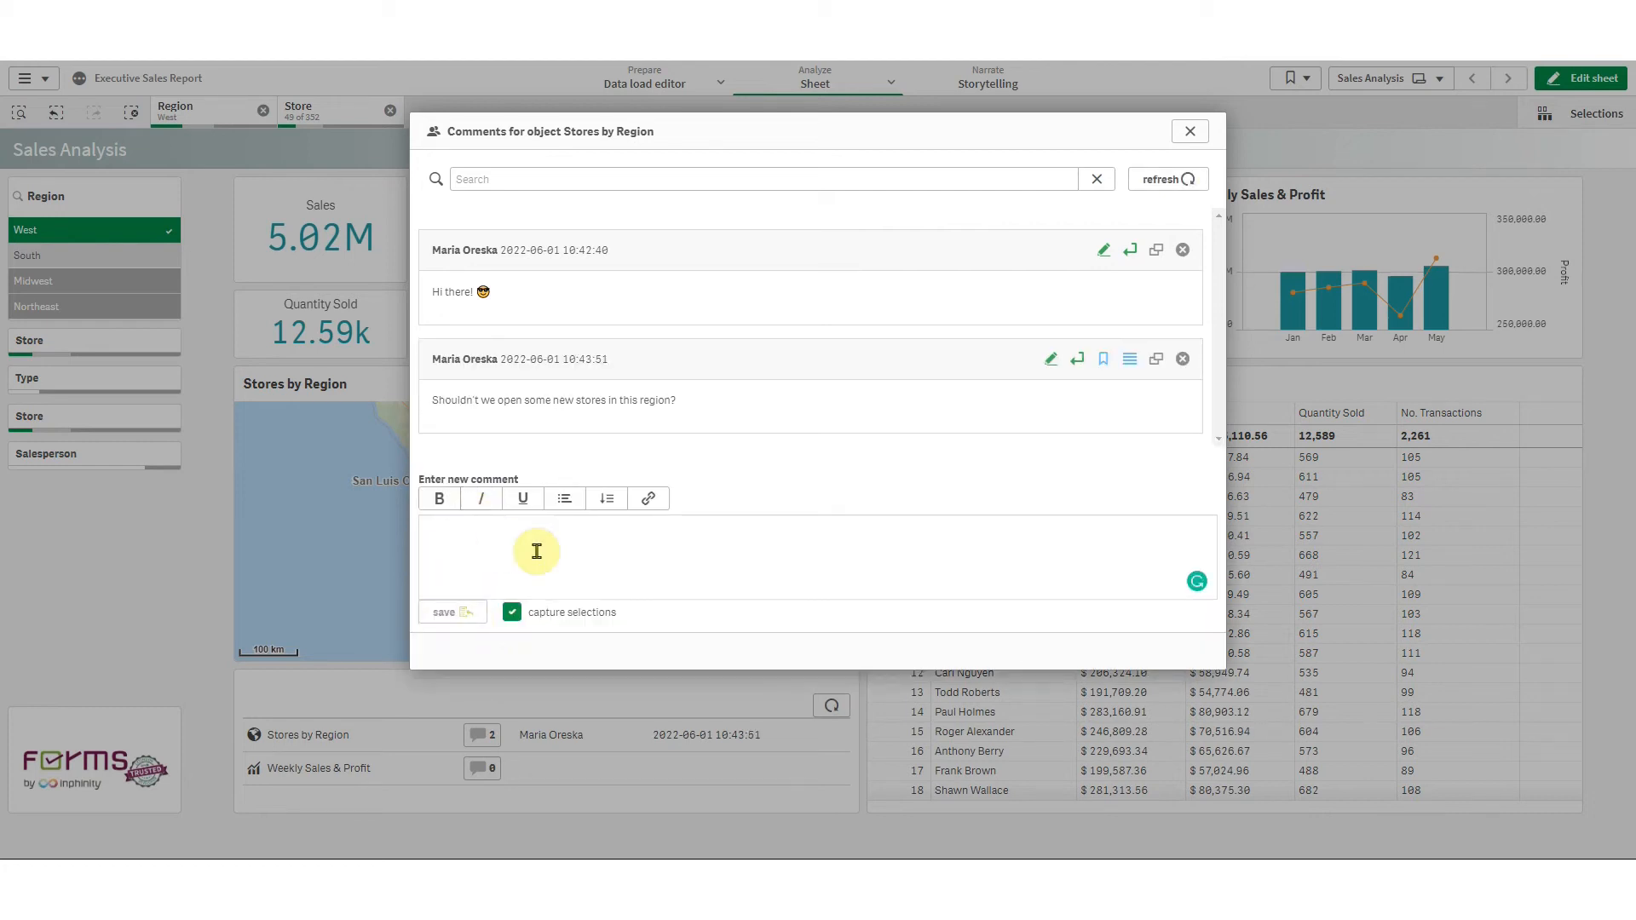
pyautogui.click(1190, 131)
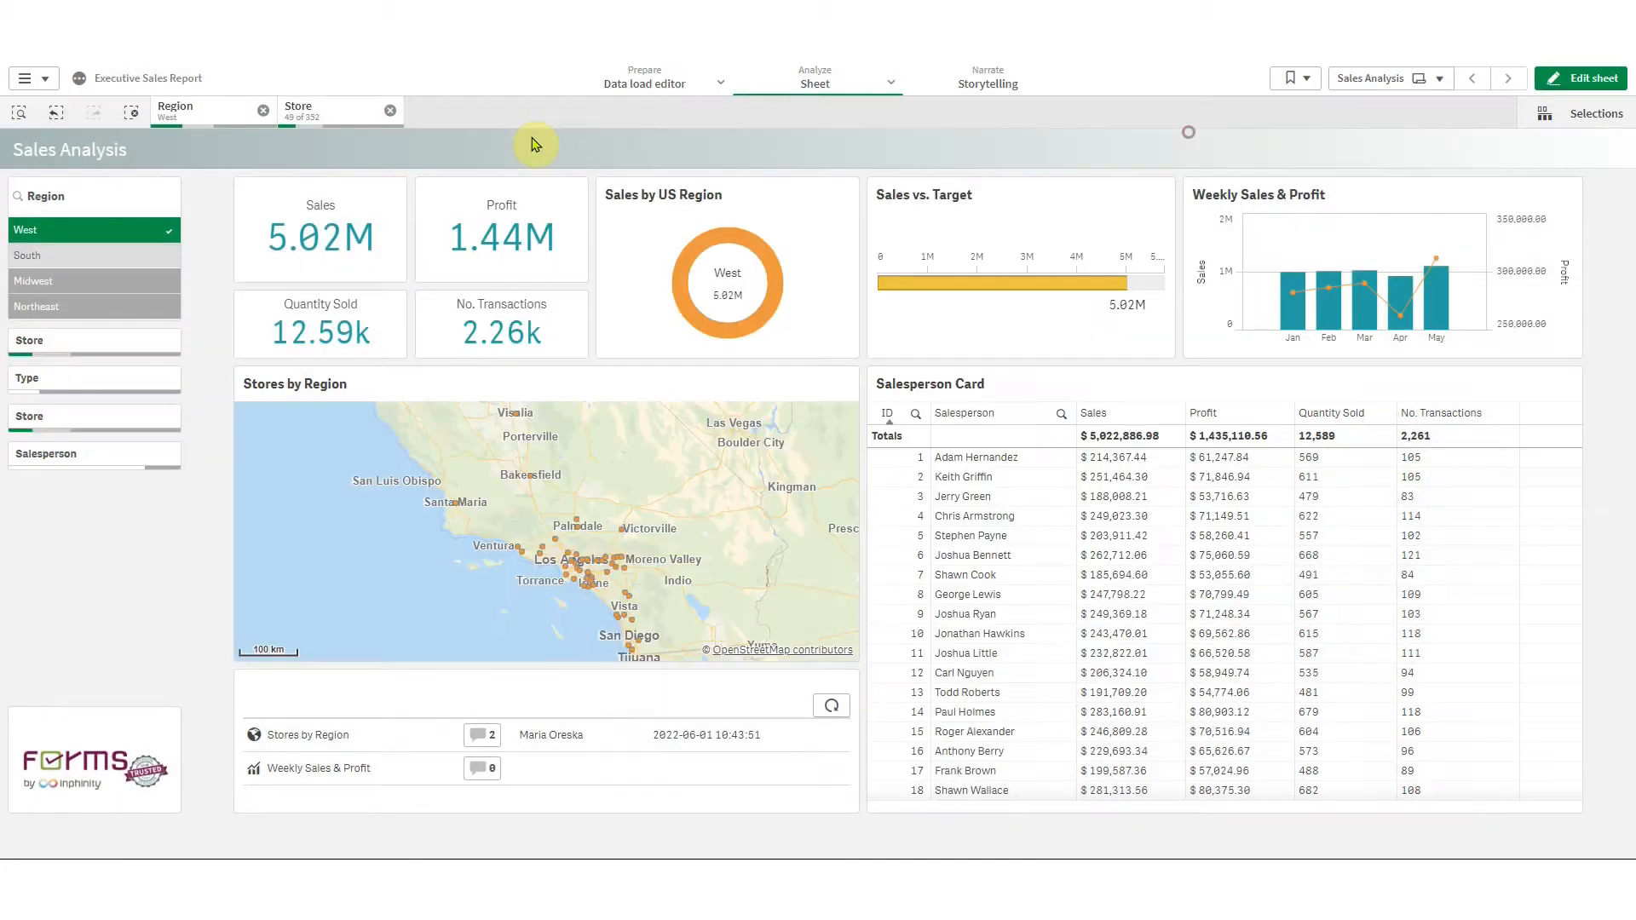
# Clear all selections, view those captured in the new-stores comment on Stores by Region, and apply them to the dashboard
pyautogui.click(139, 120)
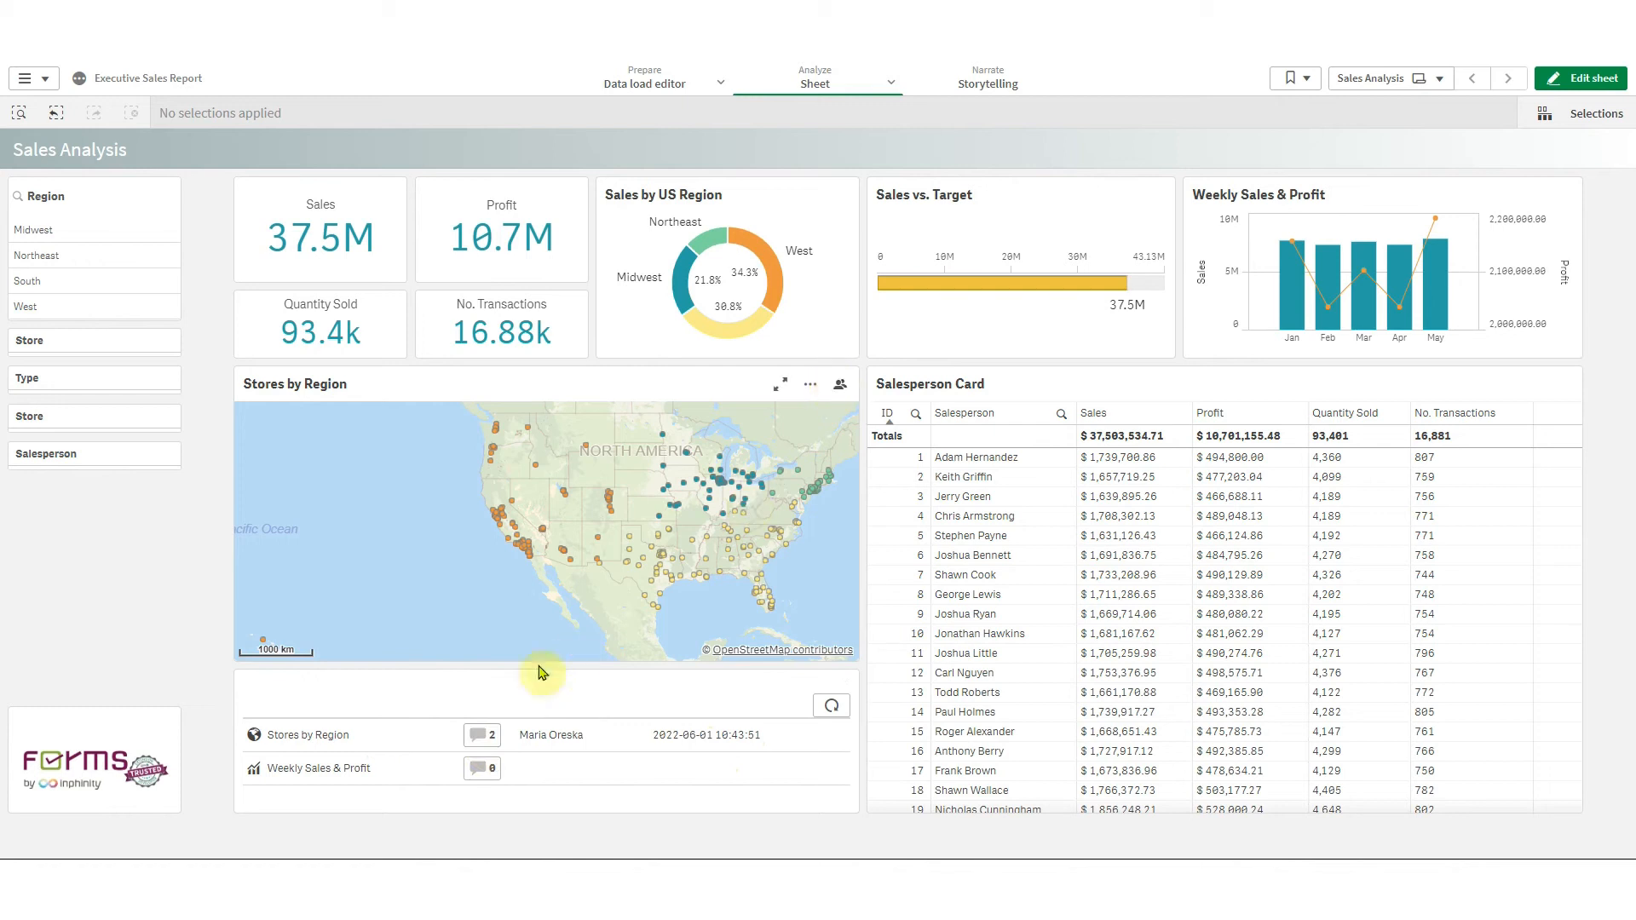
pyautogui.click(490, 738)
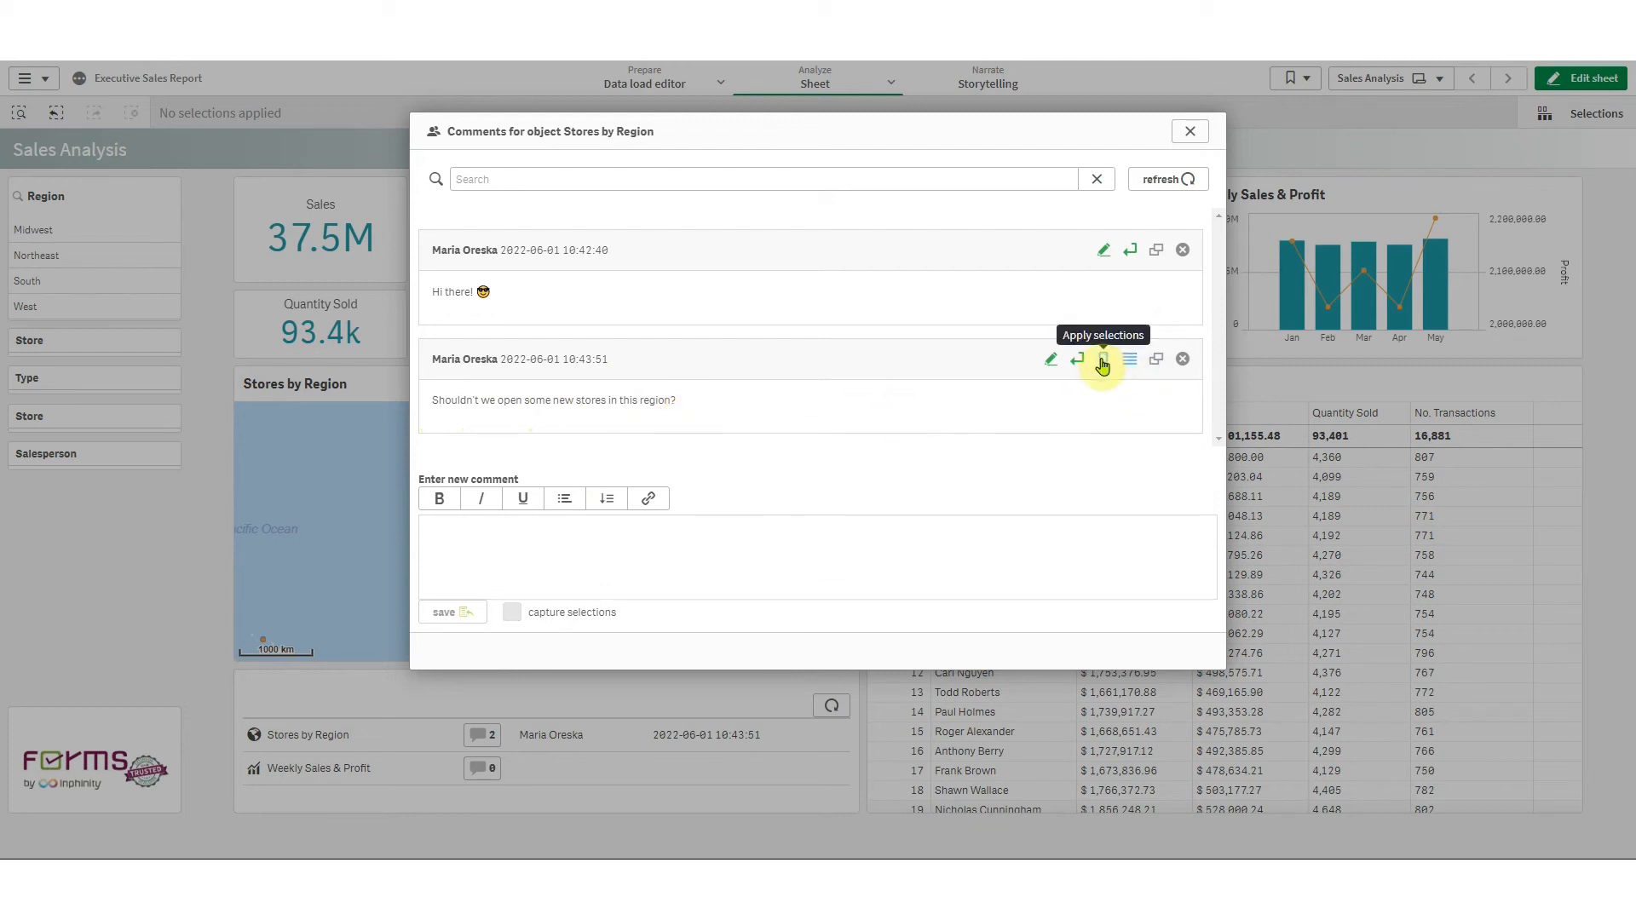
pyautogui.click(1129, 362)
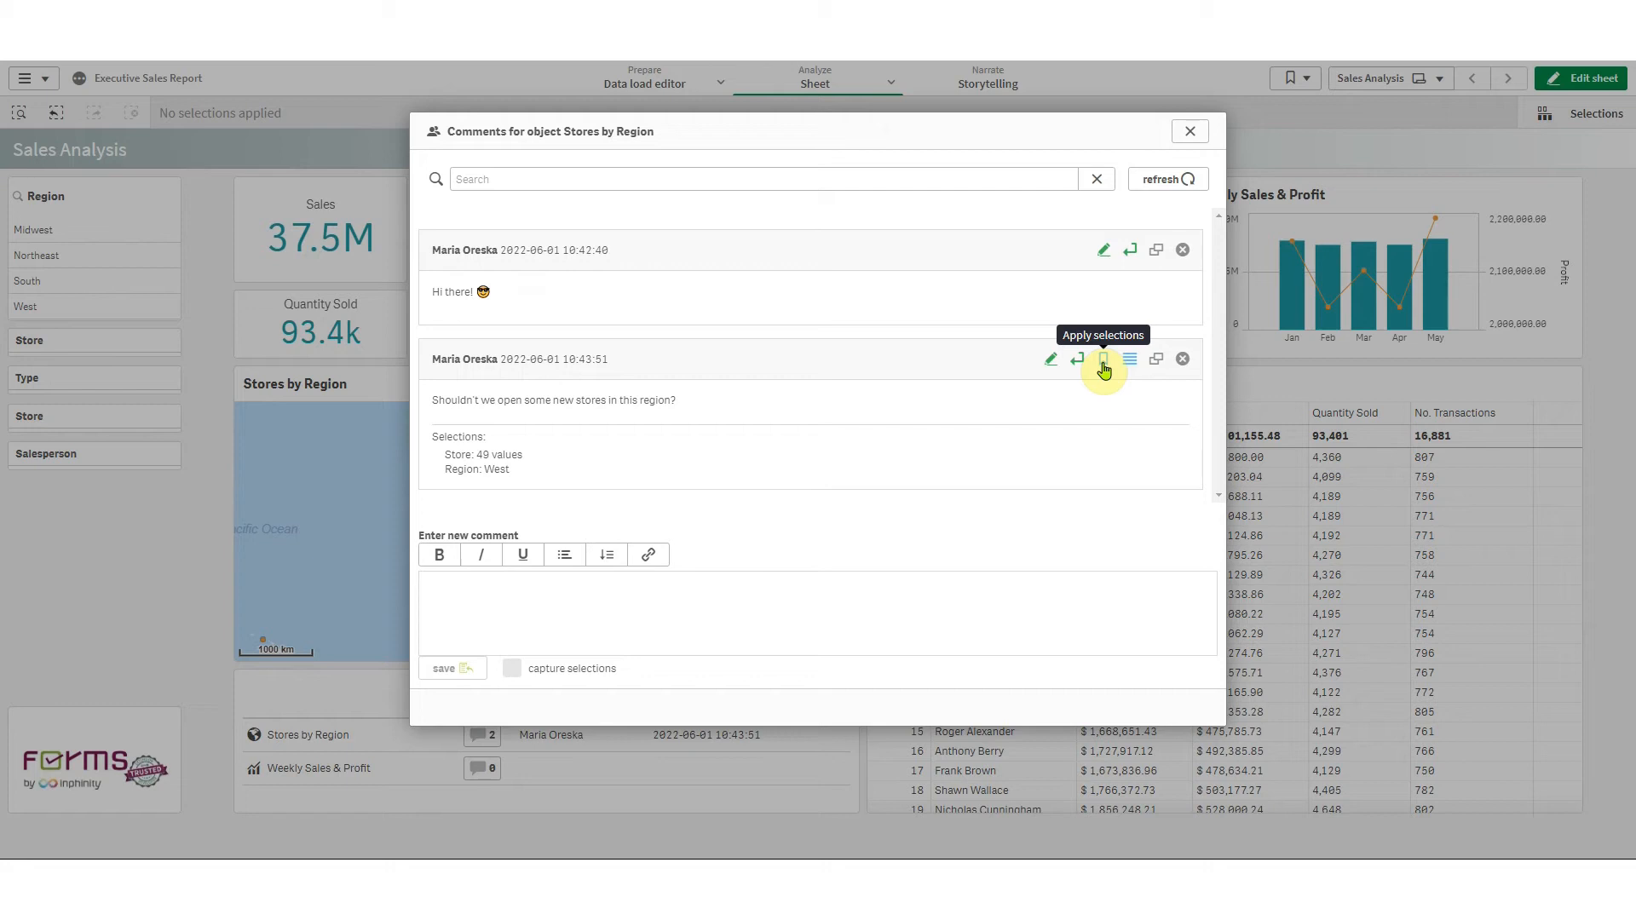
pyautogui.click(1103, 364)
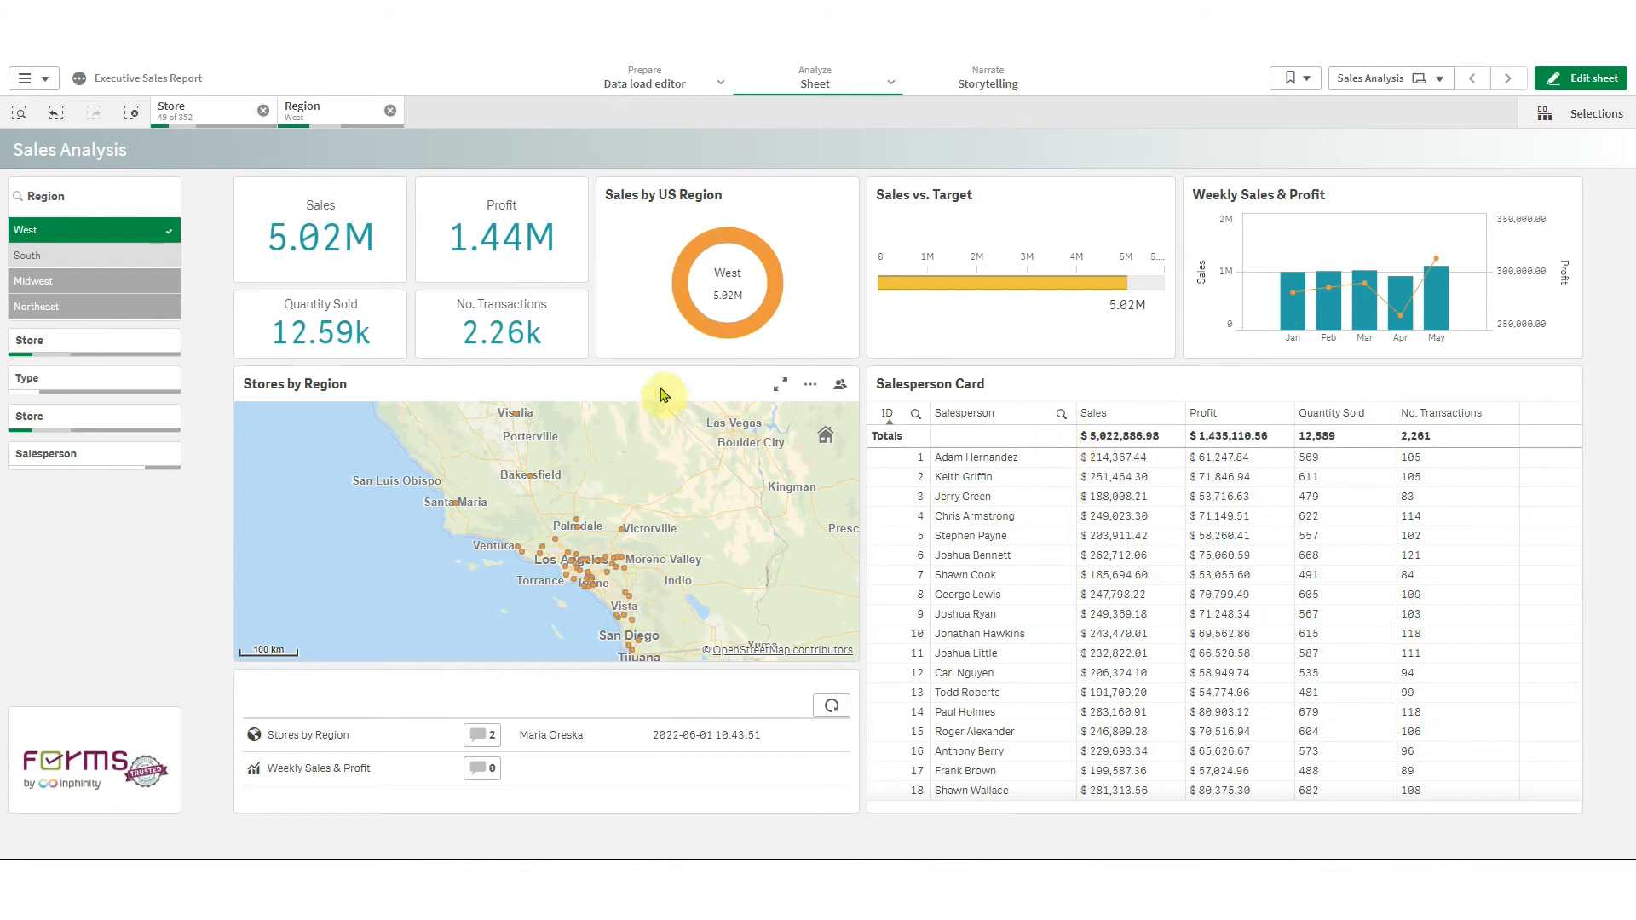
# Sort the Salesperson Card by sales and select its top ten salespeople
pyautogui.click(1136, 414)
pyautogui.moveTo(972, 460); pyautogui.dragTo(995, 635)
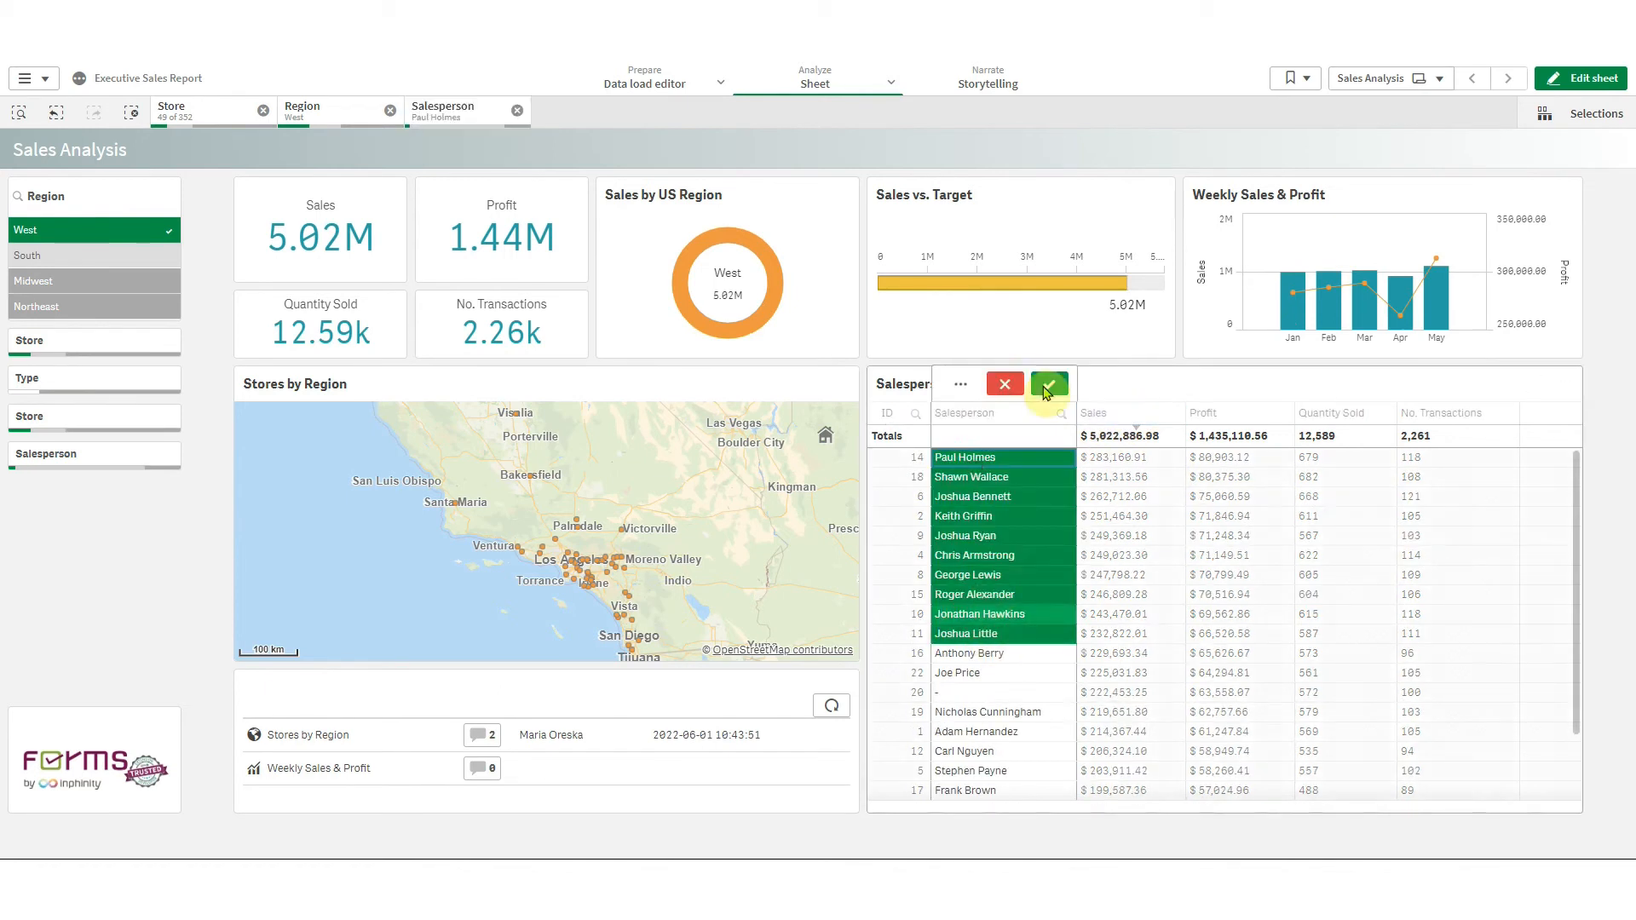
# Reply "This might be a good idea. Let's discuss this on Monday!" to the new-stores comment without capturing selections, and close the comments
pyautogui.click(480, 735)
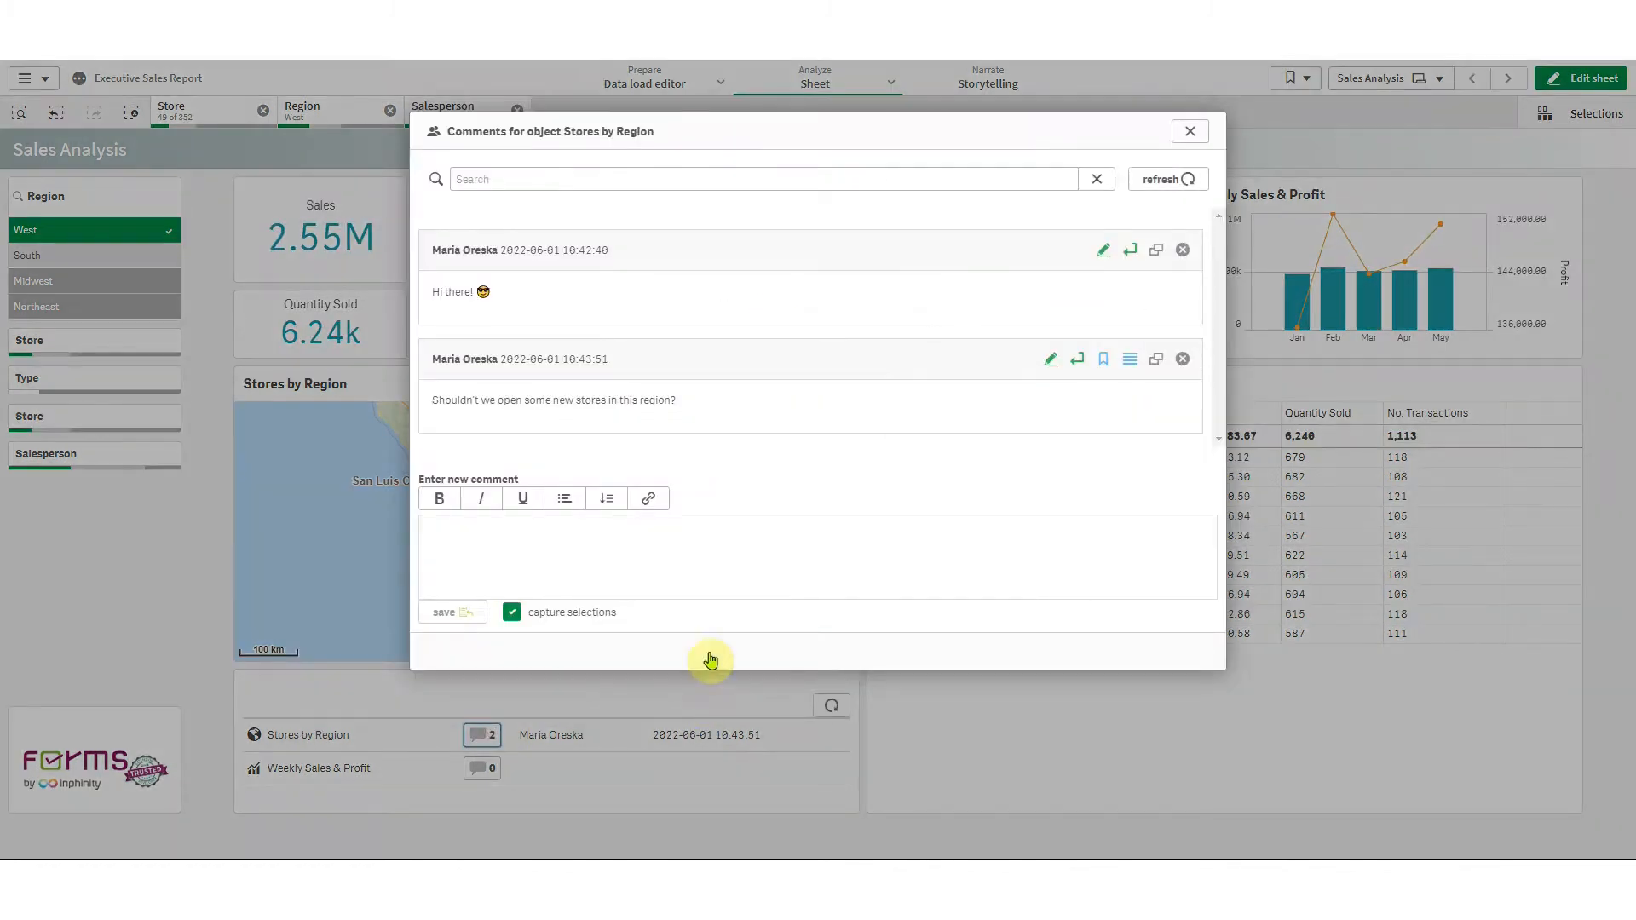
pyautogui.click(1077, 359)
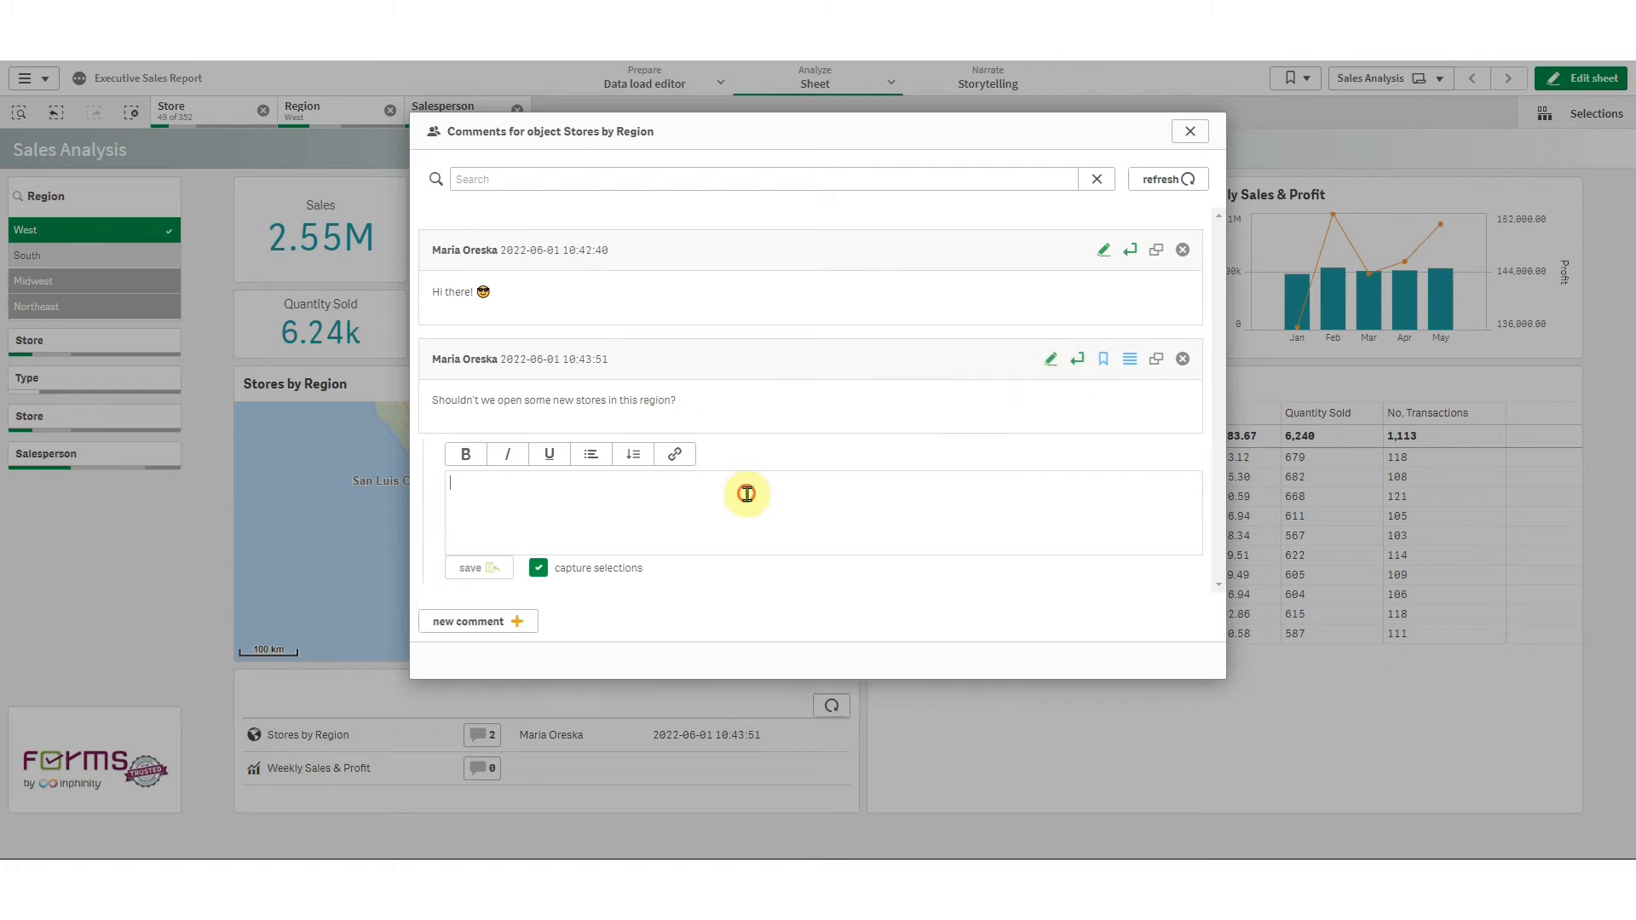
pyautogui.write('T')
pyautogui.write('his might be a')
pyautogui.press('BackSpace')
pyautogui.write('be a')
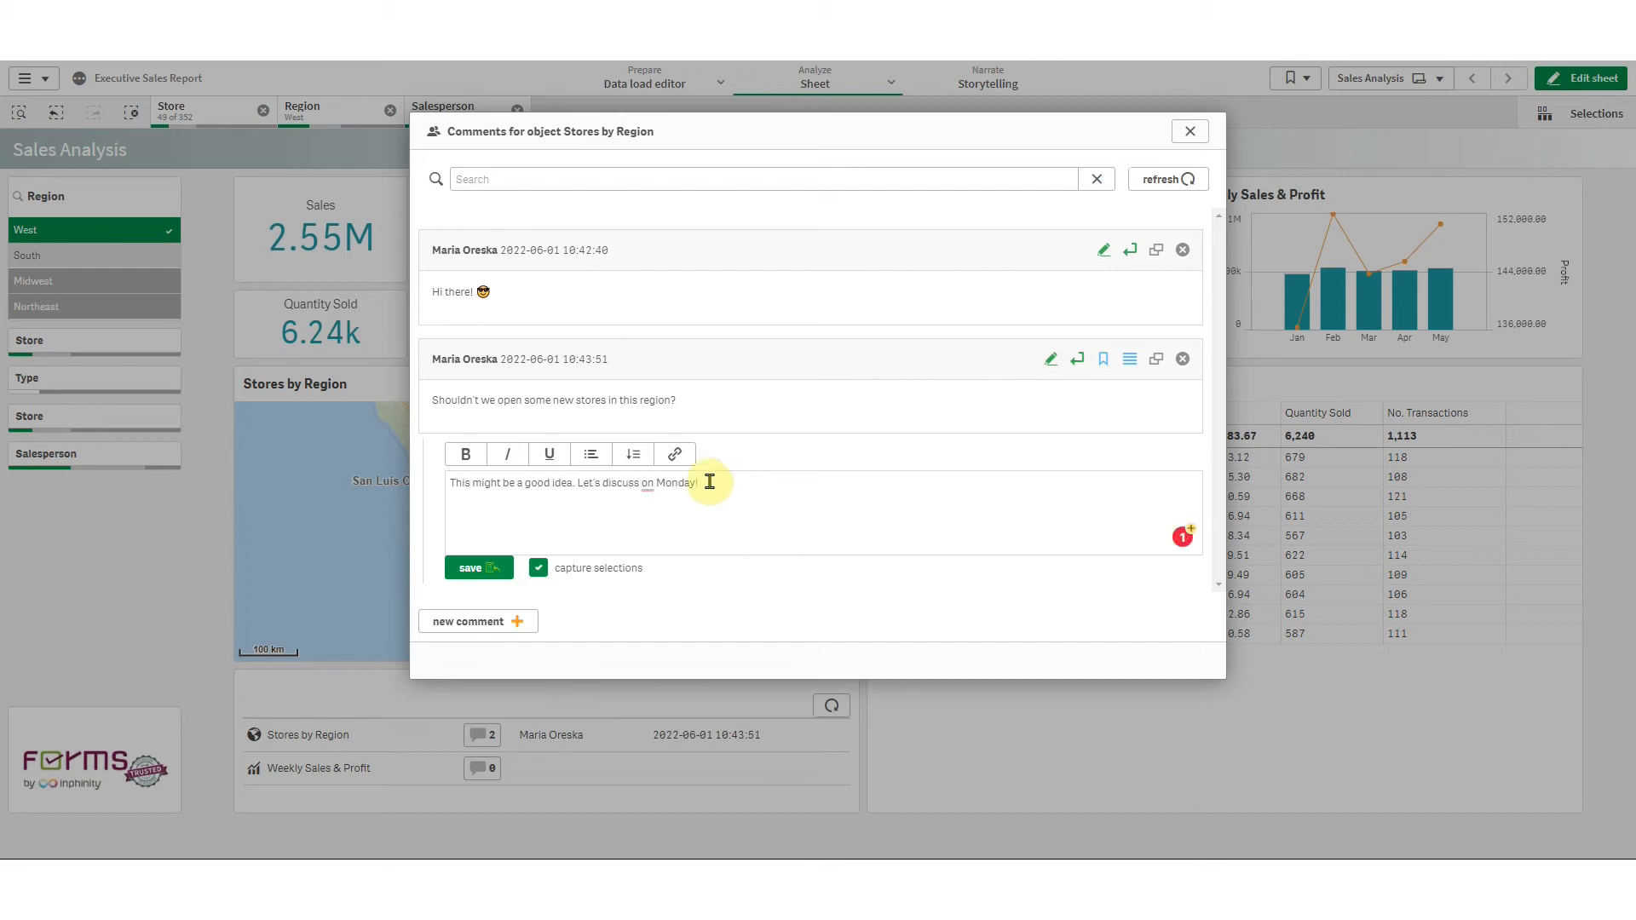
pyautogui.moveTo(648, 480)
pyautogui.click(661, 516)
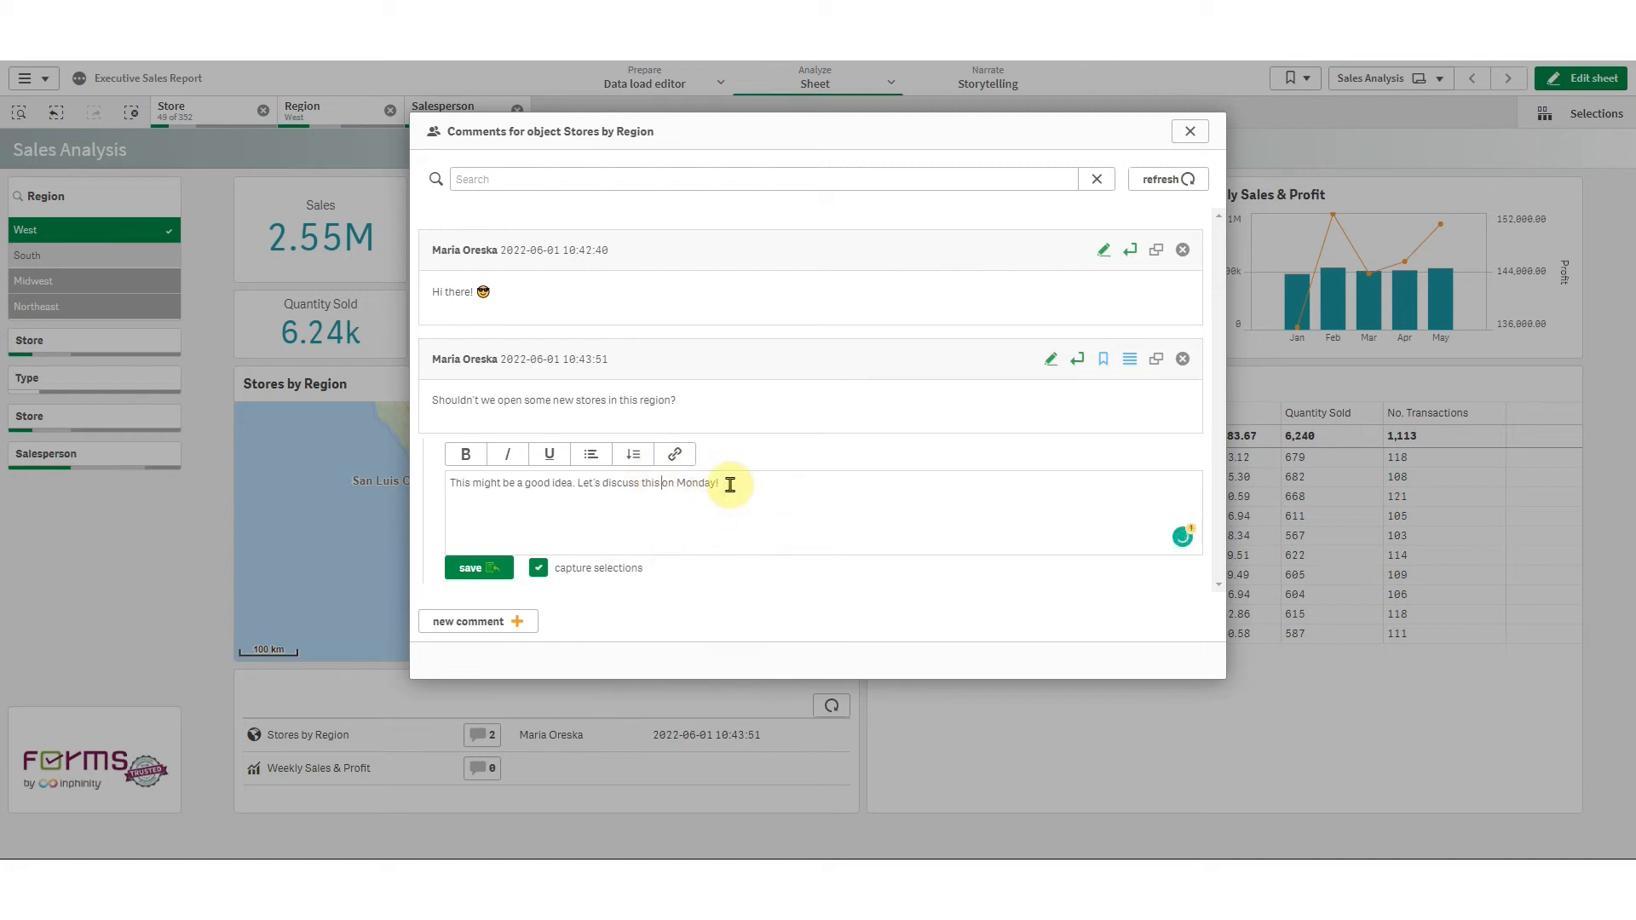
pyautogui.click(539, 571)
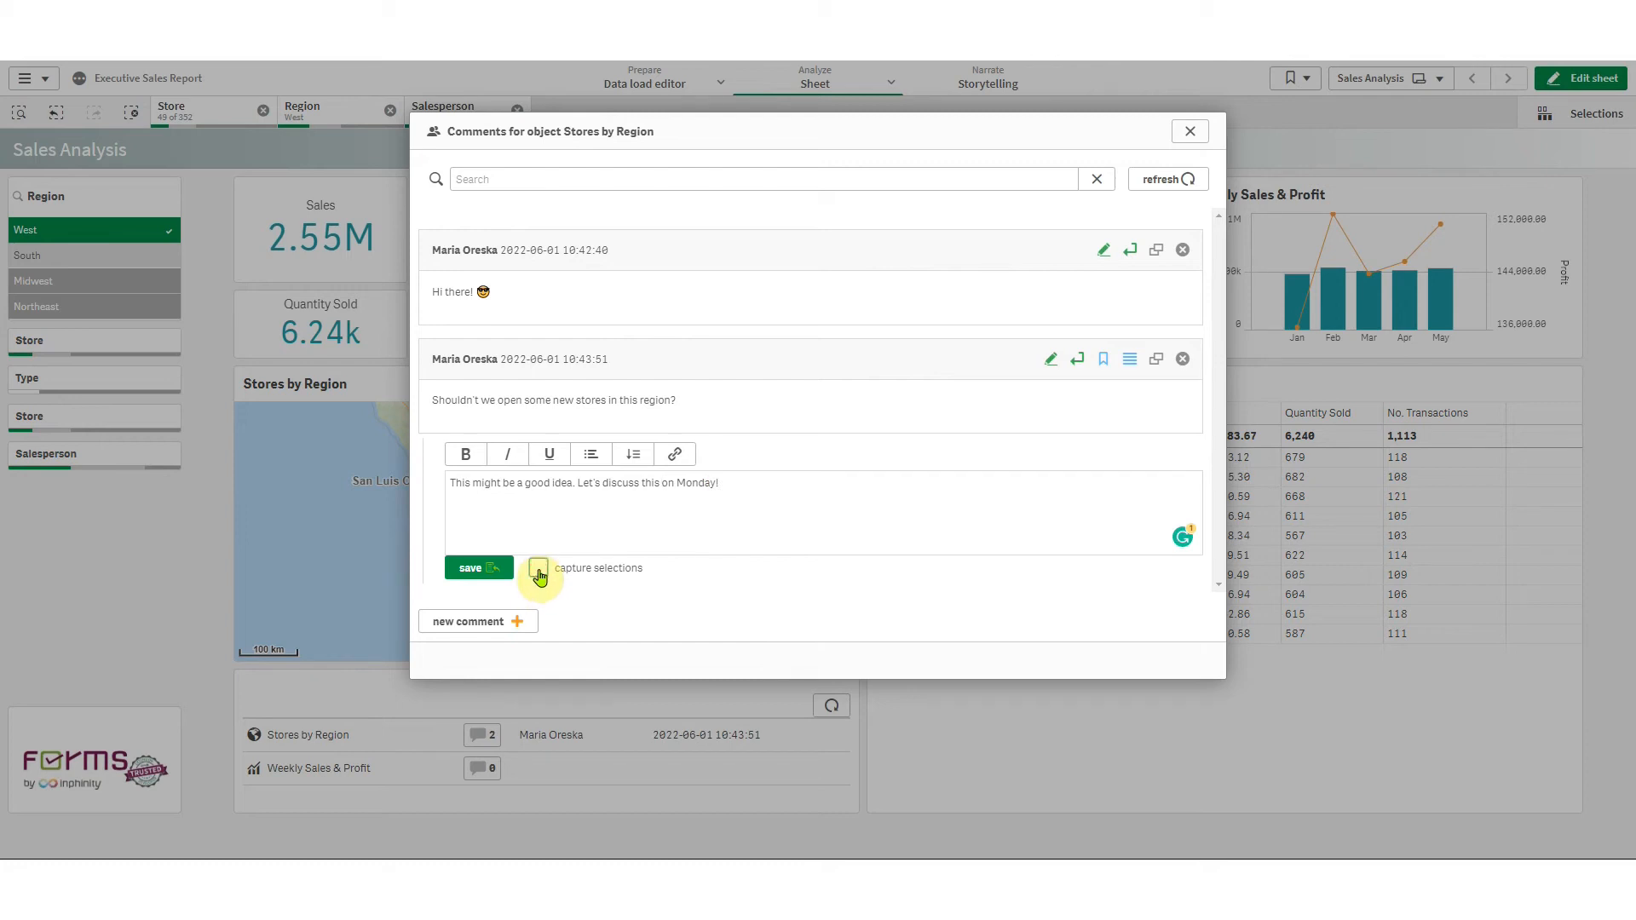
pyautogui.click(479, 567)
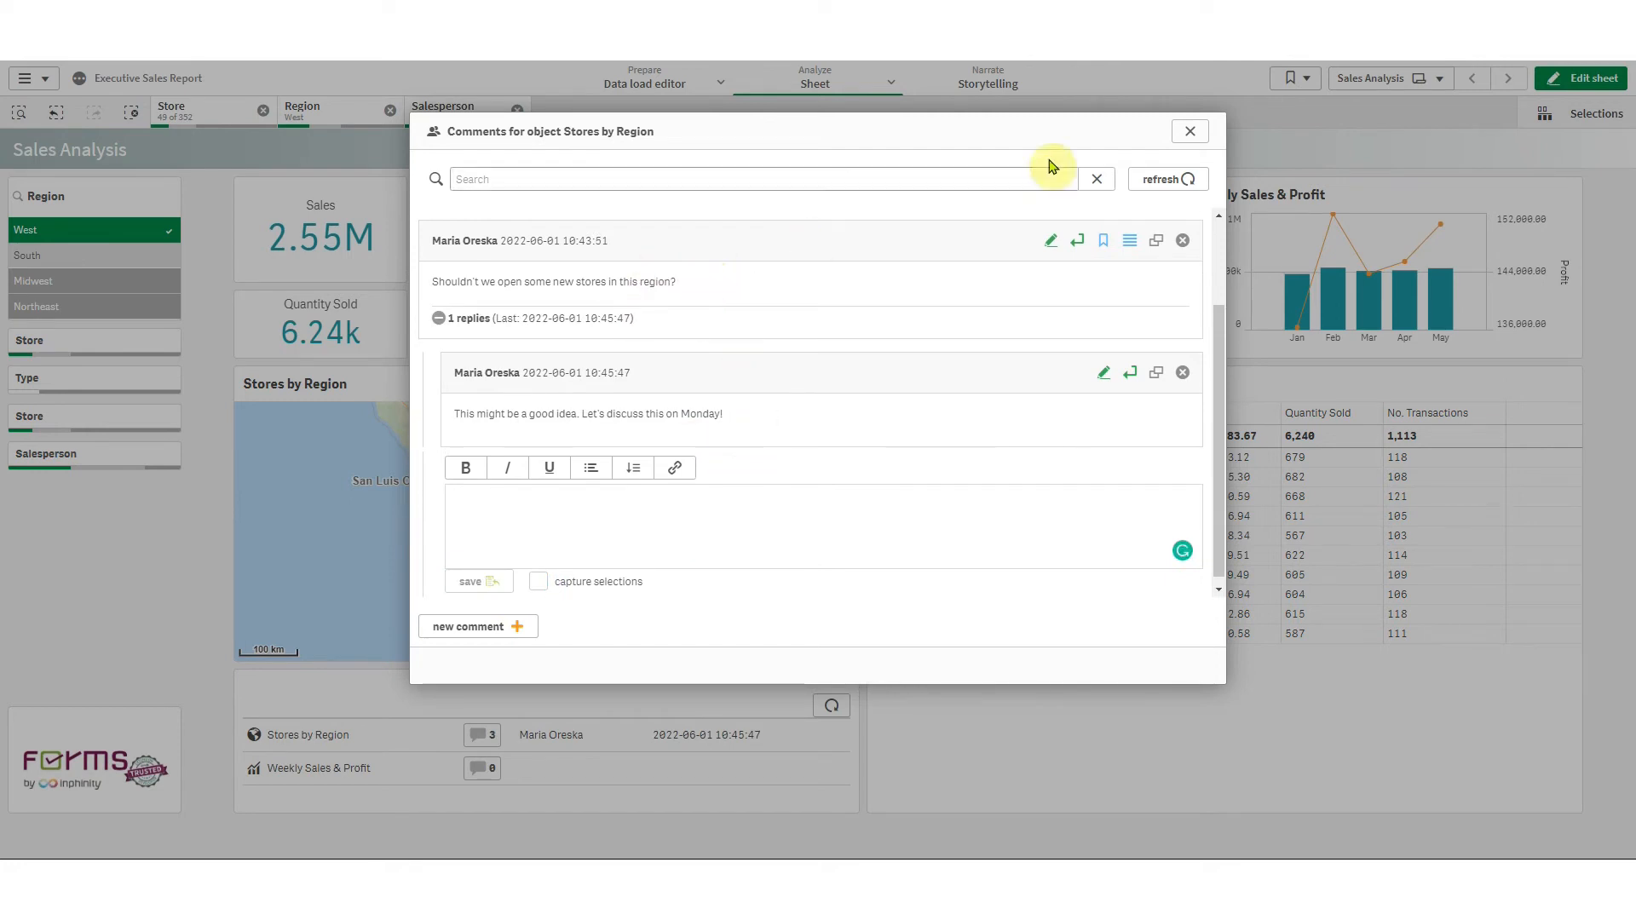
pyautogui.click(1190, 132)
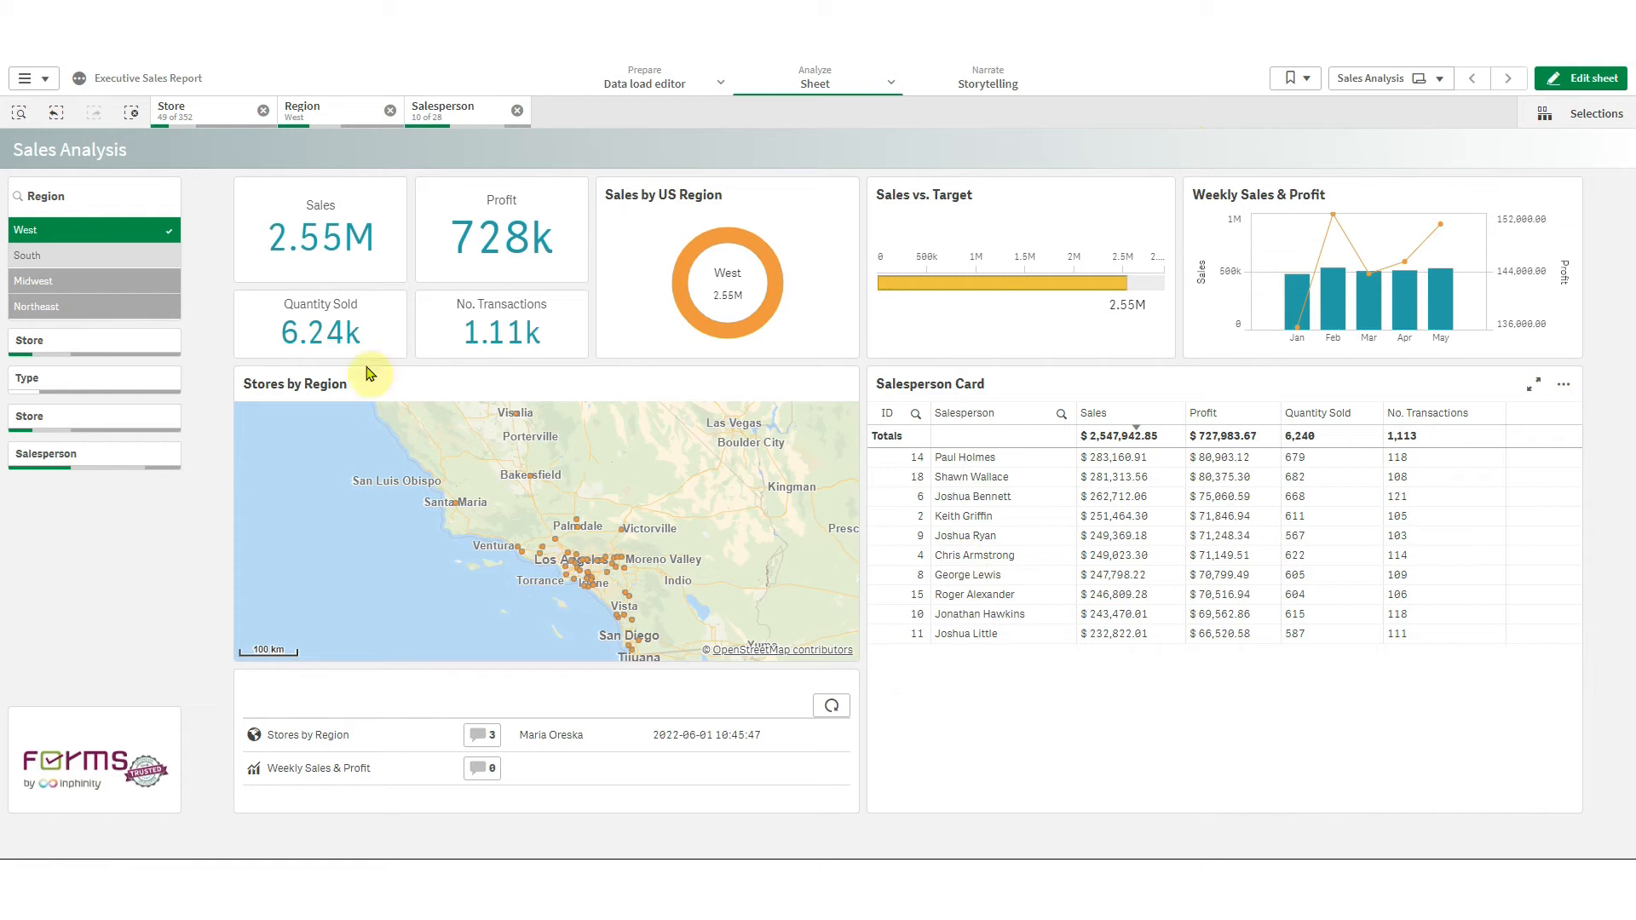
# Clear all selections and reopen the Sales Analysis sheet for editing
pyautogui.click(130, 112)
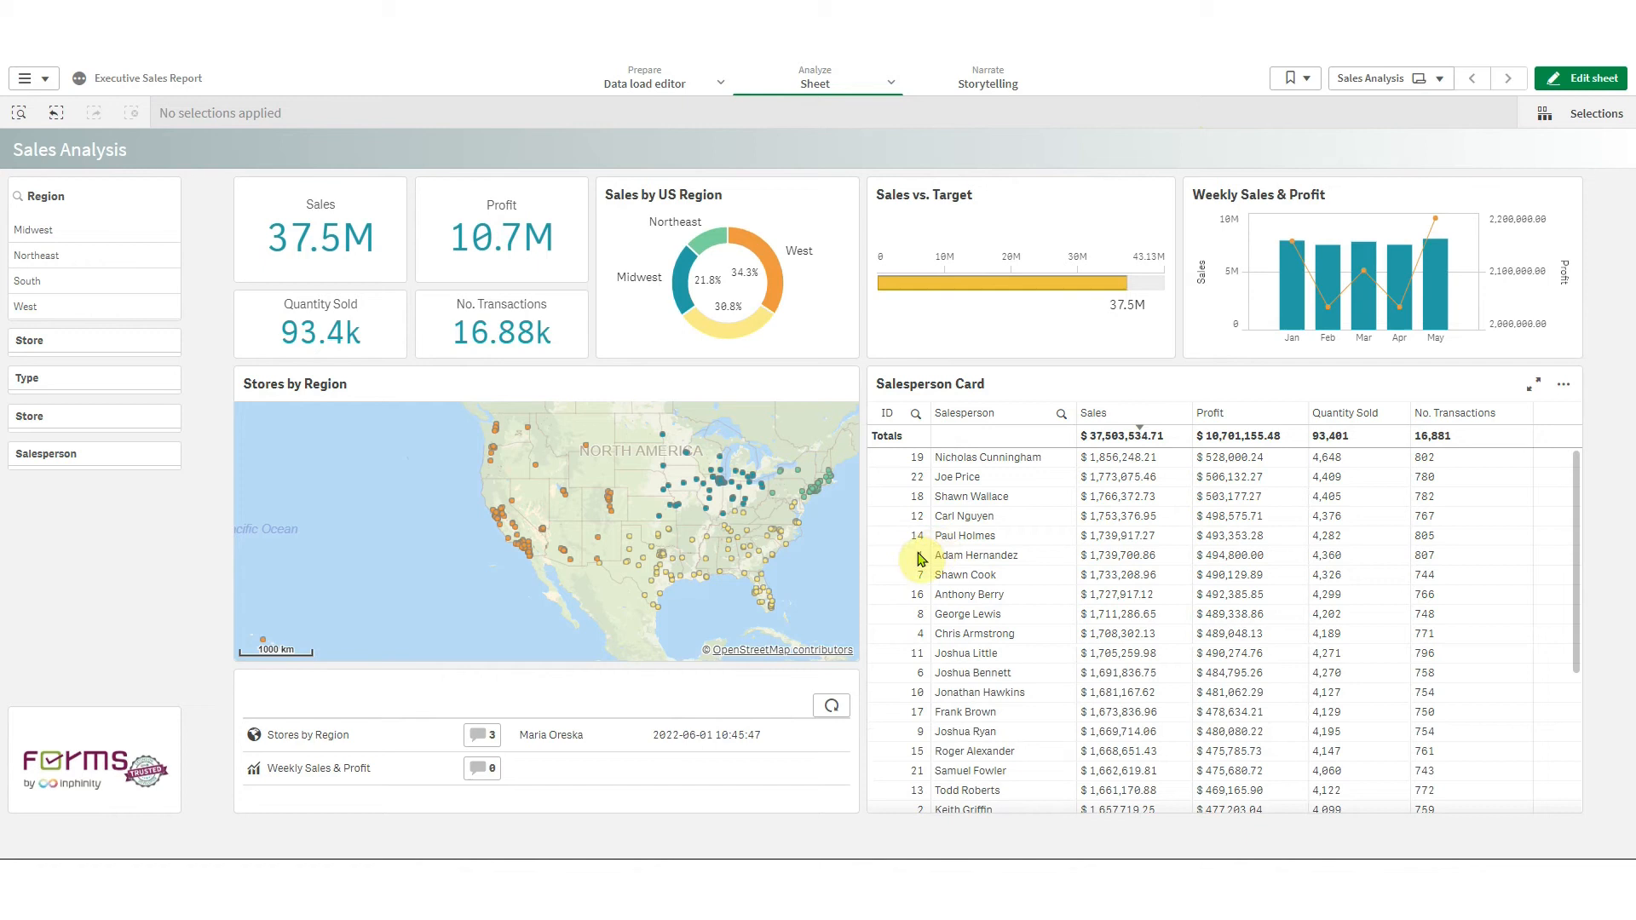
pyautogui.click(1578, 78)
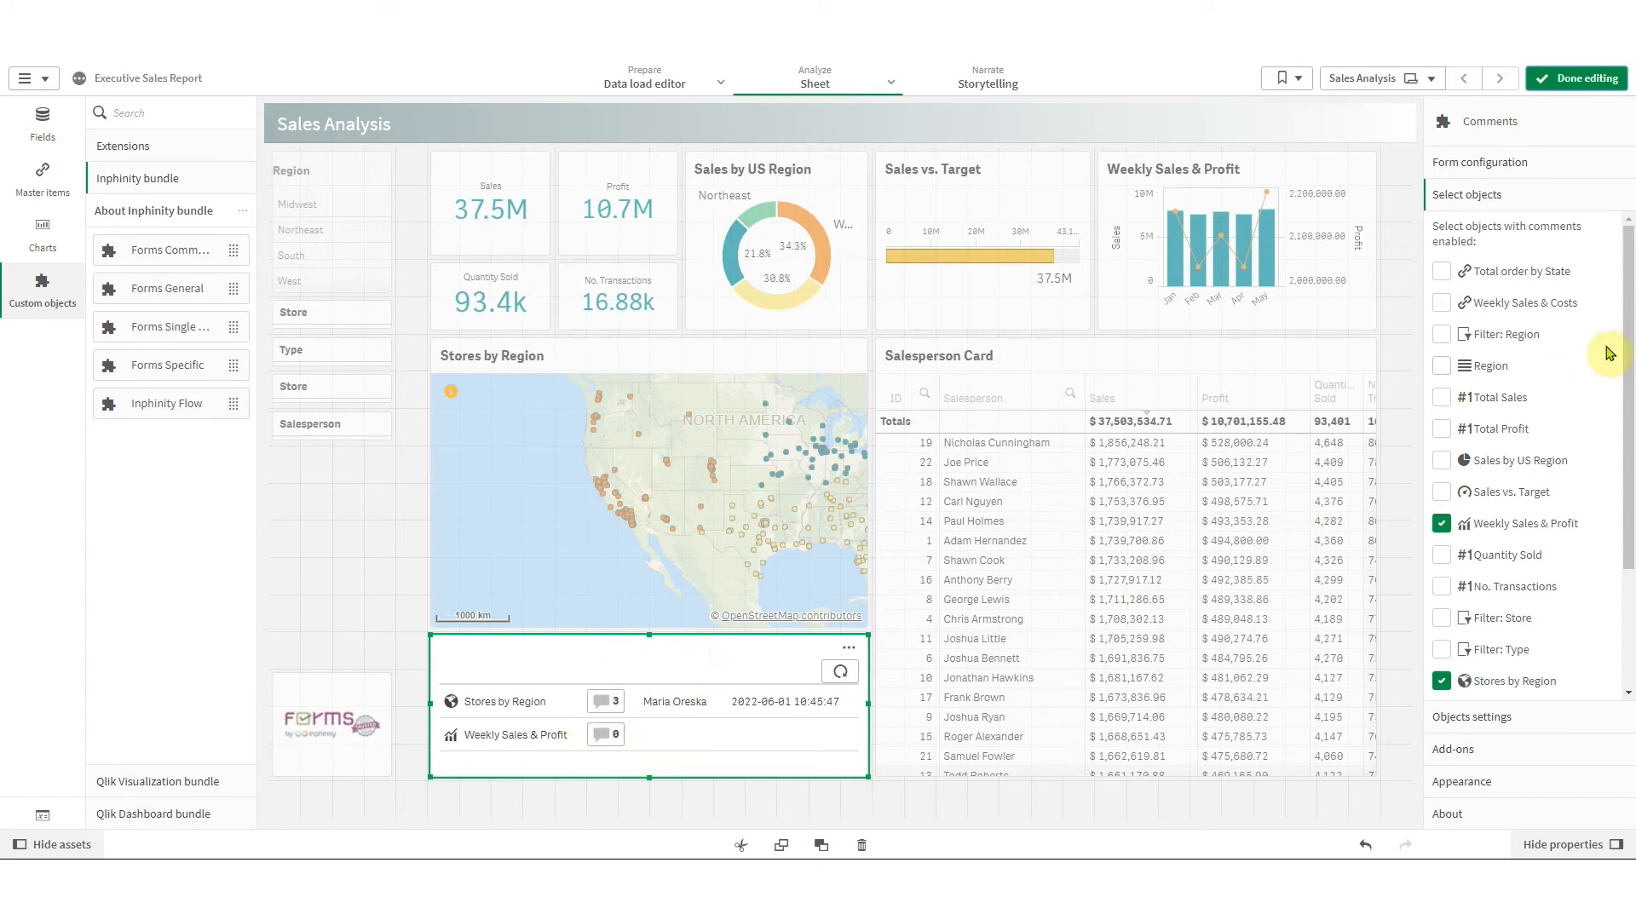
# Enable comments for the Comments object itself and give it the custom object name "General Discussion"
pyautogui.moveTo(1626, 343); pyautogui.dragTo(1628, 511)
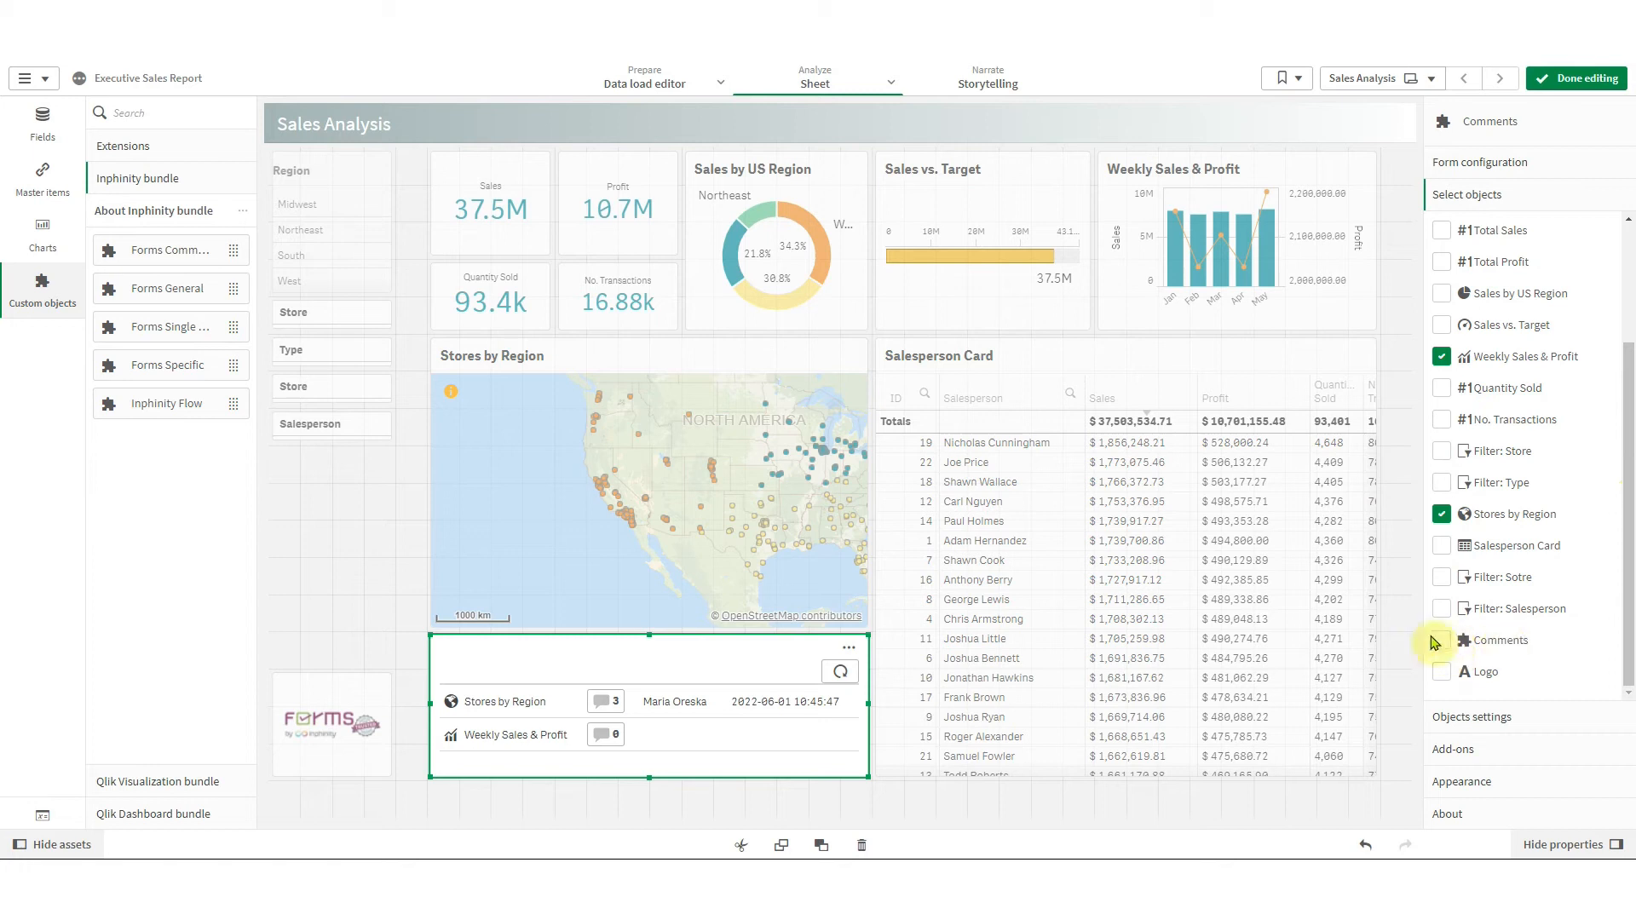
pyautogui.click(1504, 648)
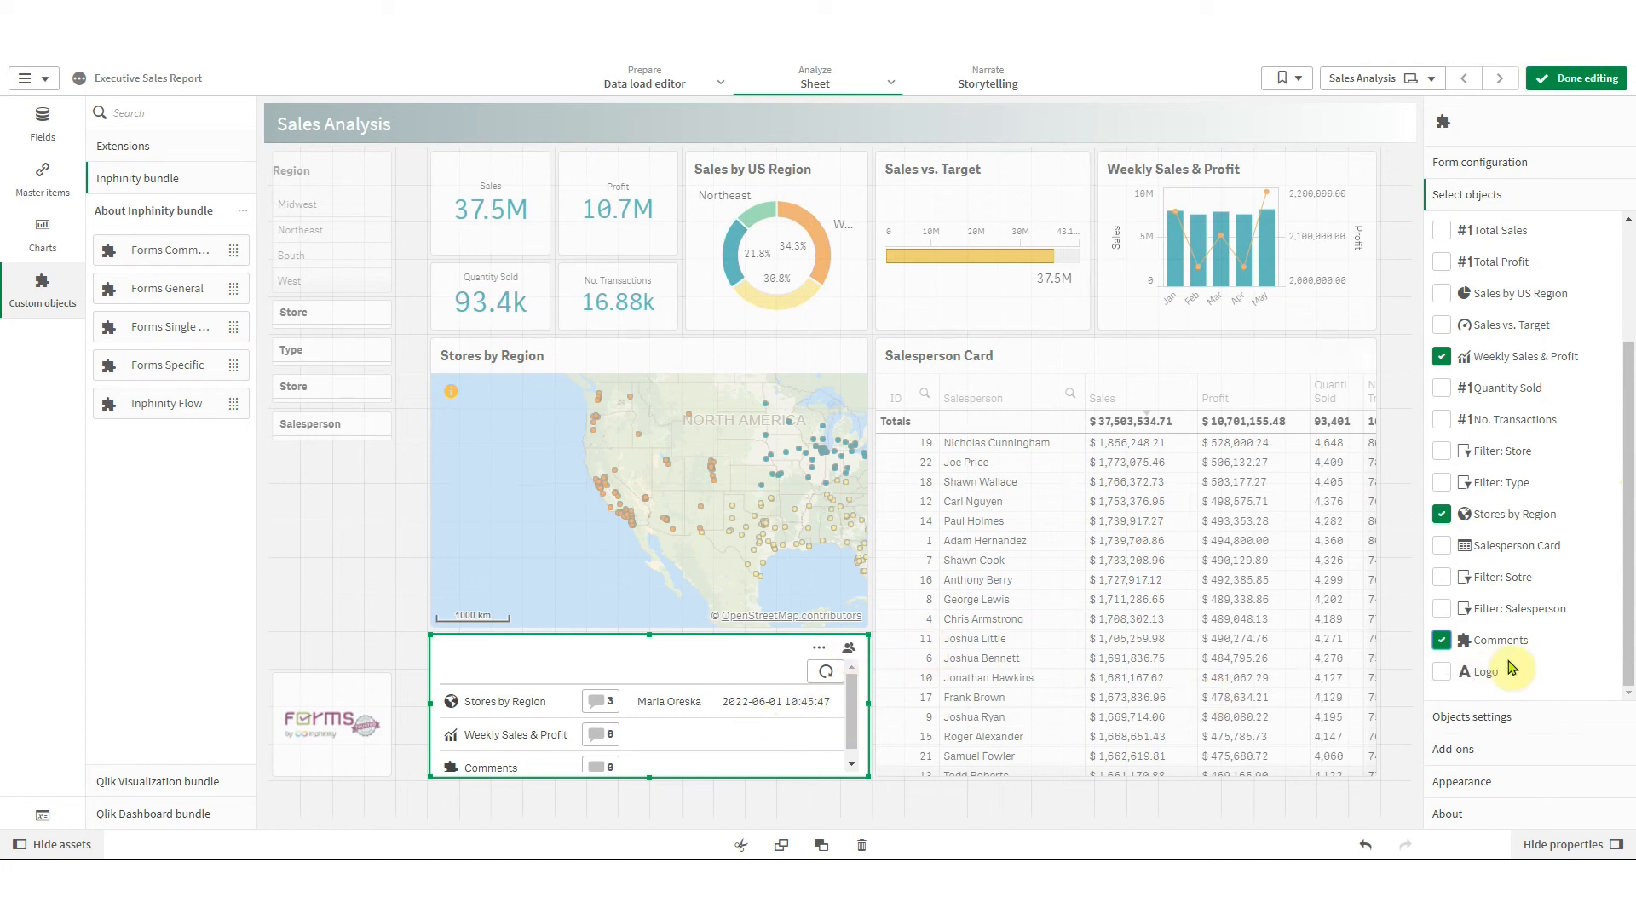
pyautogui.click(1515, 722)
pyautogui.click(1478, 349)
pyautogui.click(1605, 420)
pyautogui.write('General Discussion')
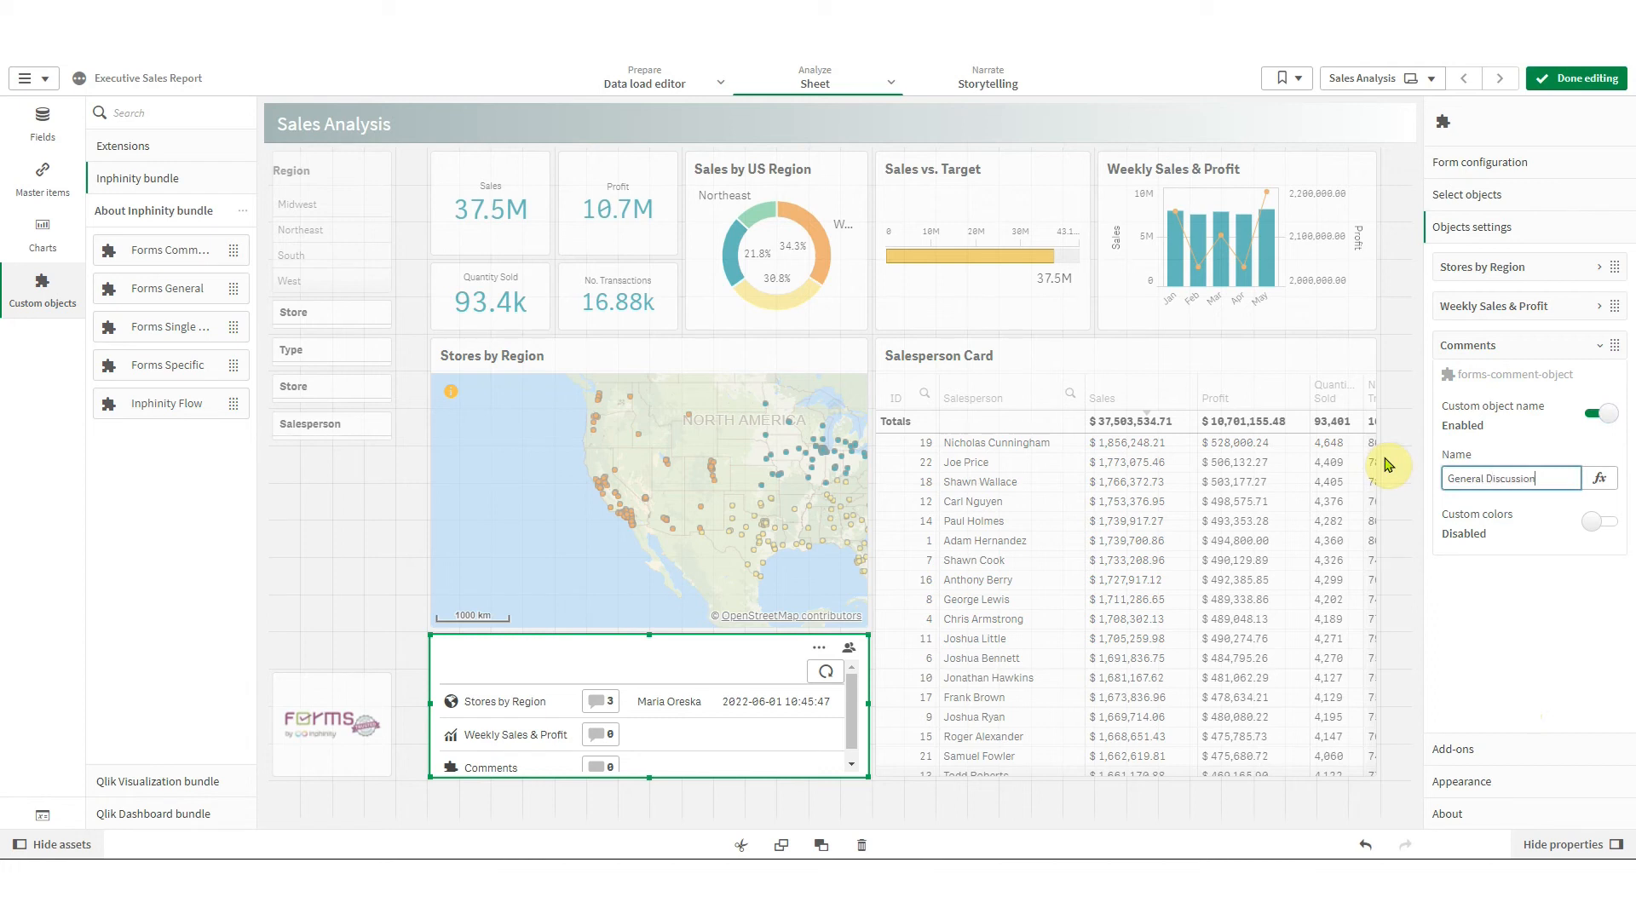
pyautogui.press('Return')
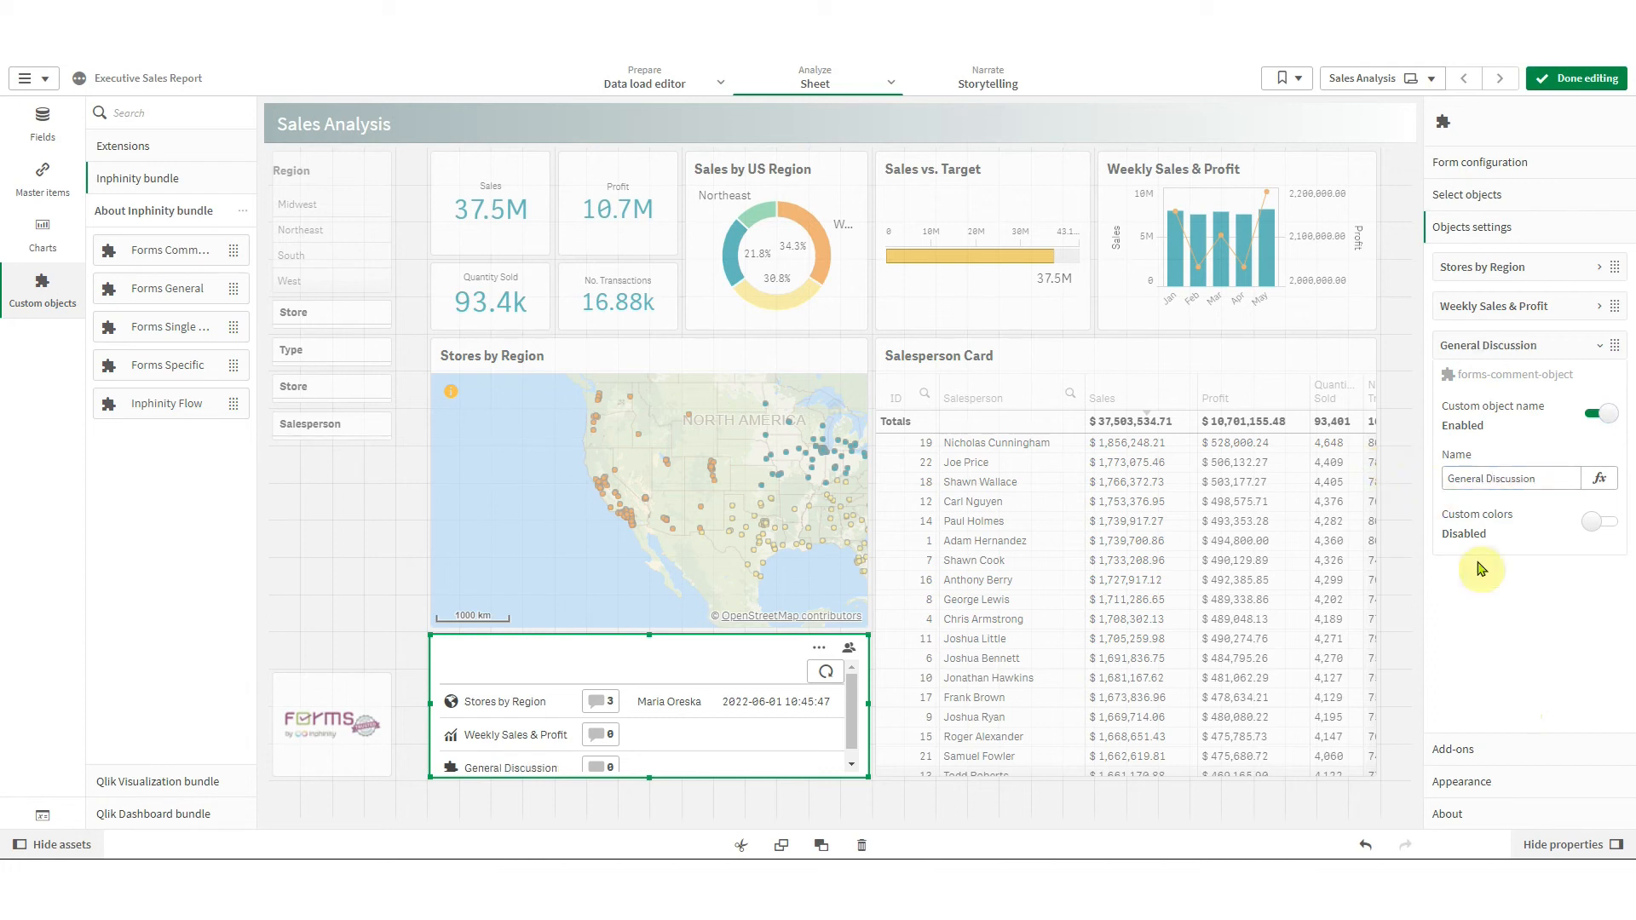
# Turn on the comment object's title and set it to "Let's discuss"
pyautogui.click(1512, 784)
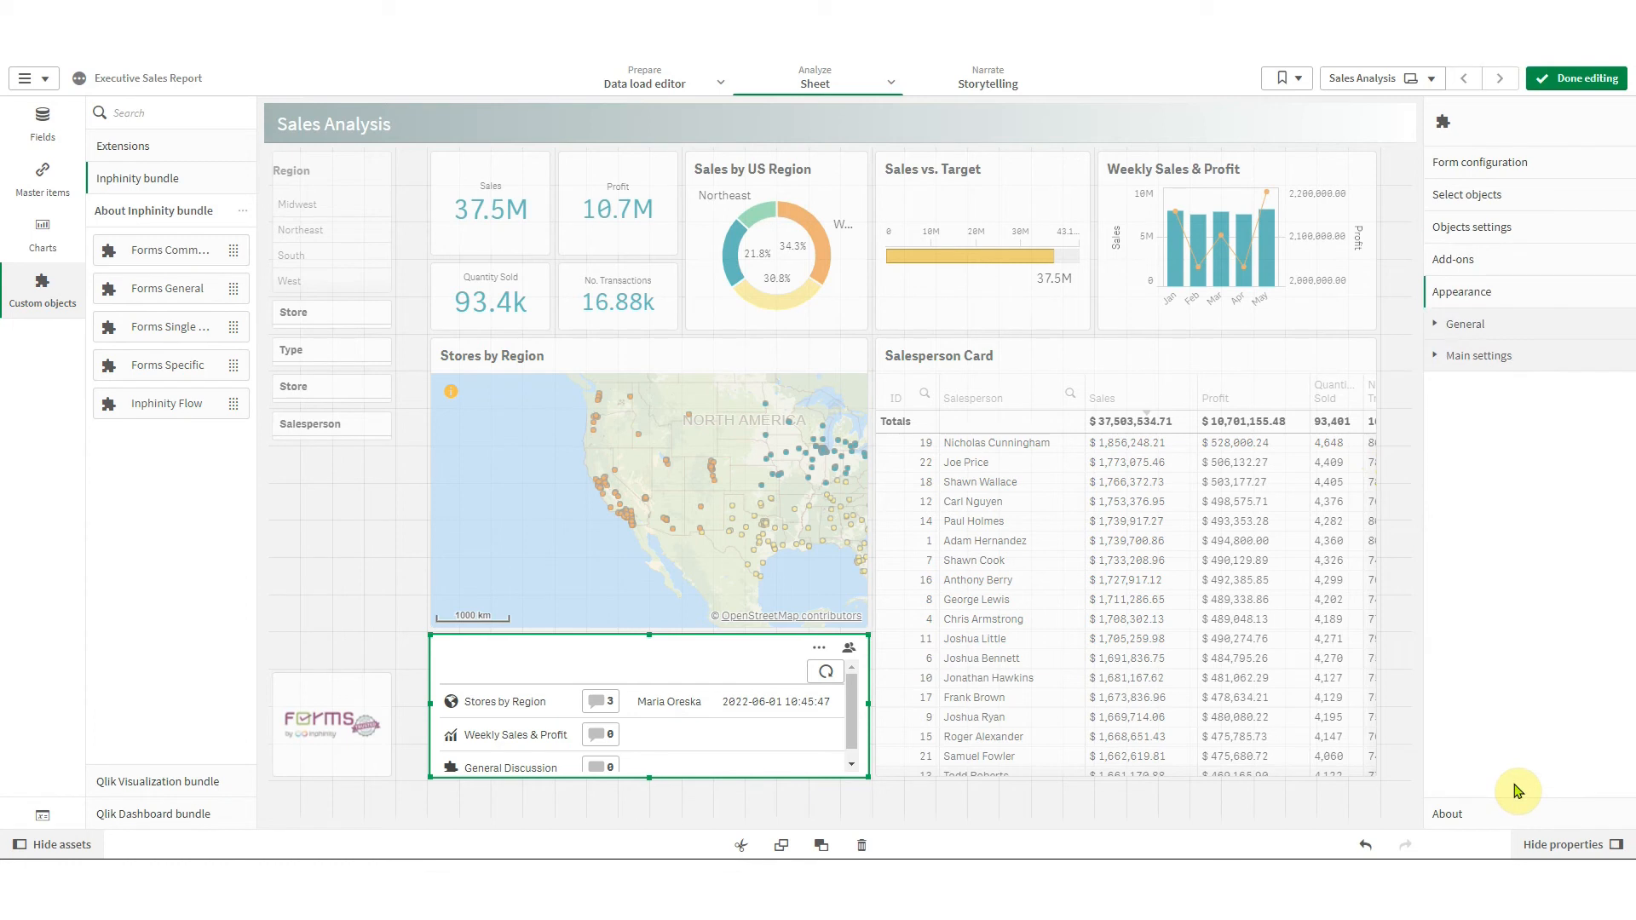
pyautogui.click(1520, 338)
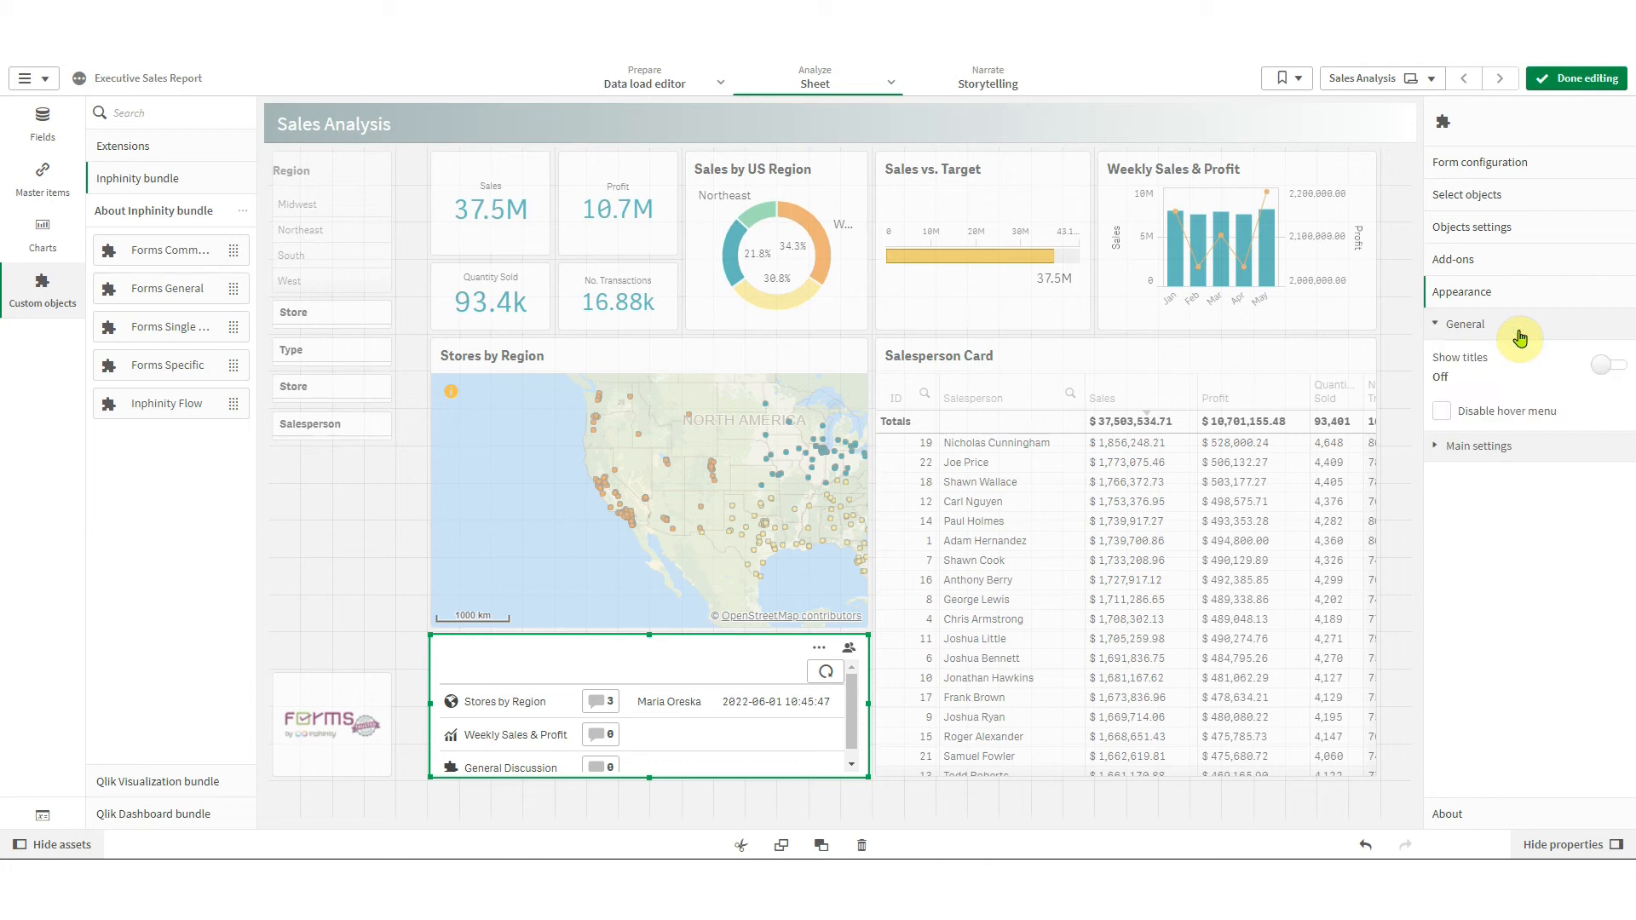
pyautogui.click(1608, 365)
pyautogui.click(1501, 428)
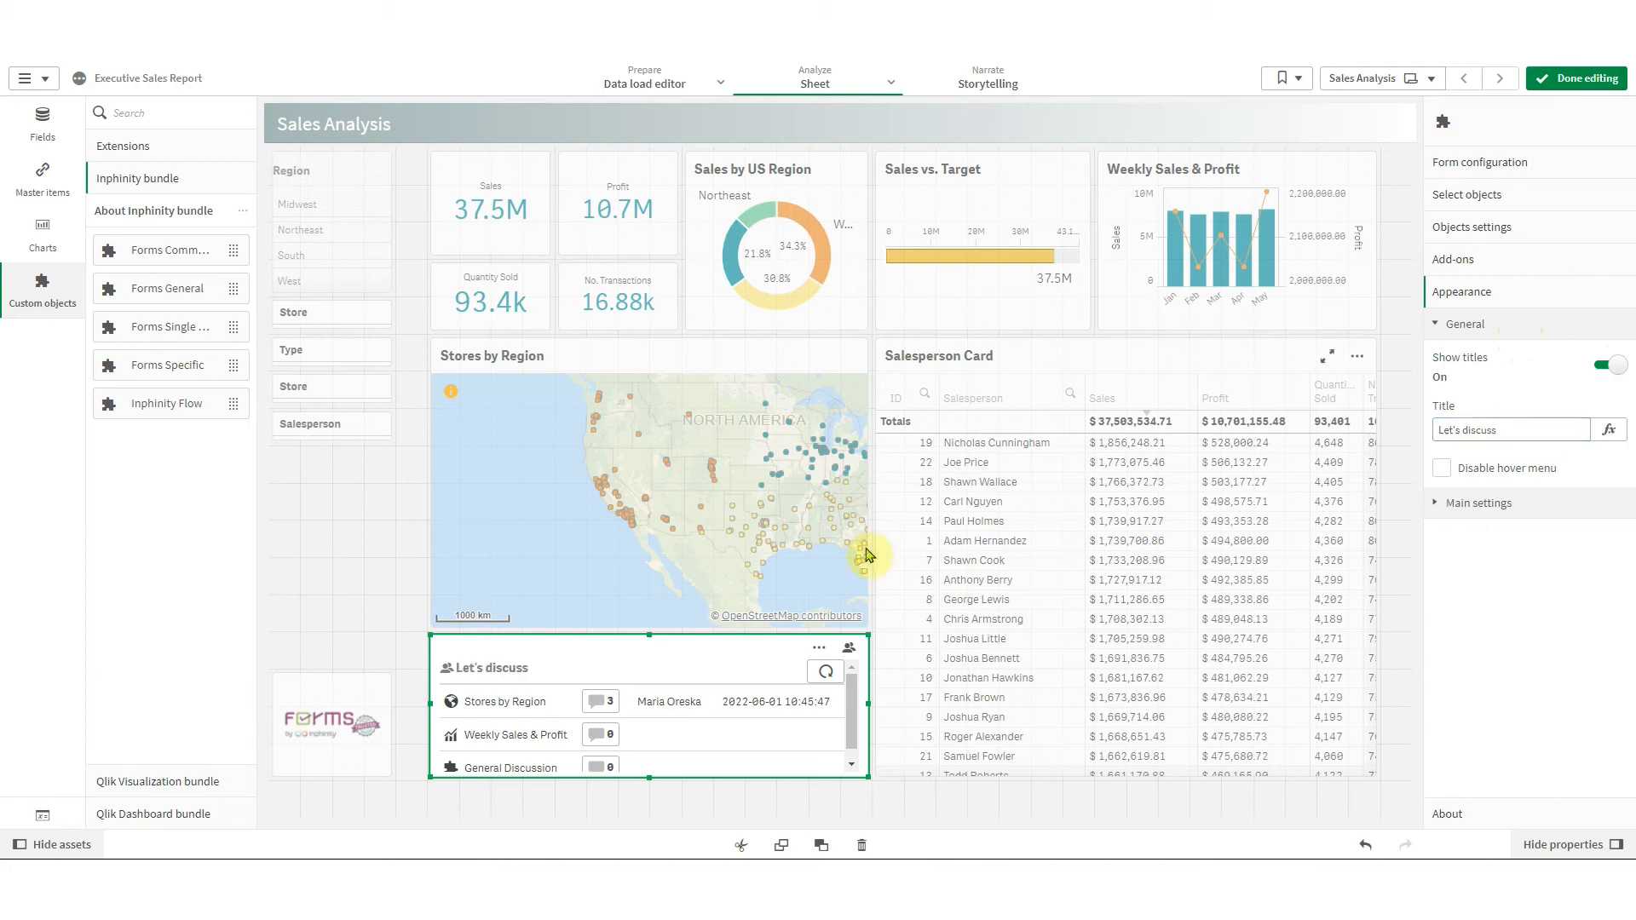
# Enlarge the comment object upward by shortening the Stores by Region map, and finish editing the sheet
pyautogui.click(553, 592)
pyautogui.moveTo(664, 629)
pyautogui.mouseDown()
pyautogui.moveTo(661, 592)
pyautogui.moveTo(657, 628)
pyautogui.moveTo(661, 606)
pyautogui.mouseUp()
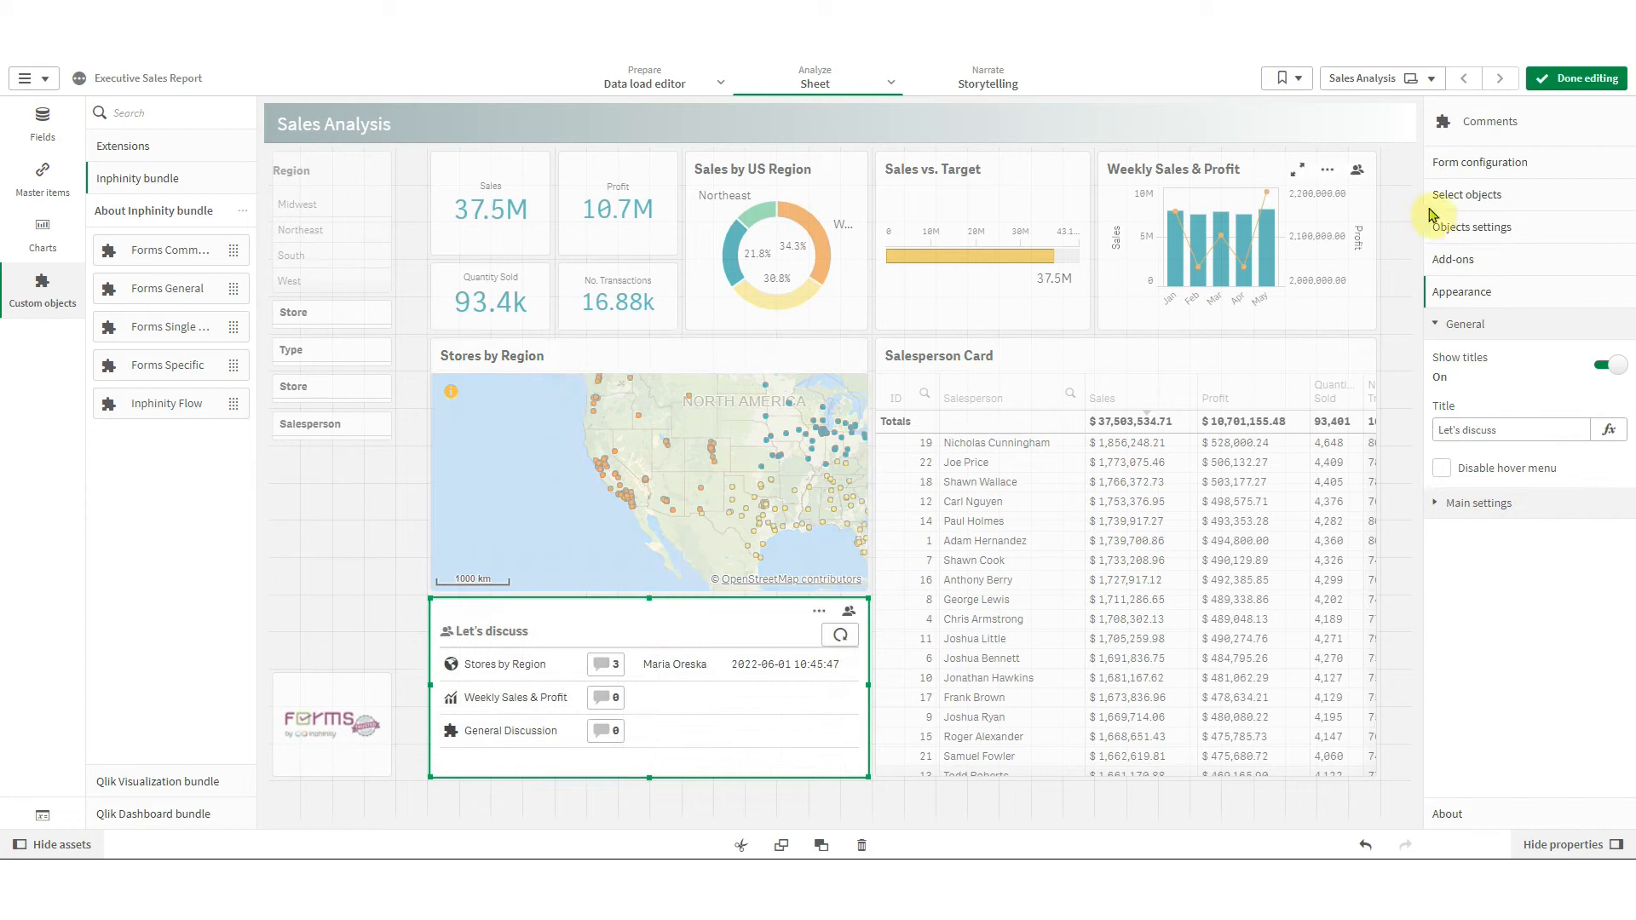
pyautogui.click(1577, 77)
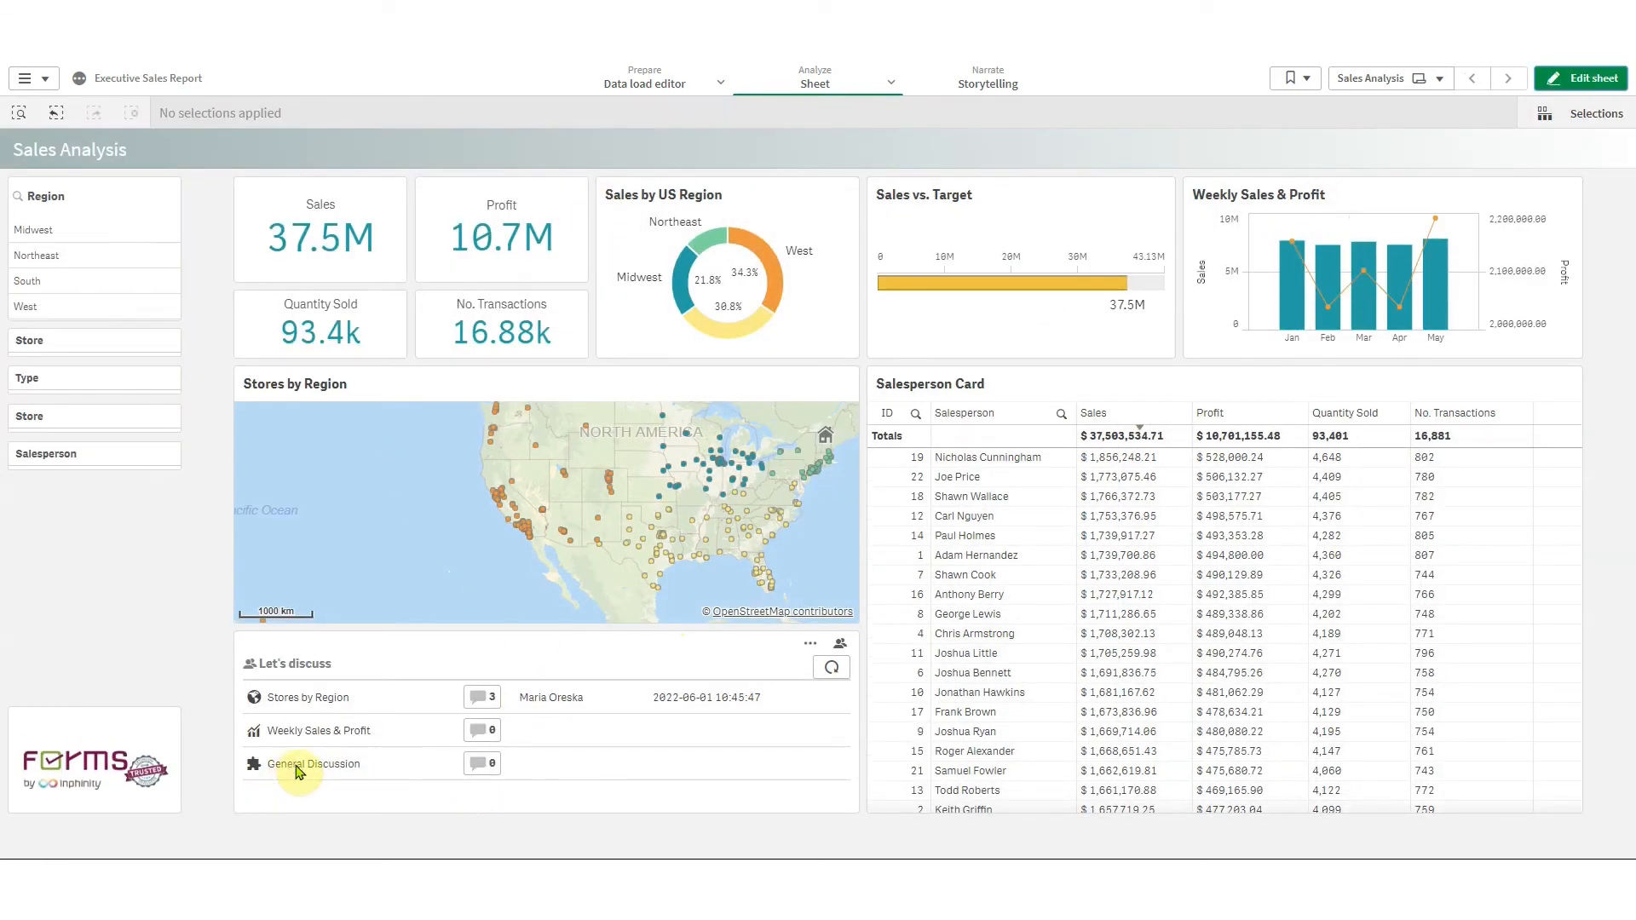
# Reopen the sheet for editing and move General Discussion to the first place in the comment object's list
pyautogui.click(1581, 78)
pyautogui.click(671, 753)
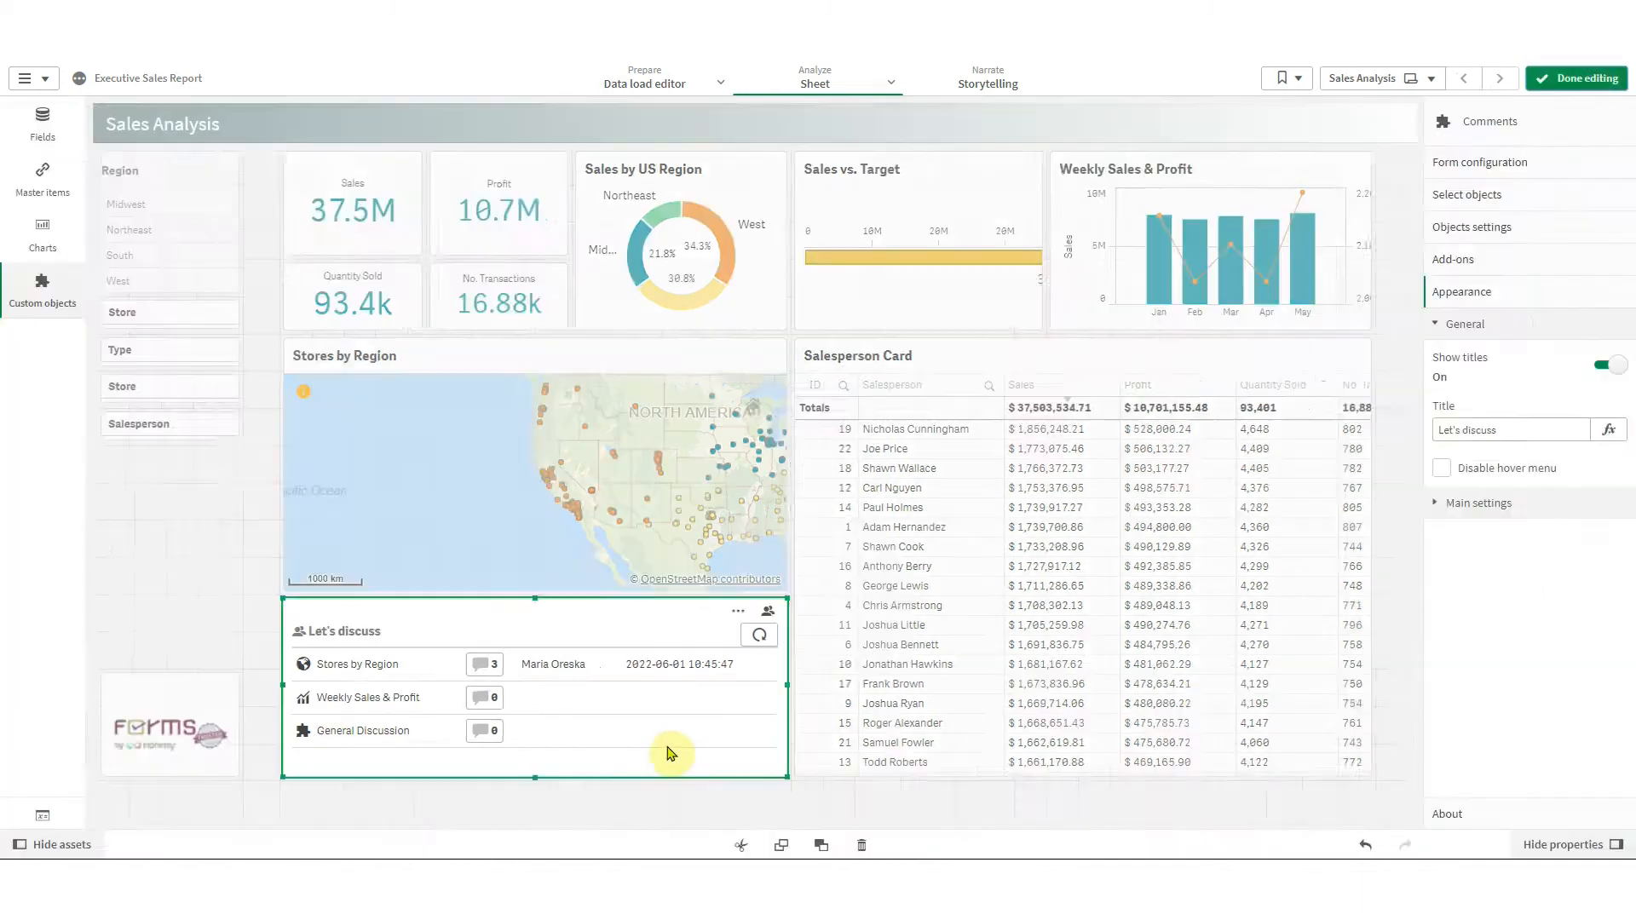
pyautogui.click(1593, 327)
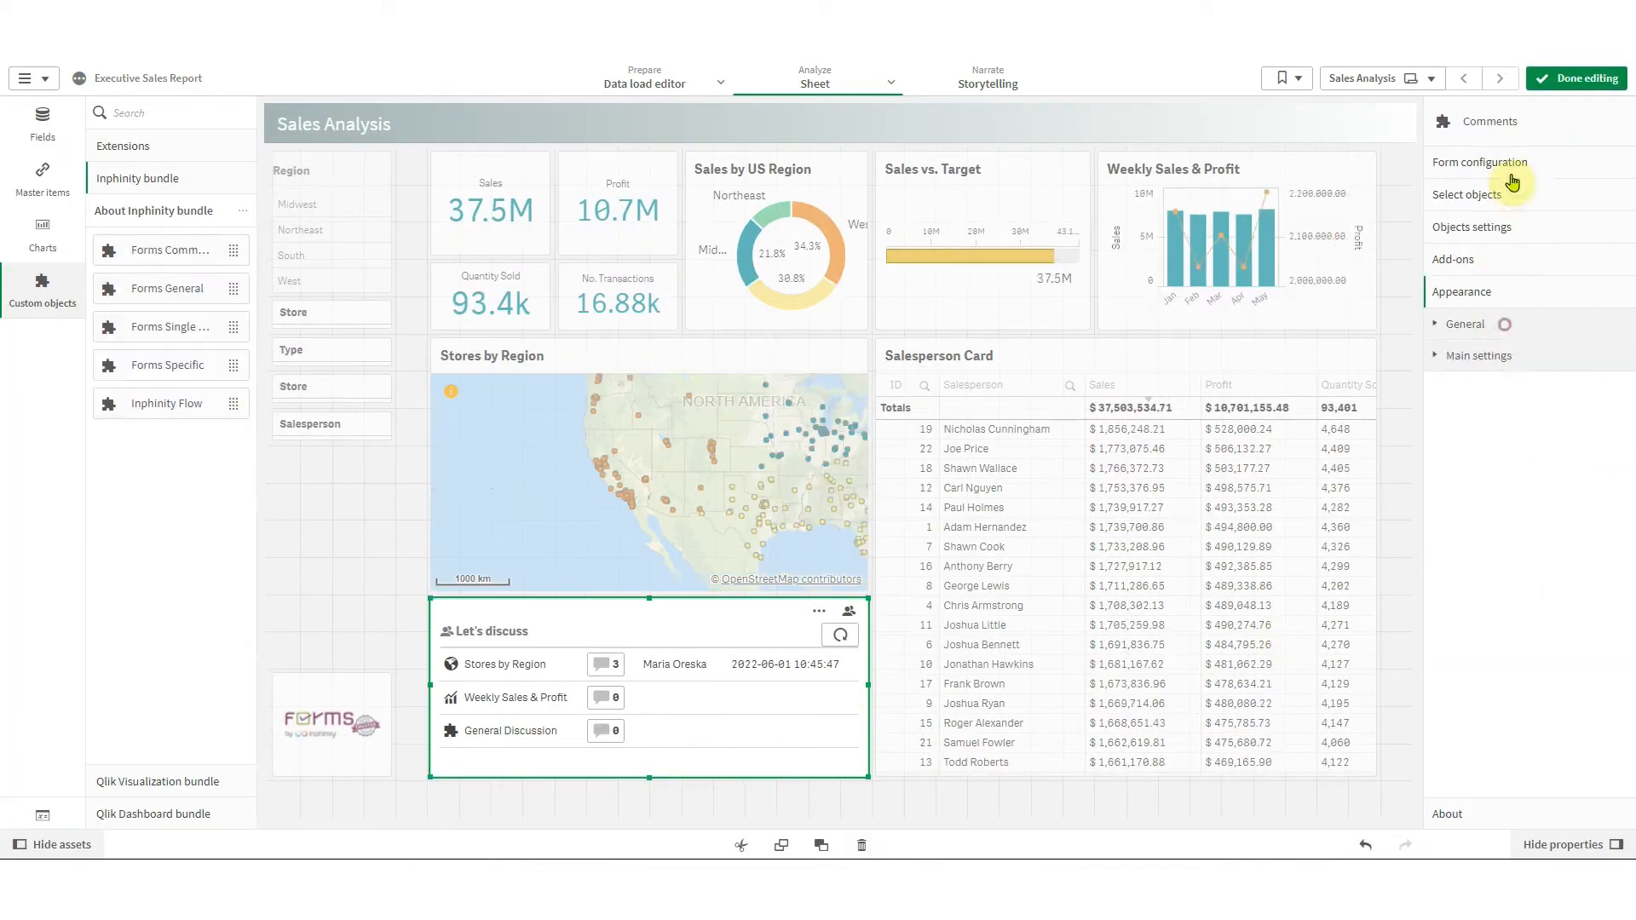
pyautogui.click(1507, 231)
pyautogui.click(1508, 347)
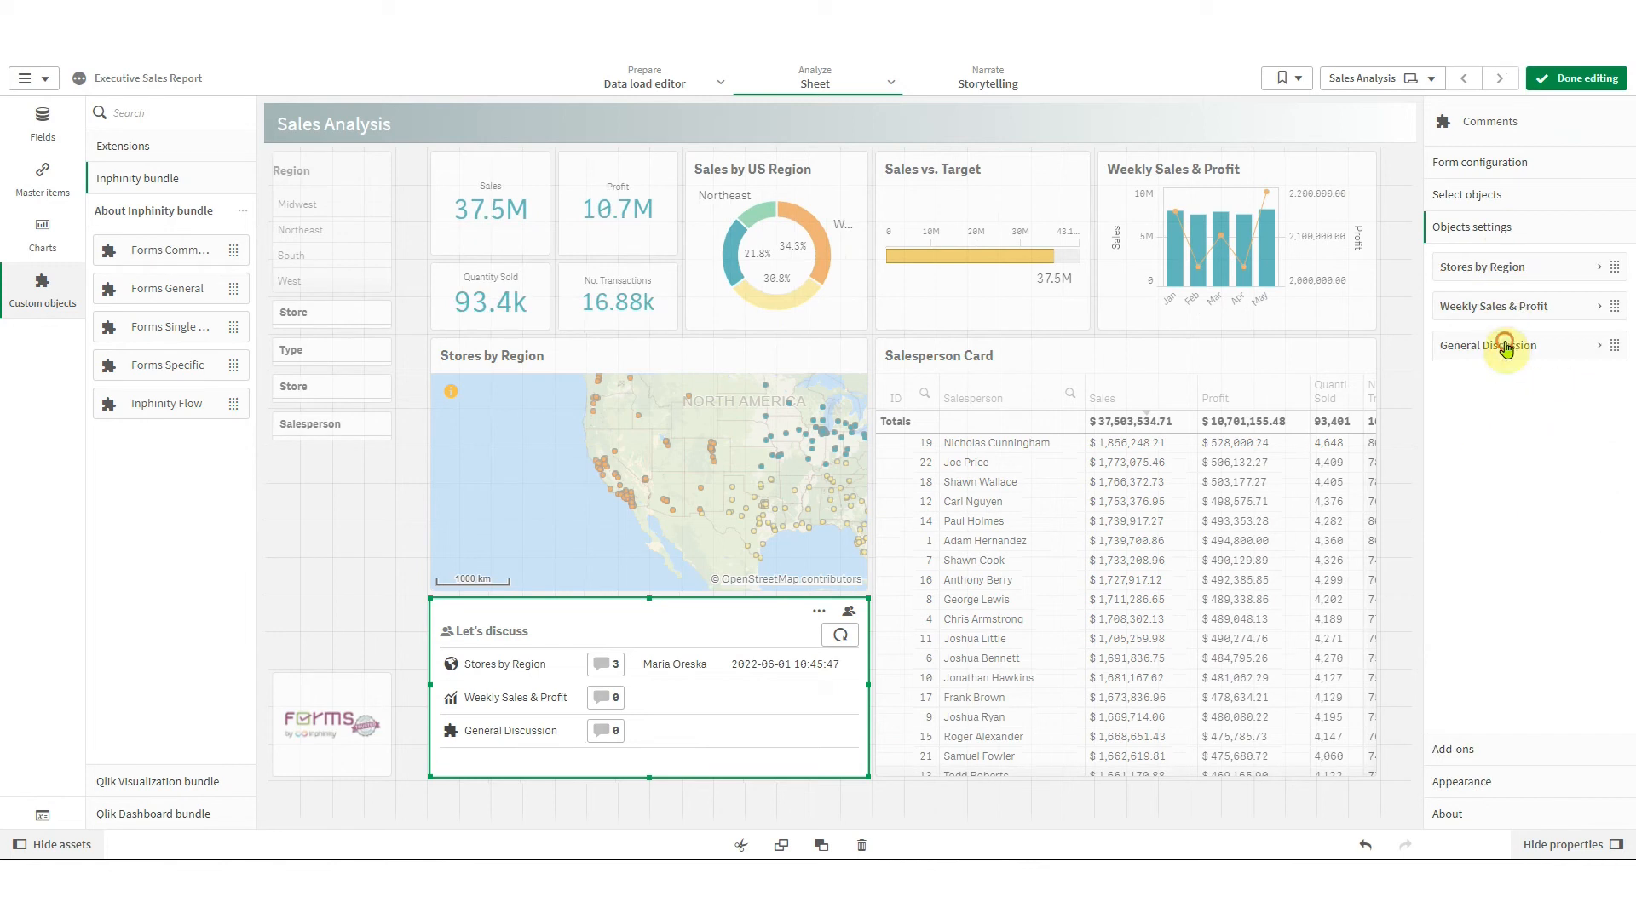
pyautogui.moveTo(1523, 348); pyautogui.dragTo(1529, 267)
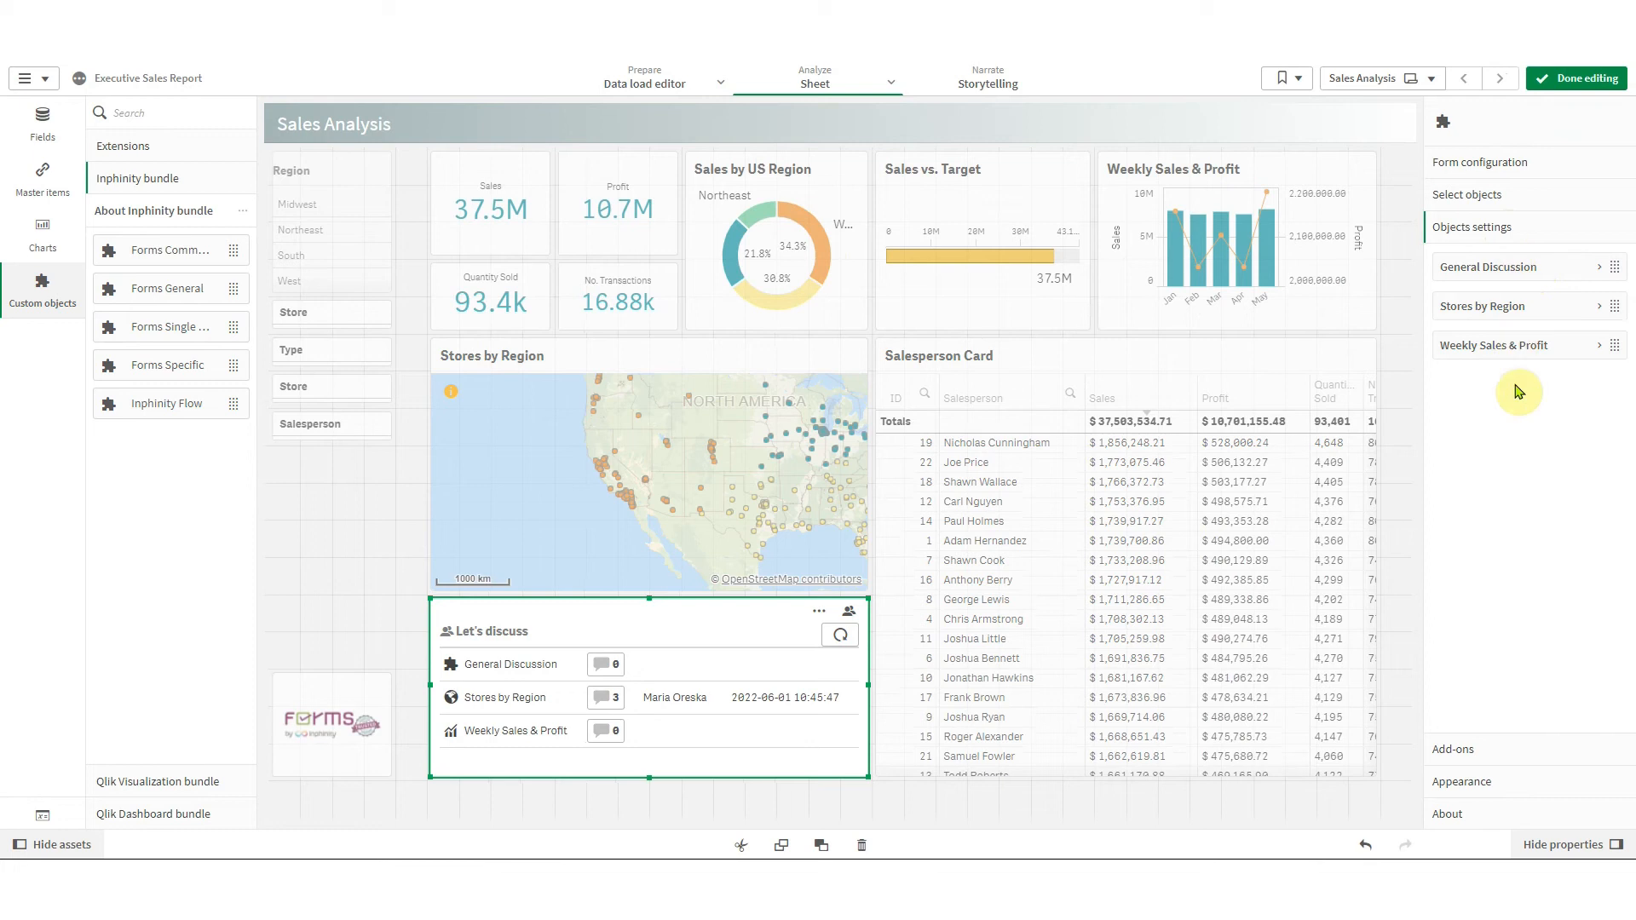
# Enable custom colors for General Discussion, set its background color to light green #cbe989, and finish editing the sheet
pyautogui.click(1531, 267)
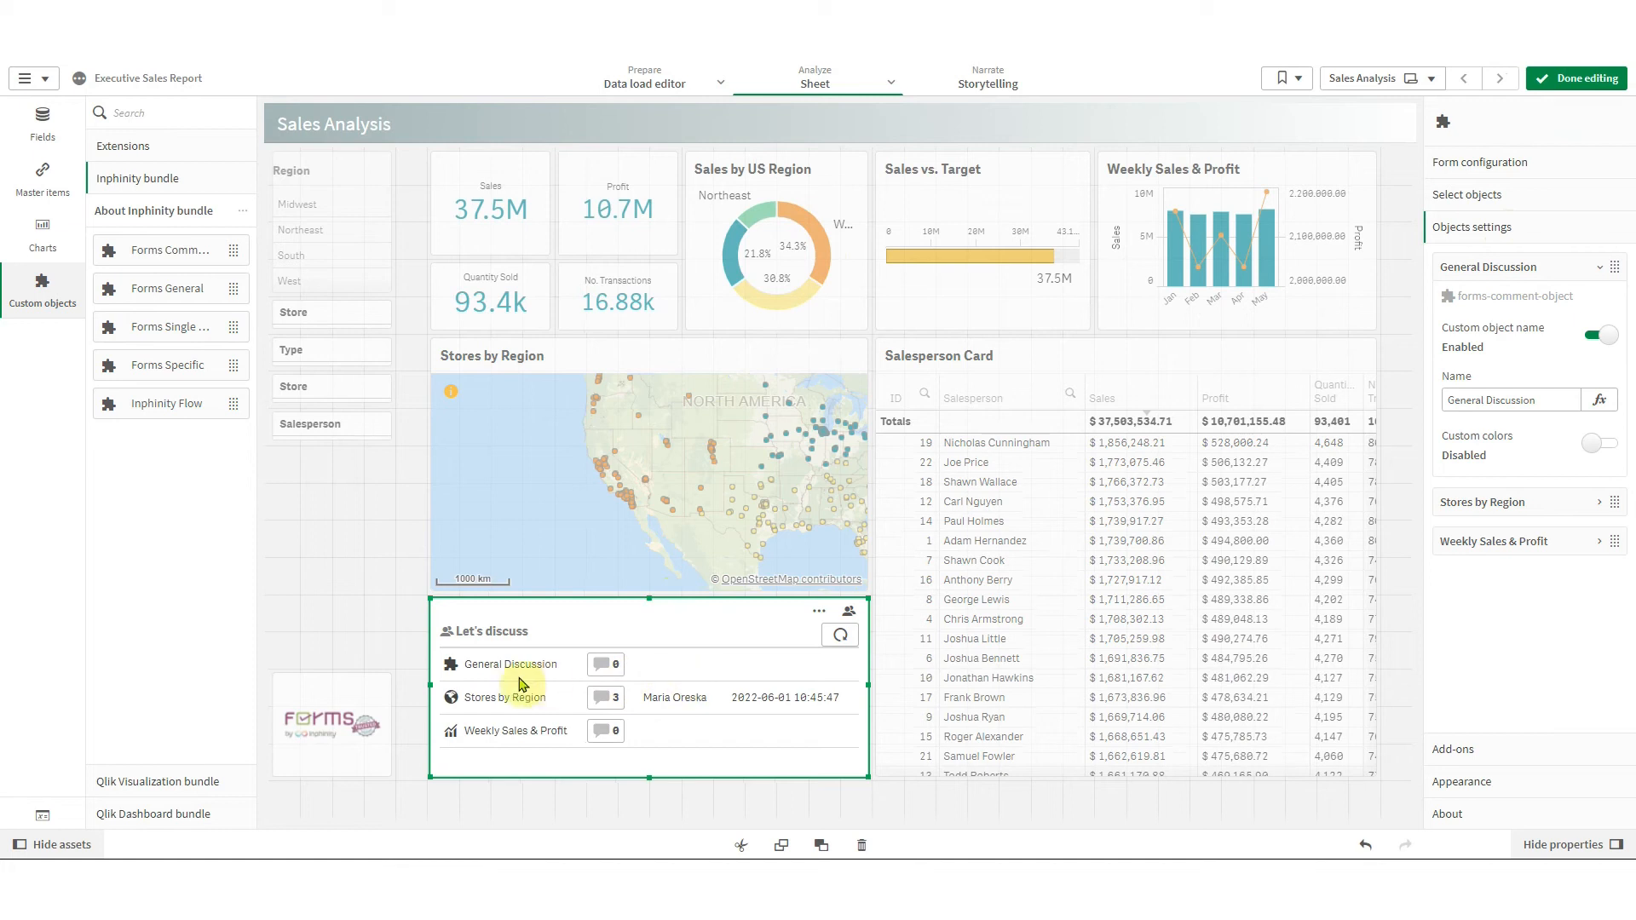
pyautogui.click(1602, 445)
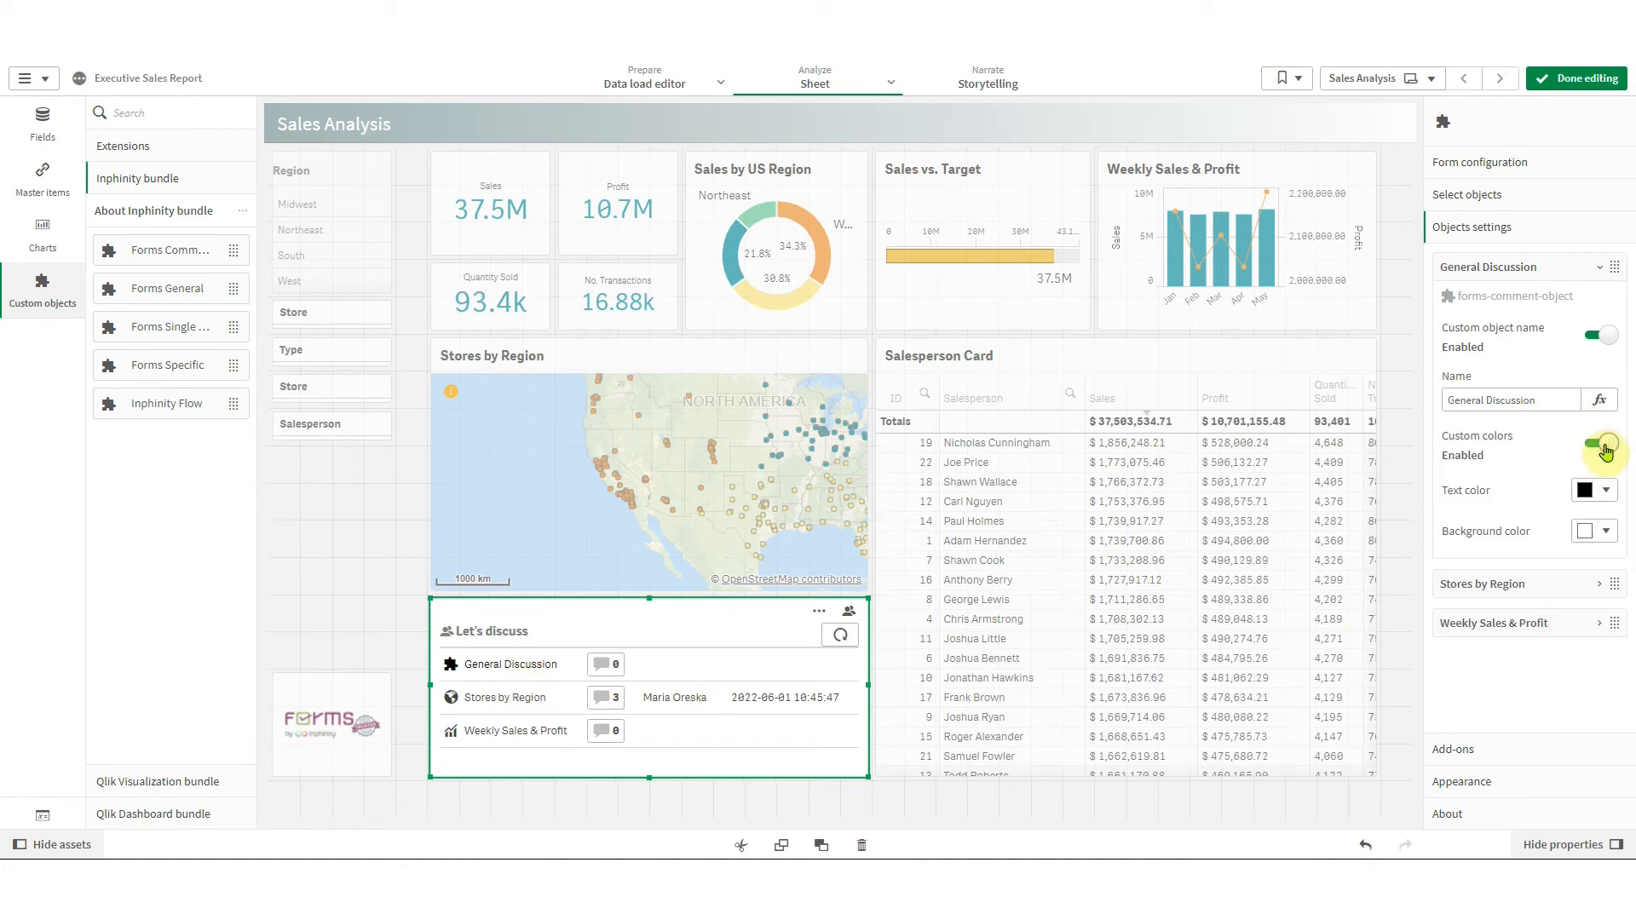
pyautogui.click(1593, 531)
pyautogui.click(1541, 380)
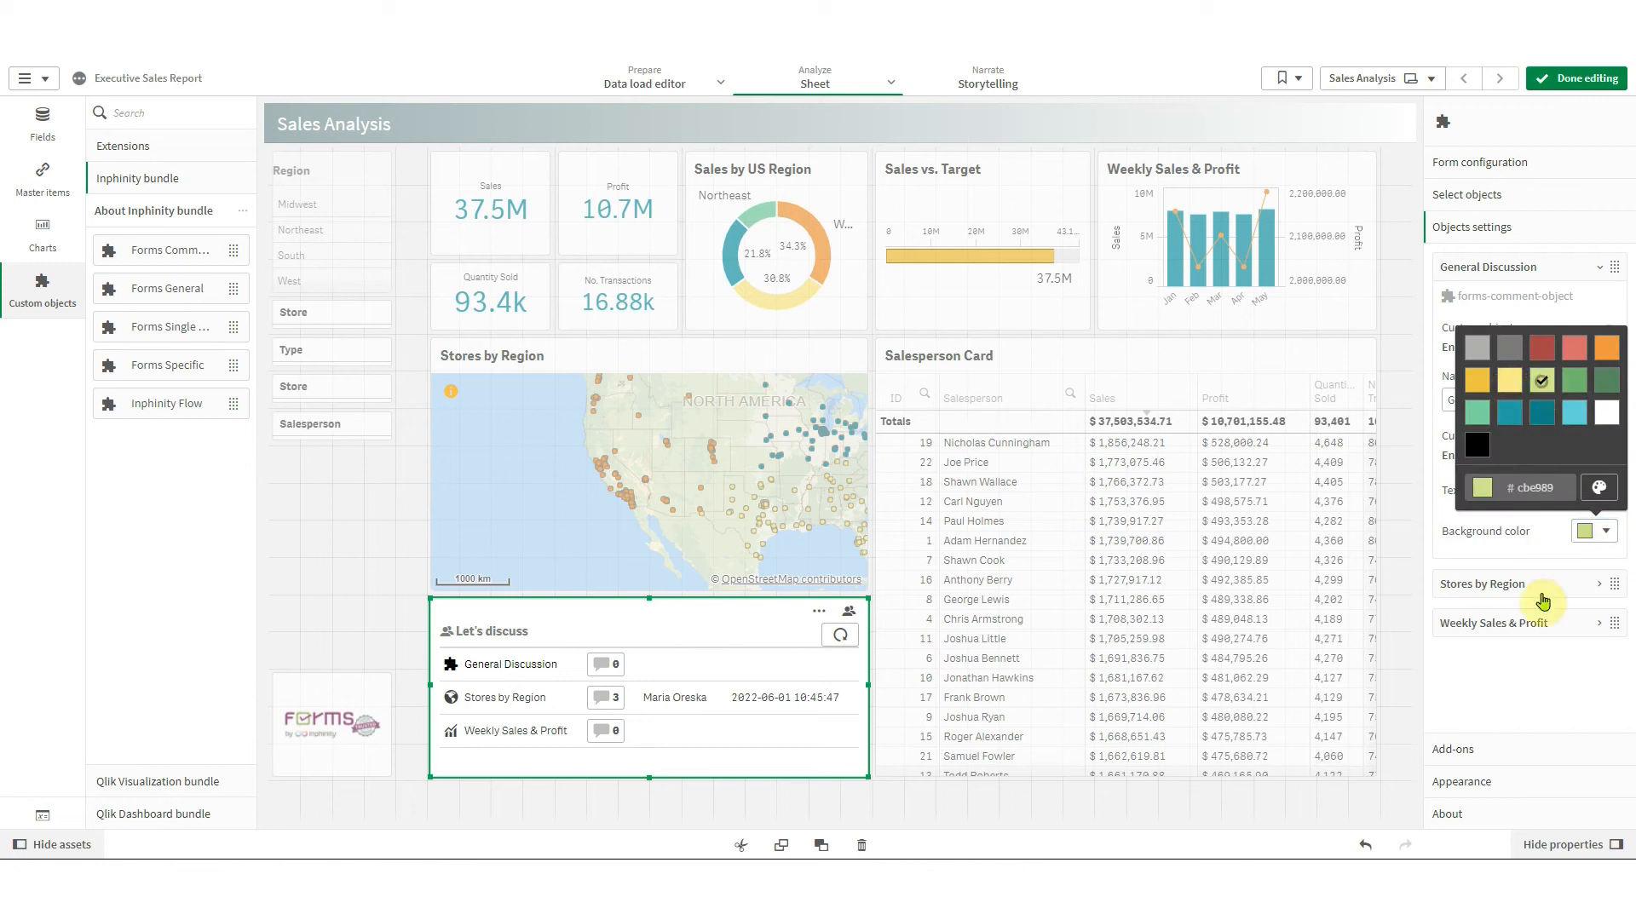
pyautogui.click(1526, 694)
pyautogui.click(1583, 85)
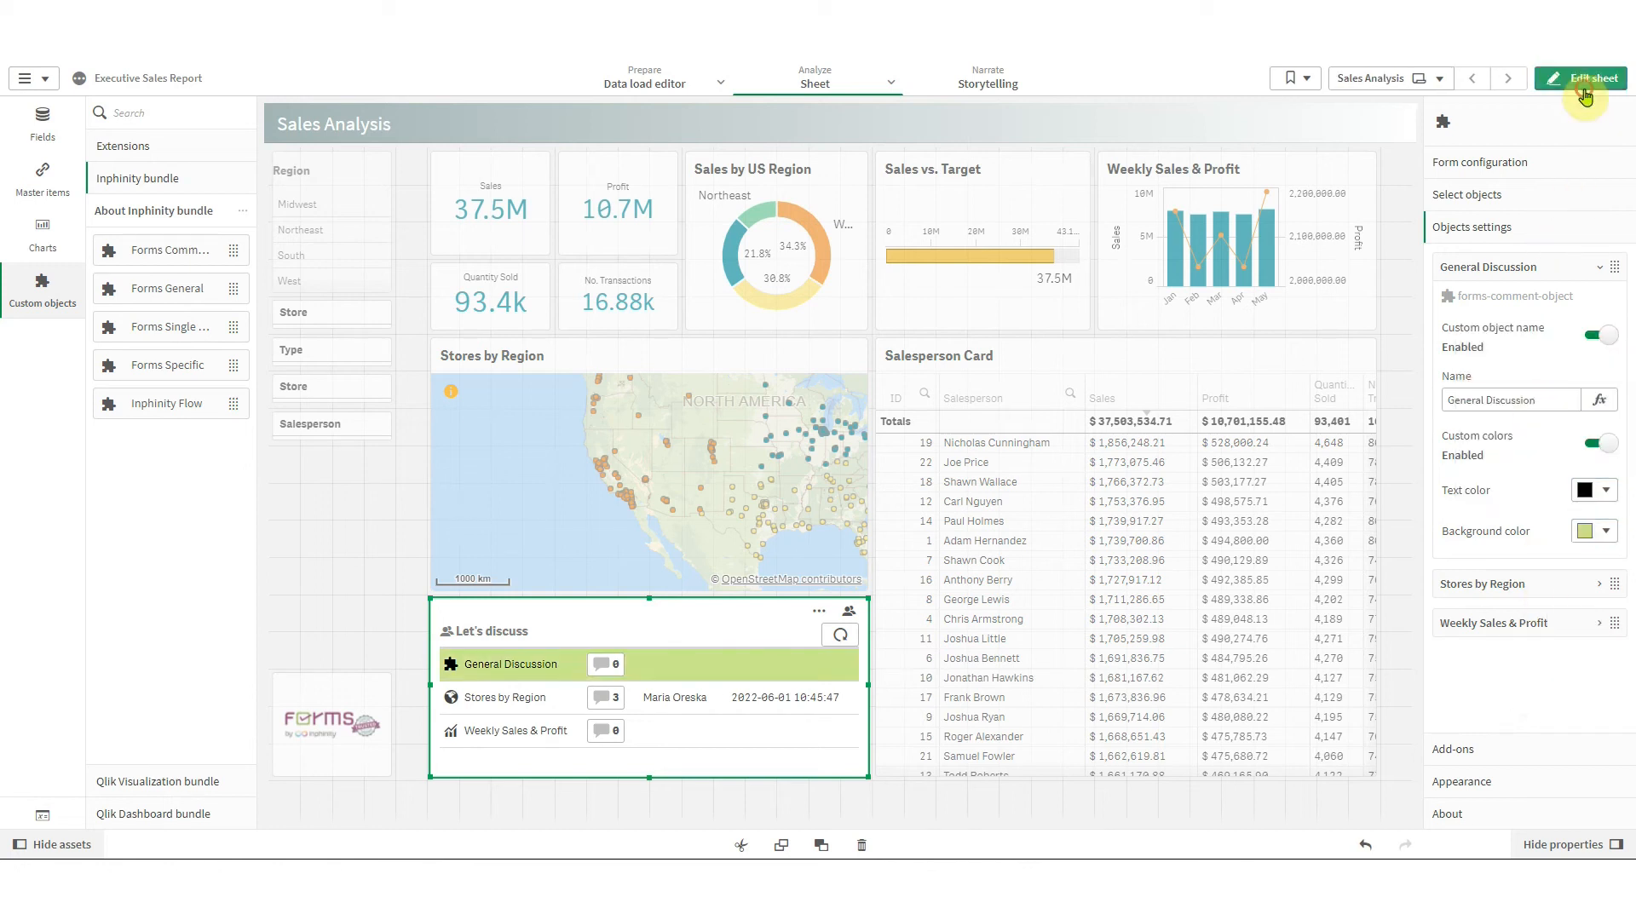
# Reopen the sheet for editing and show the data columns of the Salesperson Card table
pyautogui.click(1587, 77)
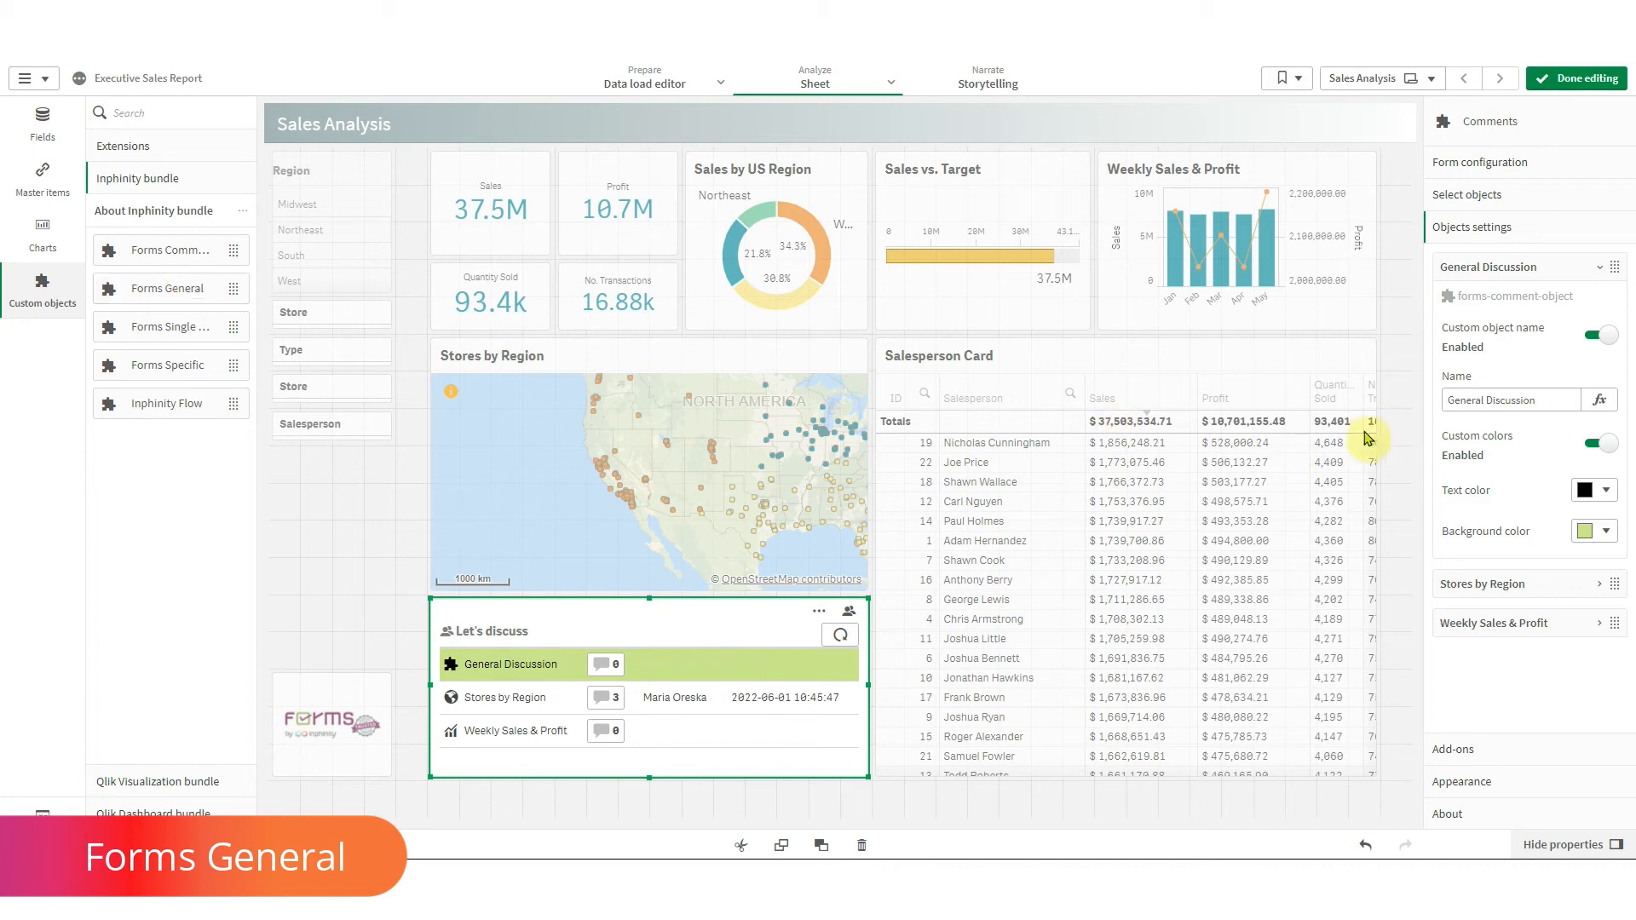
pyautogui.click(1214, 375)
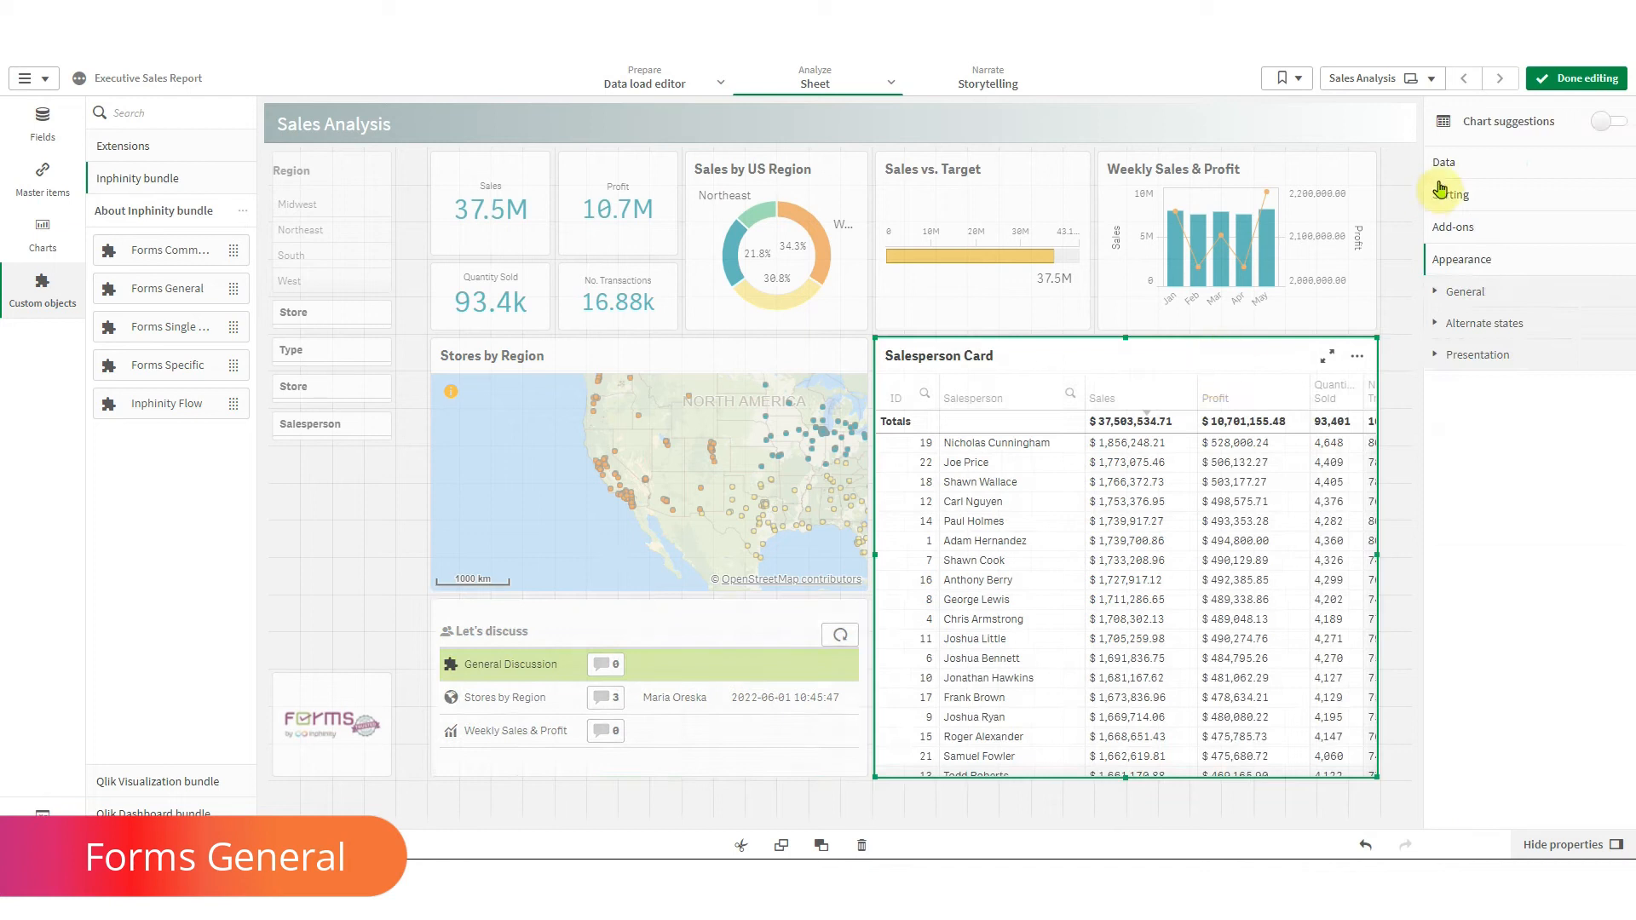
pyautogui.click(1484, 170)
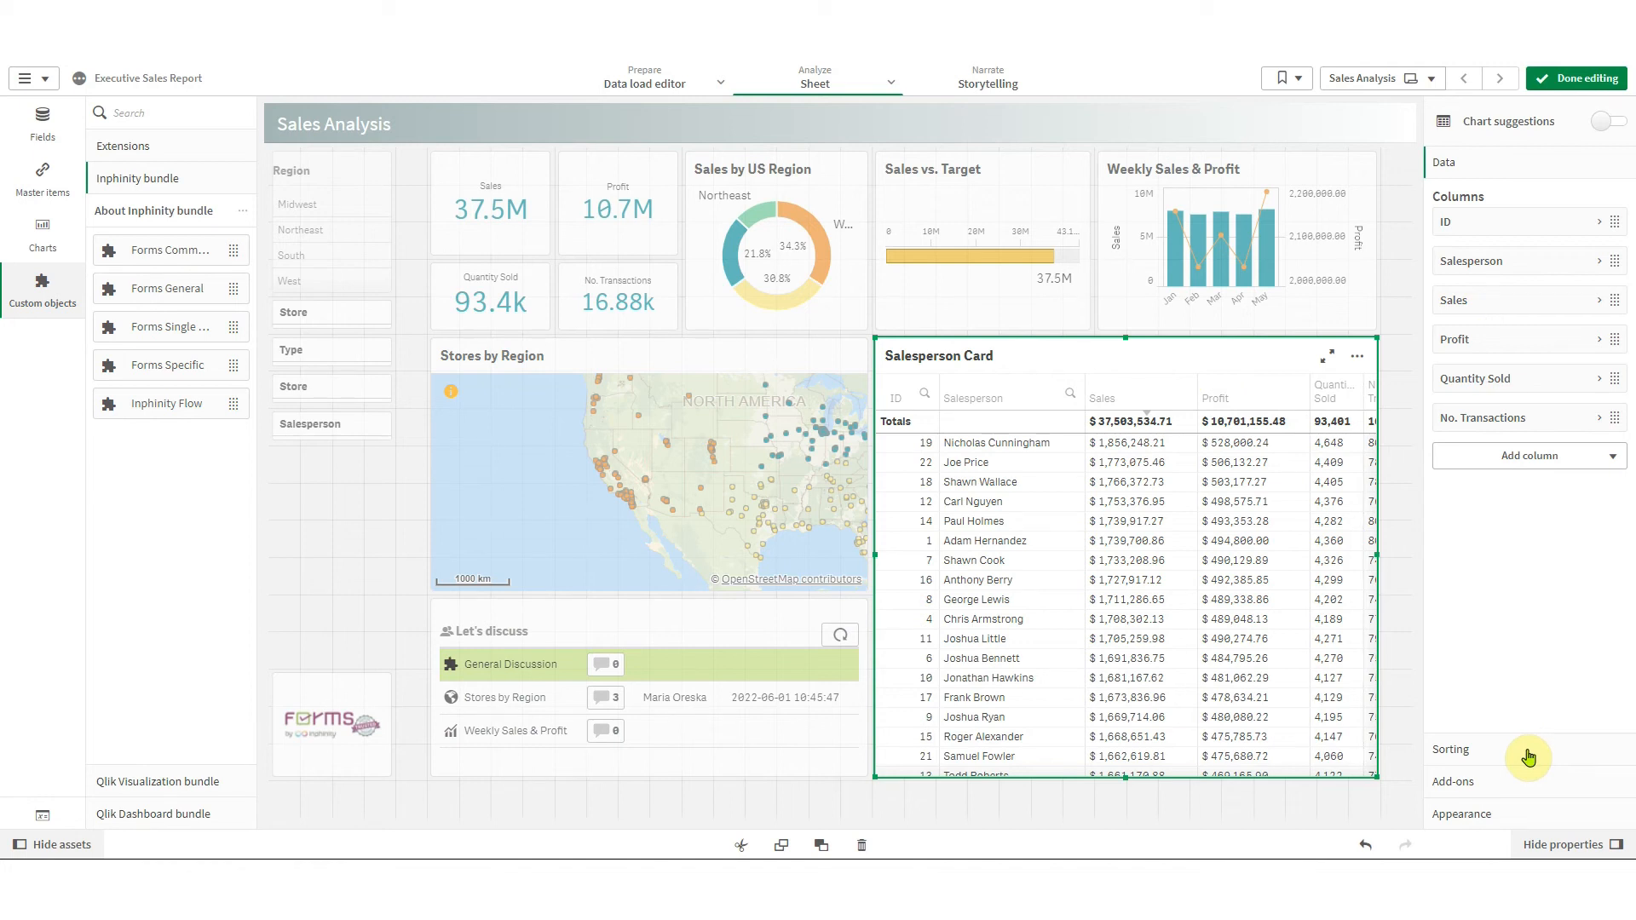
# Narrow the Stores by Region map and the comment object, and widen the Salesperson Card into the freed space
pyautogui.click(705, 478)
pyautogui.moveTo(869, 454); pyautogui.dragTo(678, 463)
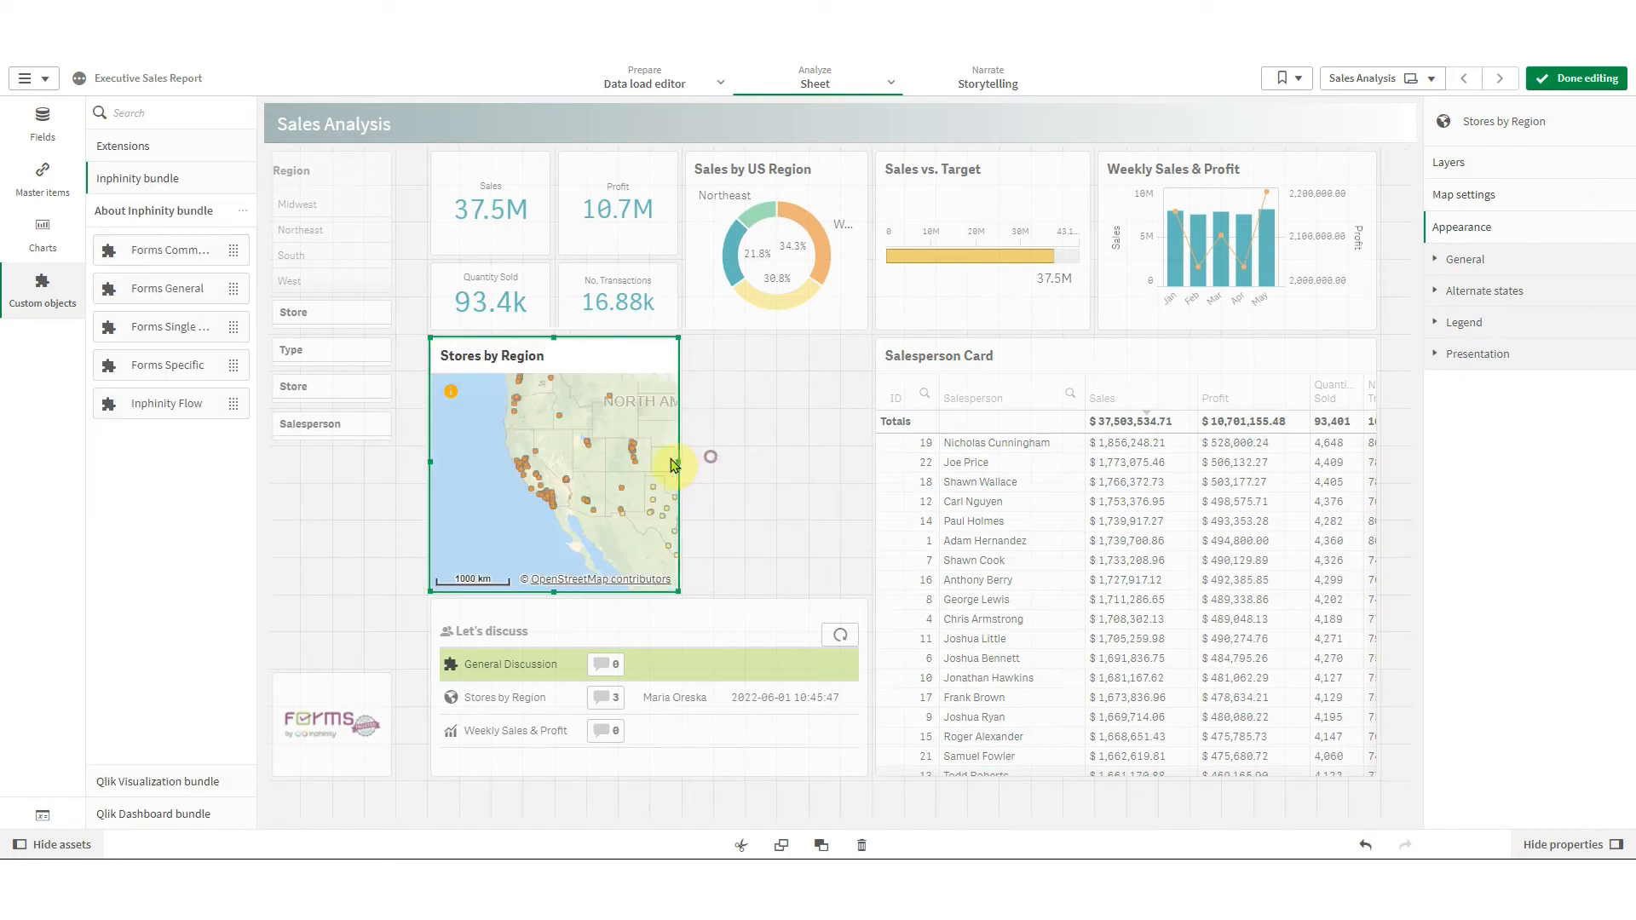
pyautogui.click(864, 686)
pyautogui.moveTo(866, 687); pyautogui.dragTo(679, 687)
pyautogui.click(944, 635)
pyautogui.moveTo(878, 557); pyautogui.dragTo(686, 556)
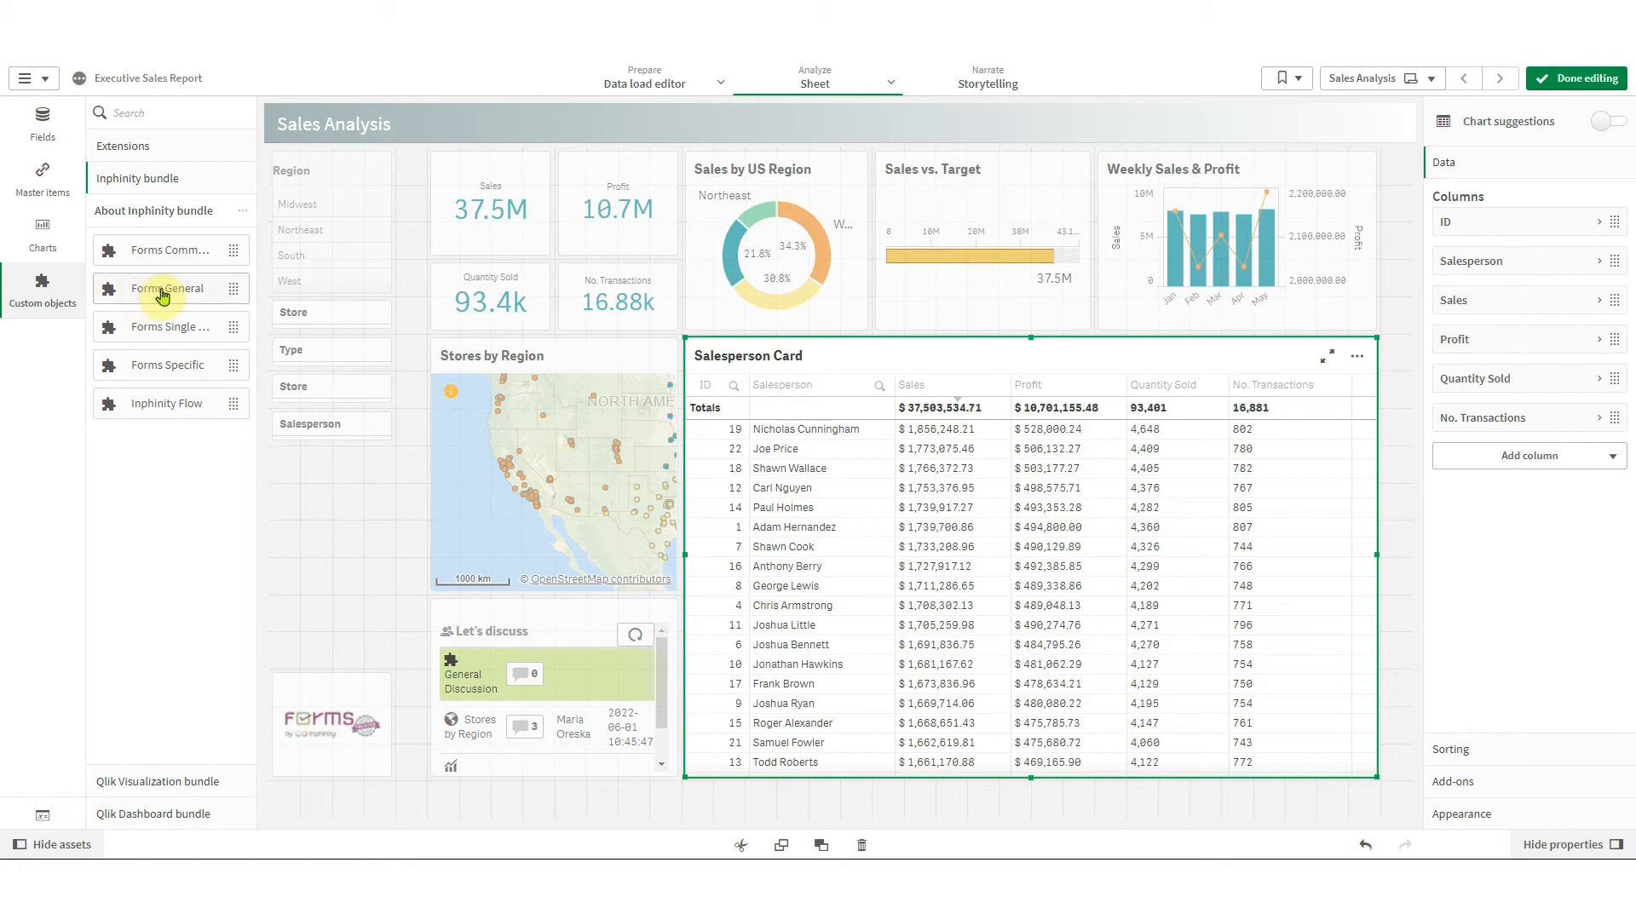
# Convert the Salesperson Card table to a Forms General object
pyautogui.moveTo(161, 294); pyautogui.dragTo(1068, 601)
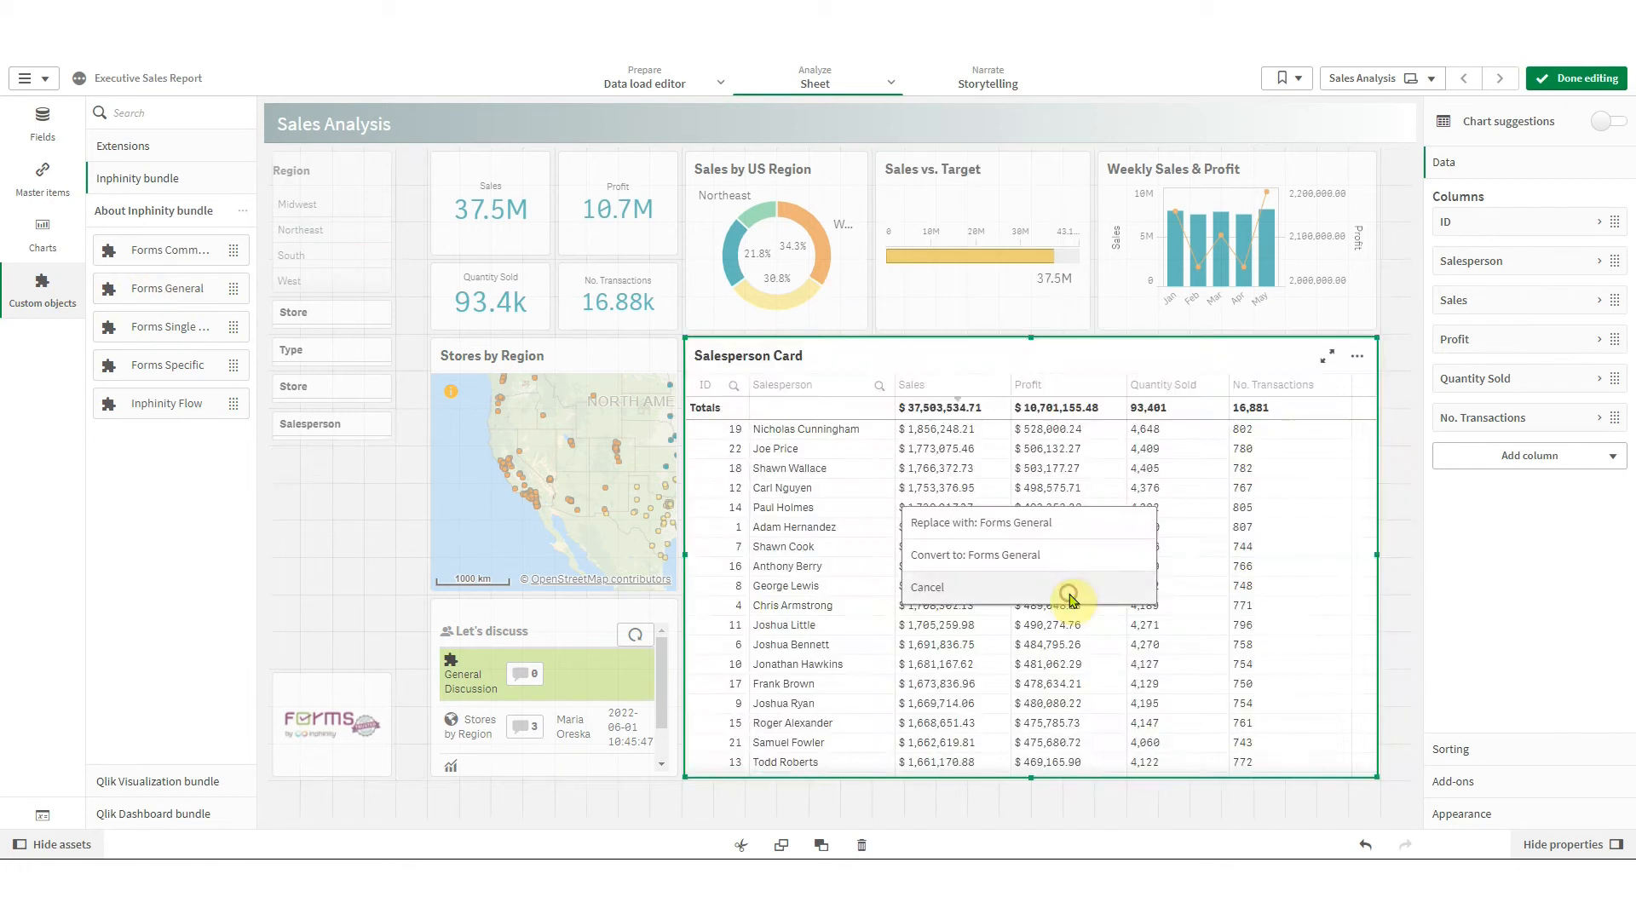
pyautogui.click(1052, 556)
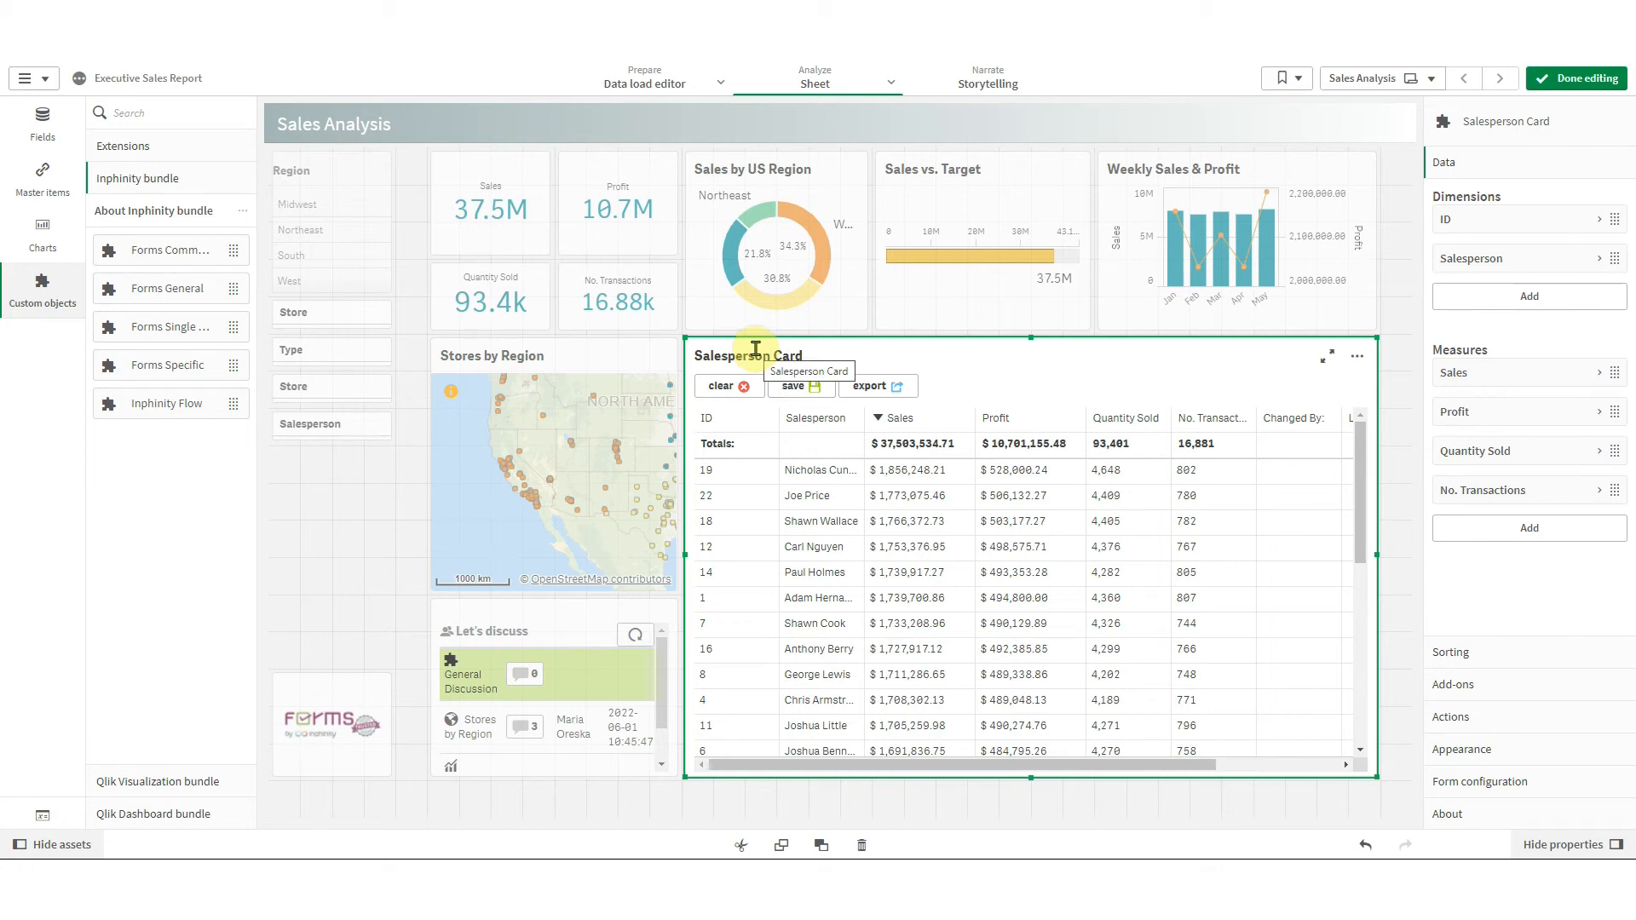
pyautogui.click(756, 349)
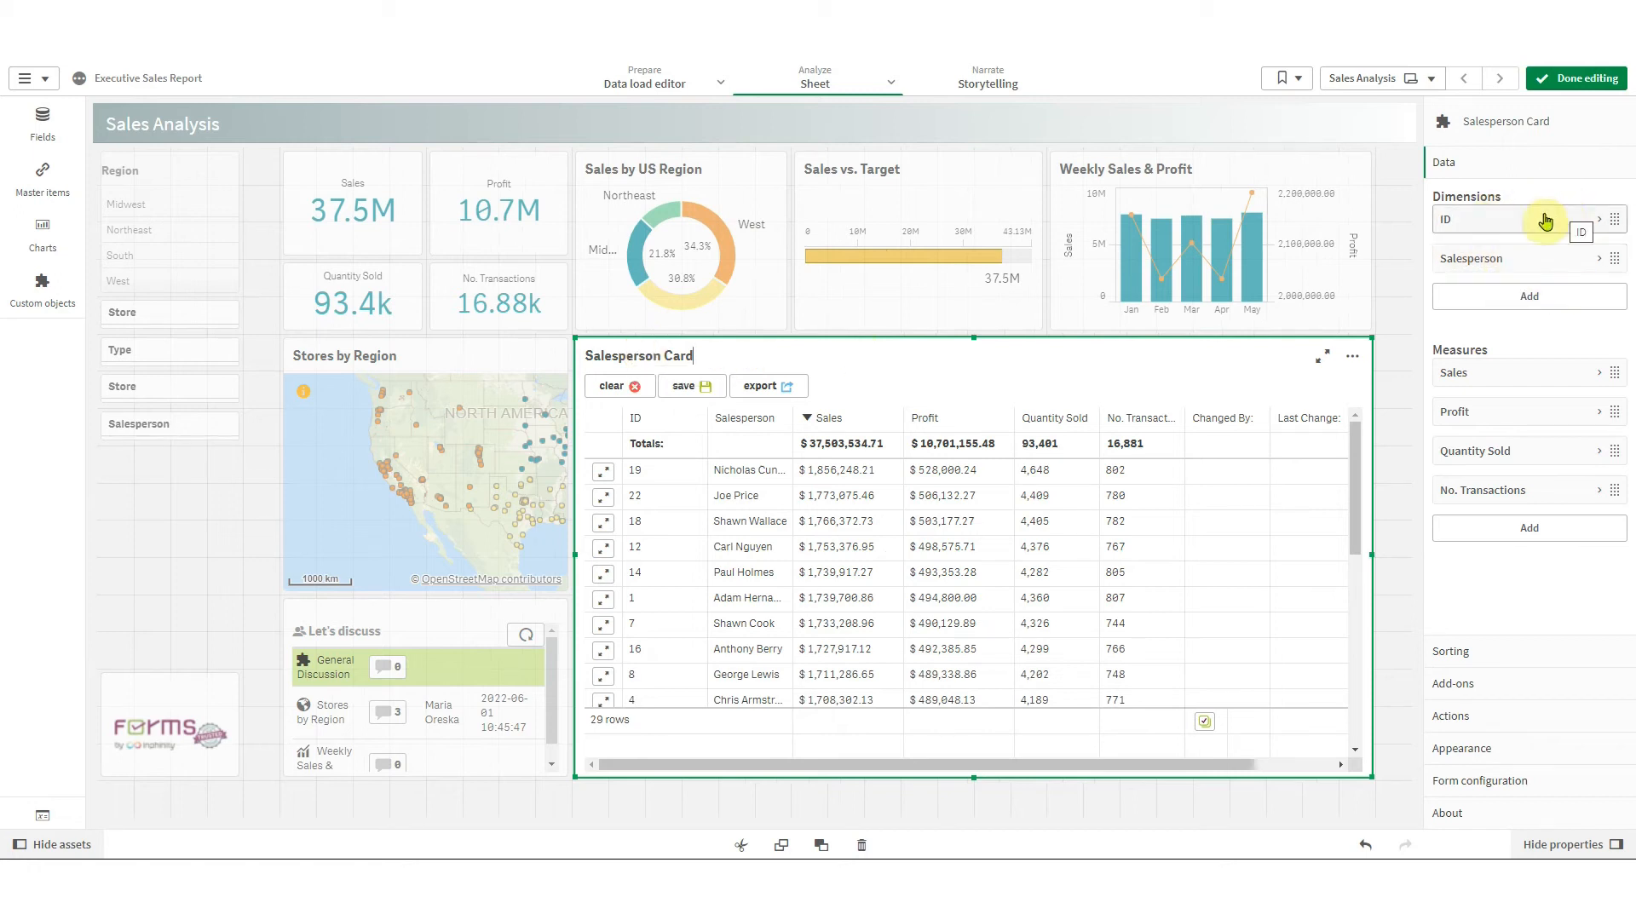
# Check the ID dimension's settings and turn off the Key dimension option for the Salesperson dimension
pyautogui.click(1494, 223)
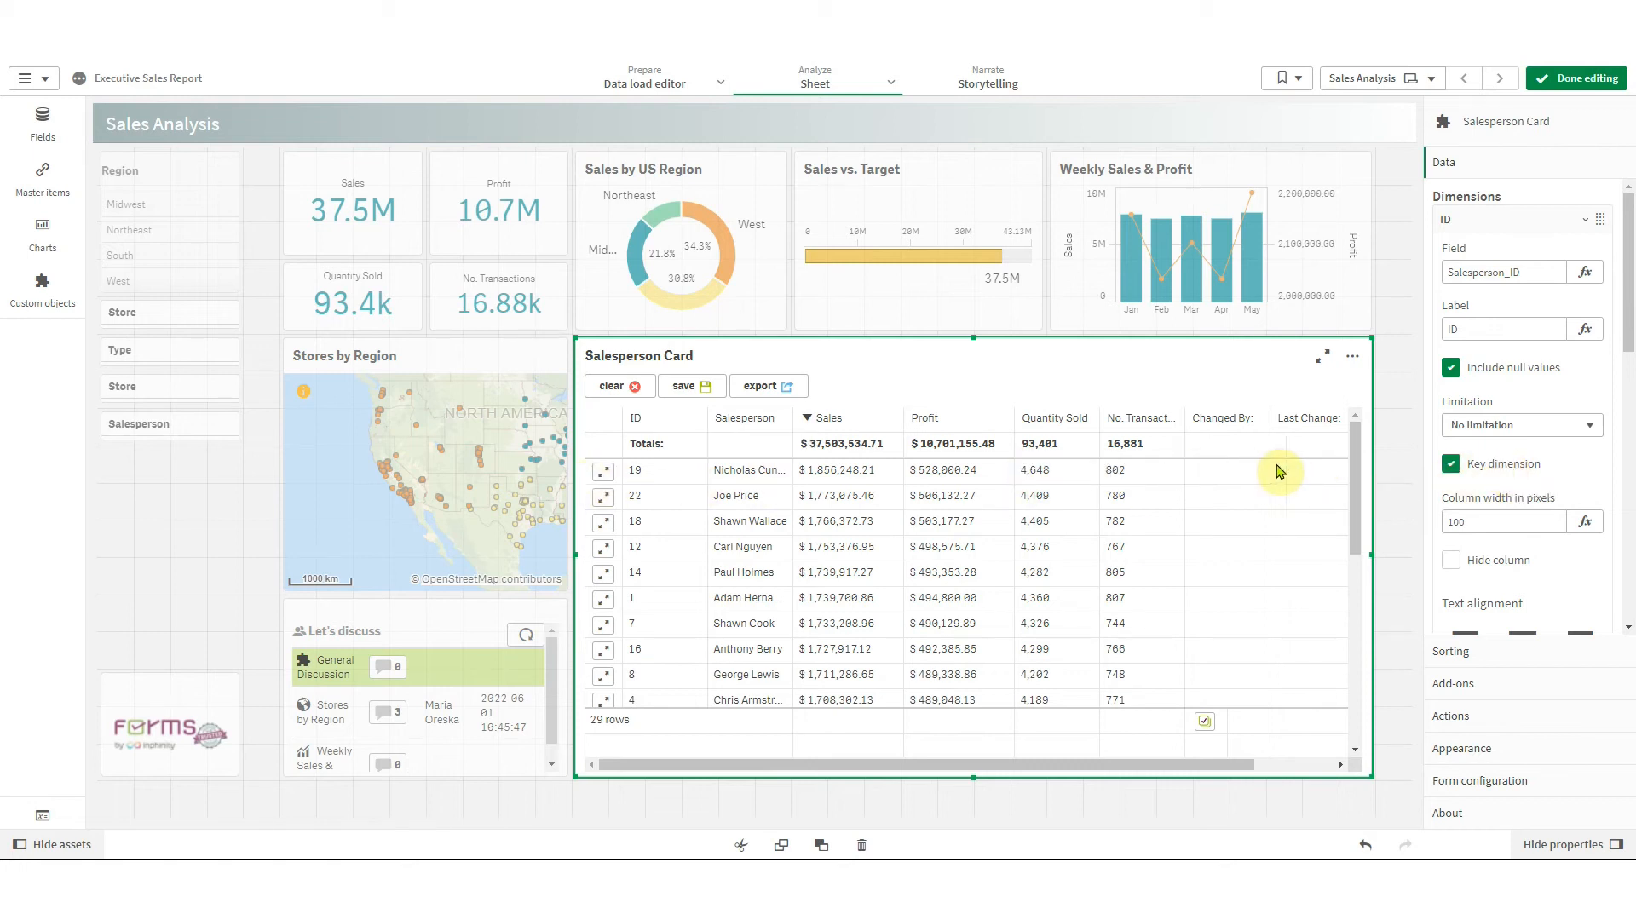
pyautogui.click(1493, 224)
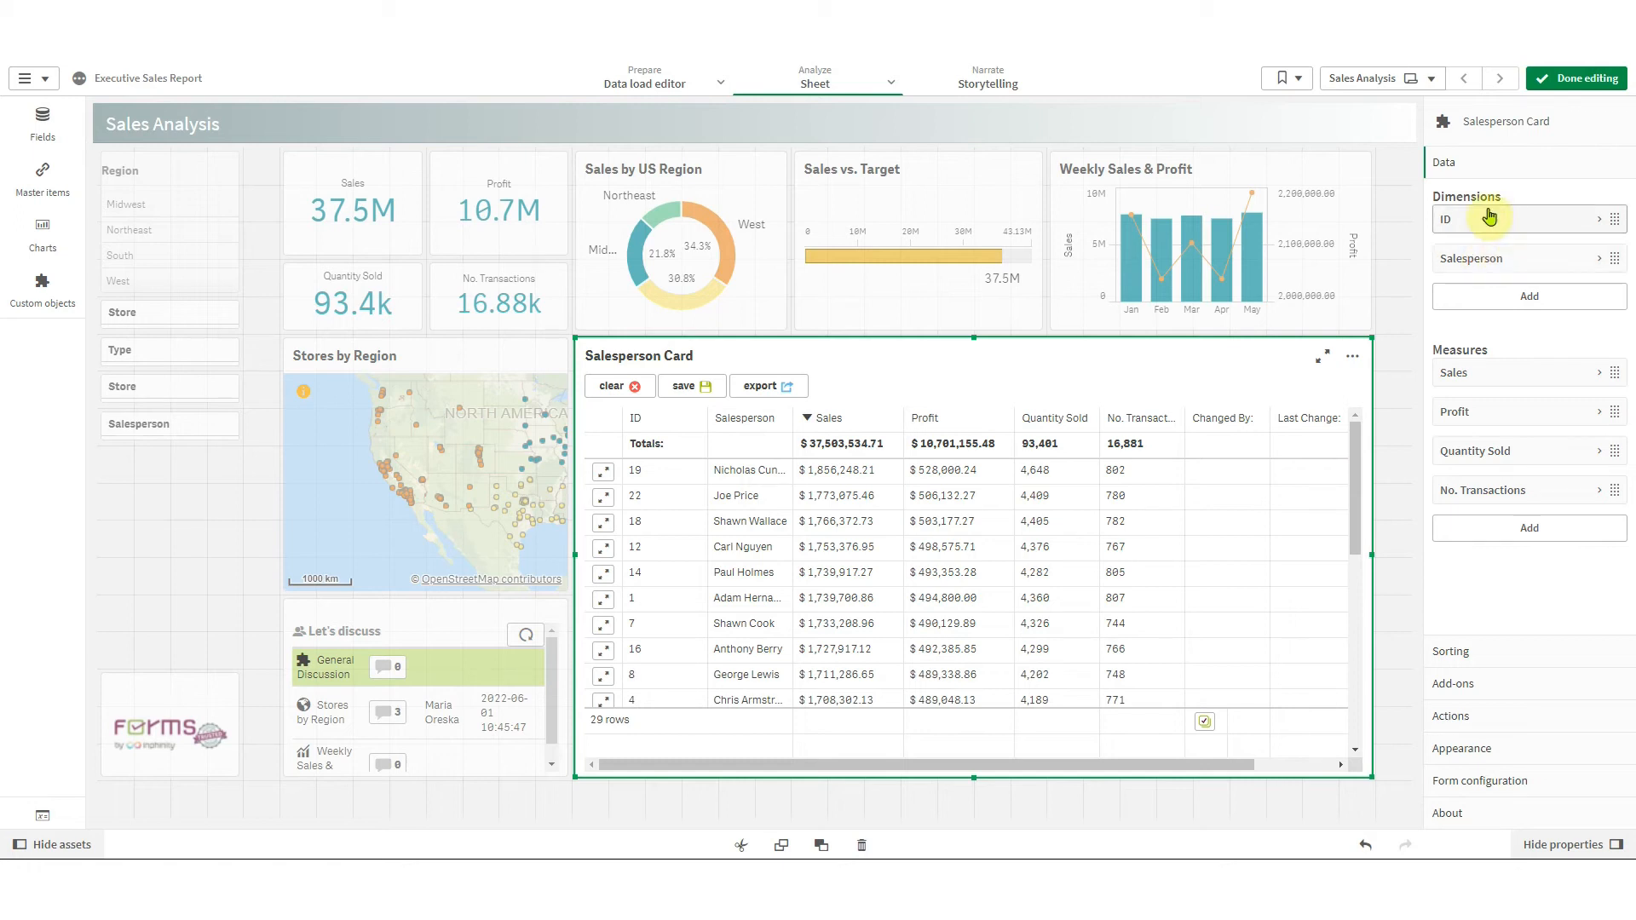
pyautogui.click(1500, 263)
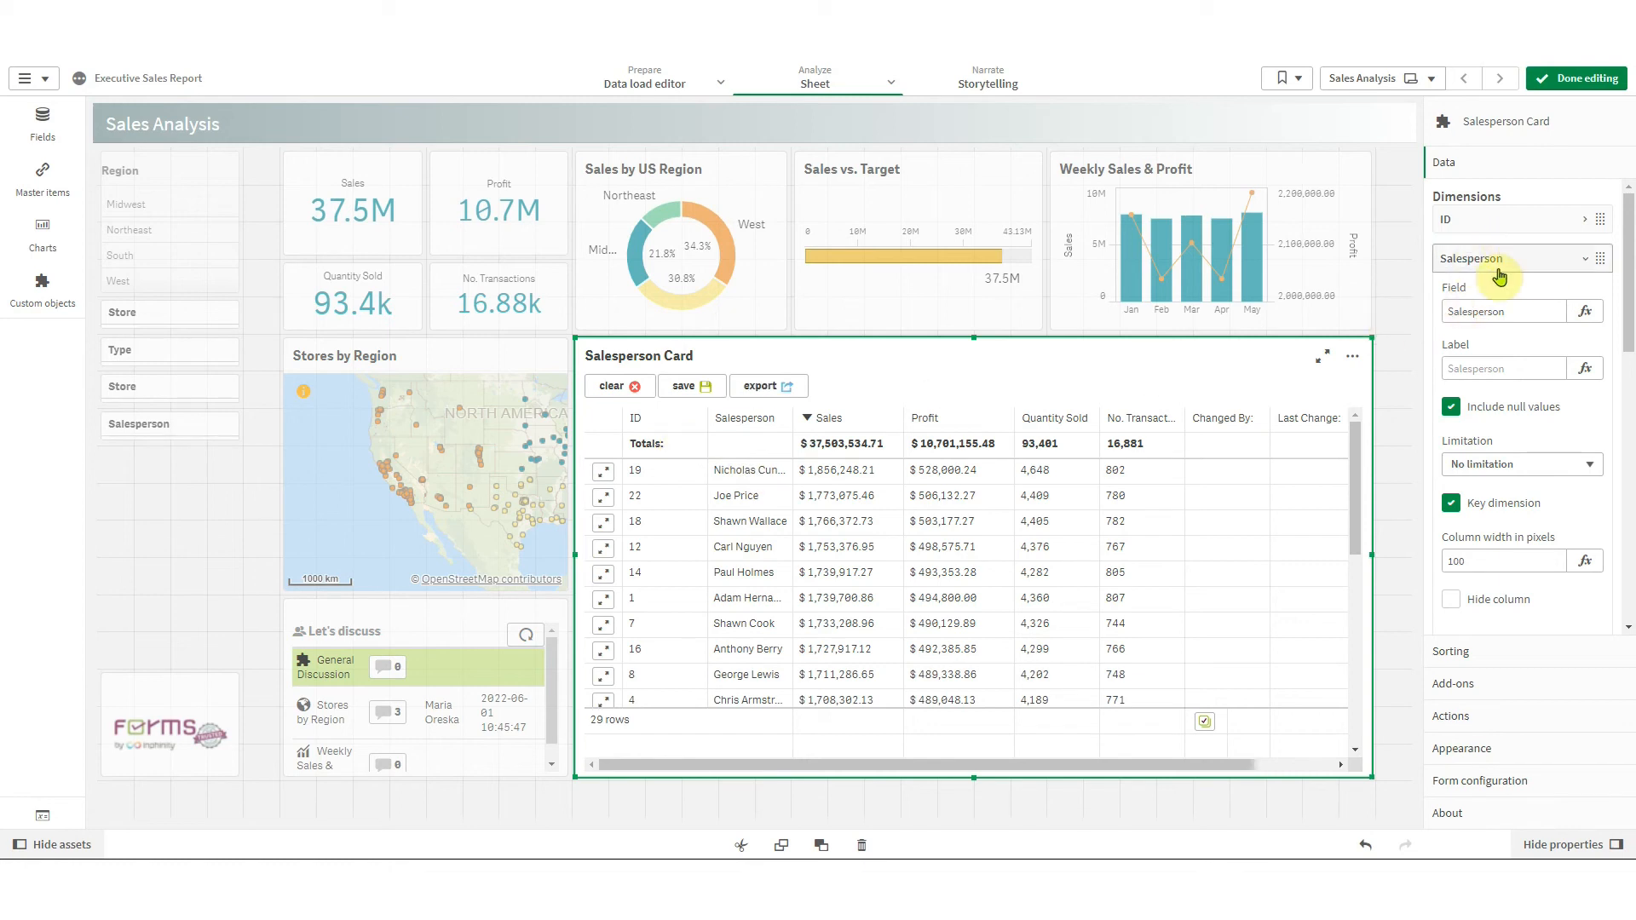
pyautogui.click(1492, 506)
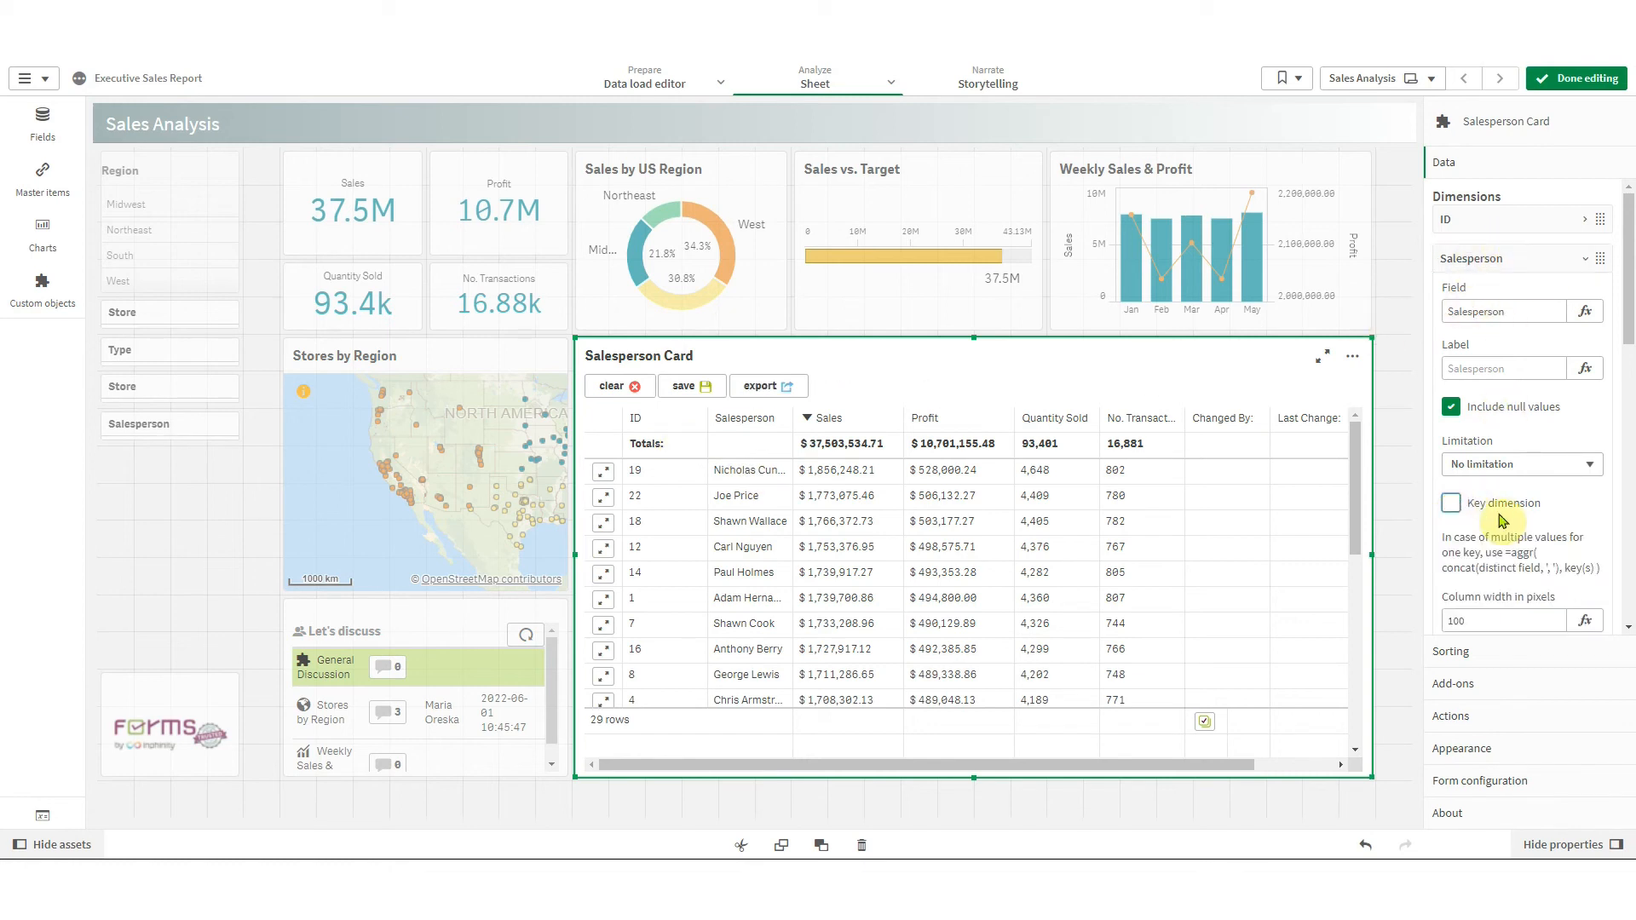
pyautogui.click(1497, 260)
# Finish editing, try selecting the salesperson with ID 22 in the Salesperson Card, and clear that selection
pyautogui.click(1586, 78)
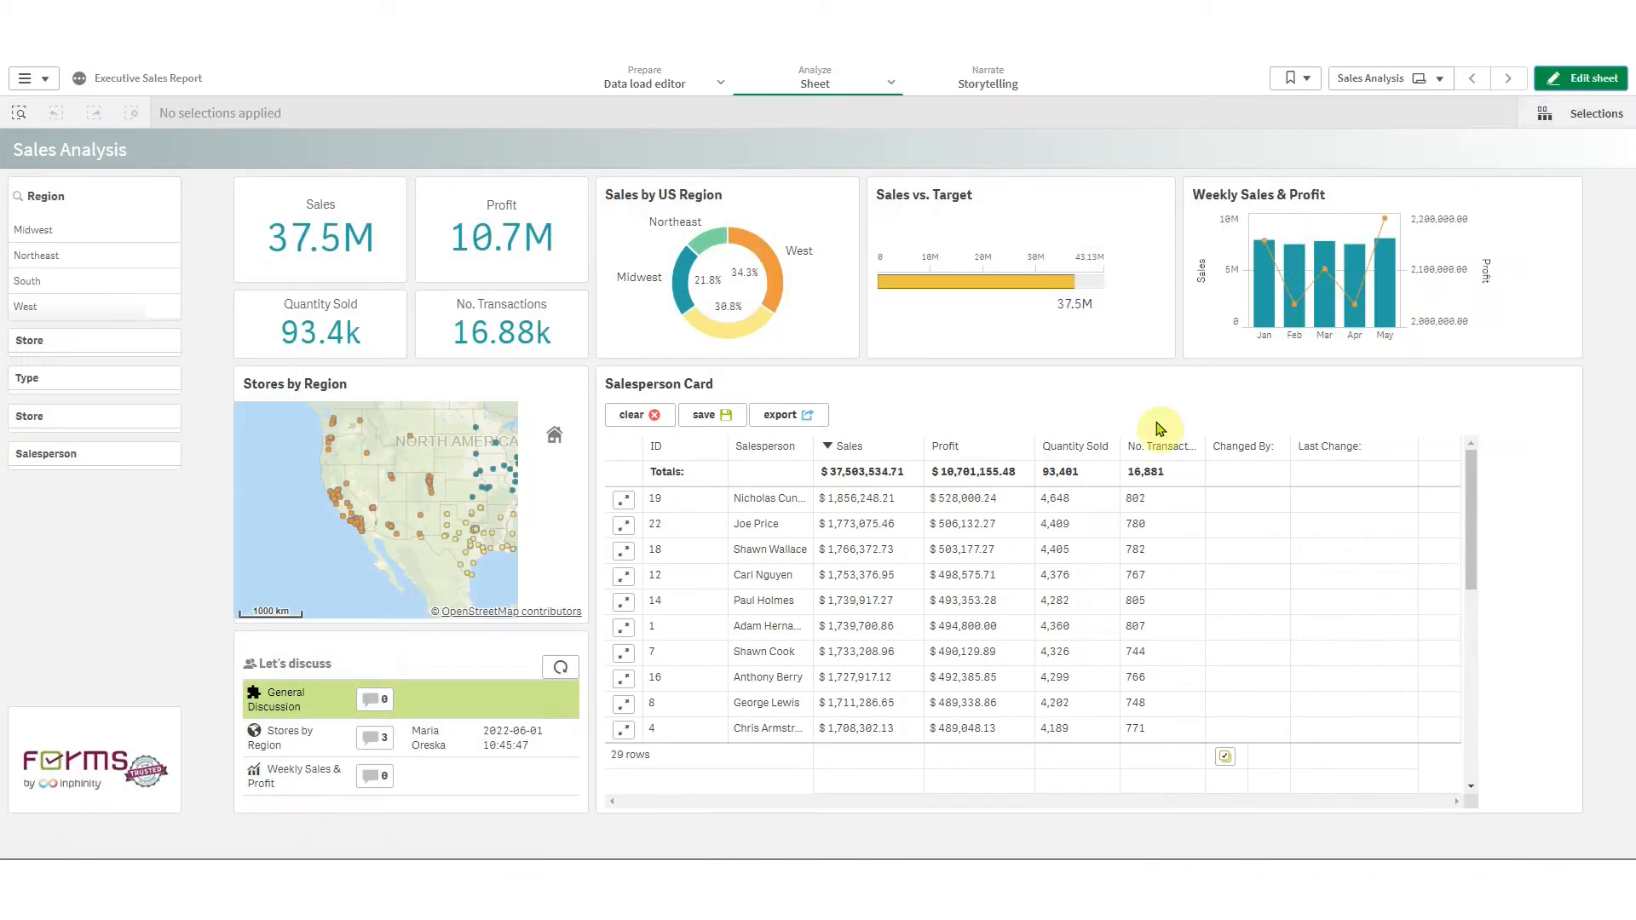
pyautogui.click(758, 523)
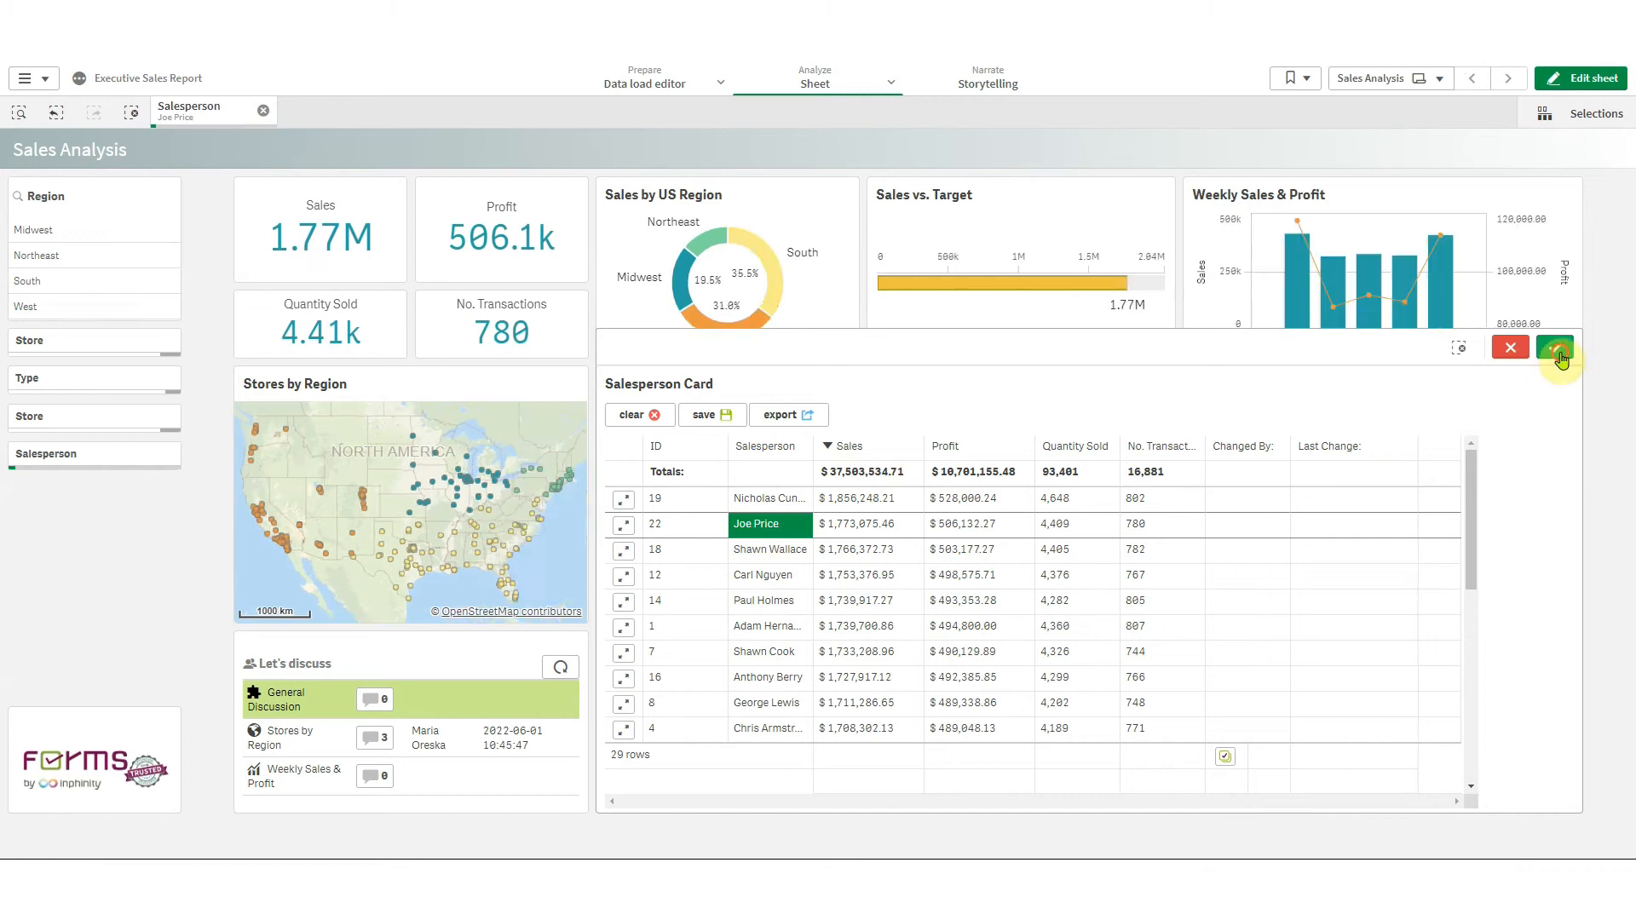
pyautogui.click(1555, 347)
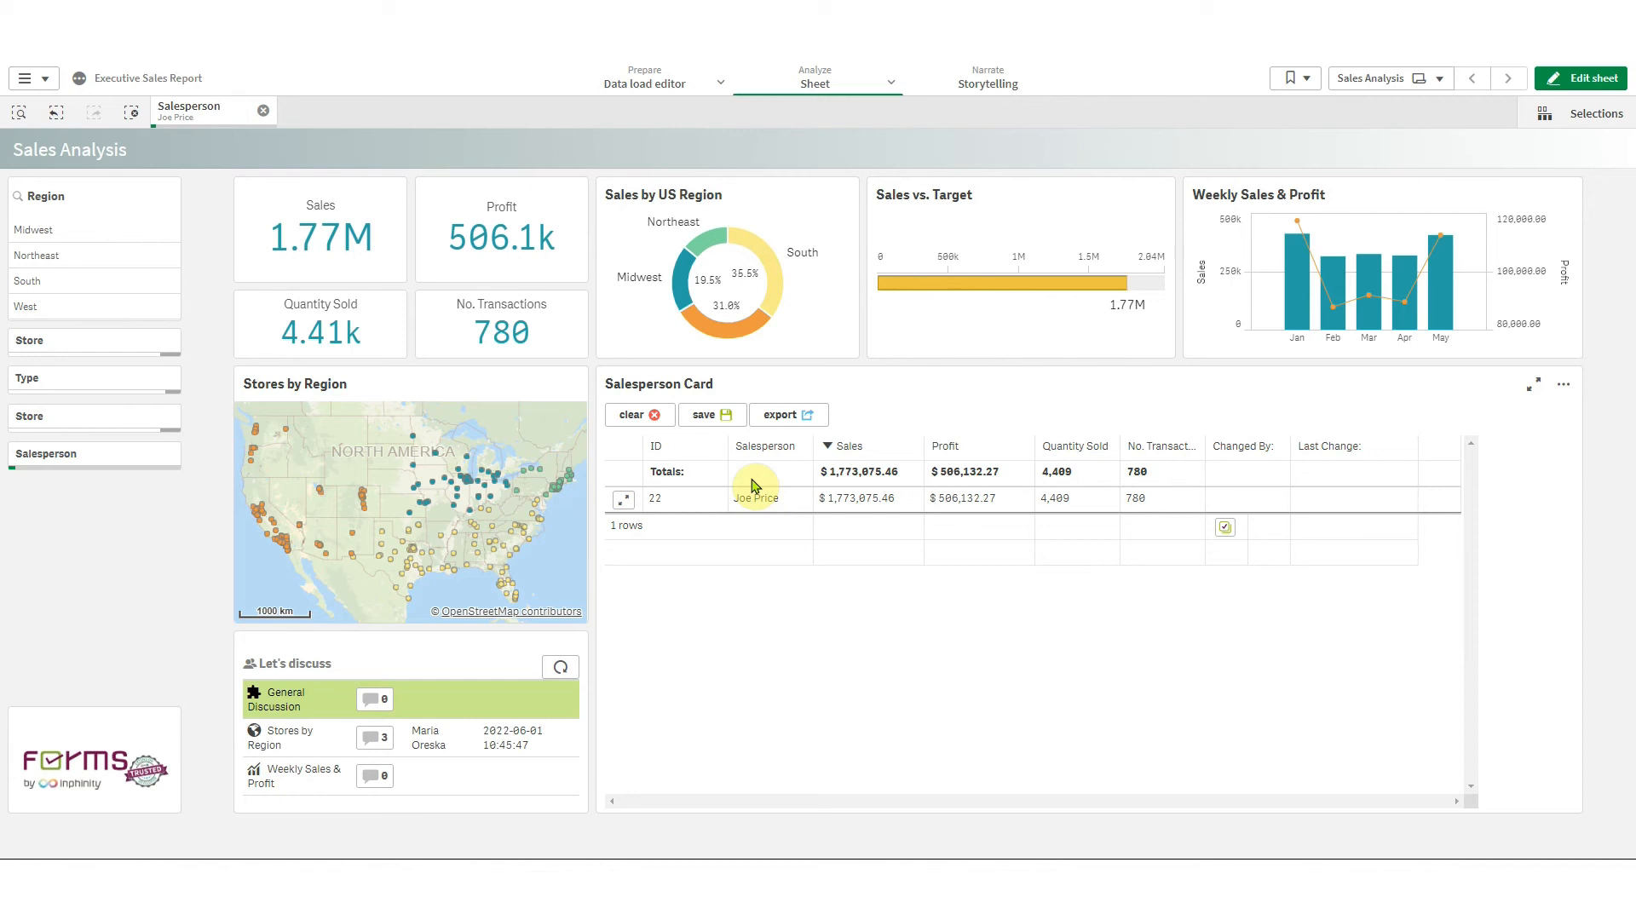
pyautogui.click(263, 111)
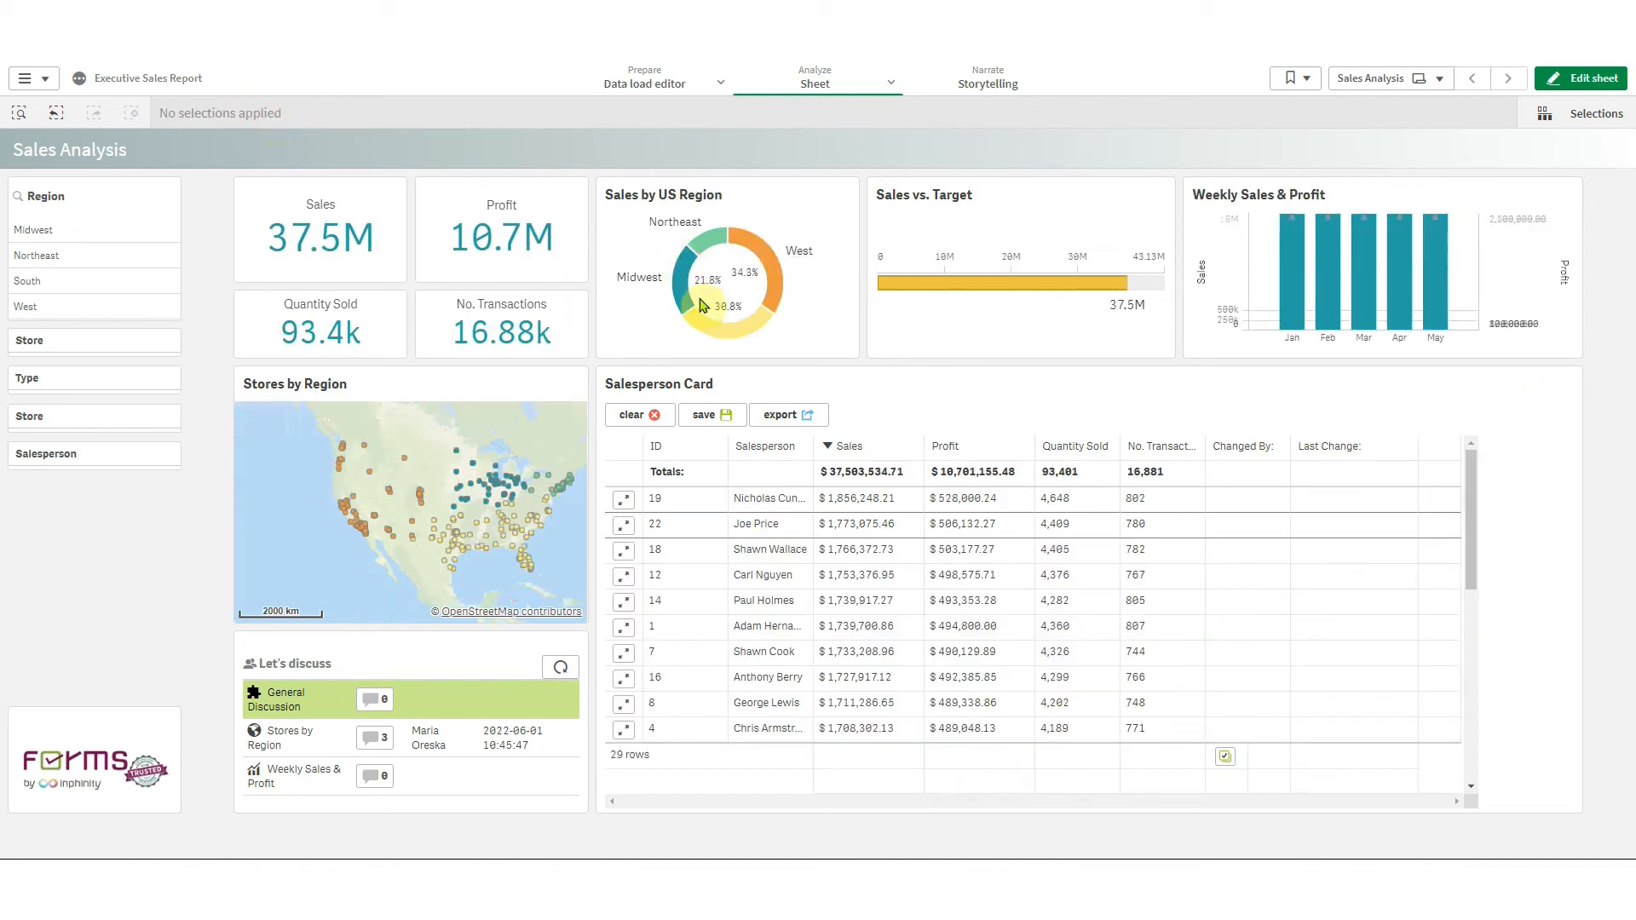
# Edit the sheet again and add a first field in the Salesperson Card's form configuration
pyautogui.click(1580, 77)
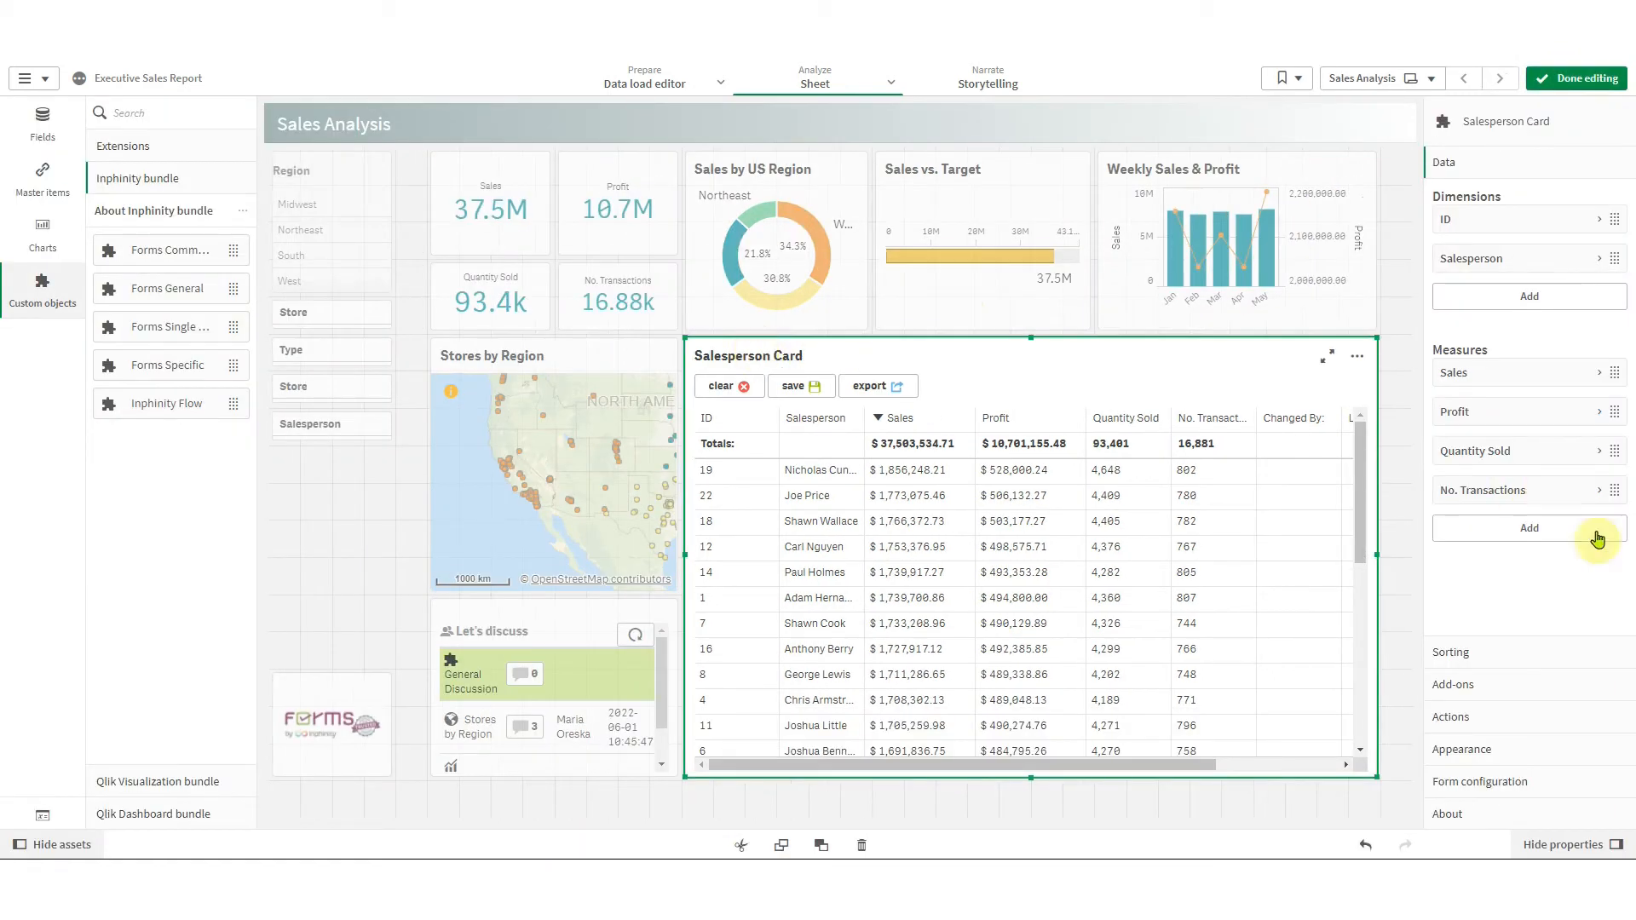
pyautogui.click(1539, 792)
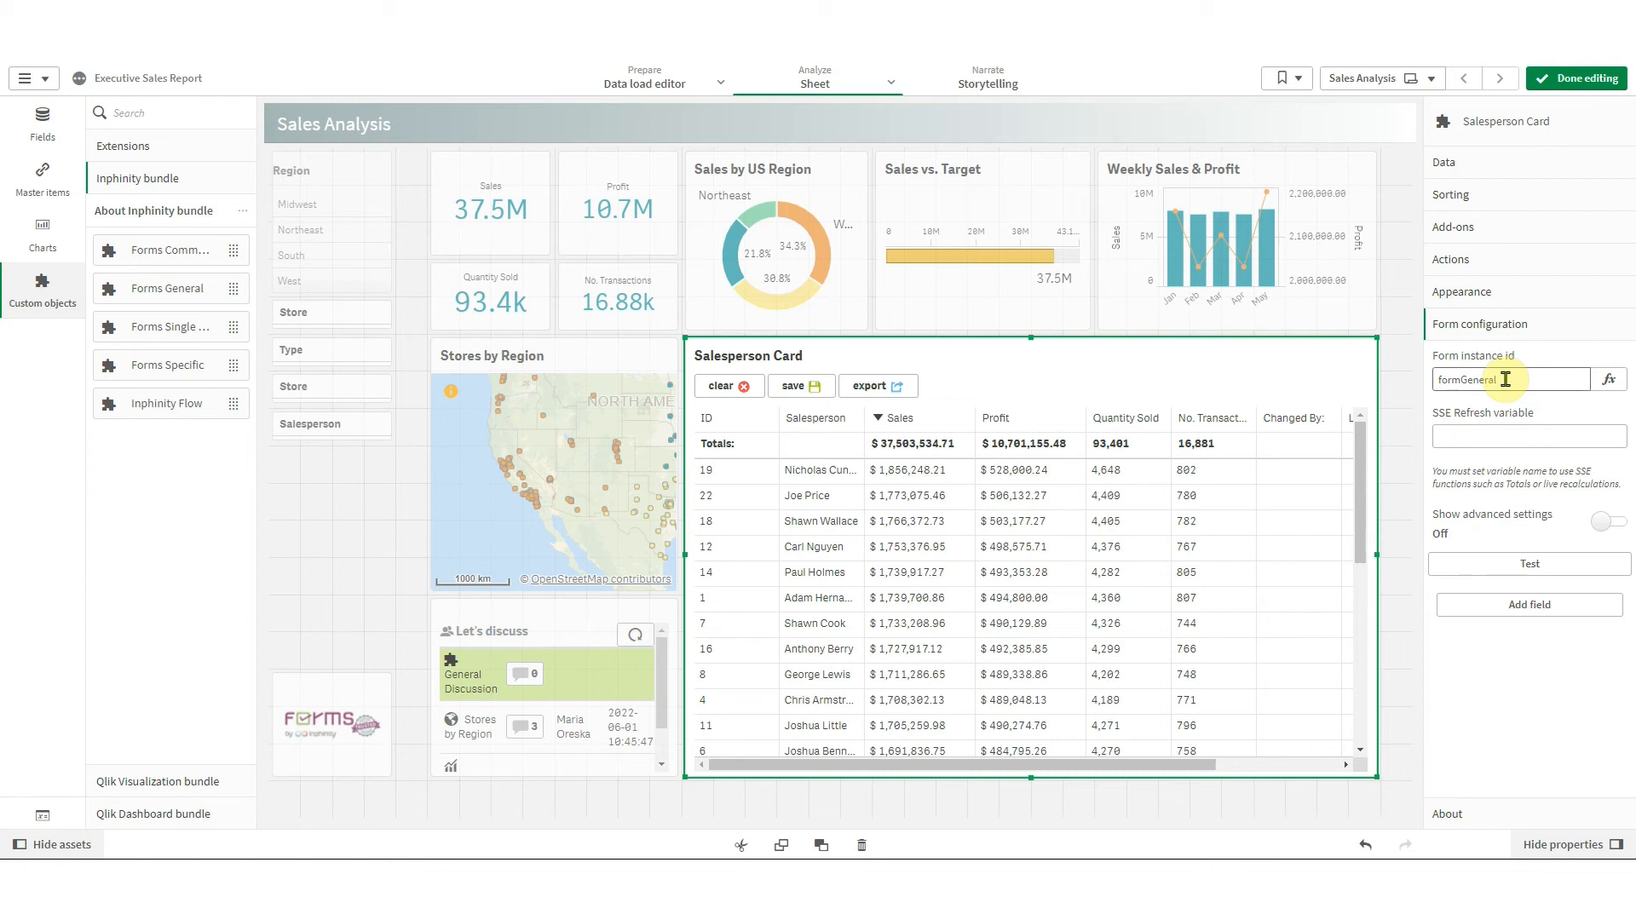
pyautogui.click(1520, 613)
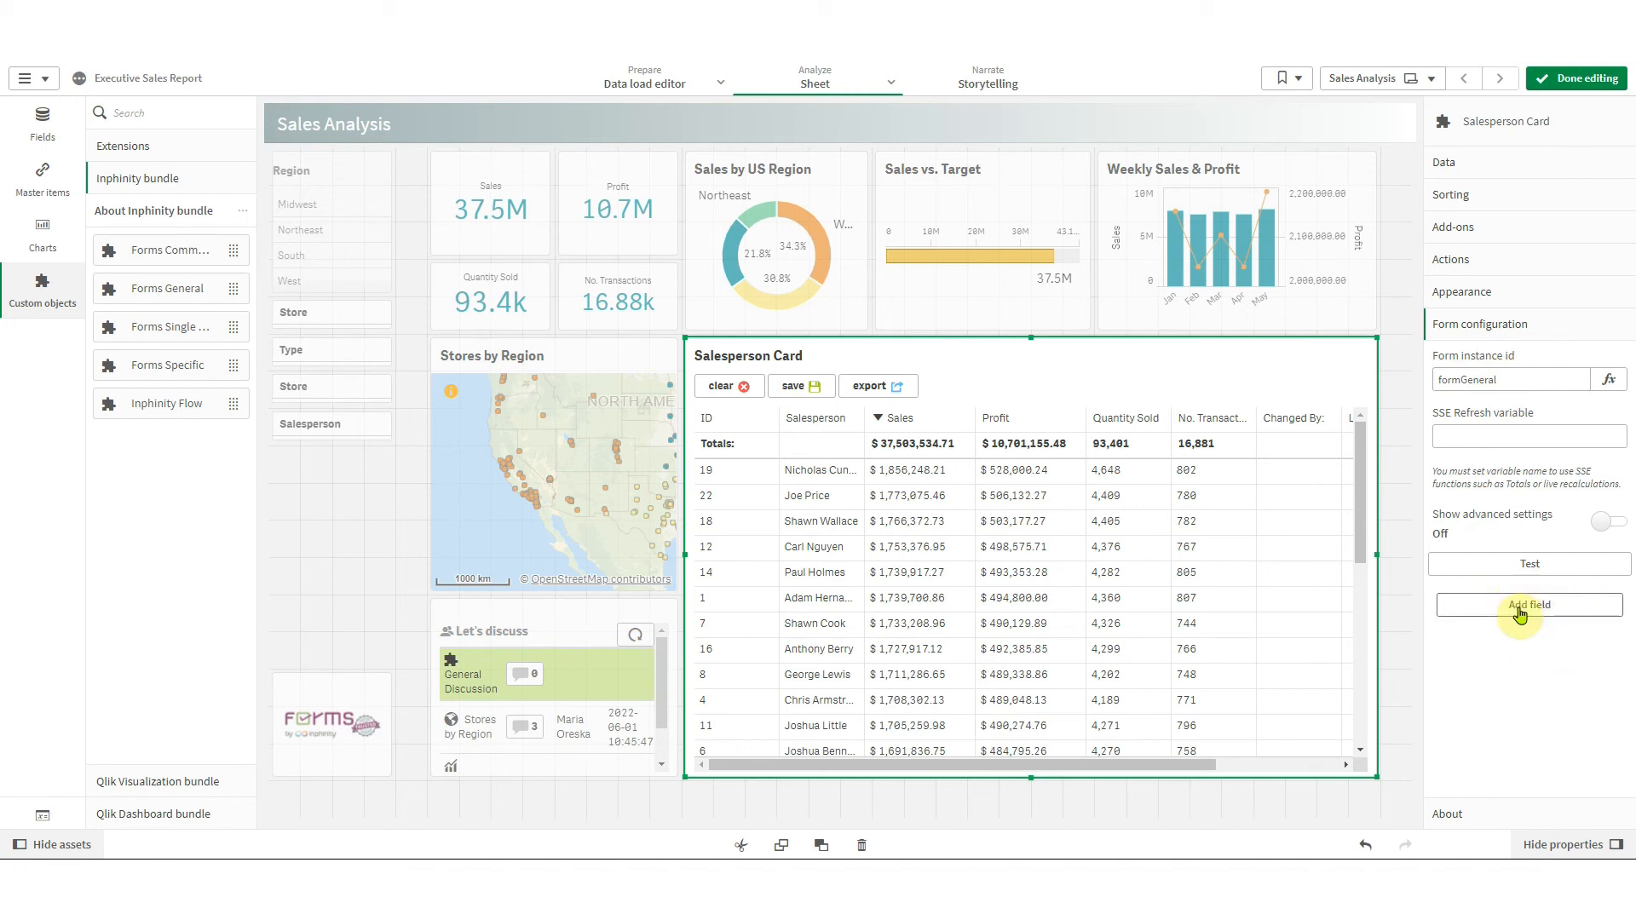
pyautogui.click(1520, 606)
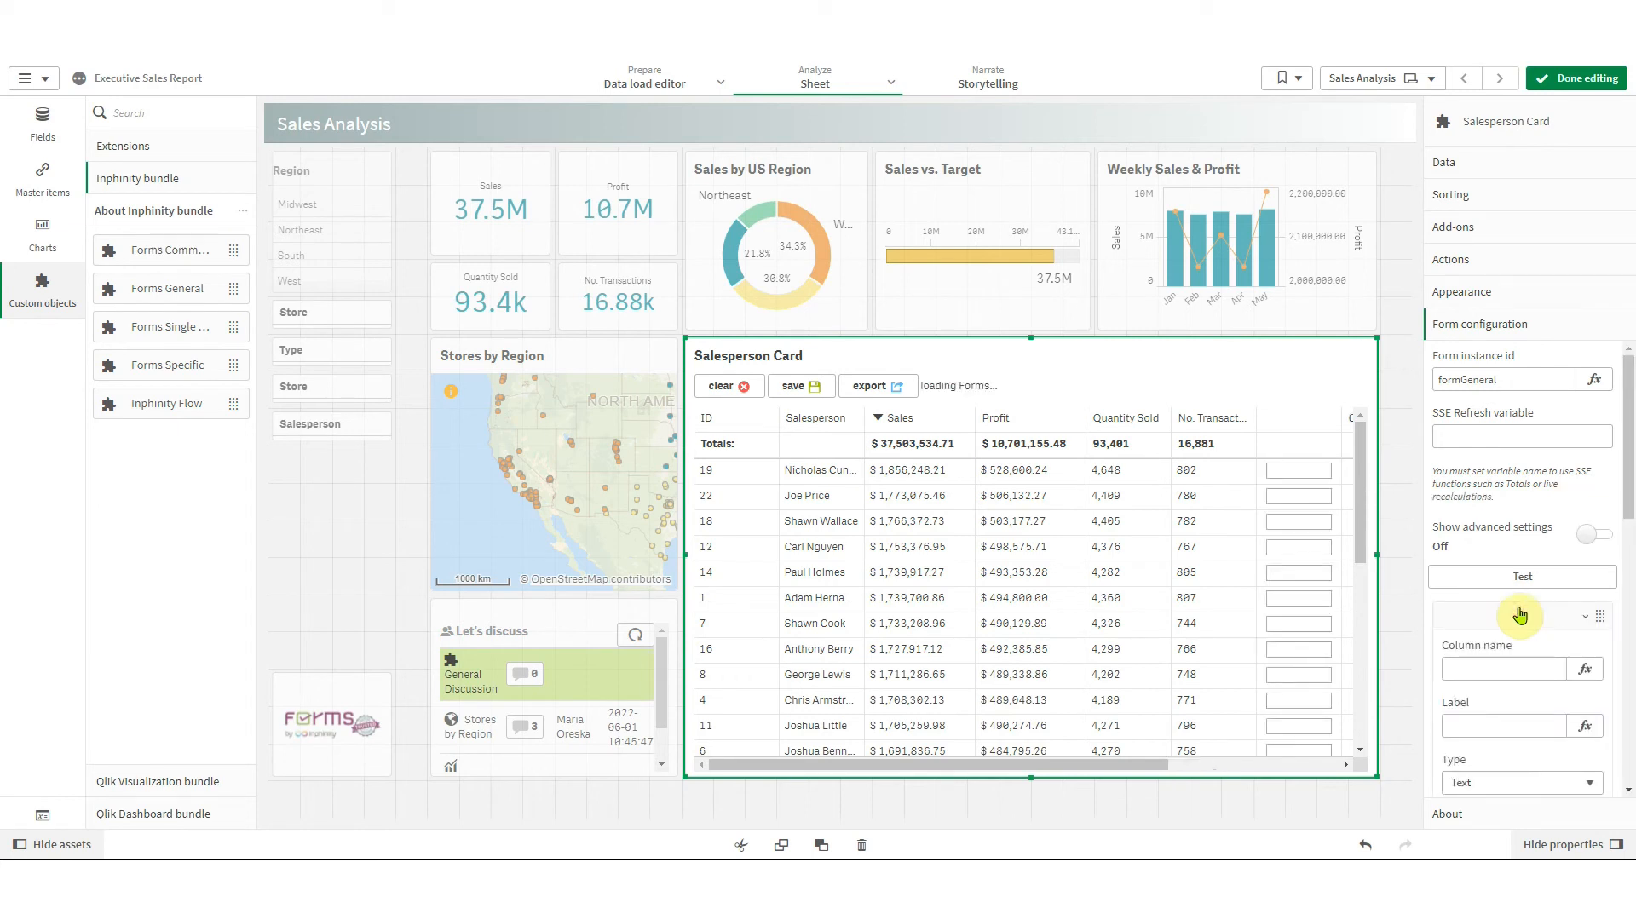
# Give the new form field the column name my_note and the label Note
pyautogui.scroll(-2, 1523, 612)
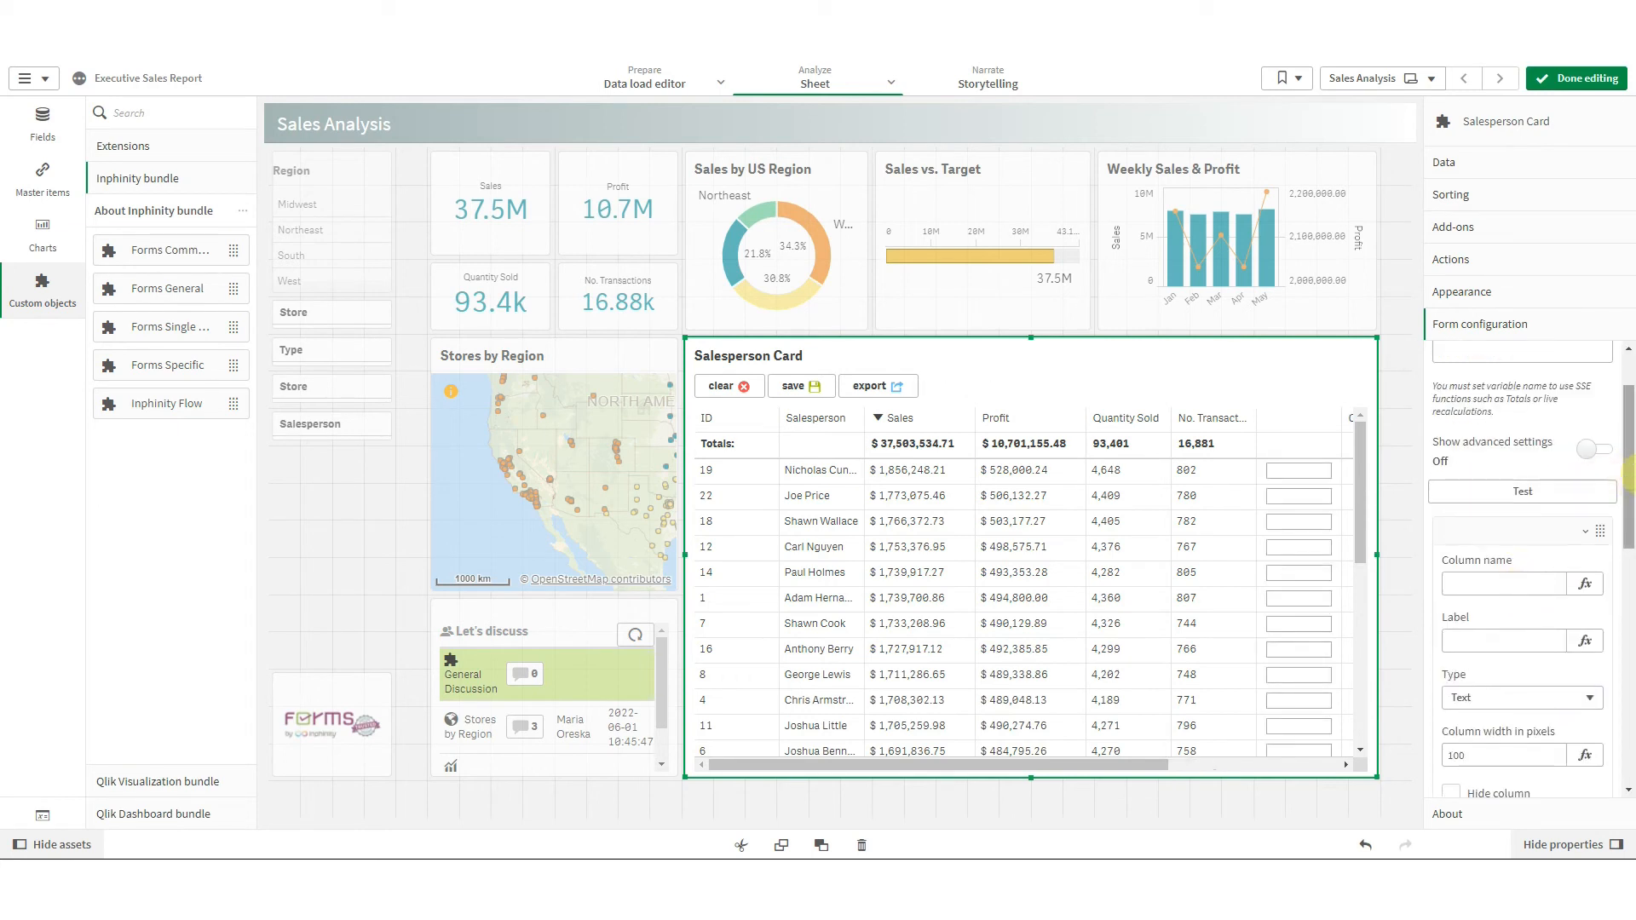
pyautogui.scroll(-2, 1630, 512)
pyautogui.click(1486, 480)
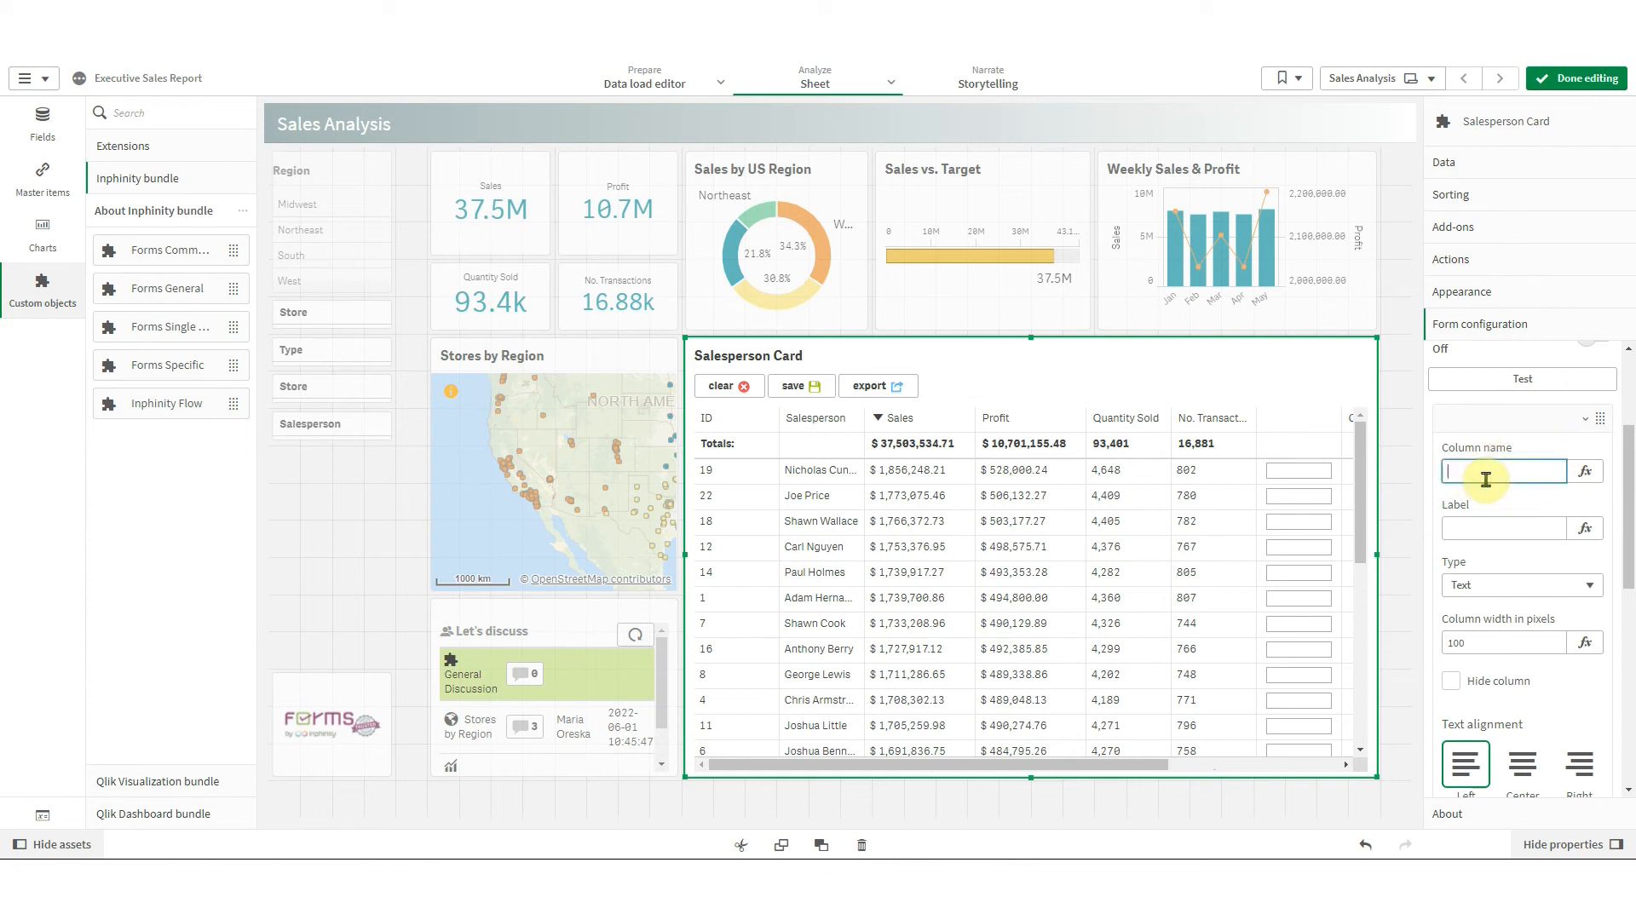
pyautogui.write('my_note')
pyautogui.press('Return')
pyautogui.click(1470, 526)
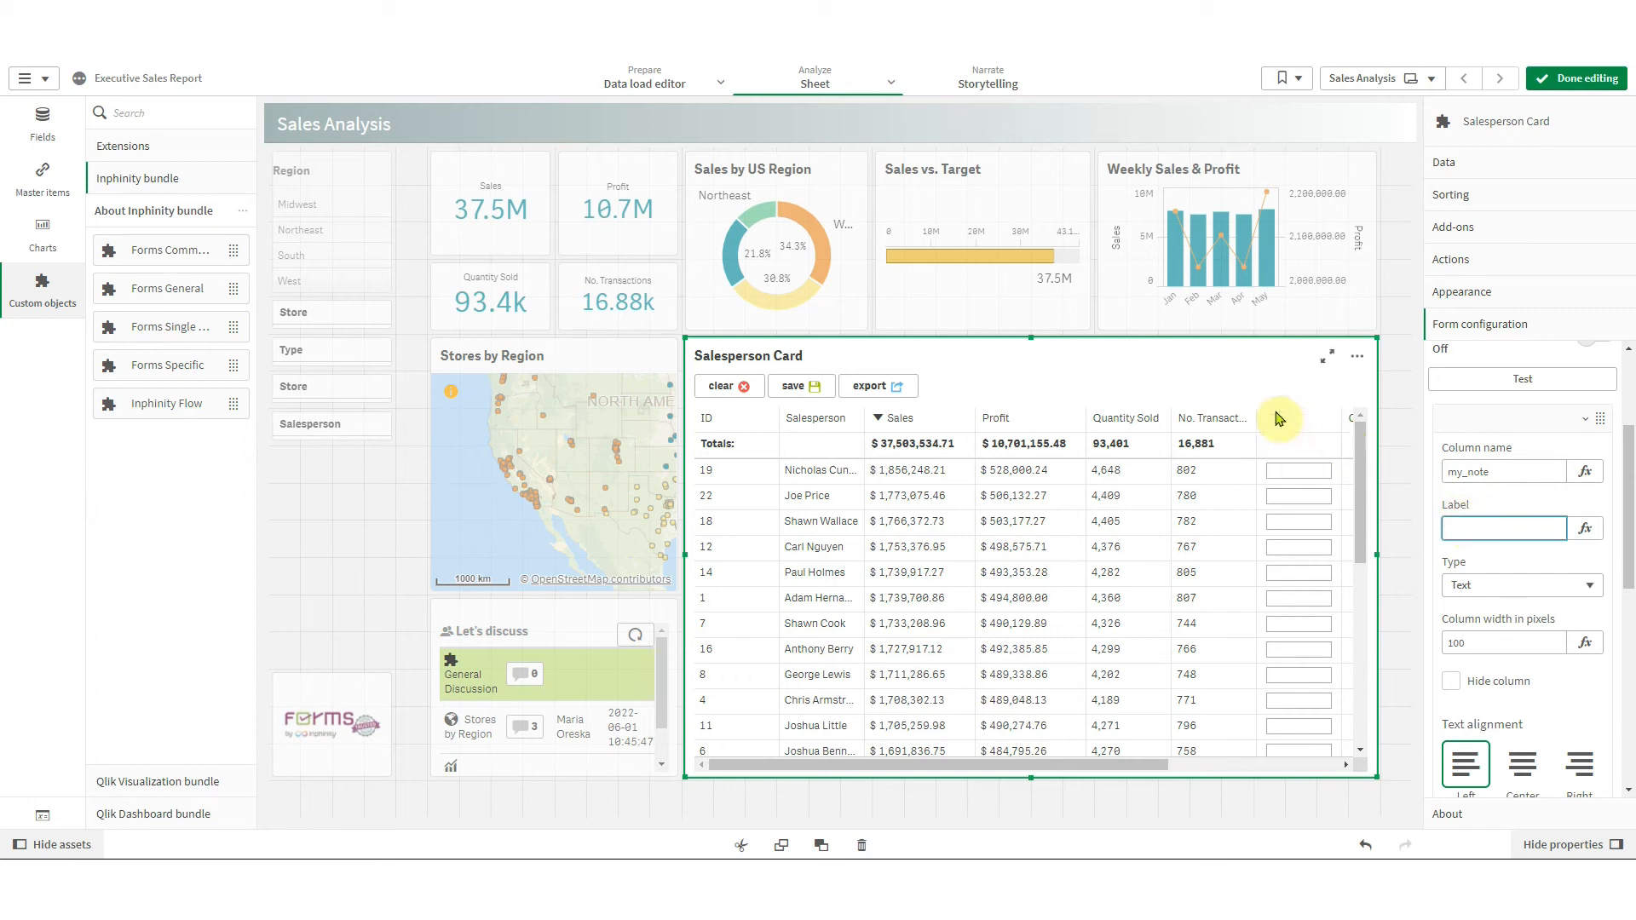
pyautogui.write('Note')
pyautogui.press('Return')
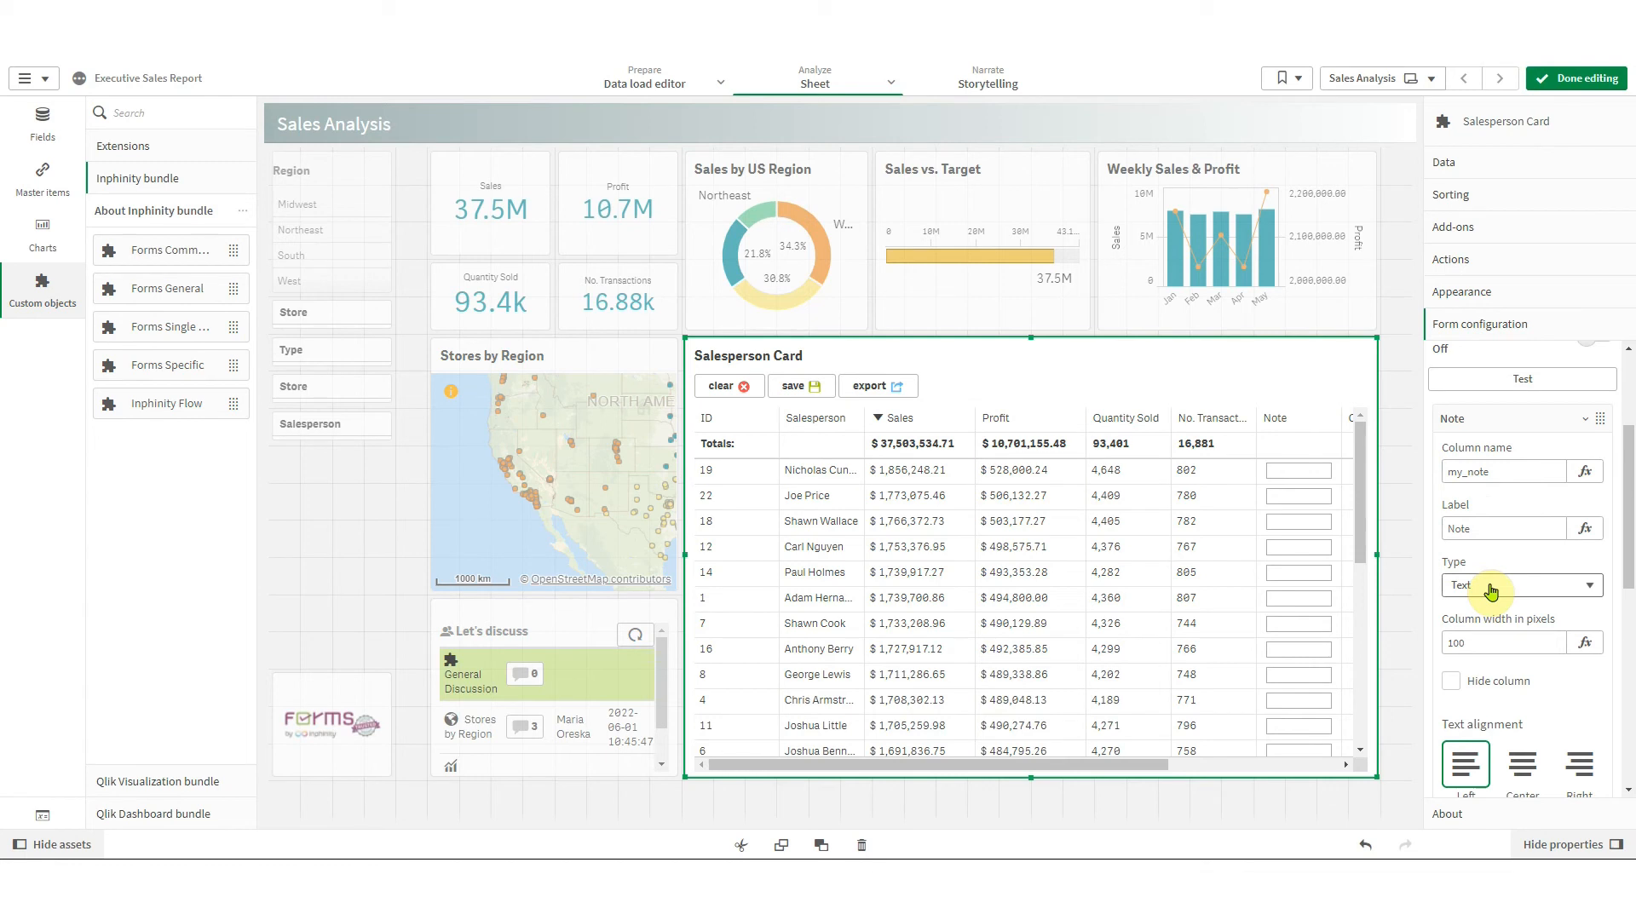
# Keep the Note field's type as Text and set its column width to 200 pixels
pyautogui.click(1491, 587)
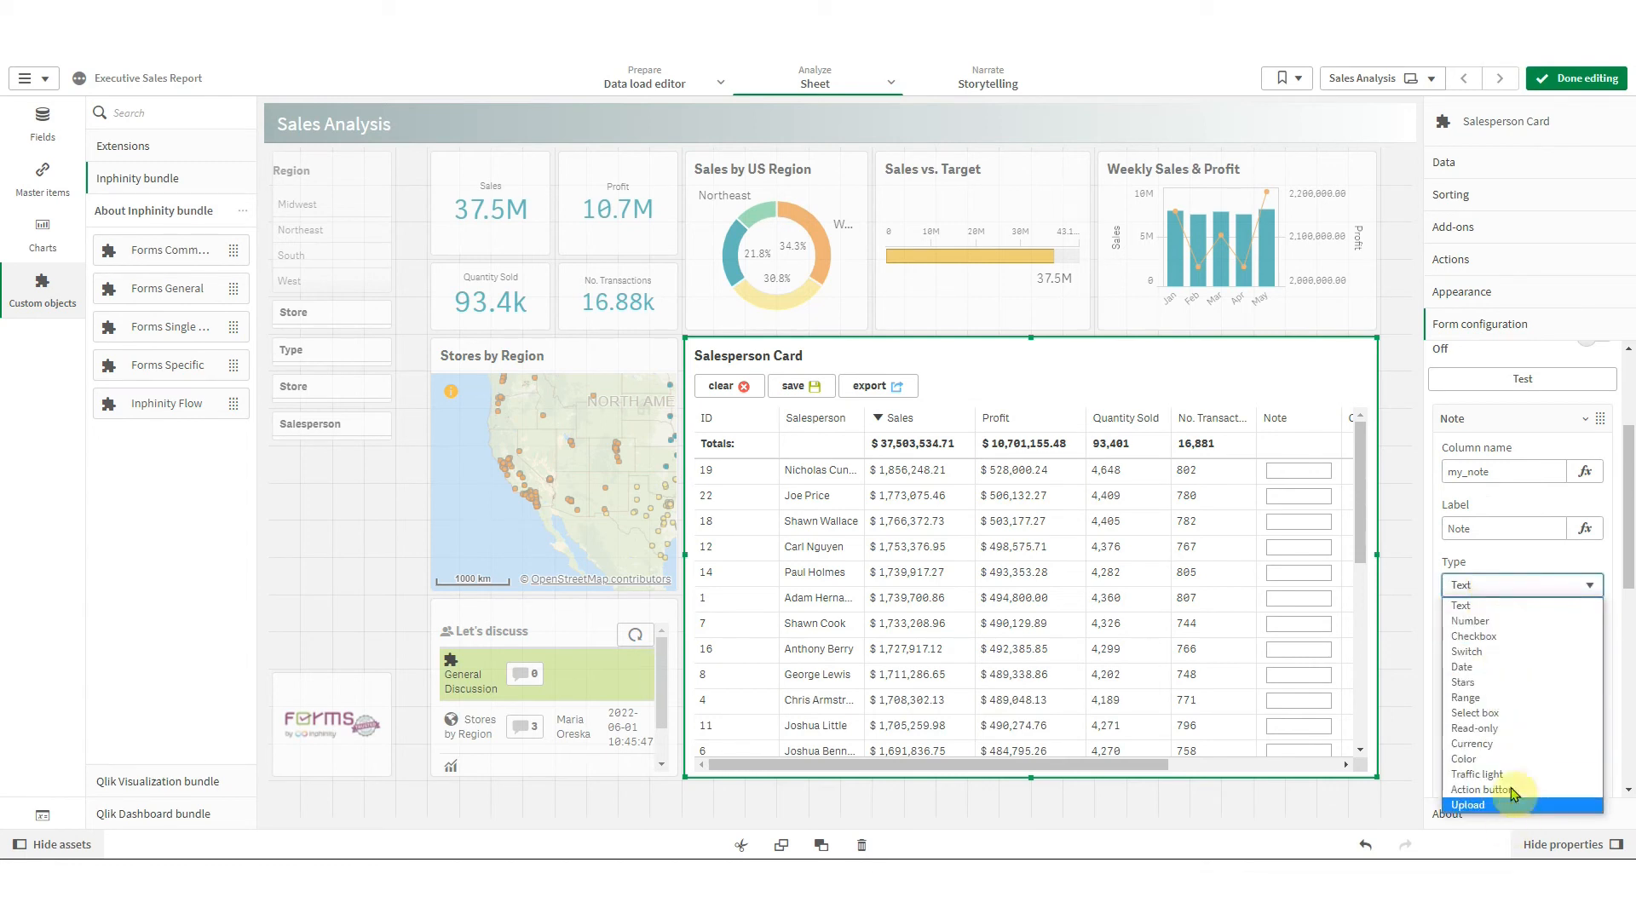
pyautogui.click(1508, 607)
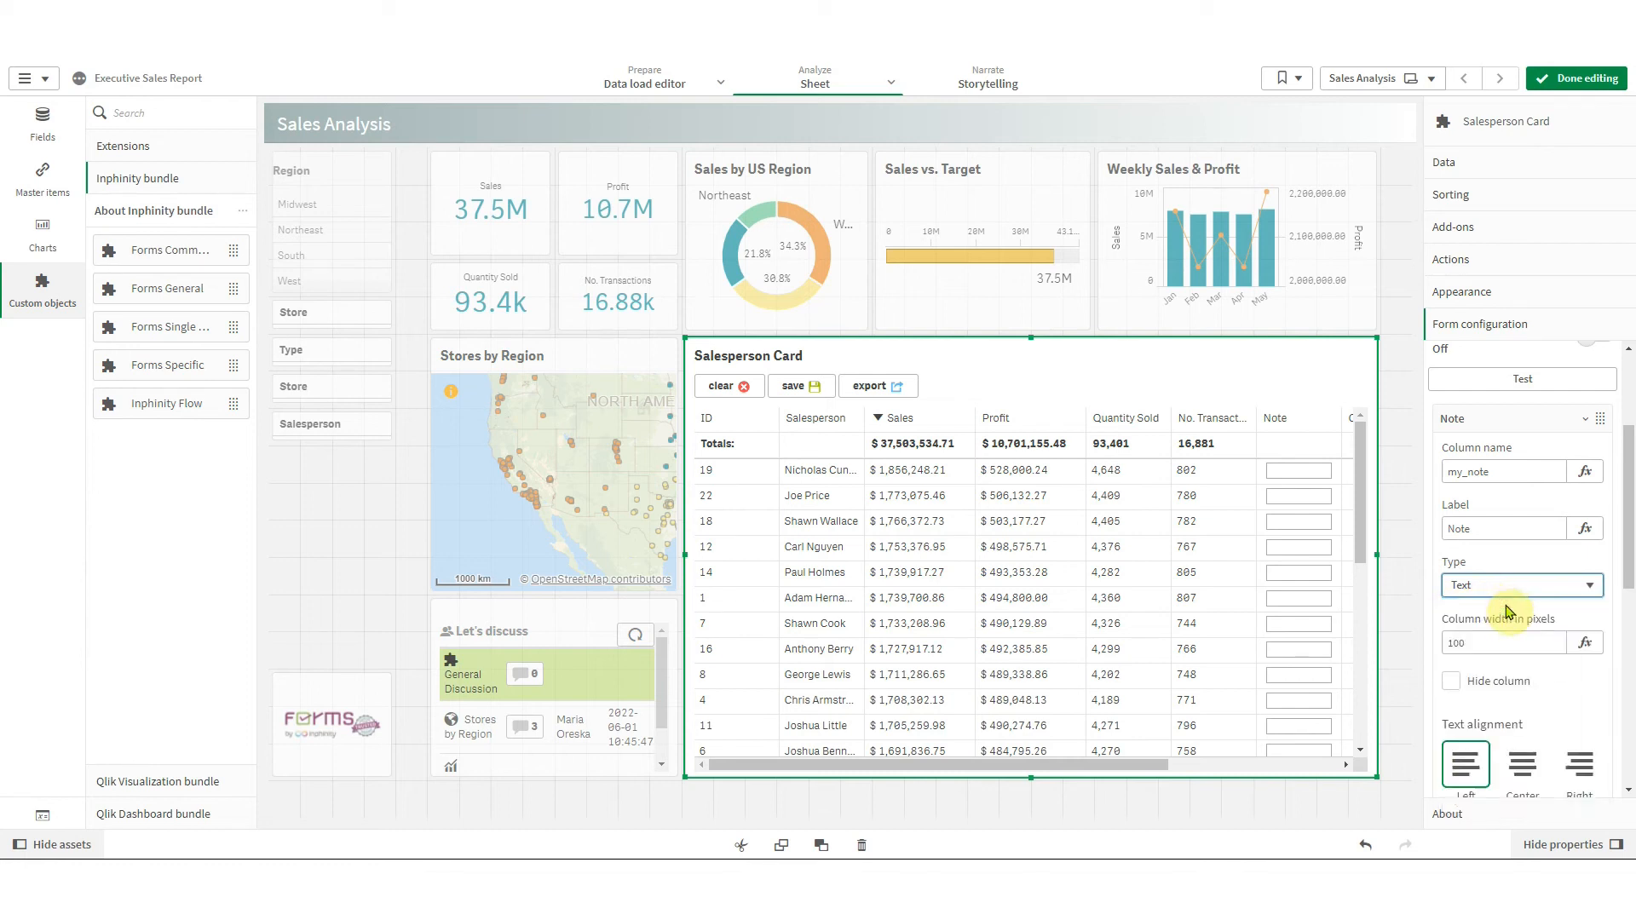
pyautogui.click(1468, 641)
pyautogui.write('2')
pyautogui.press('Return')
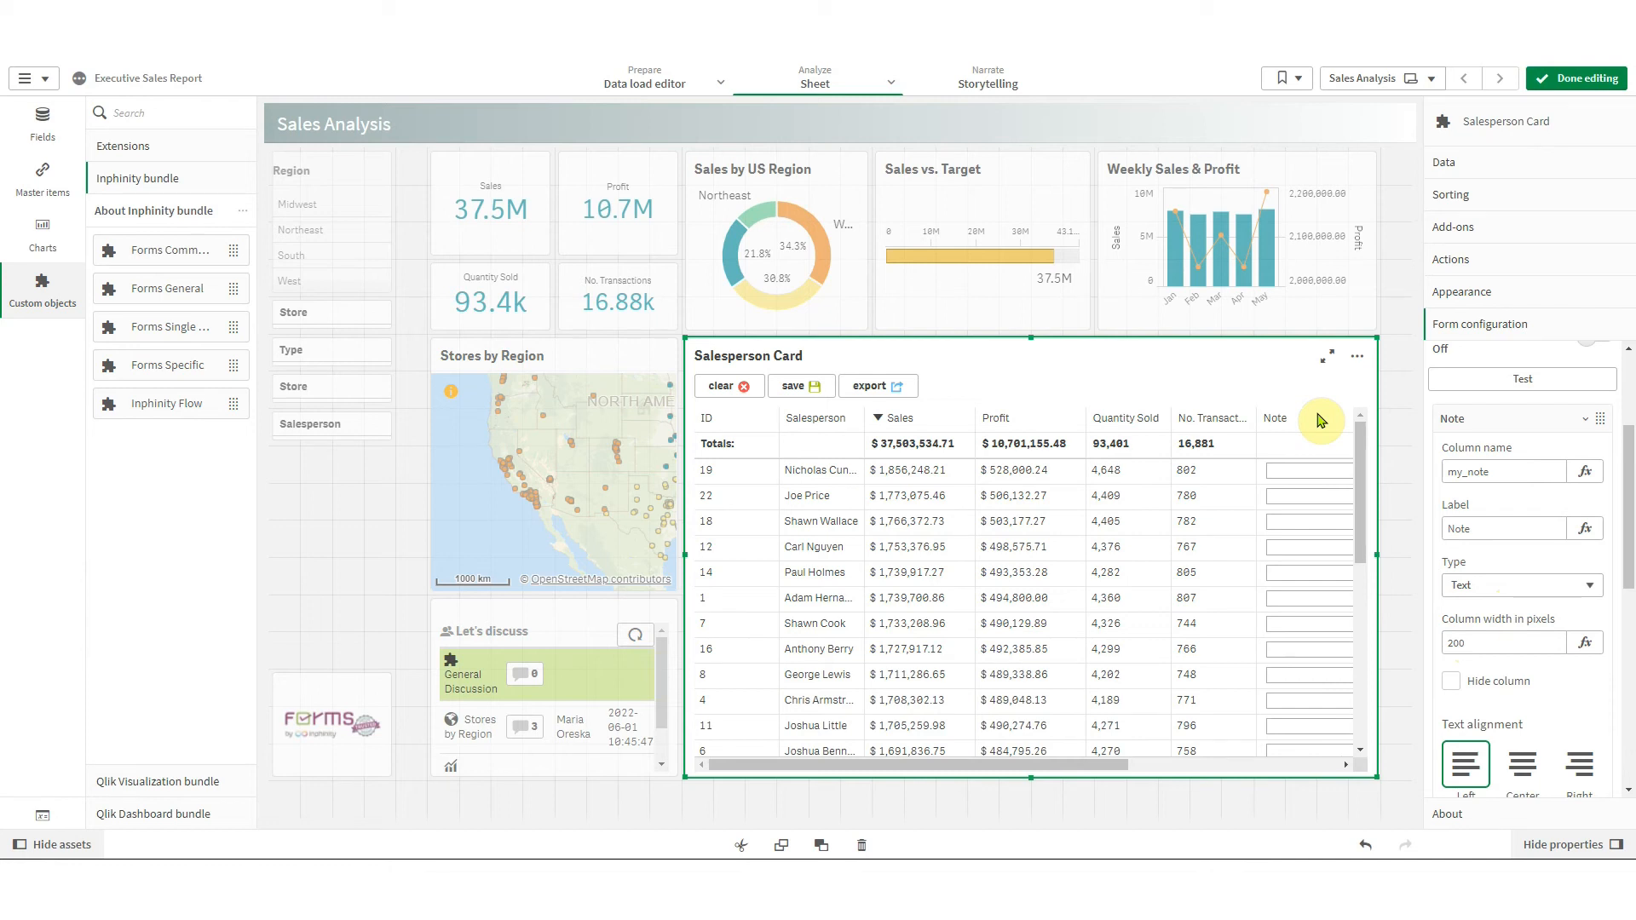
# Finish editing, enter "my new note" in the Note field of the row with ID 19, and save the entry
pyautogui.click(1577, 78)
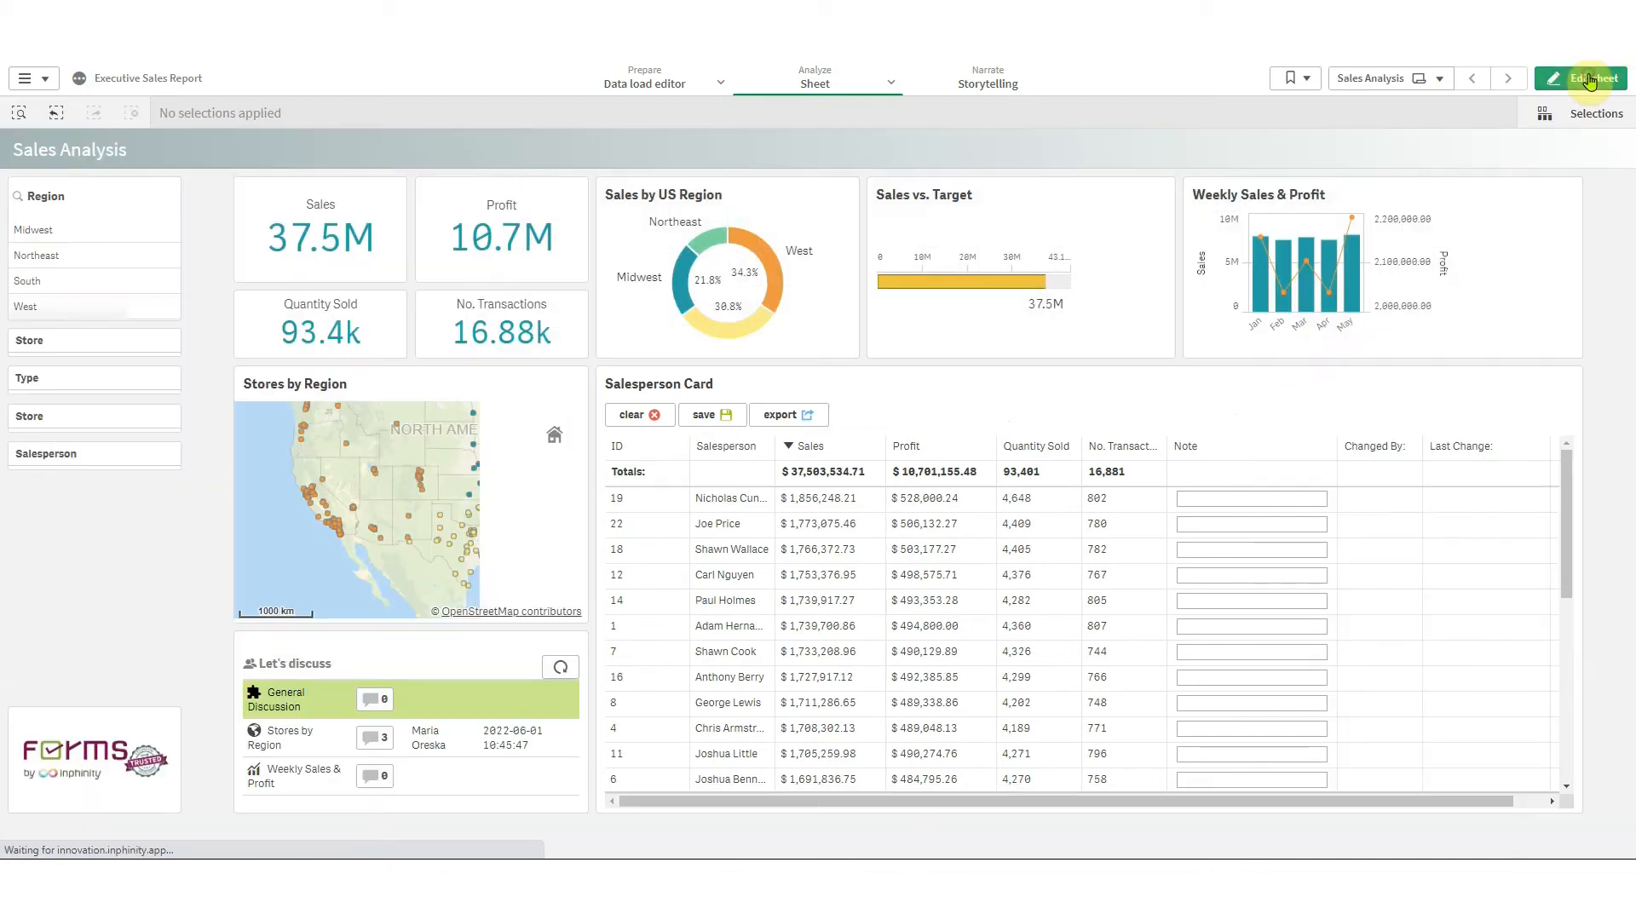
pyautogui.click(1215, 495)
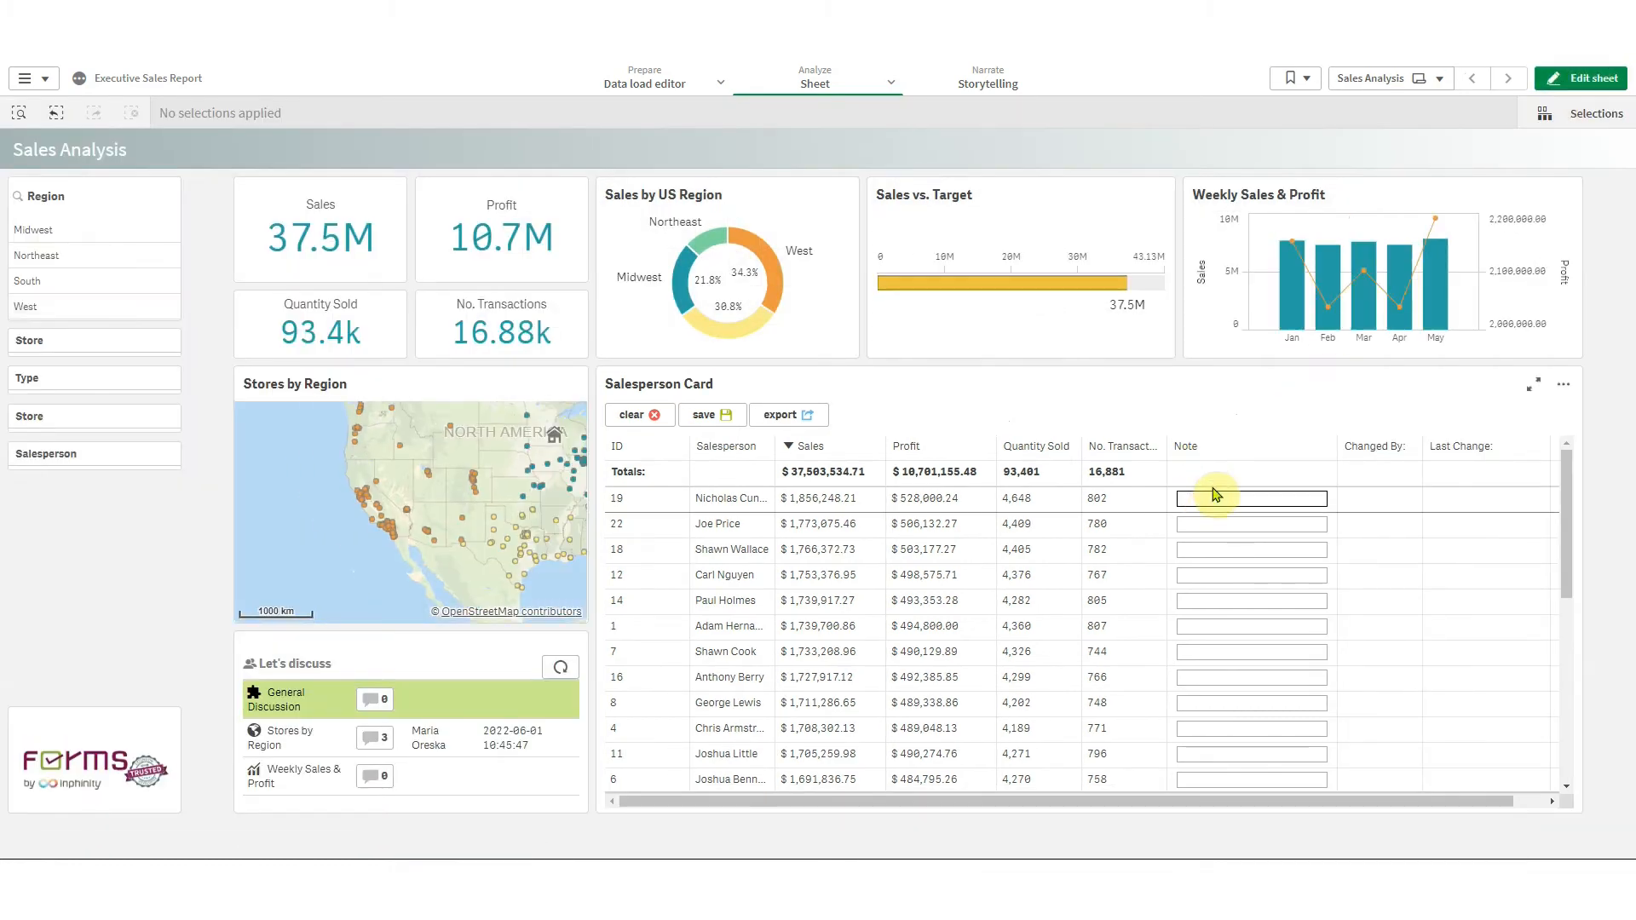
pyautogui.write('my new note')
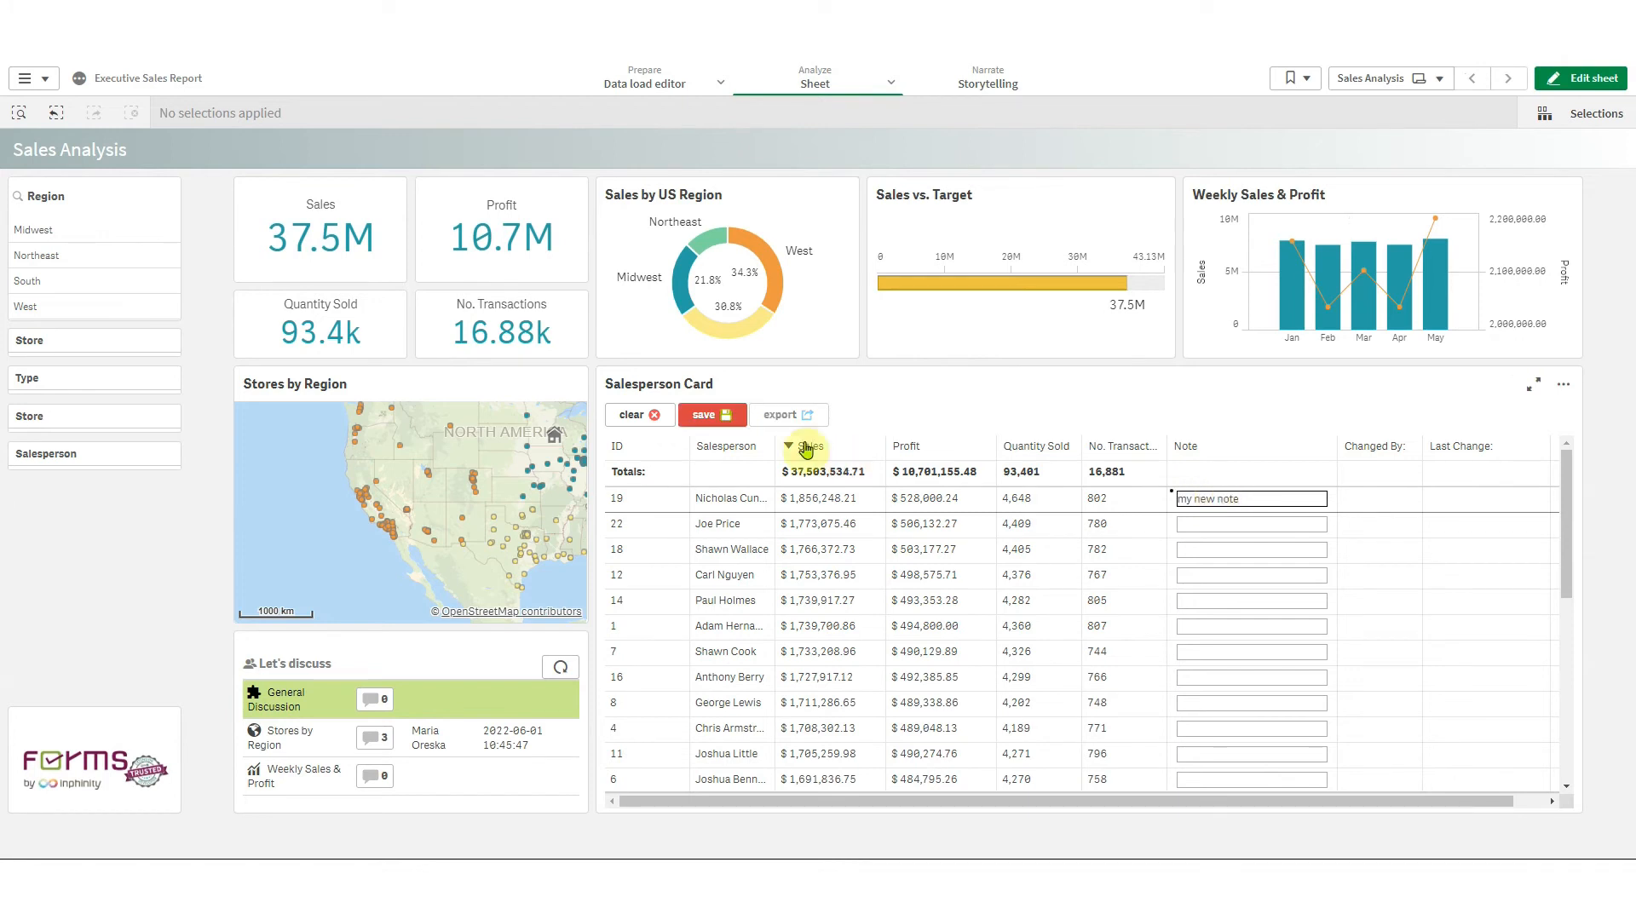
pyautogui.click(725, 416)
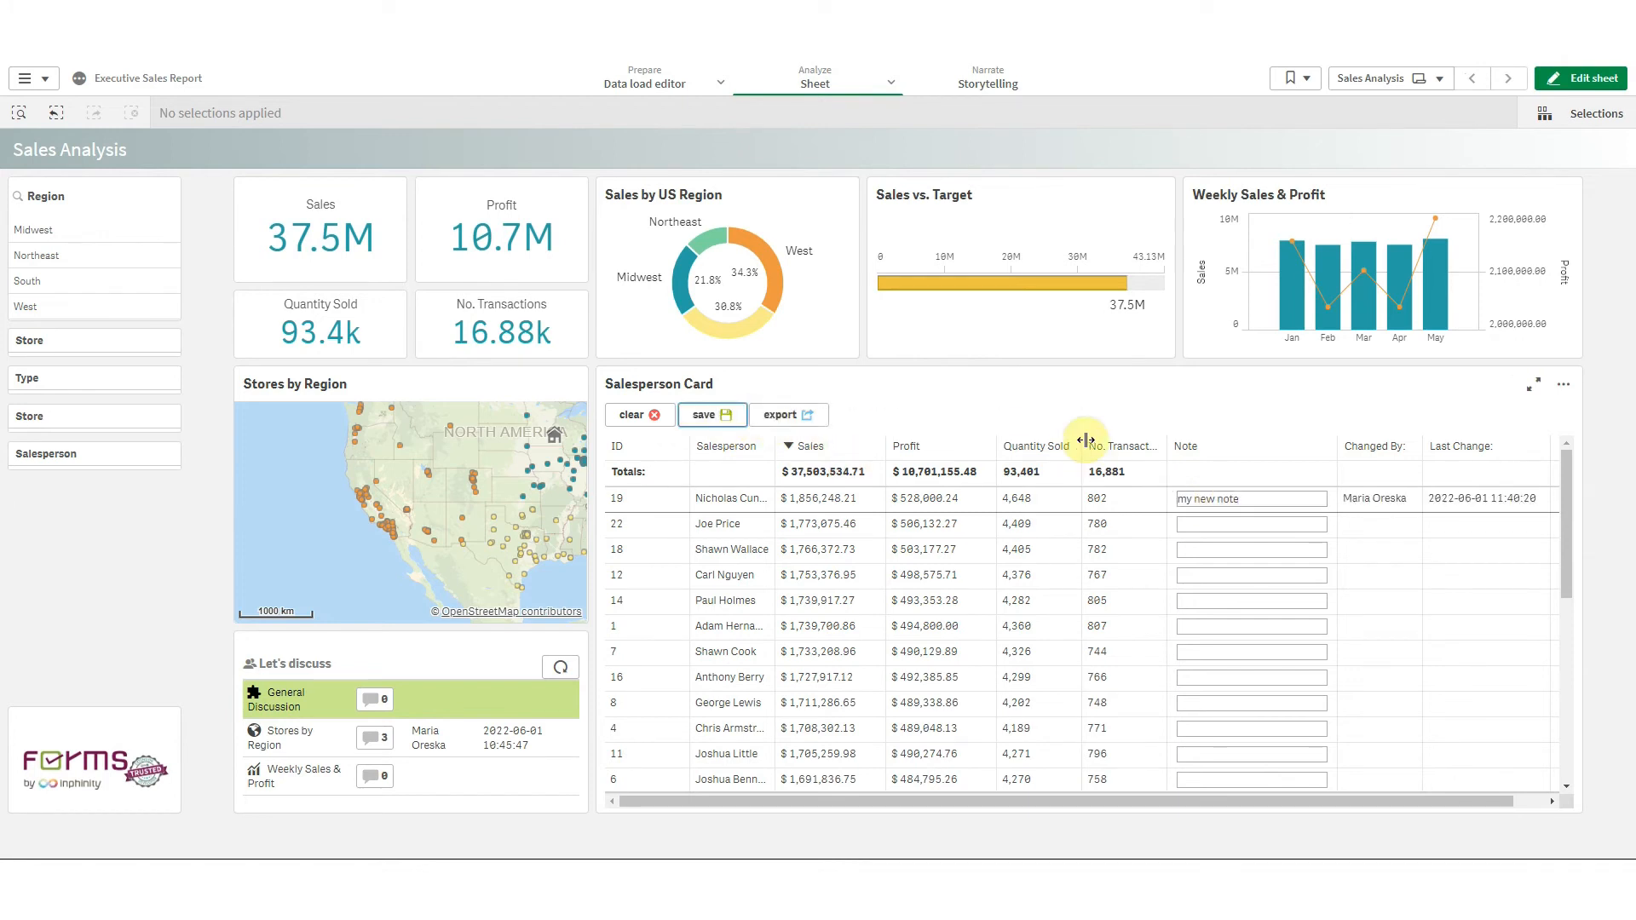
# Enlarge the Salesperson Card and, back in sheet editing, add a form field with column name check and label Check
pyautogui.click(1532, 385)
pyautogui.click(1576, 78)
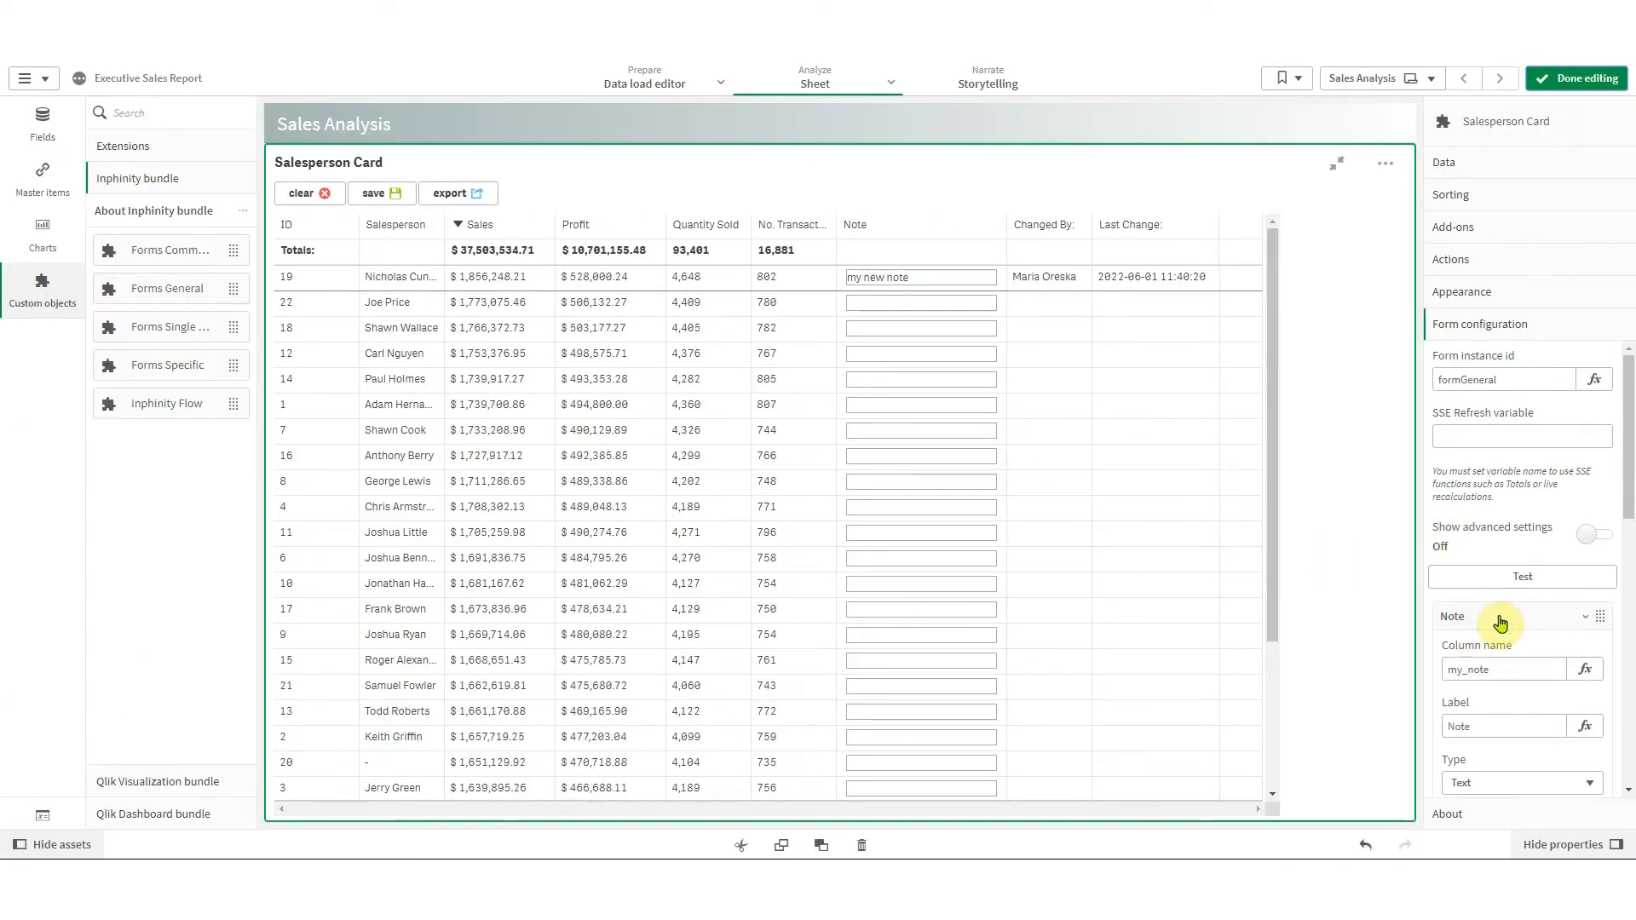
pyautogui.click(1501, 621)
pyautogui.click(1499, 644)
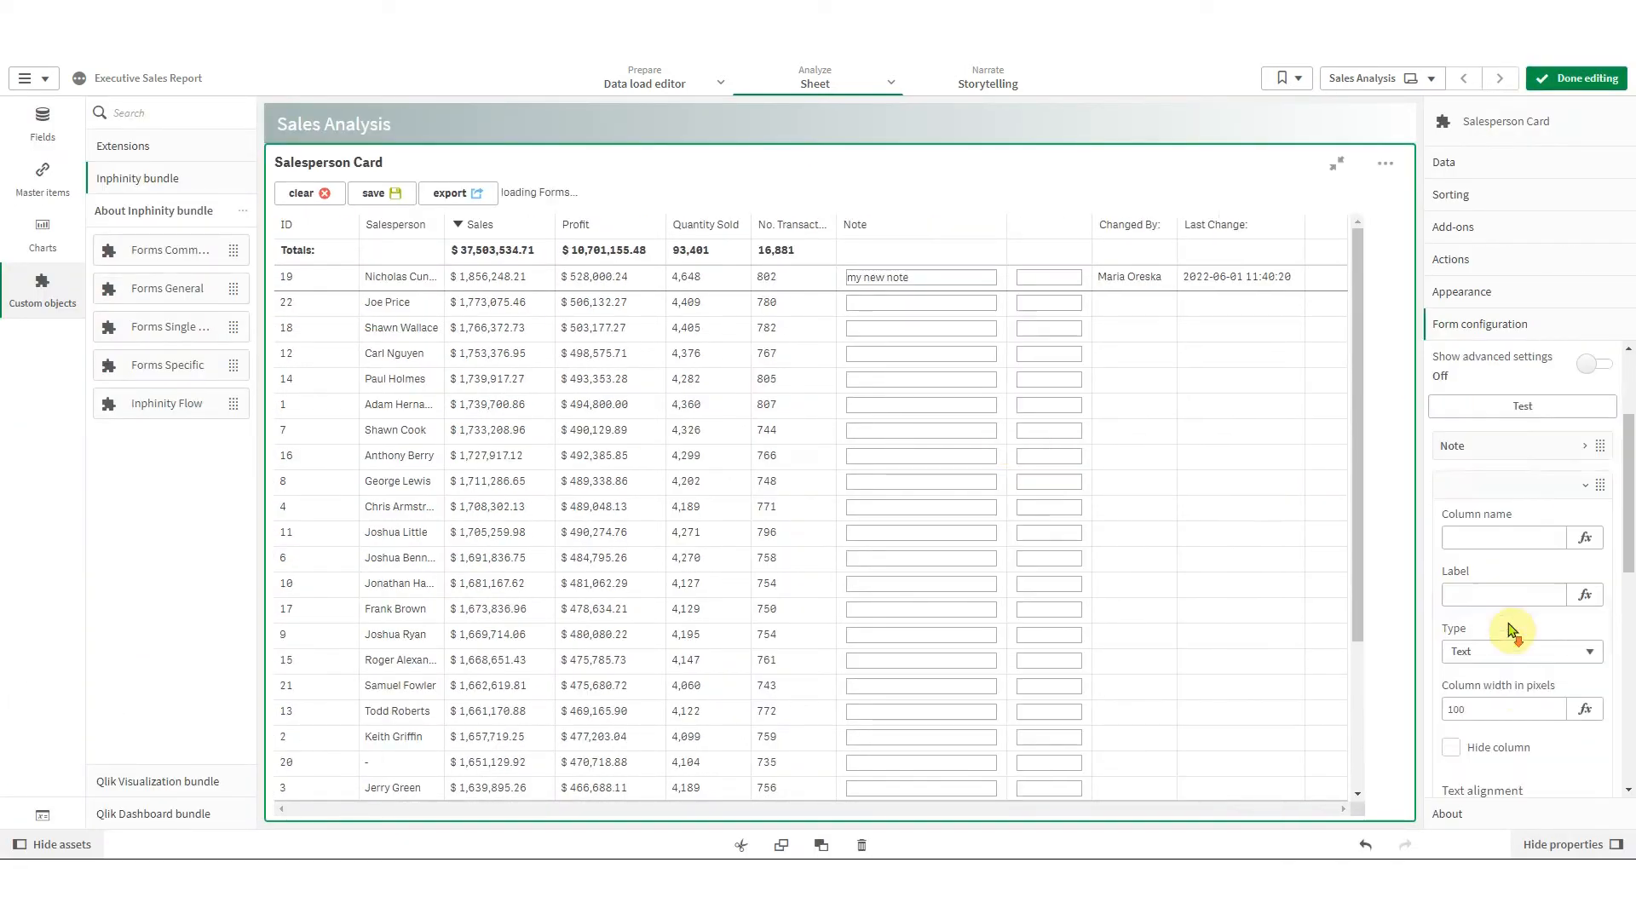
pyautogui.click(1475, 451)
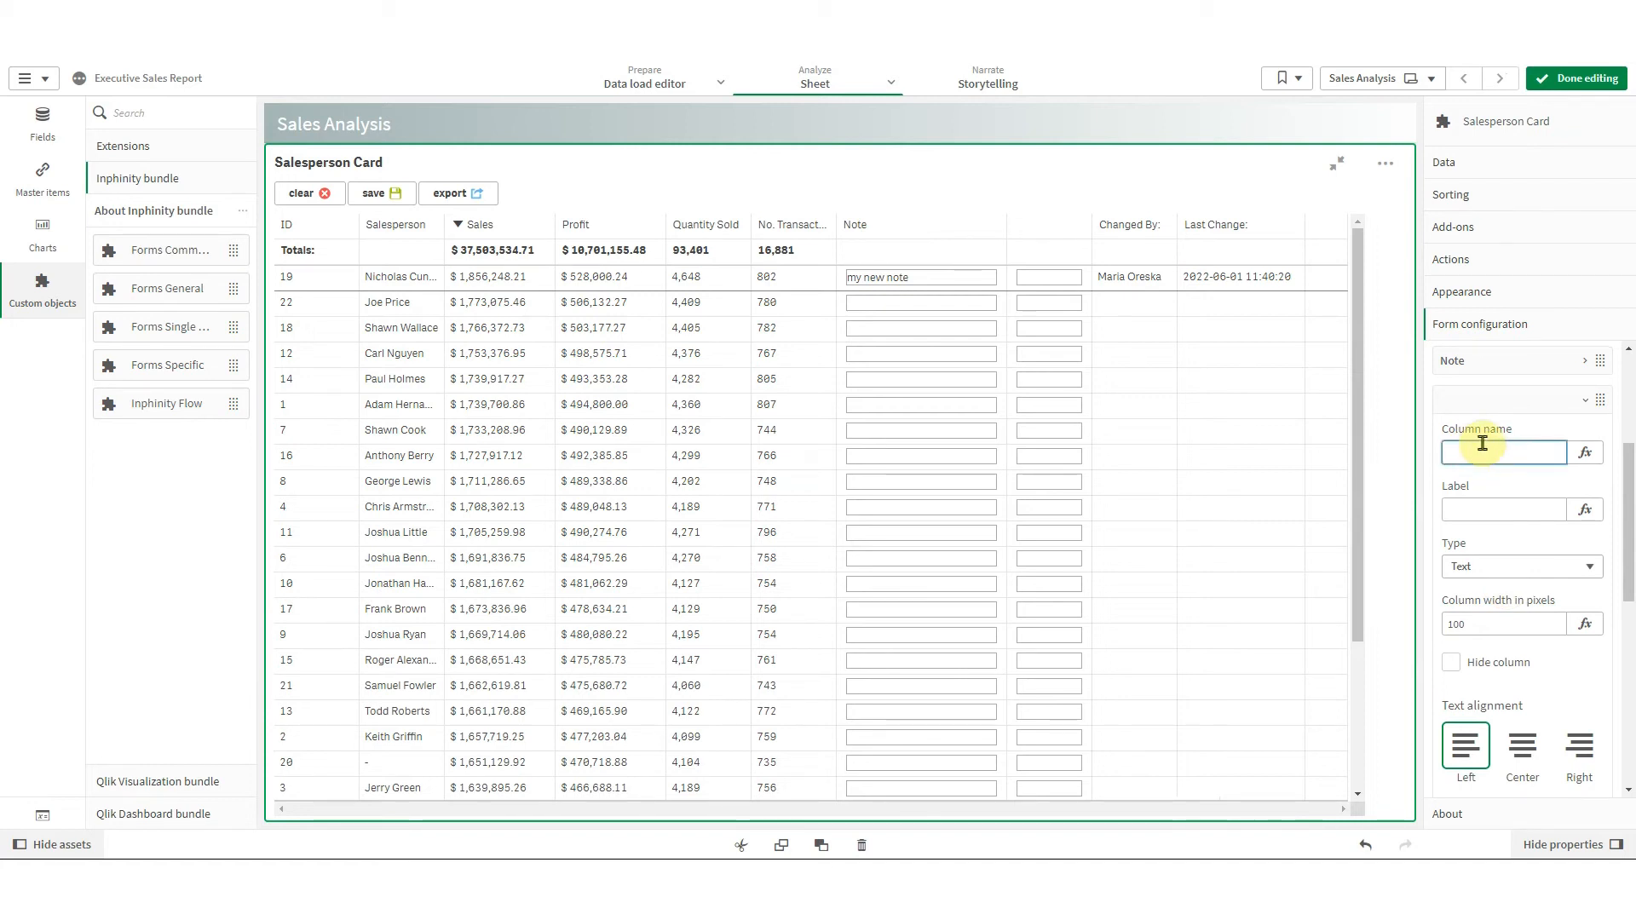
pyautogui.click(1467, 506)
pyautogui.write('Check')
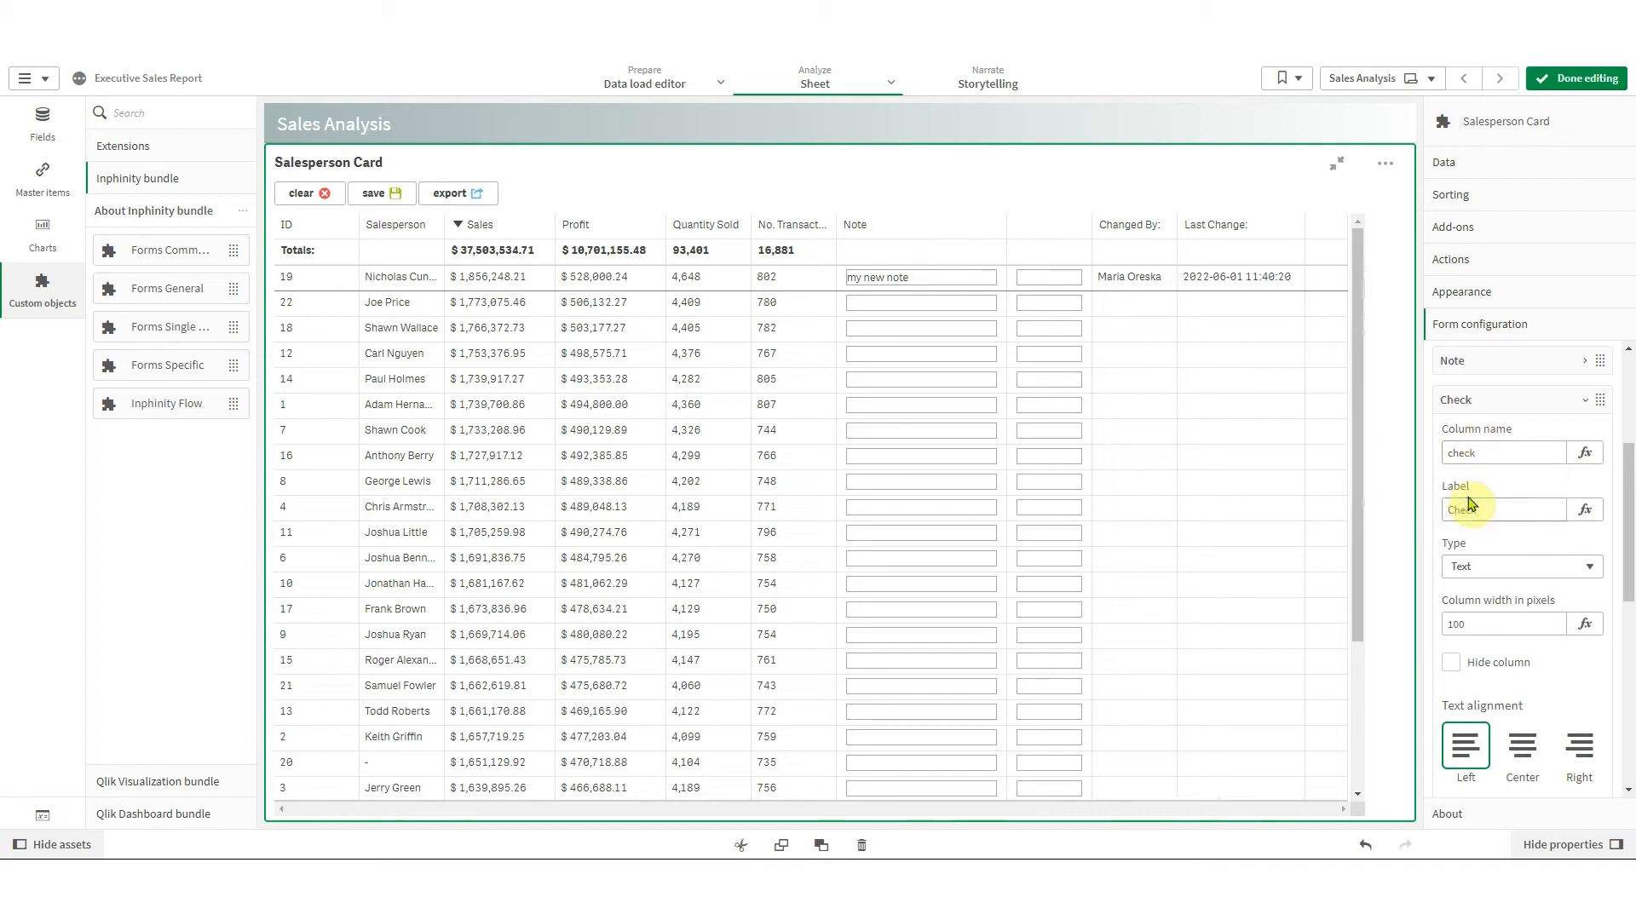
# Set the Check field's type to Checkbox and its text alignment to Center
pyautogui.click(1504, 567)
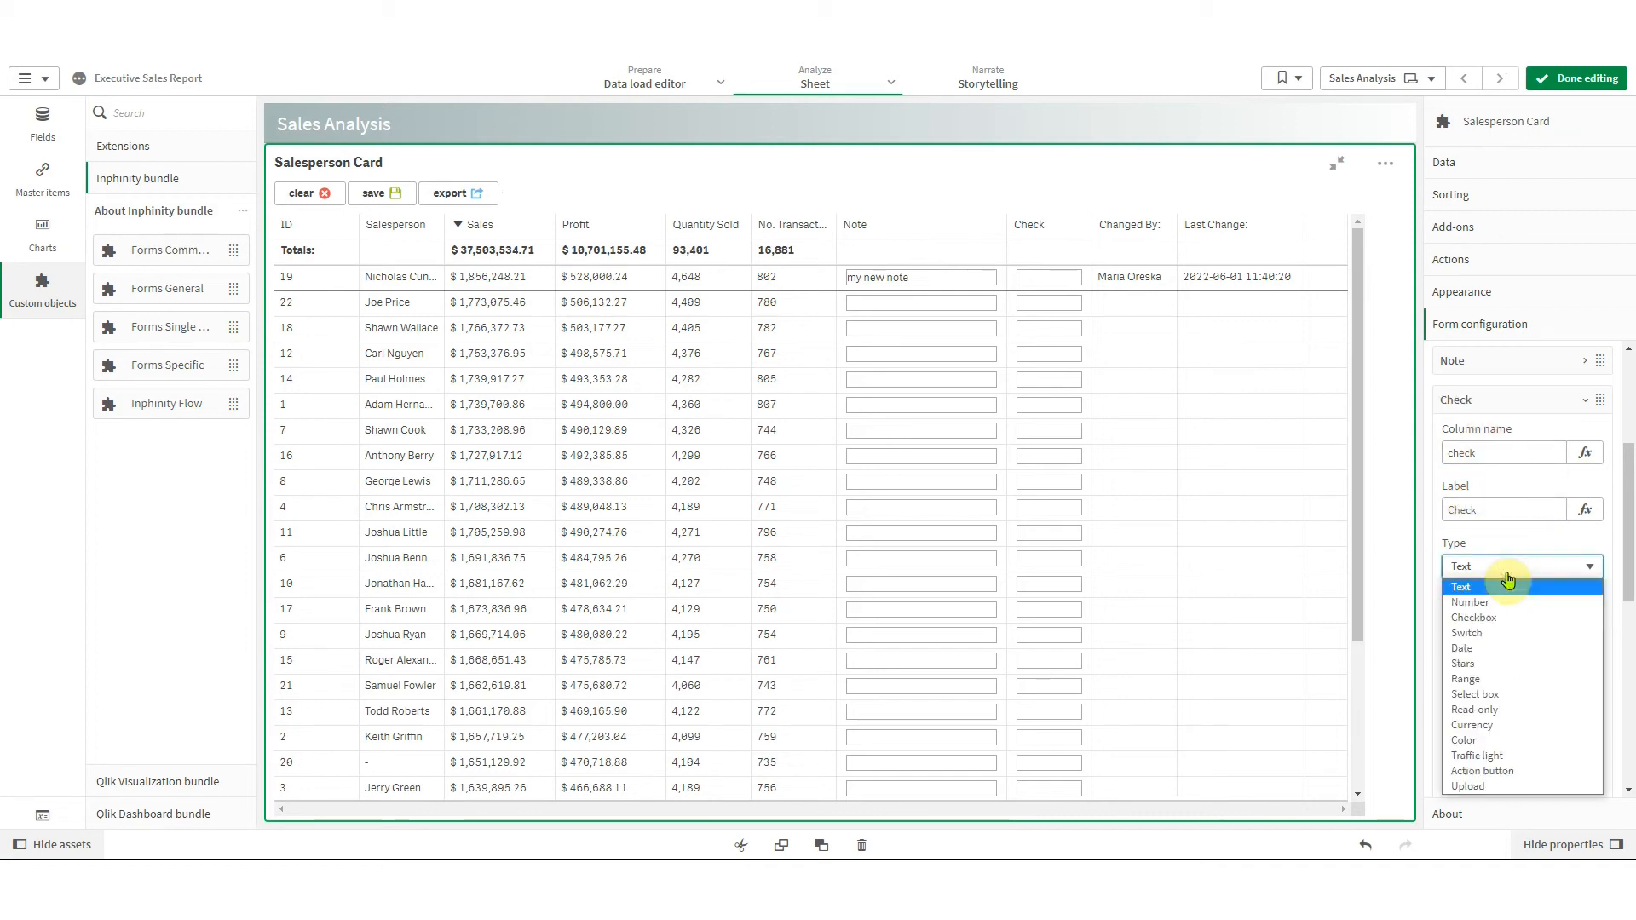
pyautogui.click(1487, 616)
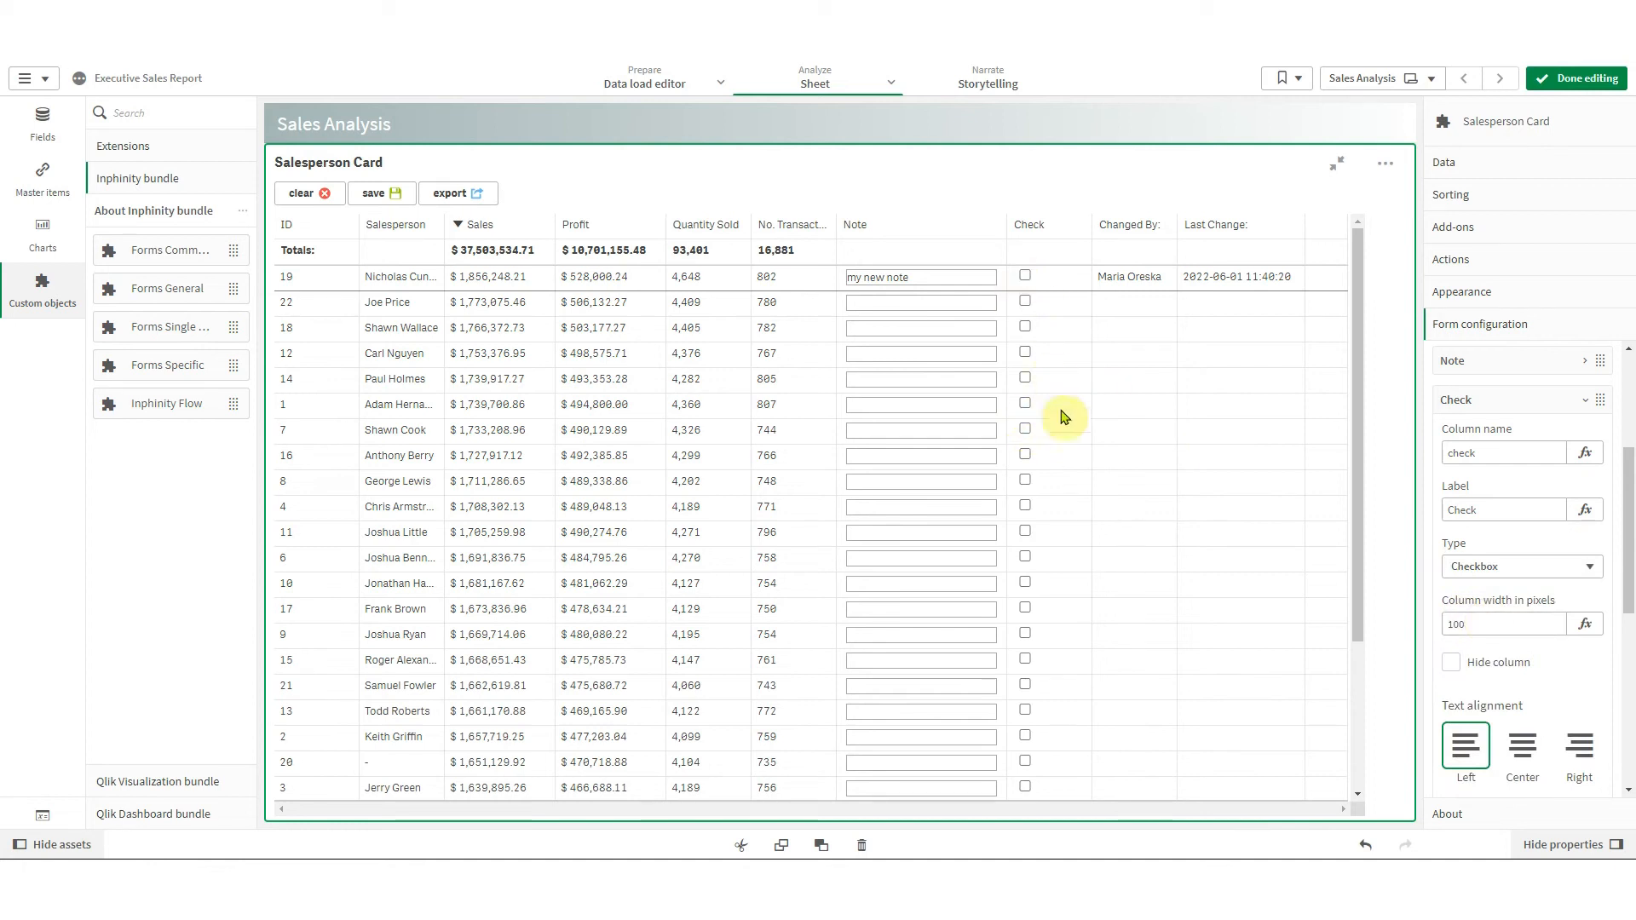
pyautogui.click(1525, 749)
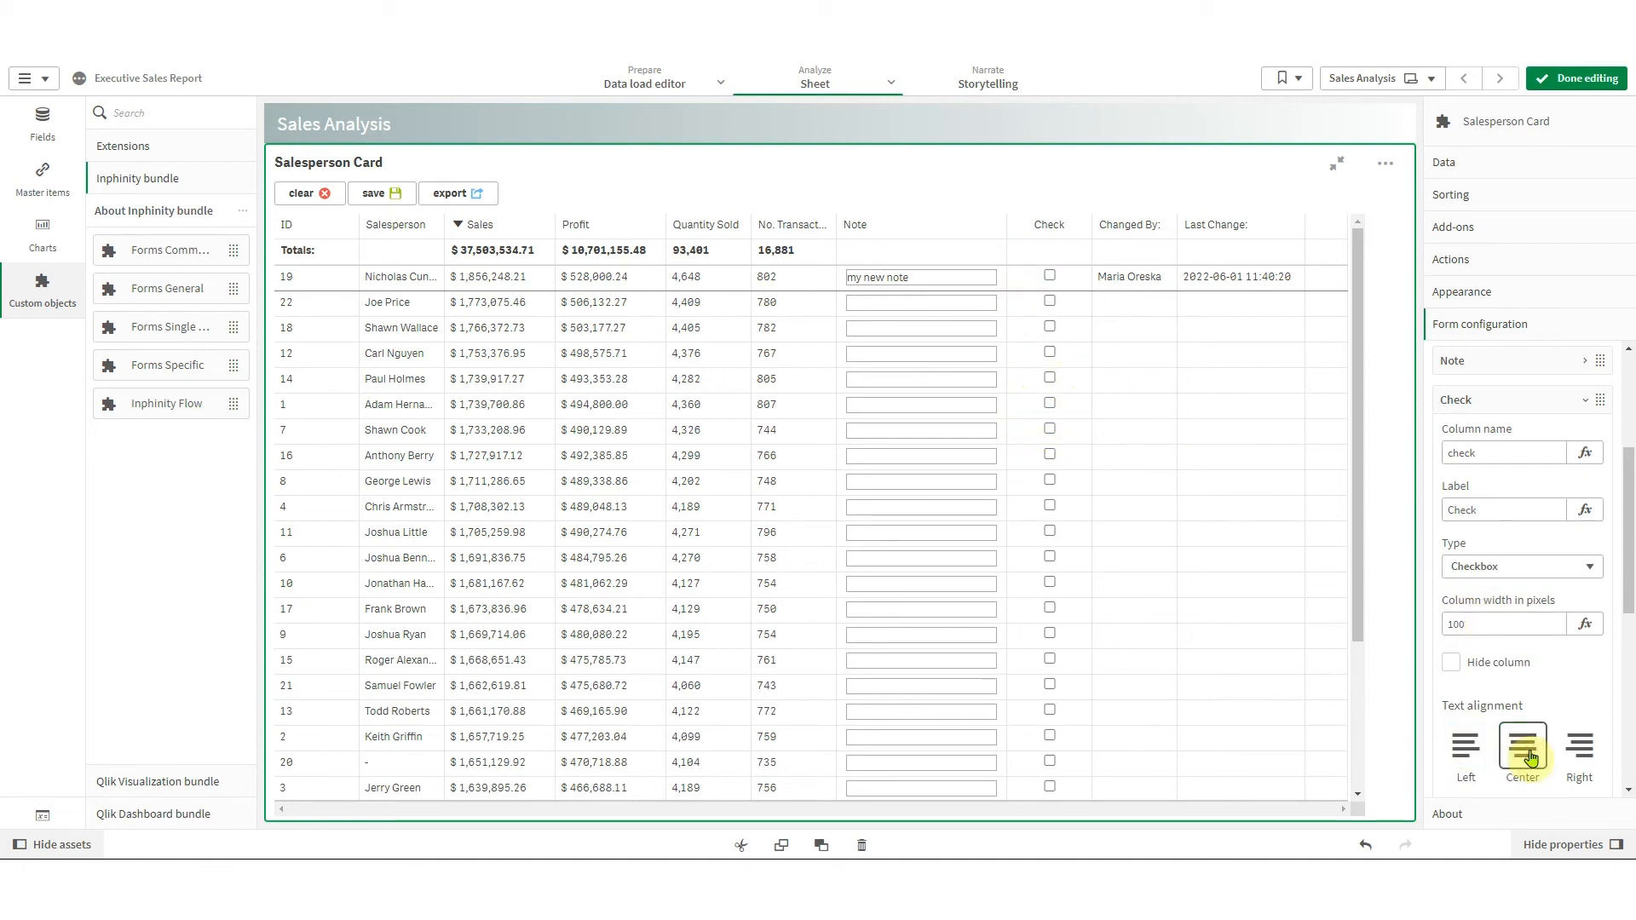
# Change the Check field's type to Switch and turn the switch on for the row with ID 19
pyautogui.click(1519, 571)
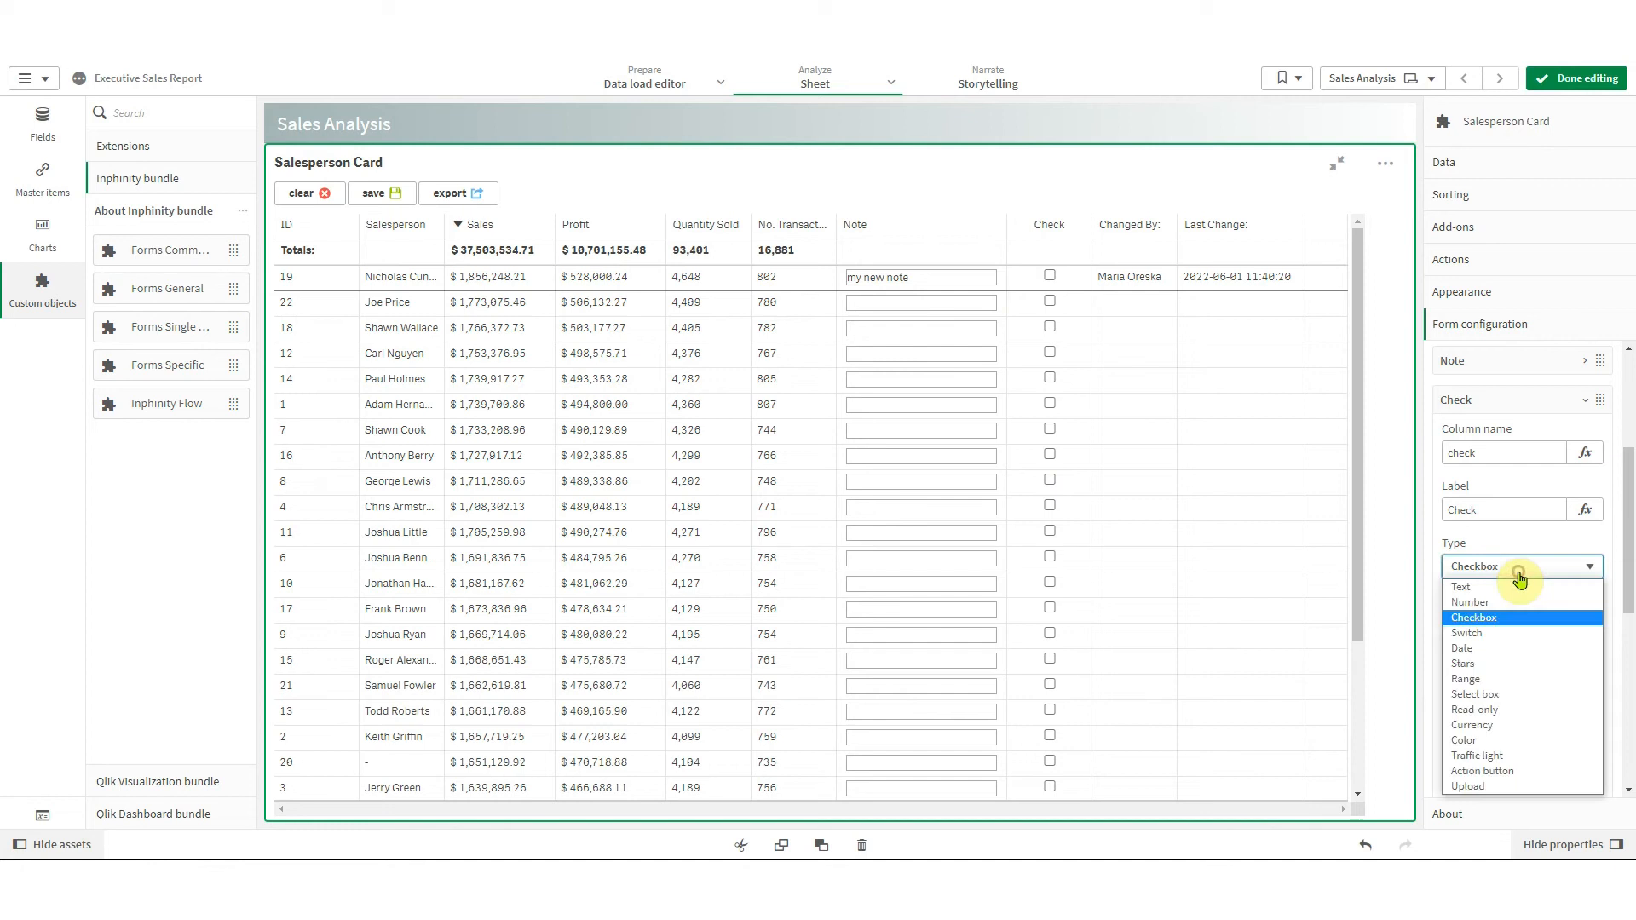
pyautogui.click(1473, 633)
pyautogui.click(1050, 279)
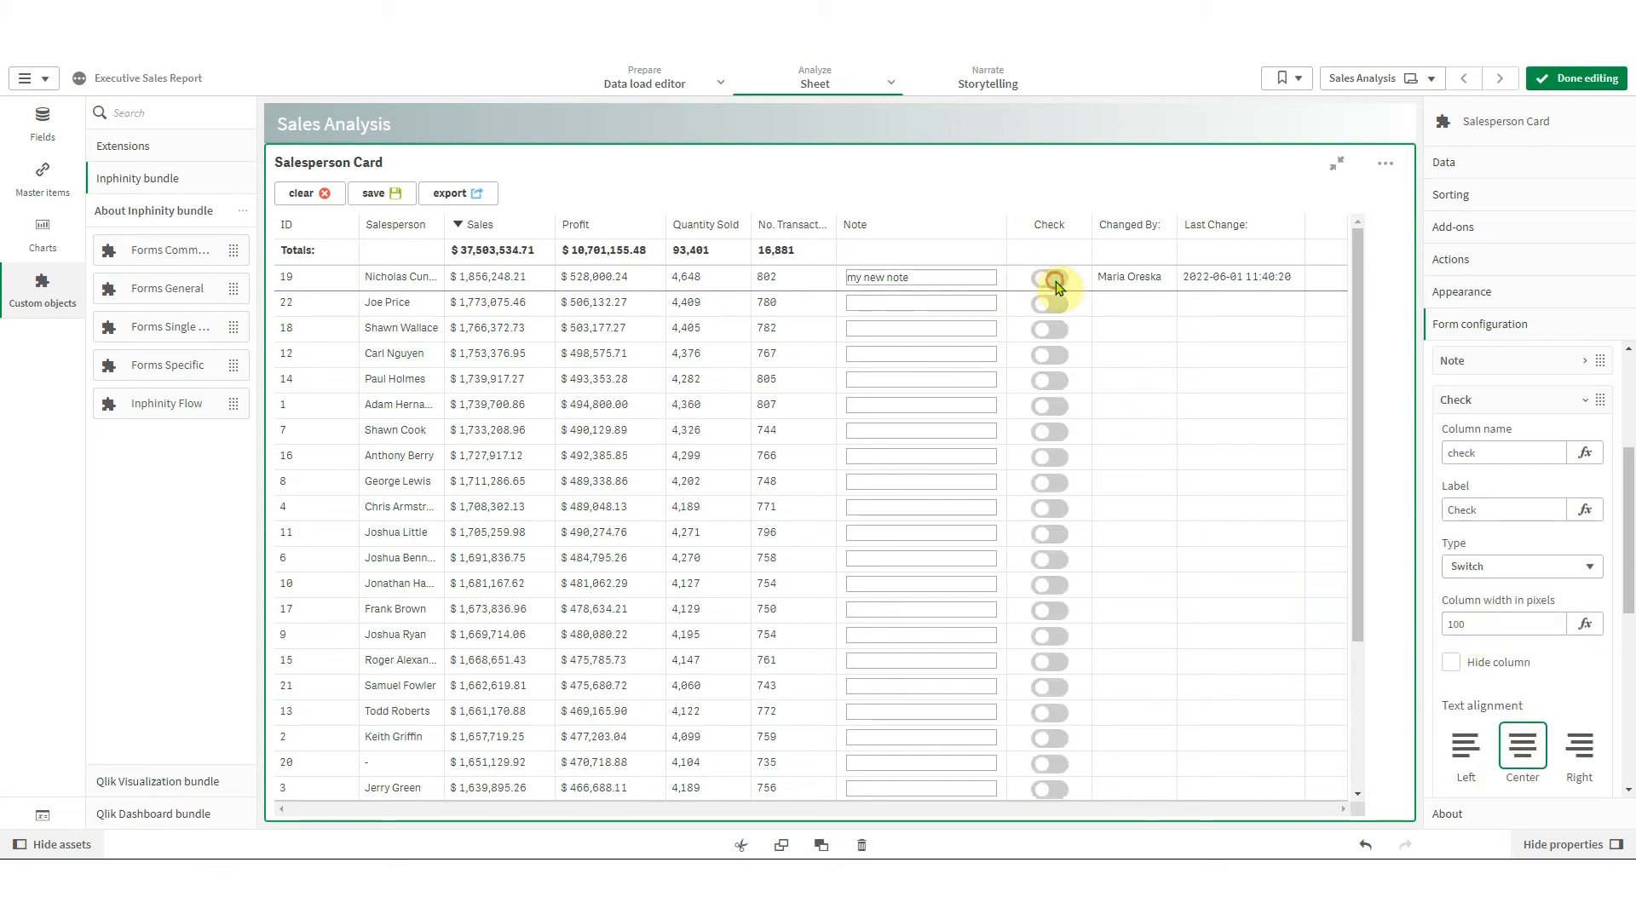
# Add a third form field with the column name bonus and the label Bonus
pyautogui.click(1469, 413)
pyautogui.click(1505, 679)
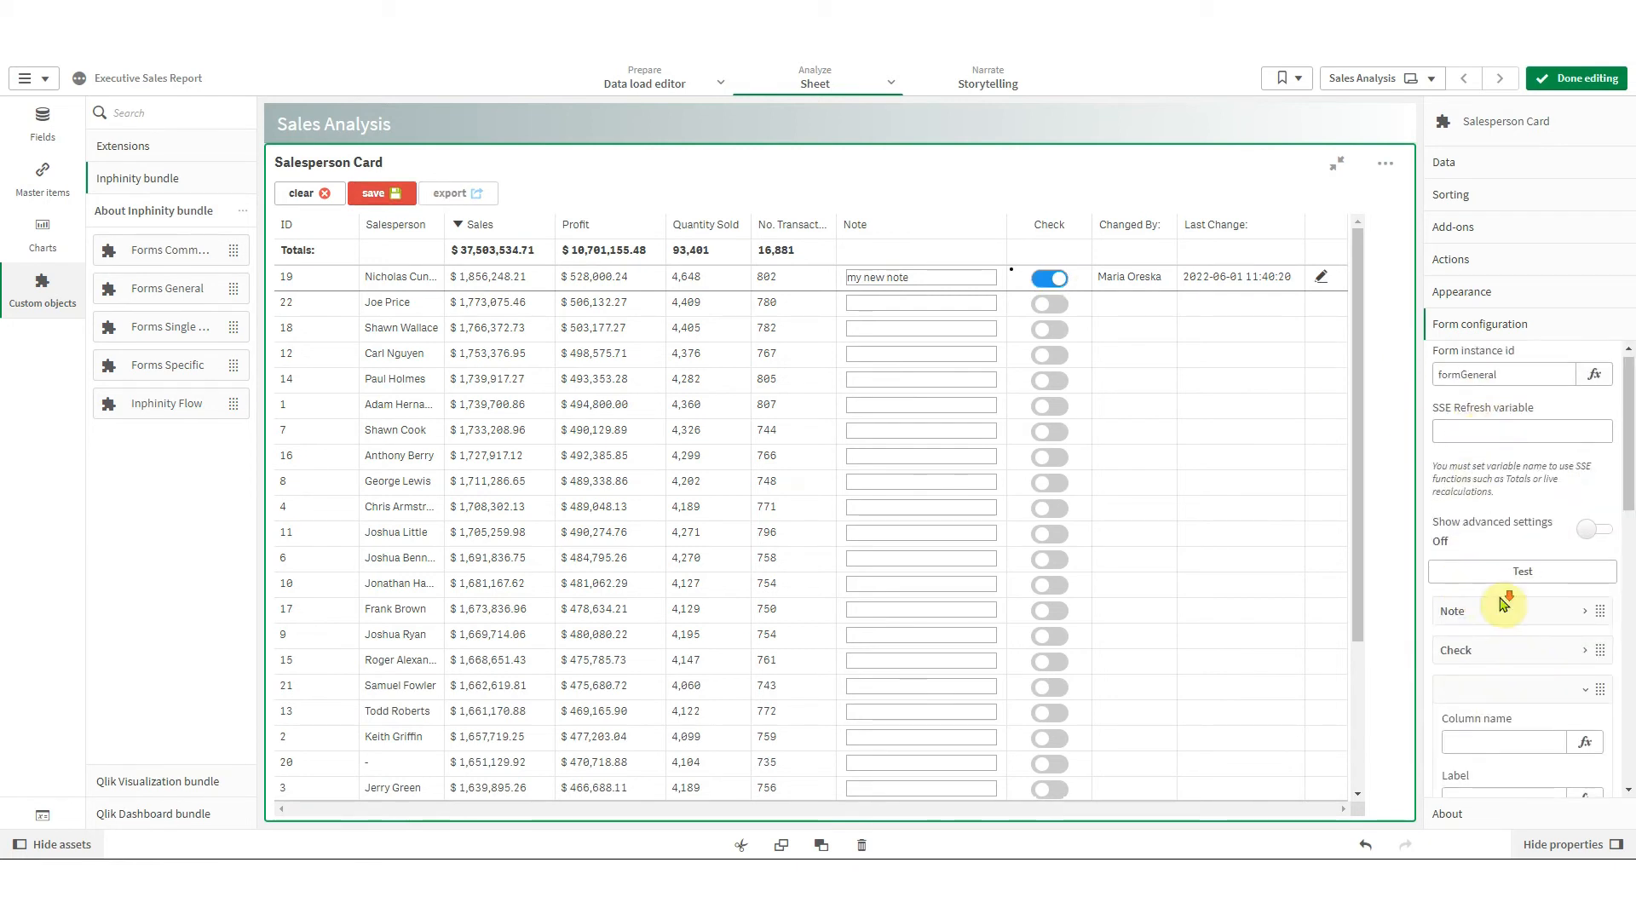
pyautogui.click(1485, 396)
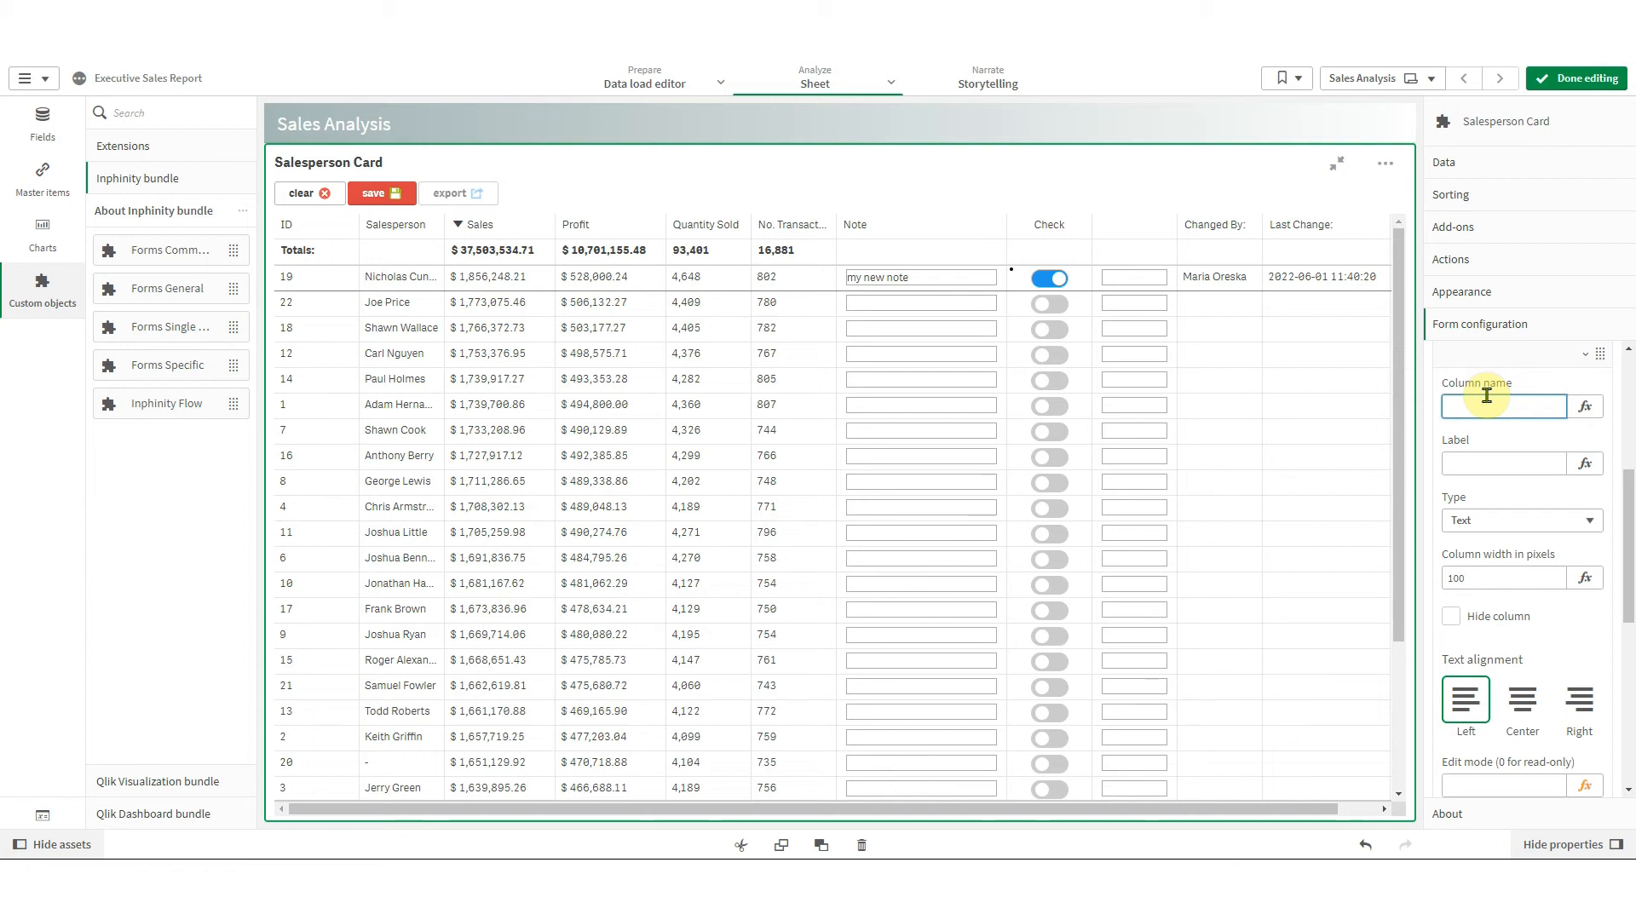
pyautogui.write('bonus')
pyautogui.click(1490, 461)
pyautogui.write('Bonus')
# Set the Bonus field's type to Number and enter 12000 as the bonus in the row with ID 19
pyautogui.click(1514, 521)
pyautogui.click(1510, 559)
pyautogui.click(1121, 274)
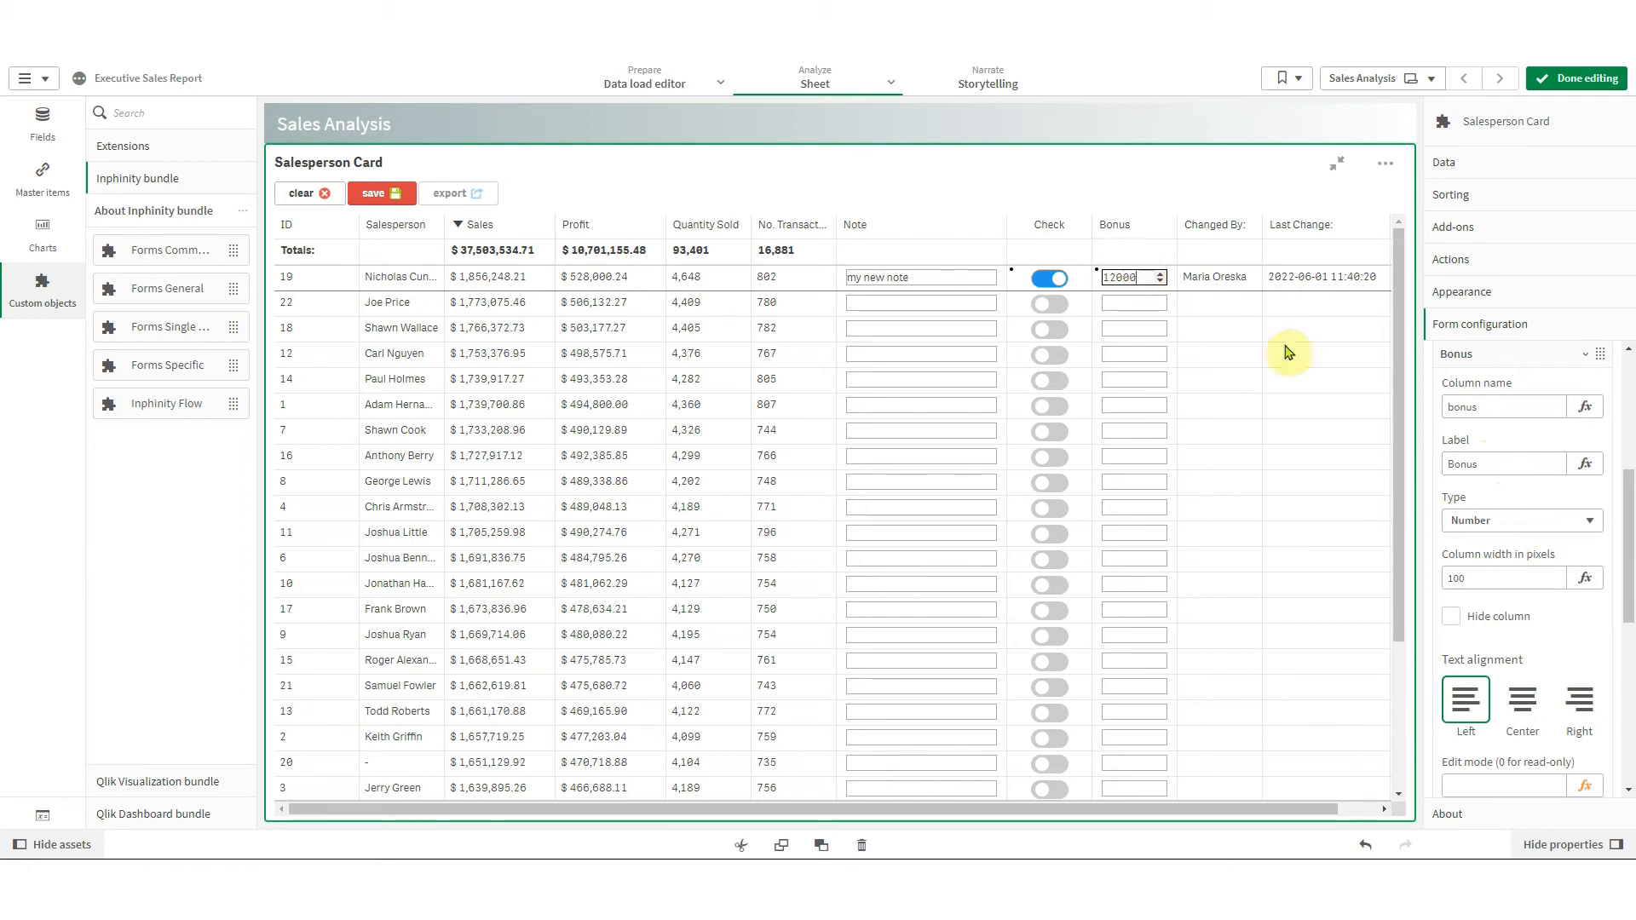
# Change the Bonus field's type to Currency, review its currency formatting options, and collapse its settings
pyautogui.click(1513, 521)
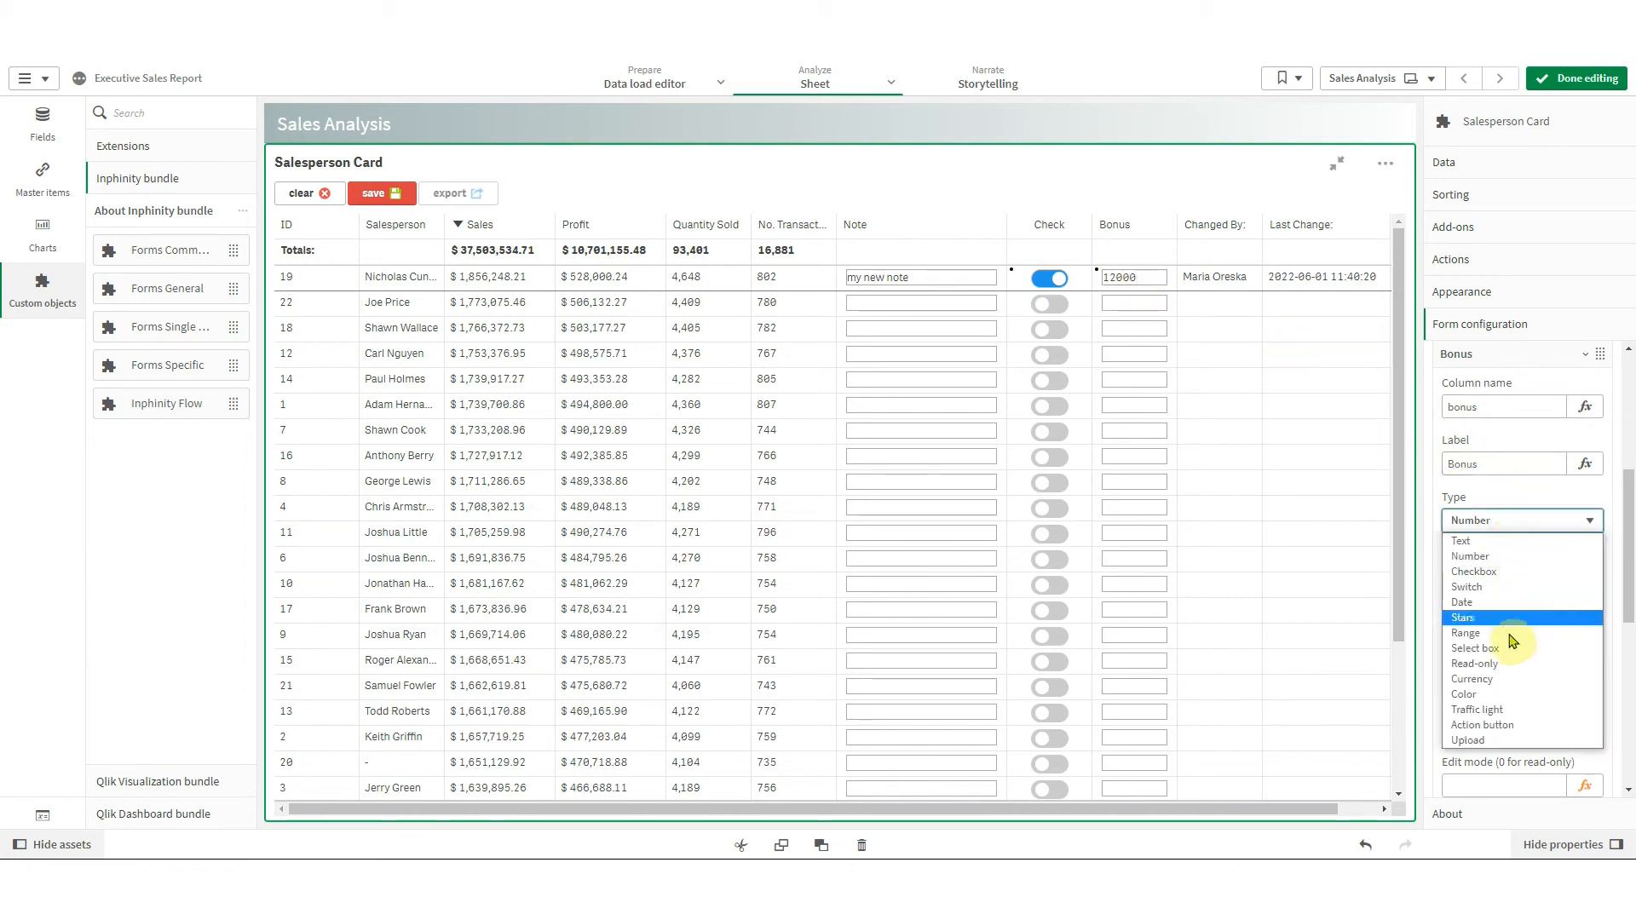
pyautogui.click(1501, 681)
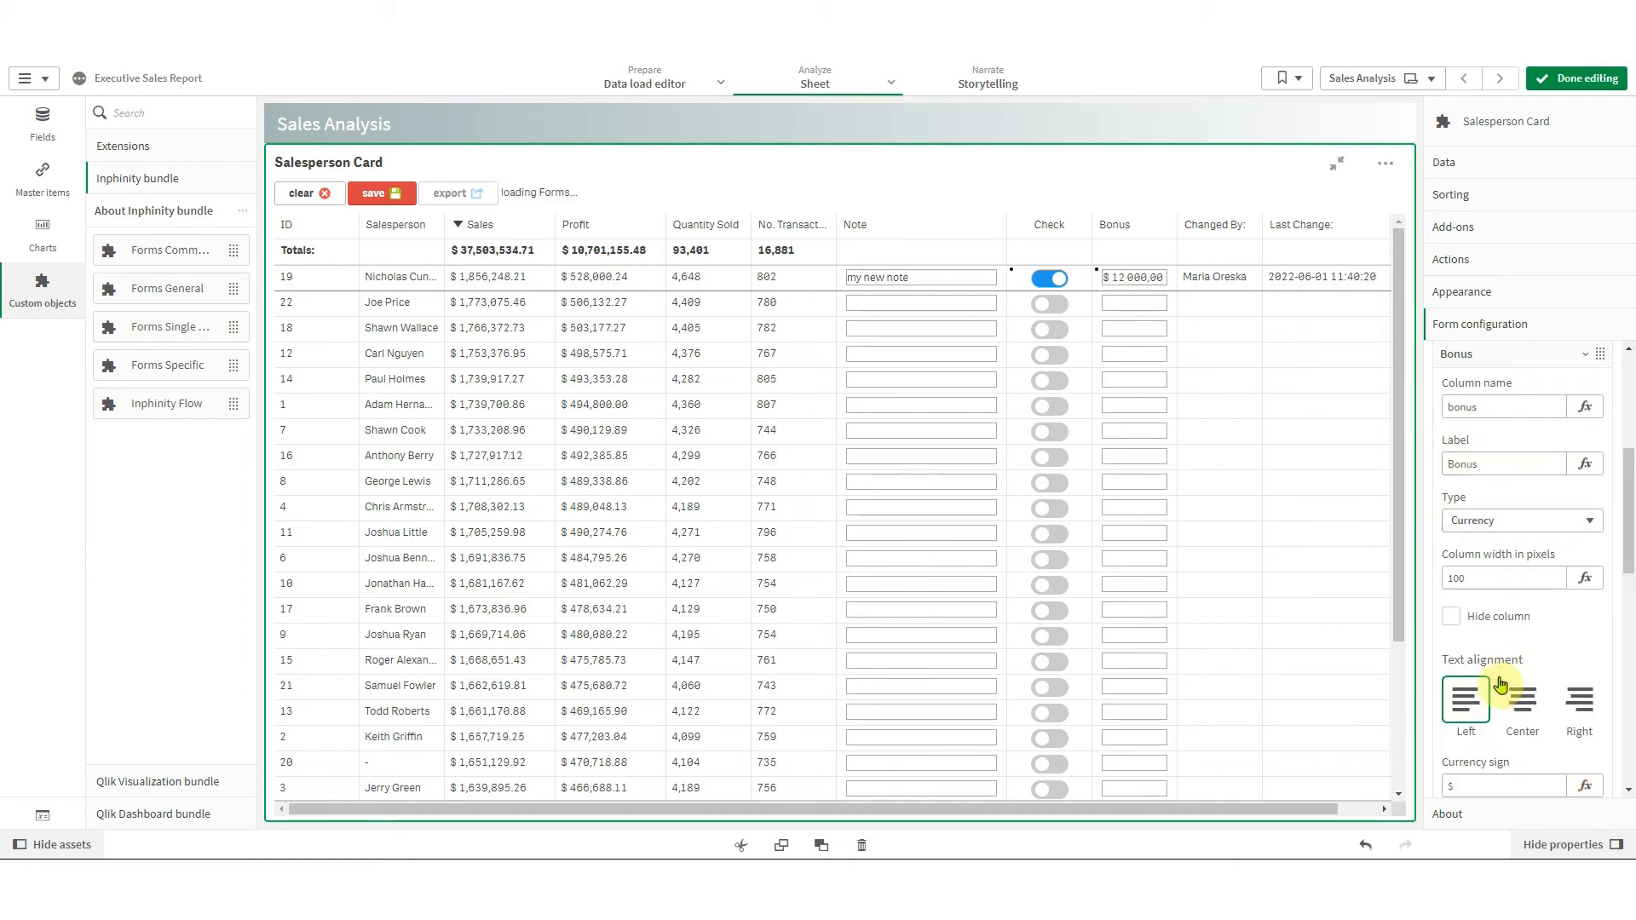
pyautogui.scroll(-1, 1503, 582)
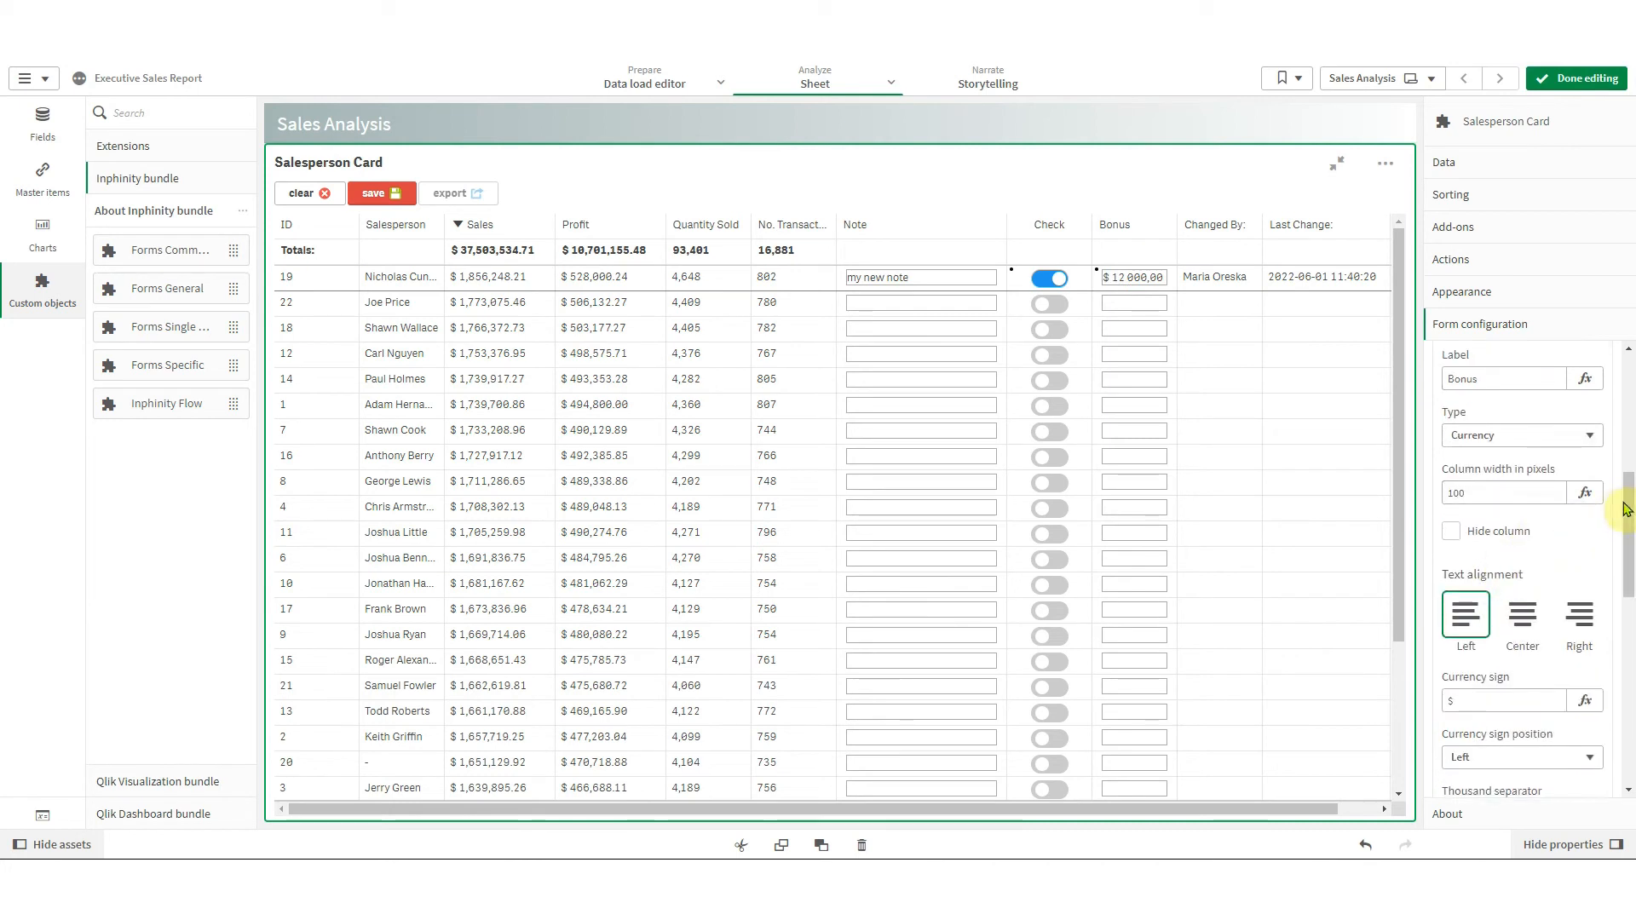
pyautogui.scroll(-1, 1631, 532)
pyautogui.scroll(-1, 1631, 533)
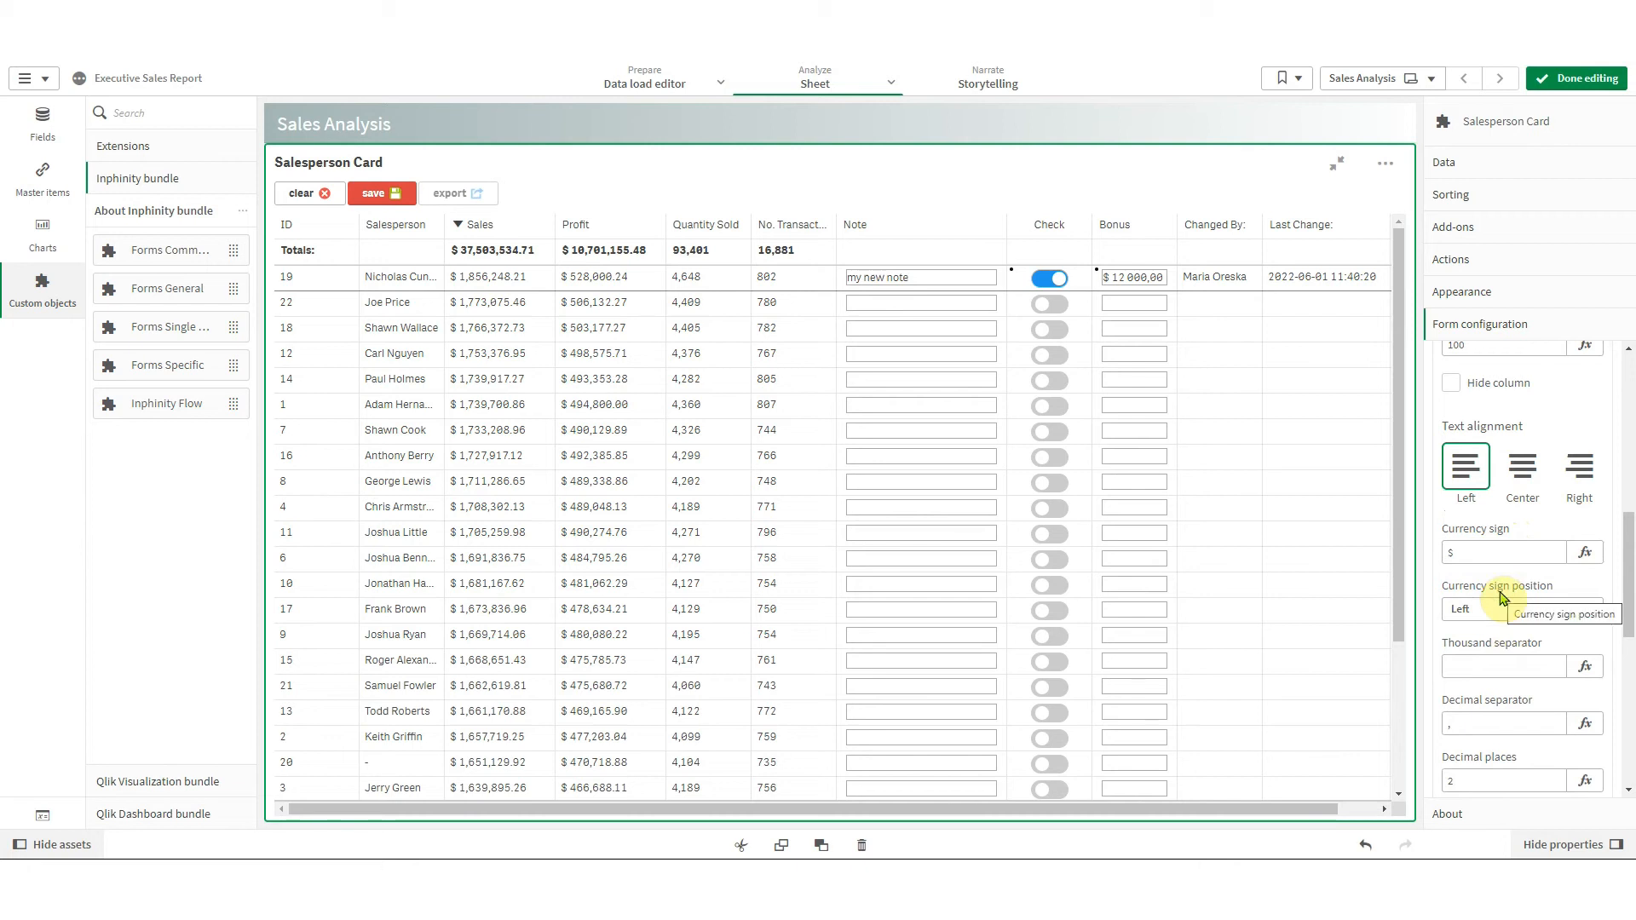
pyautogui.moveTo(1629, 575); pyautogui.dragTo(1629, 503)
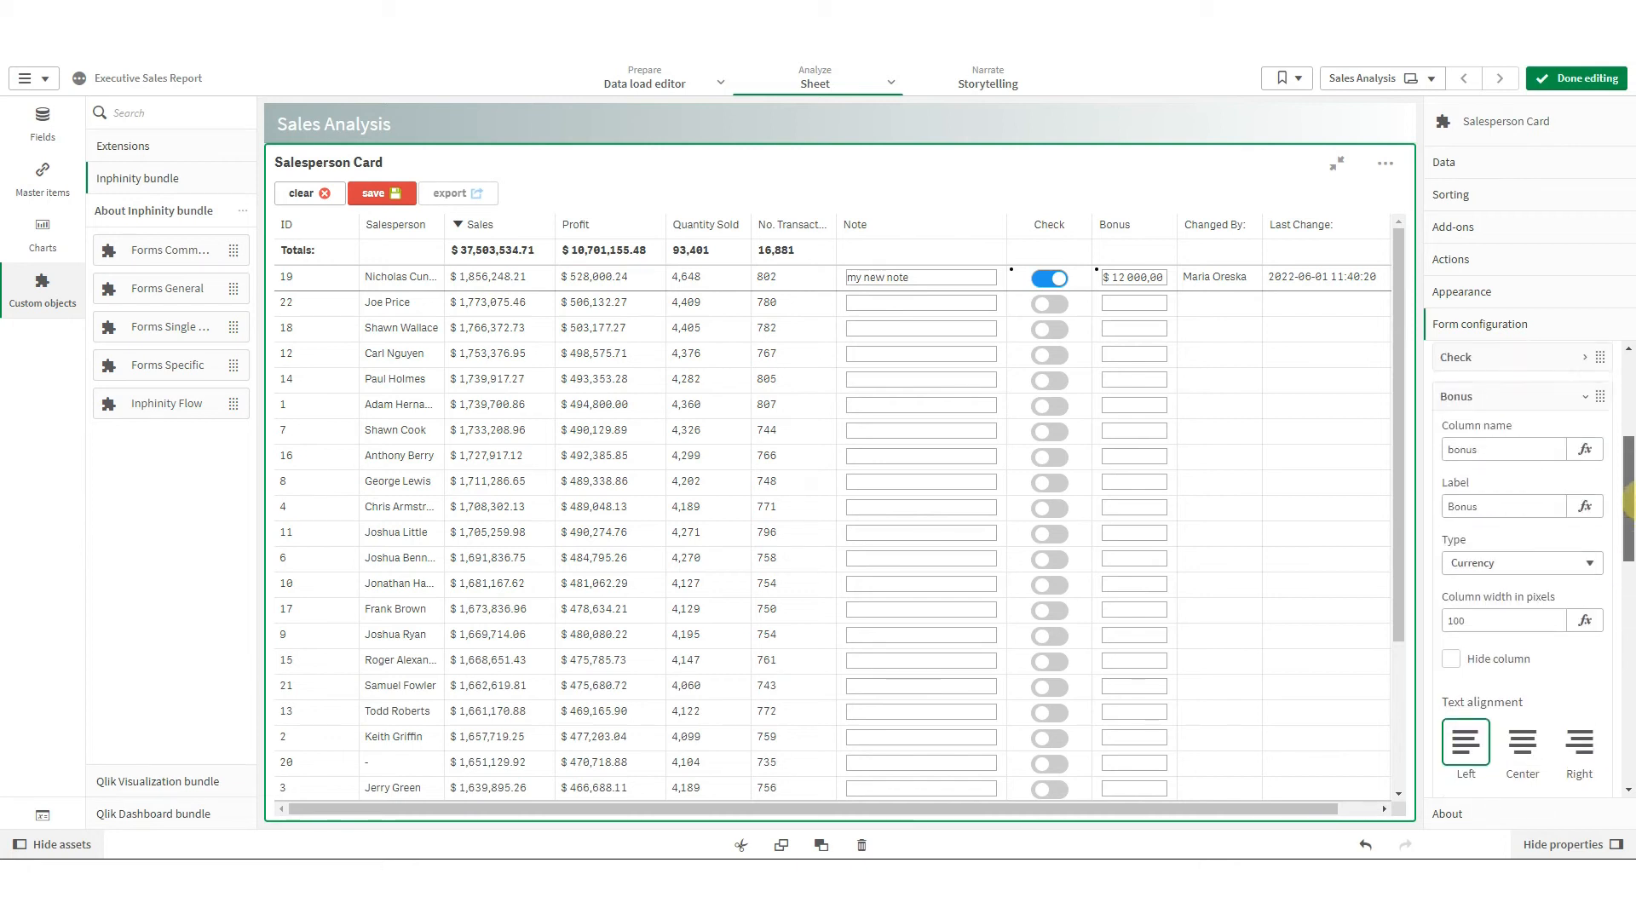
pyautogui.click(1534, 399)
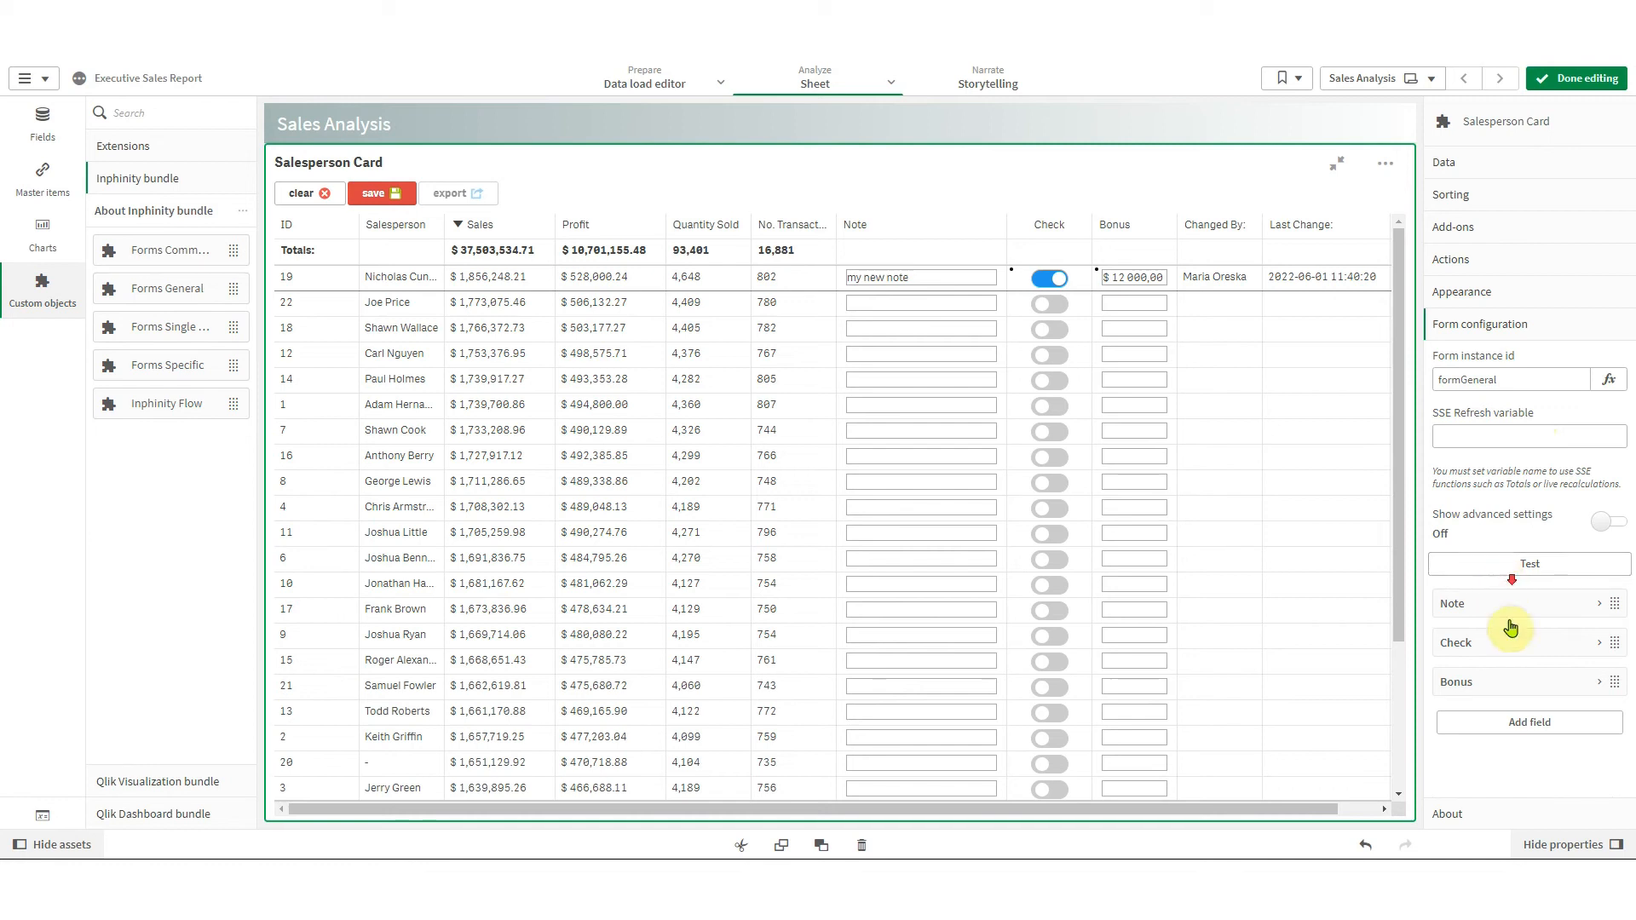
# Add a fourth form field with the column name bonus_approval and the label Approval
pyautogui.click(1510, 720)
pyautogui.click(1494, 699)
pyautogui.write('bonus_approval')
pyautogui.click(1497, 753)
pyautogui.write('Approval')
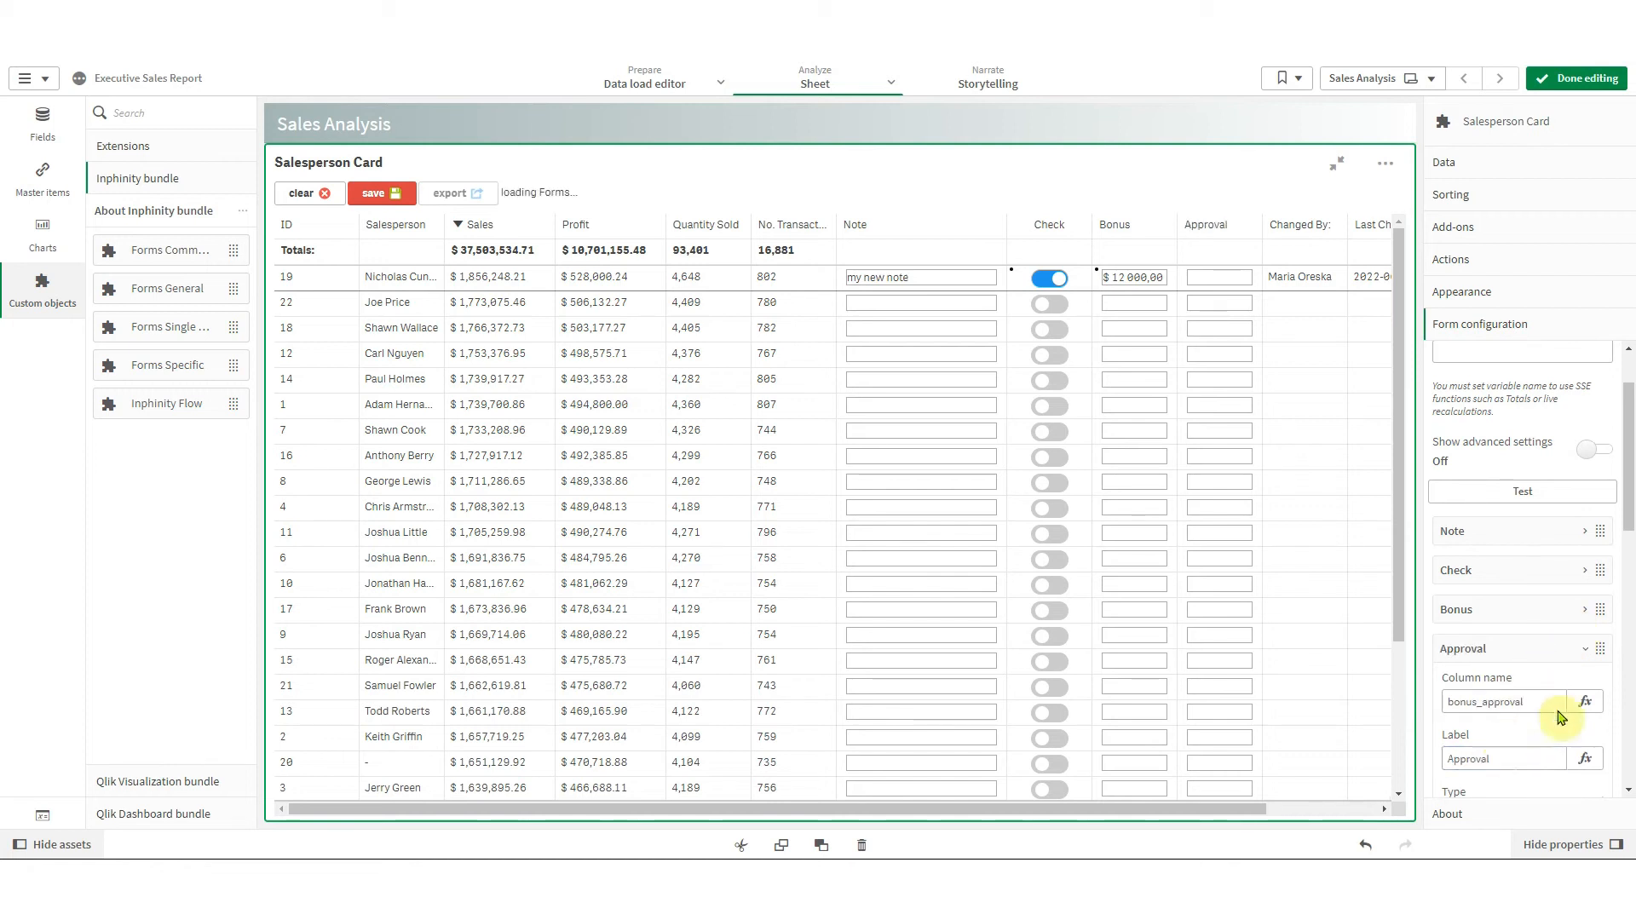
pyautogui.scroll(-1, 1629, 518)
pyautogui.scroll(-3, 1629, 518)
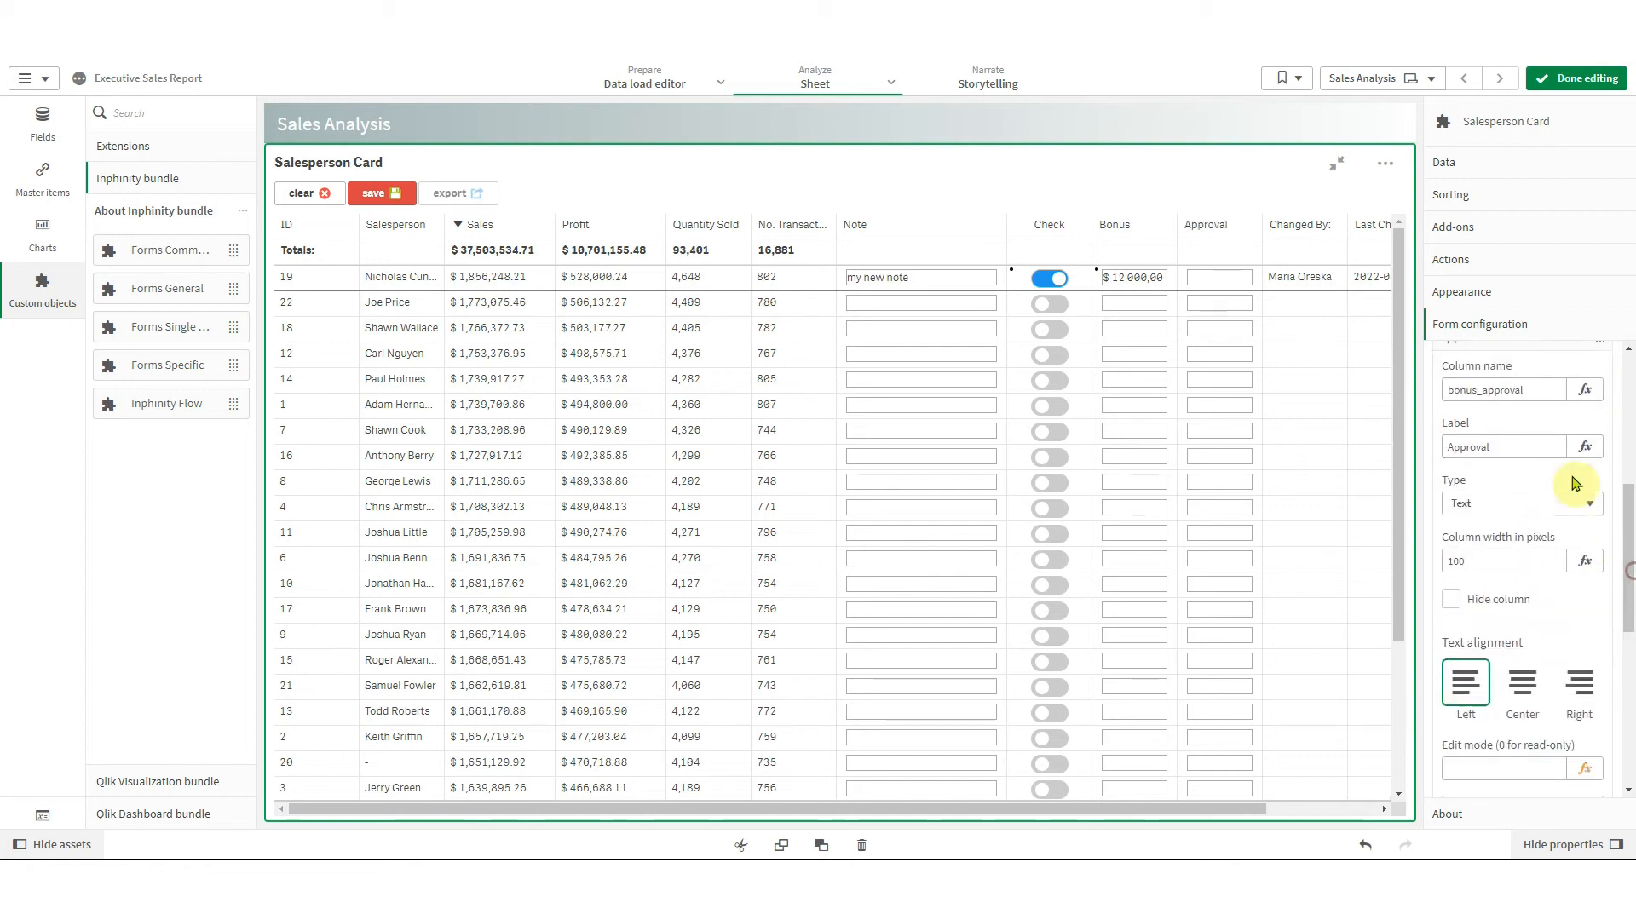
# Change the Approval field's type to Traffic light and center its alignment
pyautogui.click(1493, 510)
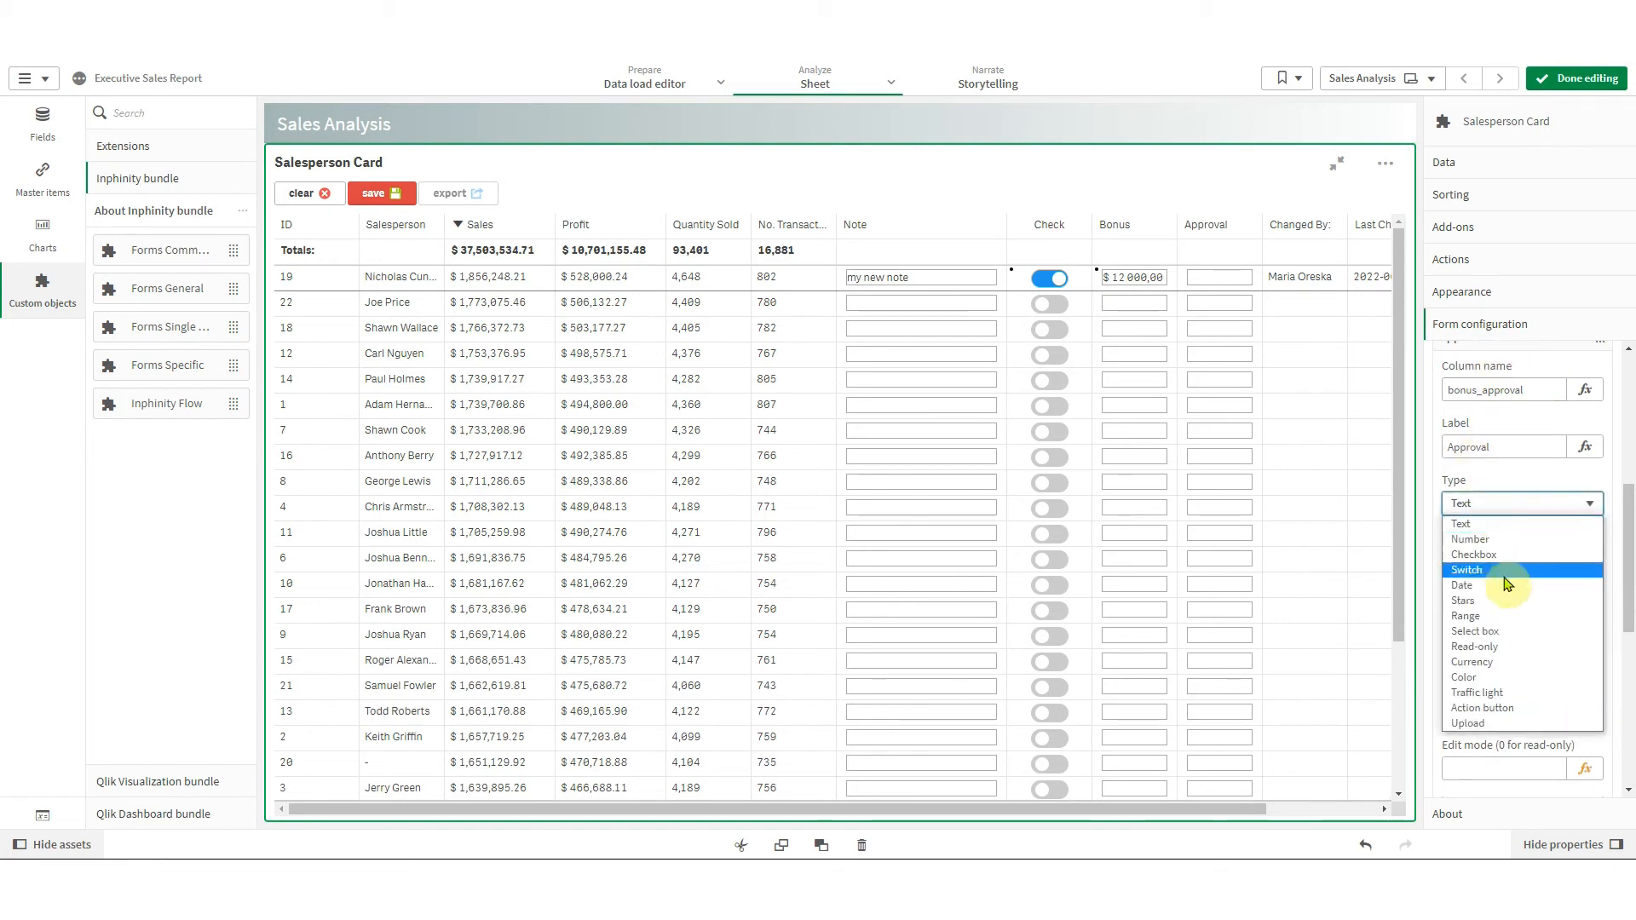
pyautogui.click(1500, 695)
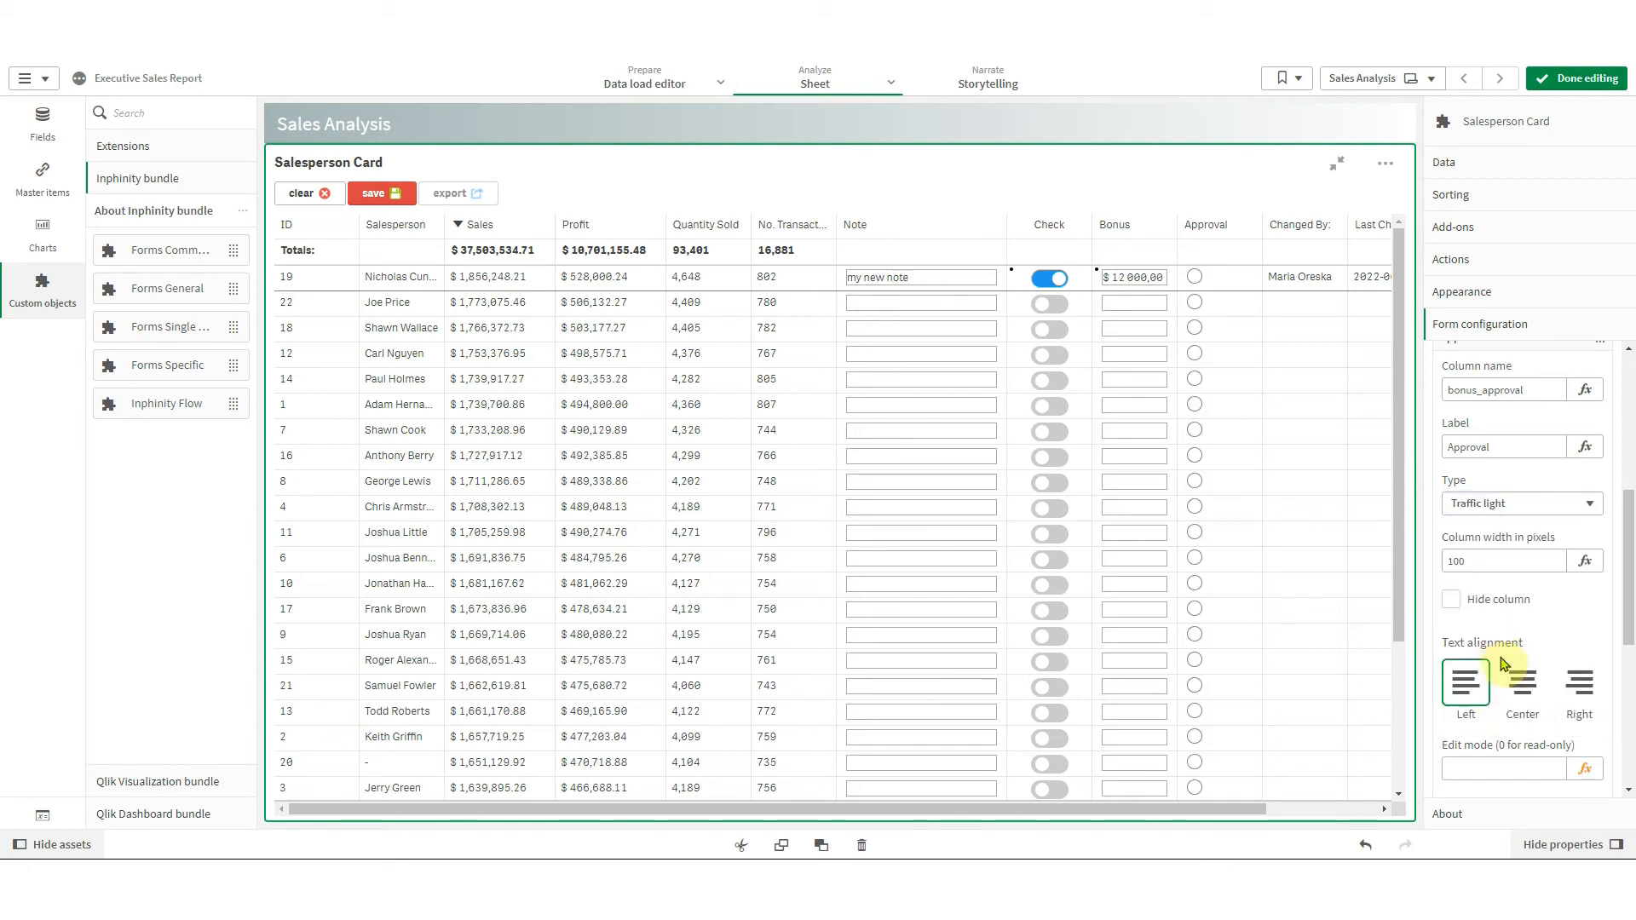
pyautogui.click(1501, 695)
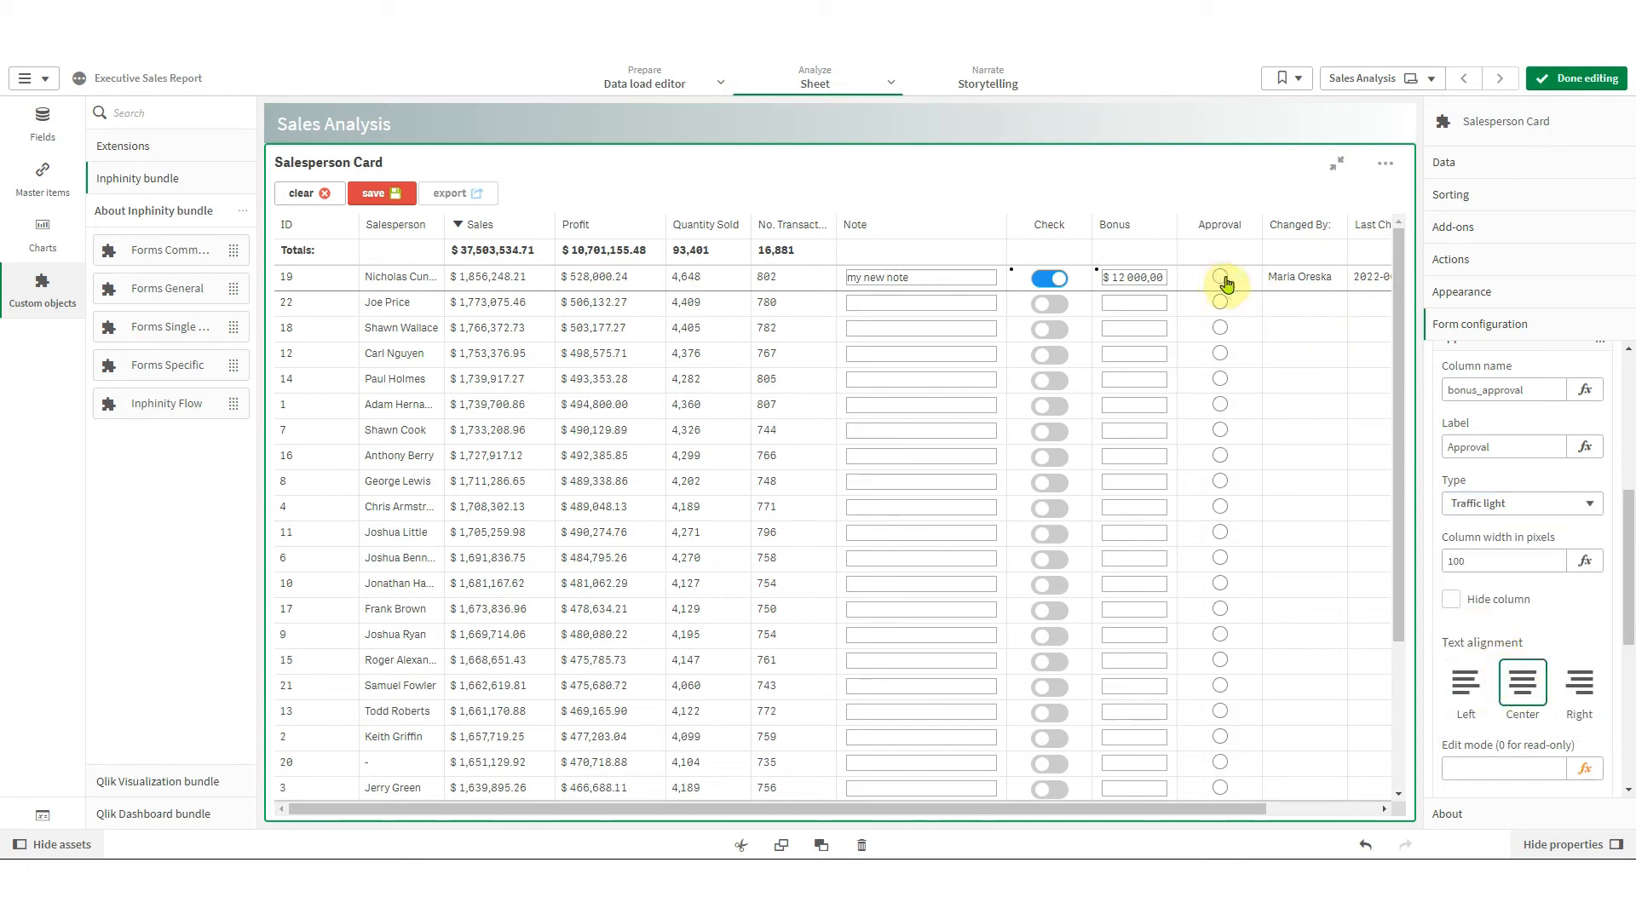
# Cycle the Approval traffic light in the row with ID 19 through its colors and leave it green
pyautogui.click(1221, 277)
pyautogui.click(1222, 277)
pyautogui.click(1222, 278)
pyautogui.click(1222, 277)
pyautogui.click(1222, 277)
pyautogui.click(1222, 278)
# Set the Approval column's width to 80 pixels and collapse the field's settings
pyautogui.moveTo(1467, 562); pyautogui.dragTo(1415, 565)
pyautogui.write('80')
pyautogui.press('Return')
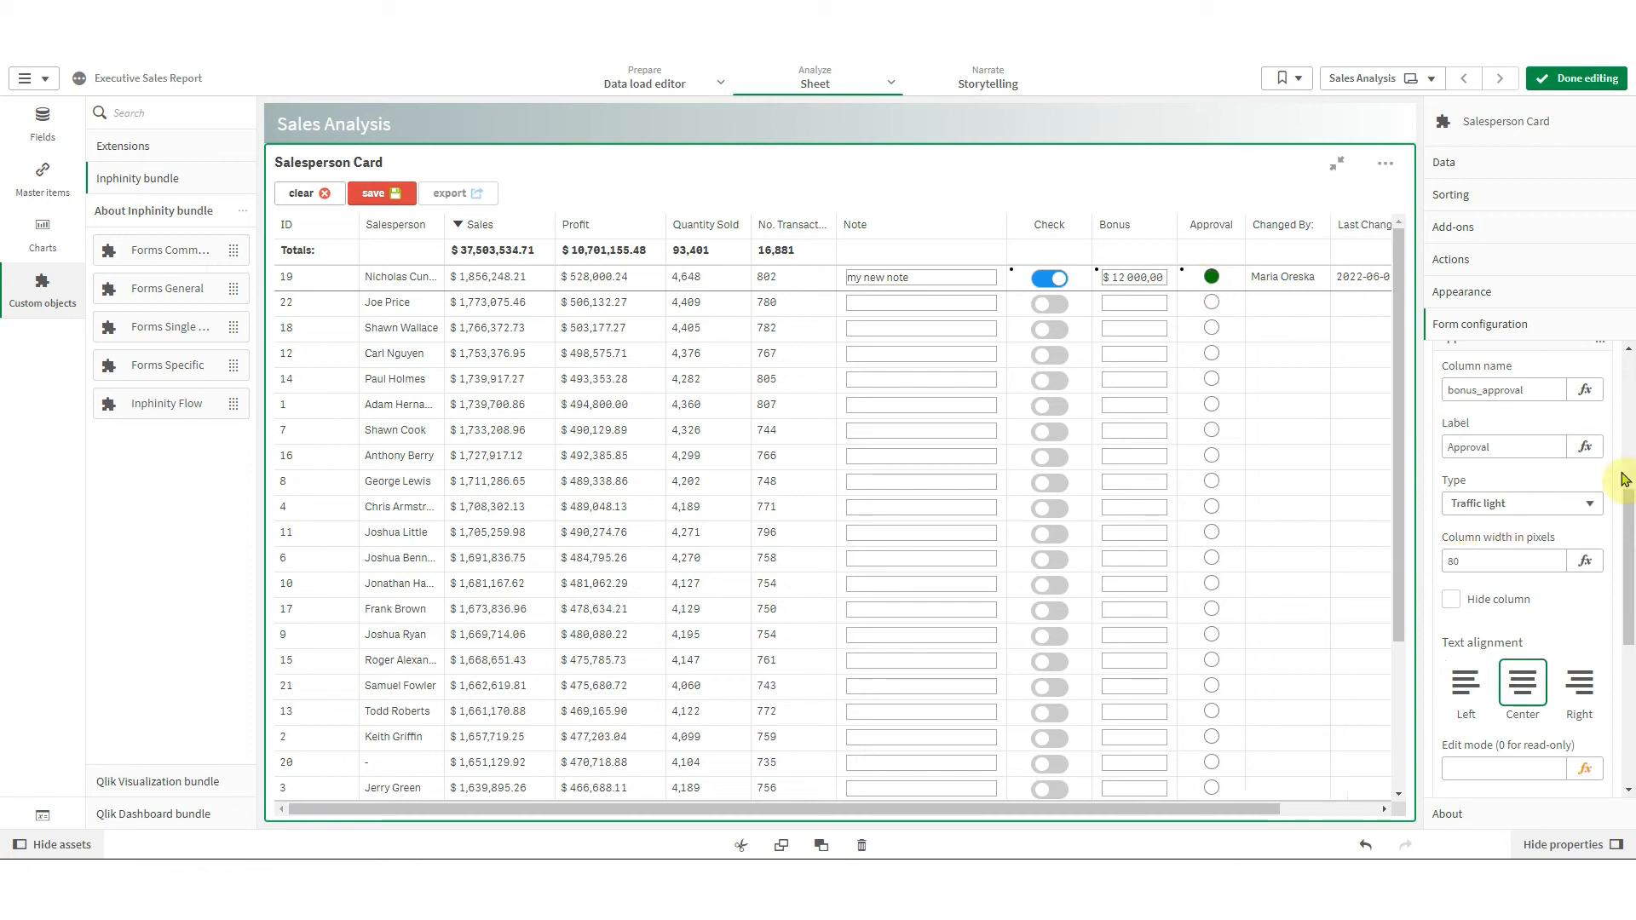
pyautogui.scroll(1, 1513, 519)
pyautogui.scroll(1, 1512, 520)
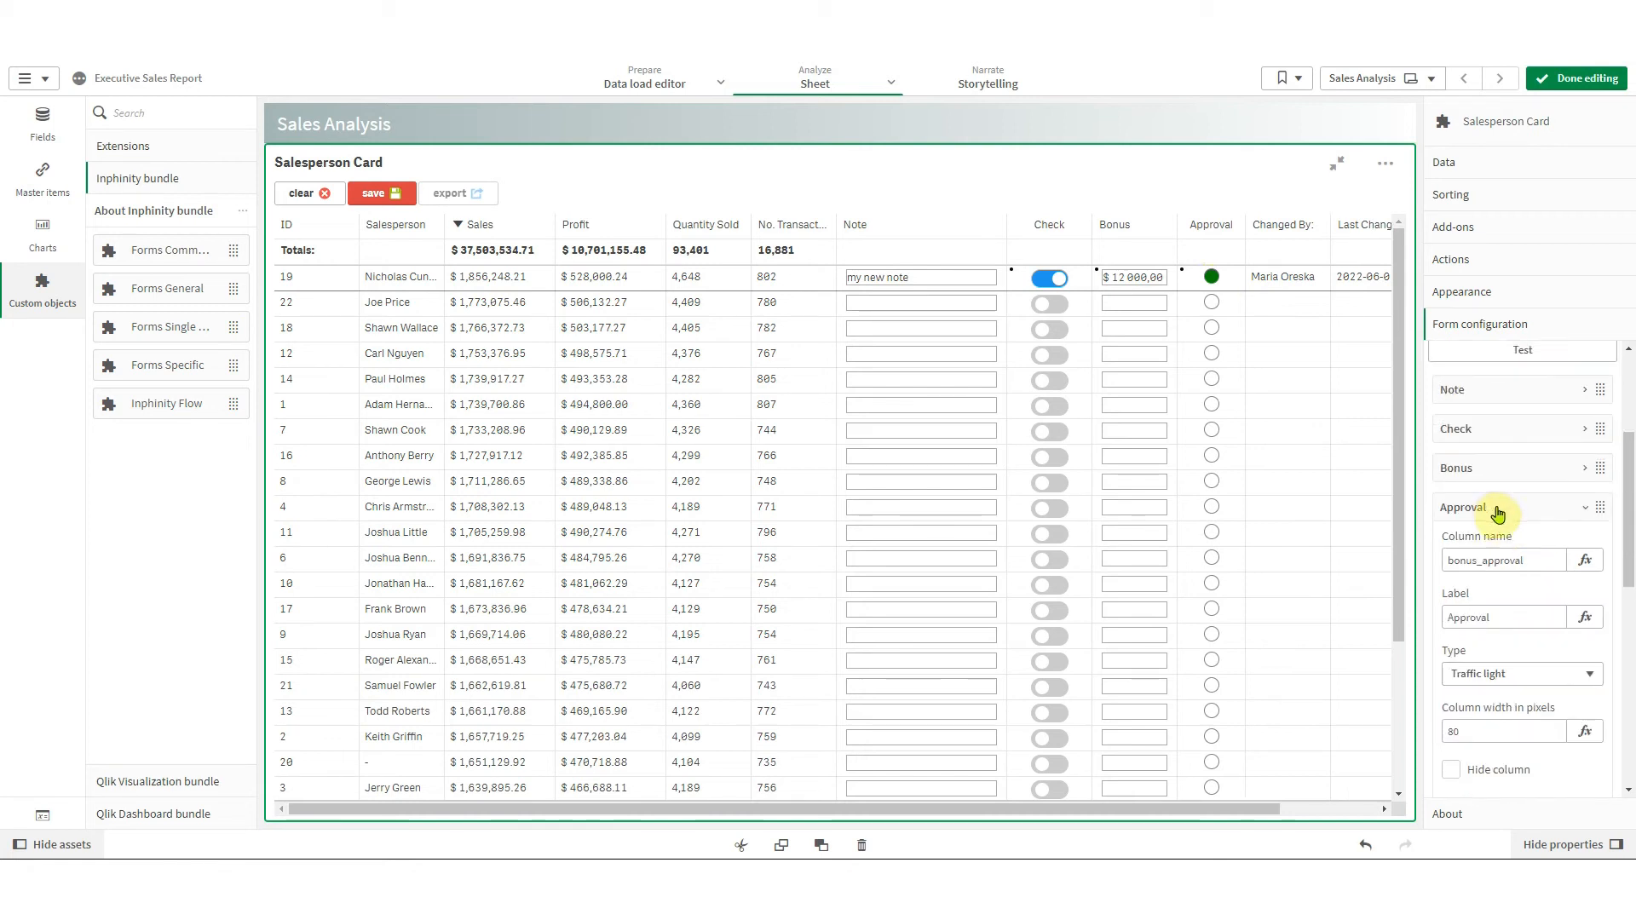
pyautogui.click(1495, 511)
# Add a fifth form field with the column name performance and the label Performance
pyautogui.click(1509, 761)
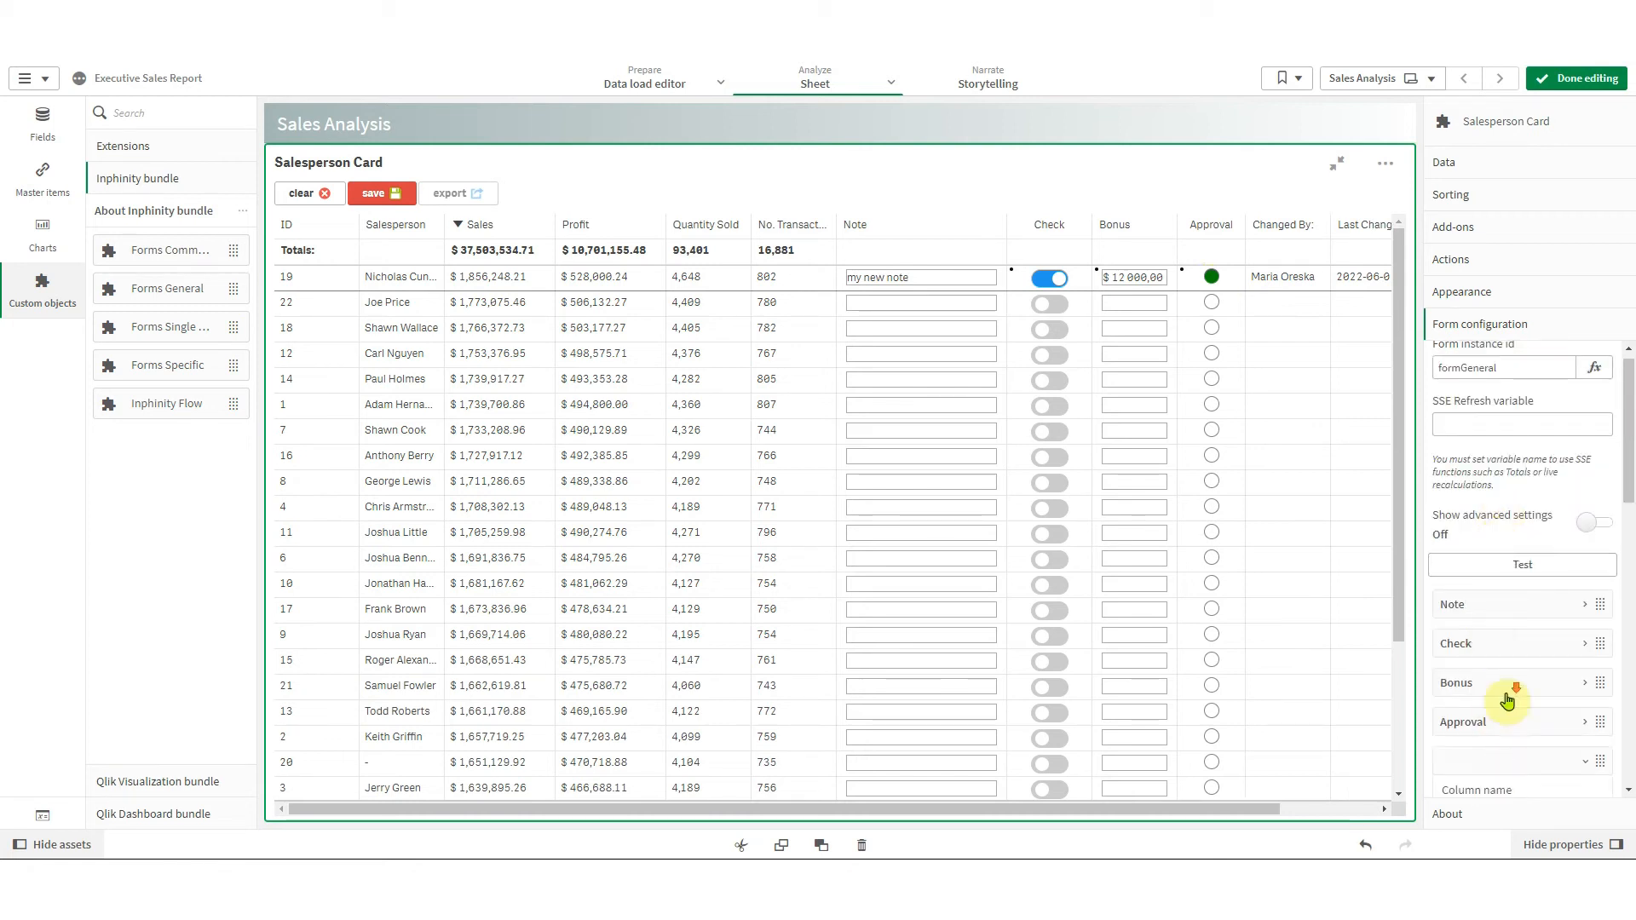
pyautogui.scroll(-3, 1501, 712)
pyautogui.scroll(-1, 1622, 458)
pyautogui.click(1493, 470)
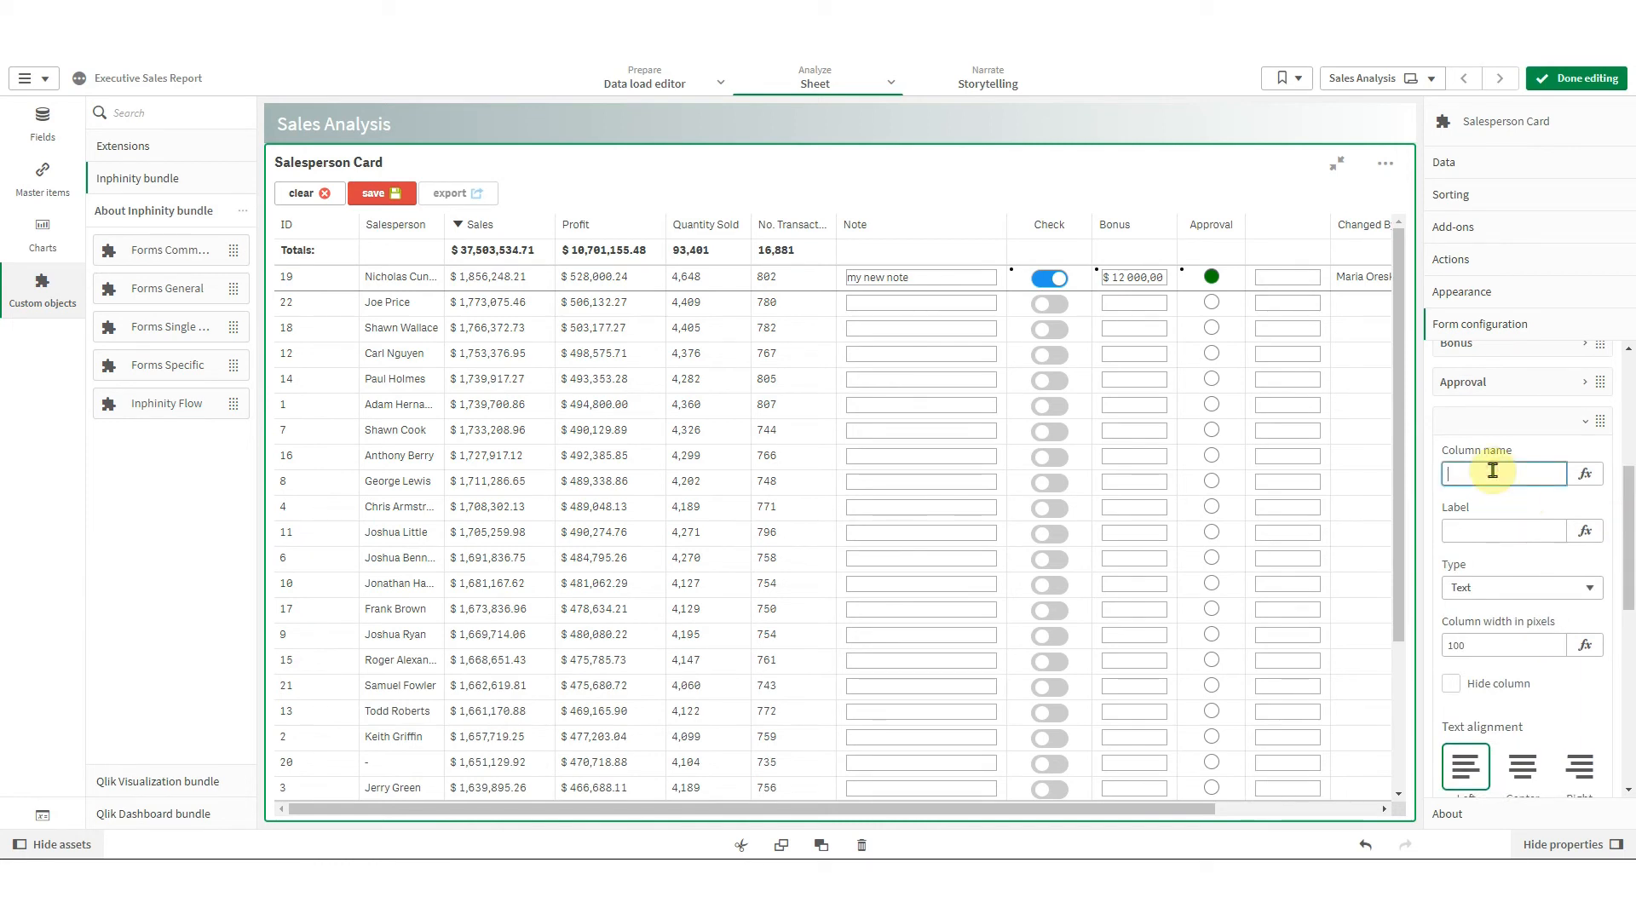
pyautogui.write('performance')
pyautogui.click(1490, 530)
pyautogui.write('Performance')
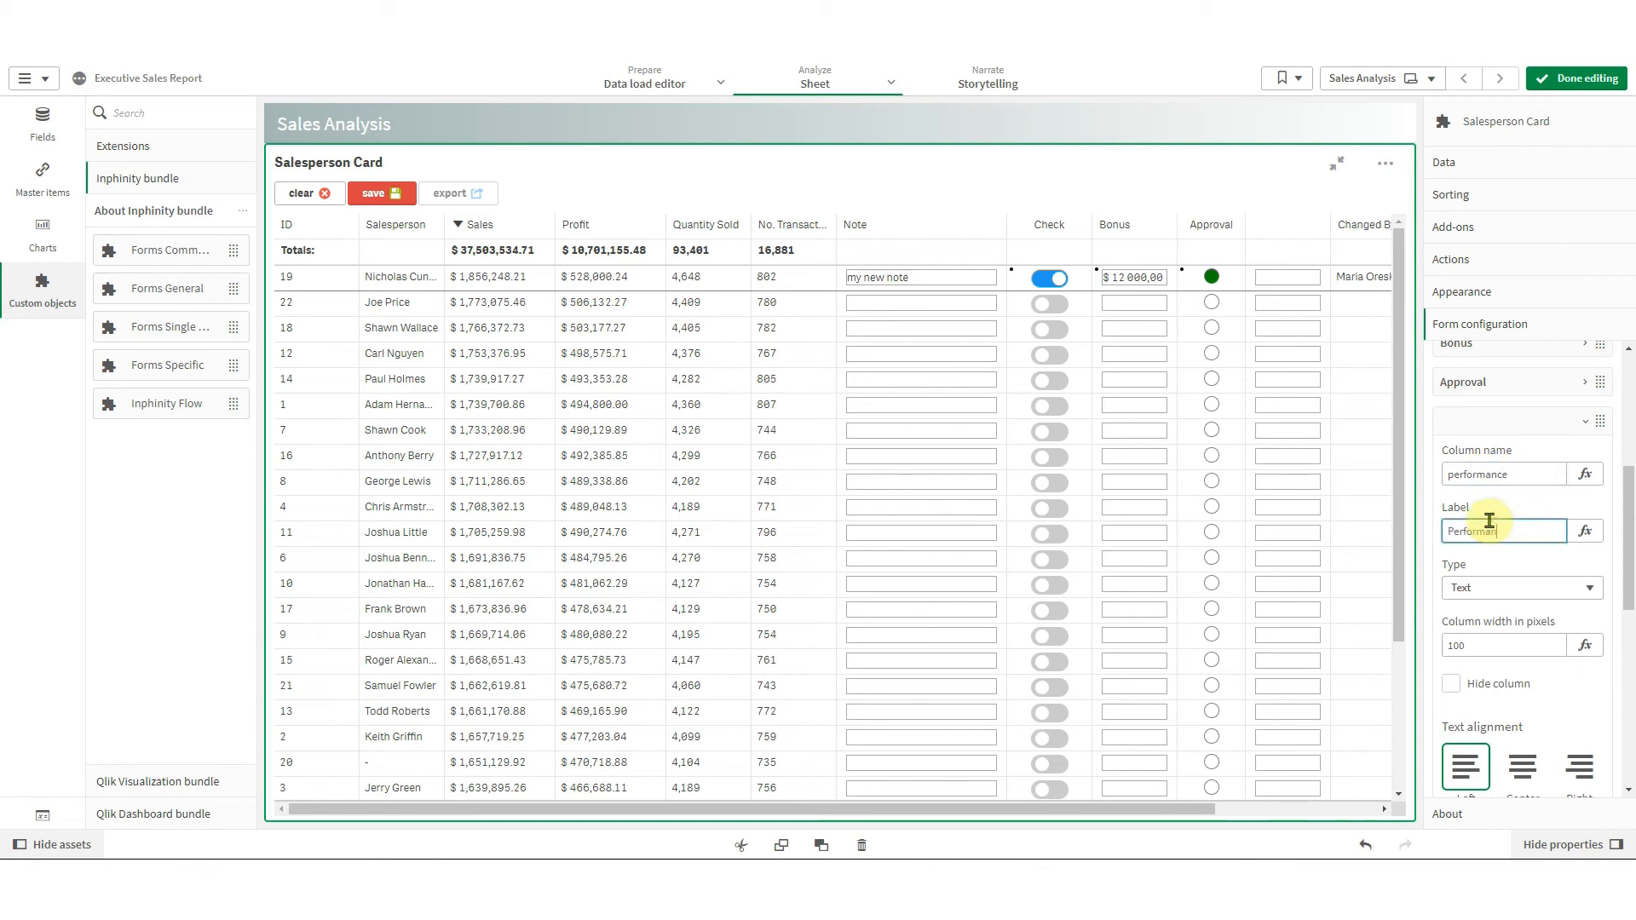
# Change the Performance field's type to Stars with 4 stars in yellow (#ecc43d)
pyautogui.click(1493, 585)
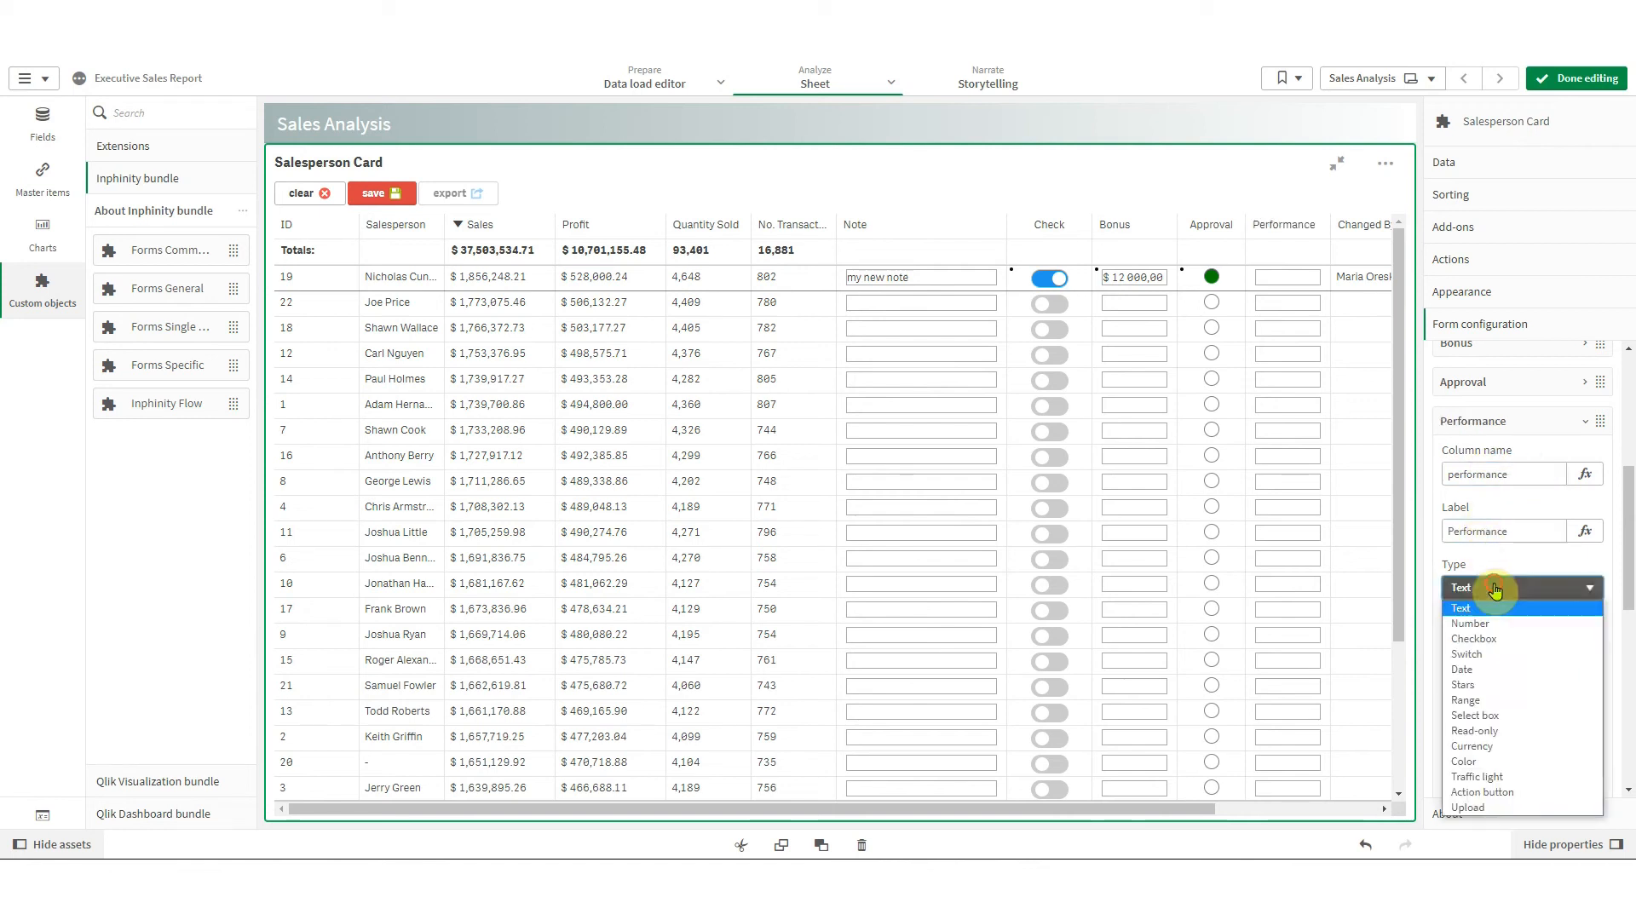
pyautogui.click(1506, 690)
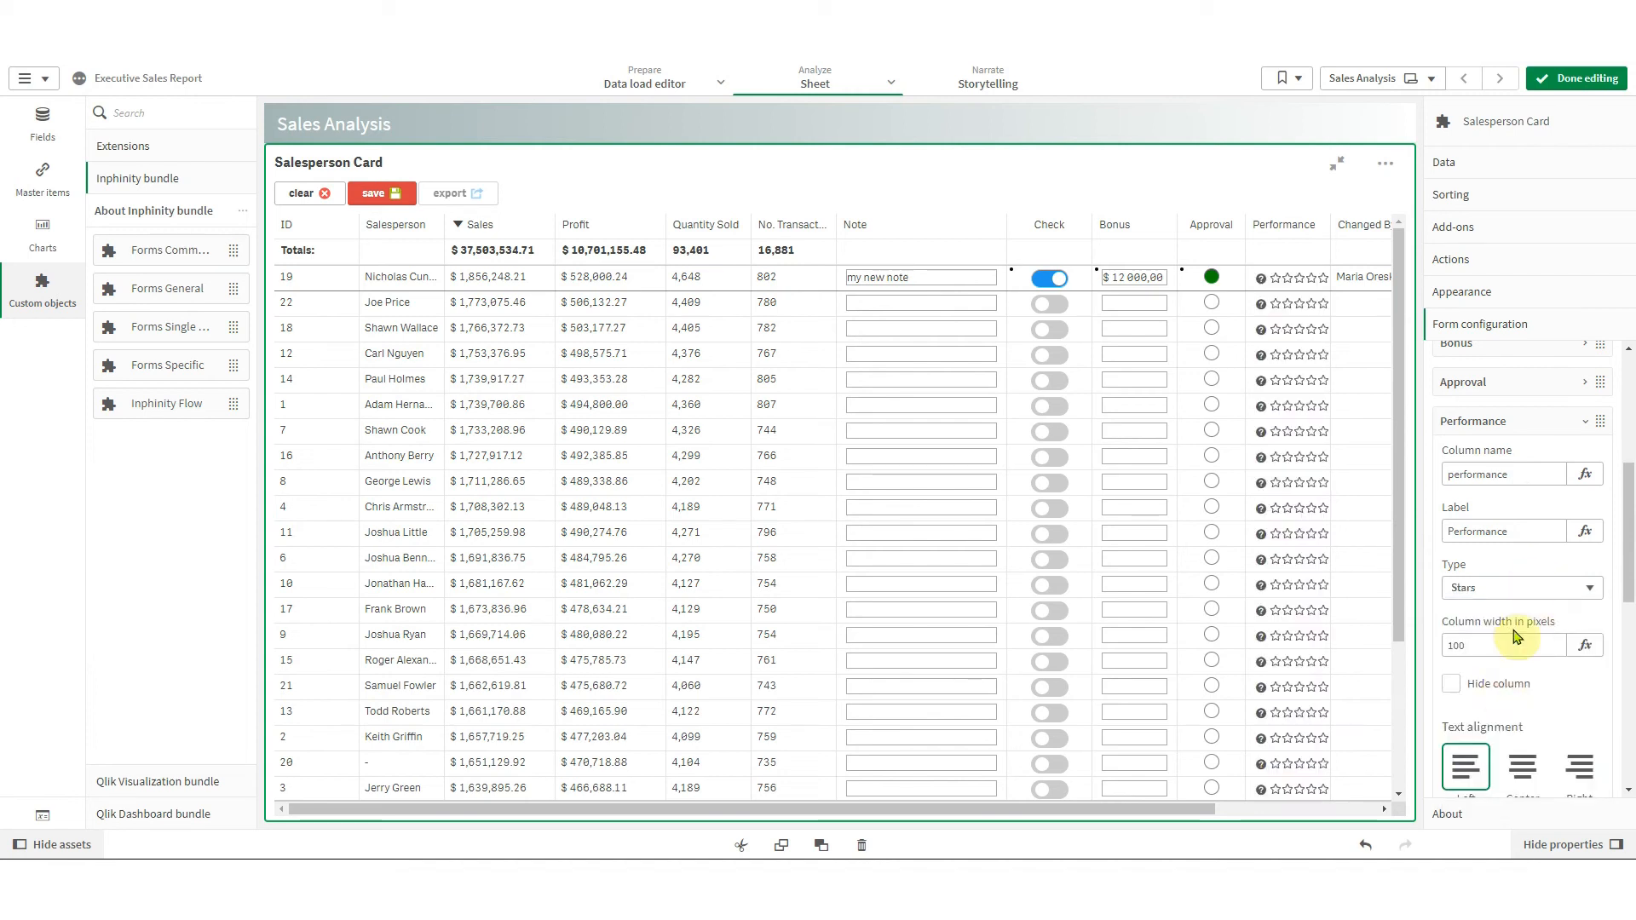
pyautogui.scroll(-2, 1517, 634)
pyautogui.moveTo(1473, 682); pyautogui.dragTo(1426, 683)
pyautogui.write('4')
pyautogui.press('Return')
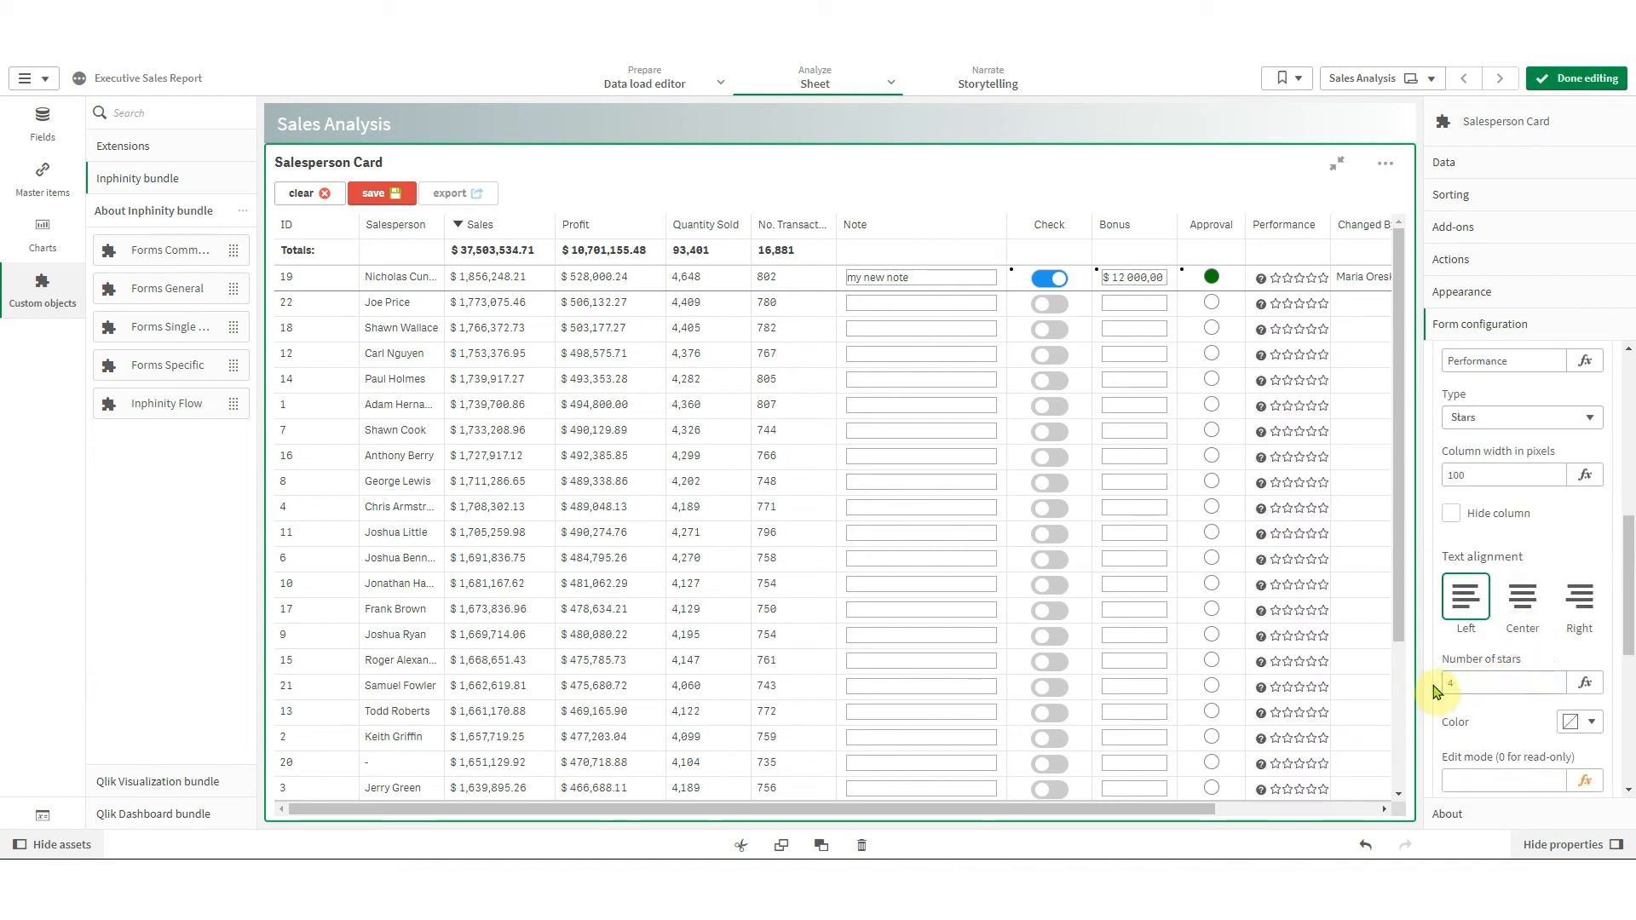
pyautogui.click(1578, 722)
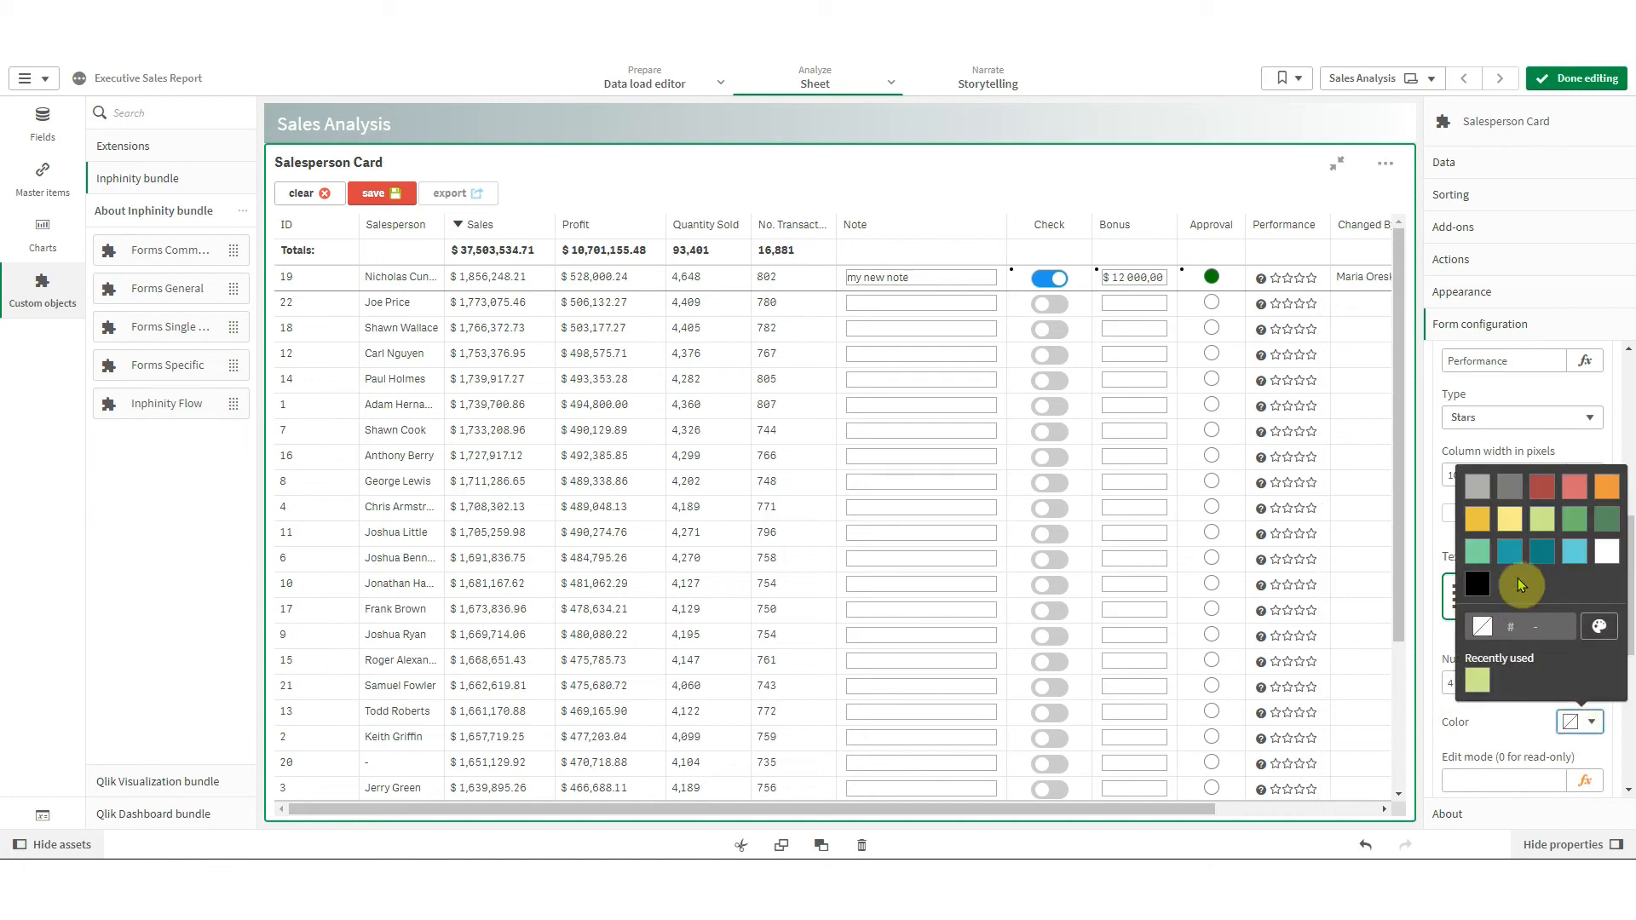
pyautogui.click(1478, 518)
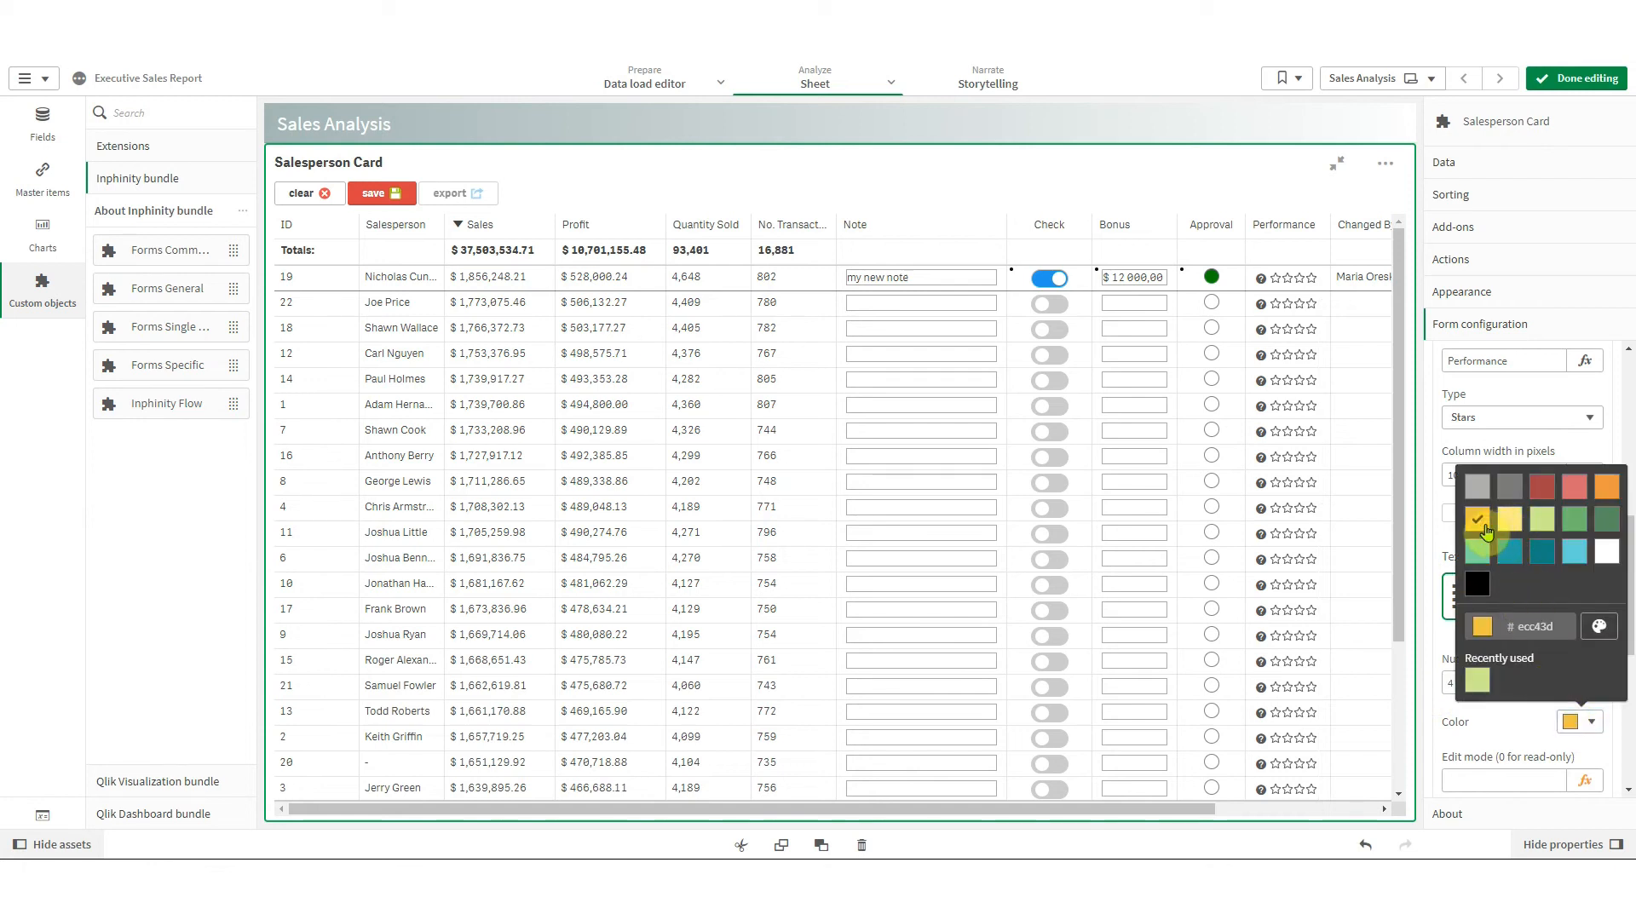
pyautogui.click(1538, 750)
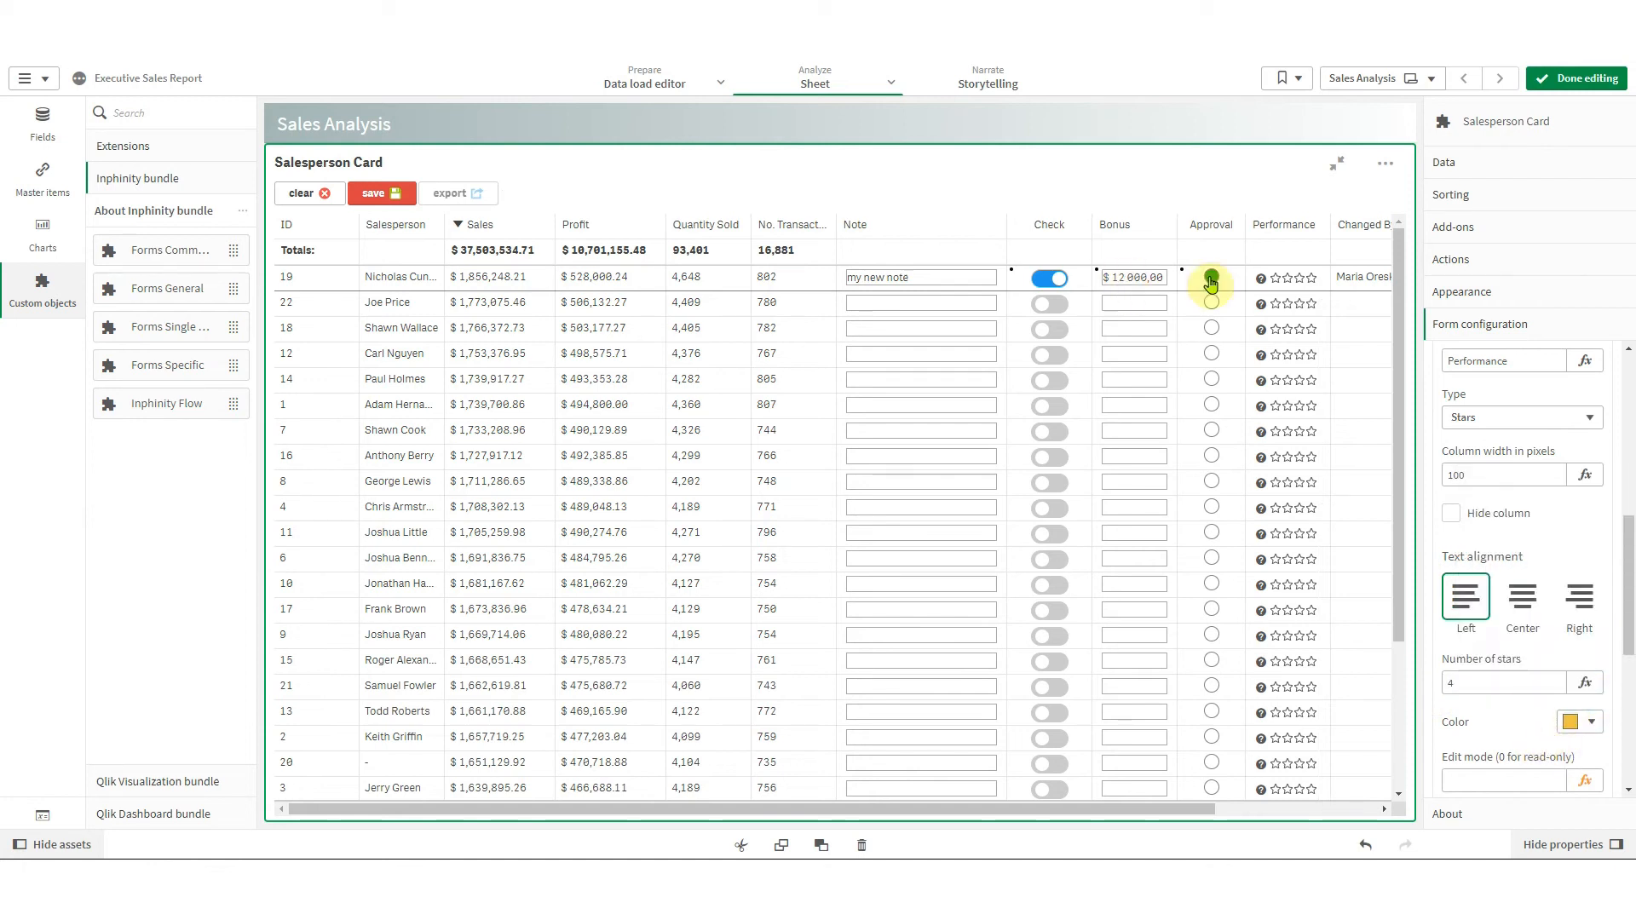
# Rate the performance in the row with ID 19 with three stars and collapse the Performance field's settings
pyautogui.click(1300, 280)
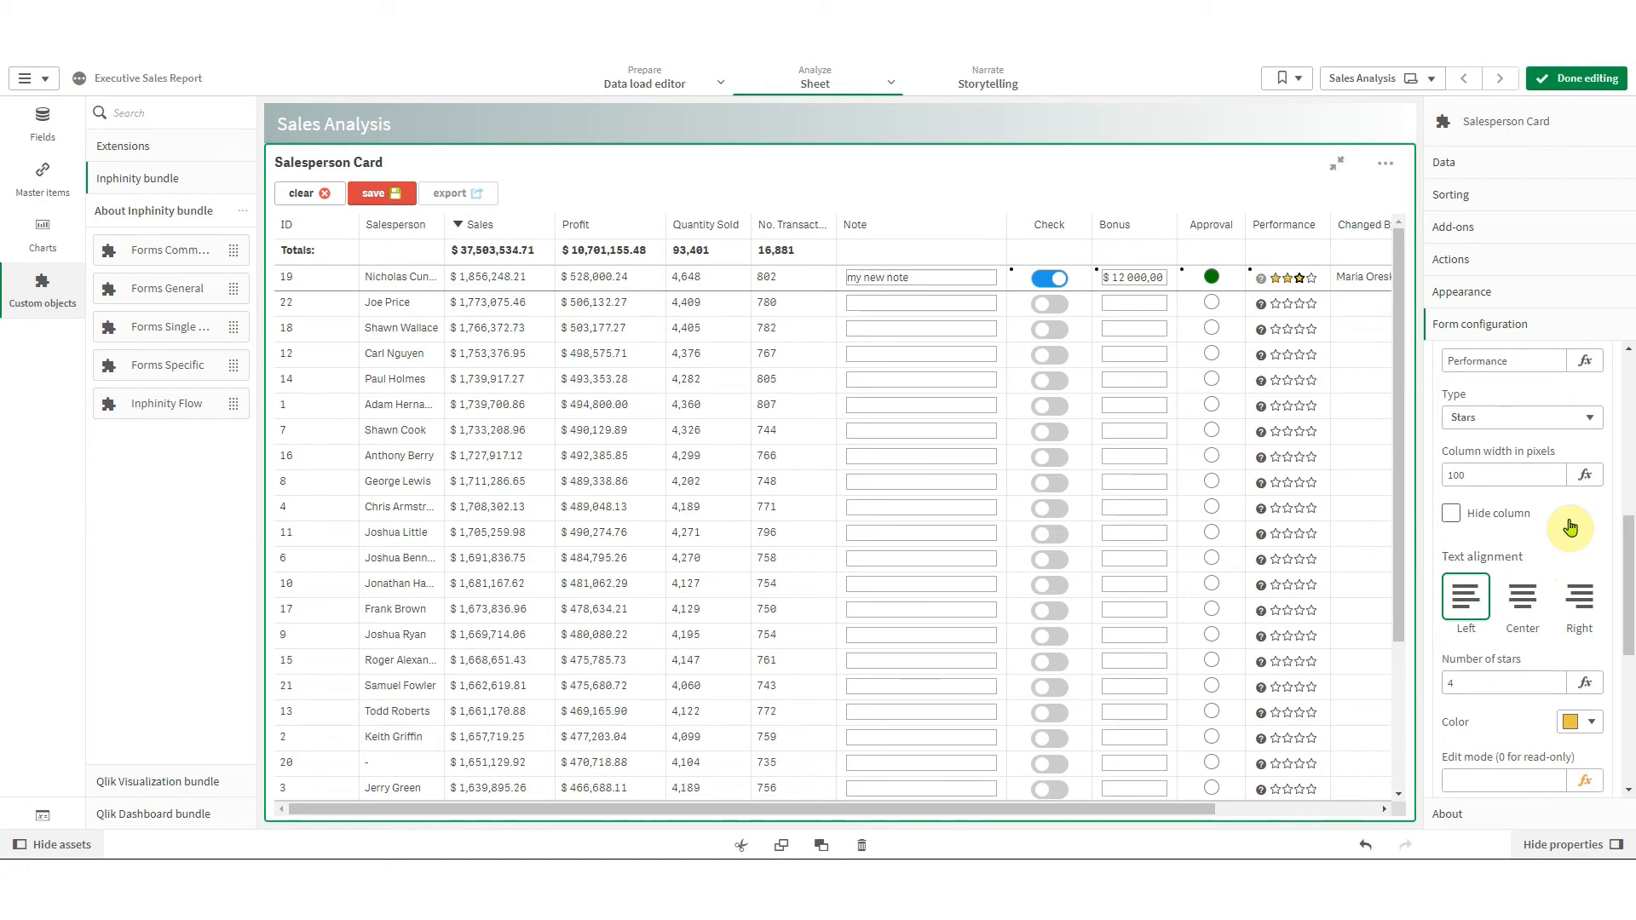
pyautogui.moveTo(1624, 554); pyautogui.dragTo(1624, 460)
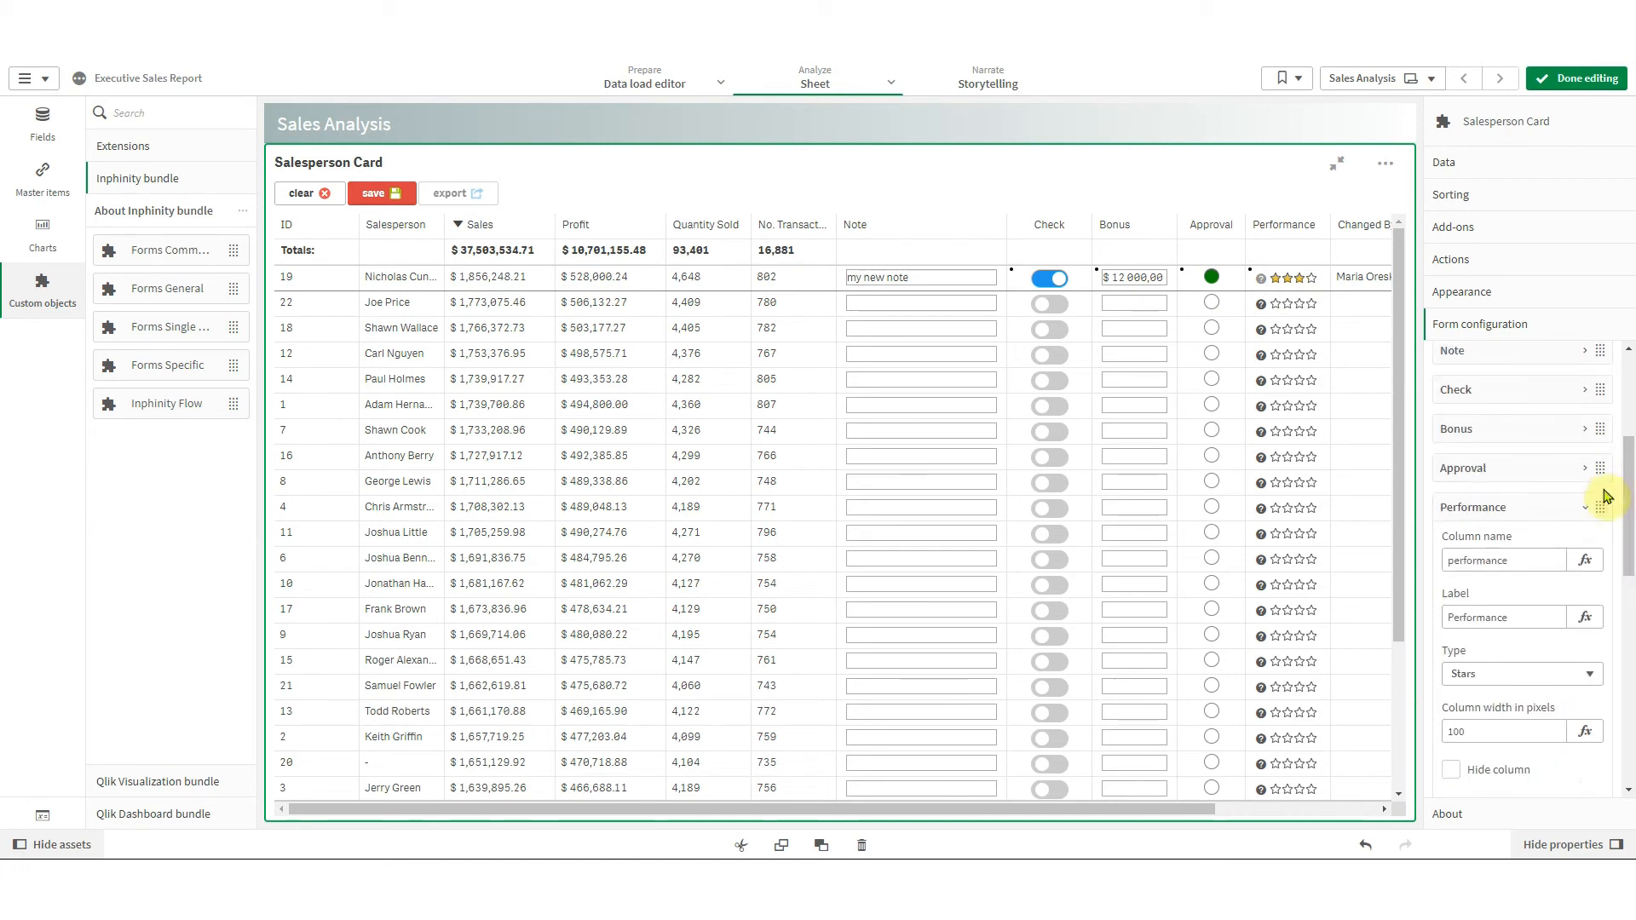
pyautogui.click(1529, 521)
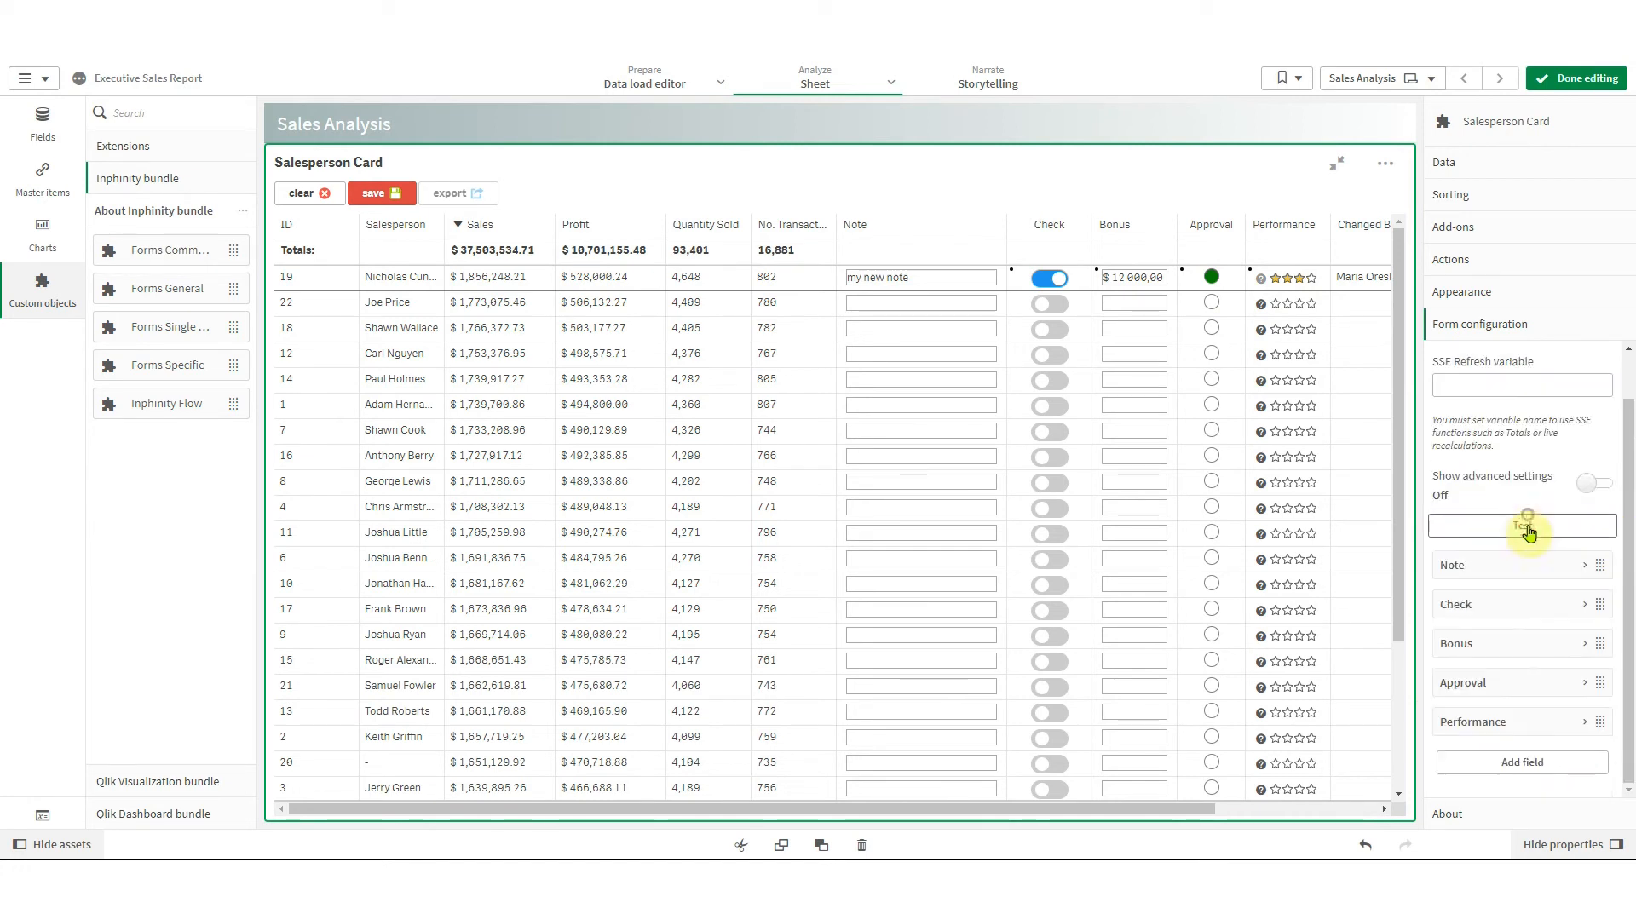
# Add a sixth form field with the column name review_date and the label Review Date
pyautogui.click(1521, 758)
pyautogui.moveTo(1632, 490); pyautogui.dragTo(1618, 556)
pyautogui.click(1479, 523)
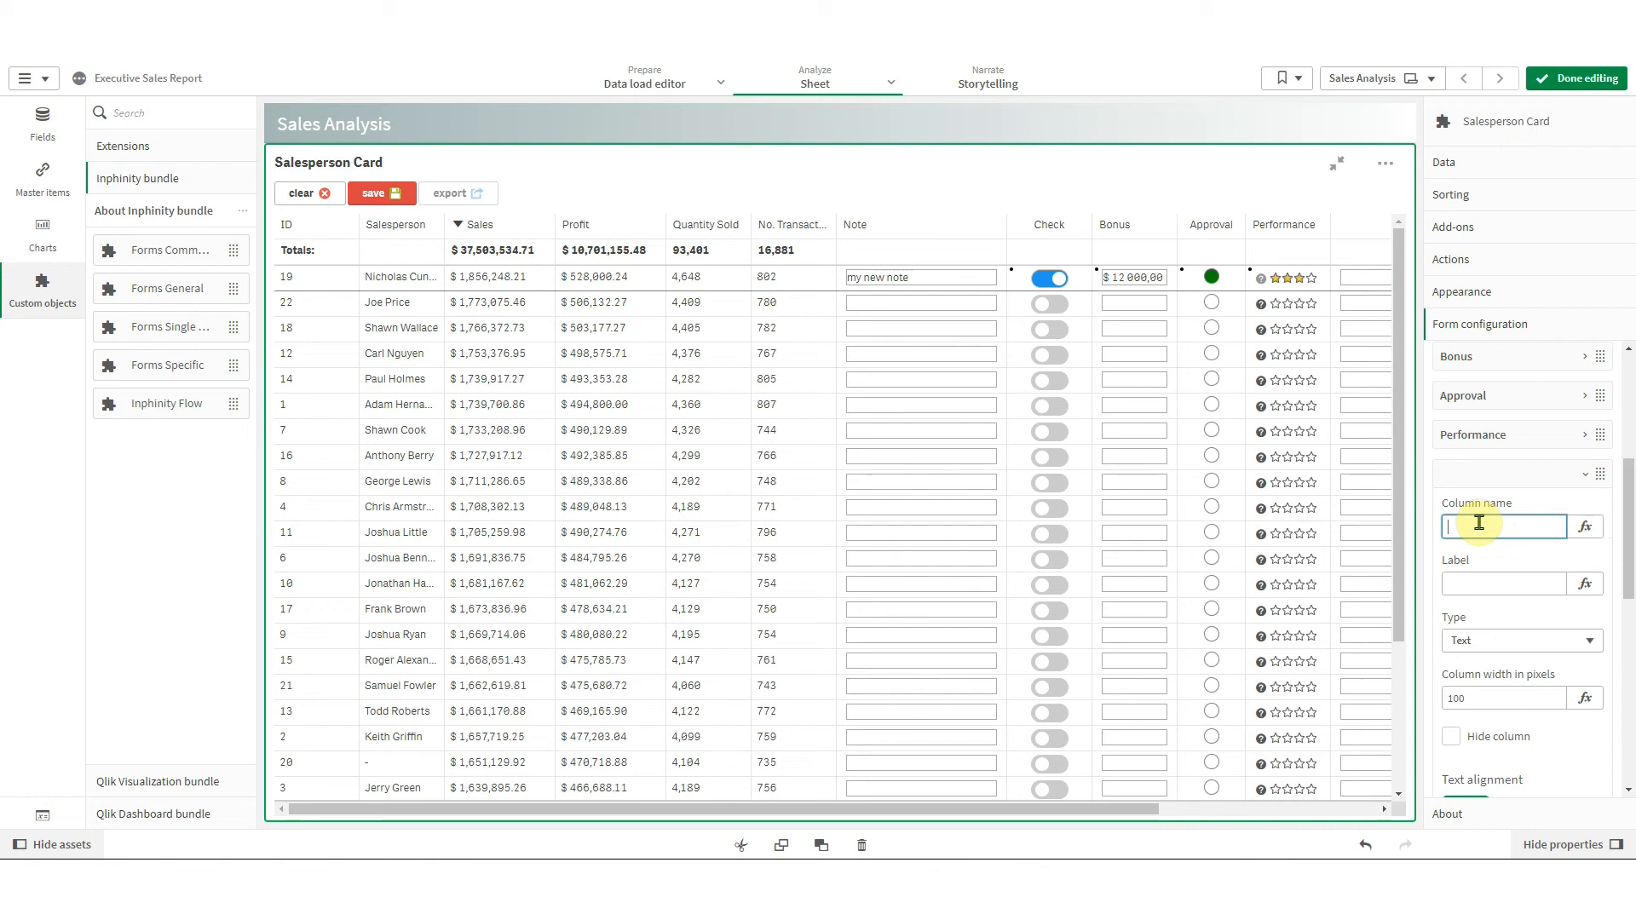
pyautogui.write('review_date')
pyautogui.click(1508, 585)
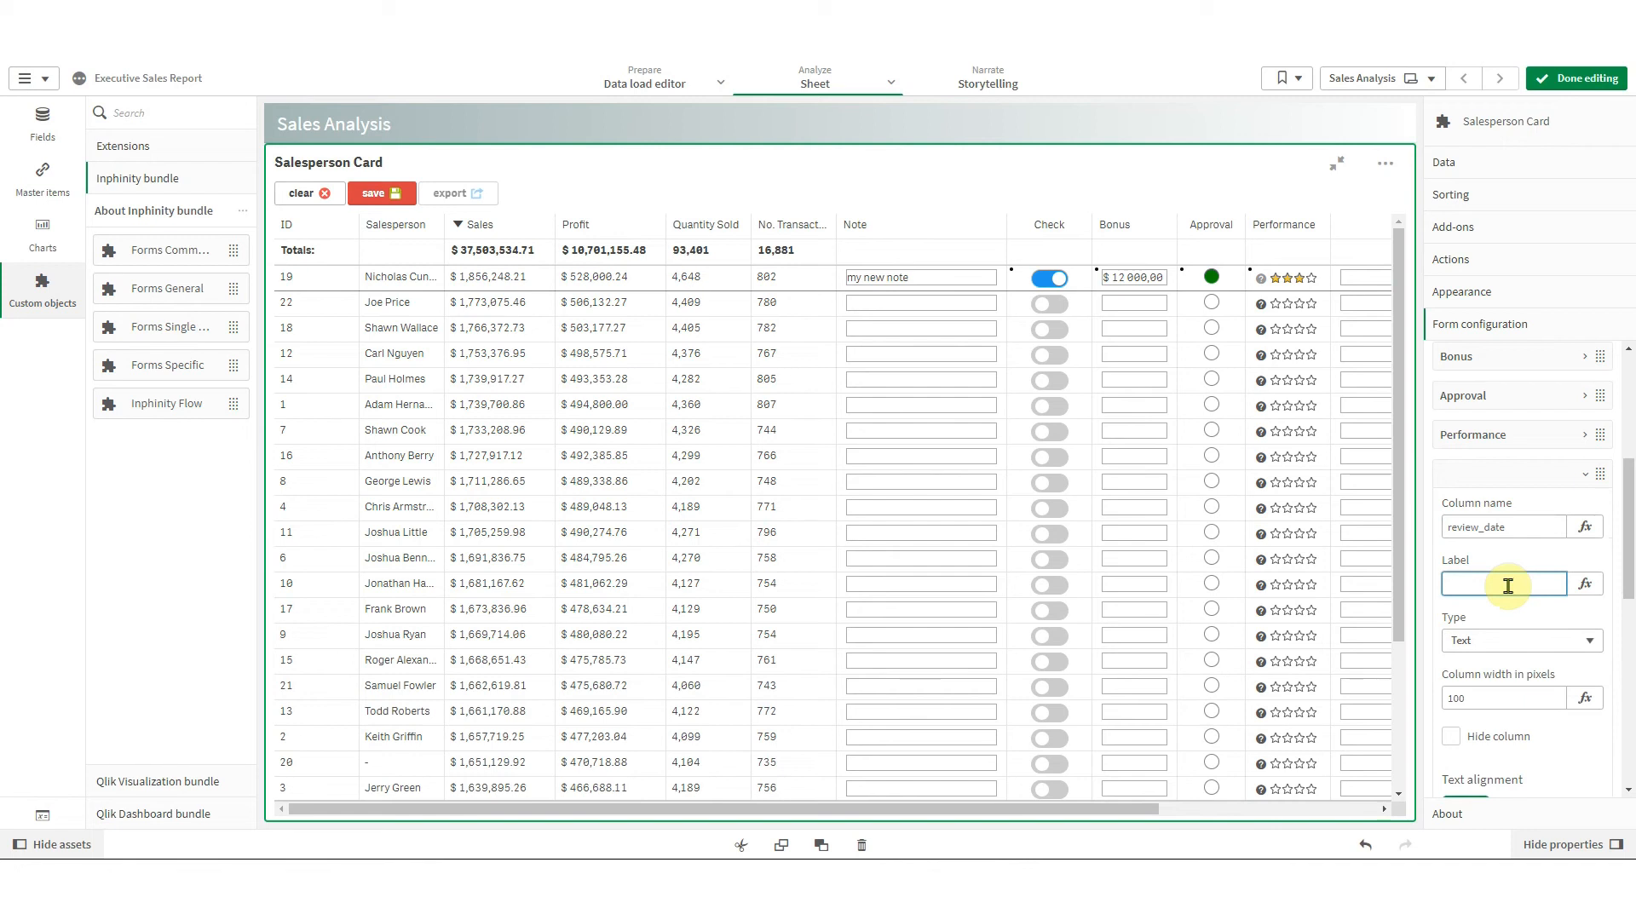
pyautogui.write('Review Date')
# Change the Review Date field's type to Date, set its column width to 160 pixels, and collapse its settings
pyautogui.click(1476, 641)
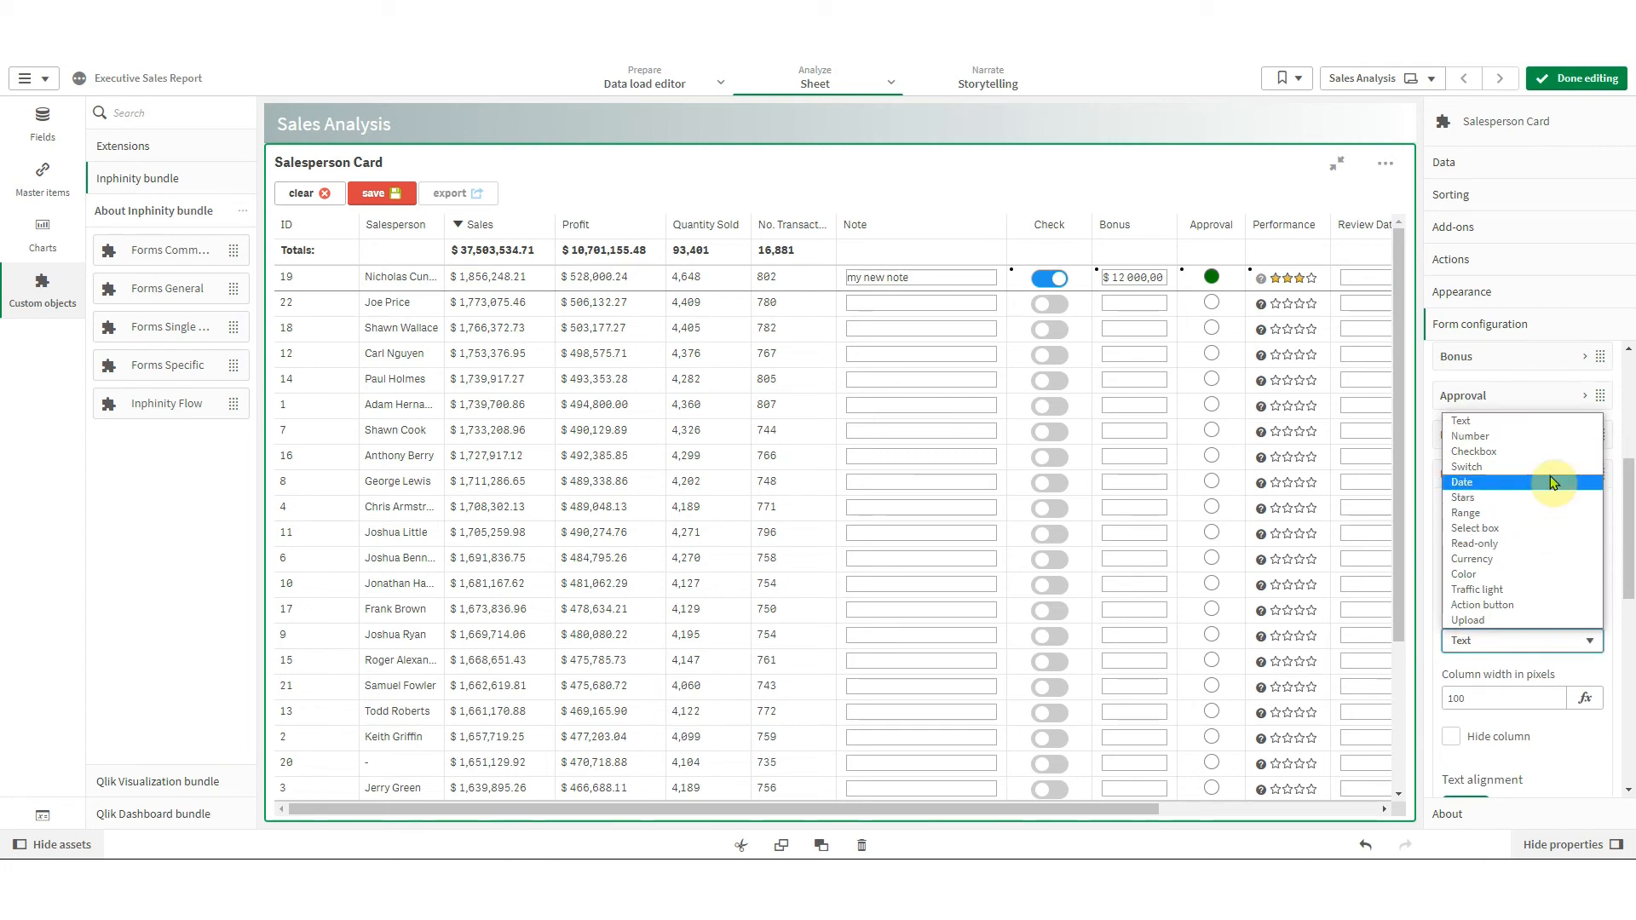
pyautogui.click(1483, 482)
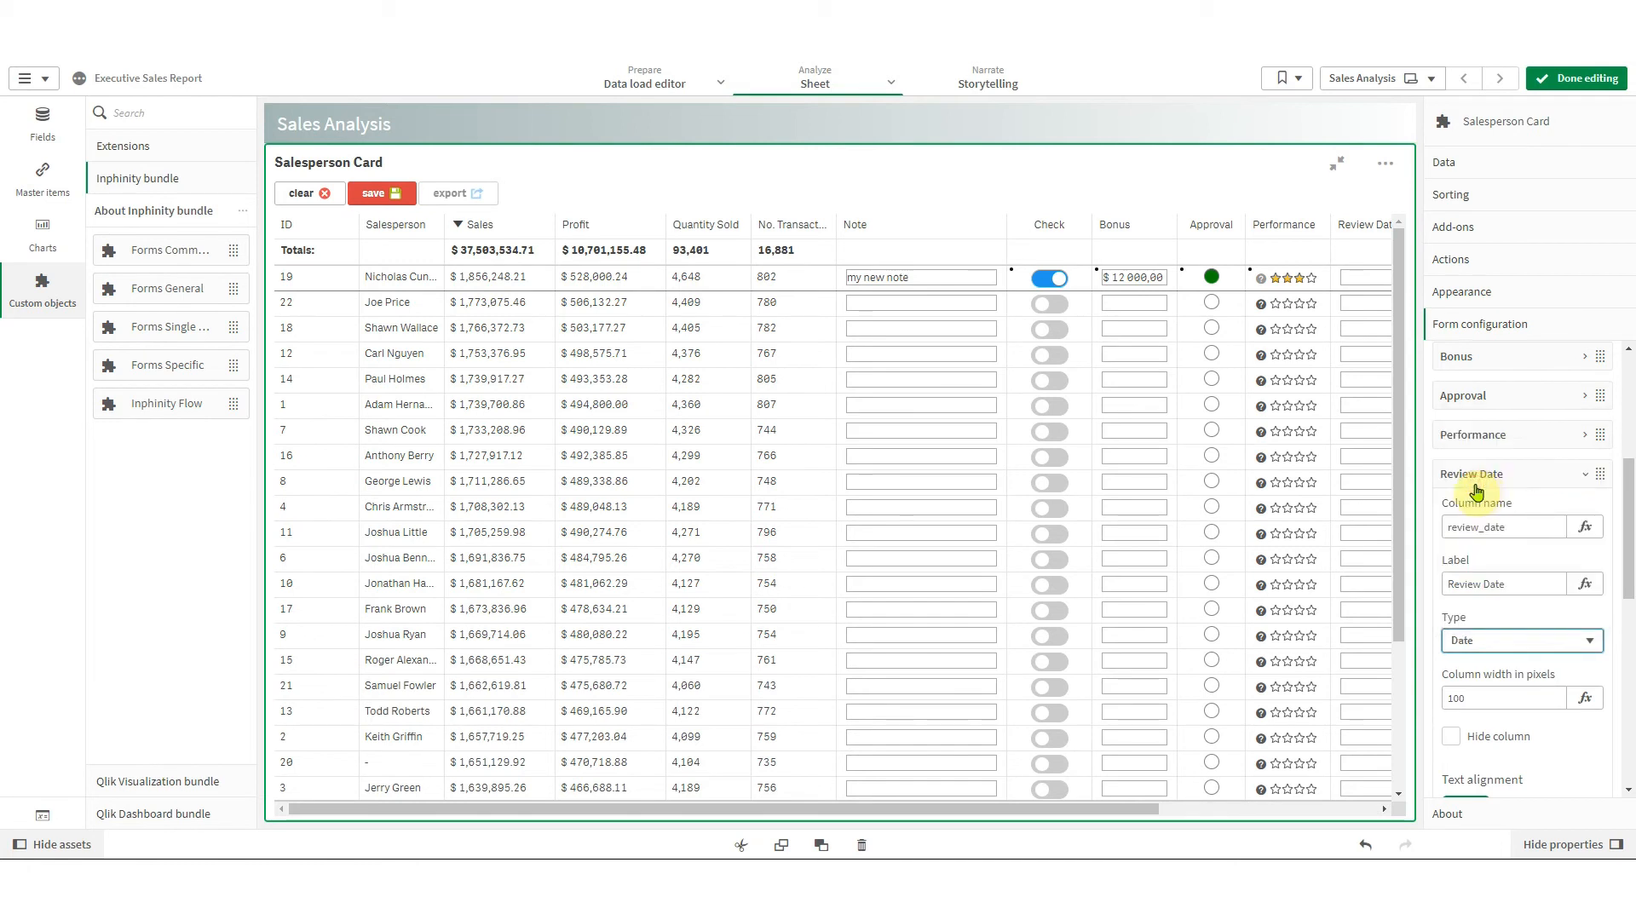
pyautogui.doubleClick(1456, 700)
pyautogui.write('160')
pyautogui.click(1551, 675)
pyautogui.click(1498, 473)
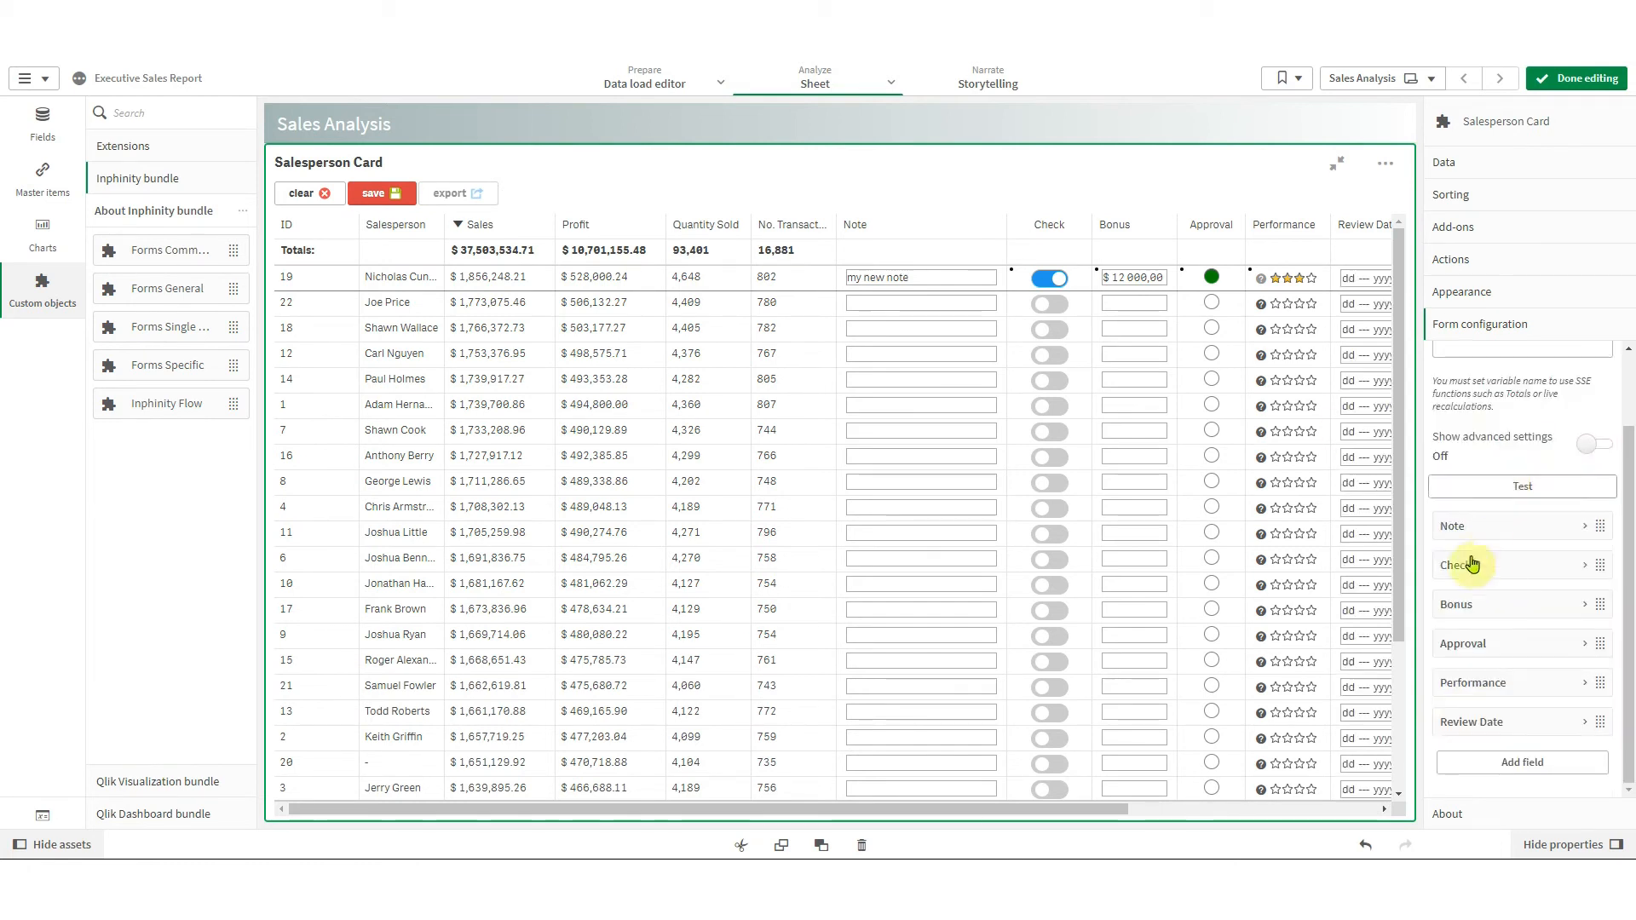
# Reorder the form fields so that Review Date follows Check and Note comes last, after Performance
pyautogui.moveTo(1523, 722); pyautogui.dragTo(1517, 566)
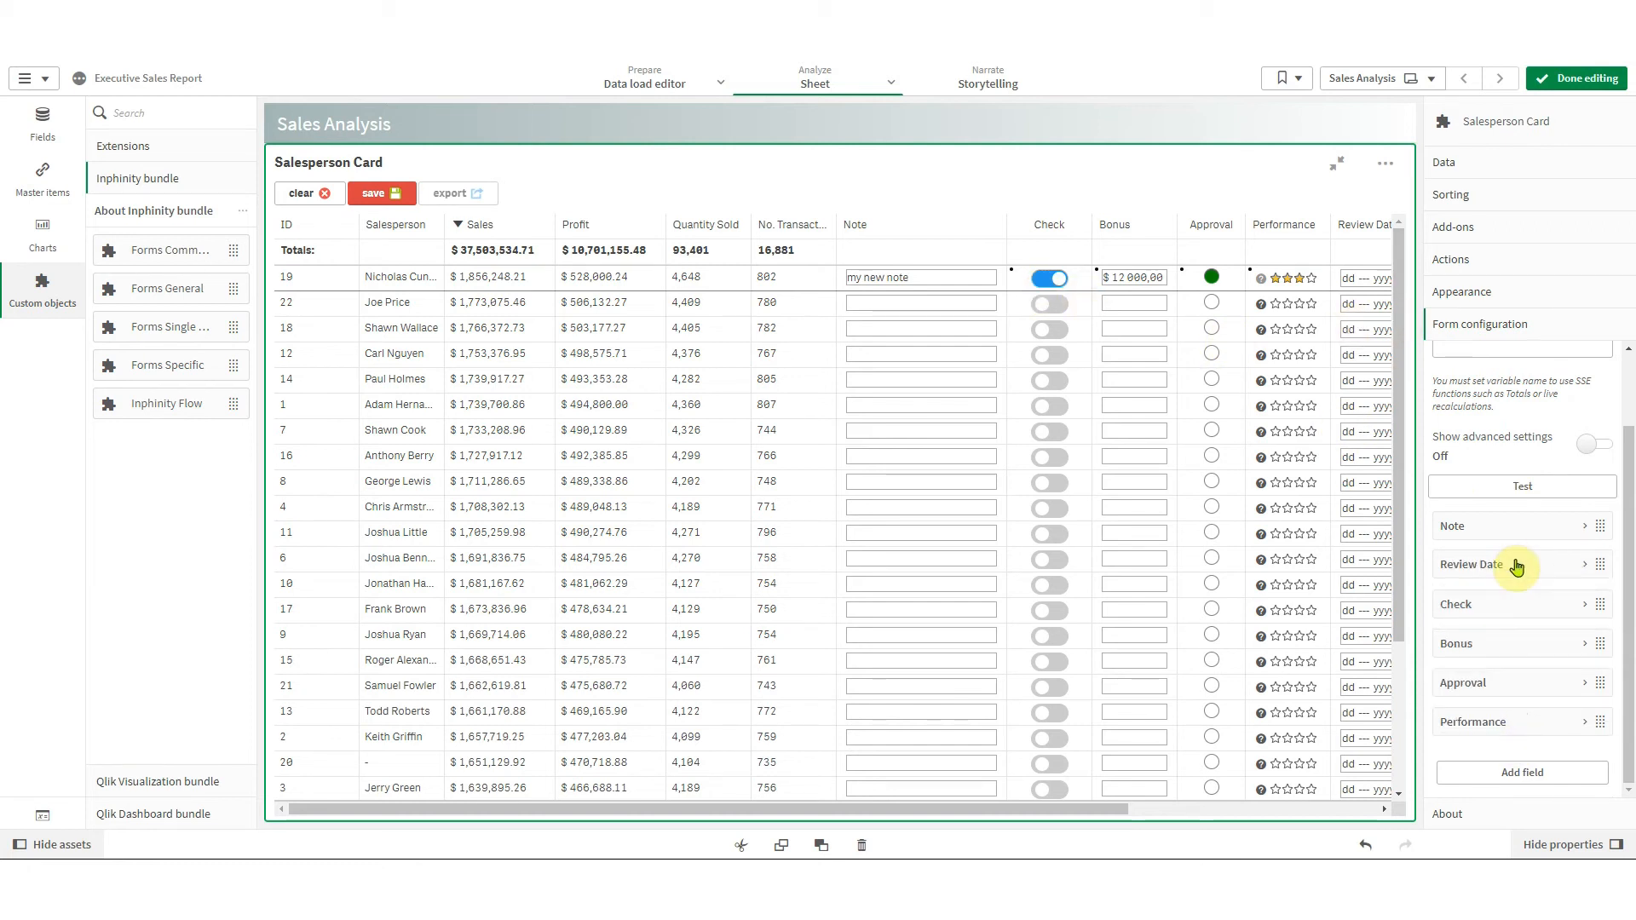
pyautogui.moveTo(1497, 566); pyautogui.dragTo(1507, 607)
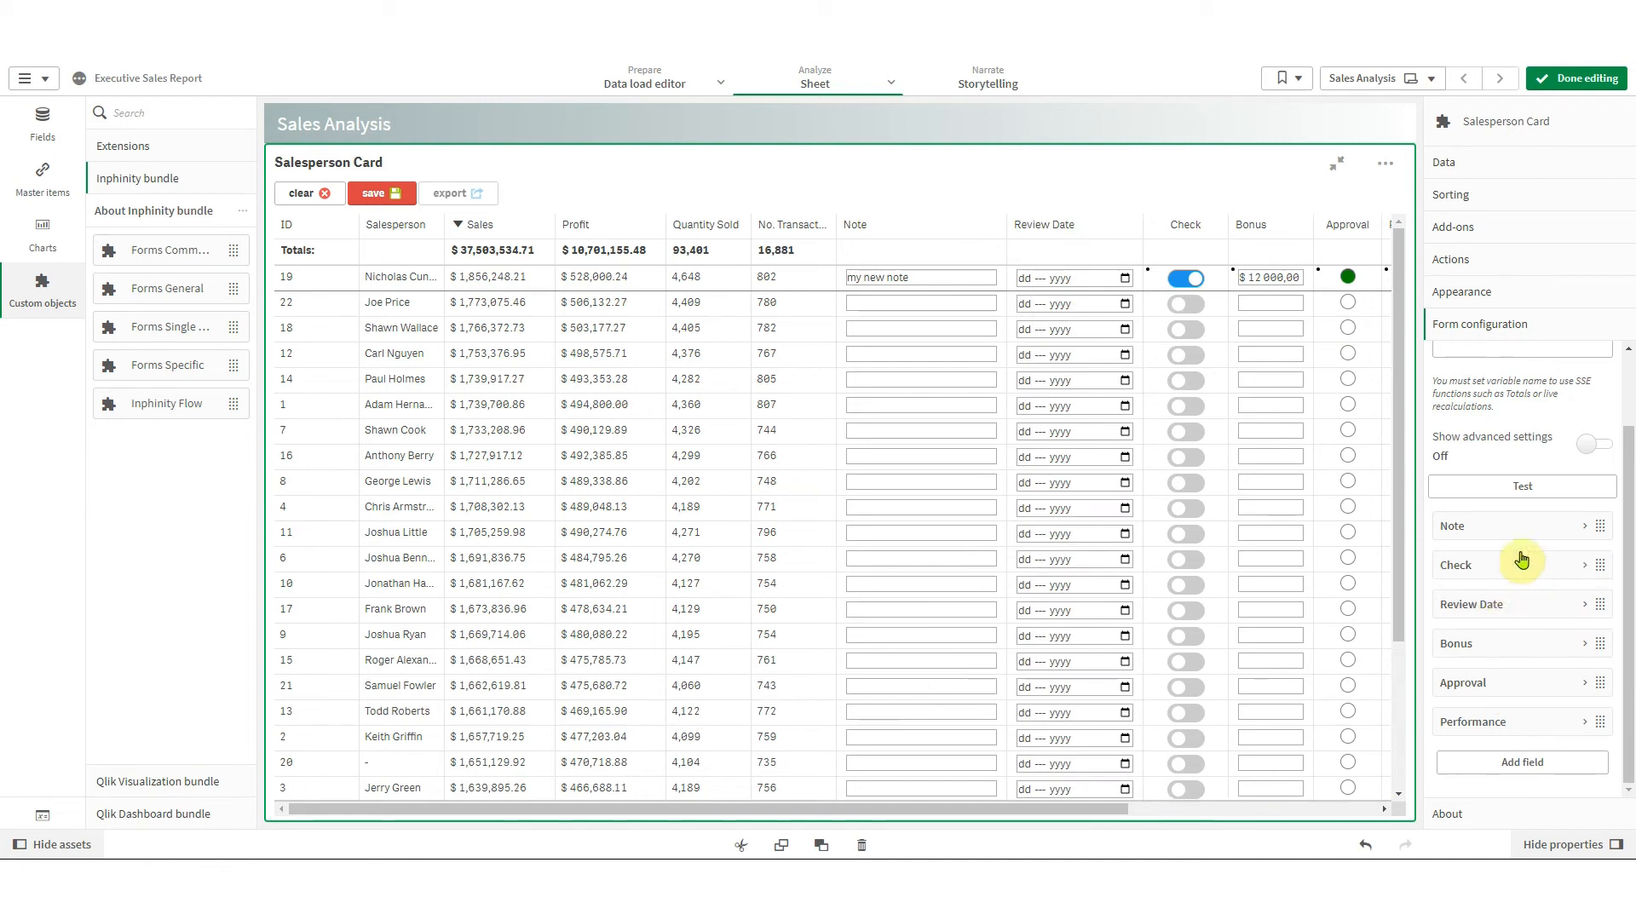
pyautogui.moveTo(1497, 532); pyautogui.dragTo(1517, 731)
# Set the review date in the row with ID 19 to 08 Jun 2022
pyautogui.click(1039, 280)
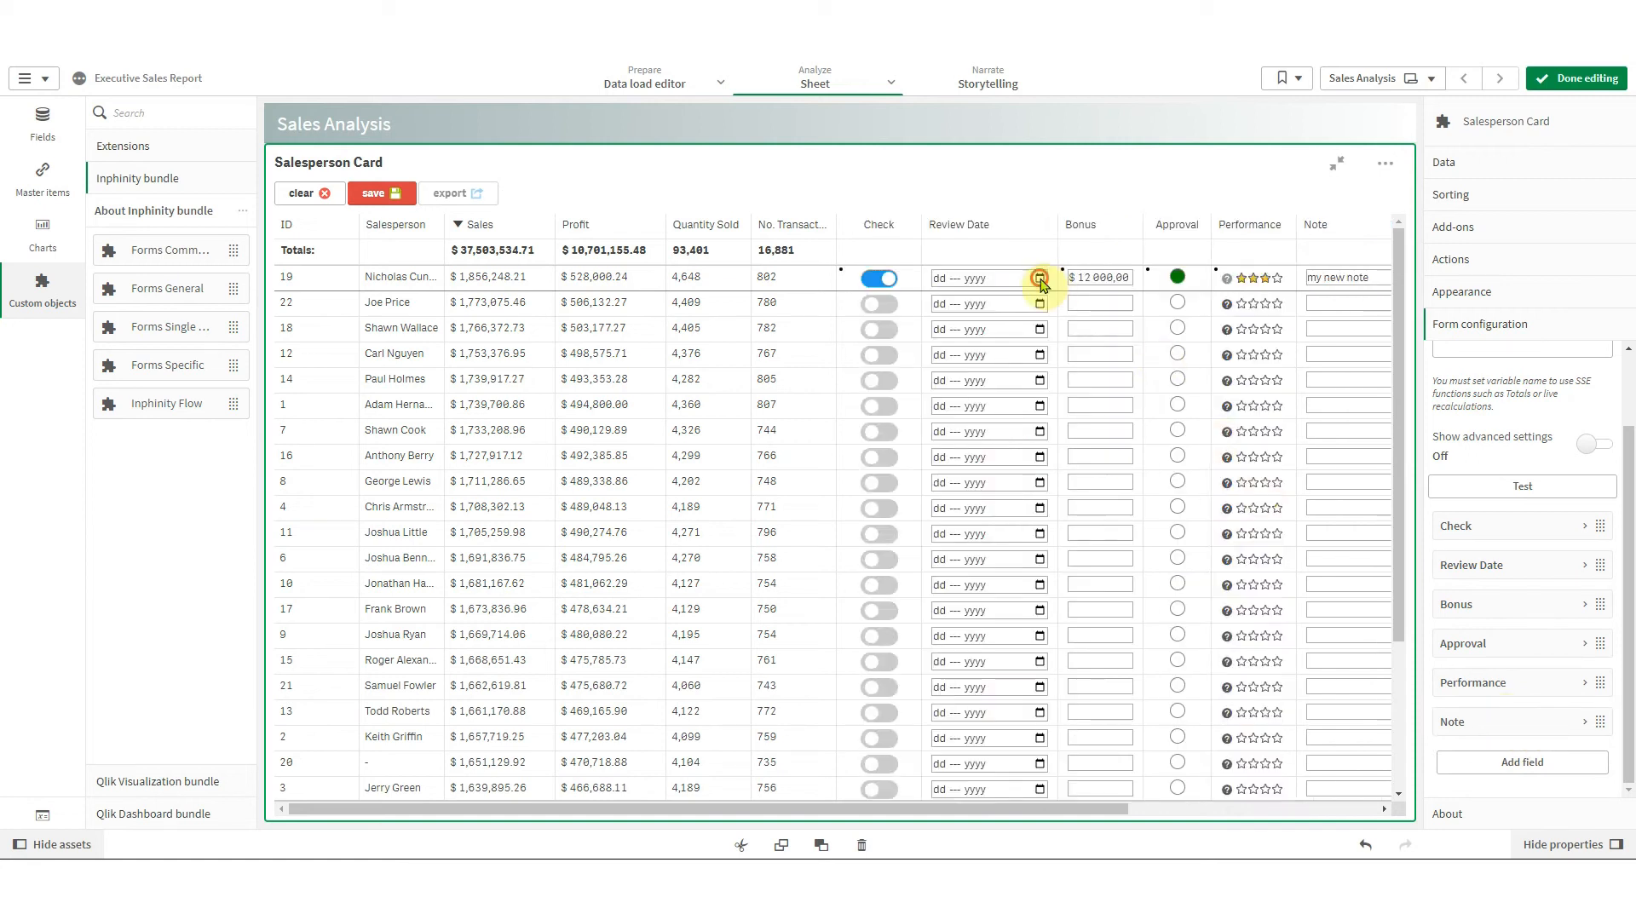
pyautogui.click(997, 384)
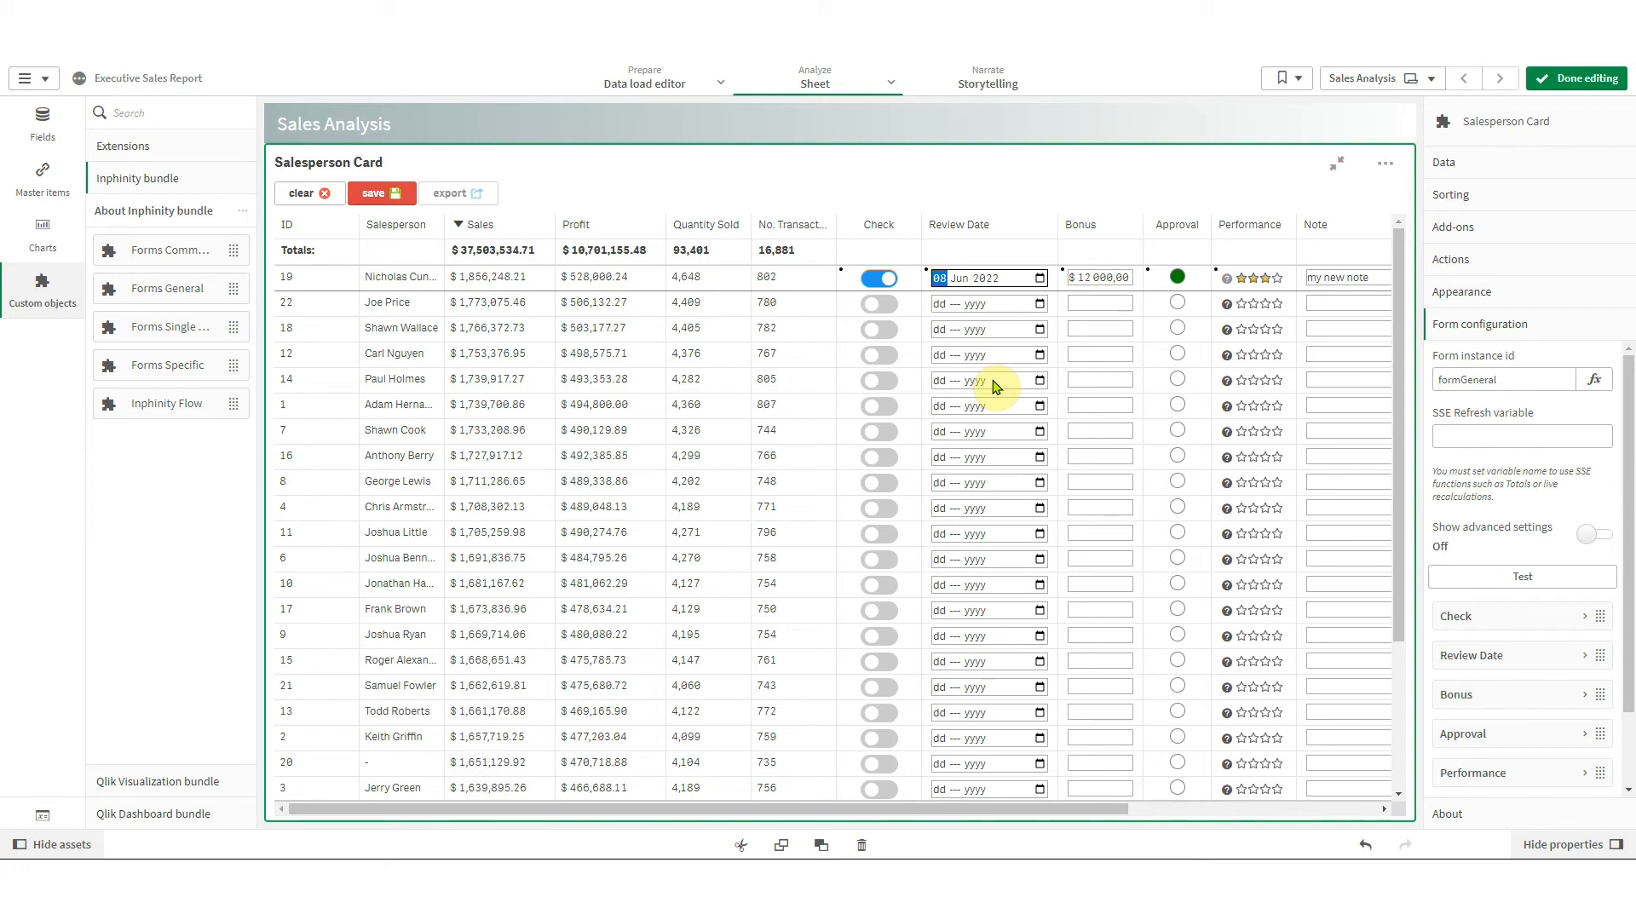
# Give the new seventh form field the column name sales_team and the label Team
pyautogui.scroll(-2, 1525, 536)
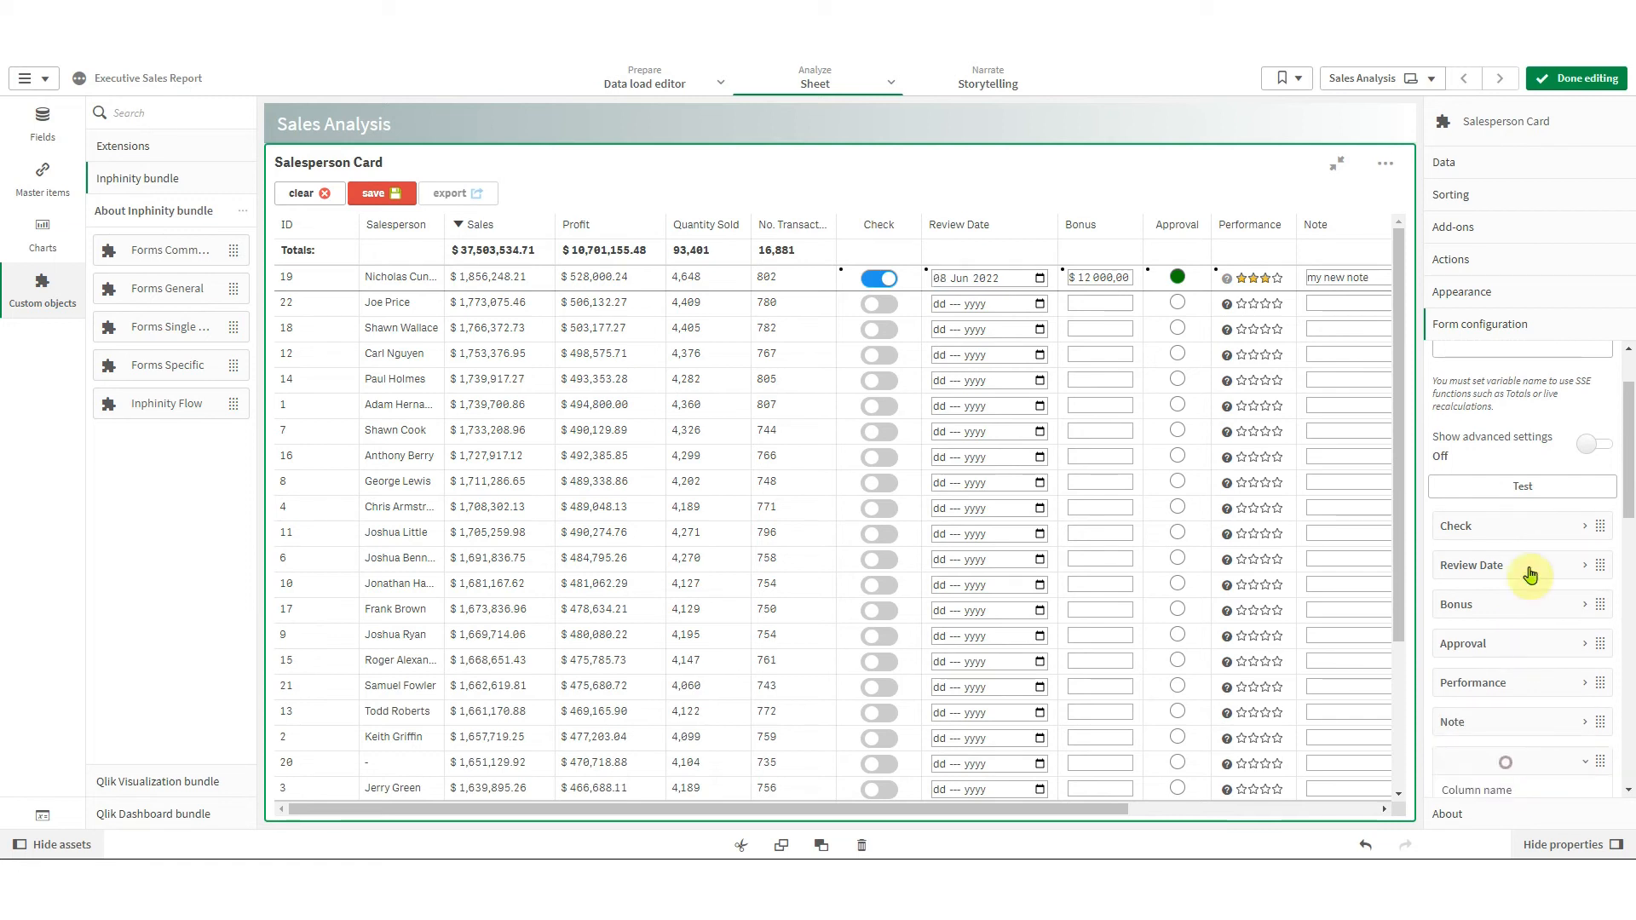
pyautogui.scroll(-7, 1531, 576)
pyautogui.click(1476, 475)
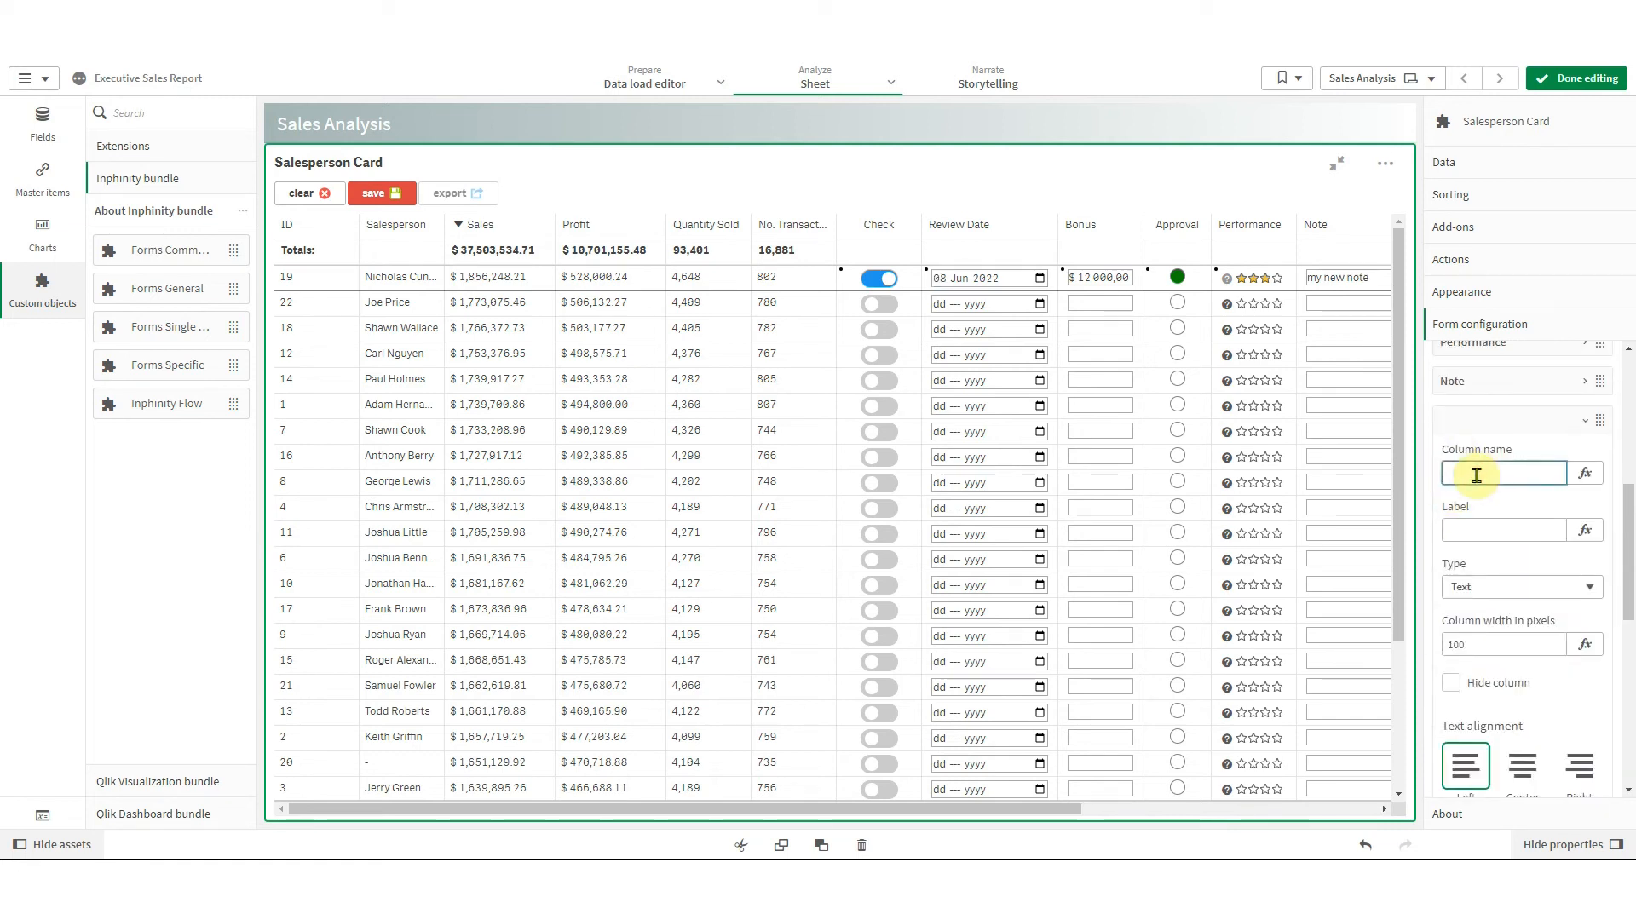
pyautogui.write('sales_team')
pyautogui.click(1476, 530)
pyautogui.write('Team')
# Change the Team field's type to Select box and widen its column to 140 pixels
pyautogui.click(1479, 587)
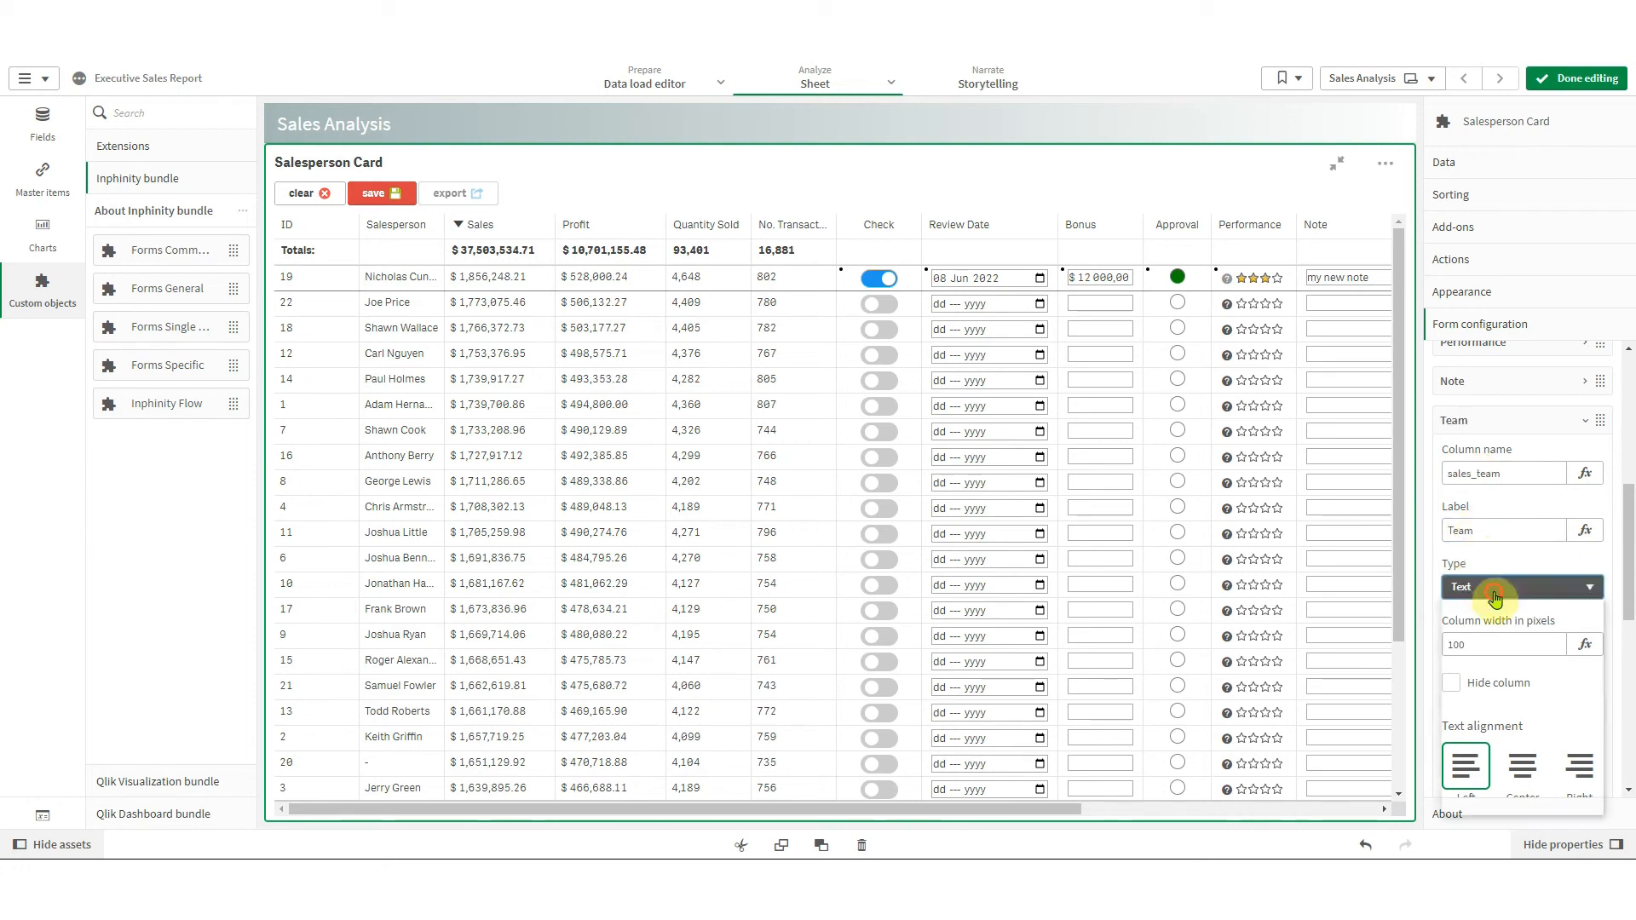
pyautogui.click(1495, 708)
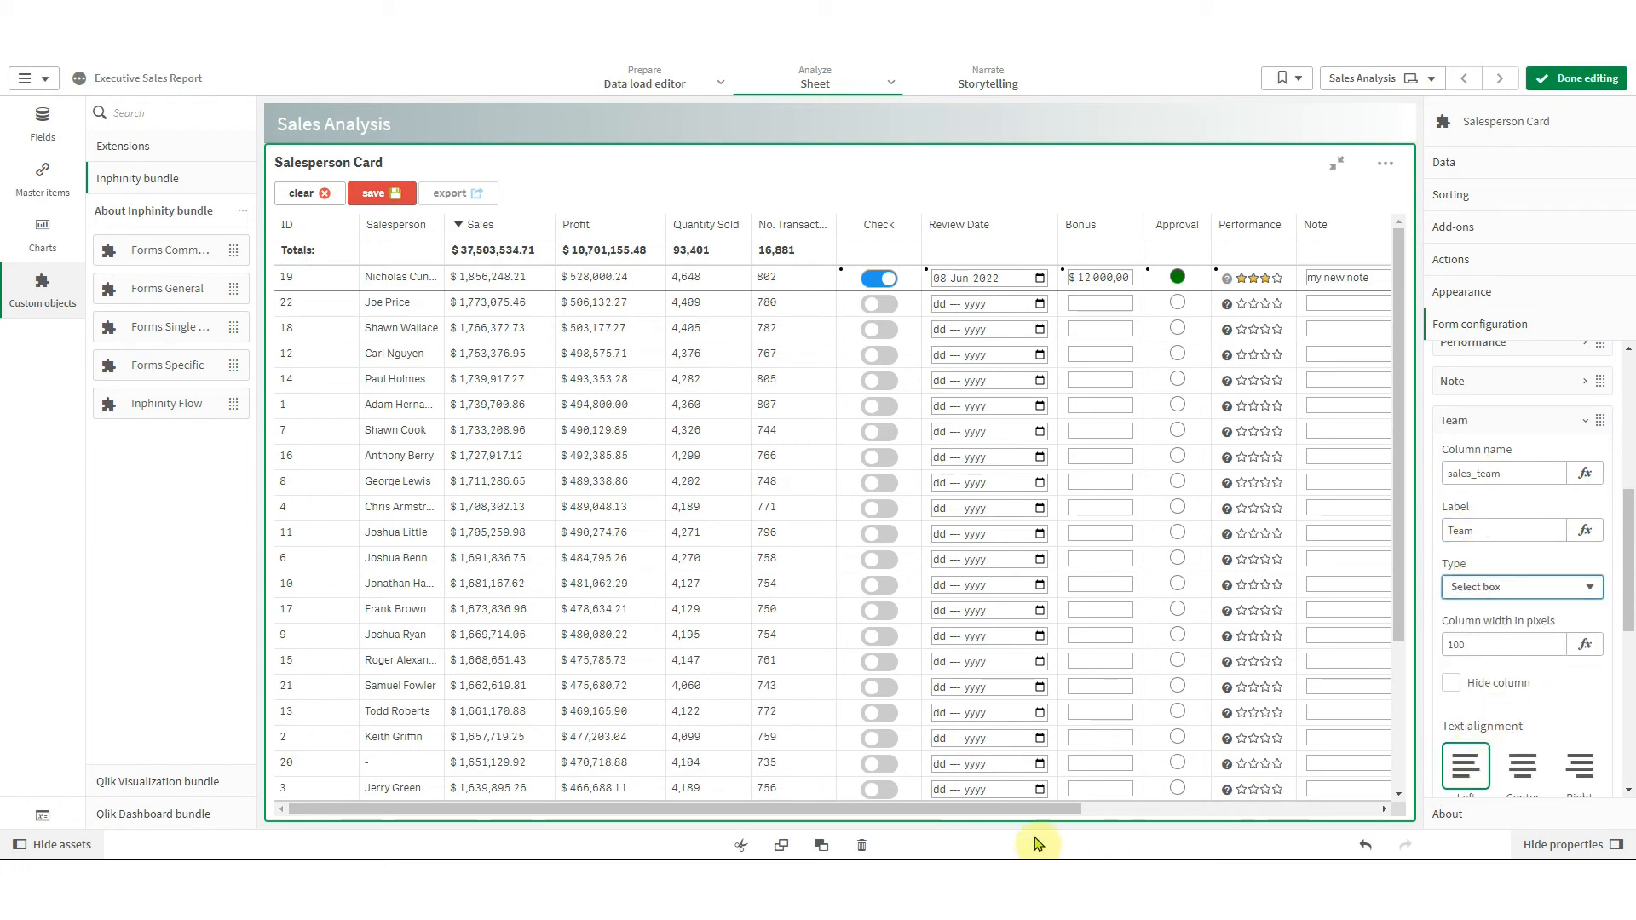
pyautogui.moveTo(1040, 810); pyautogui.dragTo(1266, 807)
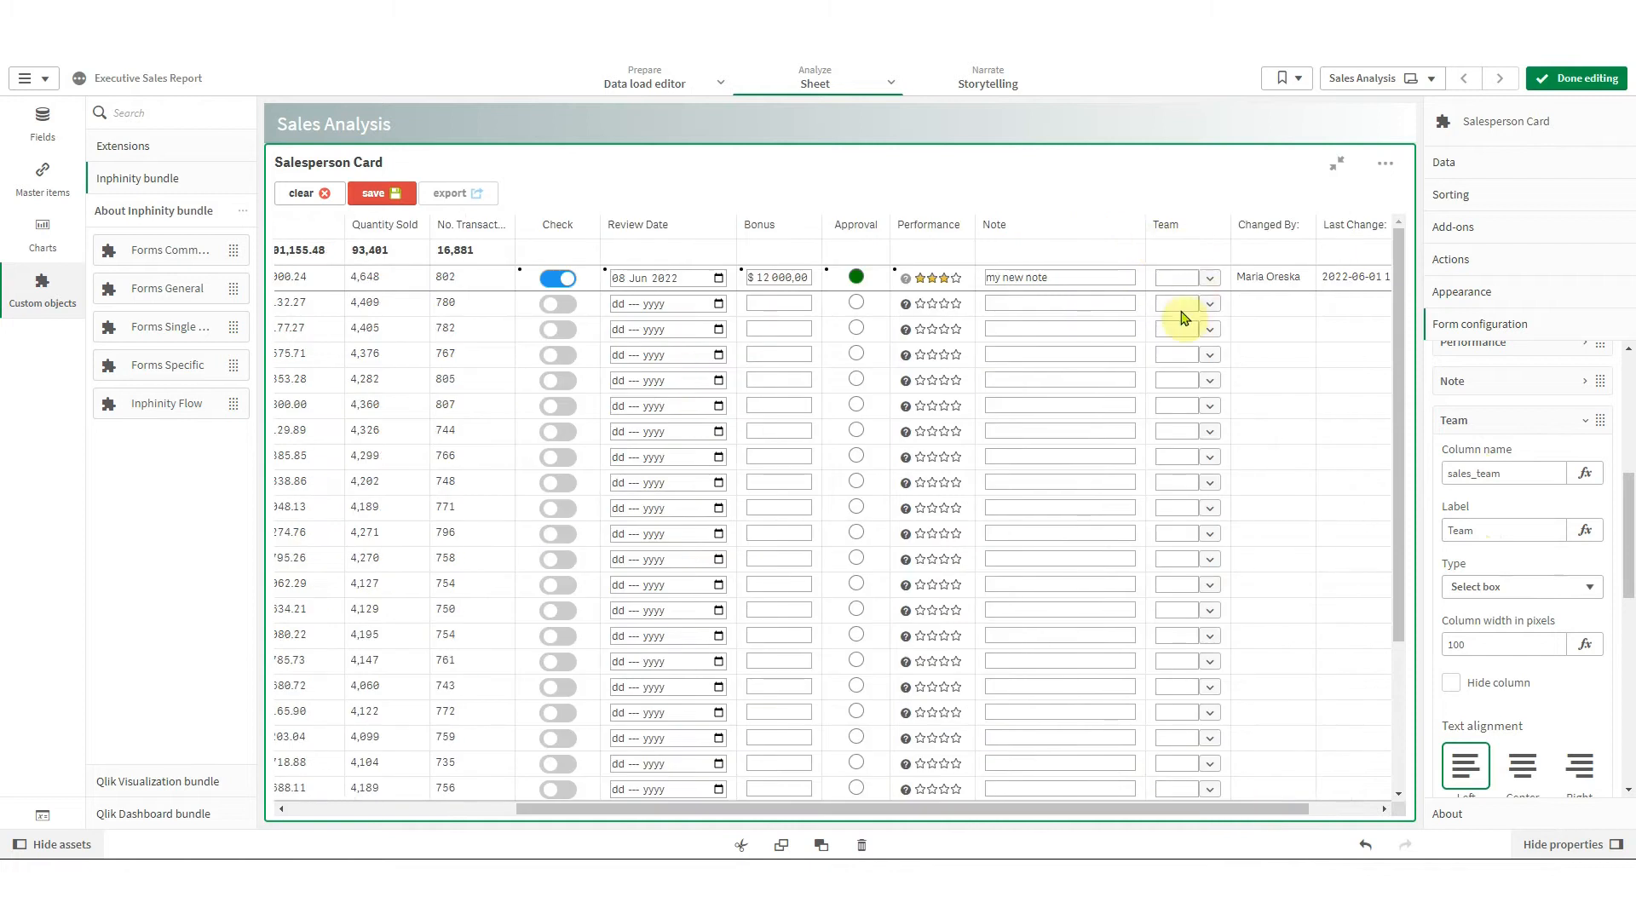
pyautogui.click(1458, 647)
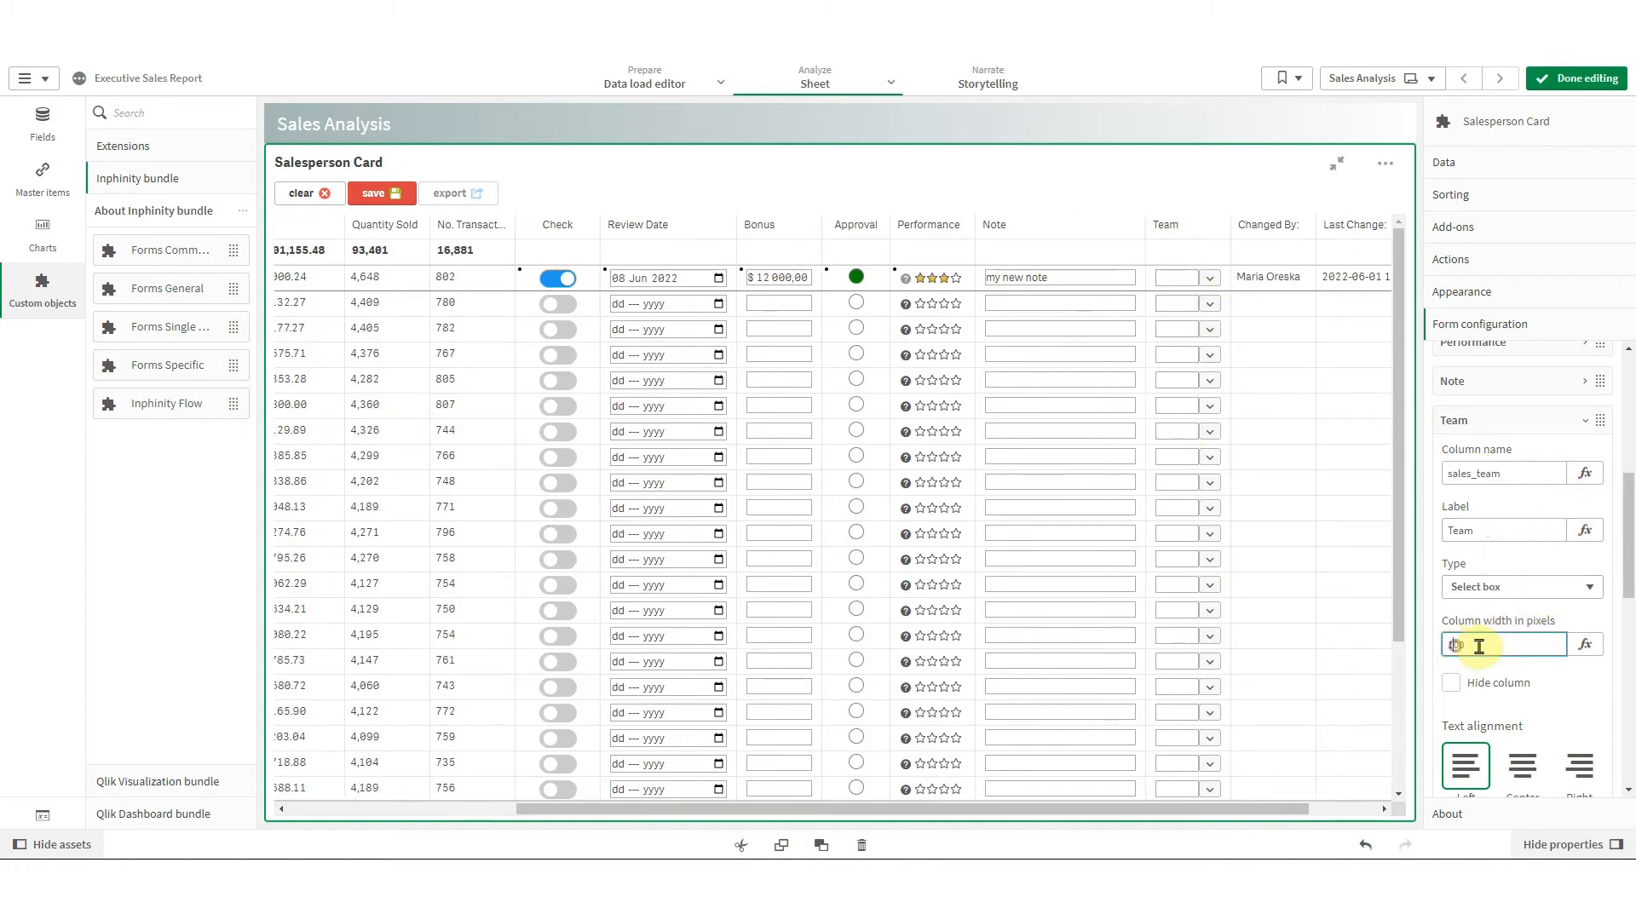
pyautogui.write('4')
pyautogui.press('Return')
# Define the Team select box options with the expression ='Team A;Team B;Team XYZ'
pyautogui.moveTo(1628, 516); pyautogui.dragTo(1630, 633)
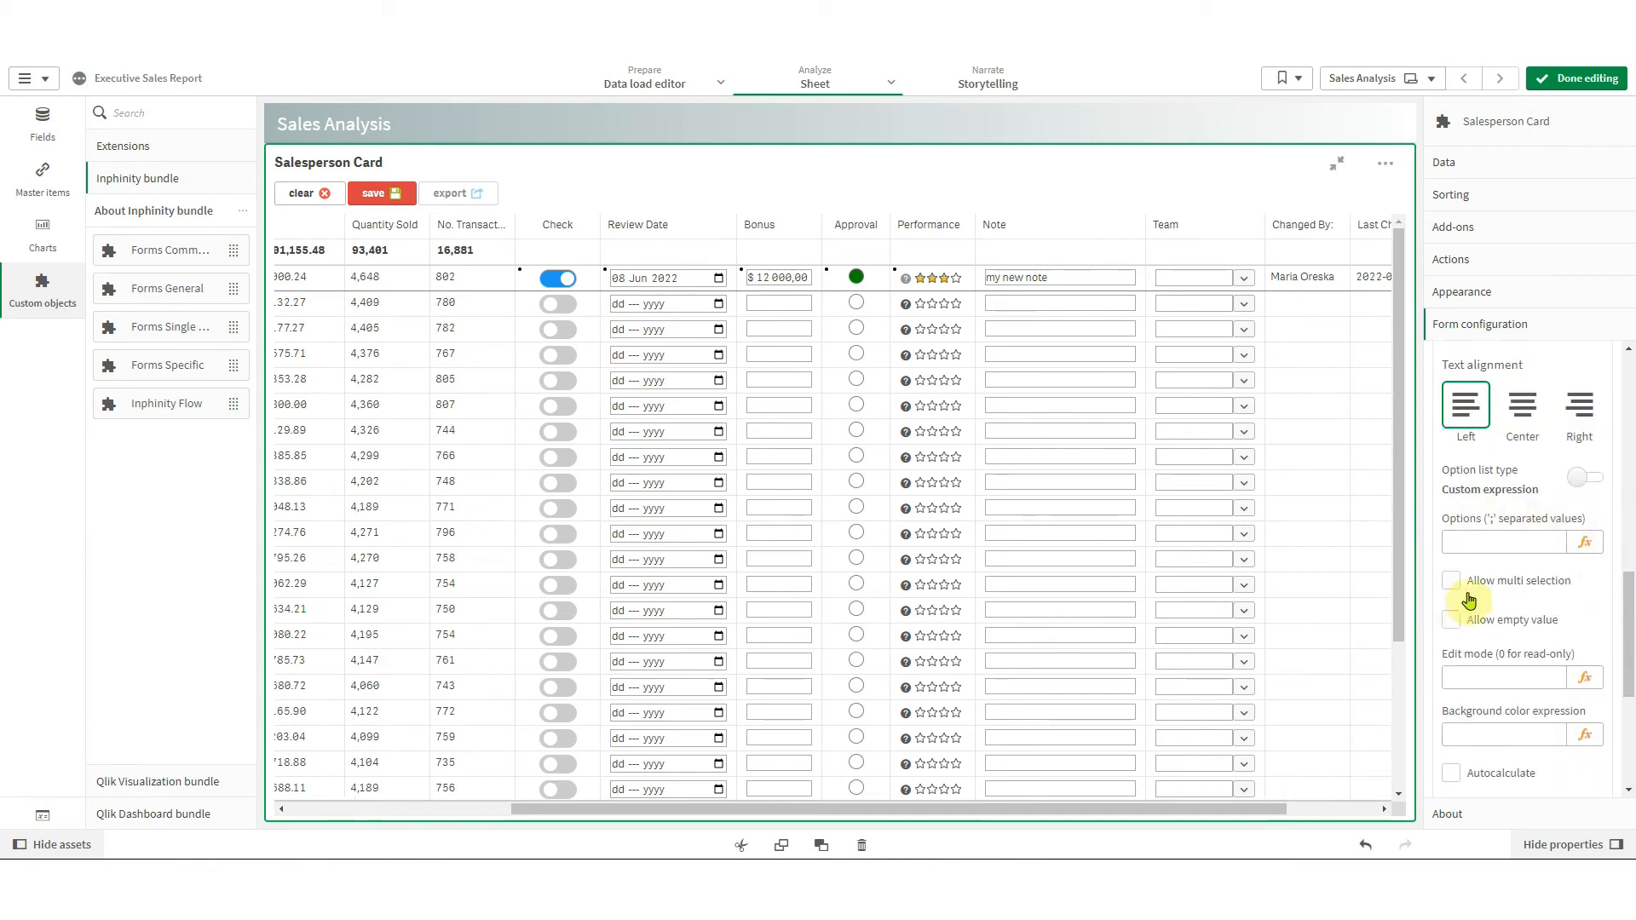
pyautogui.click(1480, 543)
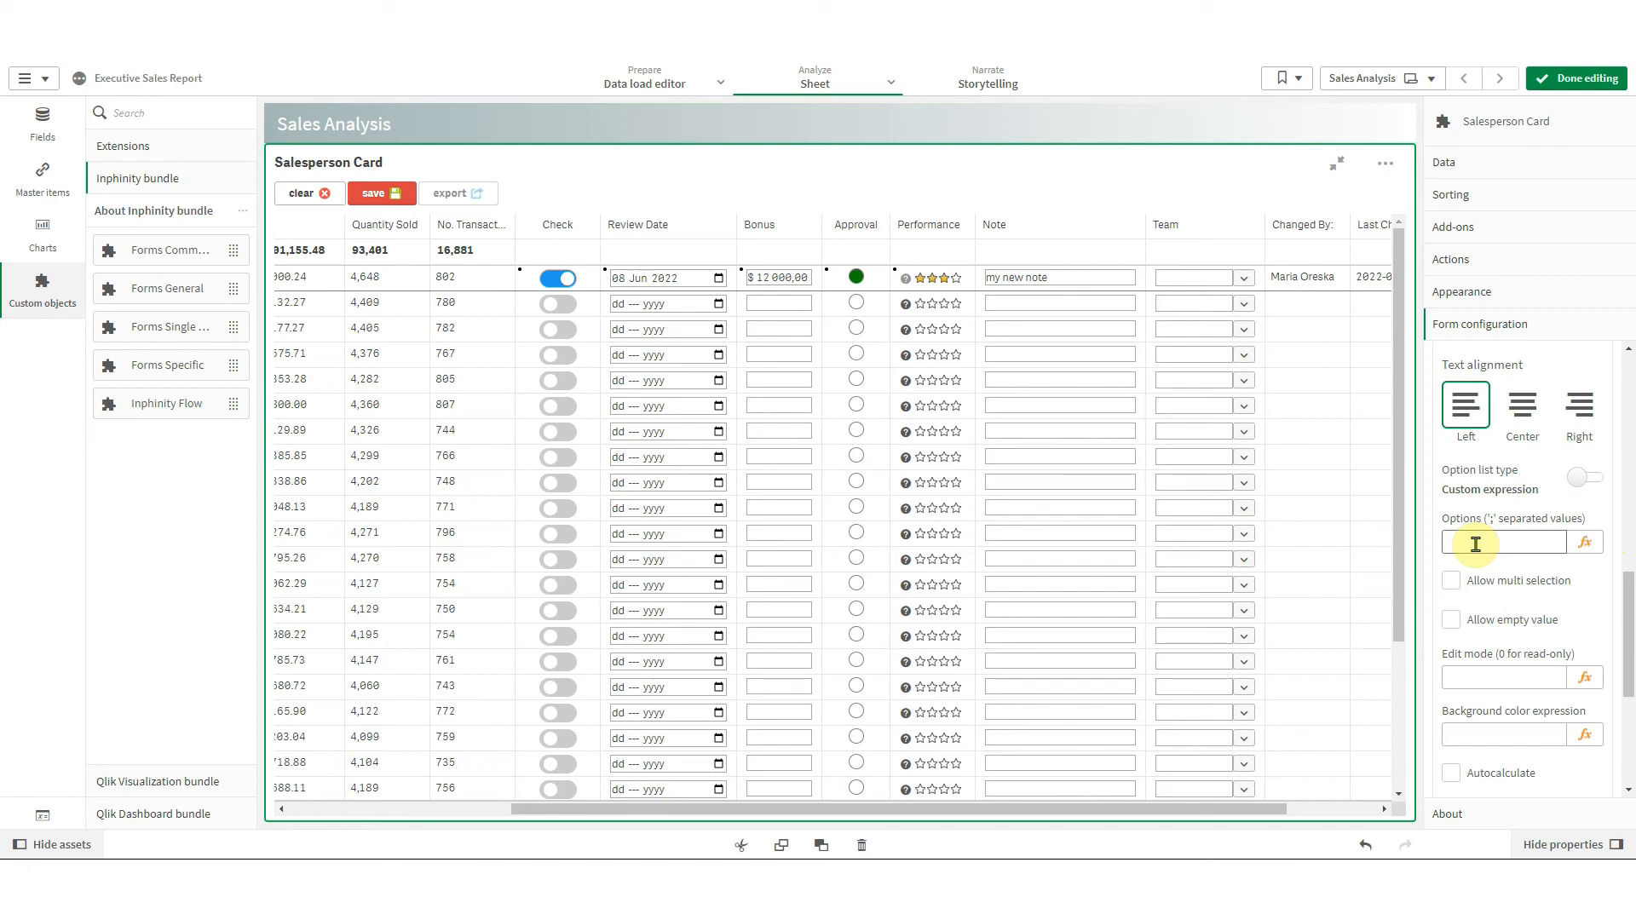
pyautogui.click(1476, 543)
pyautogui.write('=')
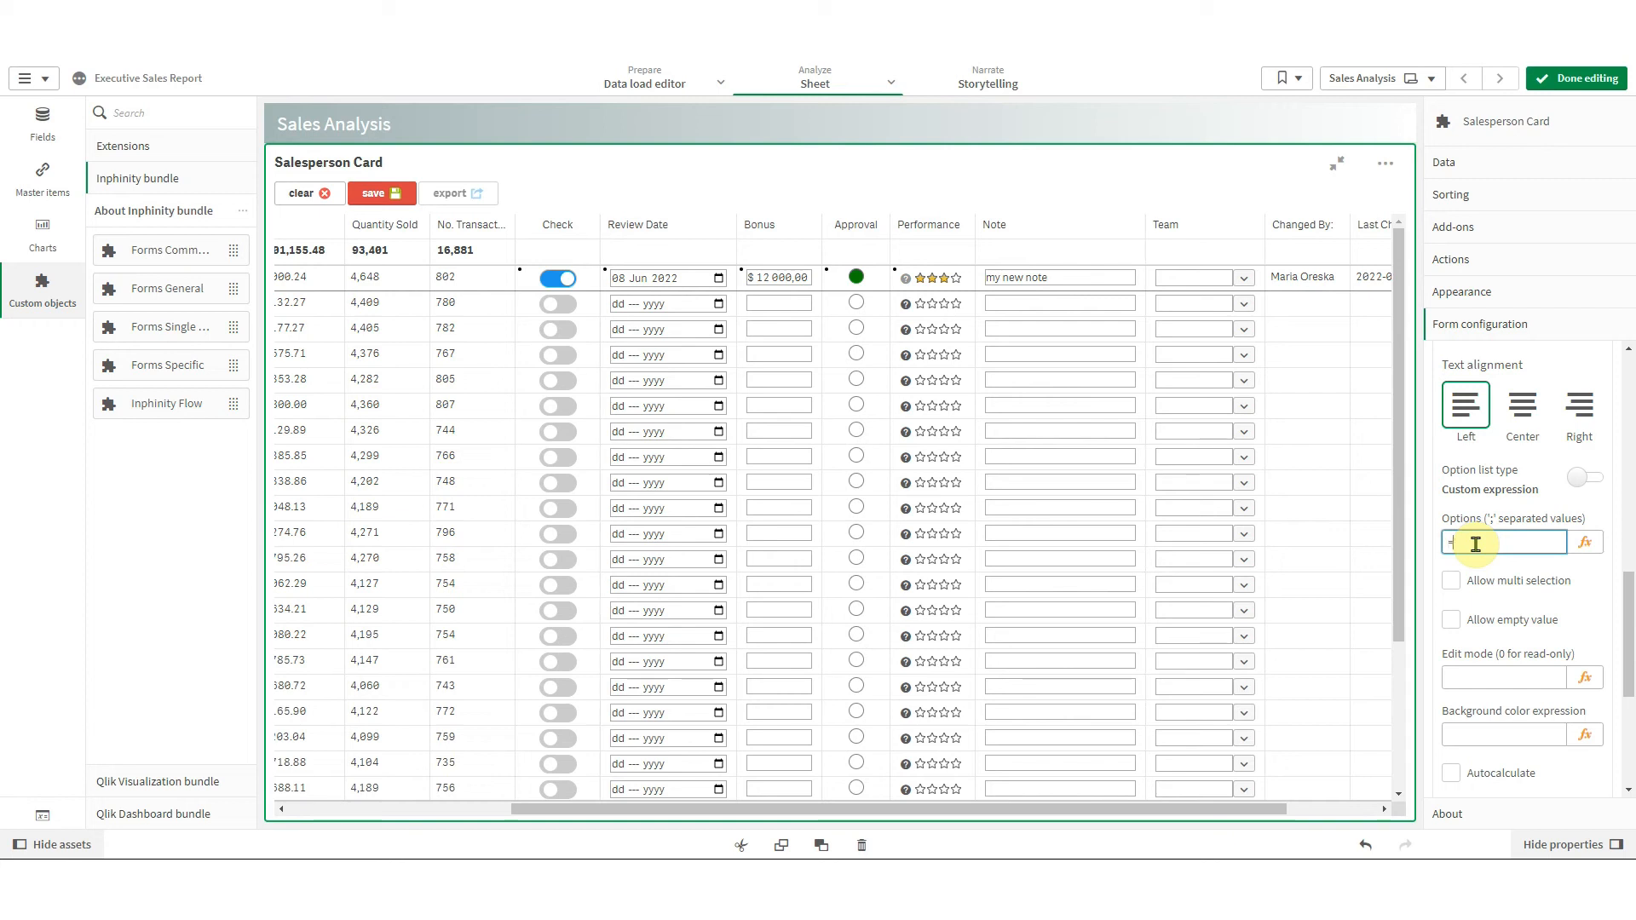
pyautogui.write("'")
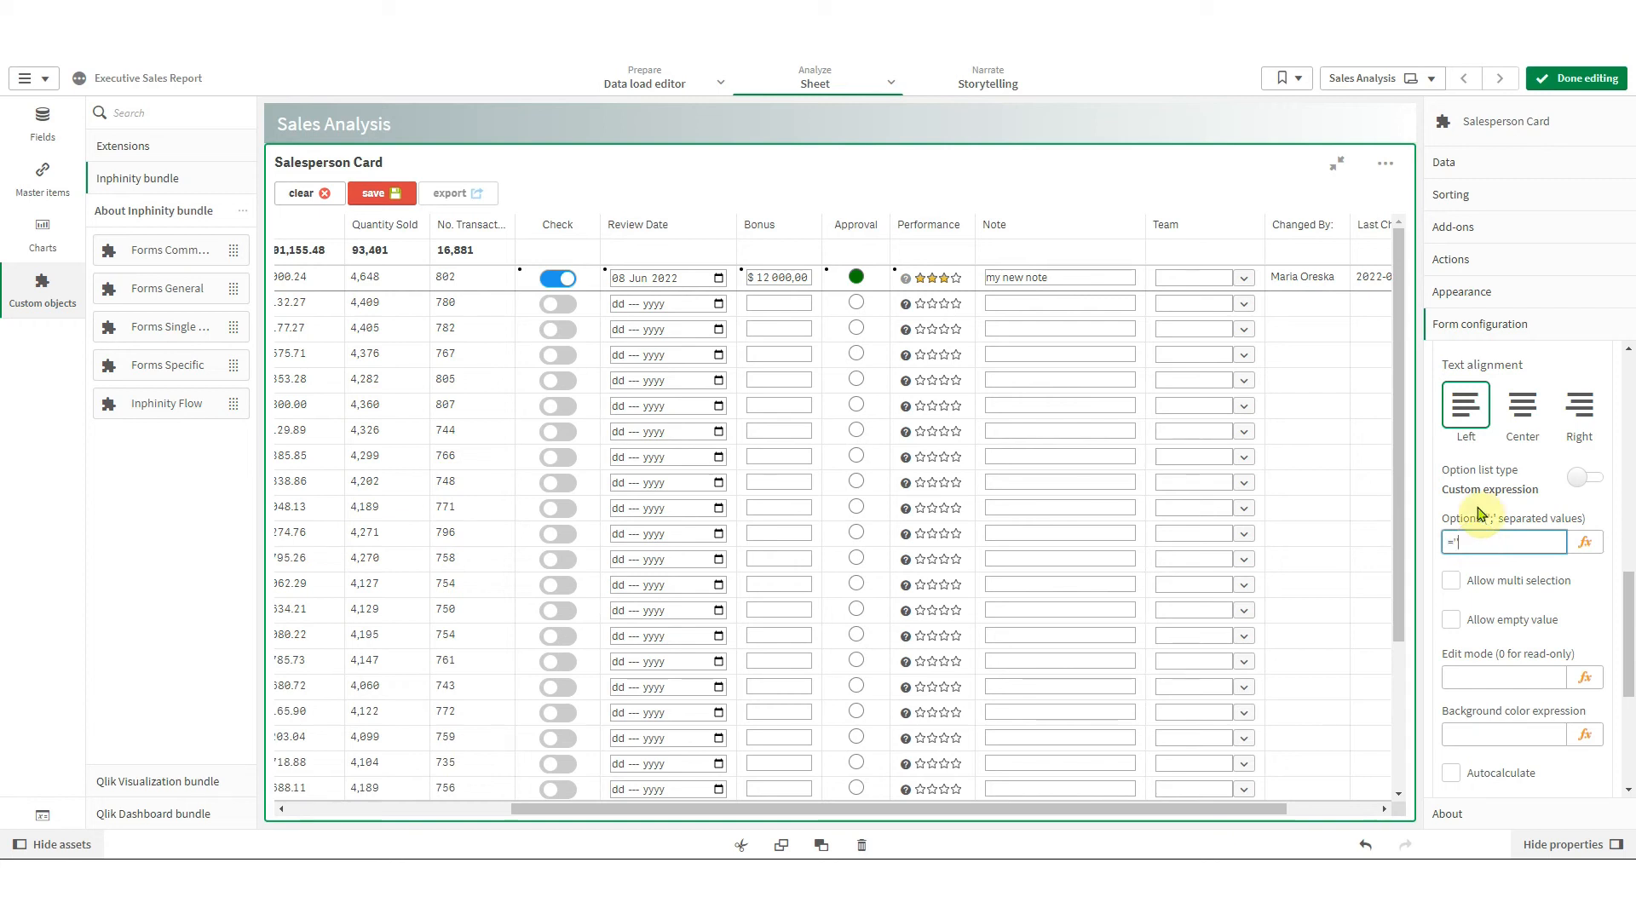
pyautogui.write('Team A;Team B;Team XYZ')
pyautogui.press('Return')
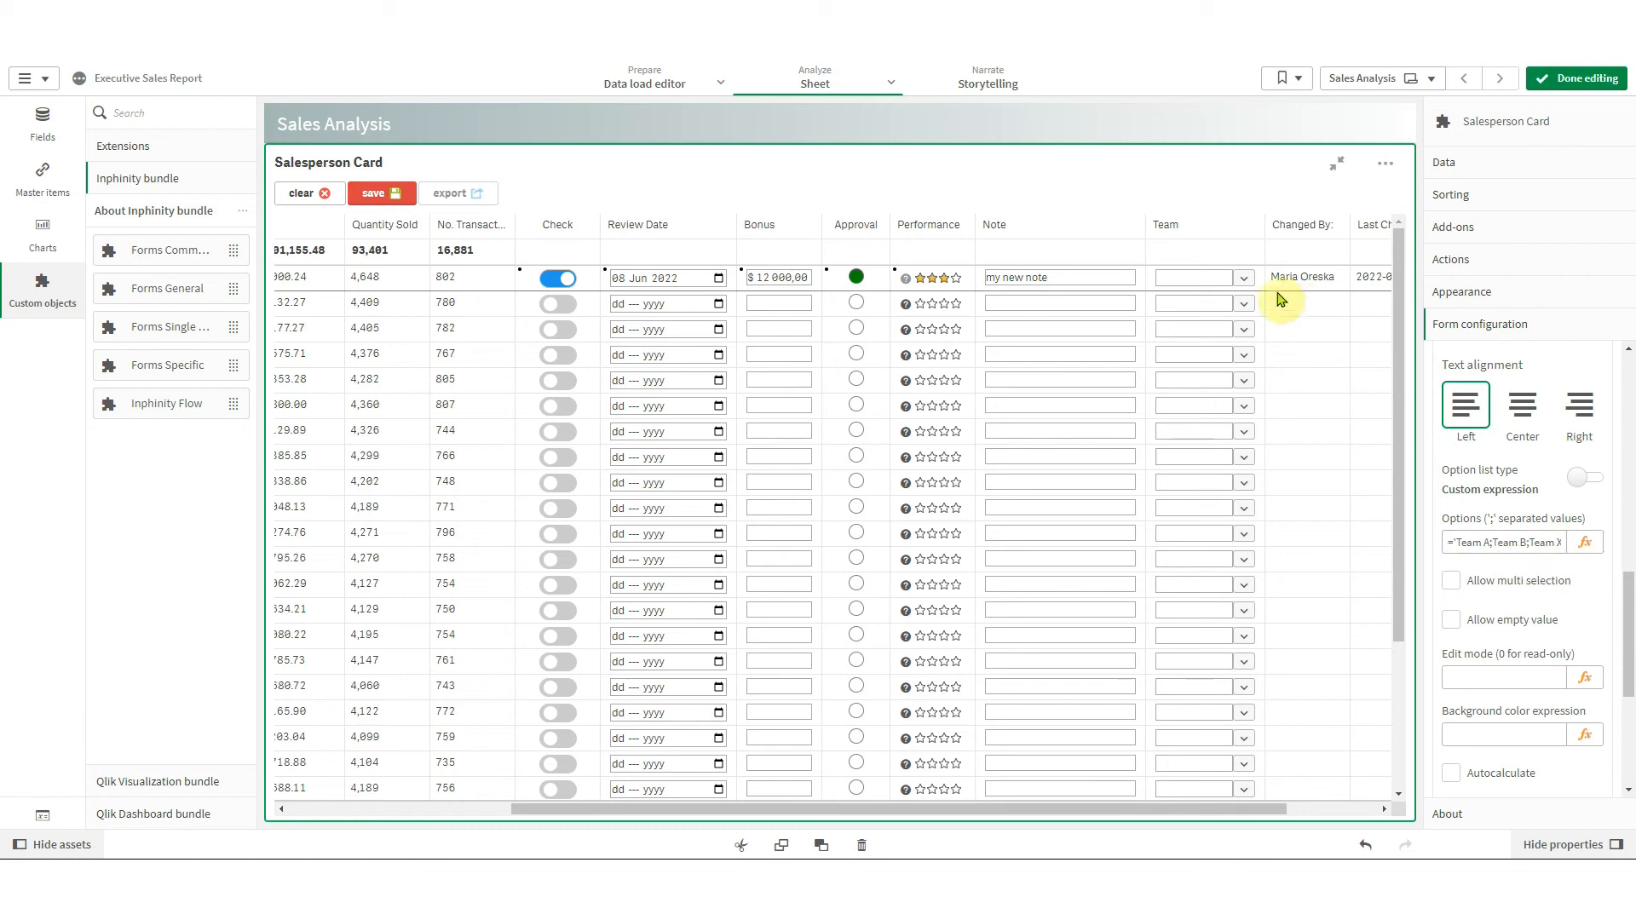
# Choose Team A in the Team field of the row with ID 19, and switch the choice to Team B
pyautogui.click(1242, 278)
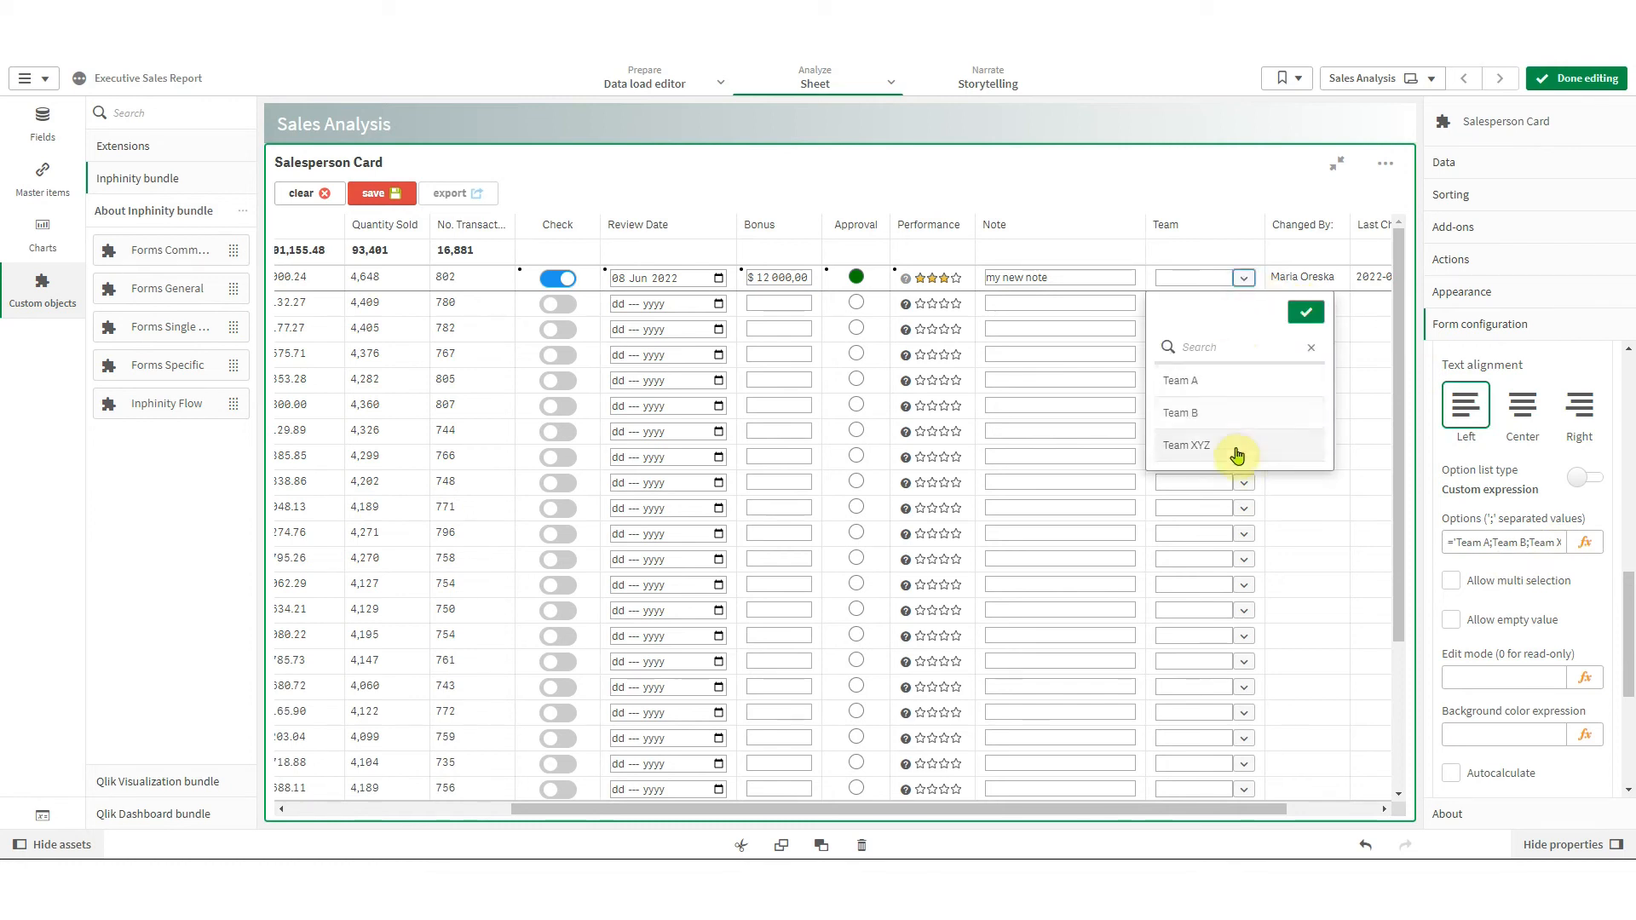
pyautogui.click(1240, 379)
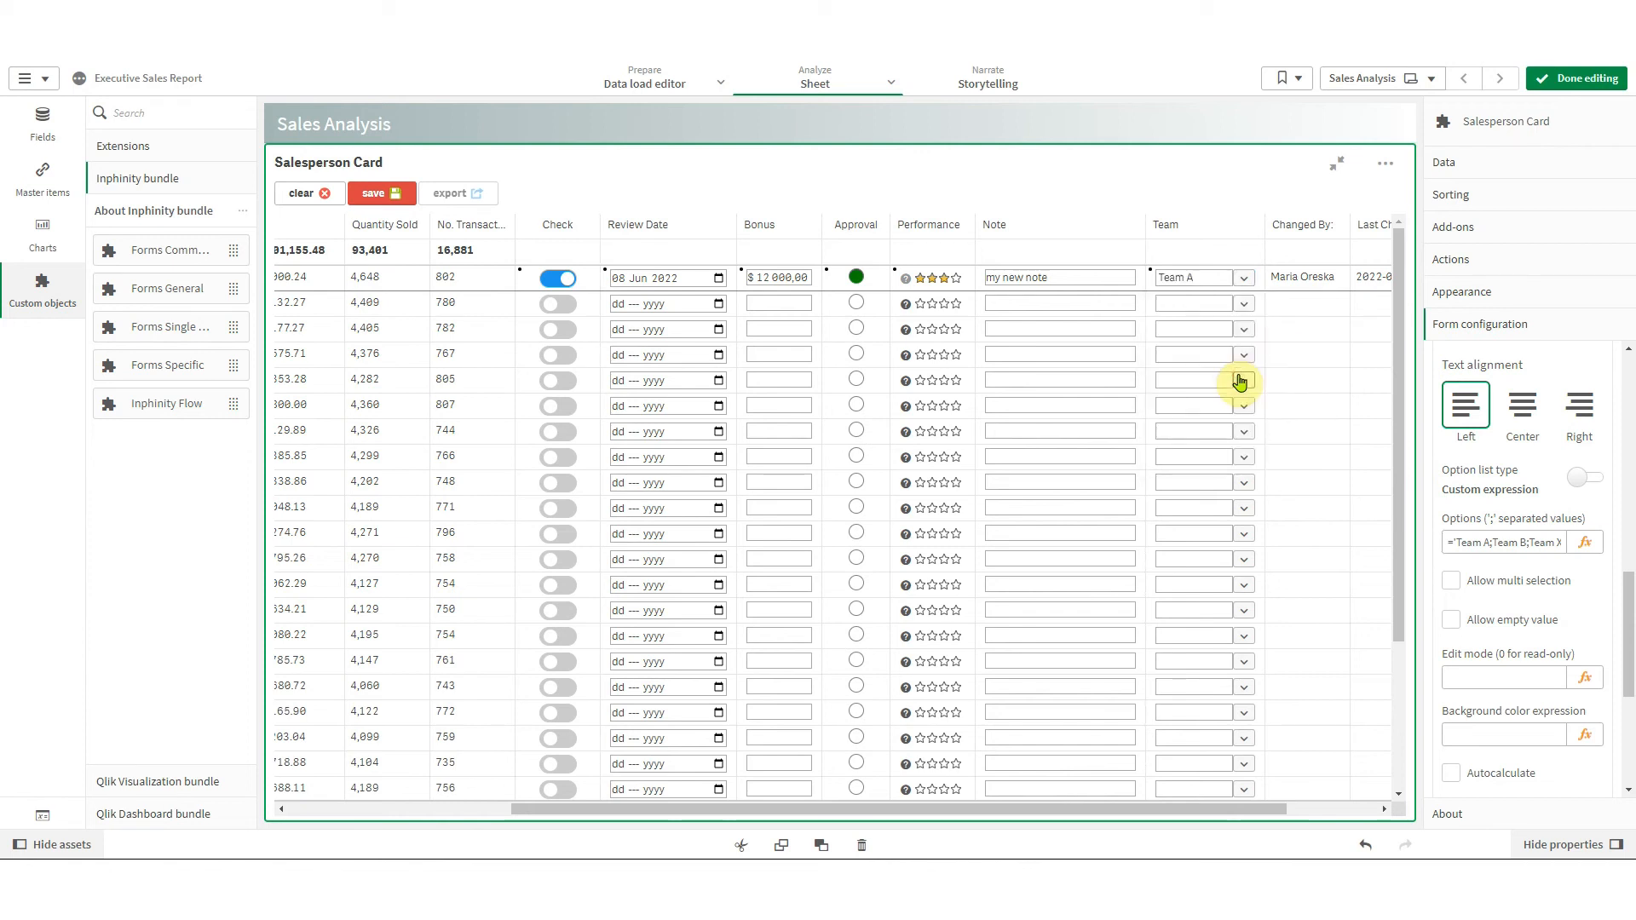
pyautogui.click(1242, 285)
pyautogui.click(1137, 409)
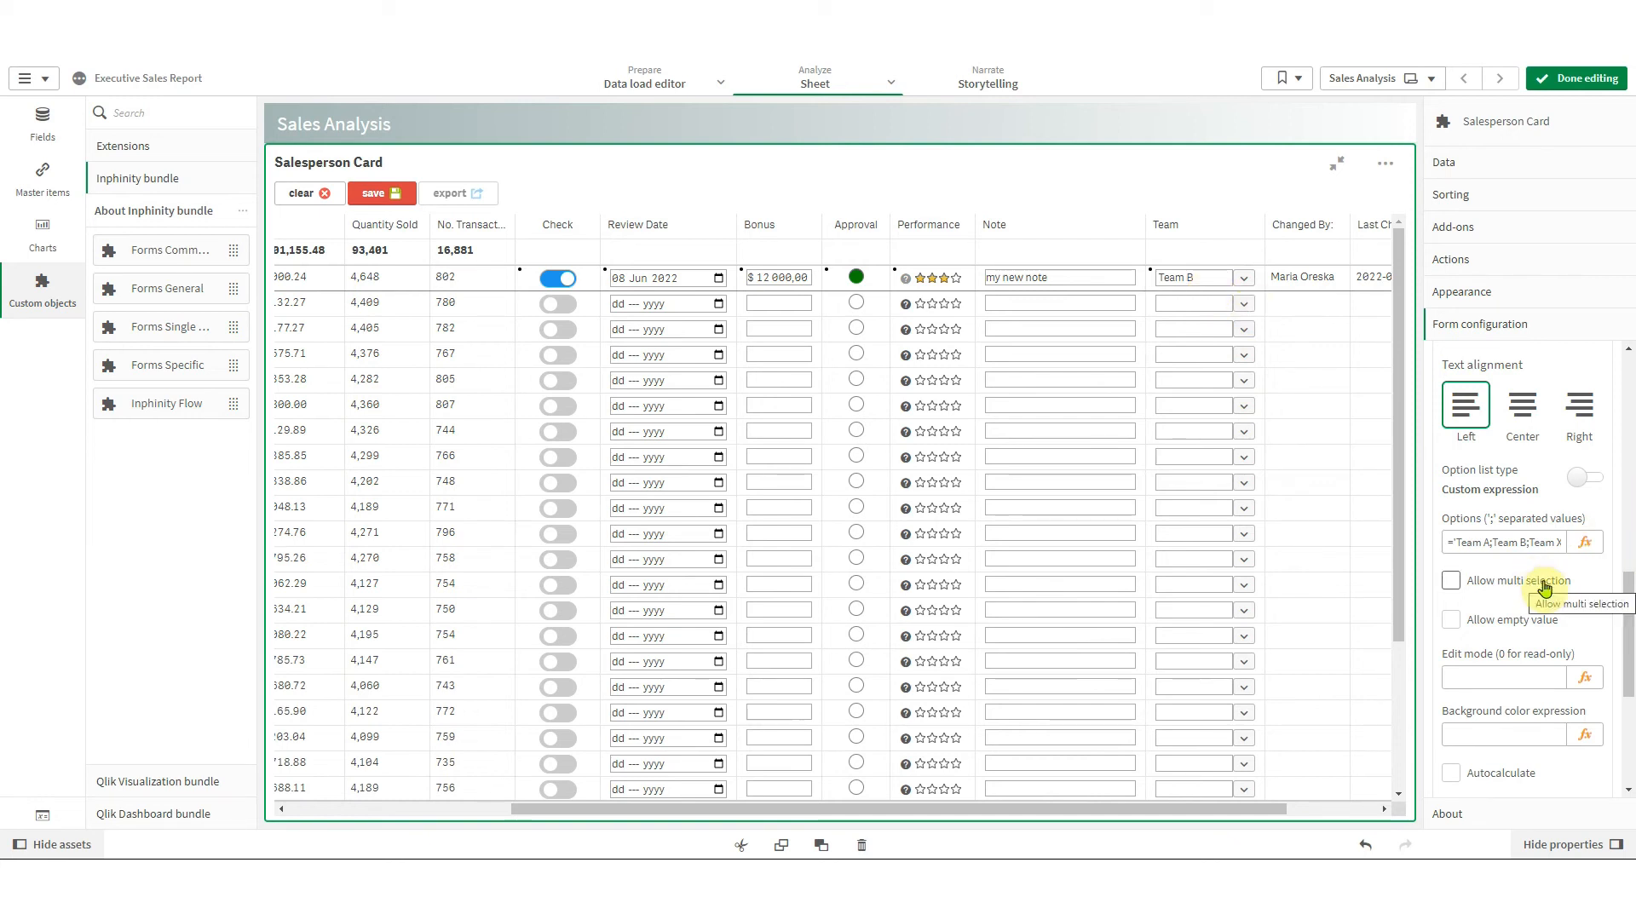
# Allow empty values for the Team field and clear the Team choice in the row with ID 19
pyautogui.click(1544, 623)
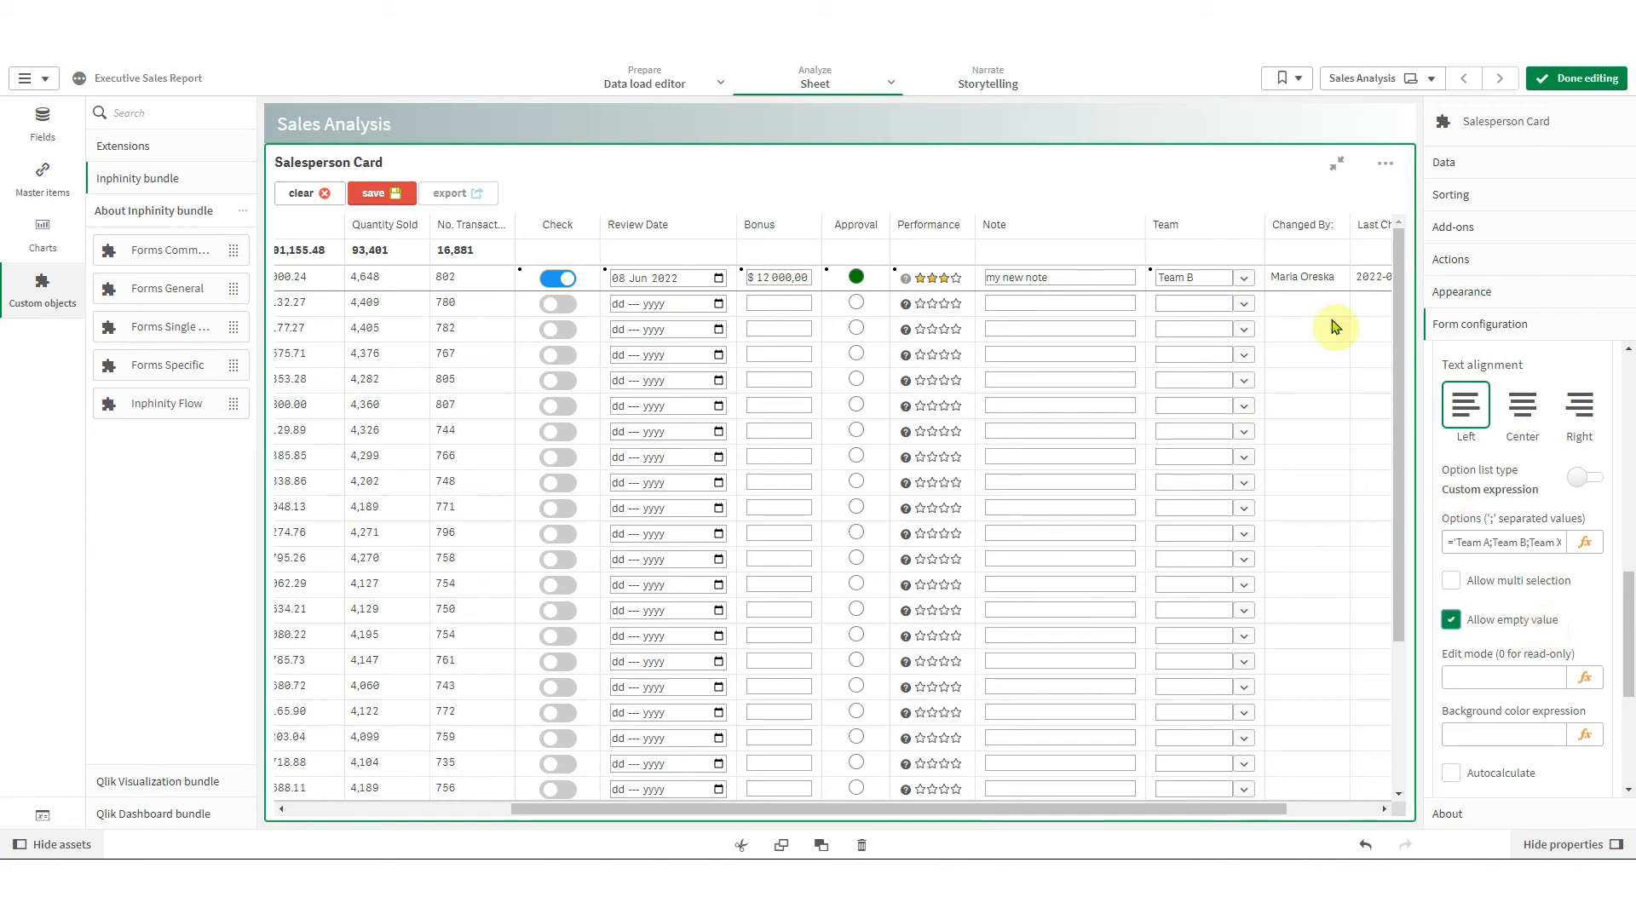
pyautogui.click(1244, 281)
pyautogui.click(1258, 416)
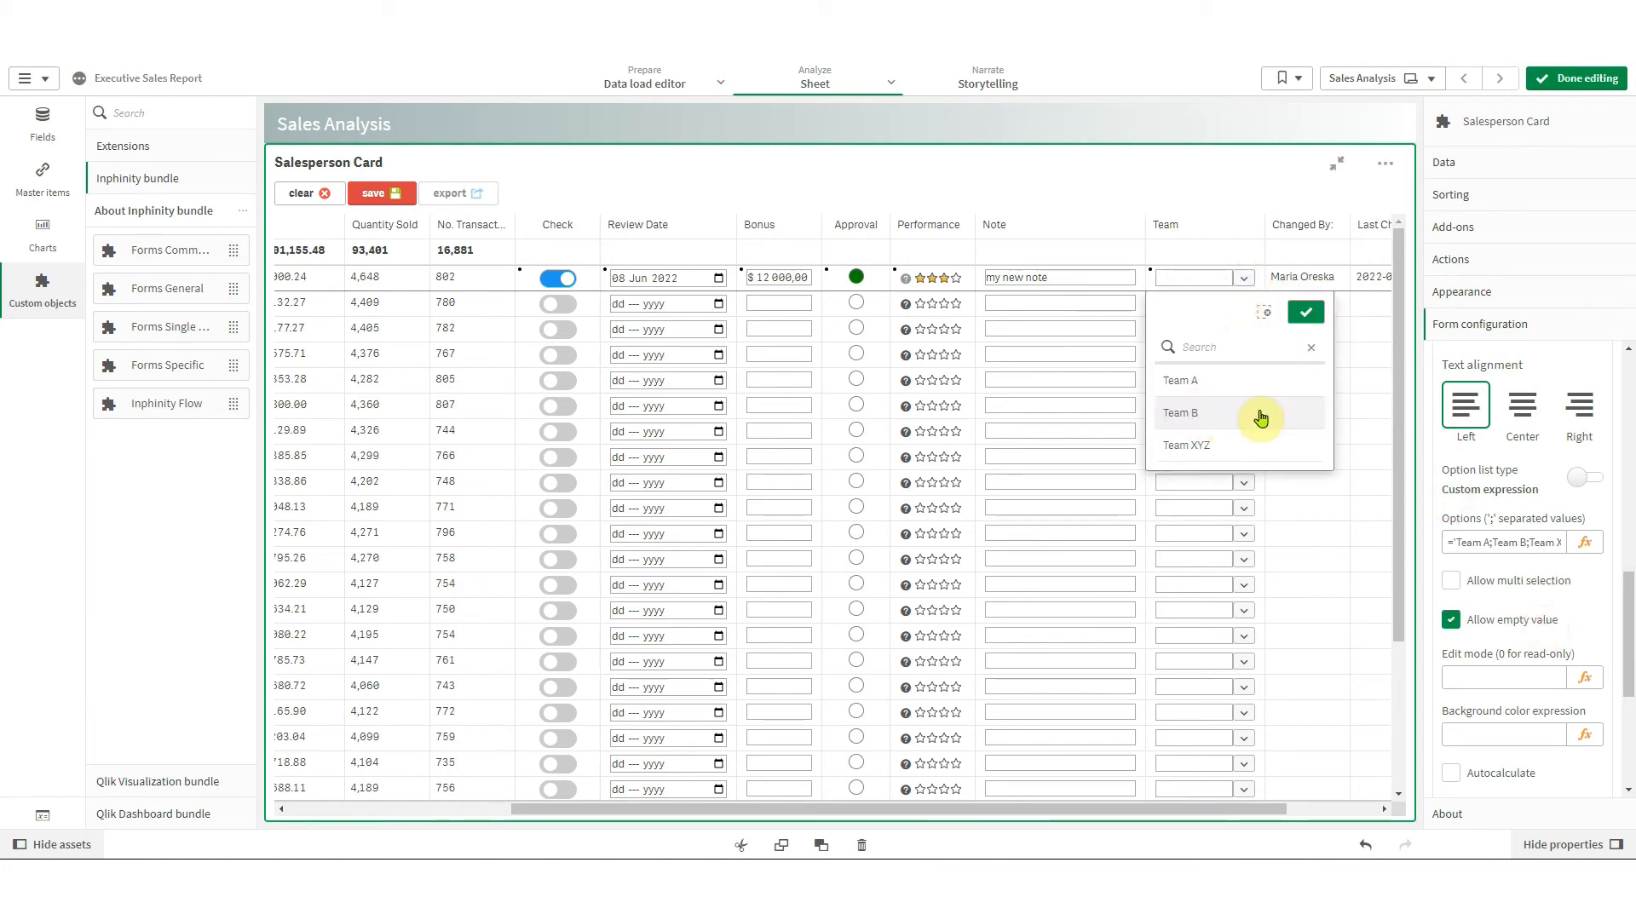
pyautogui.click(1306, 312)
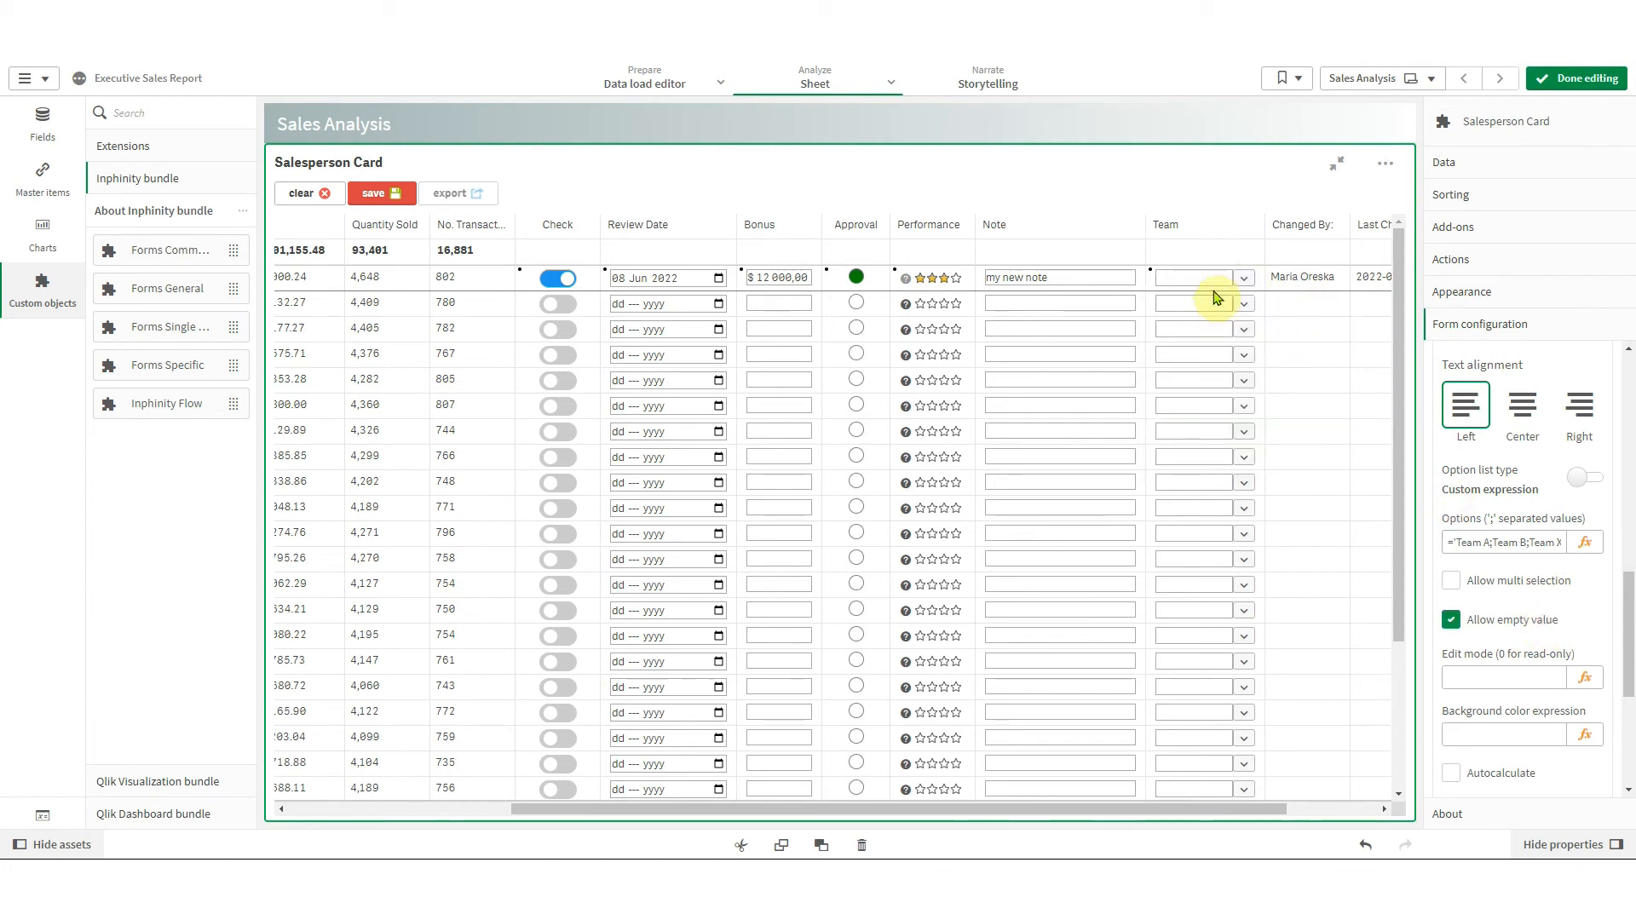
# Look through the available field types in the Team field's settings and collapse them
pyautogui.moveTo(1627, 645); pyautogui.dragTo(1627, 549)
pyautogui.click(1508, 567)
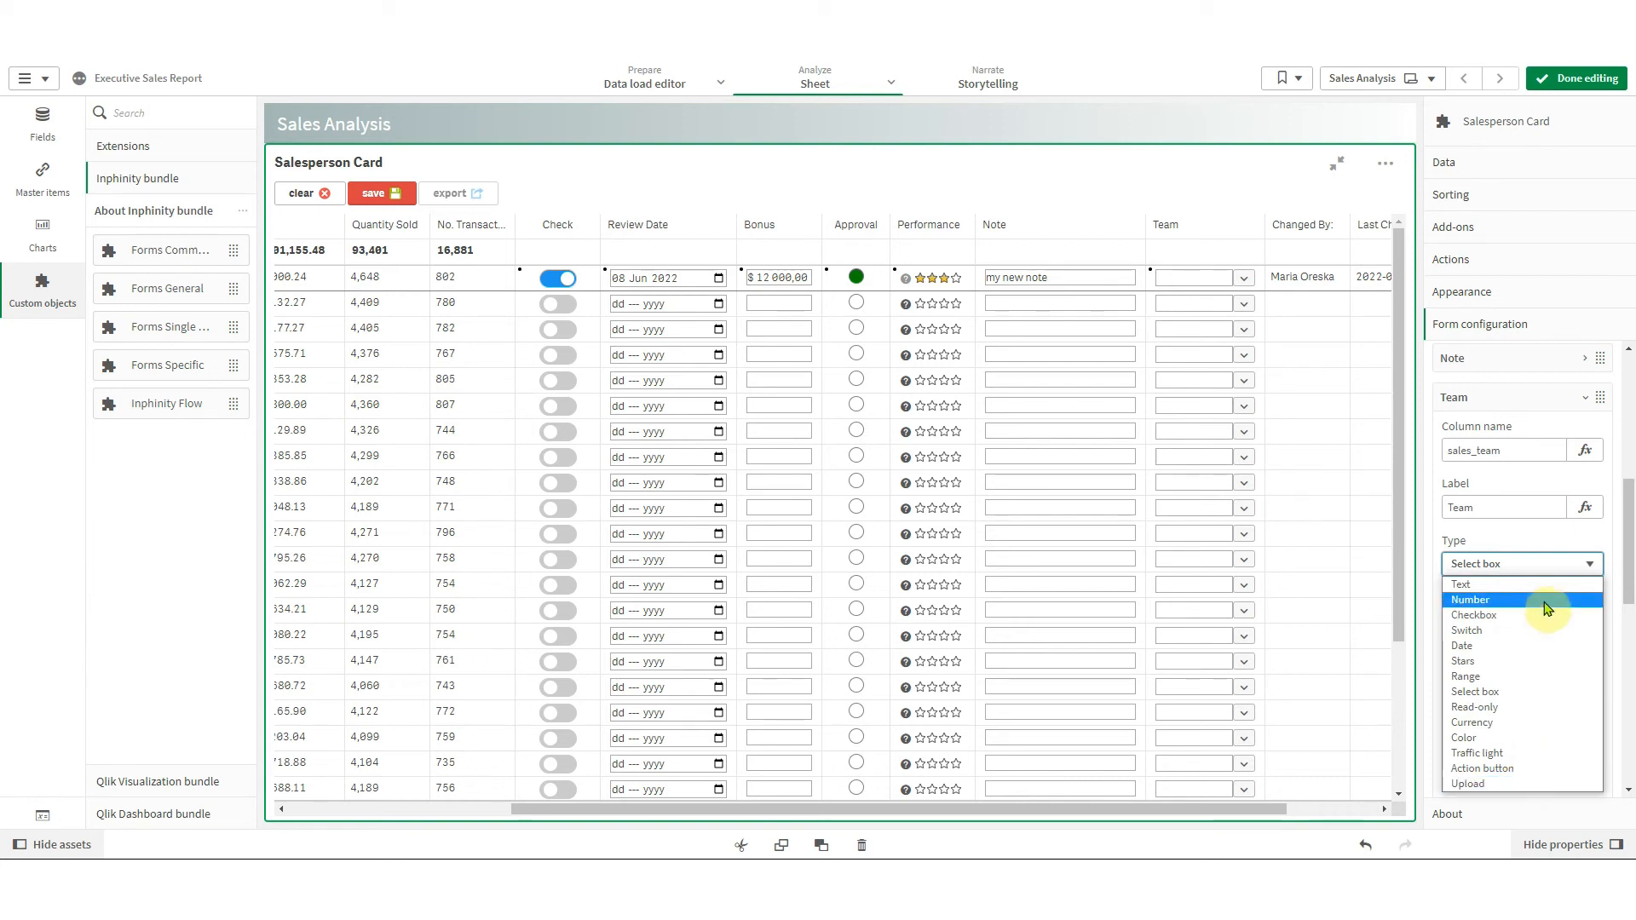
pyautogui.click(1542, 534)
pyautogui.click(1487, 396)
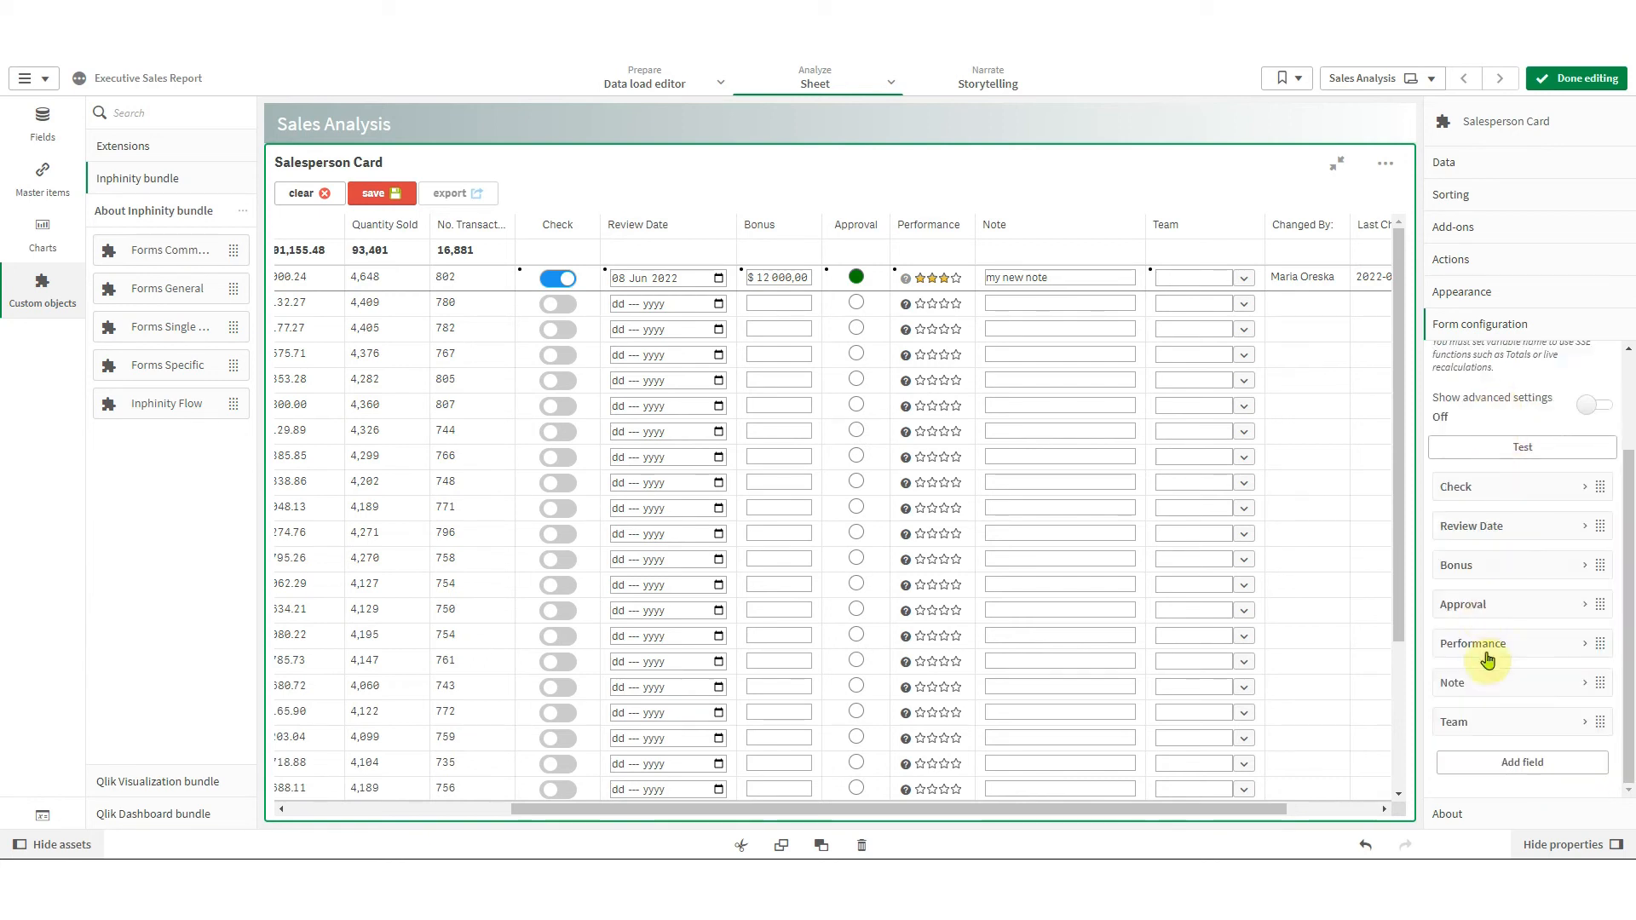
# Examine the Note field's settings, including edit mode, background color and the validation type options, and collapse them
pyautogui.click(1487, 683)
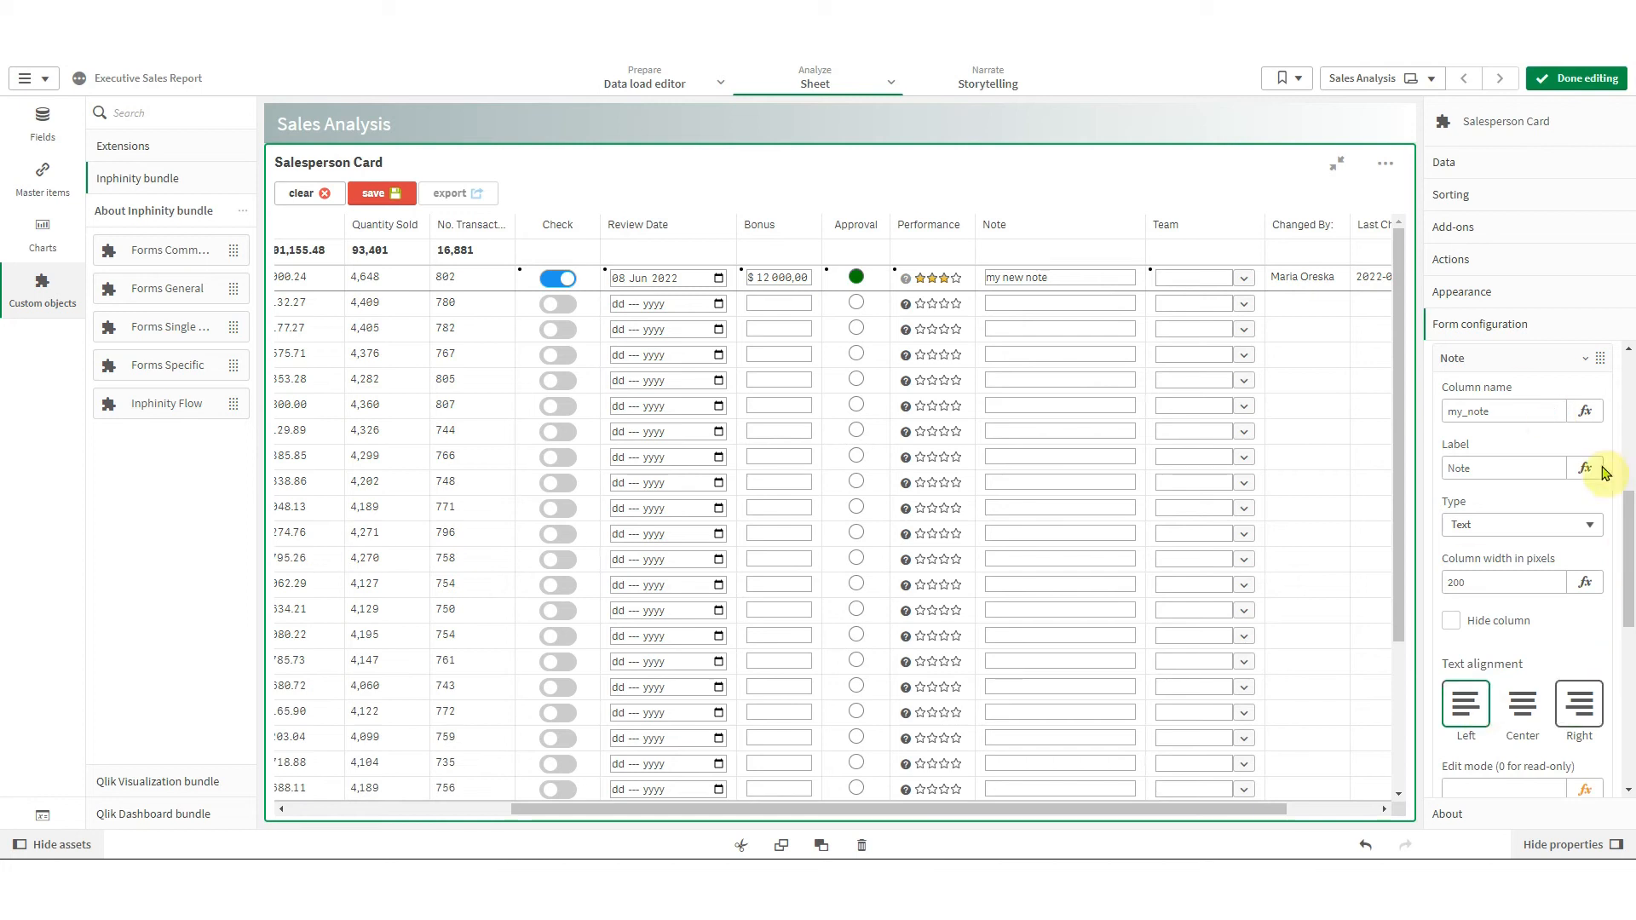
pyautogui.moveTo(1627, 511); pyautogui.dragTo(1631, 623)
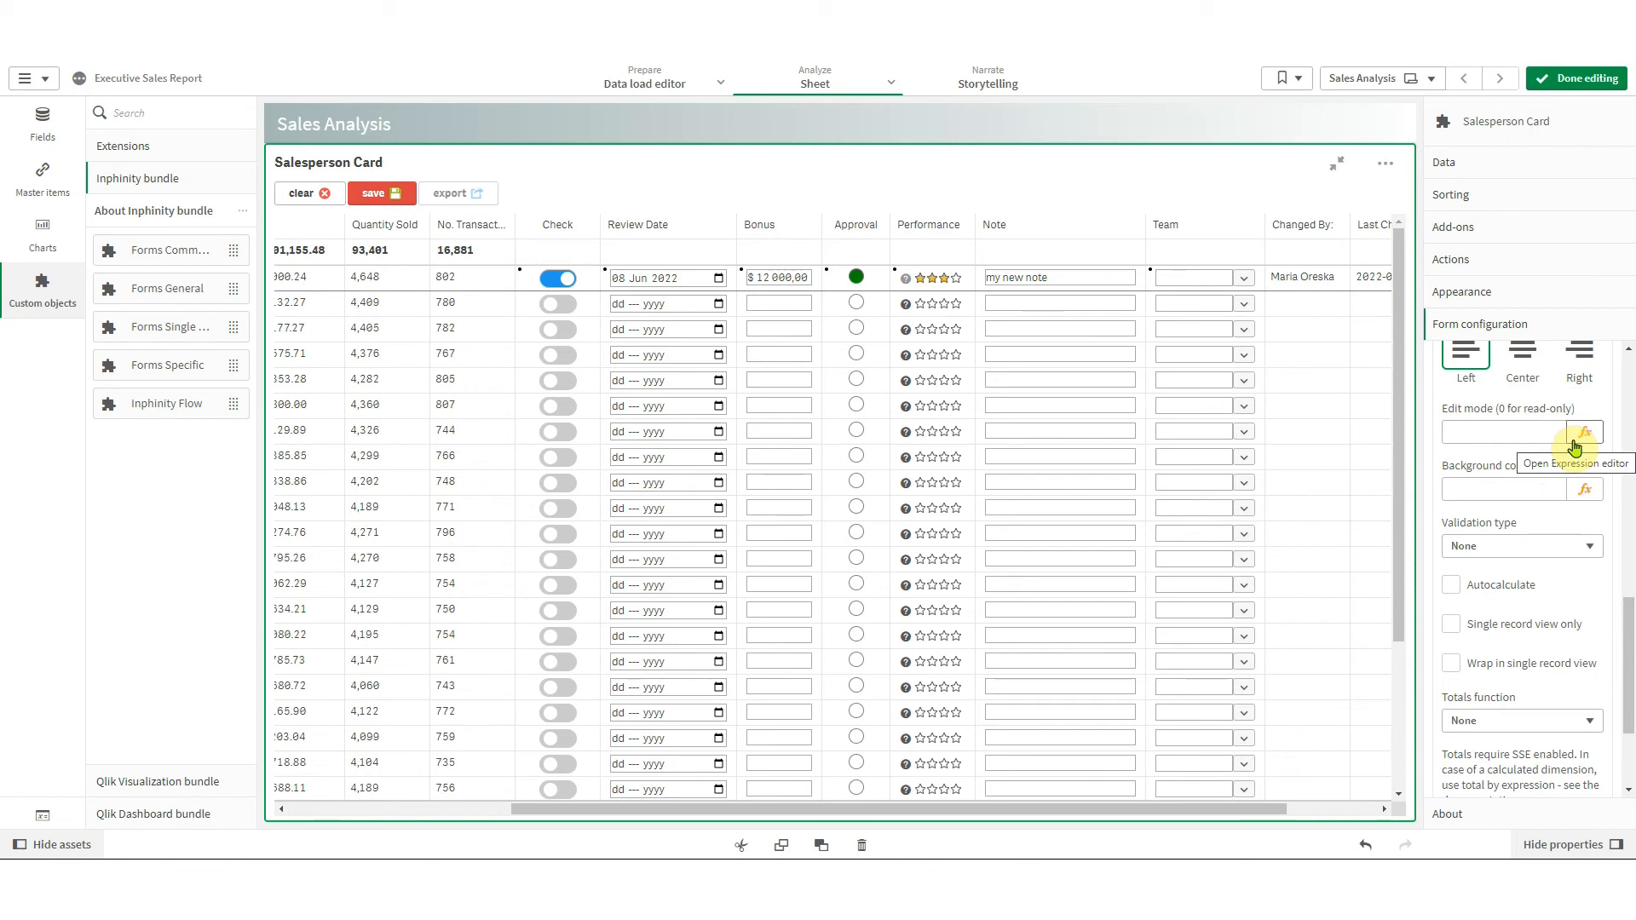
pyautogui.click(1514, 549)
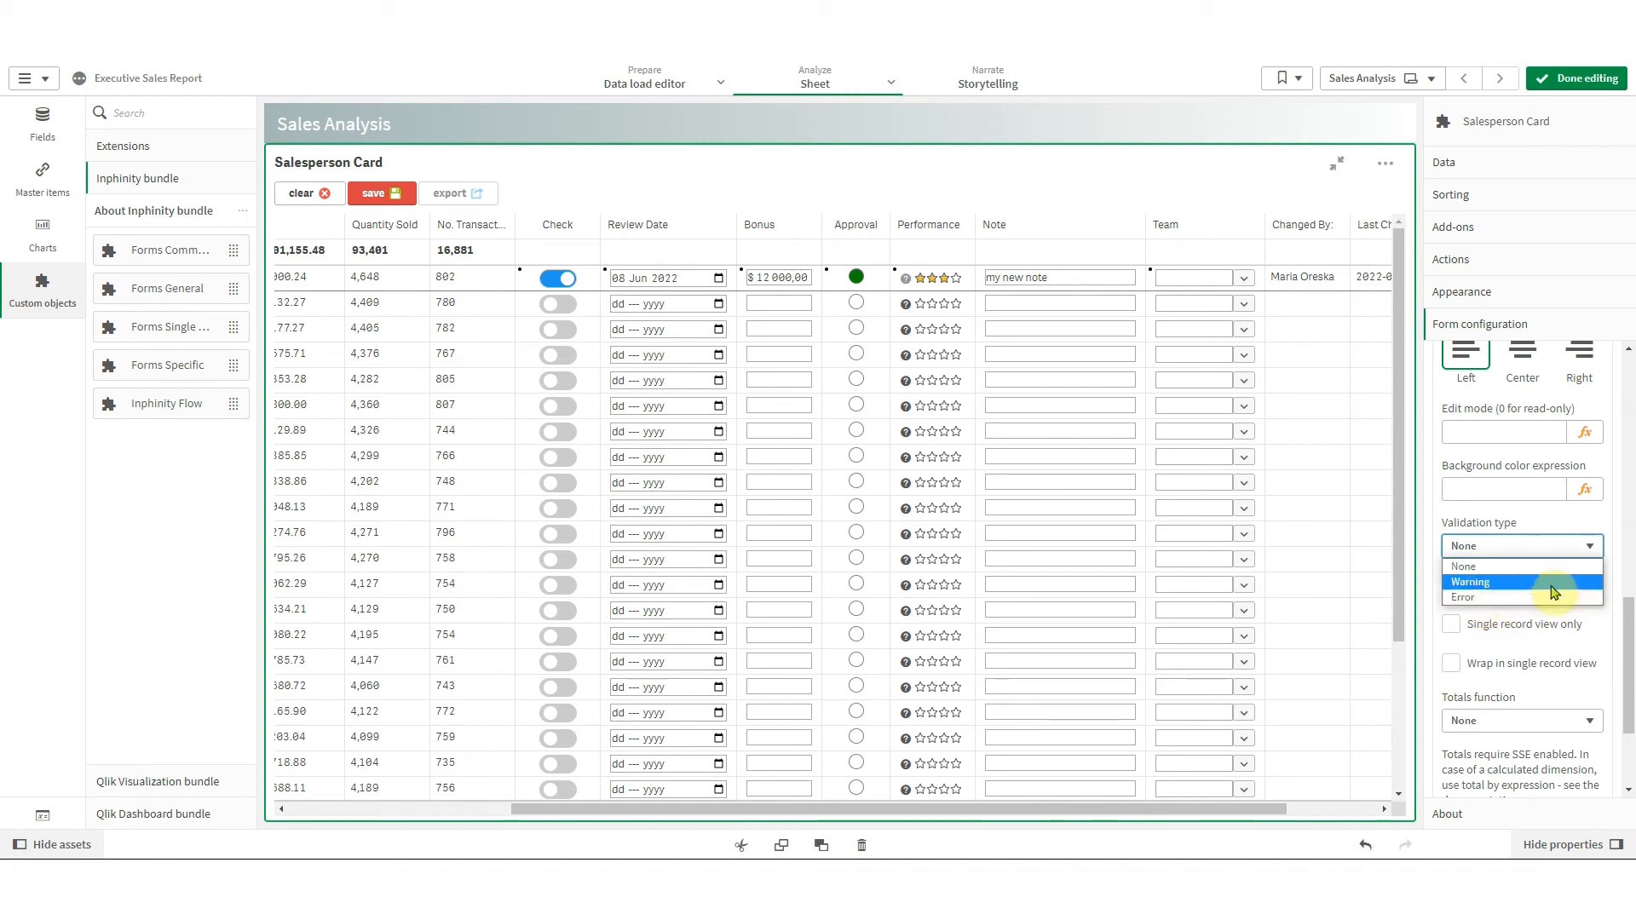
pyautogui.click(1613, 560)
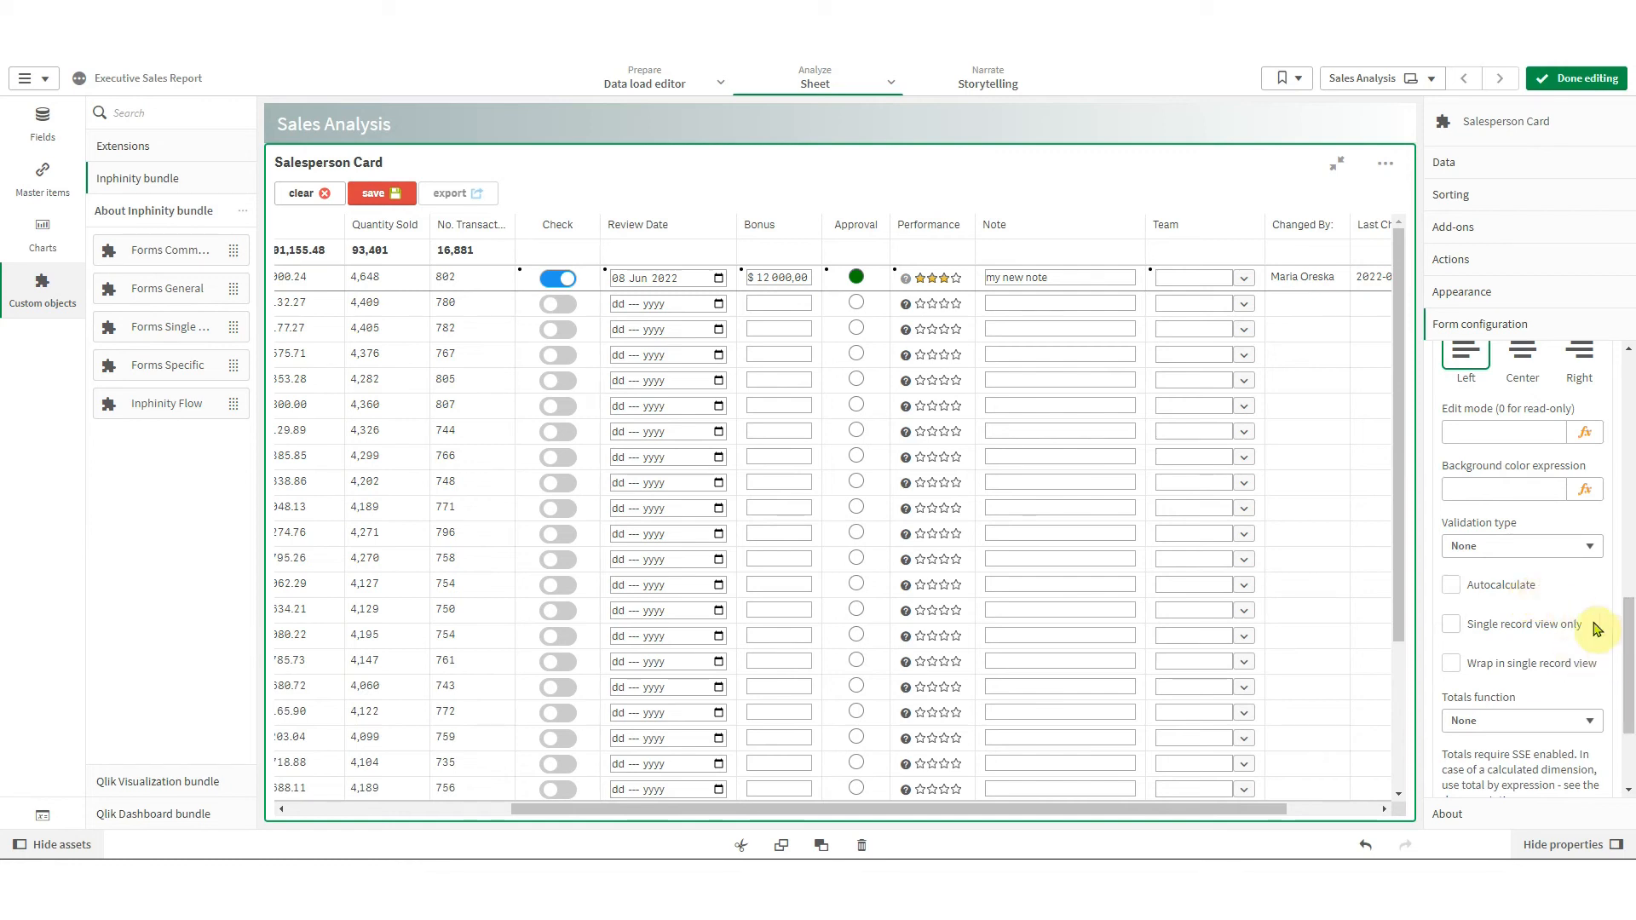
pyautogui.moveTo(1629, 651); pyautogui.dragTo(1629, 498)
pyautogui.click(1514, 537)
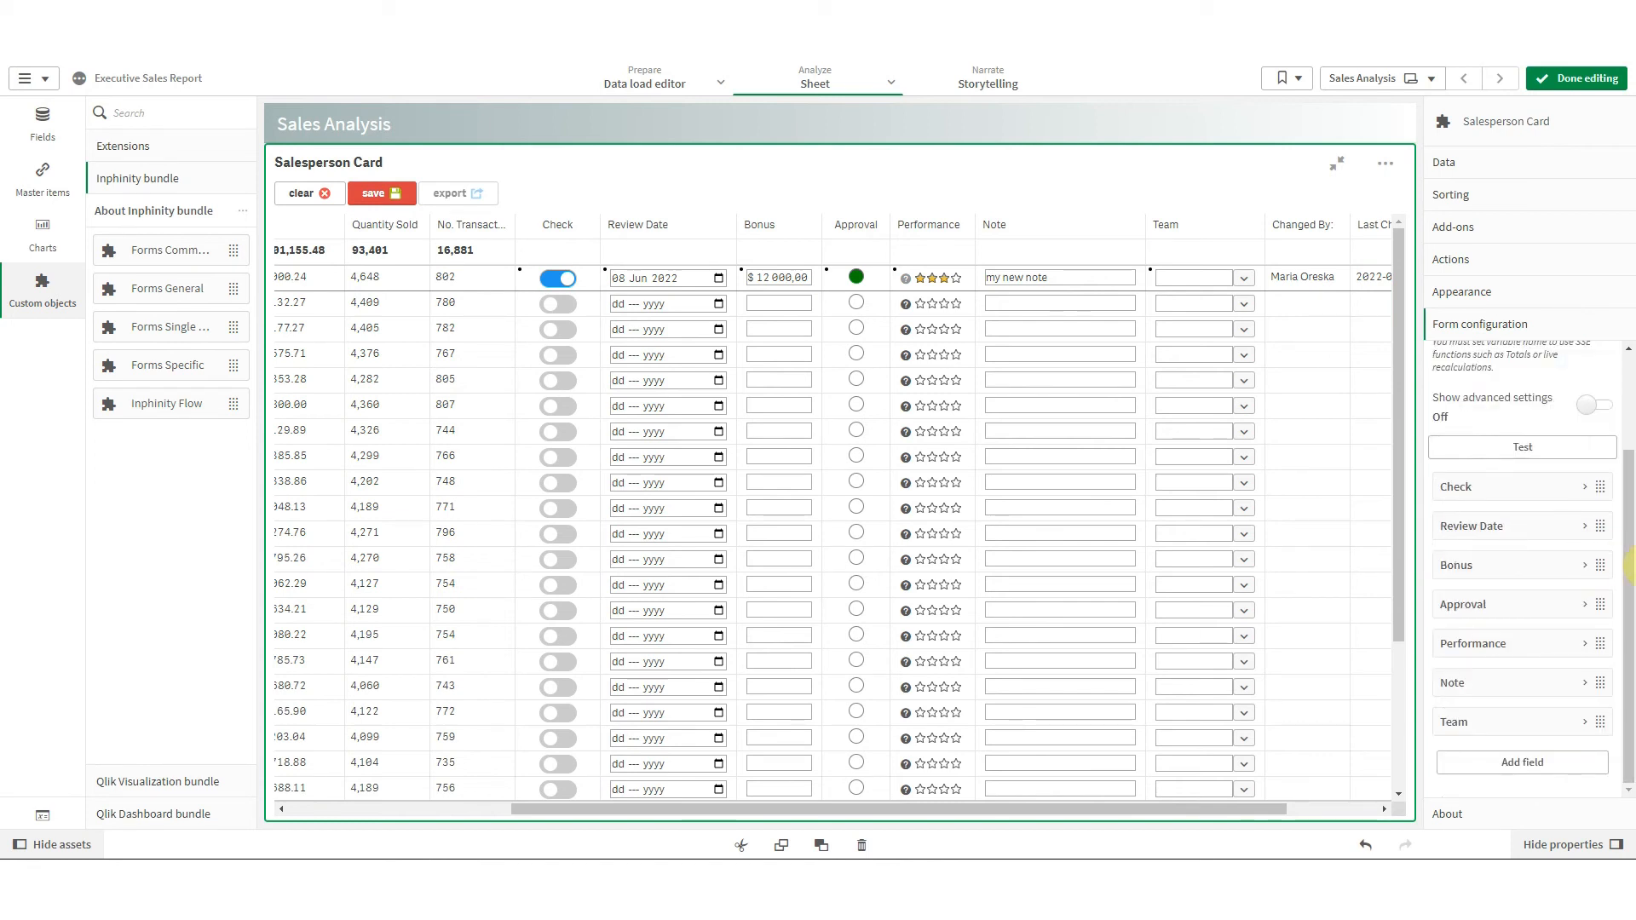
# Set the Team of the row with ID 19 to Team A, finish editing the sheet and save the form
pyautogui.click(1244, 279)
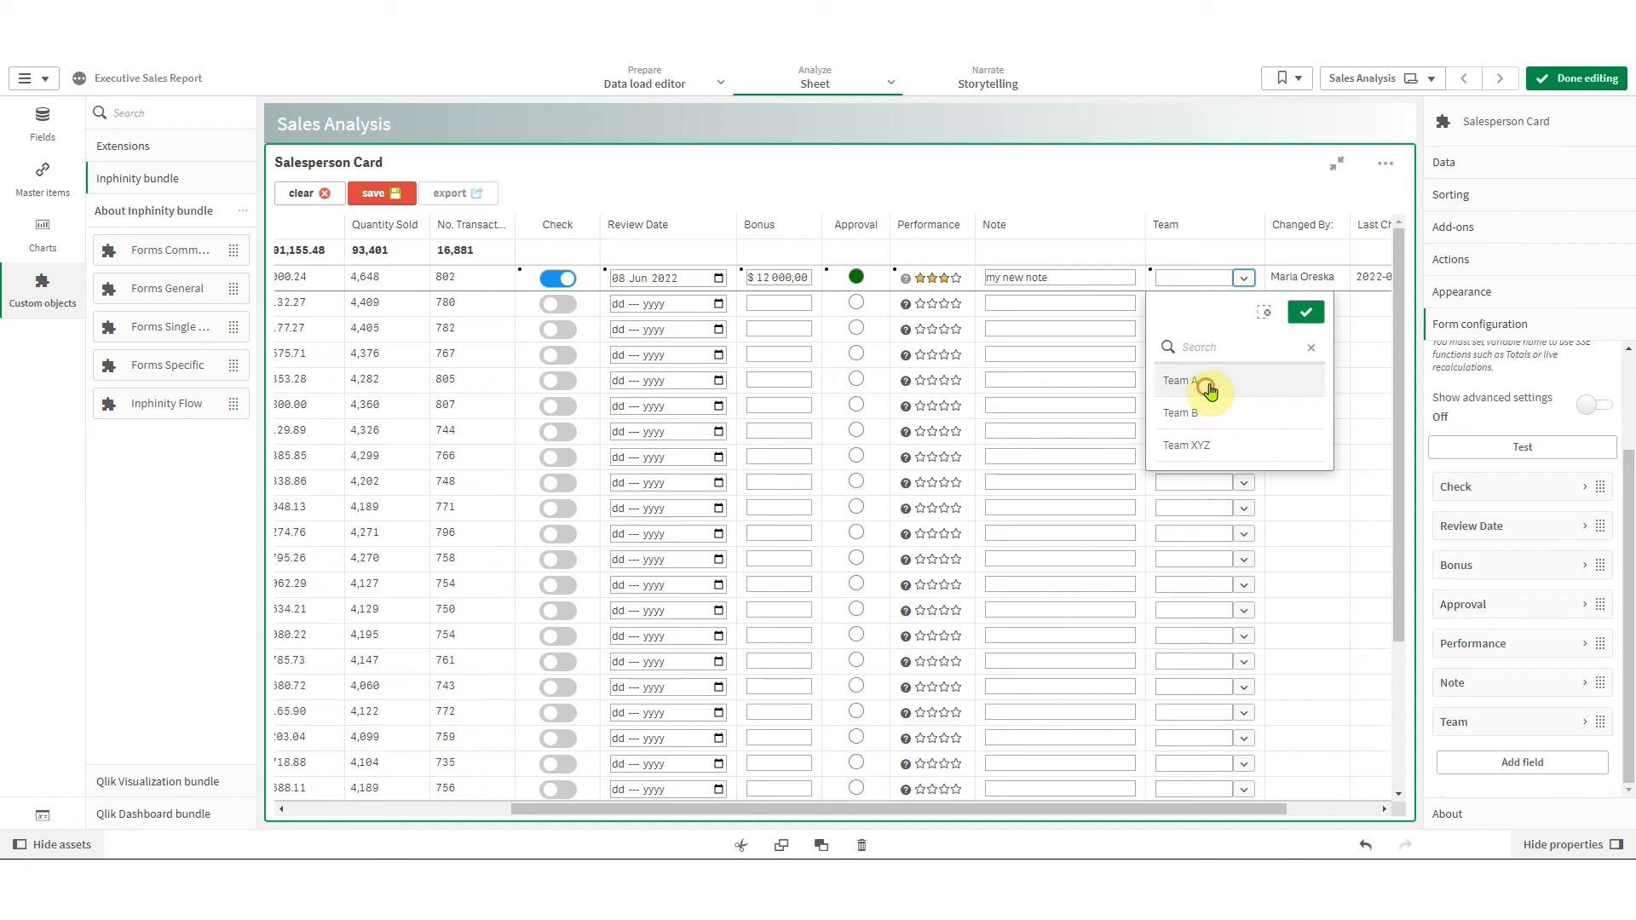
pyautogui.click(1206, 385)
pyautogui.click(107, 217)
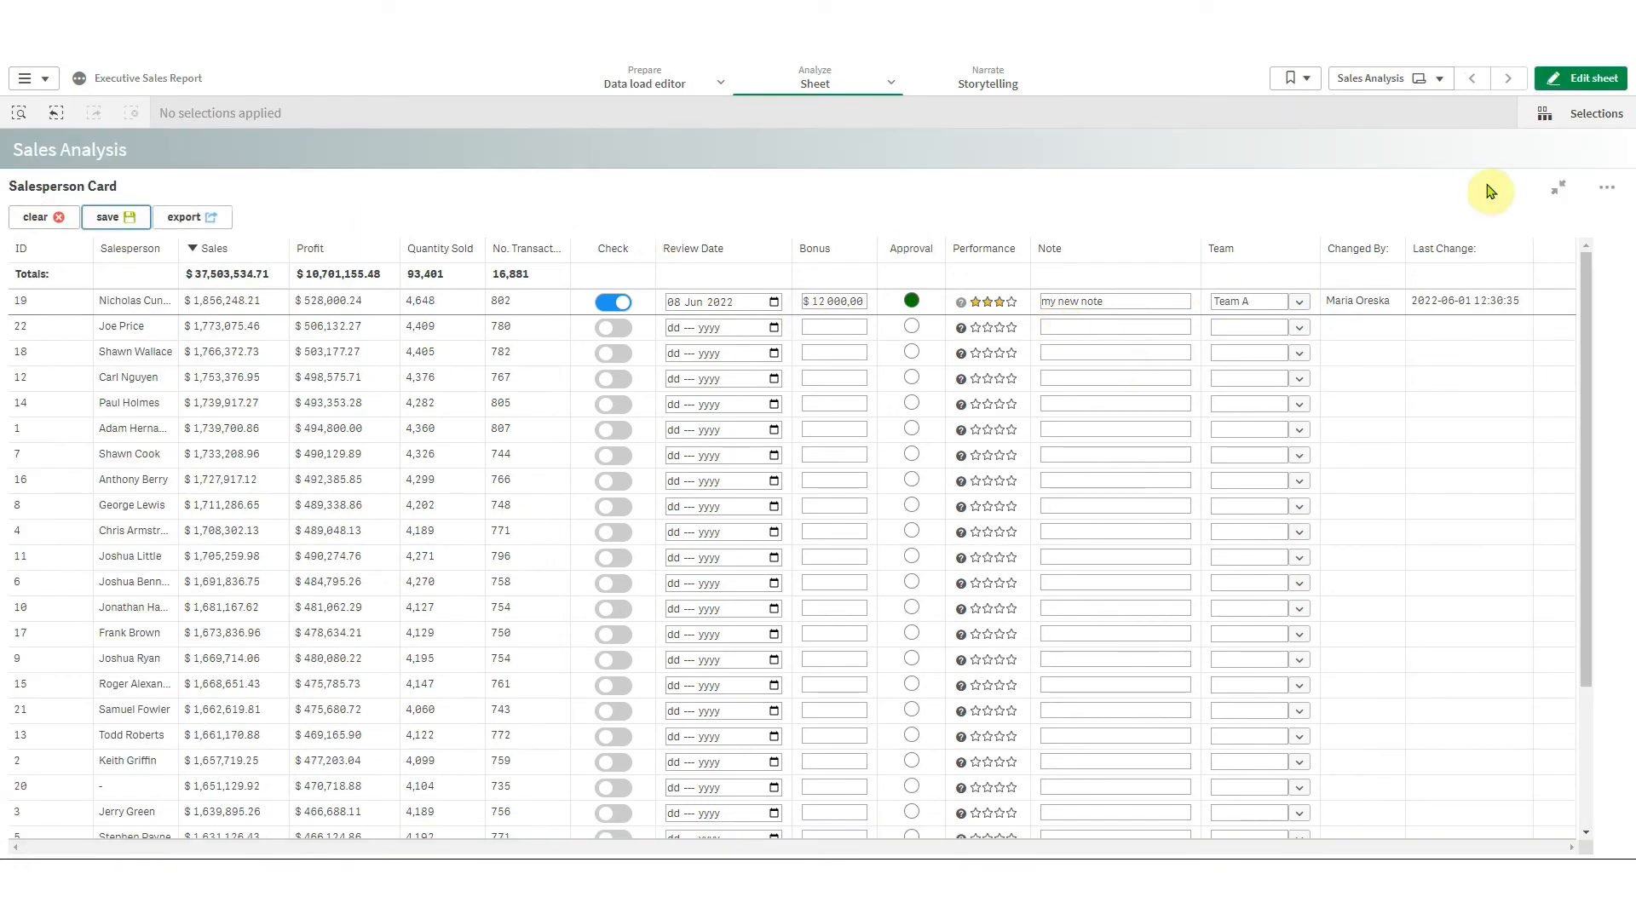
# Return to sheet editing and enable Global batch edit and Single column batch edit for the Salesperson Card
pyautogui.click(1559, 187)
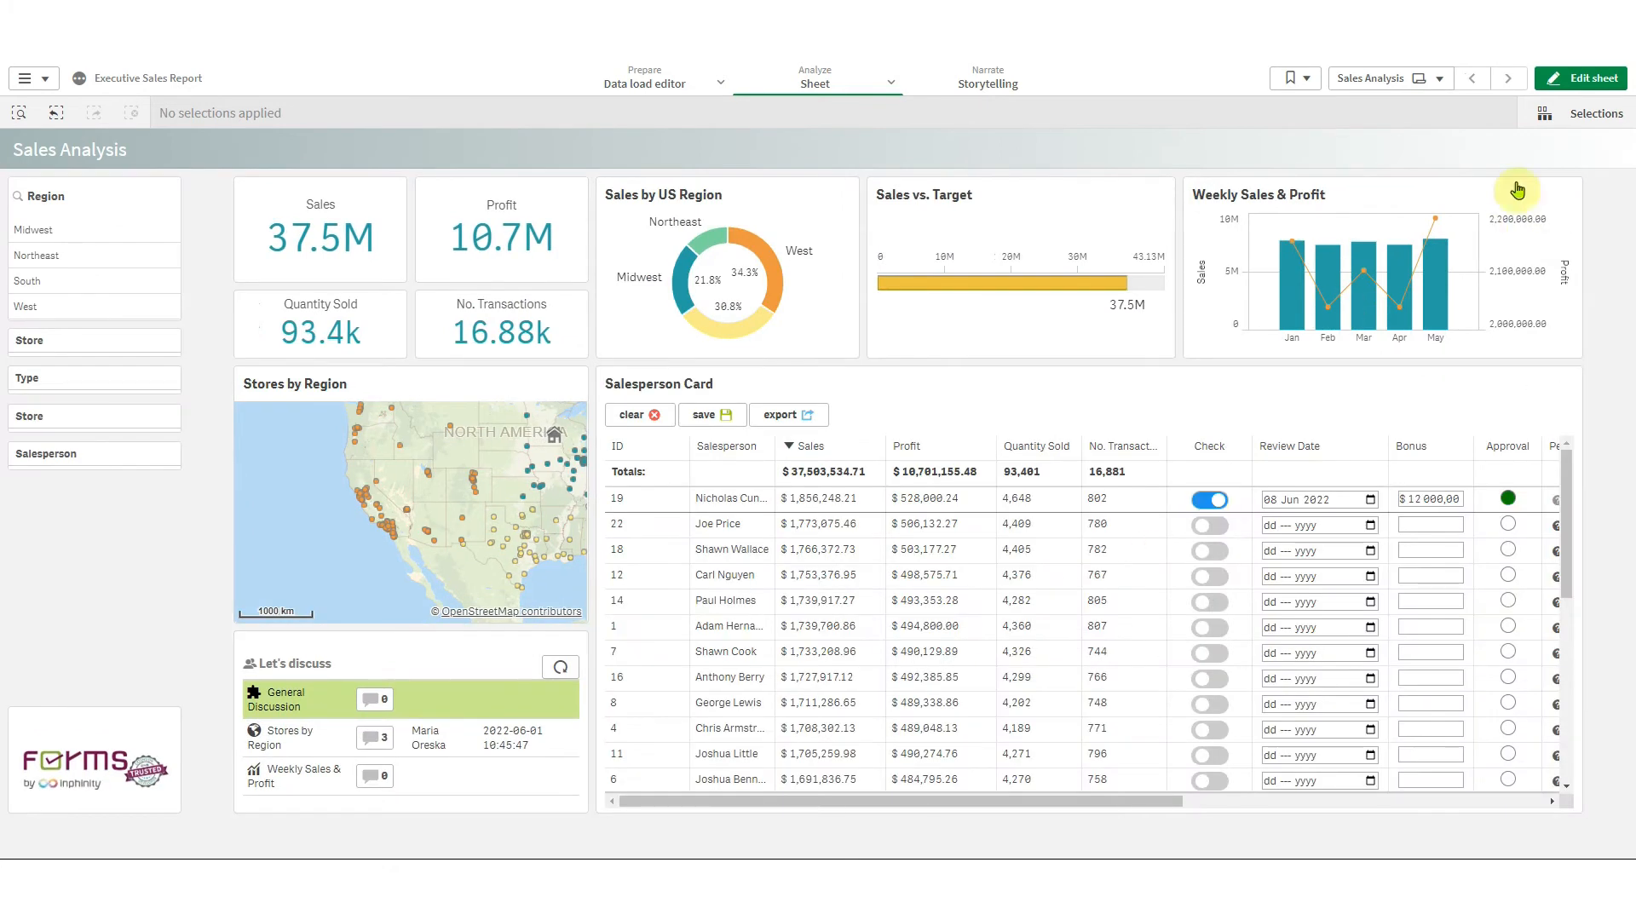
pyautogui.click(1575, 77)
pyautogui.click(1184, 417)
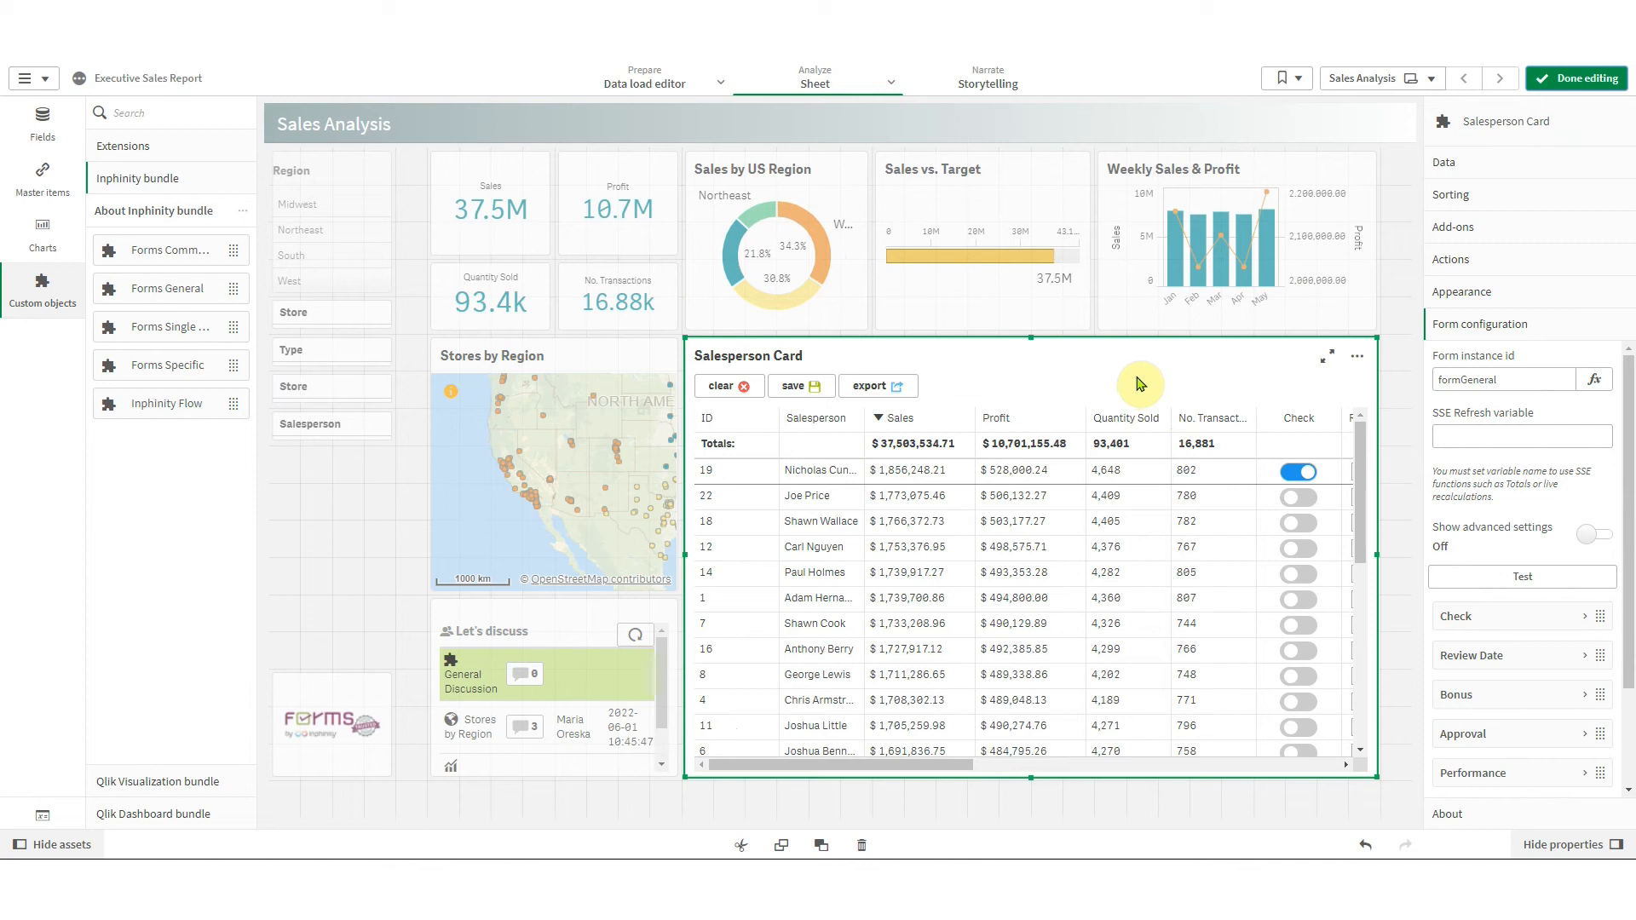
pyautogui.click(1487, 294)
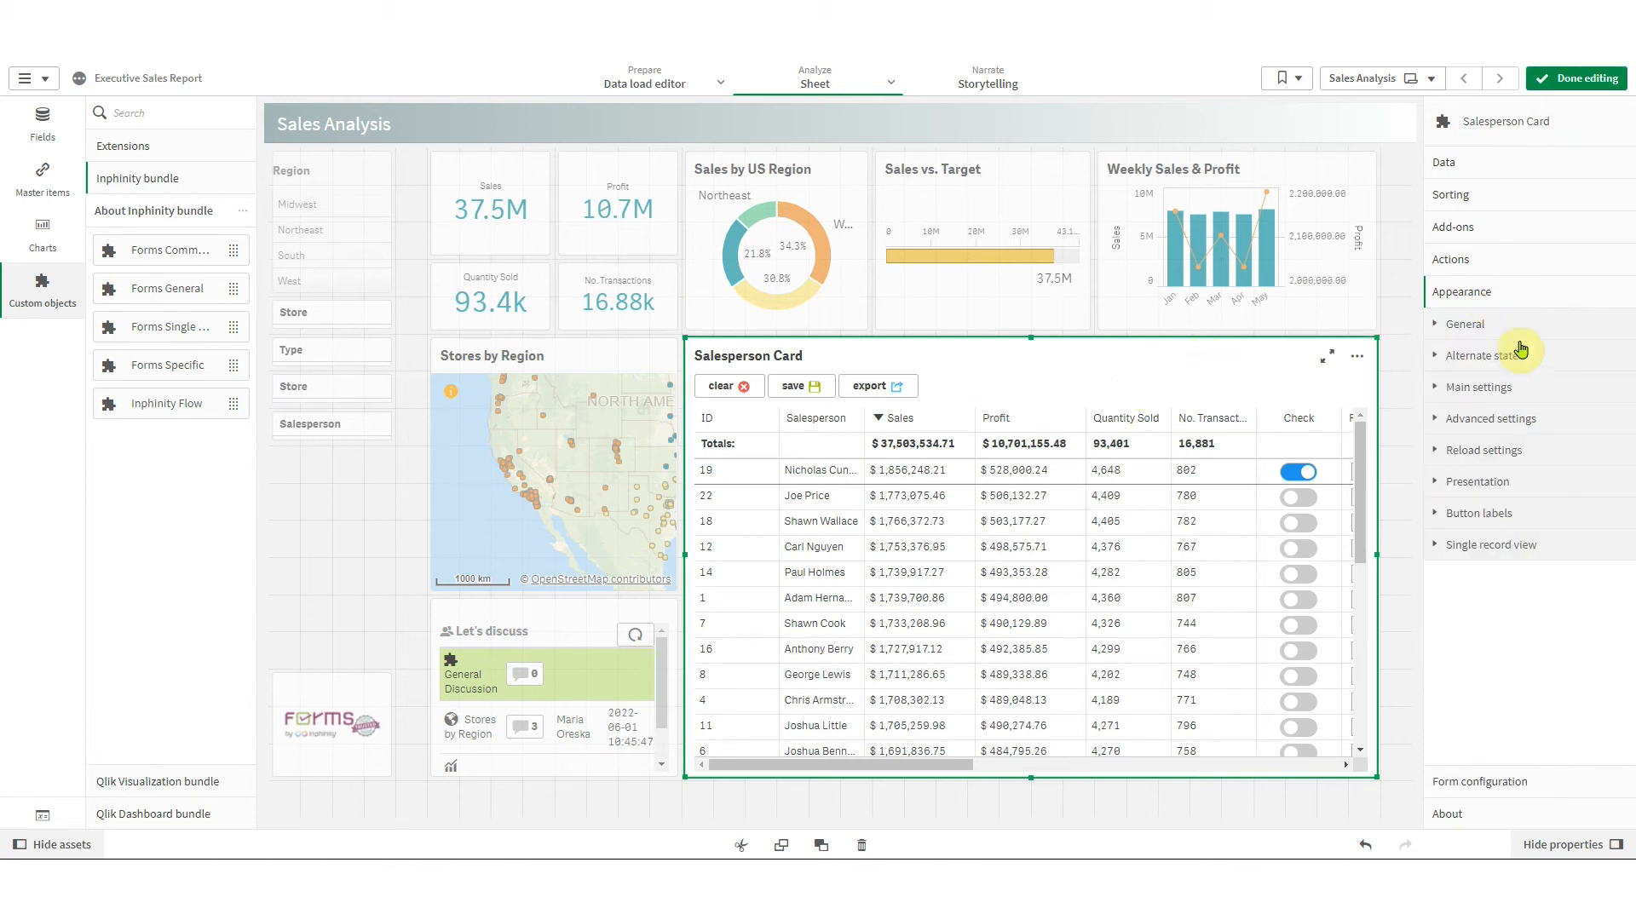
pyautogui.click(1520, 390)
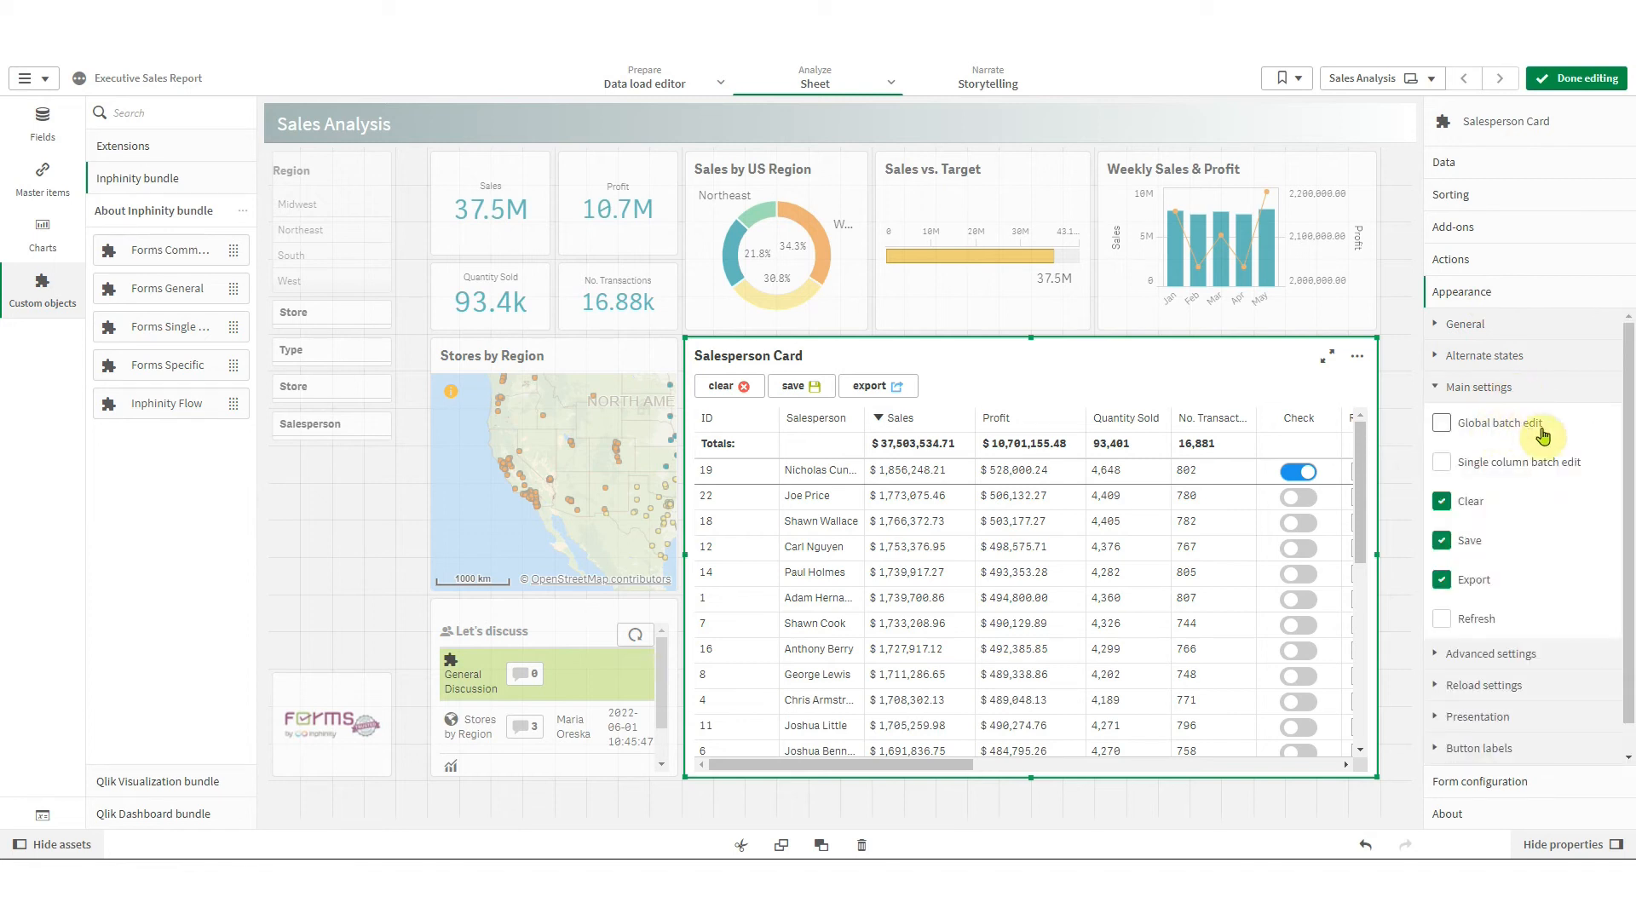
pyautogui.click(1538, 426)
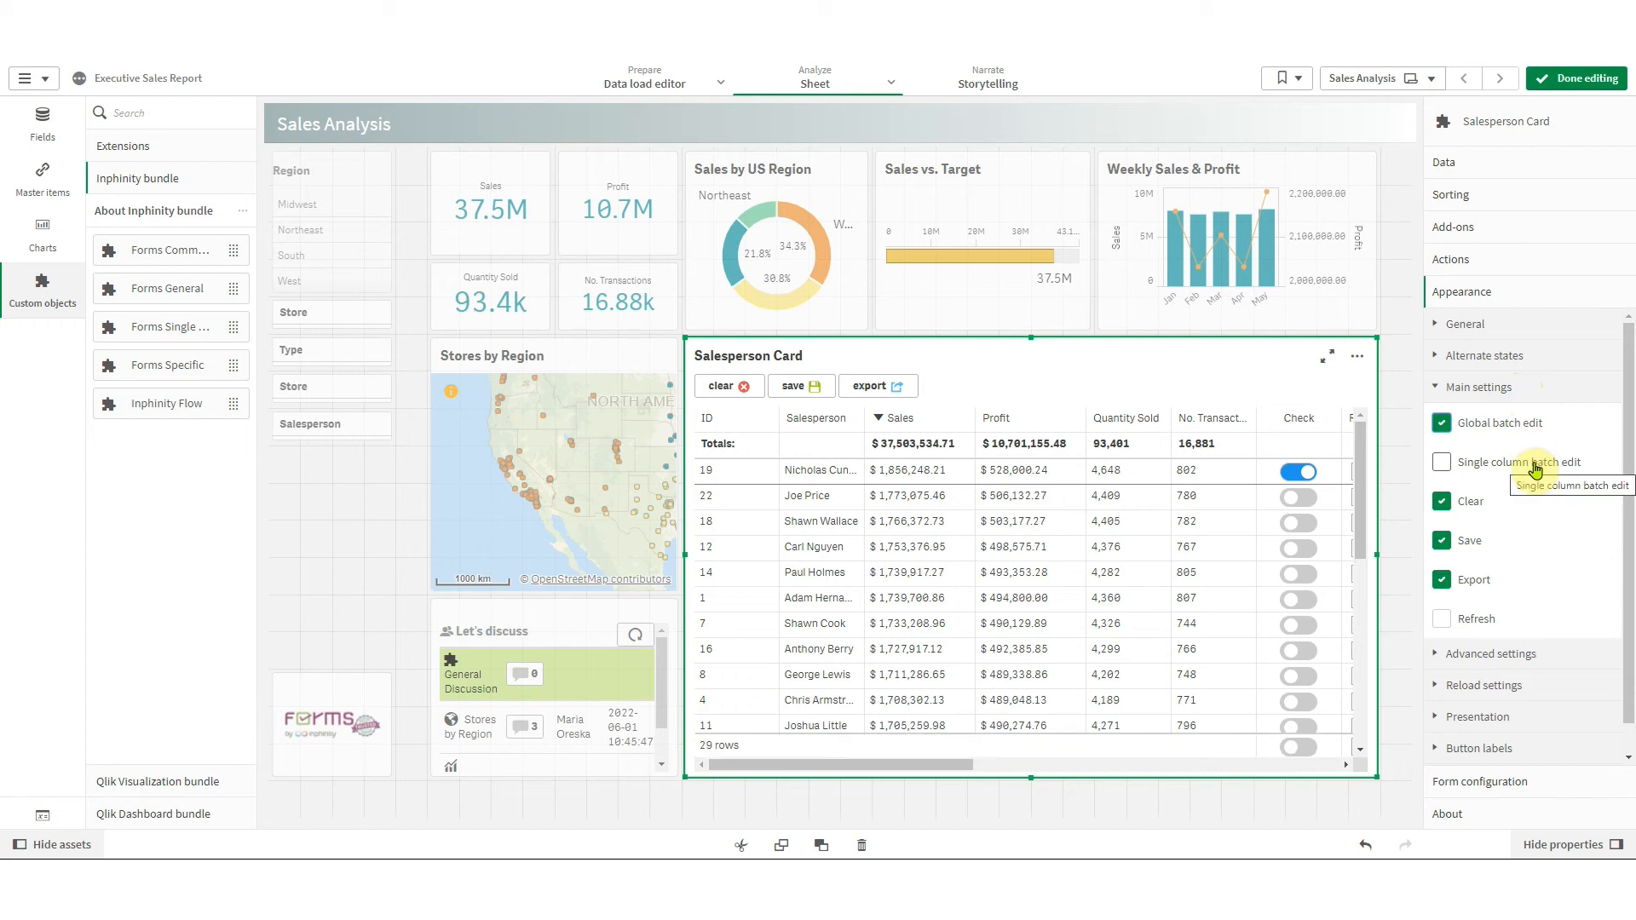
pyautogui.click(1531, 467)
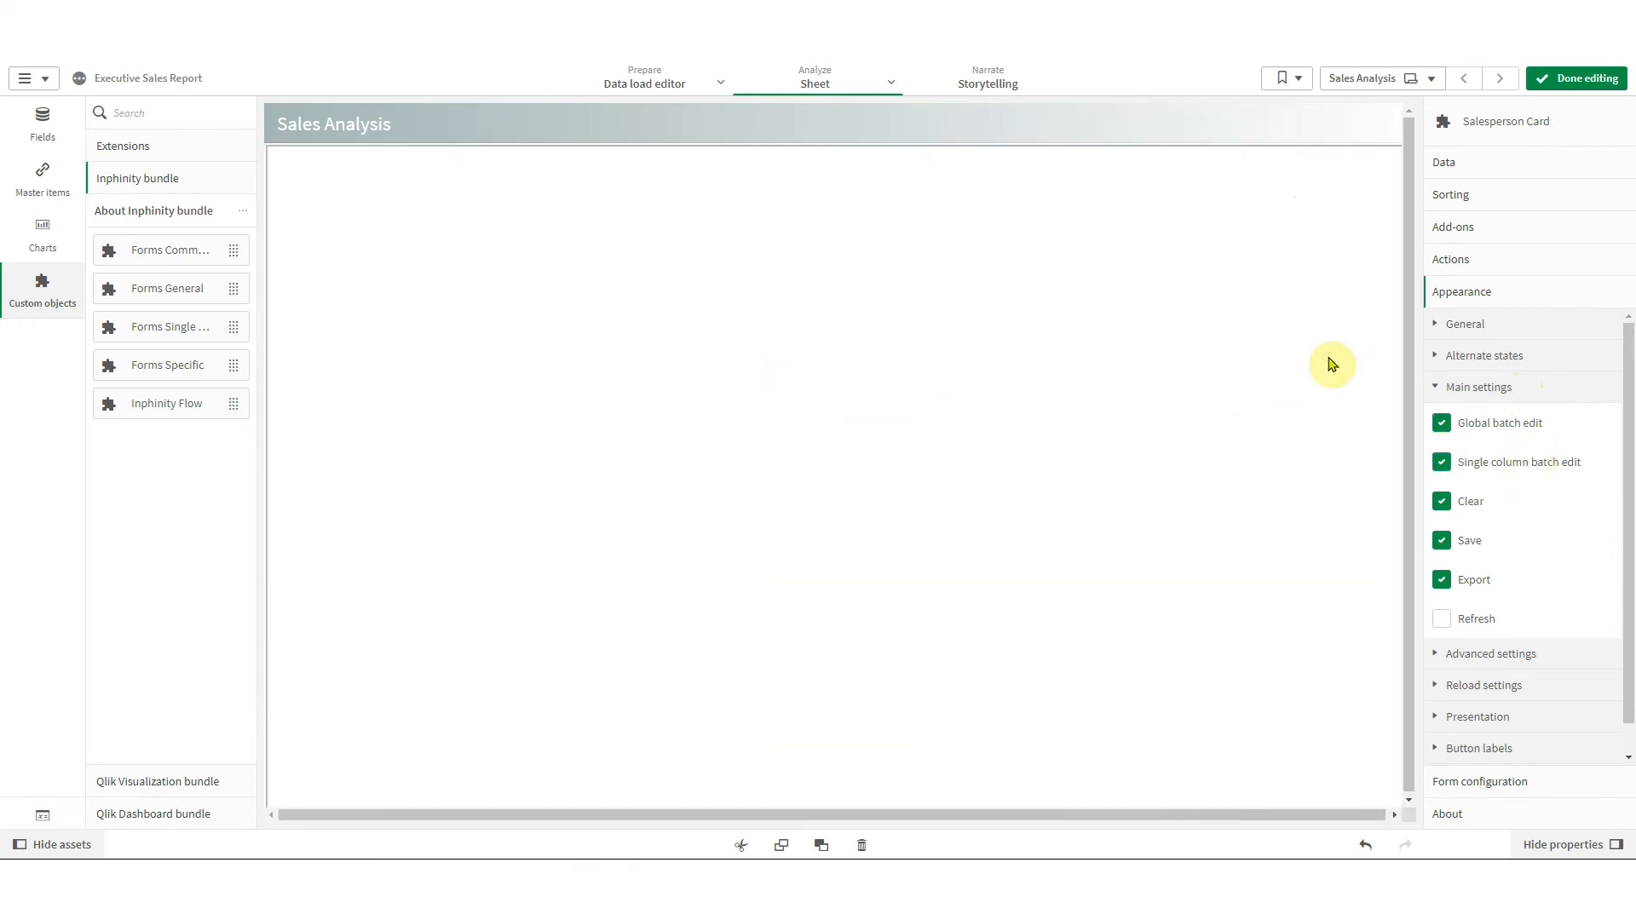
# Batch-edit all rows, applying Check on as a single column, and globally applying four-star Performance and orange Approval
pyautogui.click(888, 767)
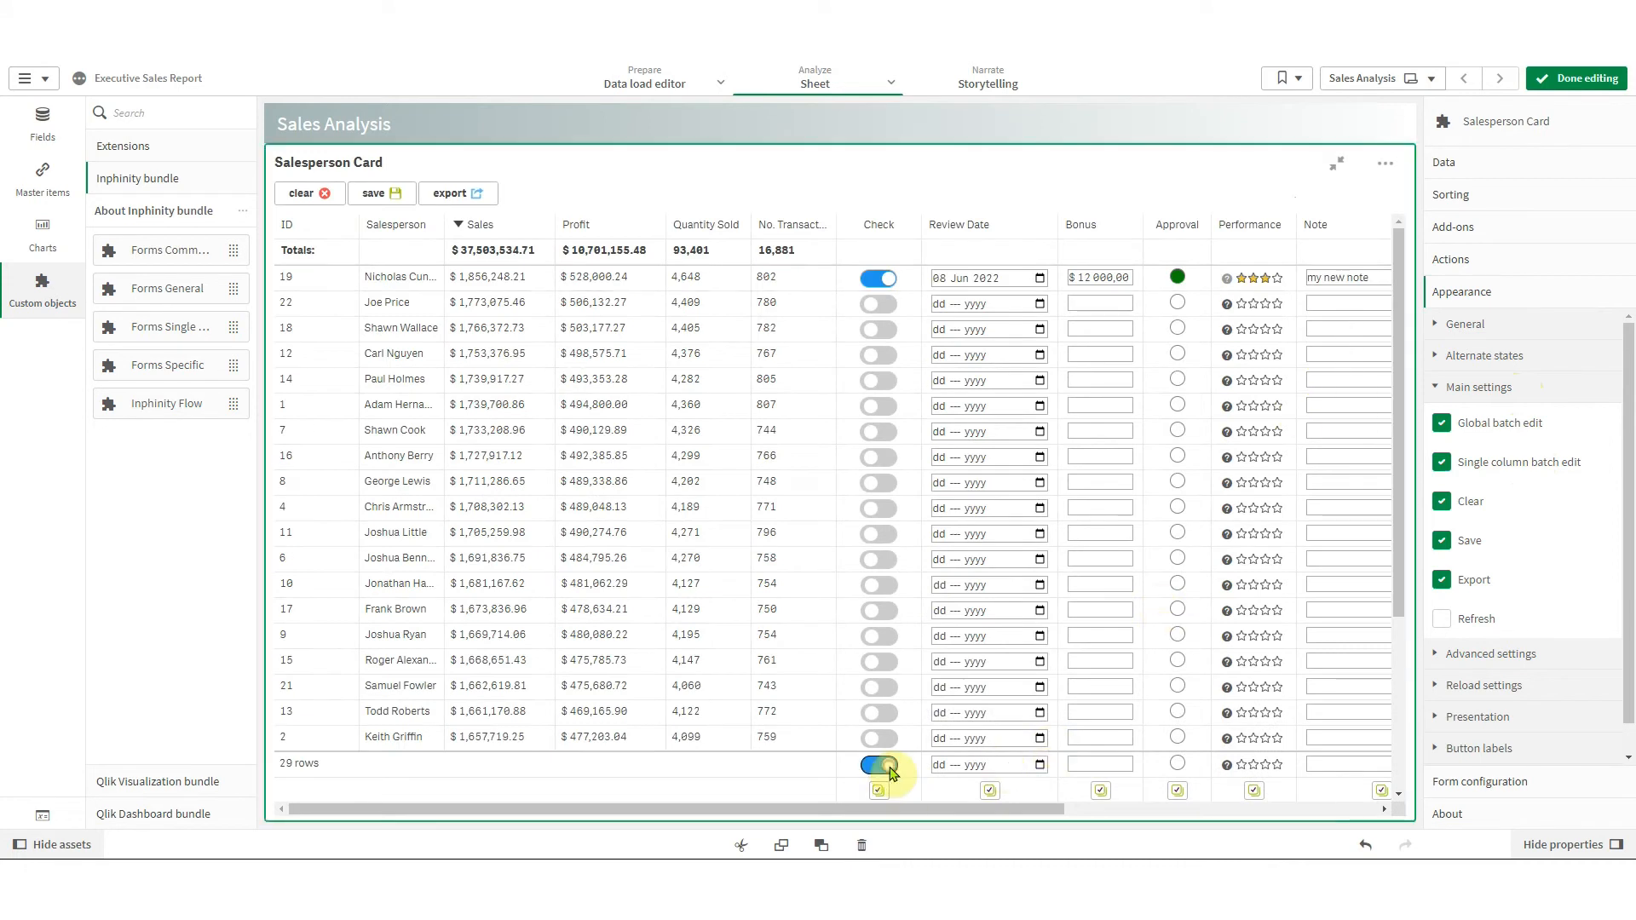
pyautogui.click(878, 791)
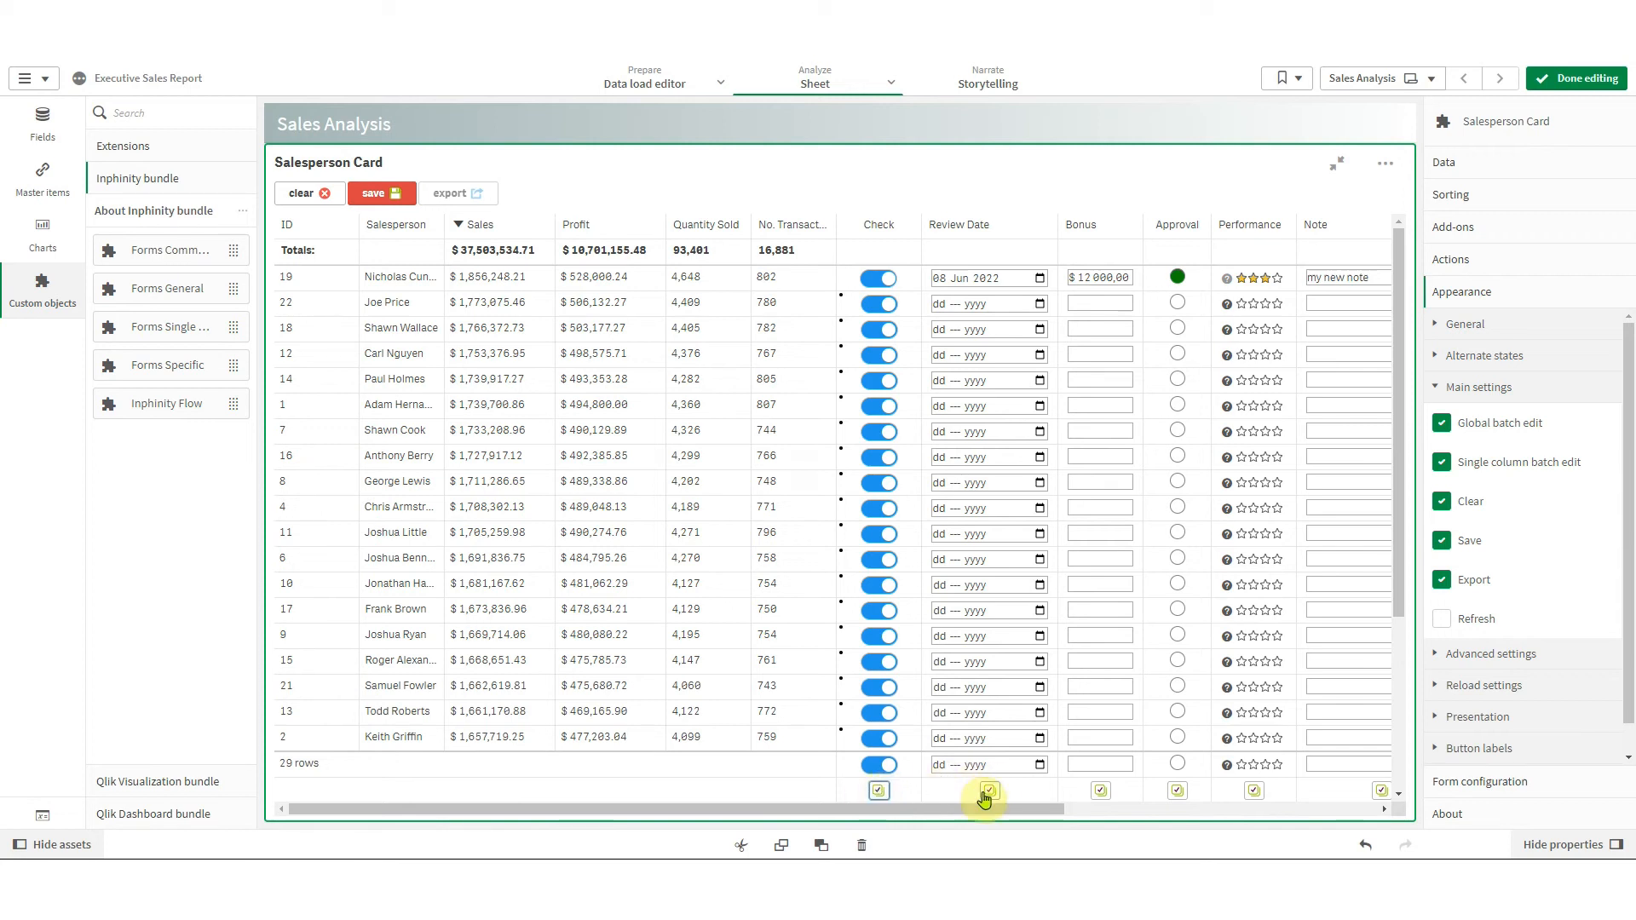
pyautogui.moveTo(1043, 813); pyautogui.dragTo(1240, 812)
pyautogui.click(997, 764)
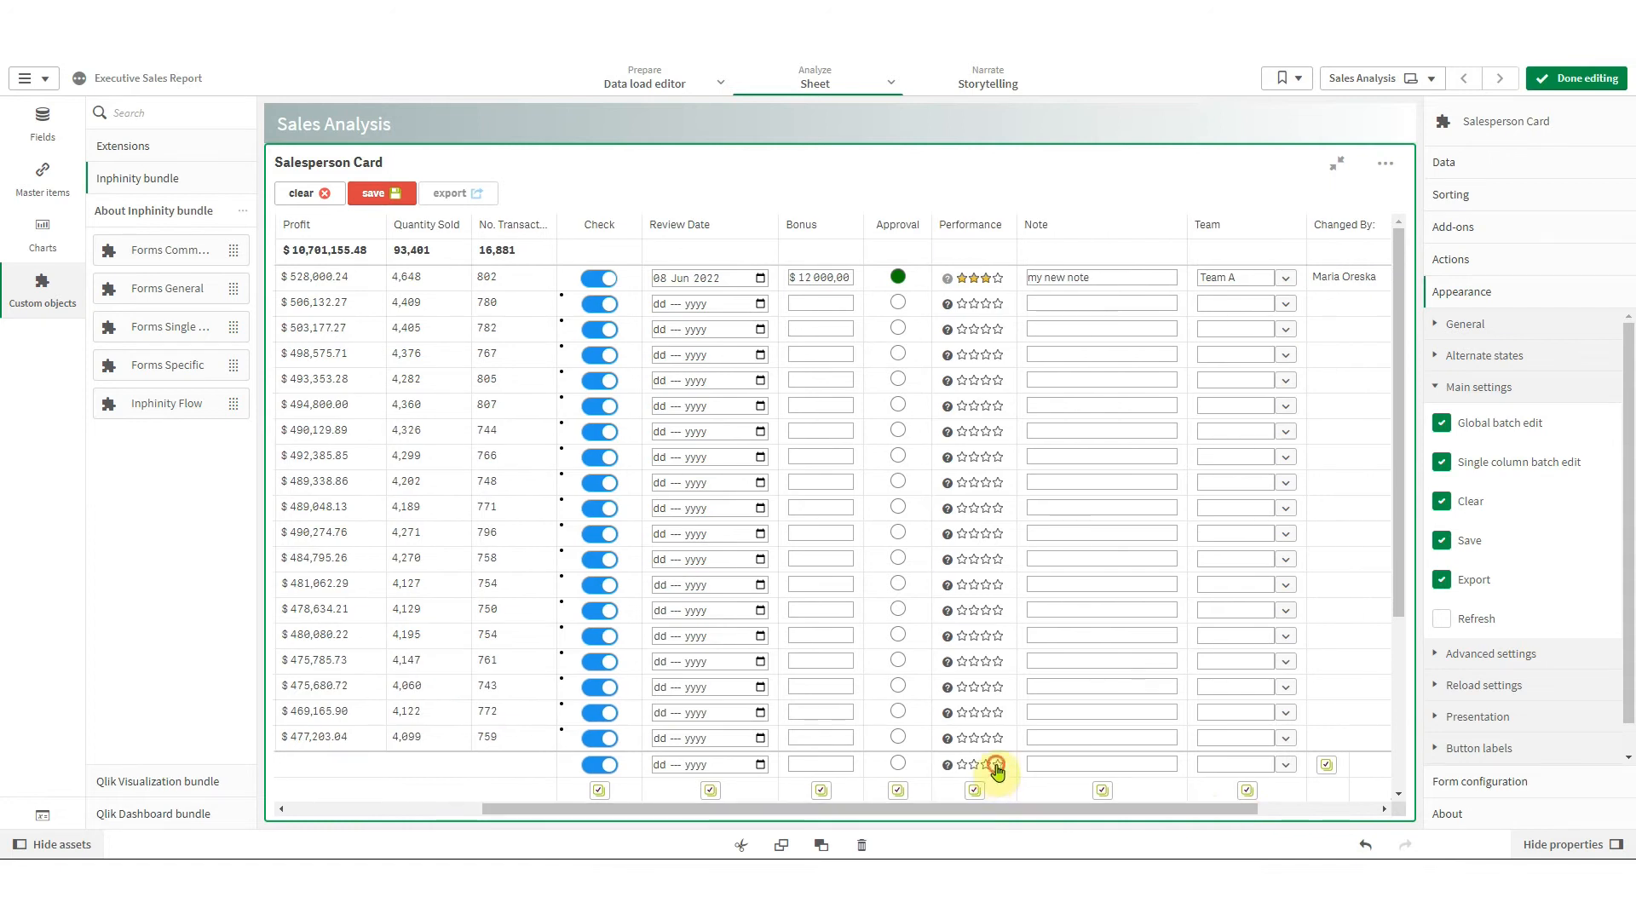
pyautogui.click(898, 764)
pyautogui.click(1327, 766)
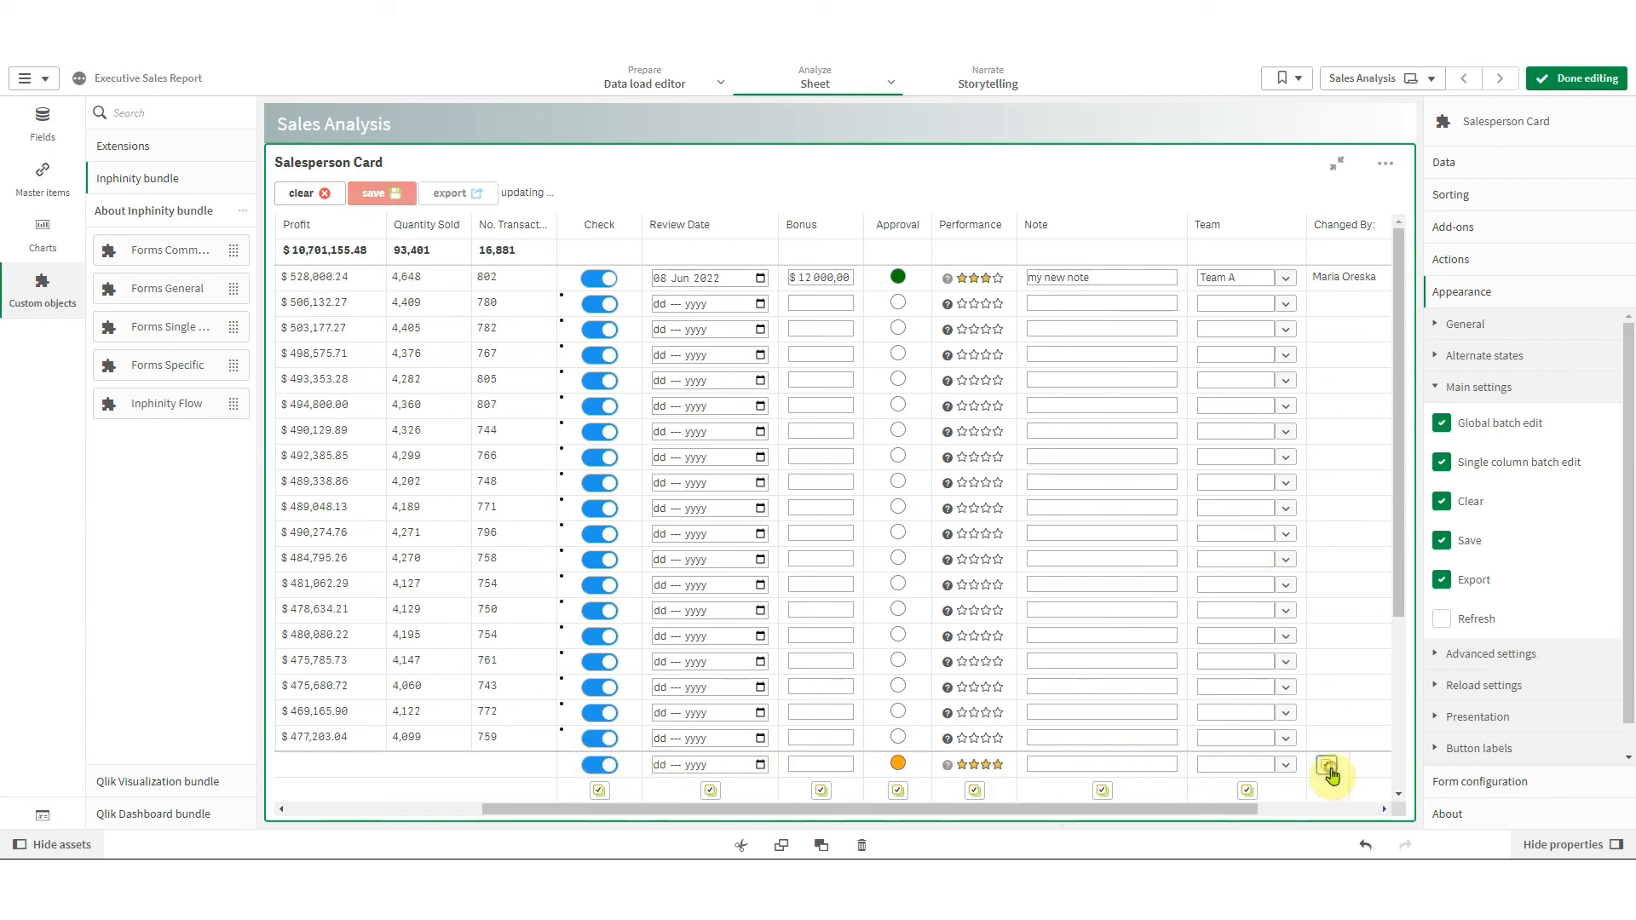
# Discard the unsaved batch changes and enable Show single record in the Salesperson Card's single record view settings
pyautogui.click(1486, 389)
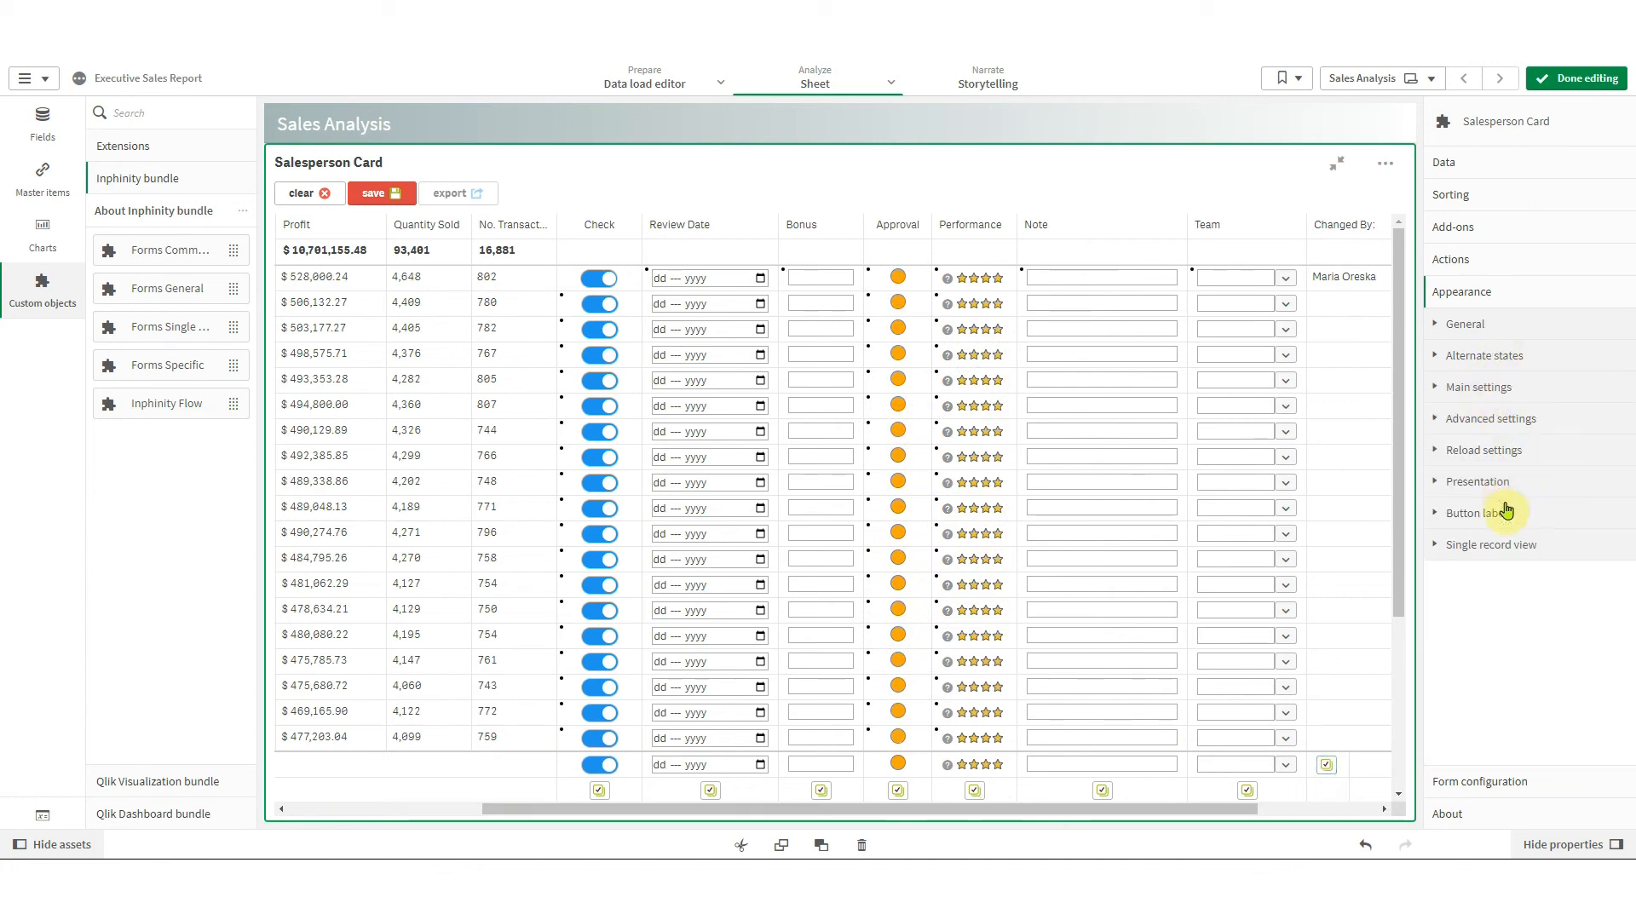
pyautogui.click(1531, 554)
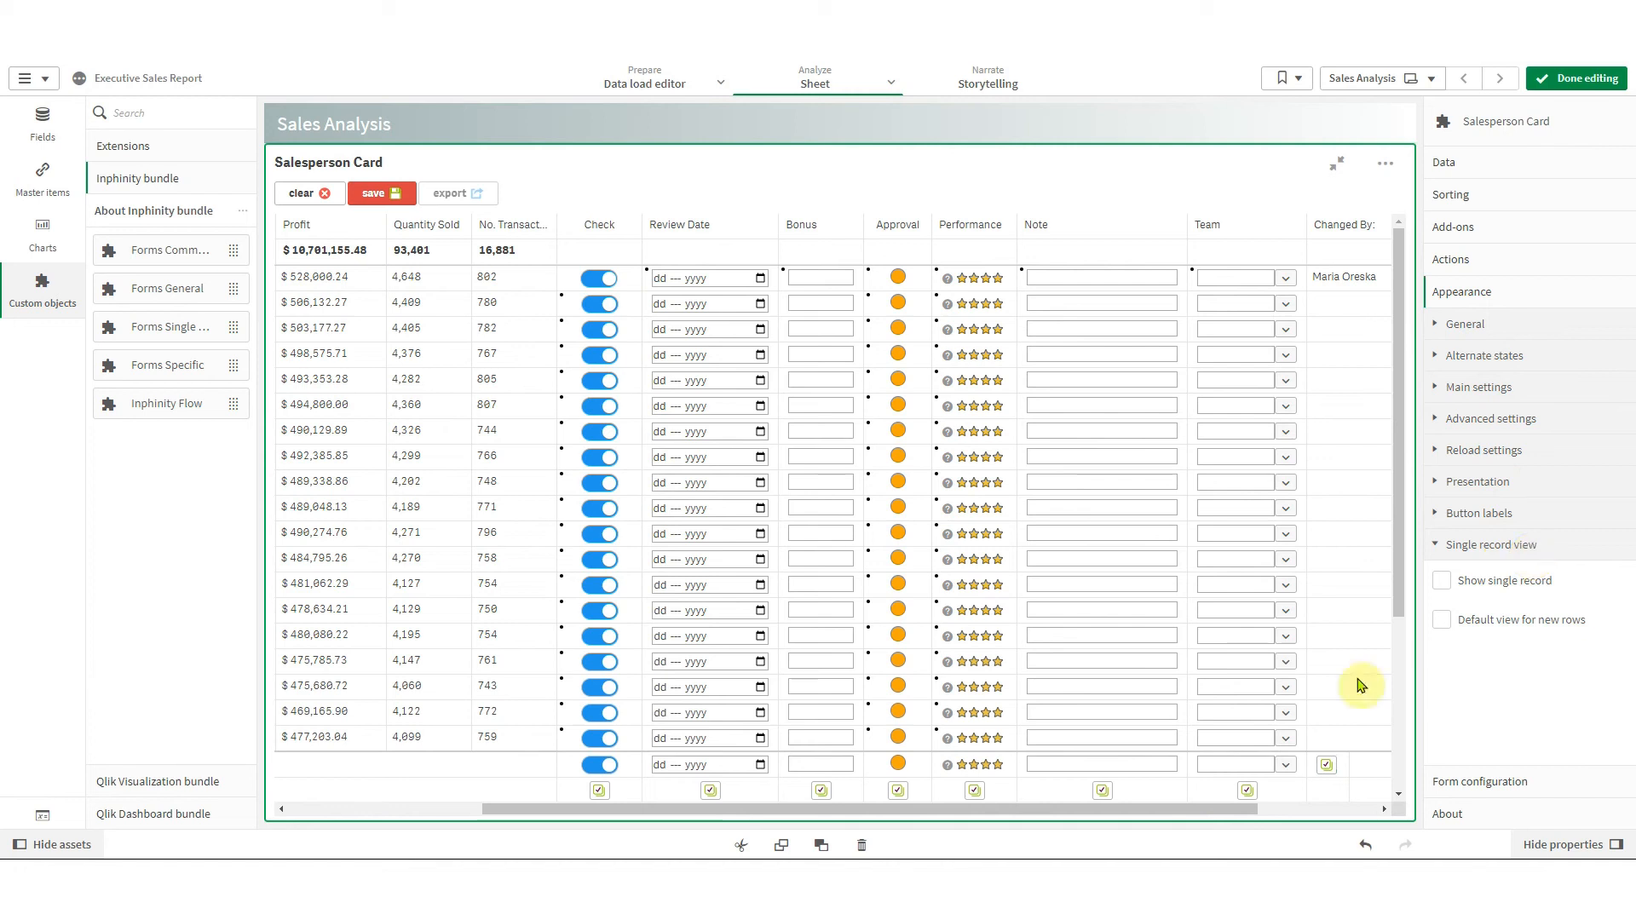
pyautogui.click(313, 194)
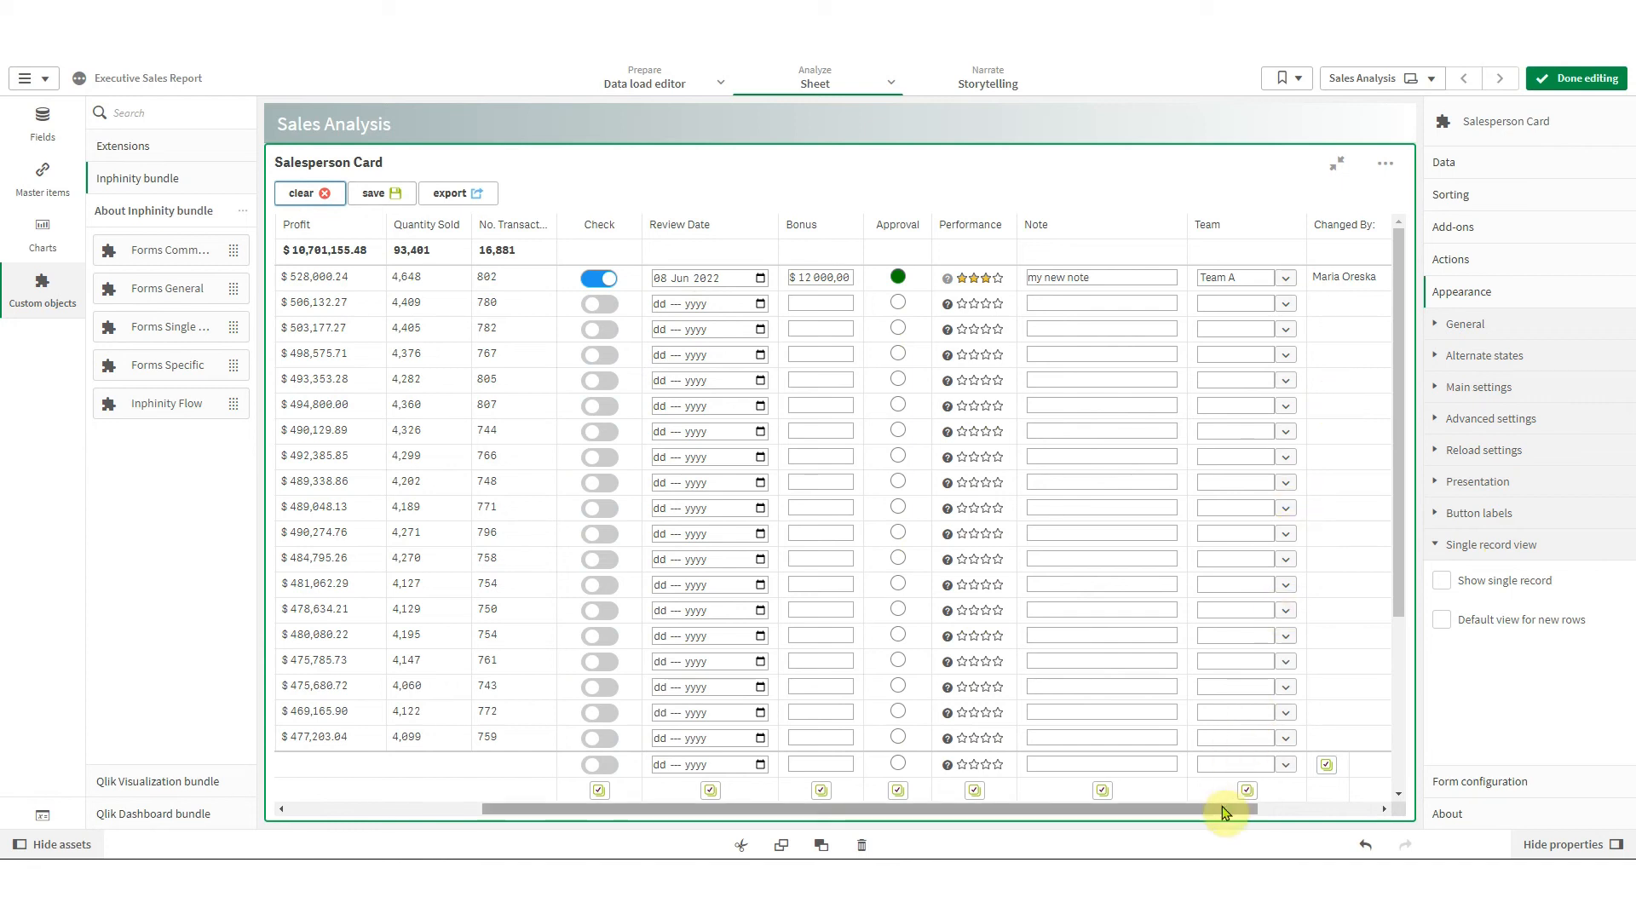
pyautogui.moveTo(1218, 818); pyautogui.dragTo(982, 807)
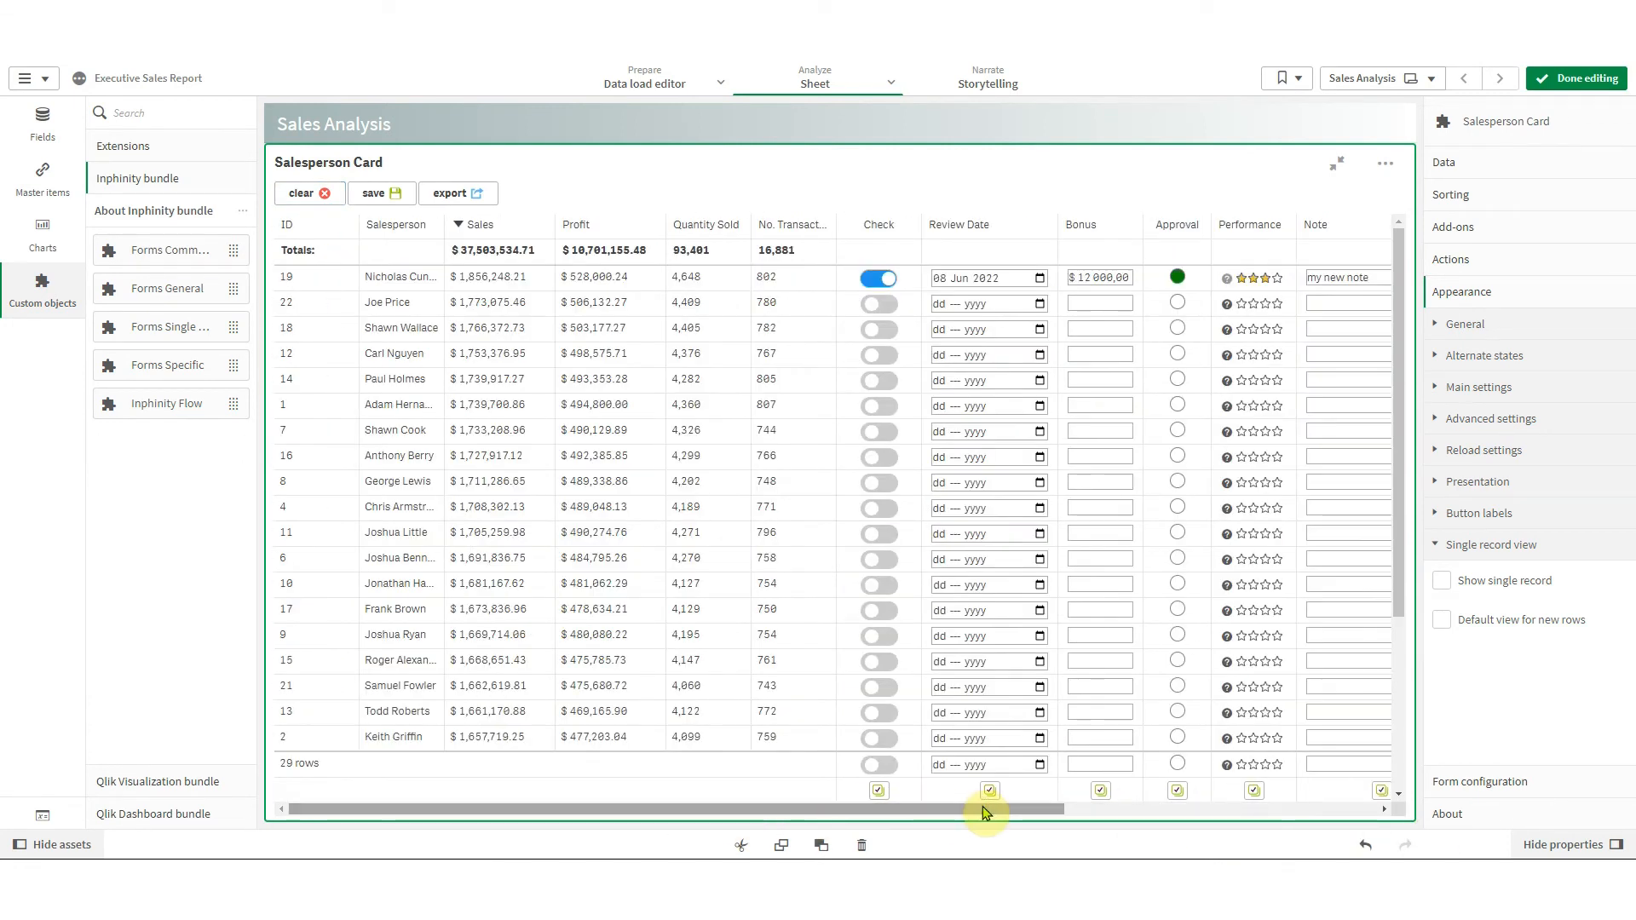
pyautogui.click(1440, 583)
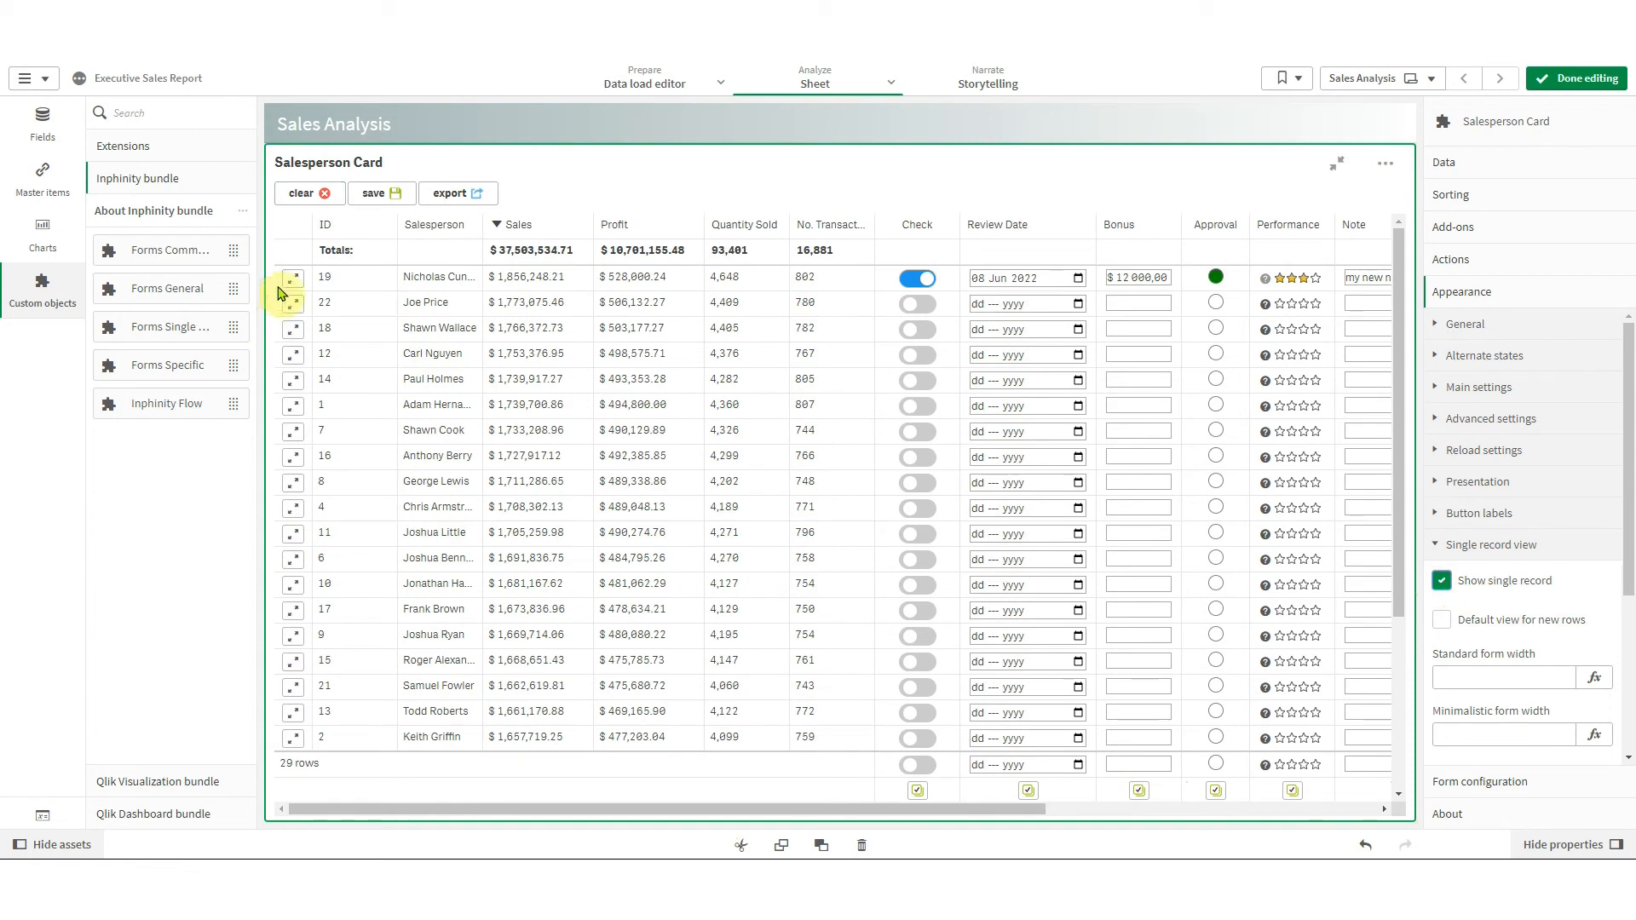
# Finish editing the sheet, open the single record view for ID 19 and browse to the record with ID 22
pyautogui.click(1567, 78)
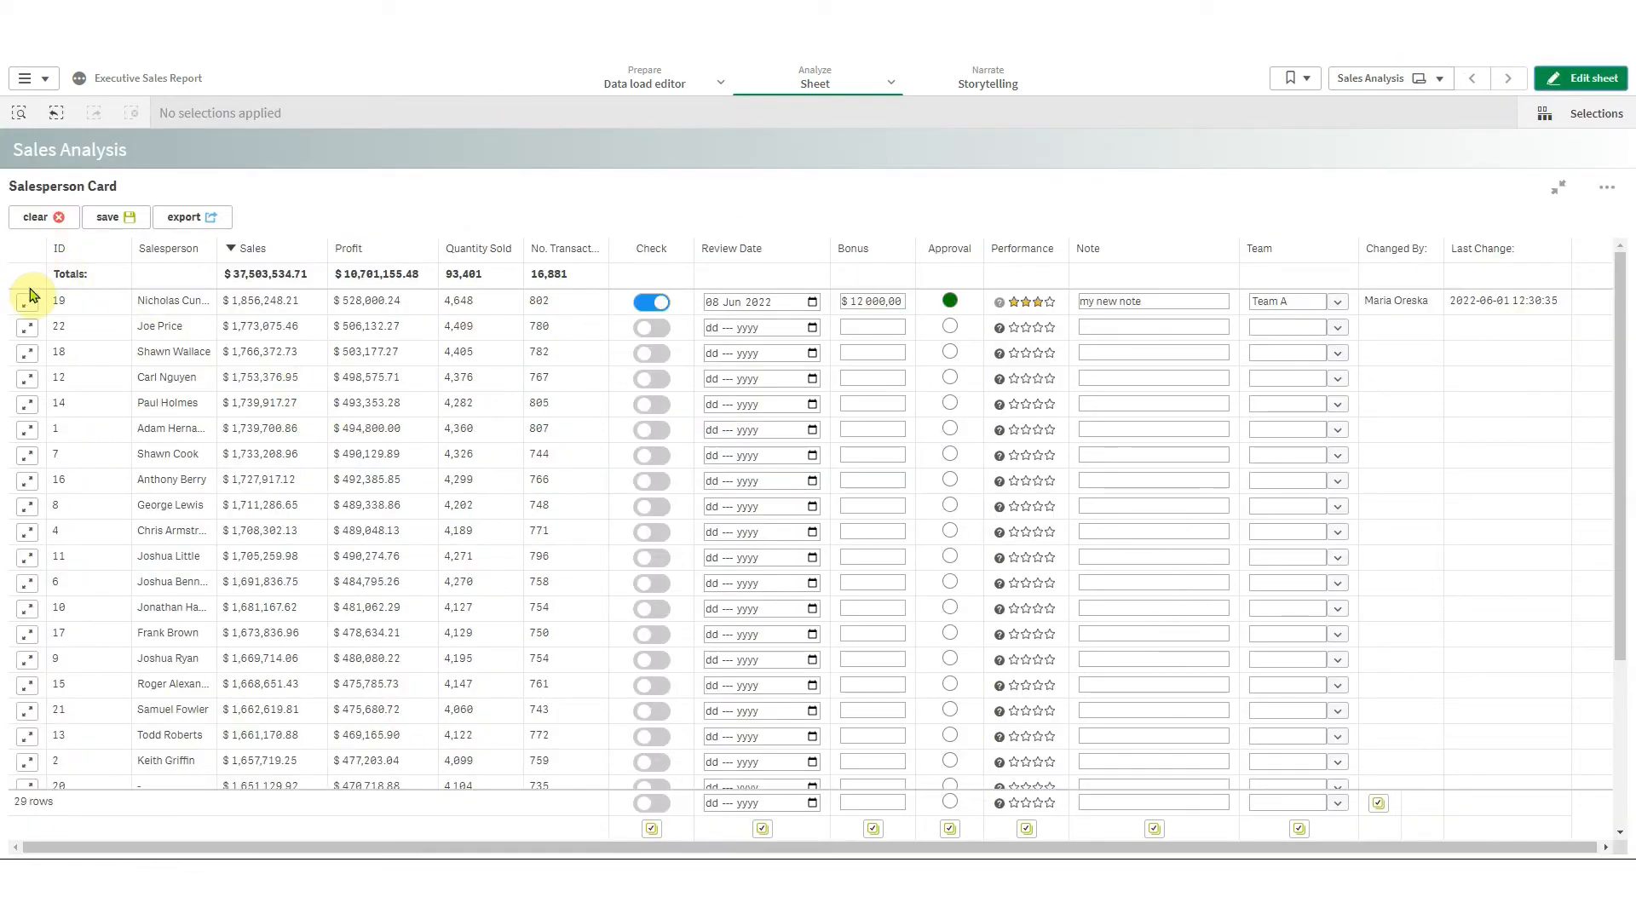
pyautogui.click(27, 302)
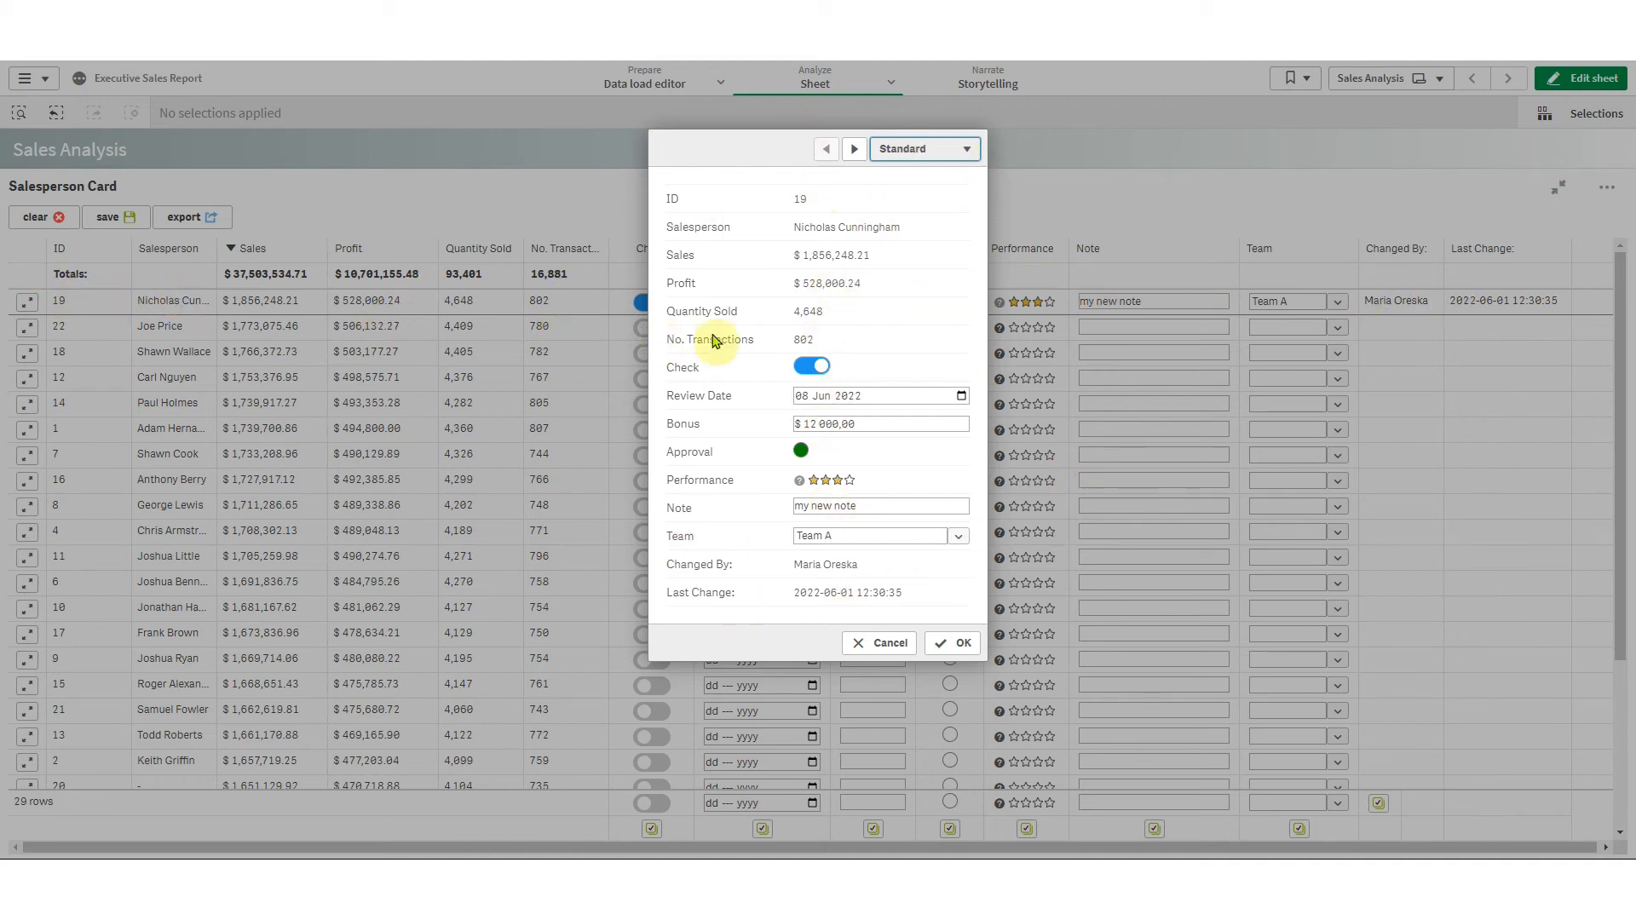
pyautogui.click(855, 150)
pyautogui.click(854, 150)
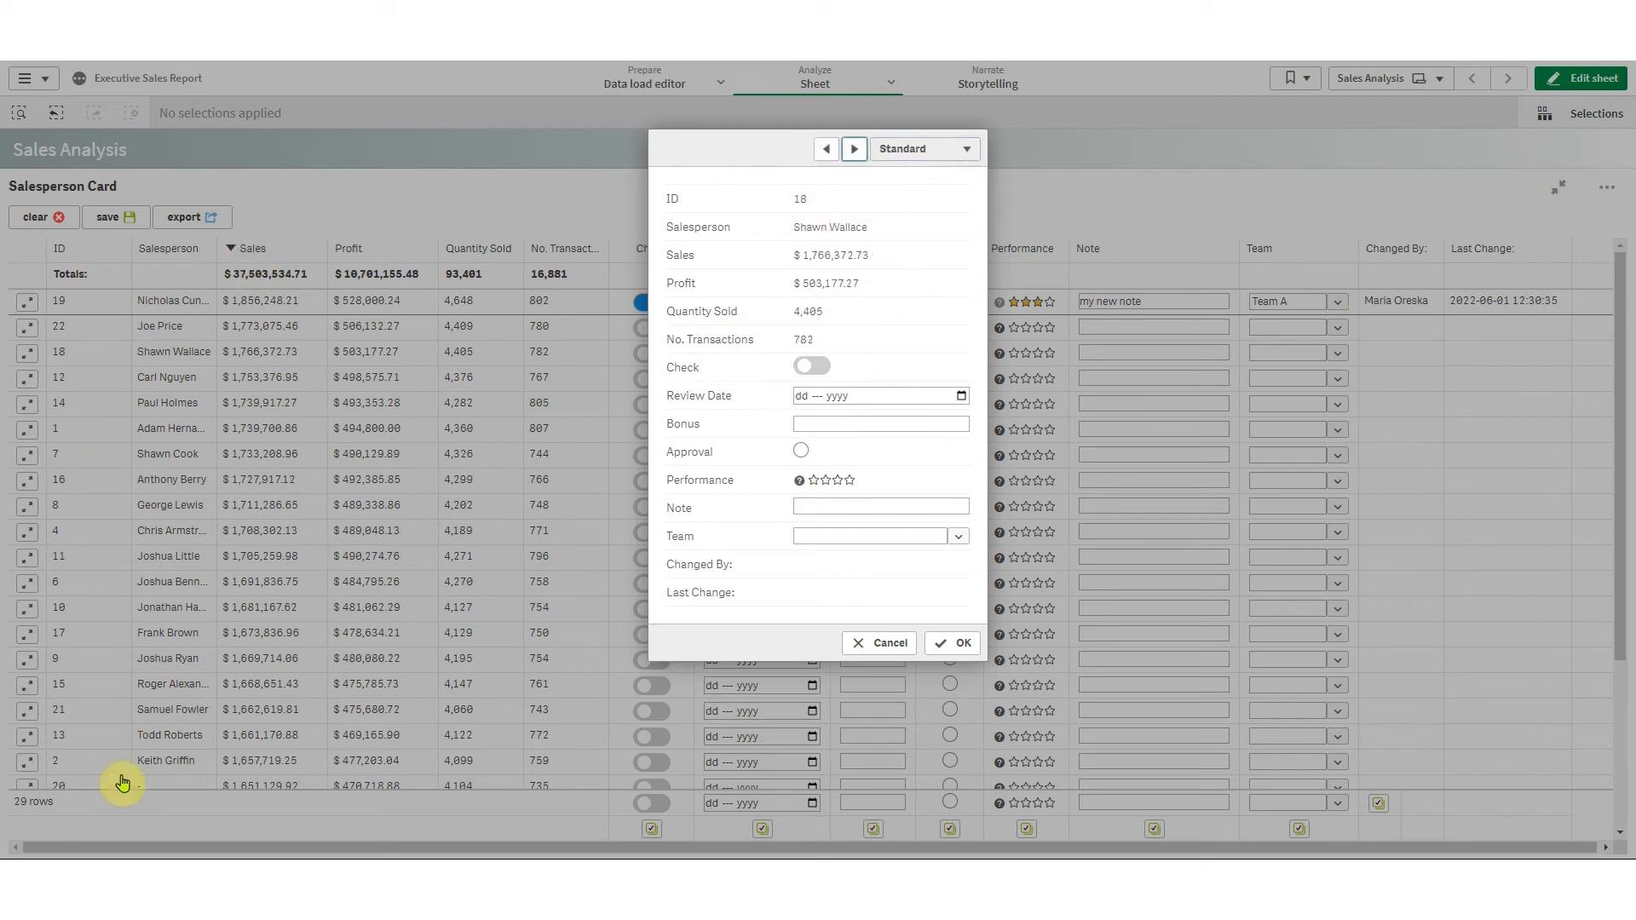
pyautogui.click(825, 153)
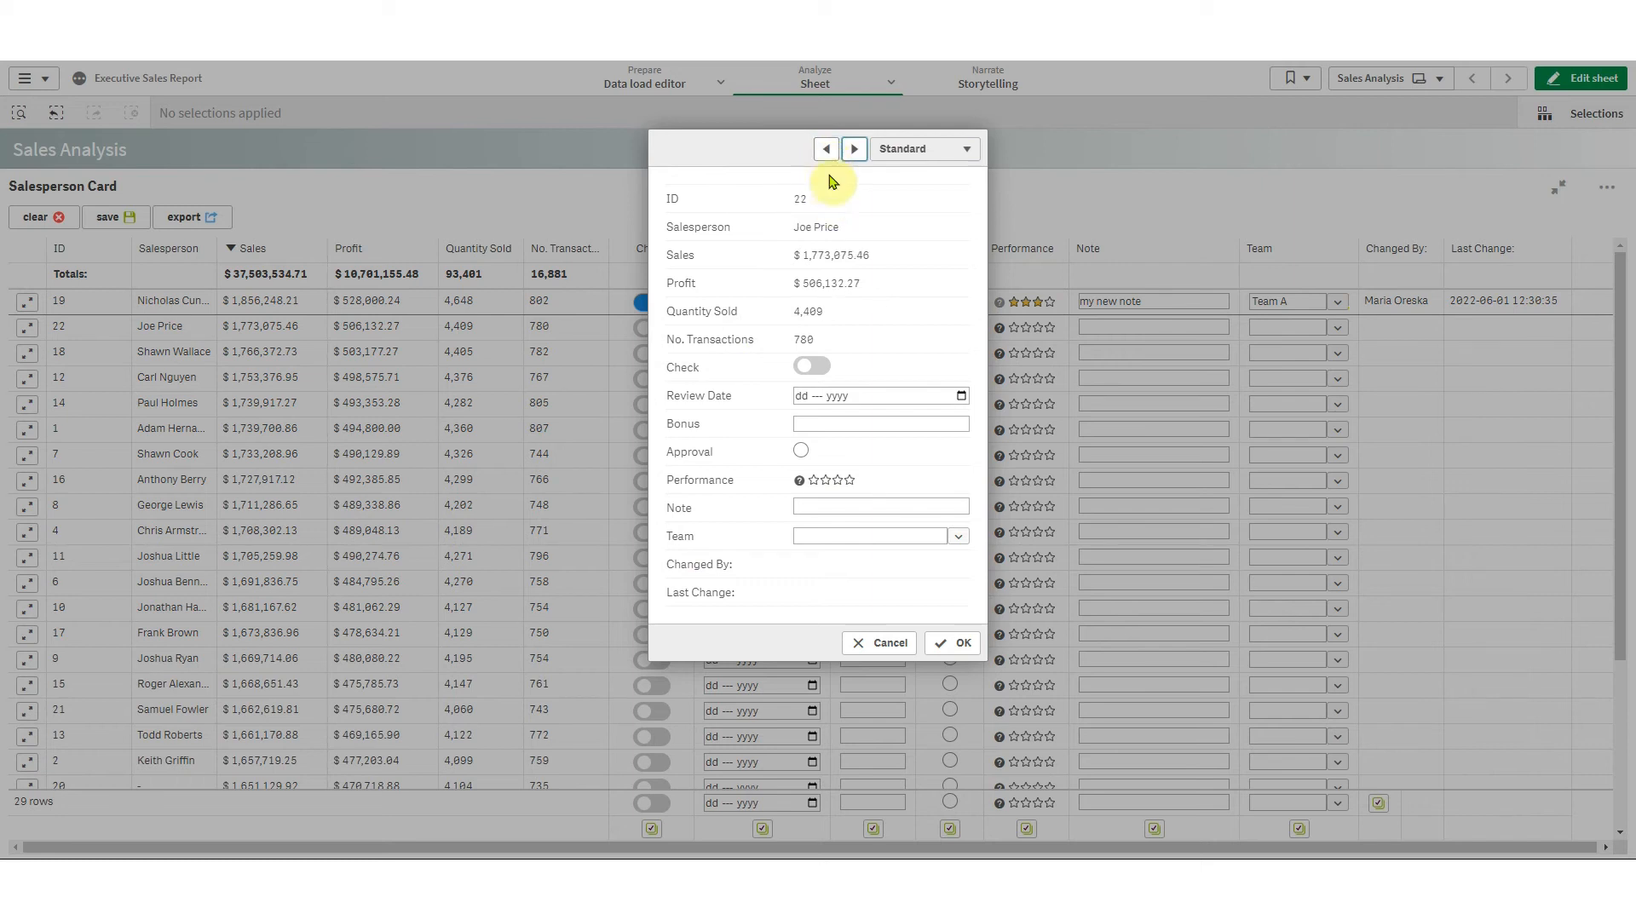
# In the single record form for ID 22, switch Check on, set Review Date to 02 Jun 2022 and confirm
pyautogui.click(812, 365)
pyautogui.click(947, 394)
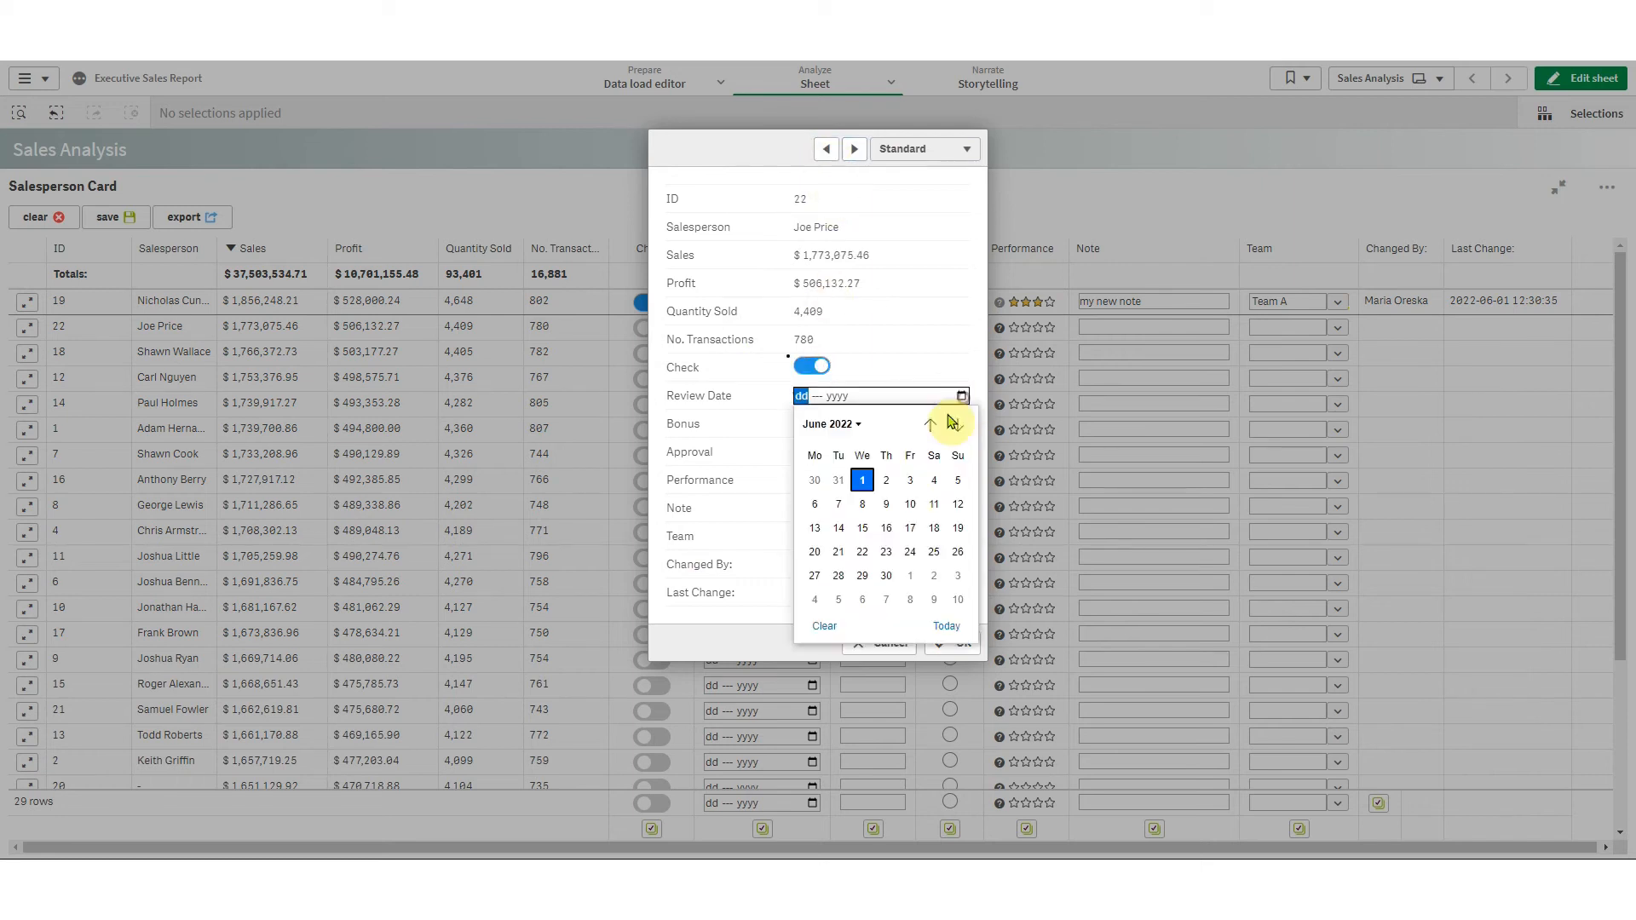
pyautogui.click(886, 487)
pyautogui.click(946, 642)
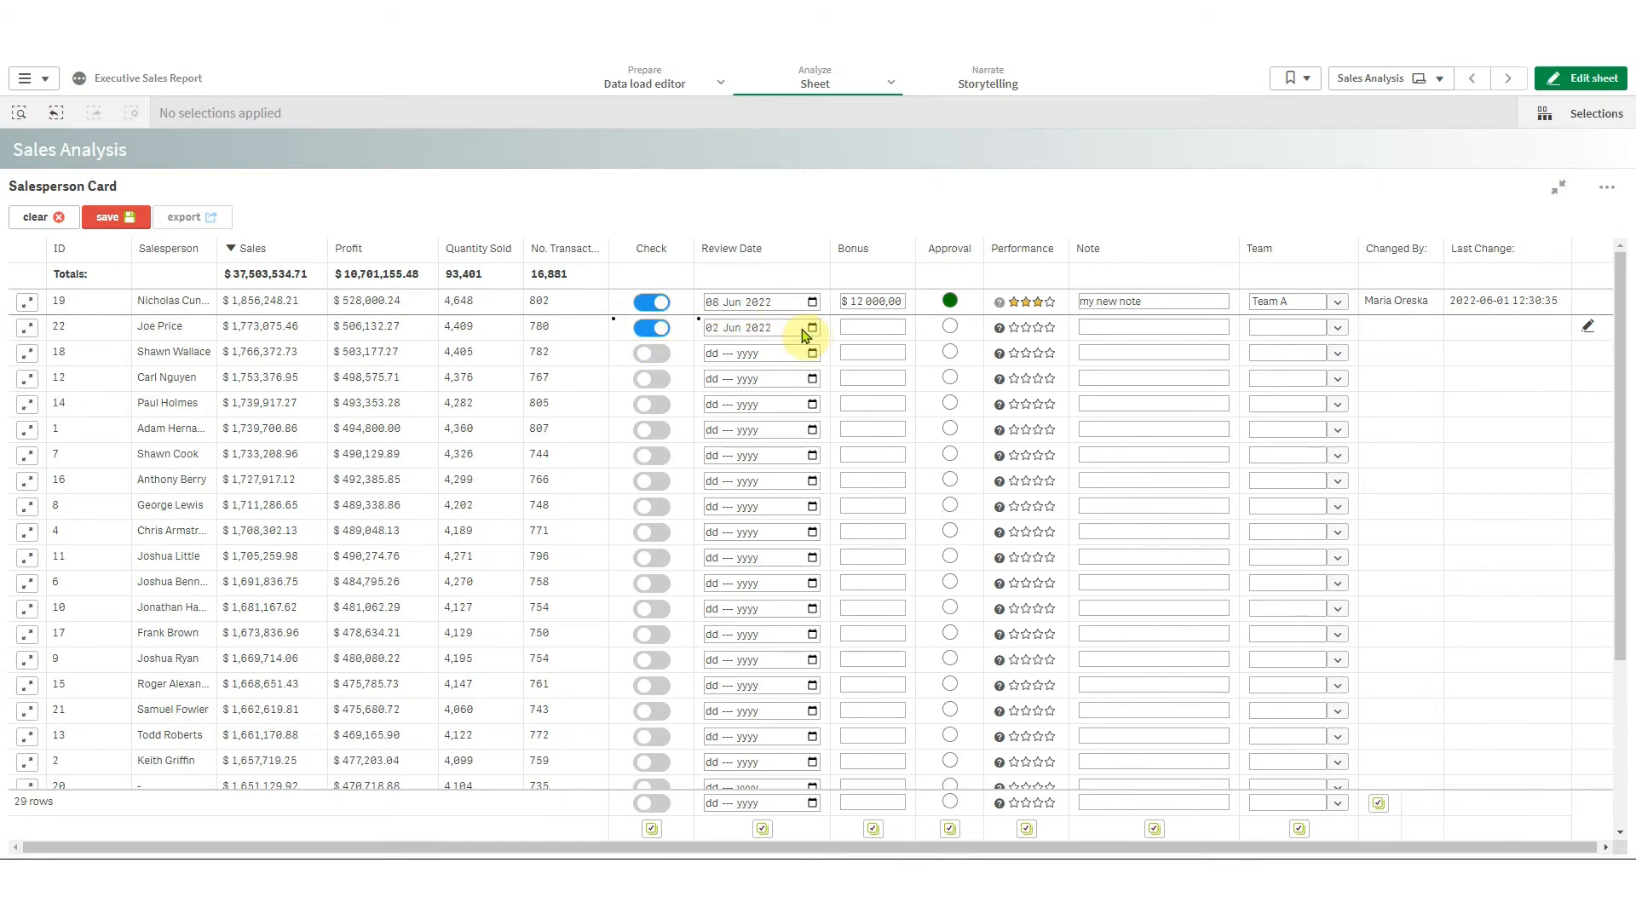
# Return to sheet editing, review the Salesperson Card's single record view options and finish editing
pyautogui.click(1583, 77)
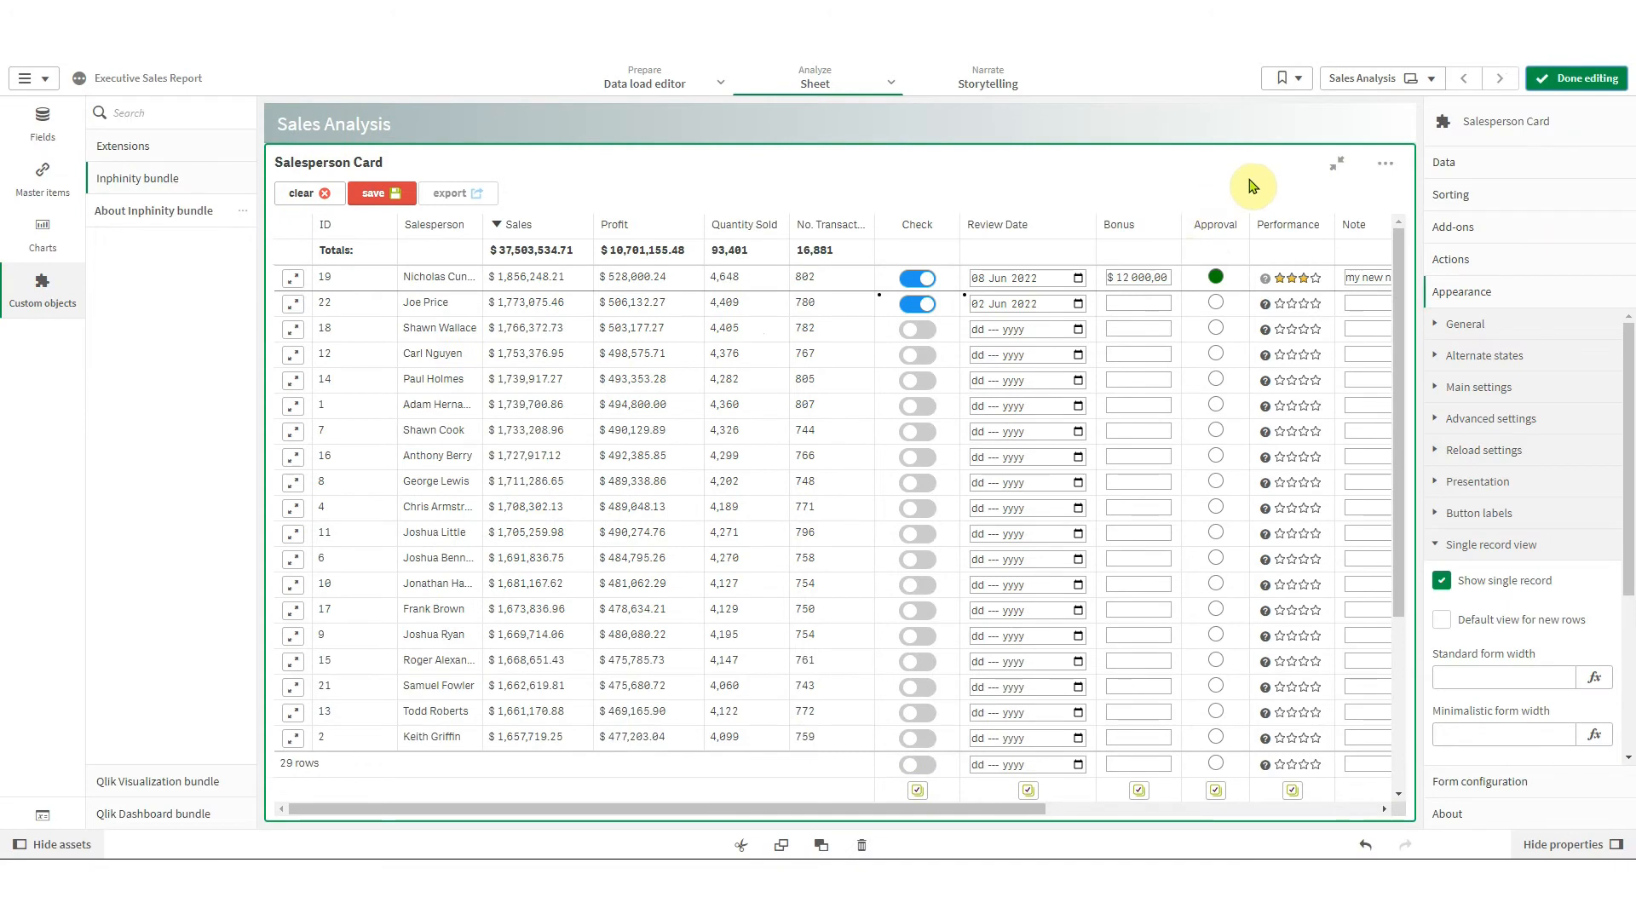
pyautogui.scroll(-2, 1500, 409)
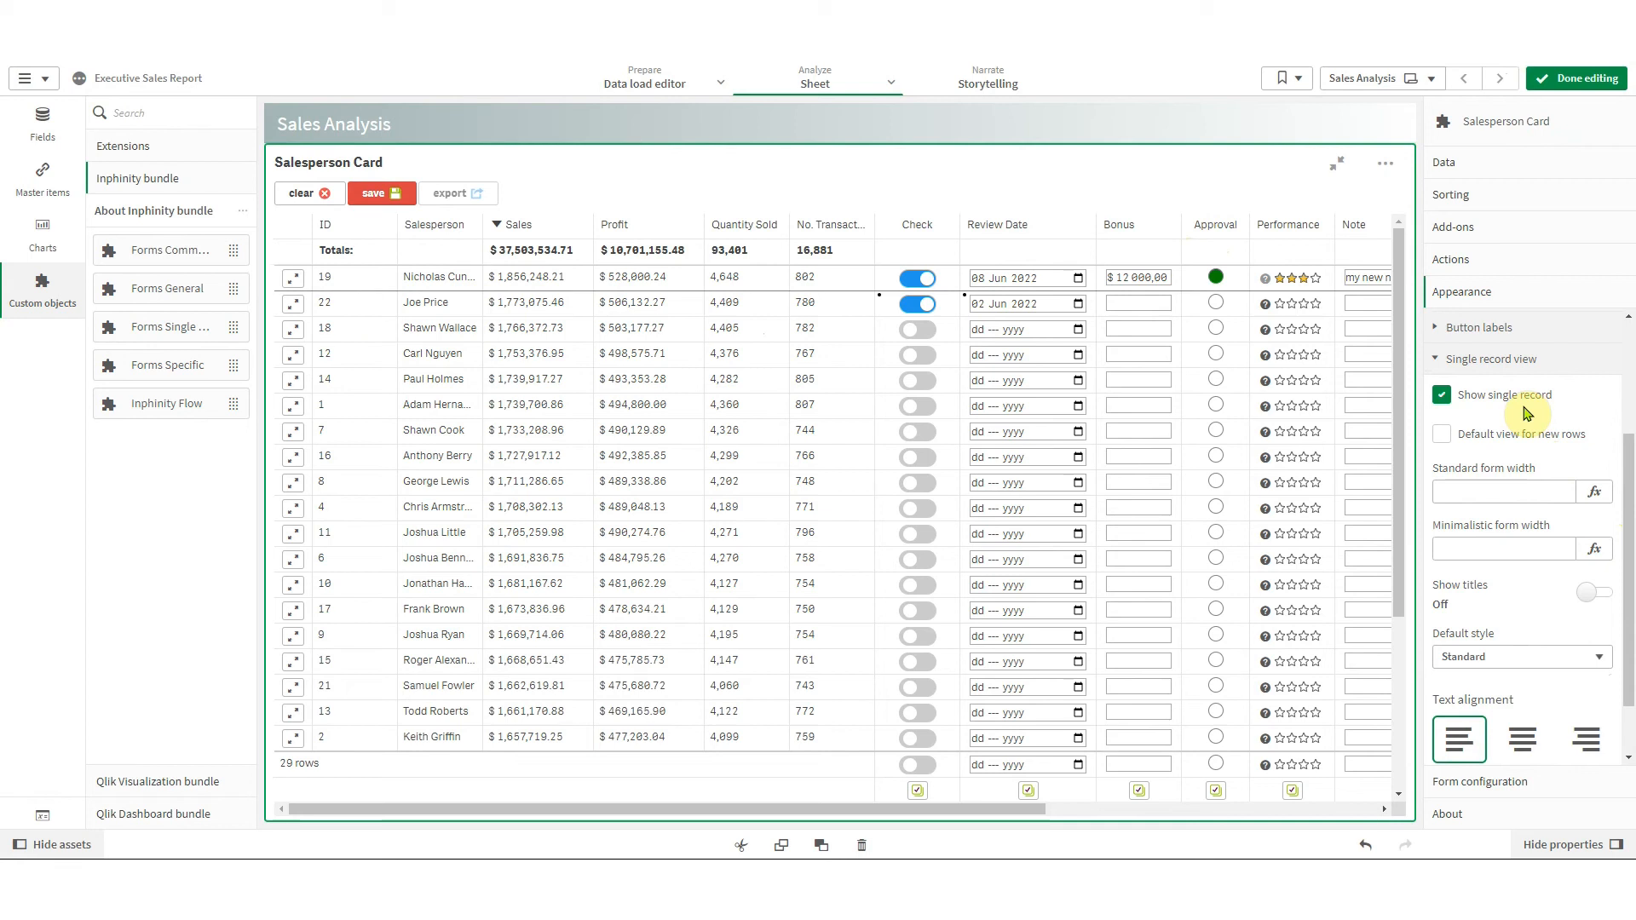
pyautogui.click(1542, 361)
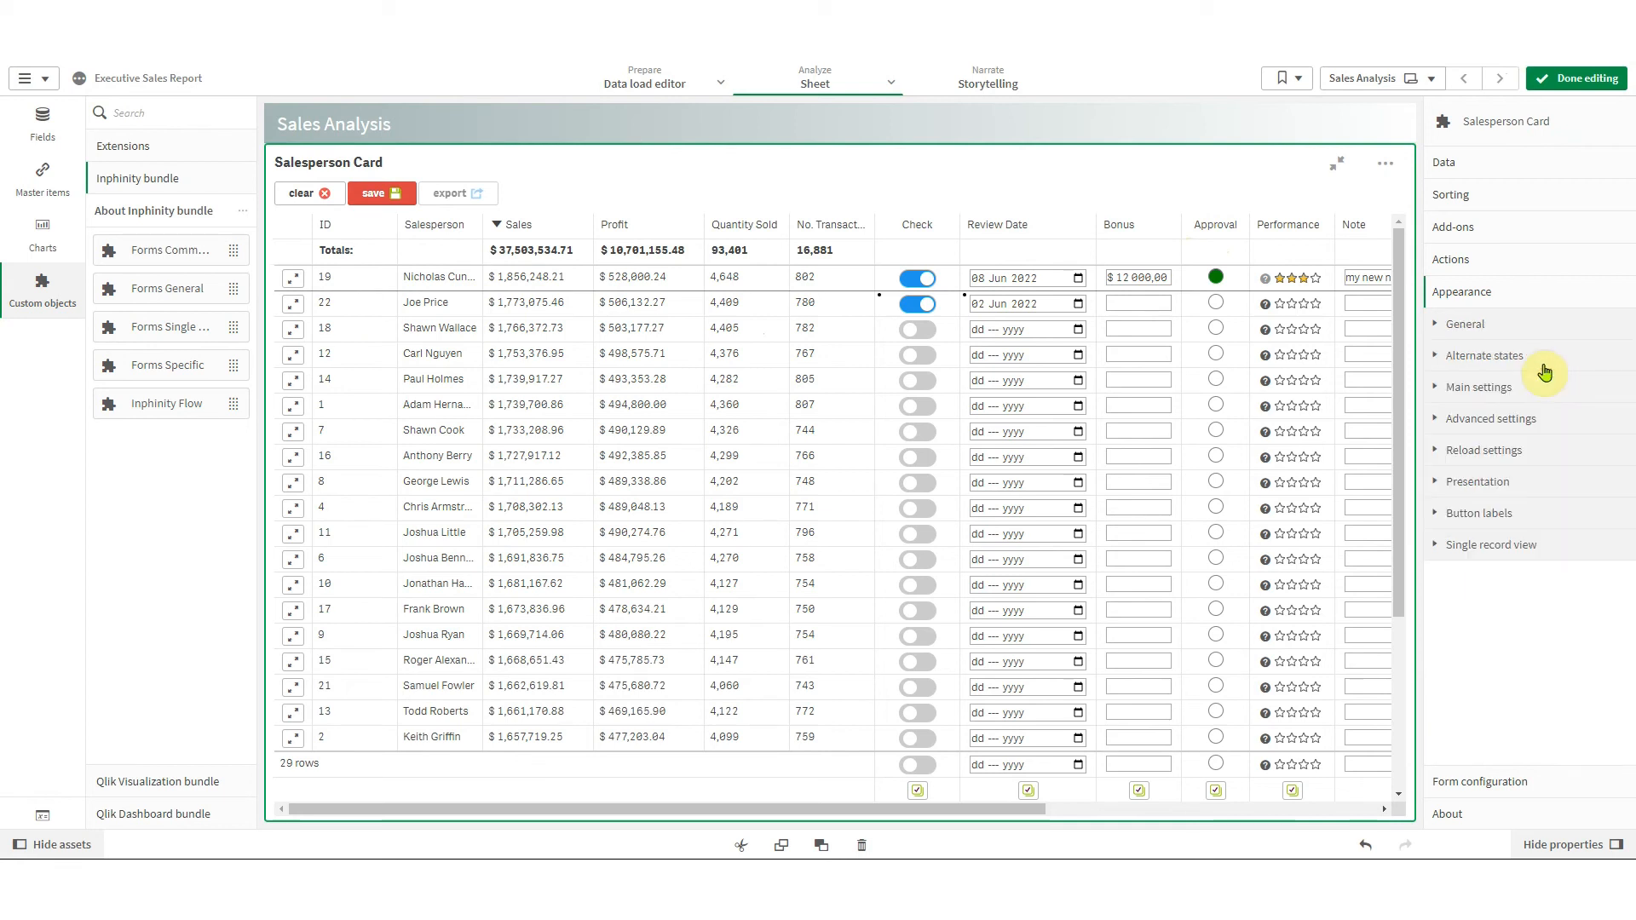
pyautogui.click(1576, 78)
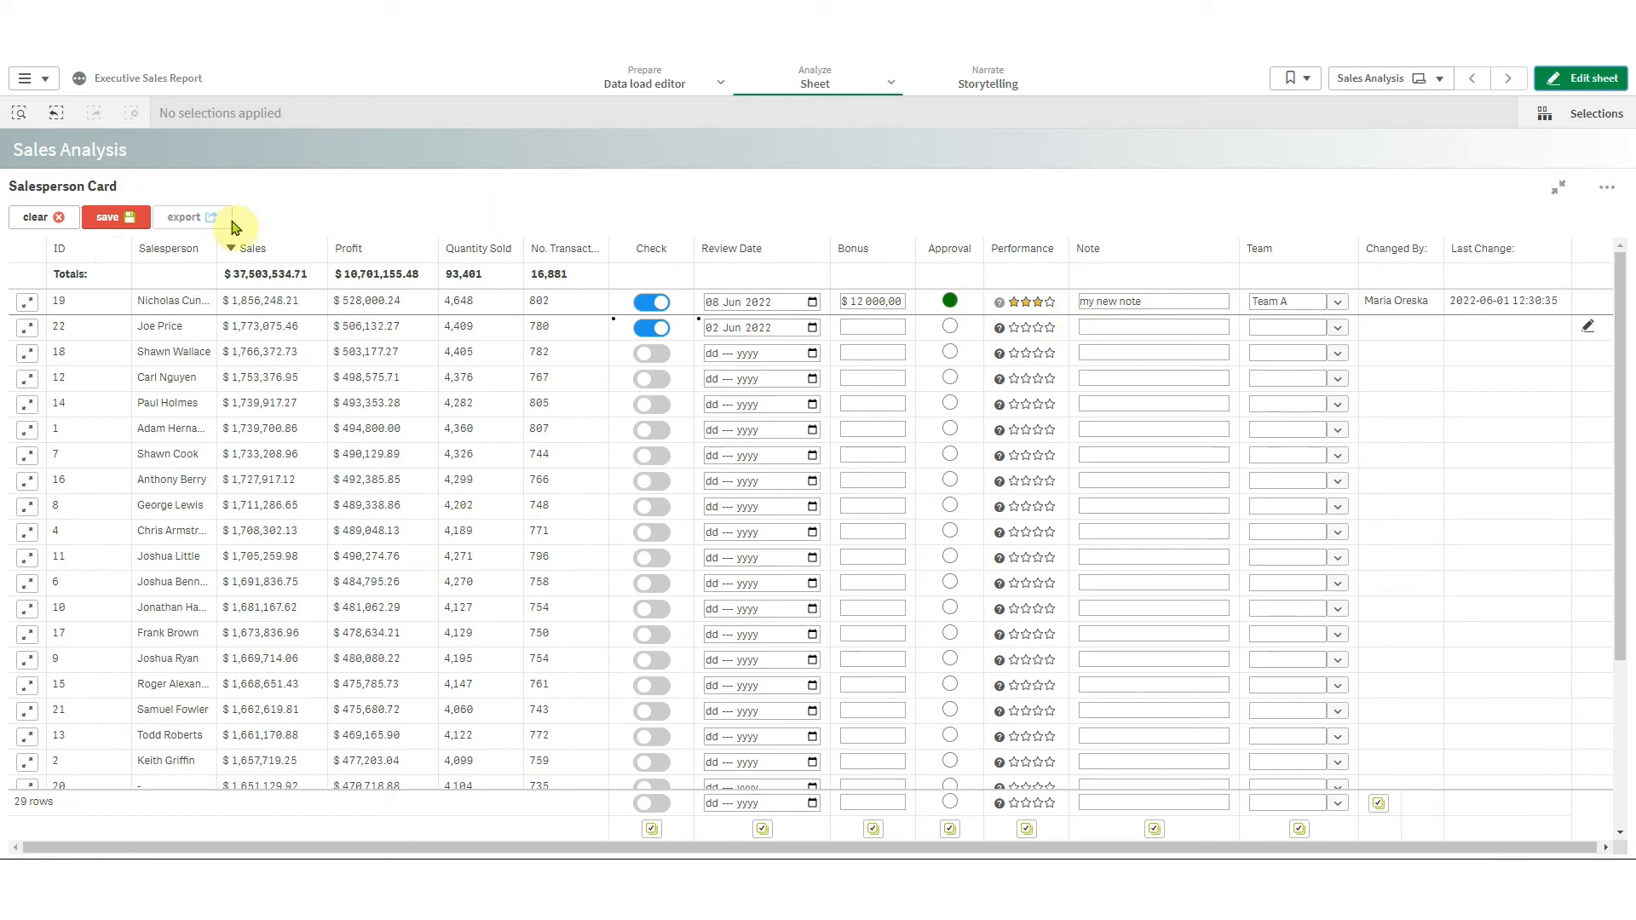
# Save the form changes and exit the Salesperson Card's full-screen view to show the whole Sales Analysis sheet
pyautogui.click(109, 217)
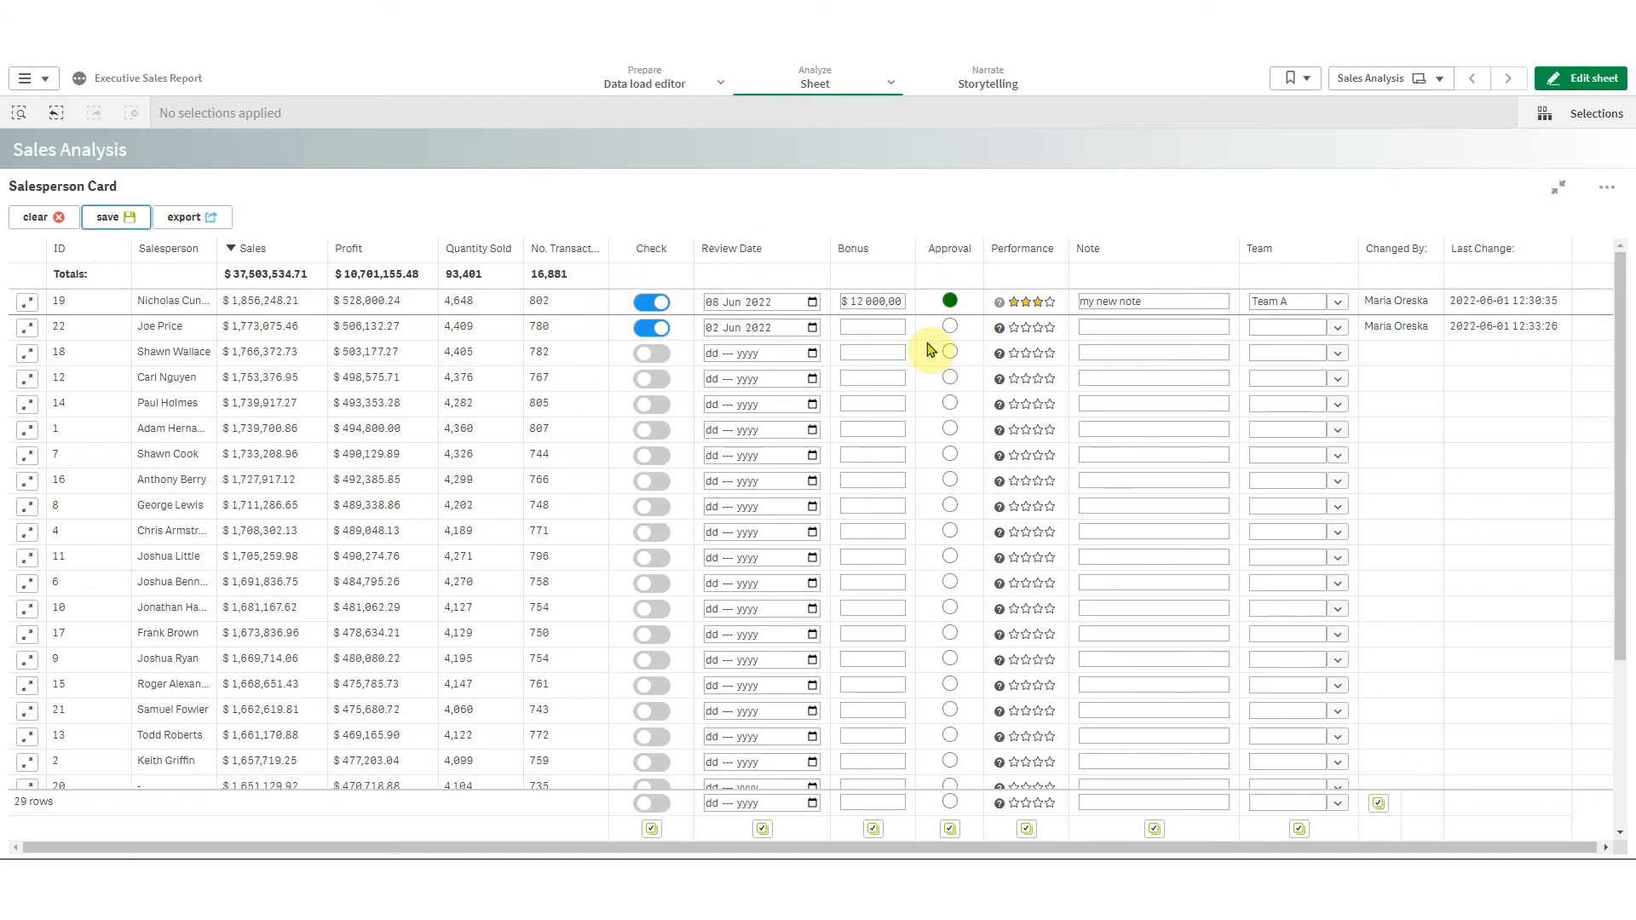
pyautogui.click(1558, 187)
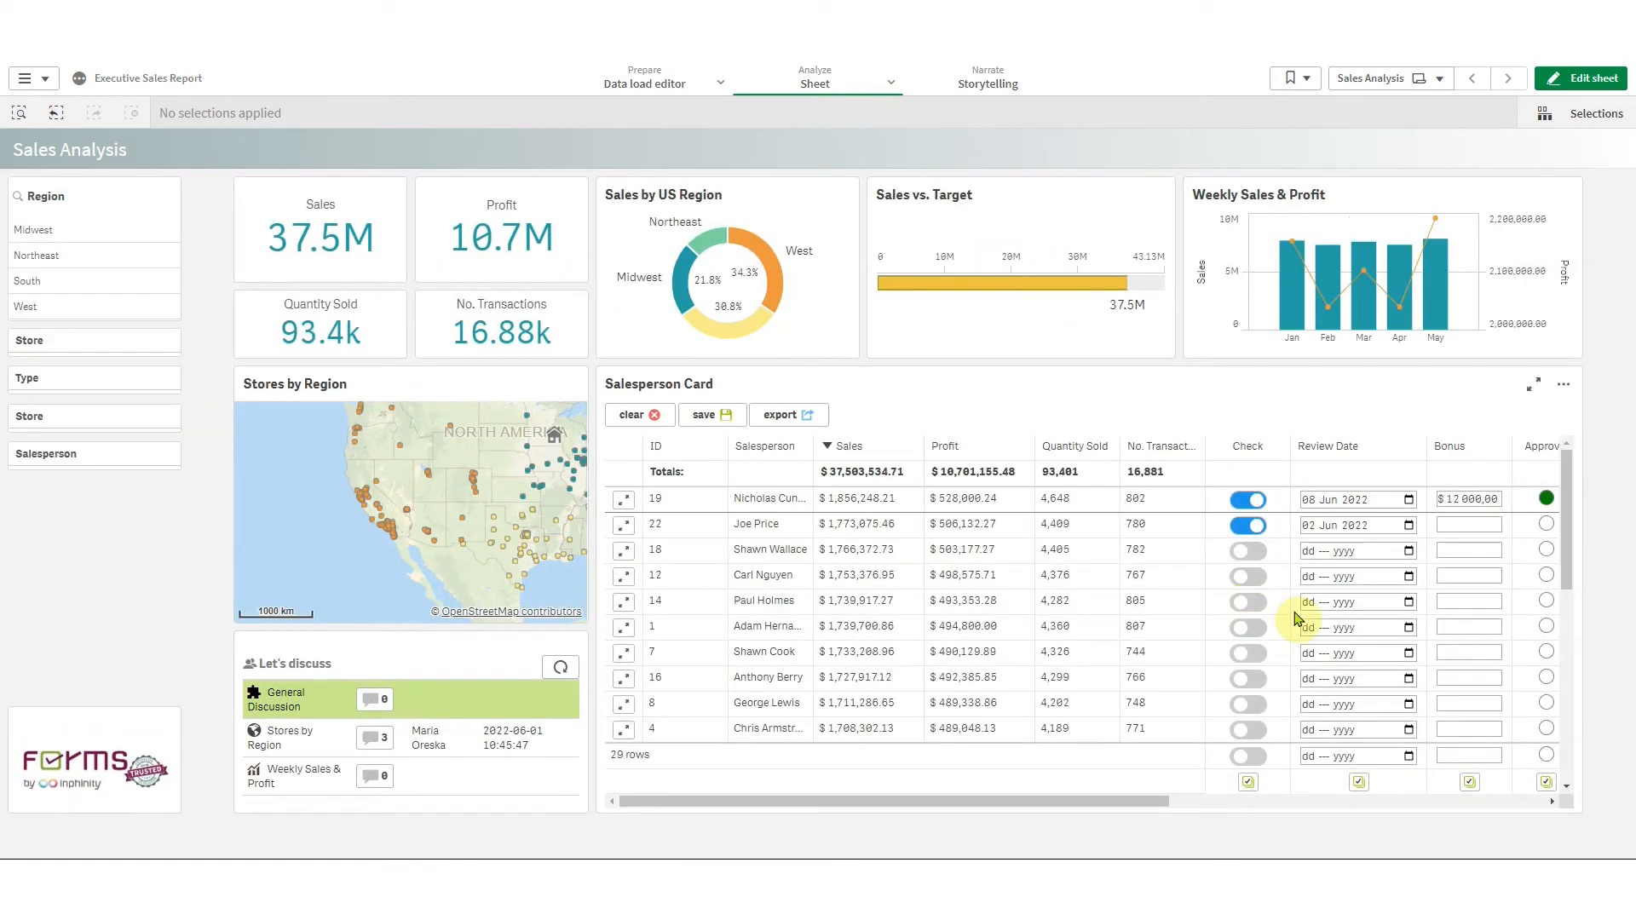
pyautogui.moveTo(1070, 802); pyautogui.dragTo(1312, 805)
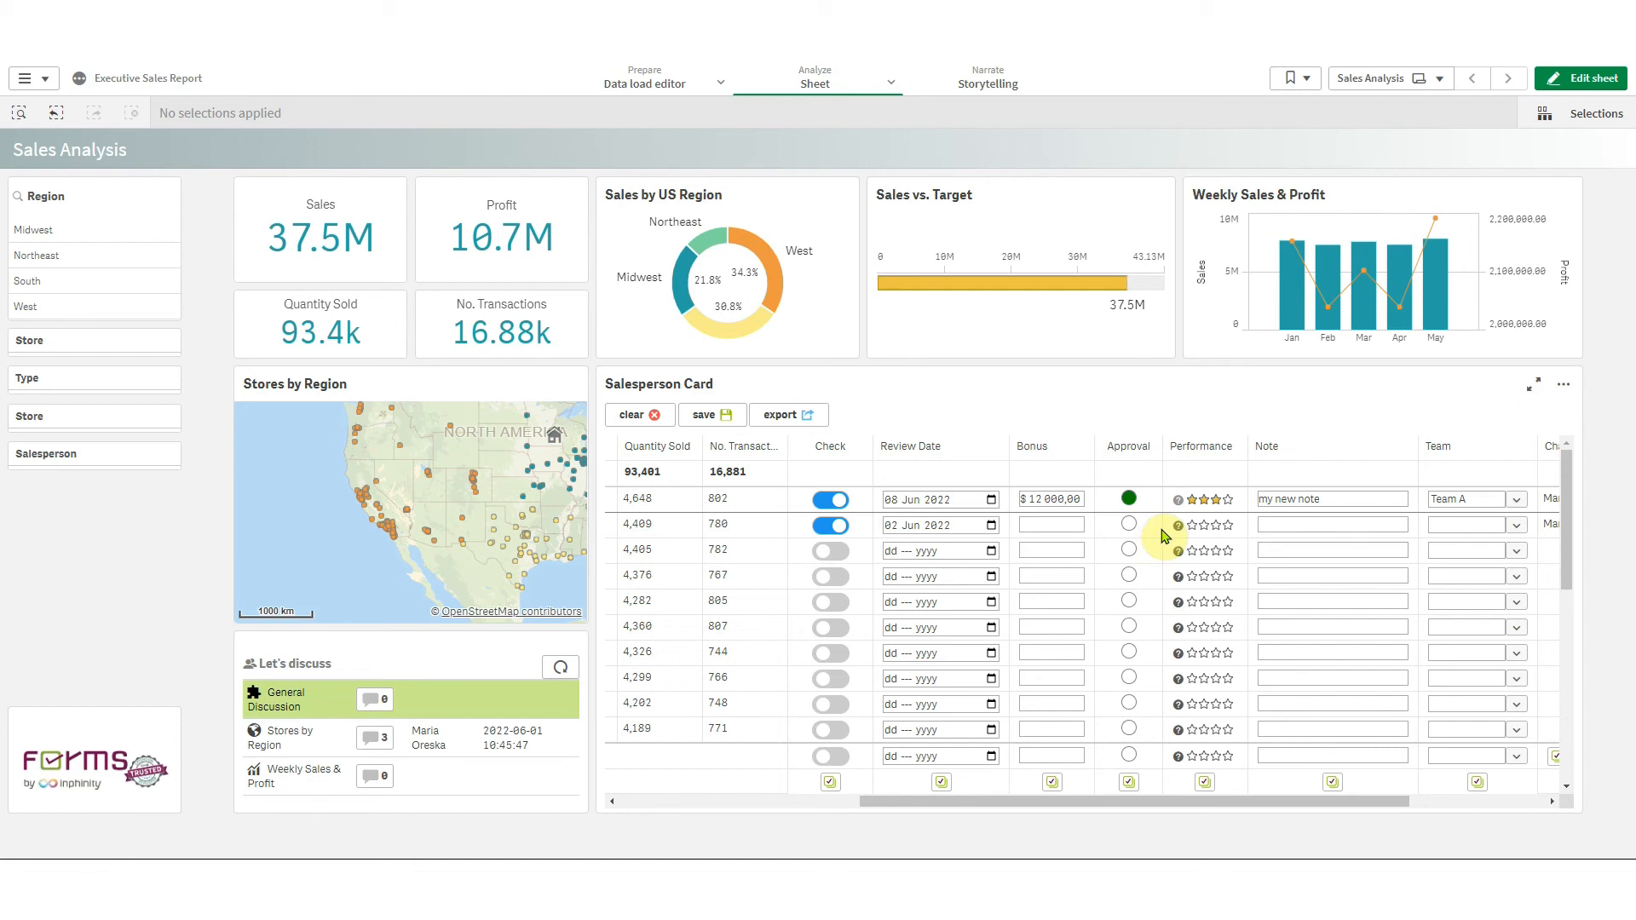
# Return to sheet editing and open the Documentation and User guide linked in the Salesperson Card's About information
pyautogui.click(1586, 76)
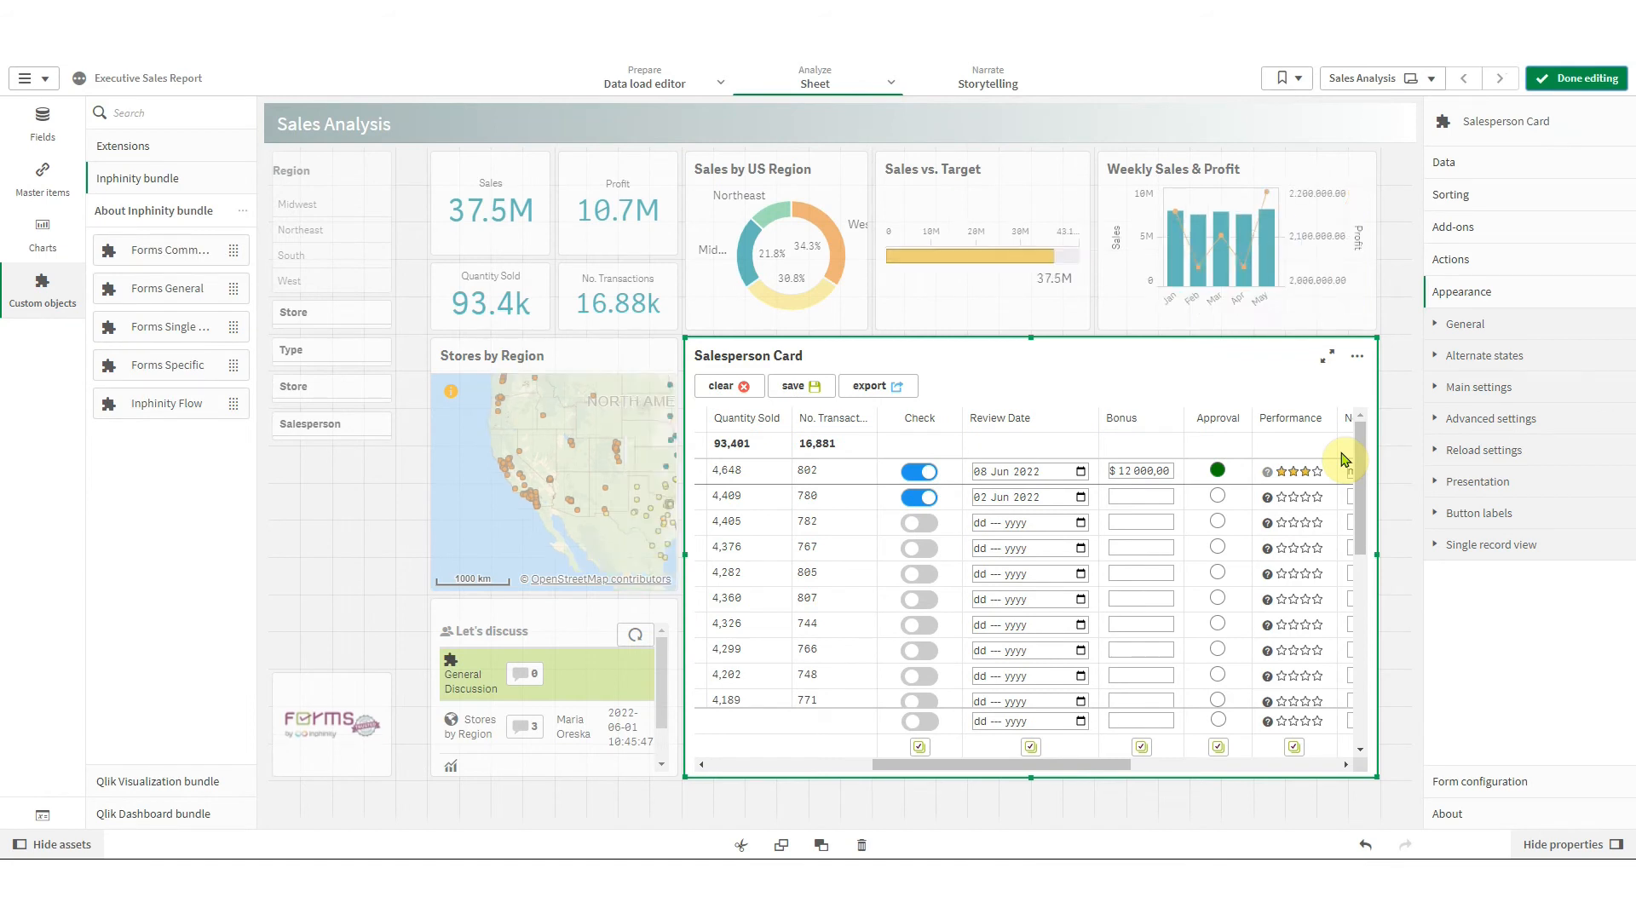
pyautogui.click(1522, 819)
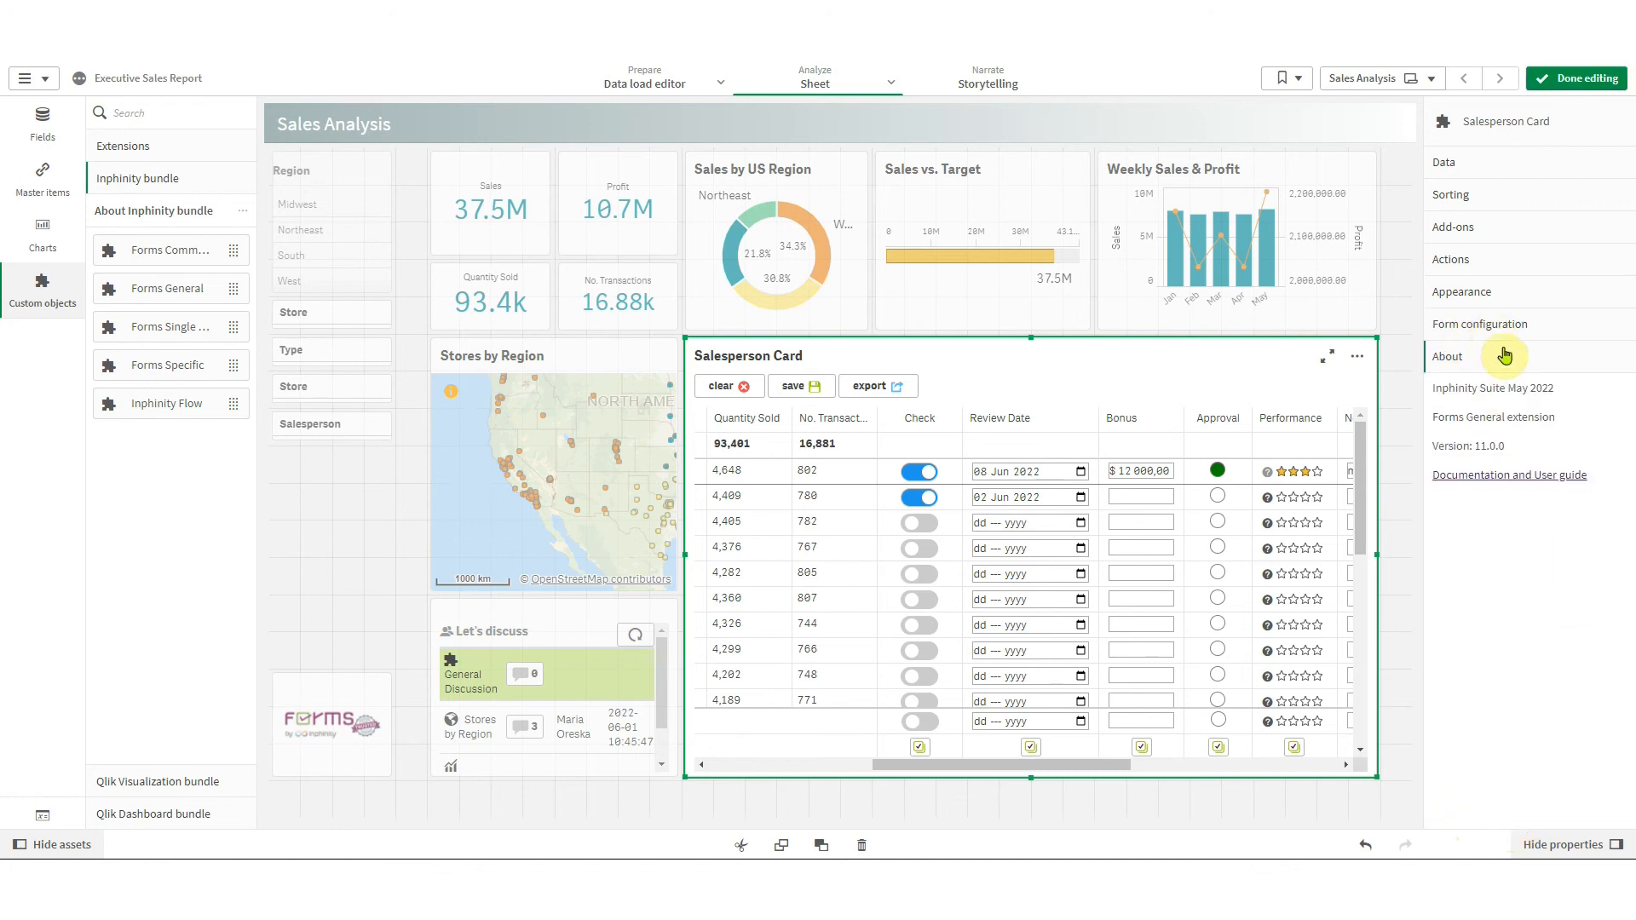
pyautogui.click(1506, 475)
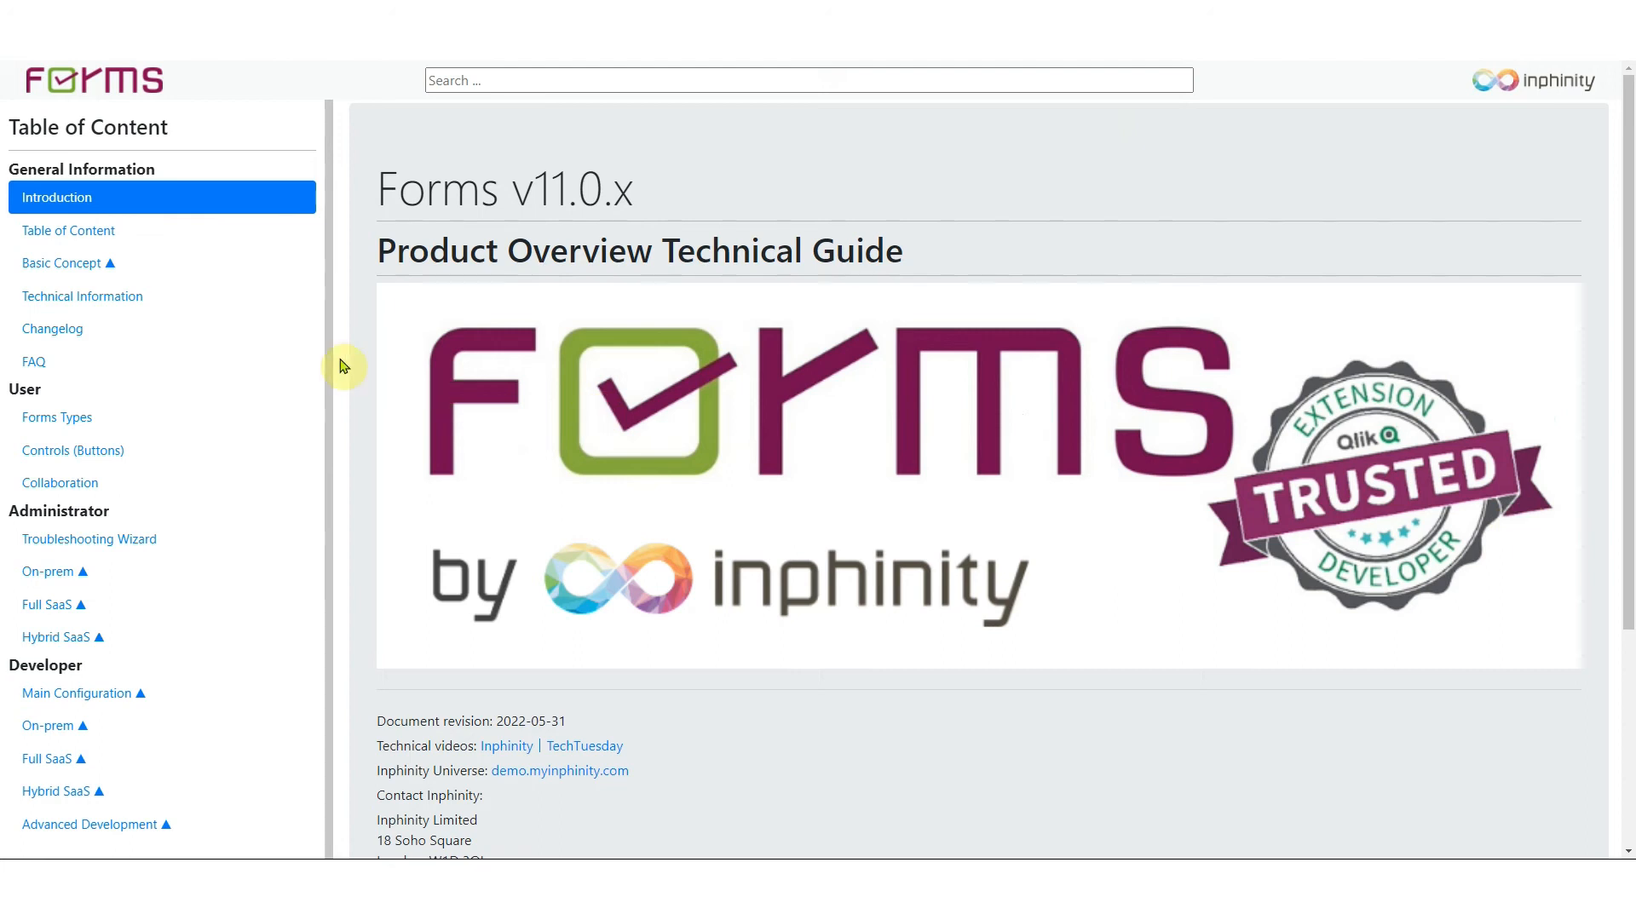
# Look up the Developer documentation on Loading Data for On-prem and Full SaaS
pyautogui.scroll(-2, 319, 409)
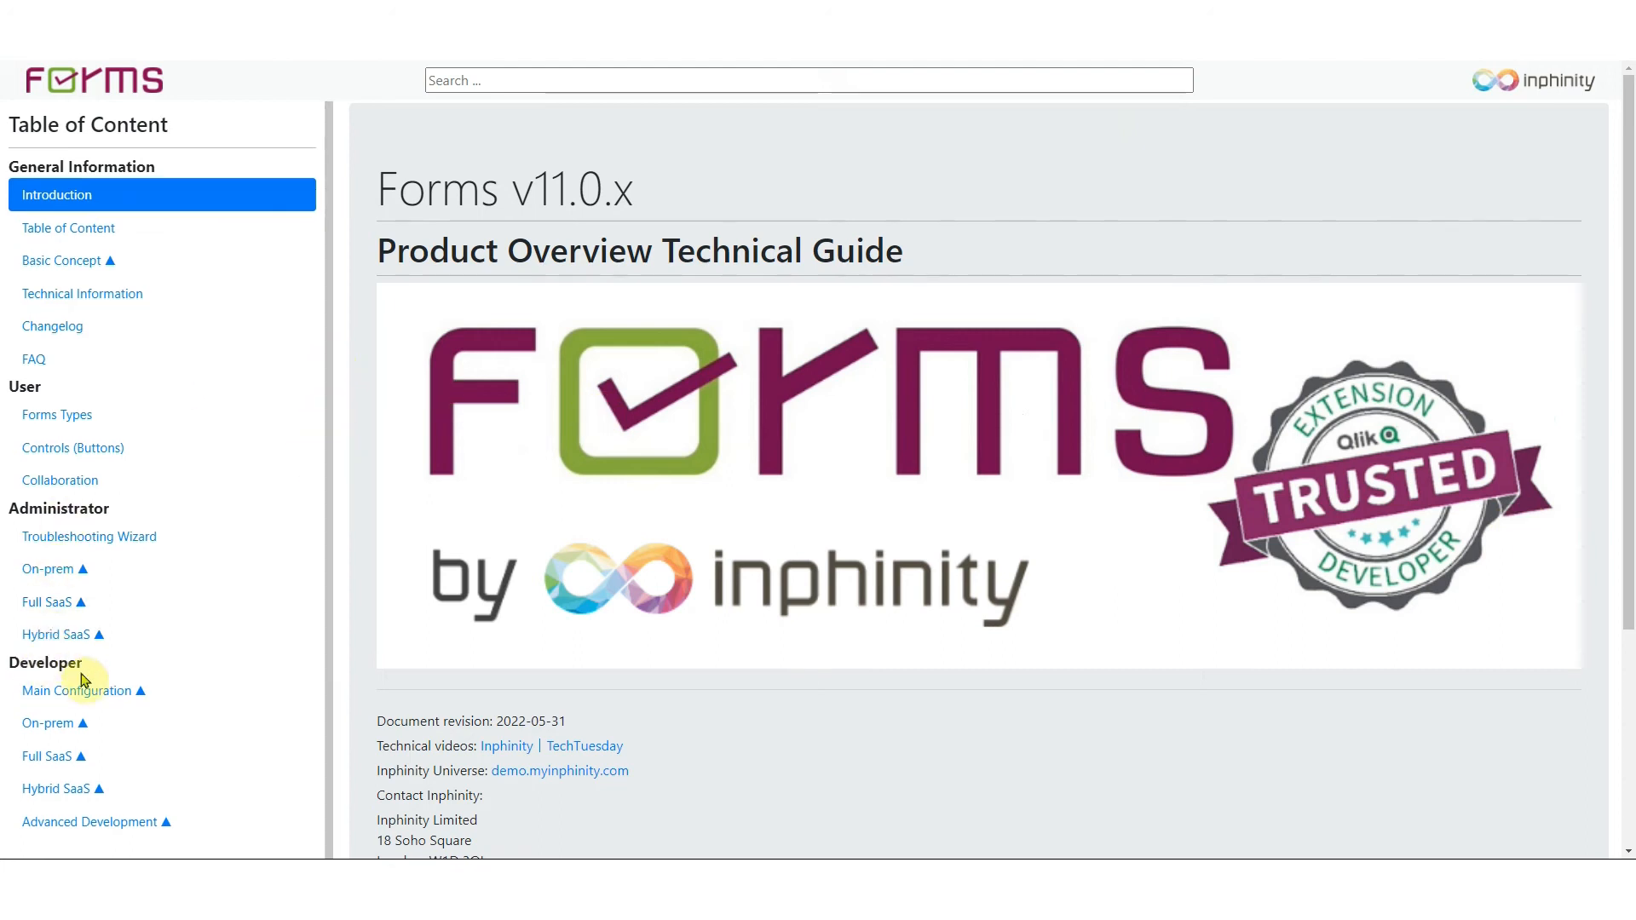
pyautogui.click(63, 725)
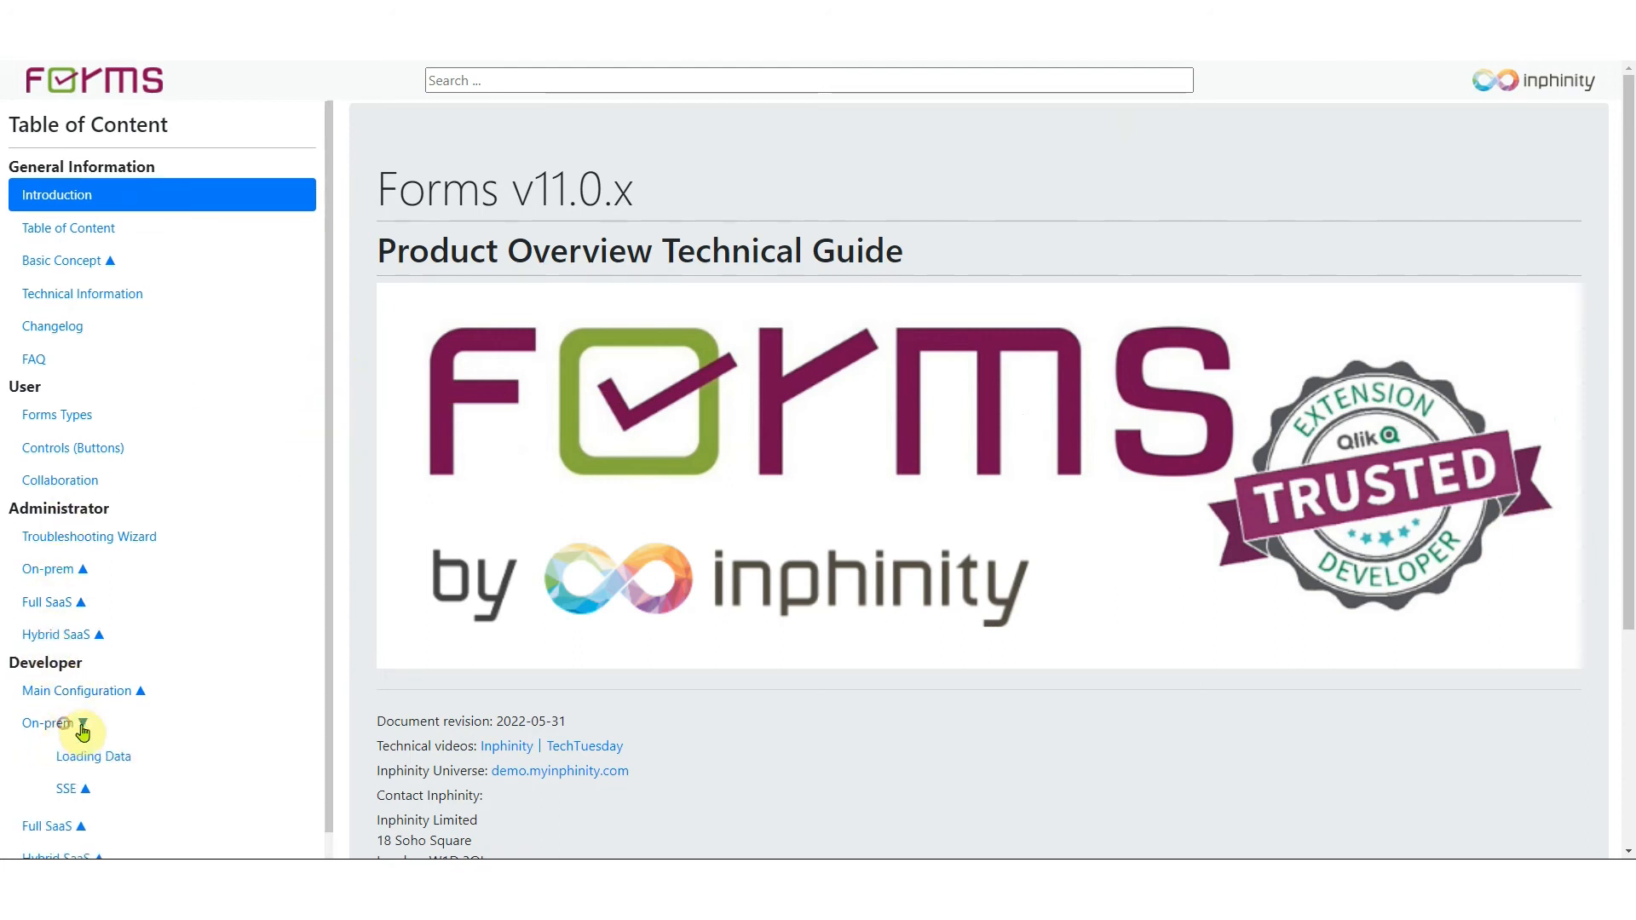
pyautogui.click(101, 759)
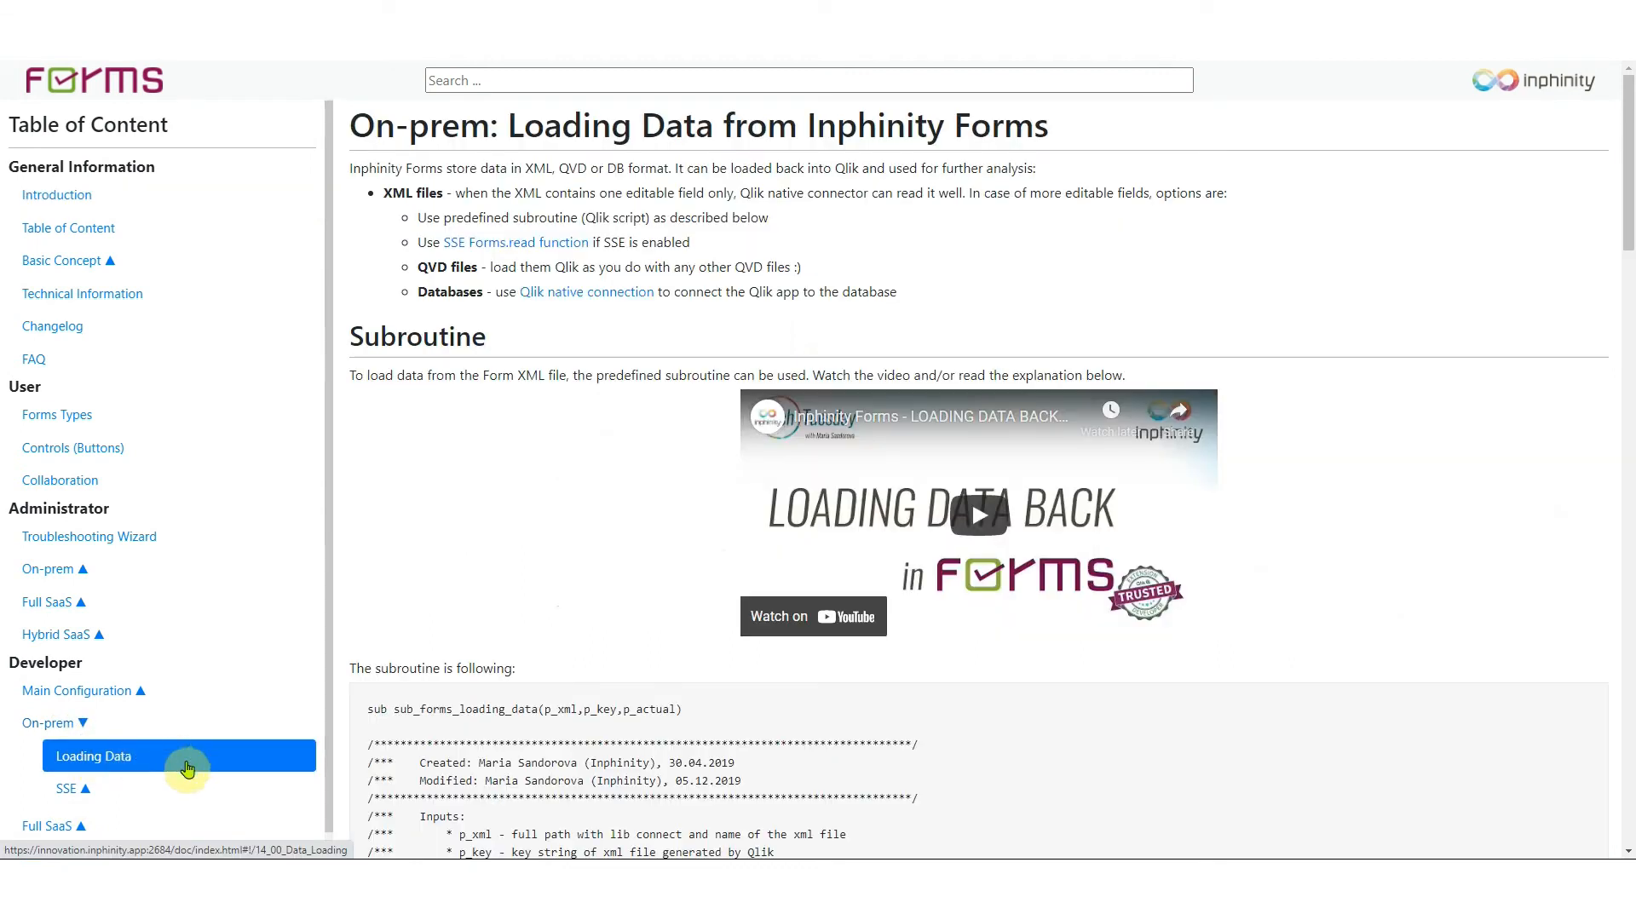
pyautogui.moveTo(1628, 209)
pyautogui.mouseDown()
pyautogui.moveTo(1628, 682)
pyautogui.moveTo(1628, 222)
pyautogui.mouseUp()
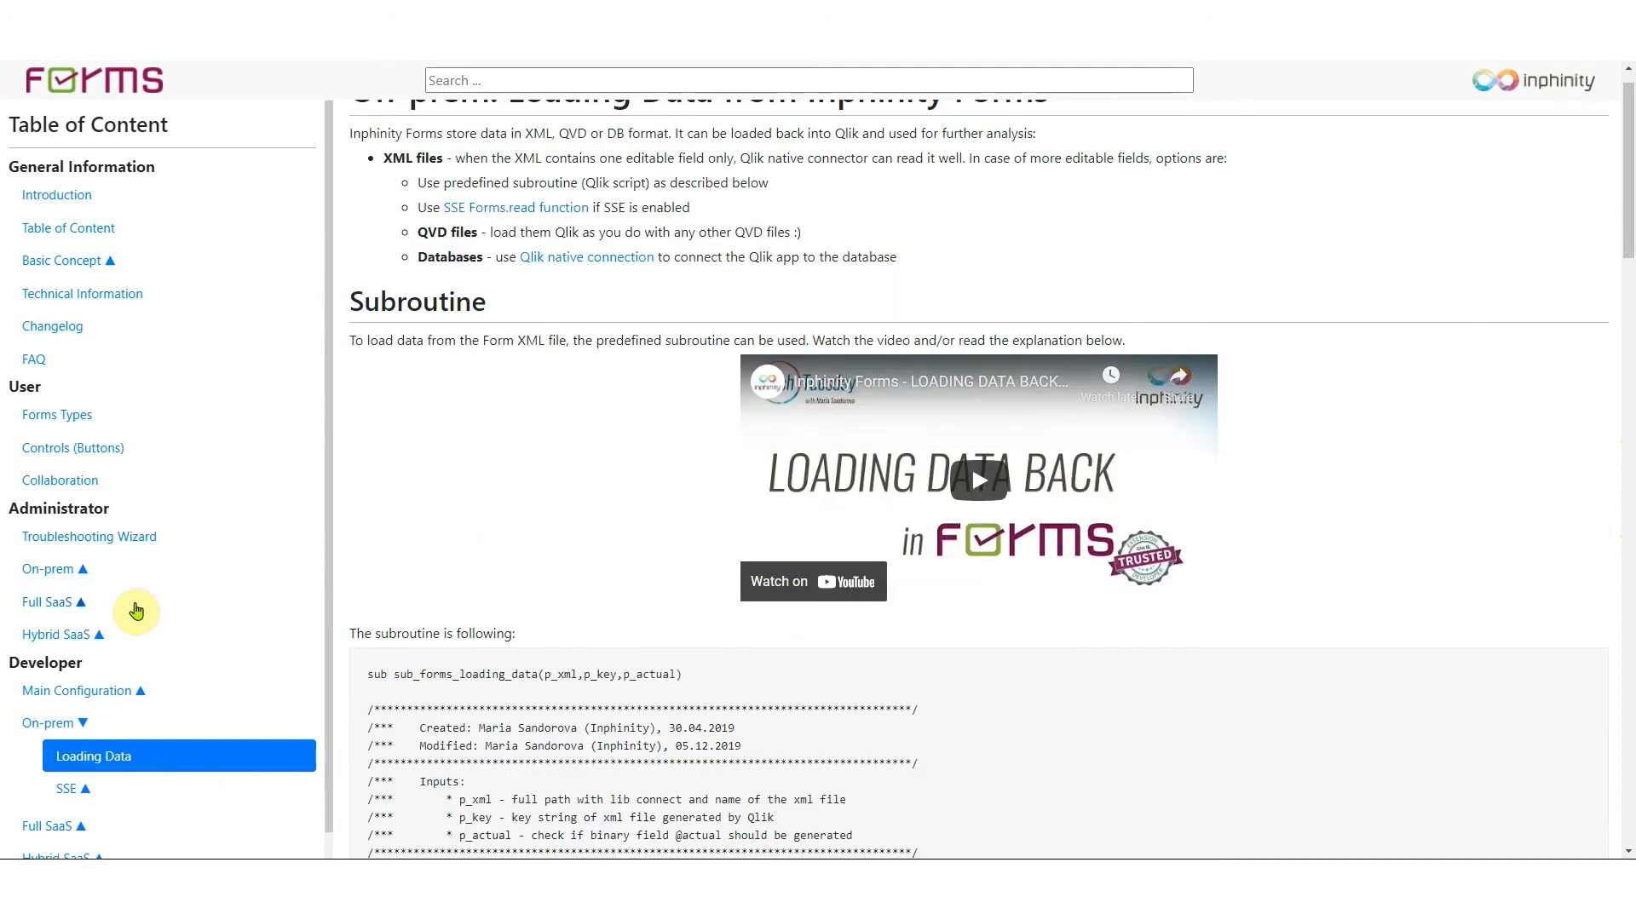
pyautogui.scroll(-1, 132, 618)
pyautogui.click(110, 757)
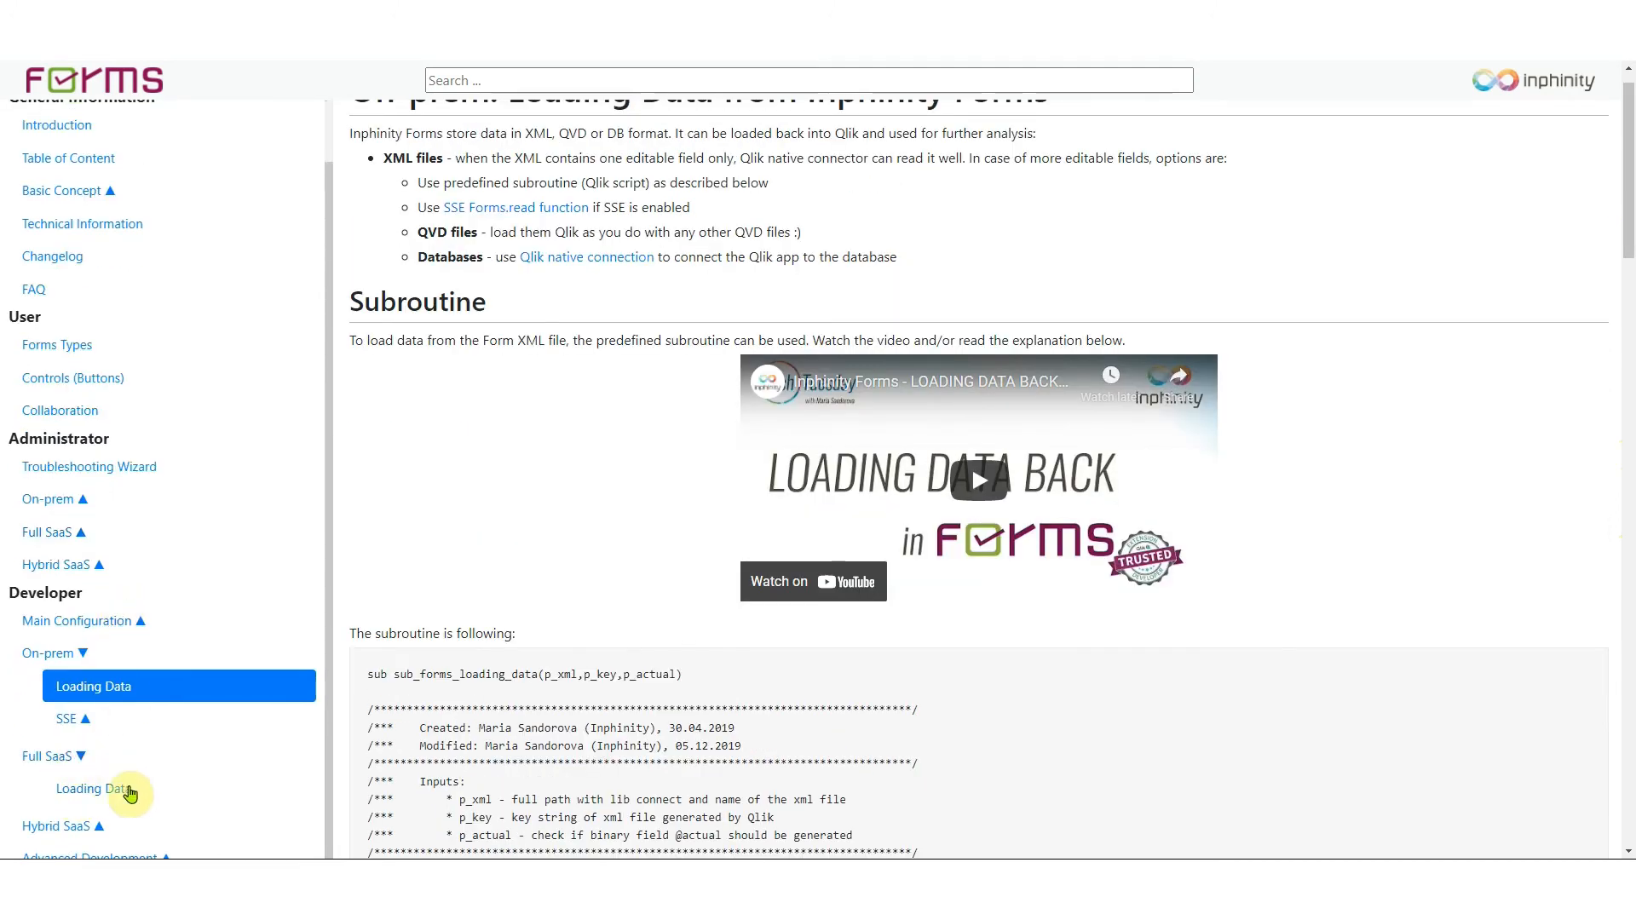
pyautogui.click(127, 785)
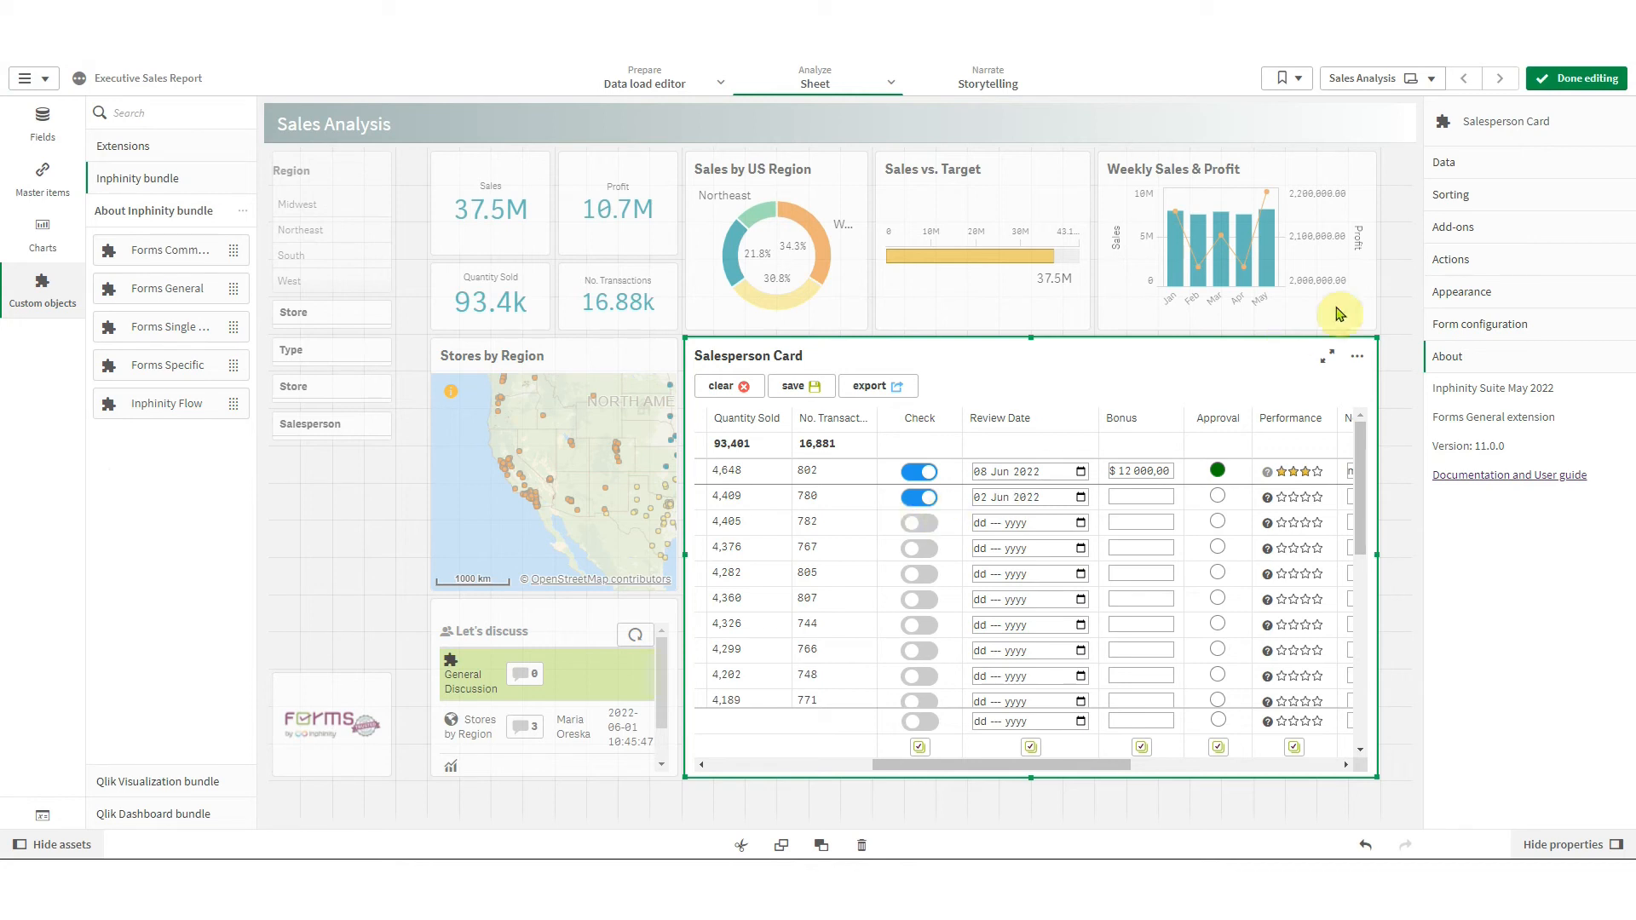
# Enable Show recalculate button in the Salesperson Card's reload settings
pyautogui.click(1500, 295)
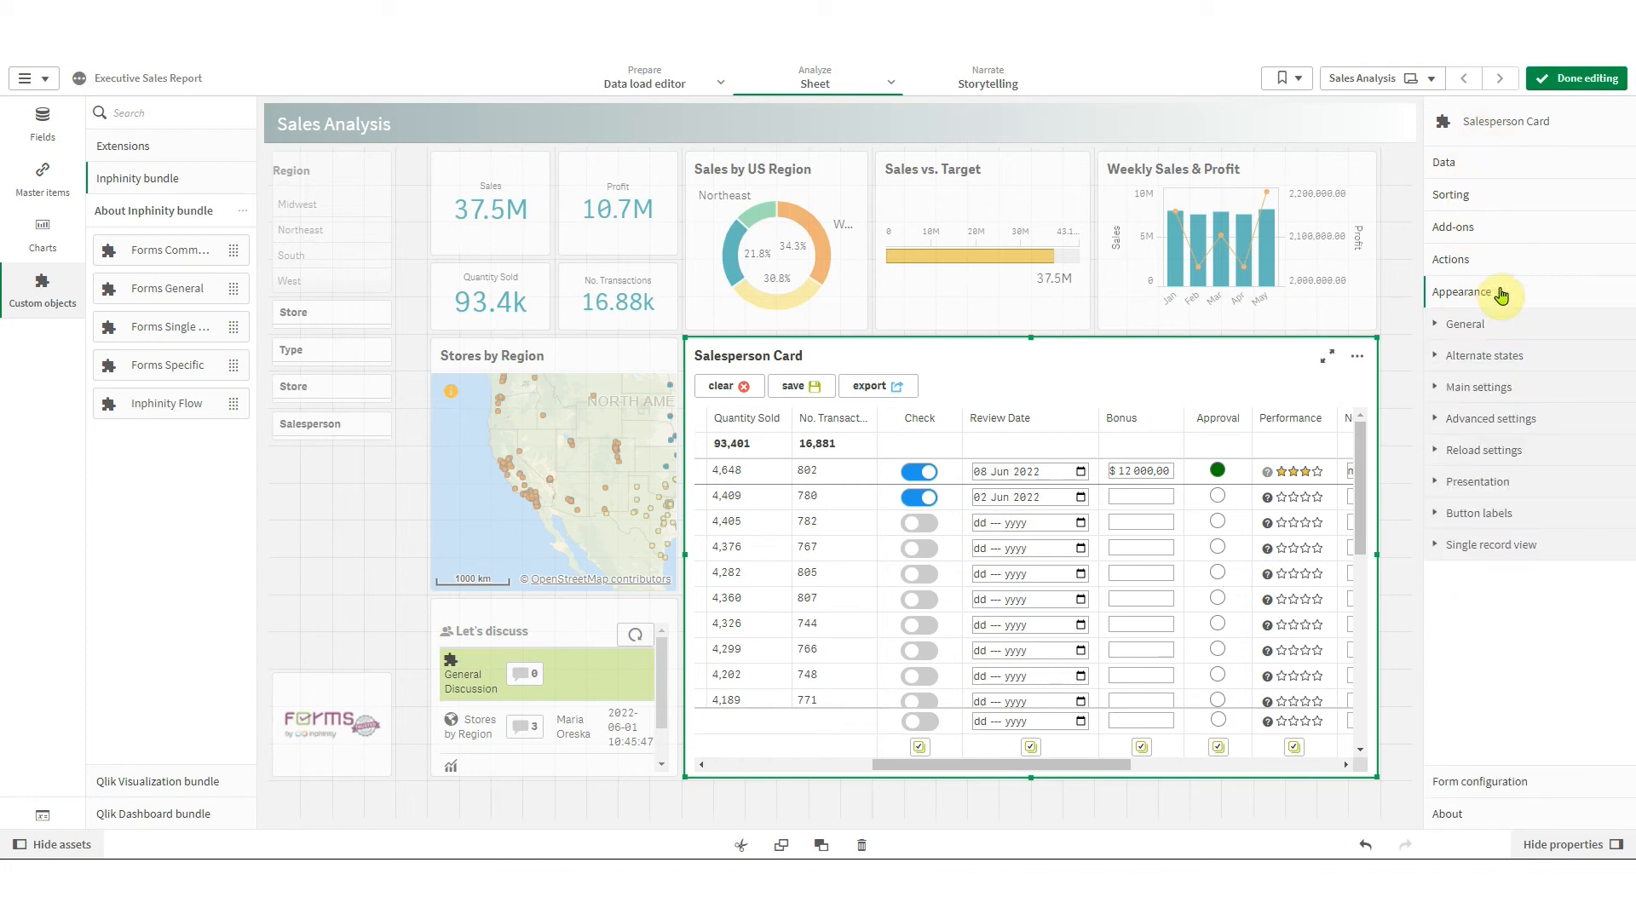
pyautogui.click(1521, 454)
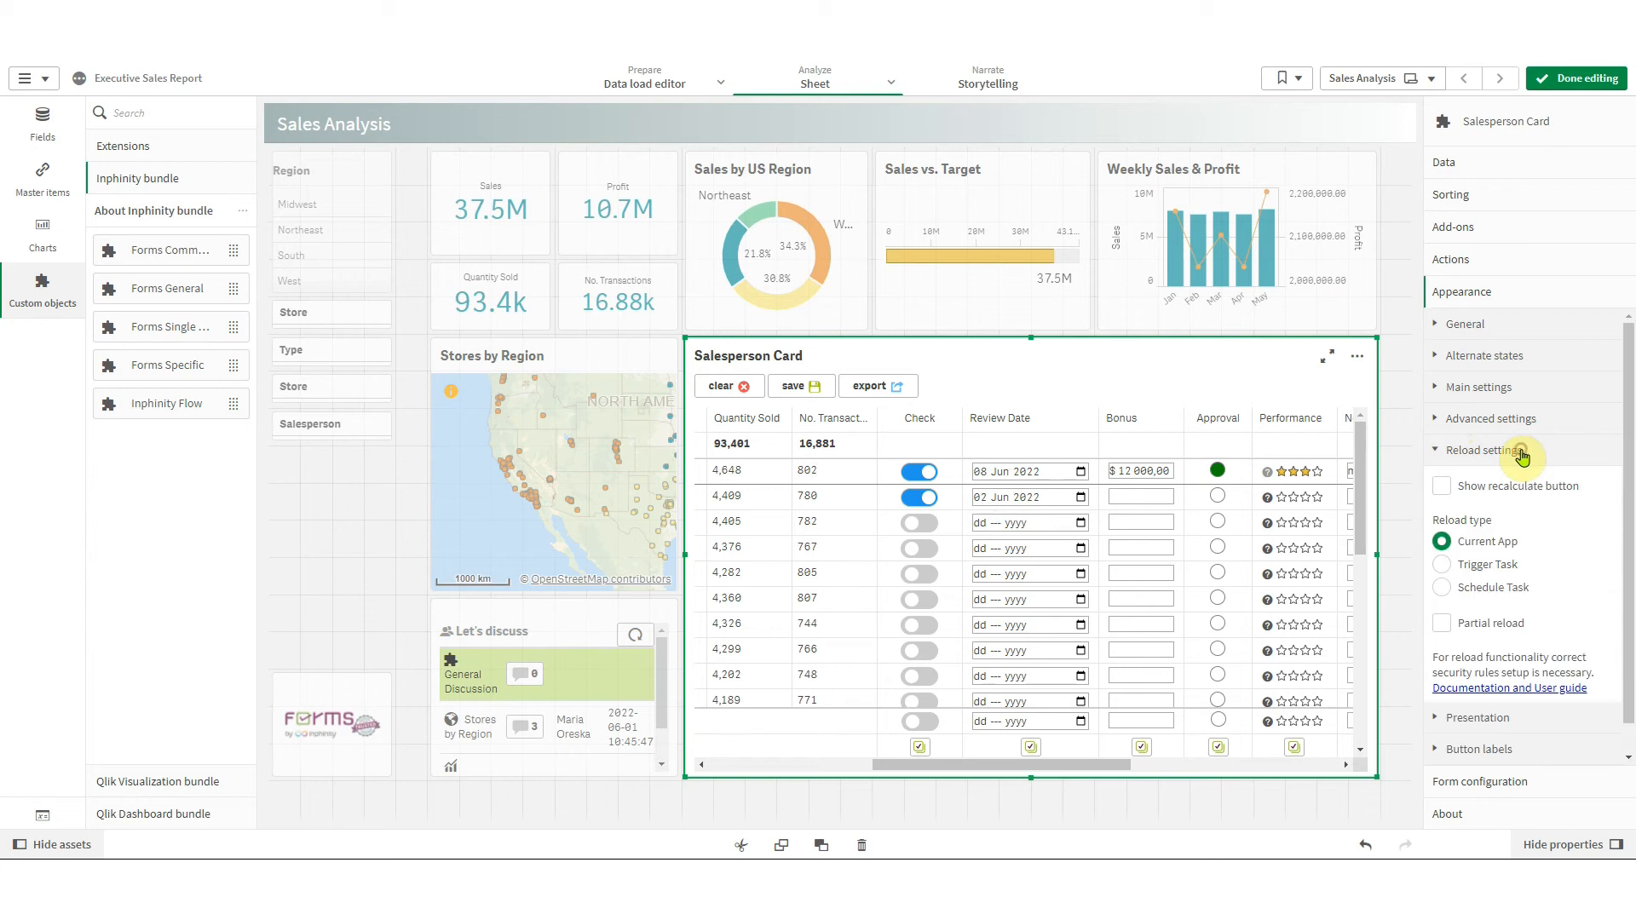
pyautogui.click(1460, 485)
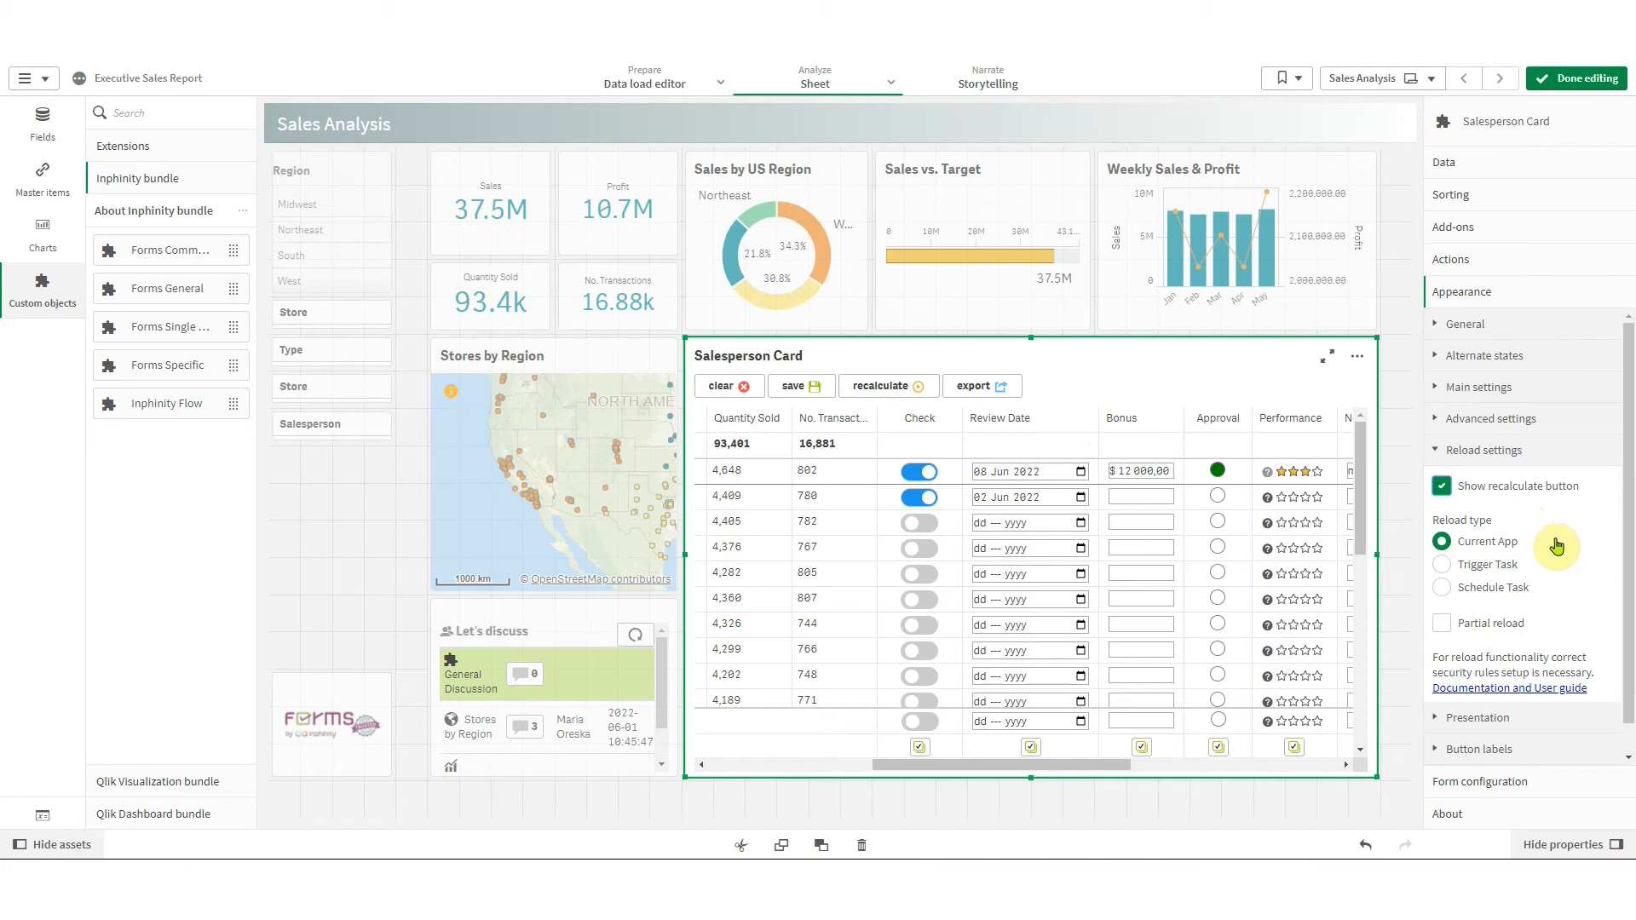
# Try the Trigger Task and Schedule Task reload types and return to Current App
pyautogui.click(1491, 572)
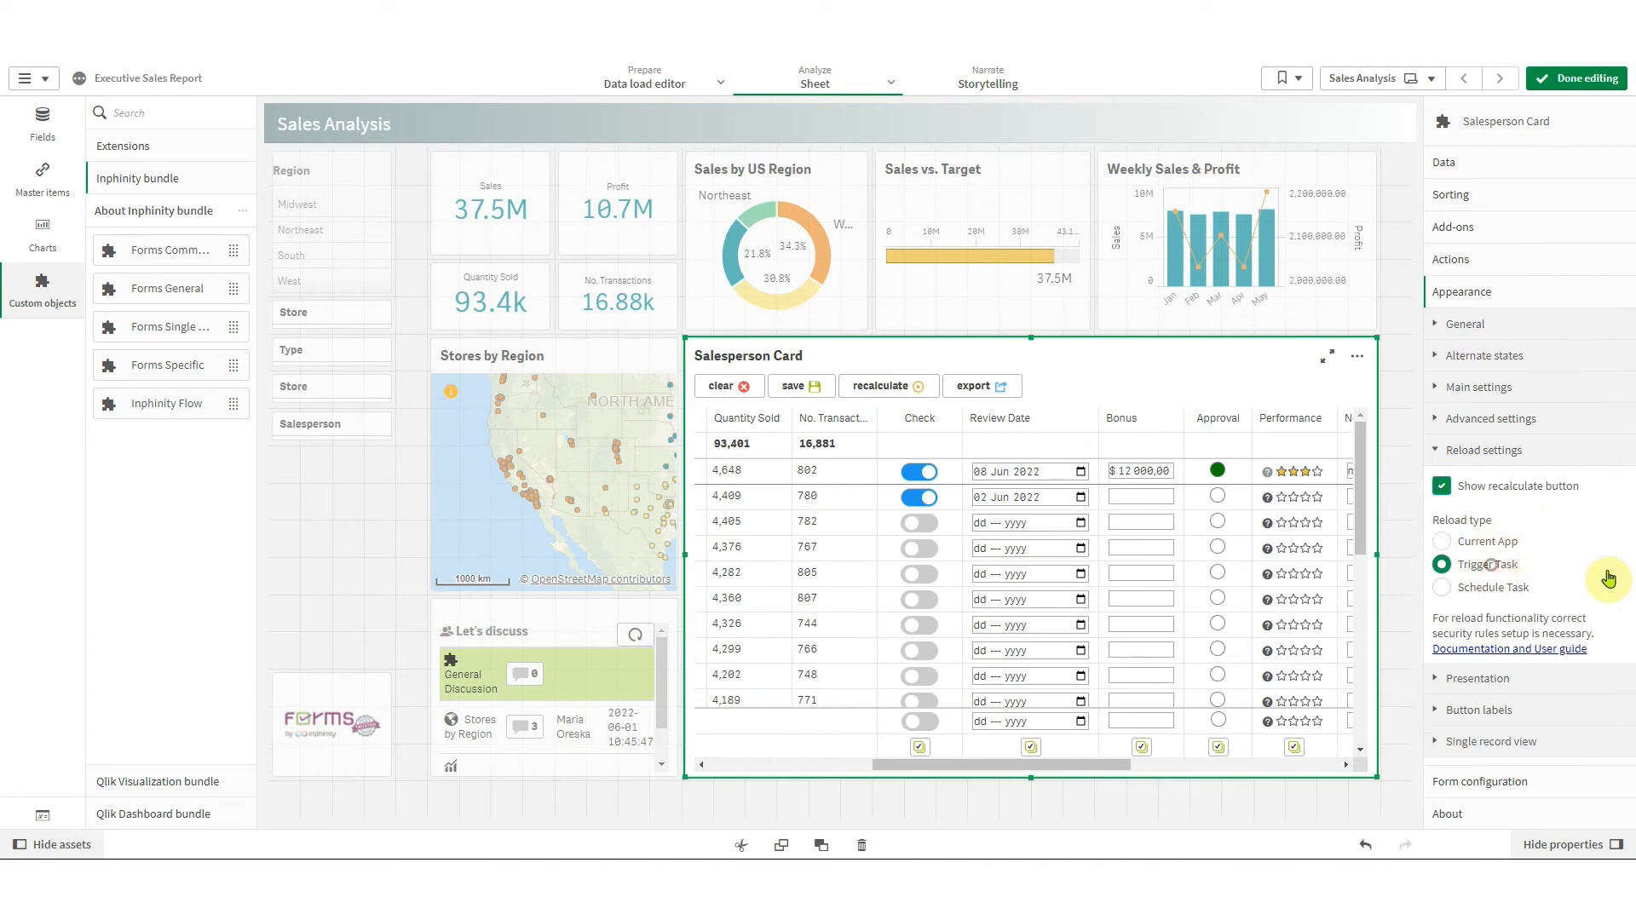
pyautogui.click(1564, 595)
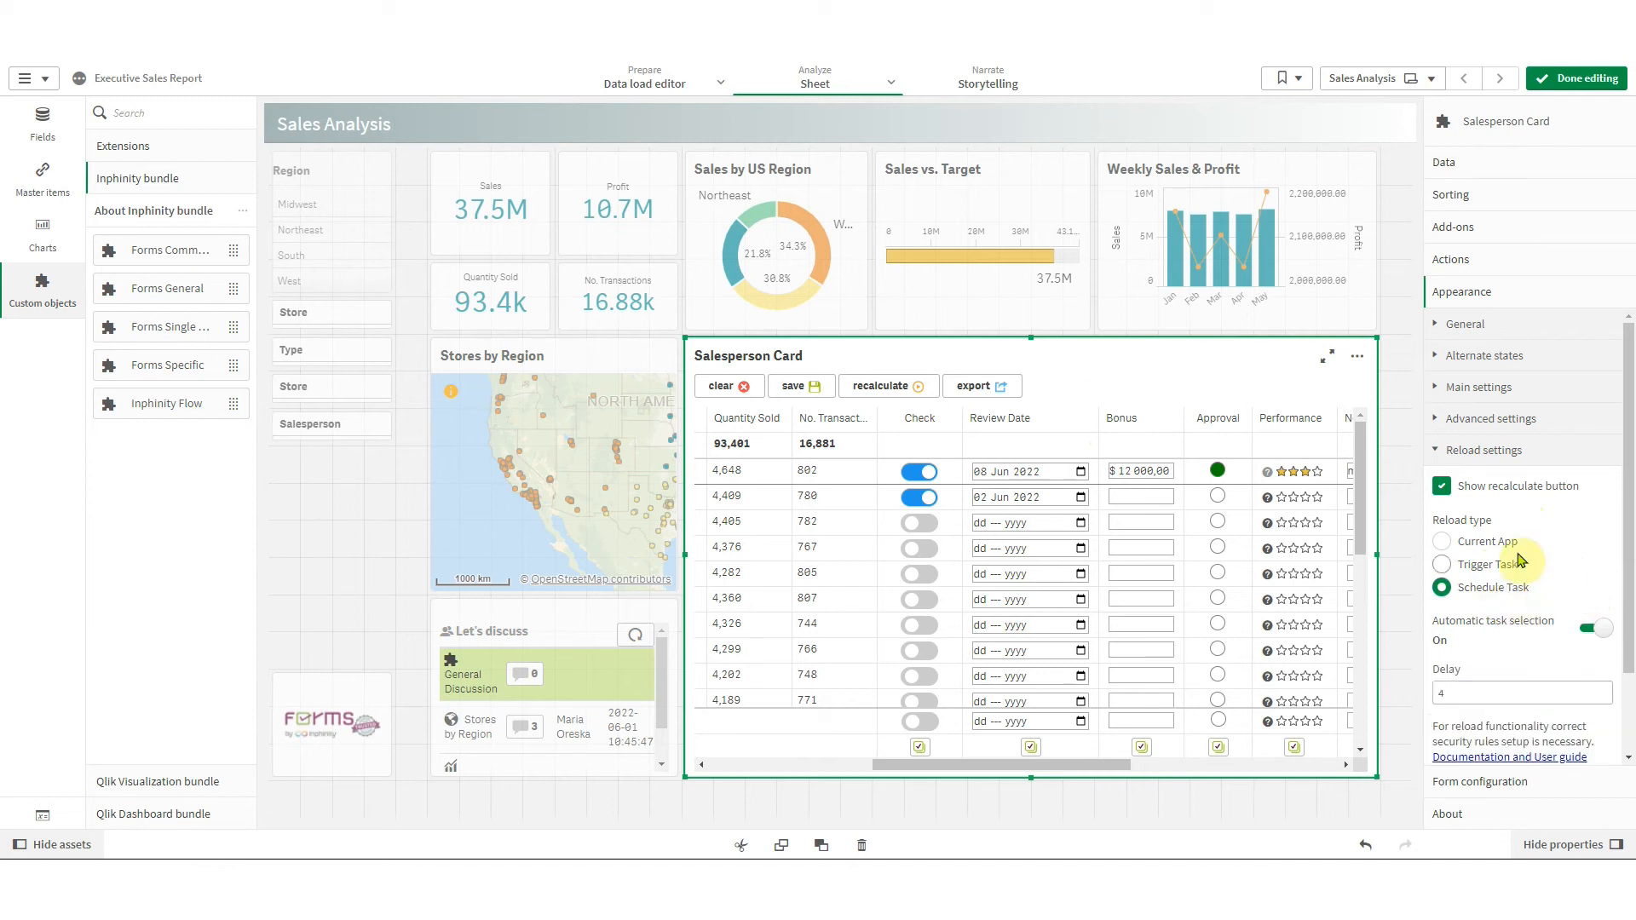
pyautogui.click(1483, 546)
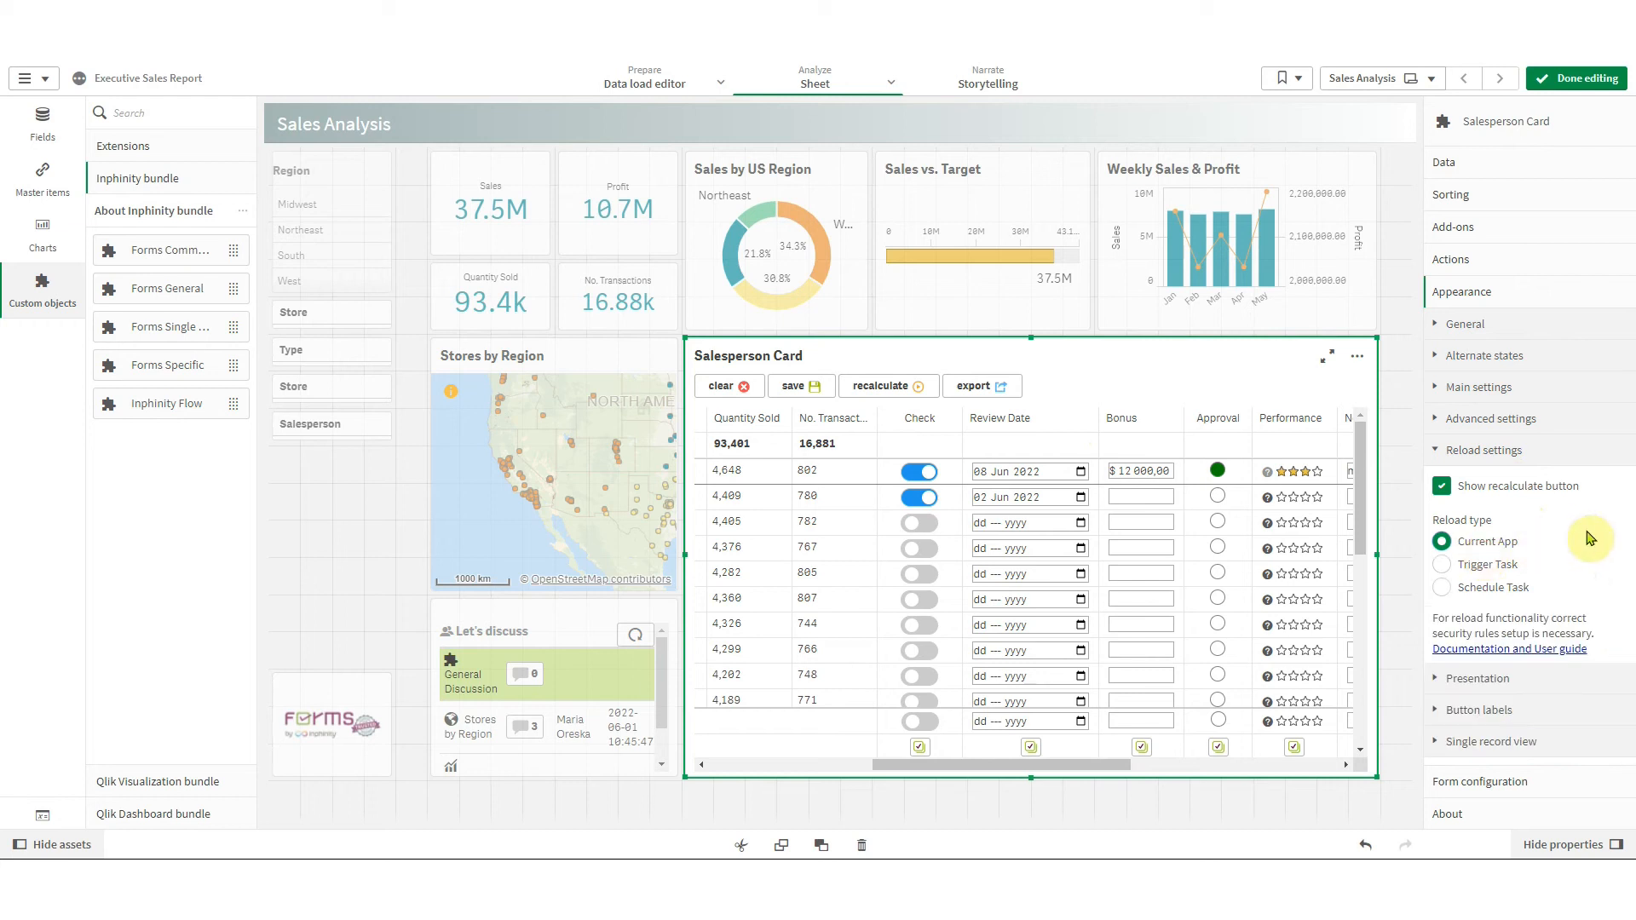
# Finish editing the sheet, switch to the sales_data workbook in Excel and copy the Team sheet's Bonus values from C2 down
pyautogui.click(1576, 77)
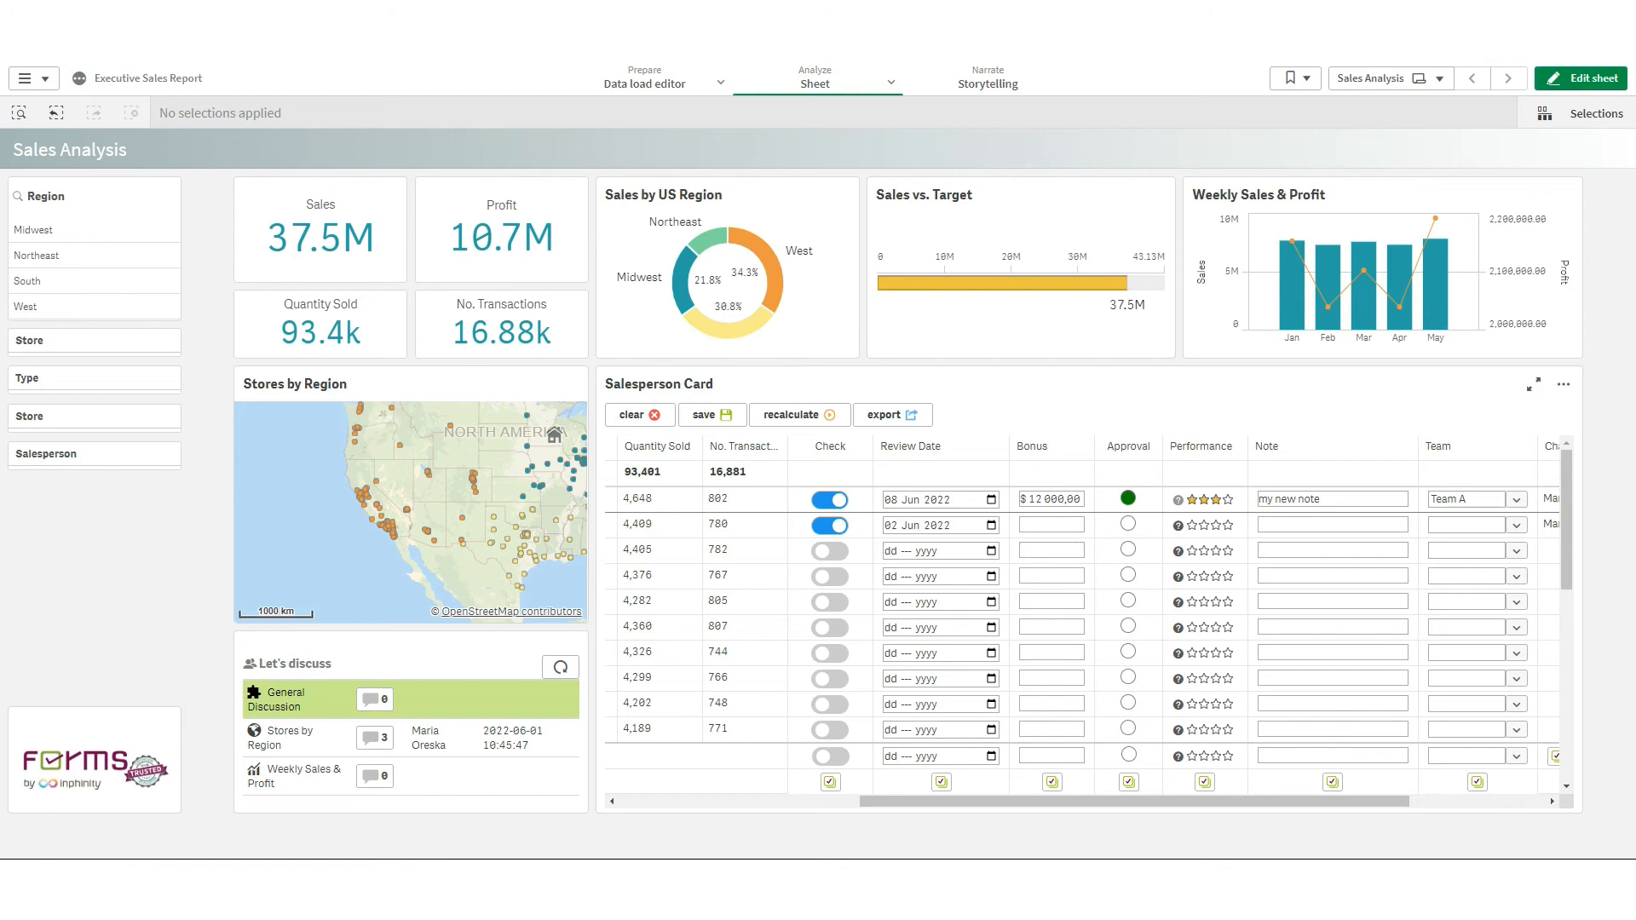
pyautogui.moveTo(1635, 79); pyautogui.dragTo(378, 97)
pyautogui.moveTo(452, 304); pyautogui.dragTo(434, 650)
pyautogui.hotkey('ctrl', 'c')
pyautogui.scroll(2, 584, 457)
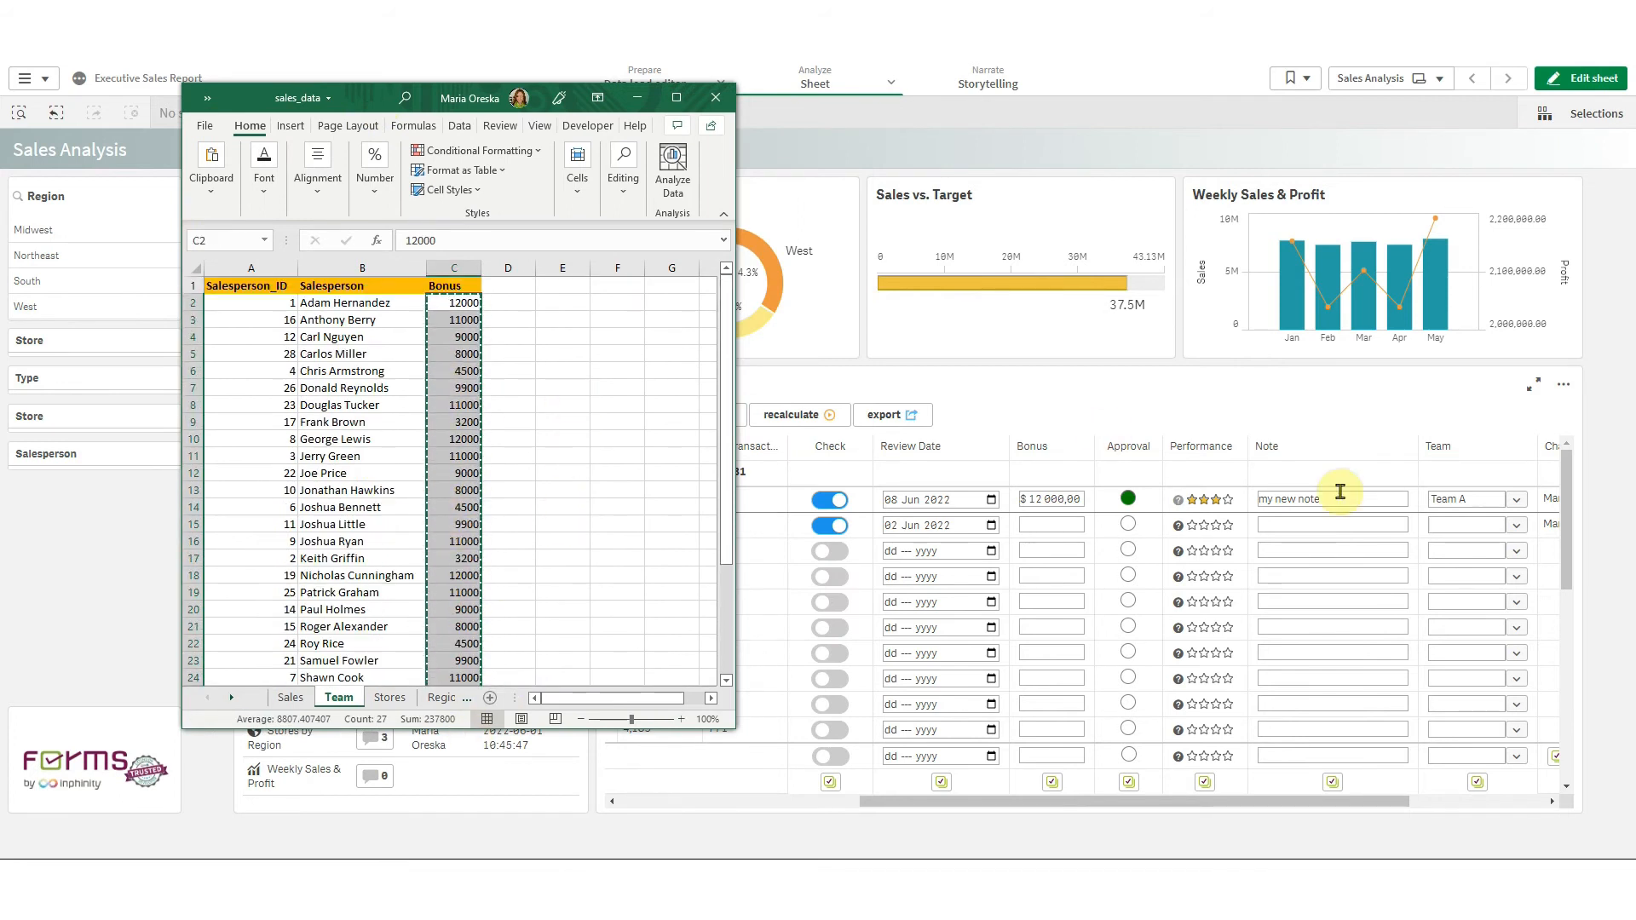
# Paste the copied values into the Salesperson Card's Bonus column, starting at the row with ID 19
pyautogui.click(1053, 506)
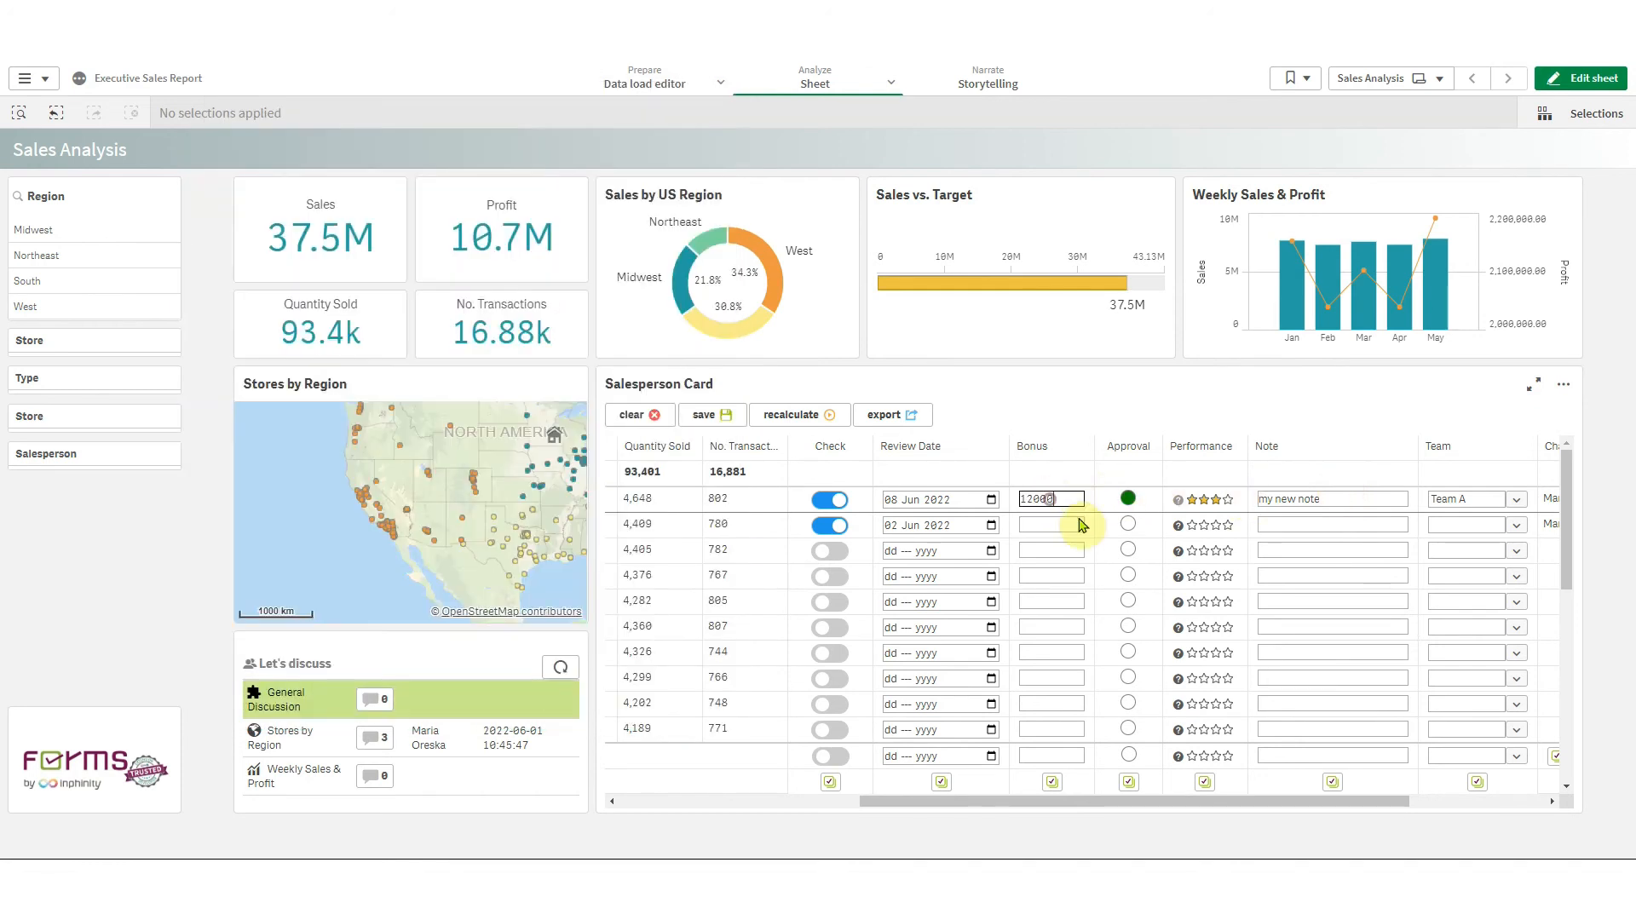
pyautogui.hotkey('ctrl', 'v')
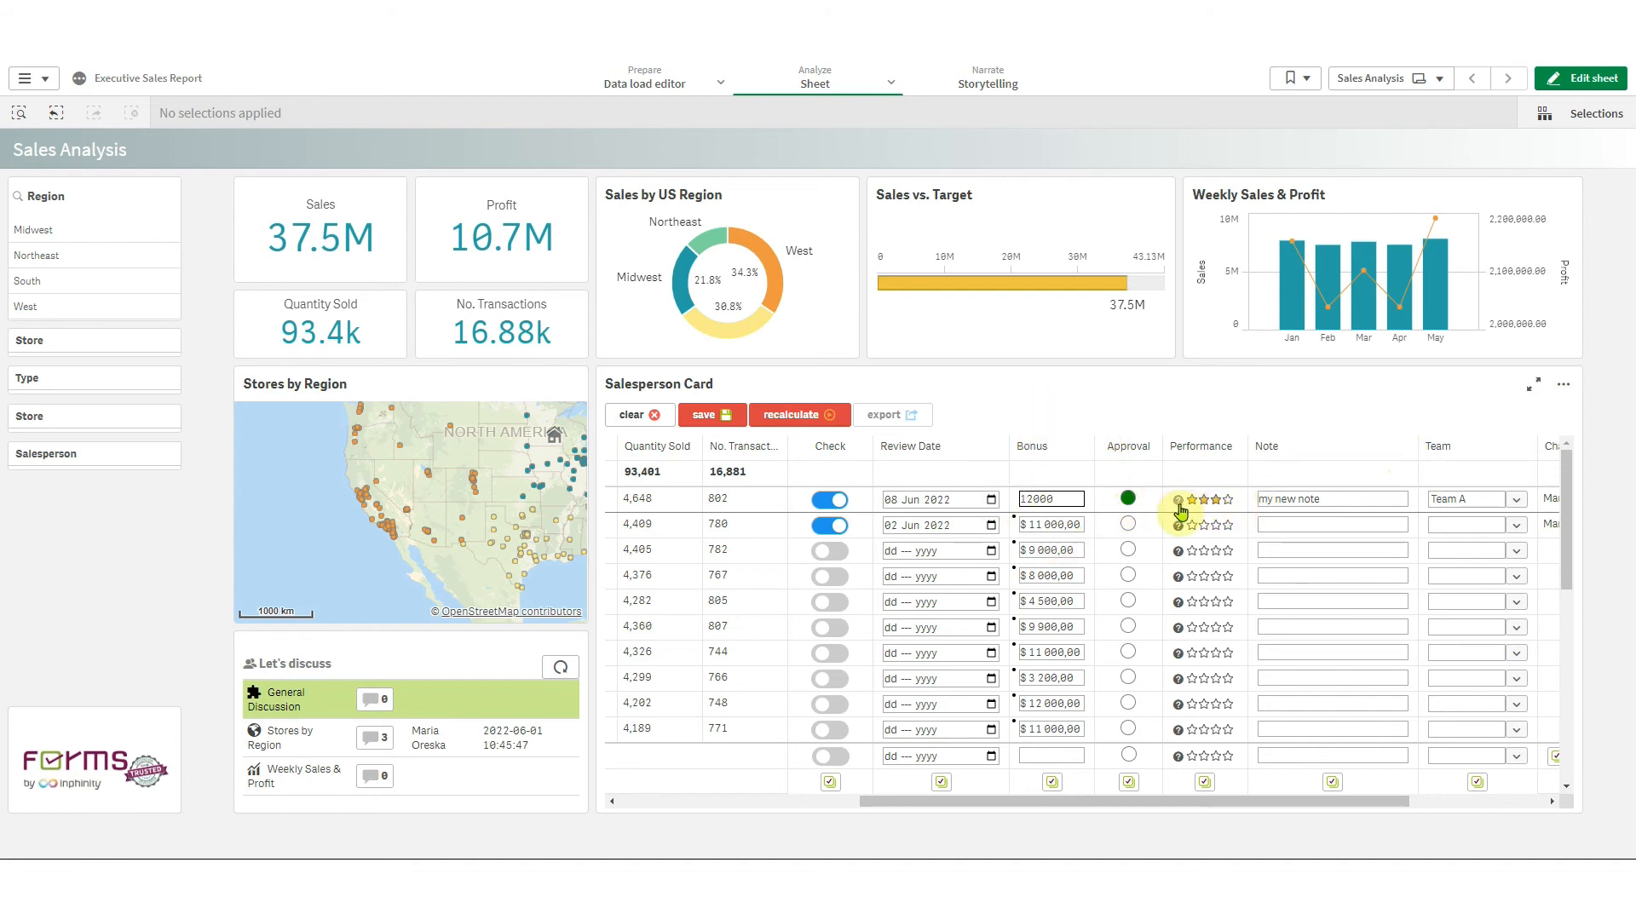
pyautogui.click(892, 526)
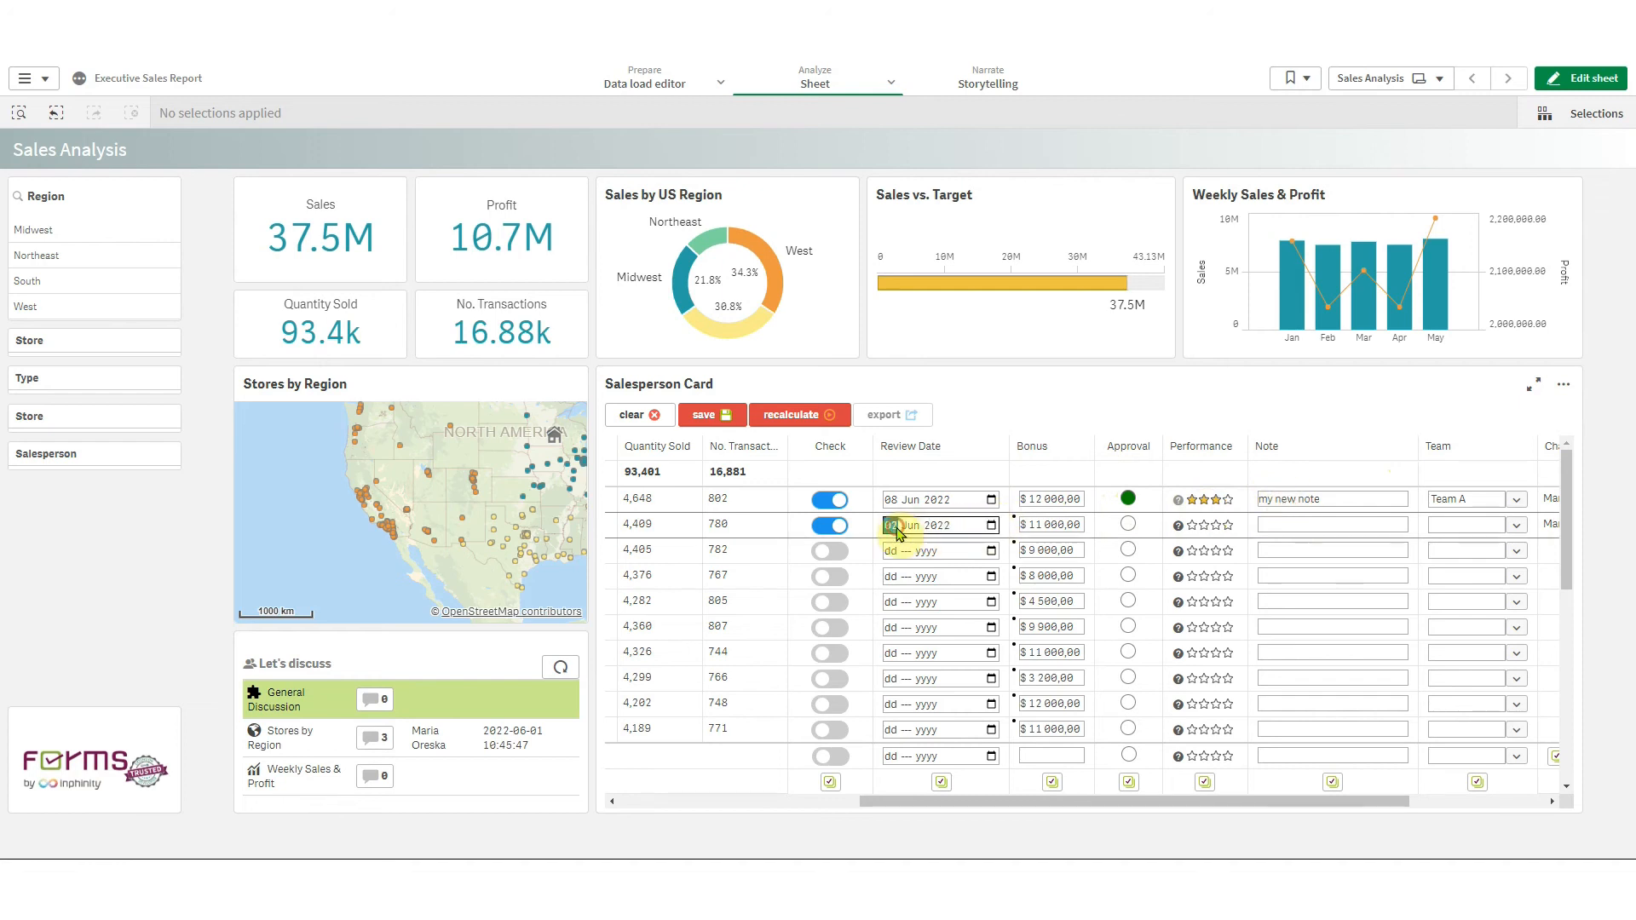
# For the row with ID 22, set the Bonus to 12 000 and the Approval to orange
pyautogui.click(832, 526)
pyautogui.press('Tab')
pyautogui.press('Tab')
pyautogui.press('Tab')
pyautogui.press('Tab')
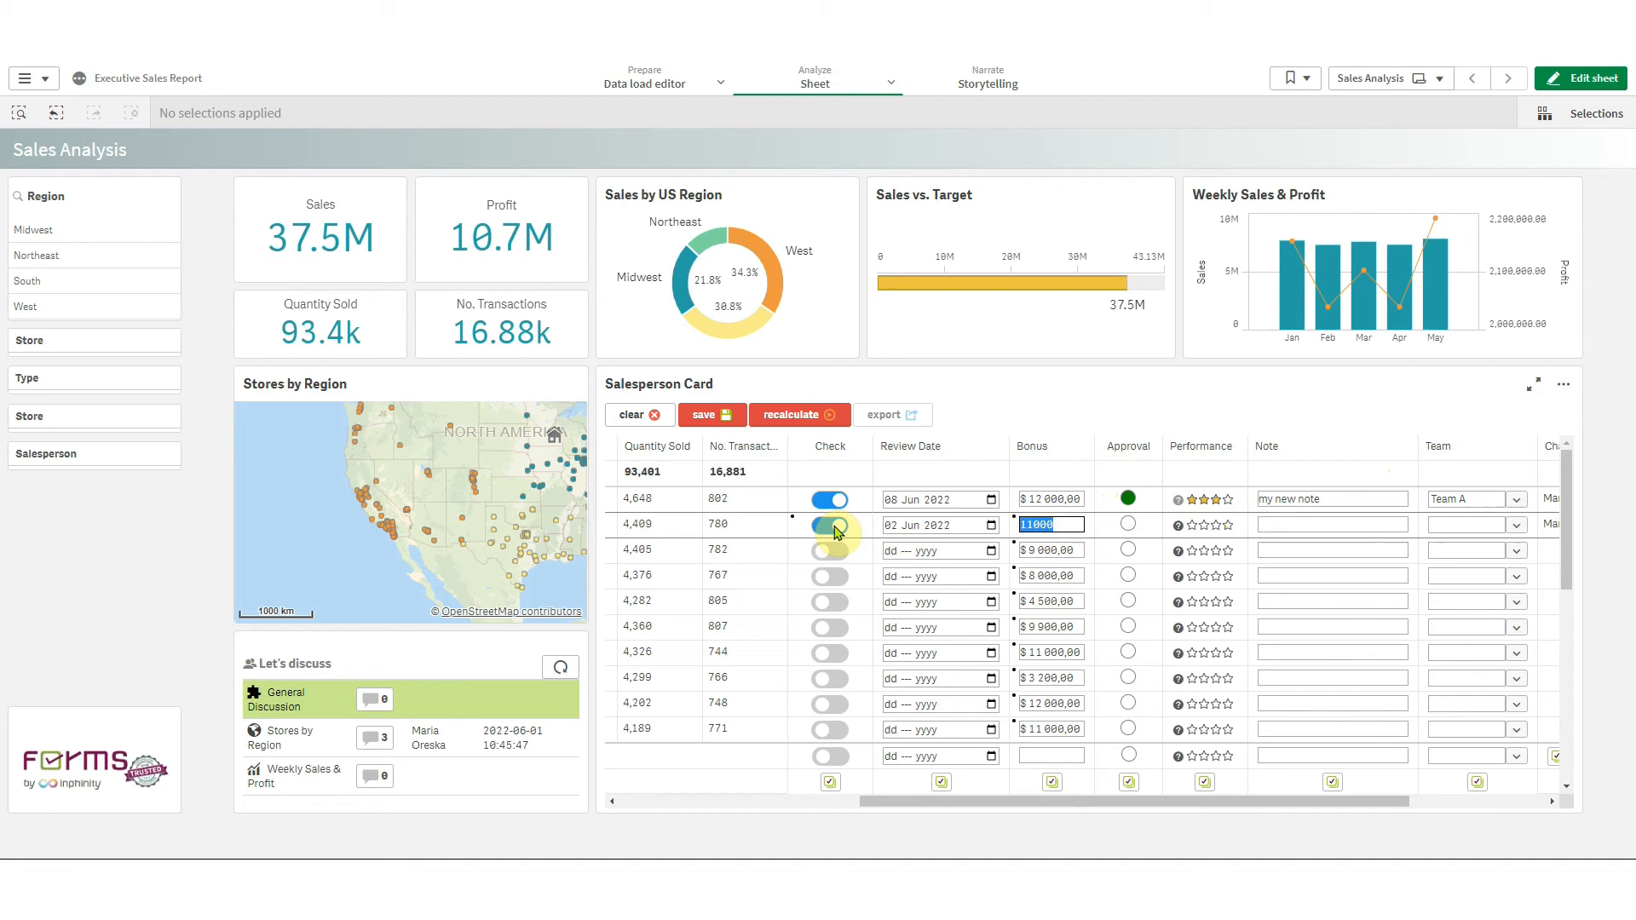
pyautogui.write('12 000')
pyautogui.press('Tab')
pyautogui.press('space')
pyautogui.press('space')
pyautogui.press('space')
pyautogui.press('space')
pyautogui.press('space')
pyautogui.press('space')
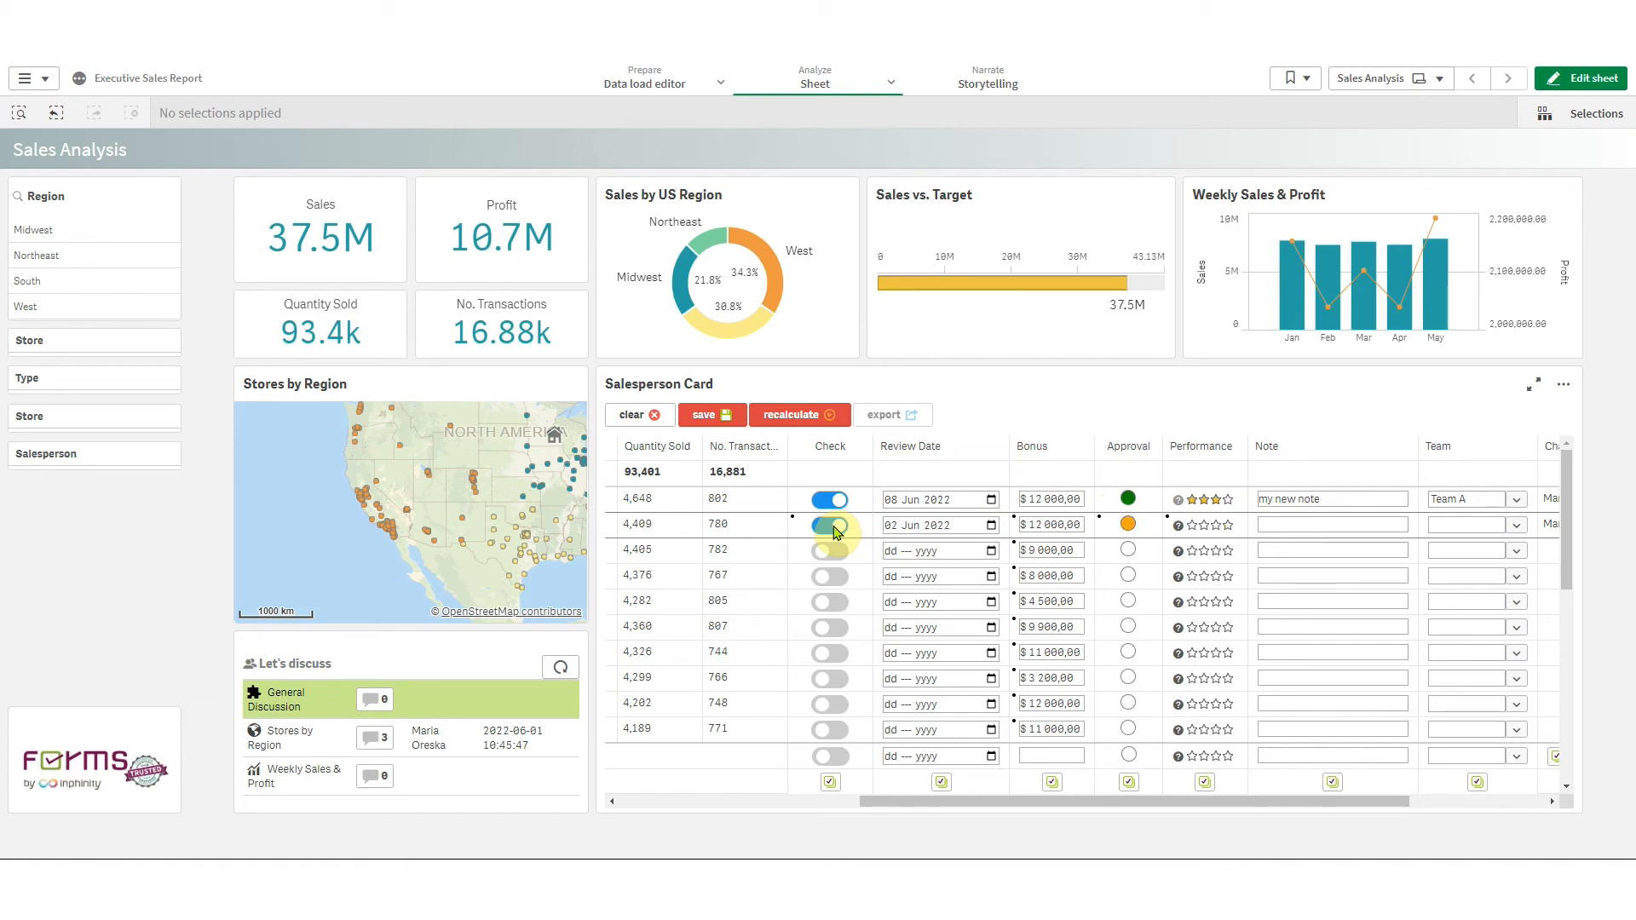
# For the row with ID 22, set the Performance rating to four stars
pyautogui.press('Tab')
pyautogui.press('Right')
pyautogui.press('Right')
pyautogui.press('Right')
pyautogui.press('space')
pyautogui.press('Right')
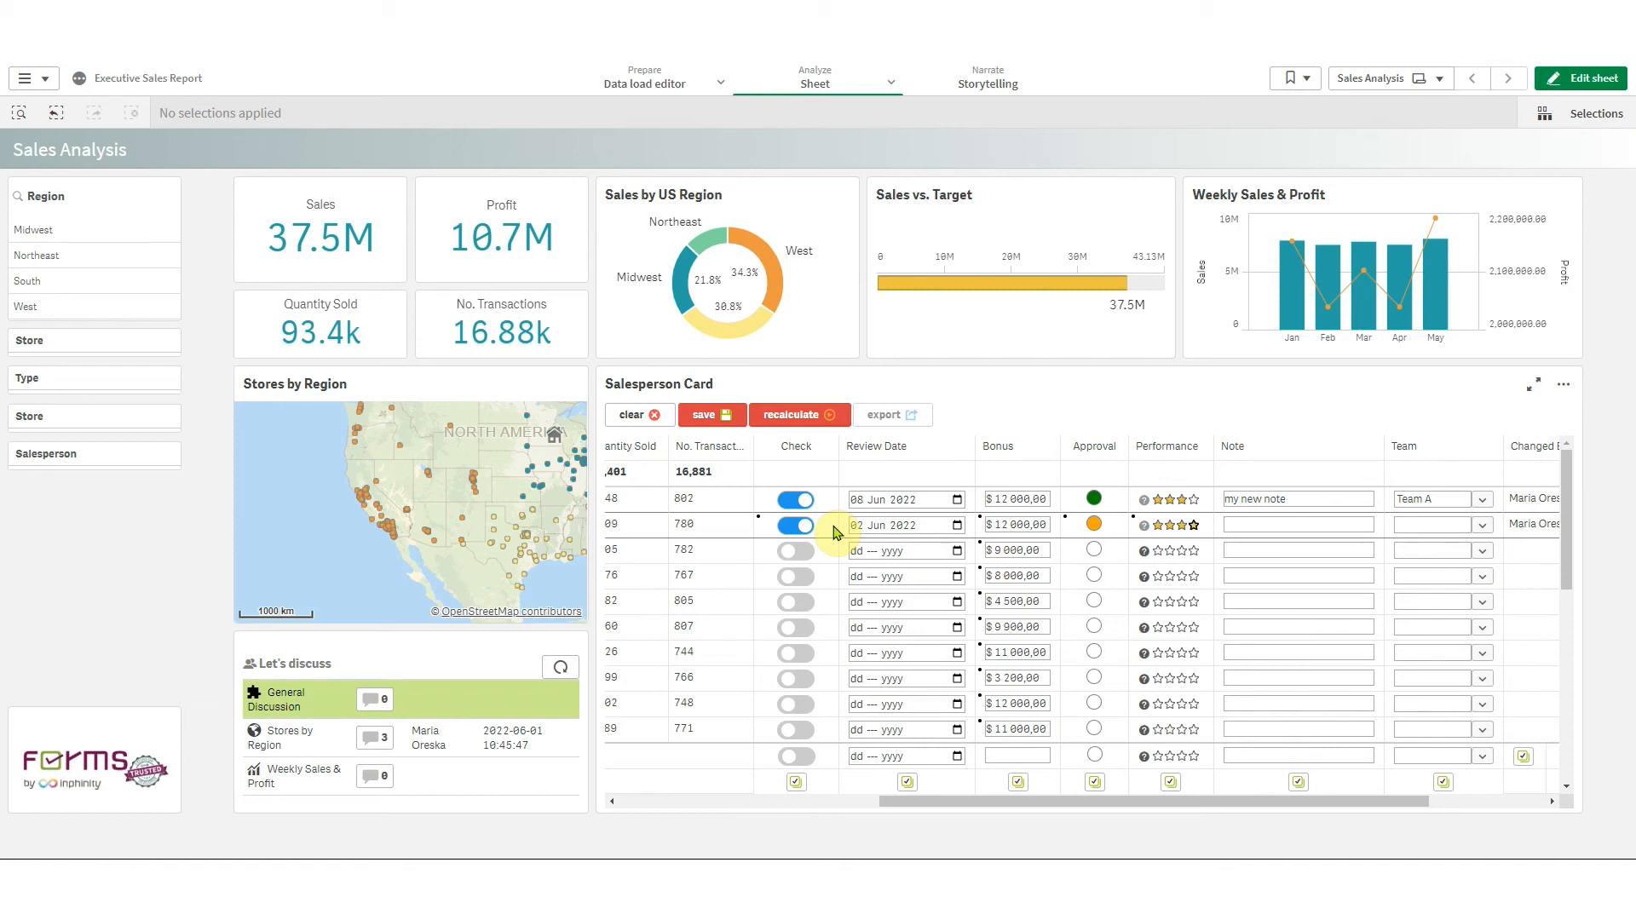
# Enter "note" in the Note field of the row with ID 22 and save the Salesperson Card
pyautogui.press('Tab')
pyautogui.write('note')
pyautogui.click(712, 421)
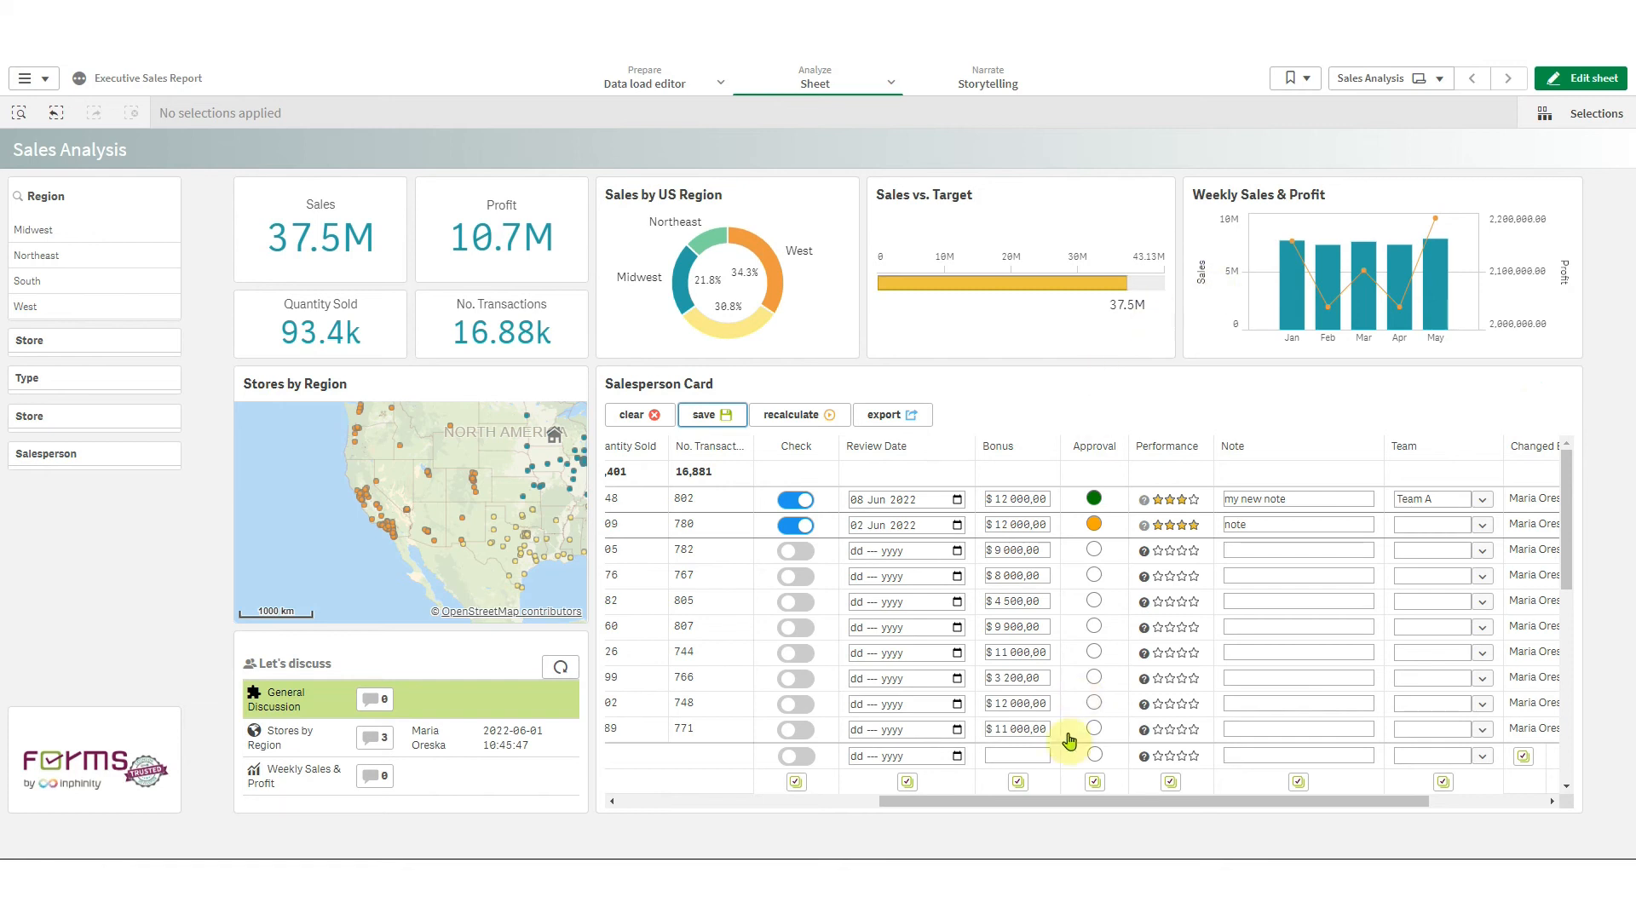
# Set the Salesperson Card's number of frozen columns to 3 and finish editing the sheet
pyautogui.moveTo(1091, 801); pyautogui.dragTo(756, 749)
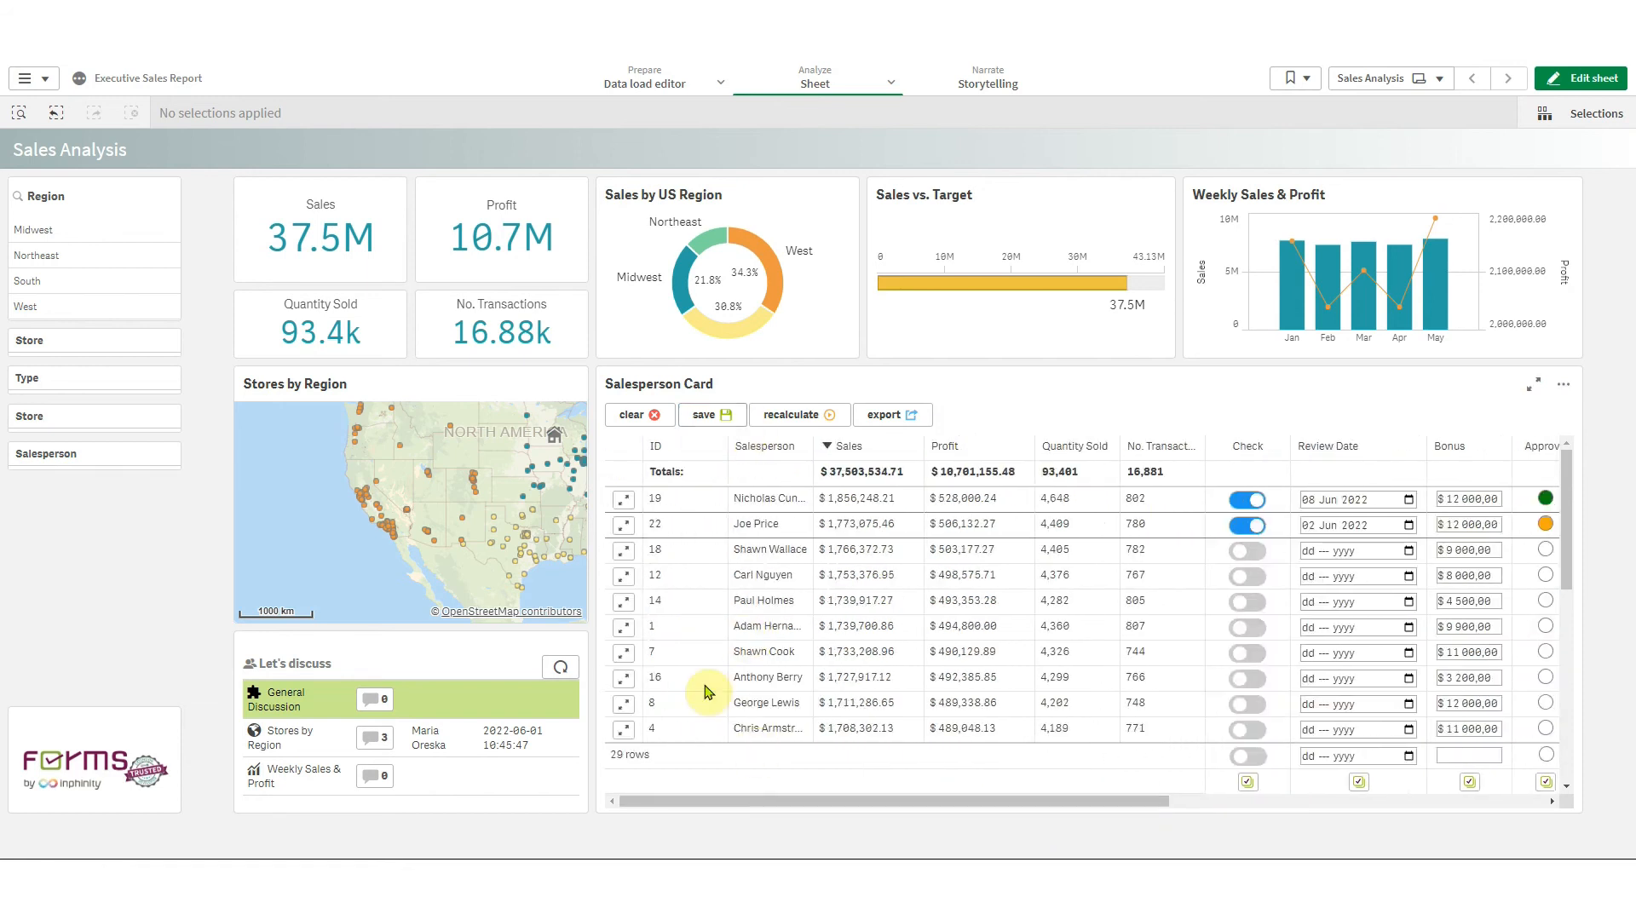
pyautogui.click(1551, 98)
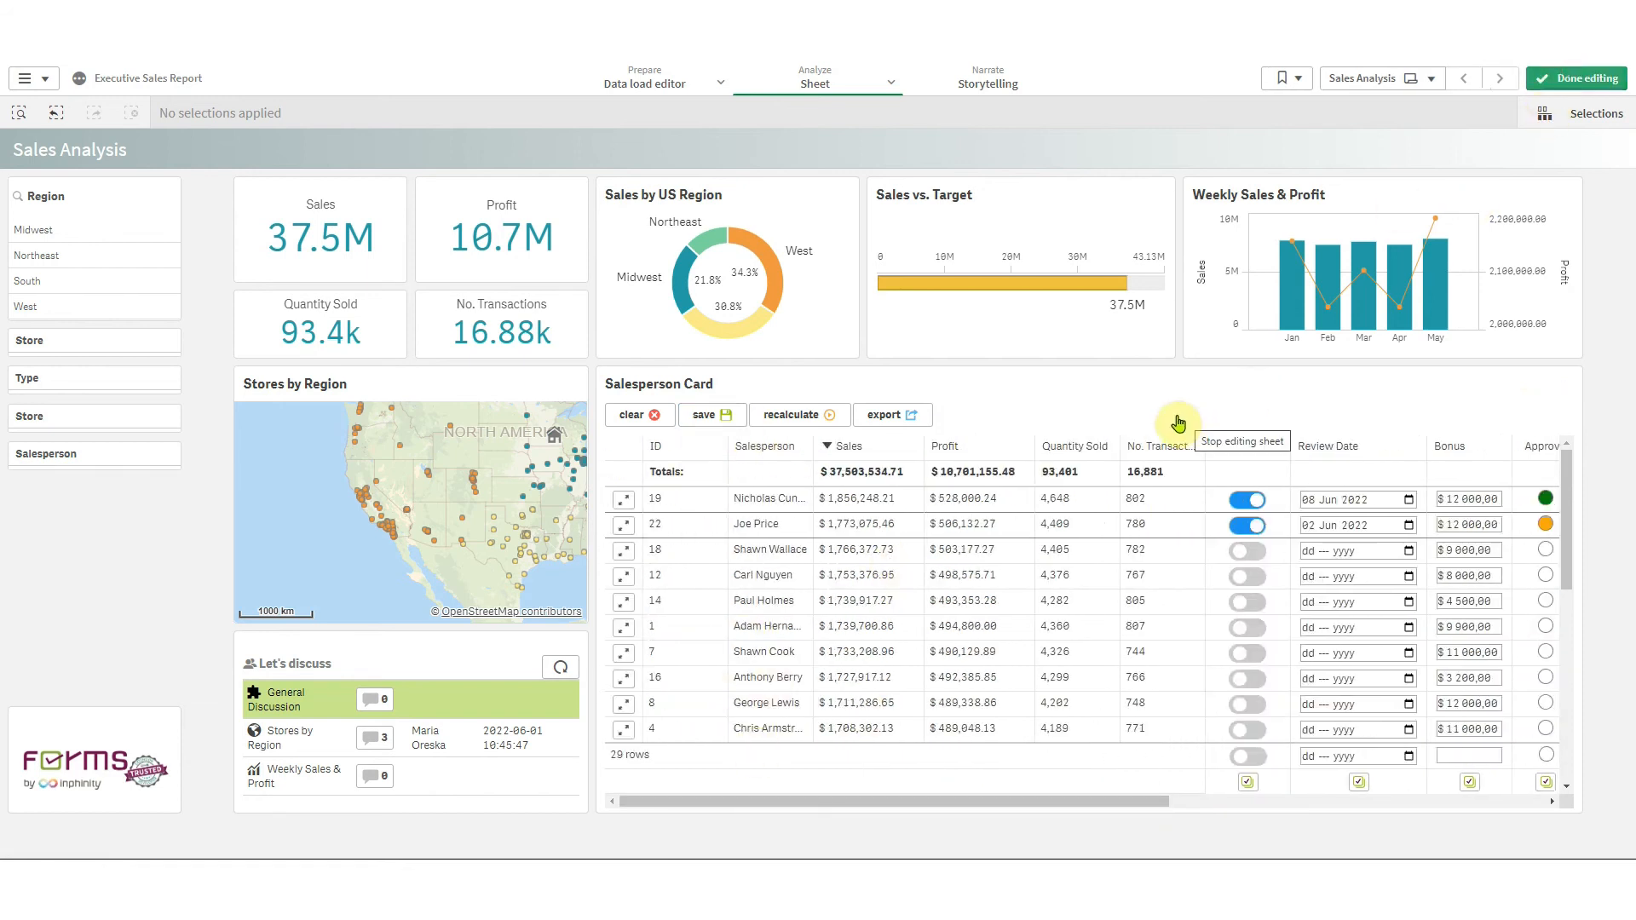
pyautogui.click(1142, 411)
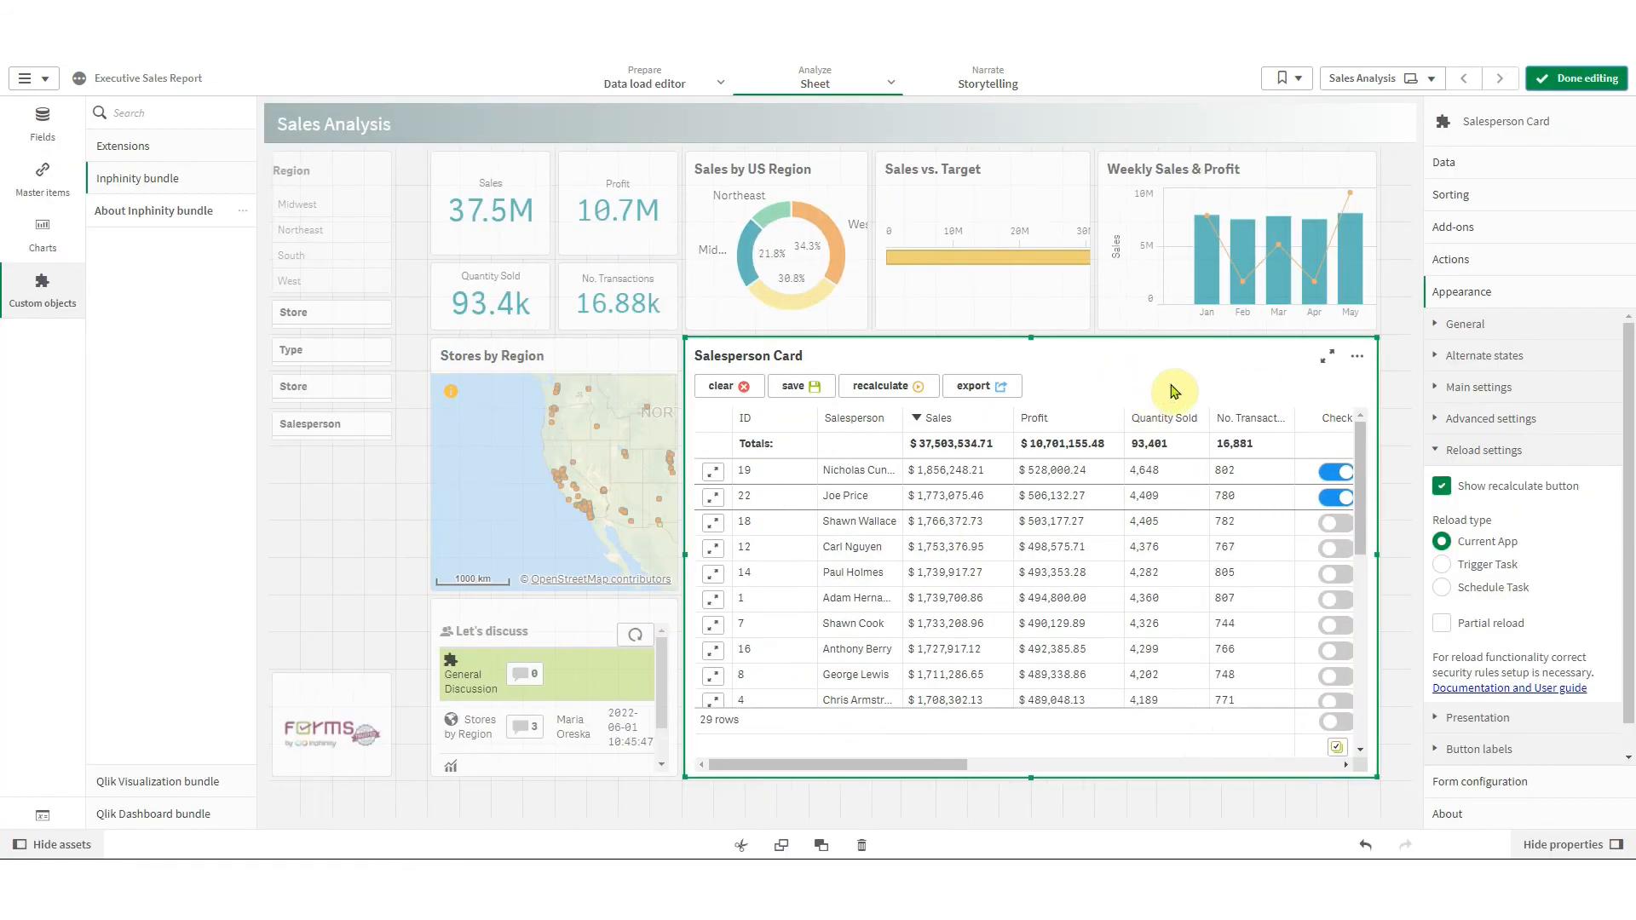
pyautogui.click(1501, 451)
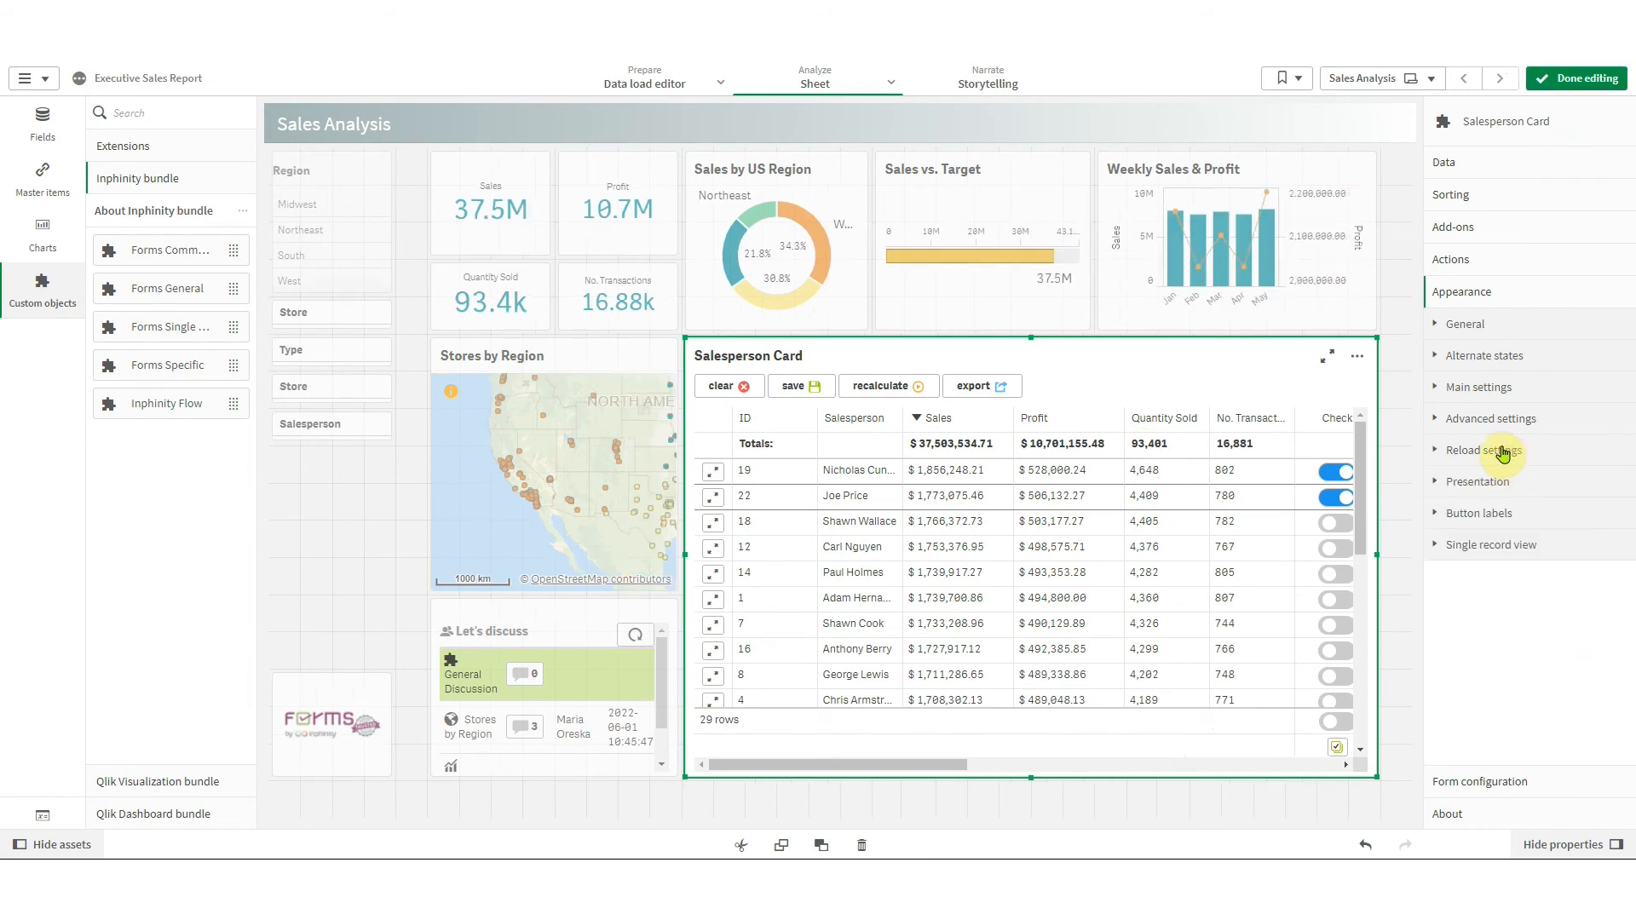
pyautogui.click(1491, 486)
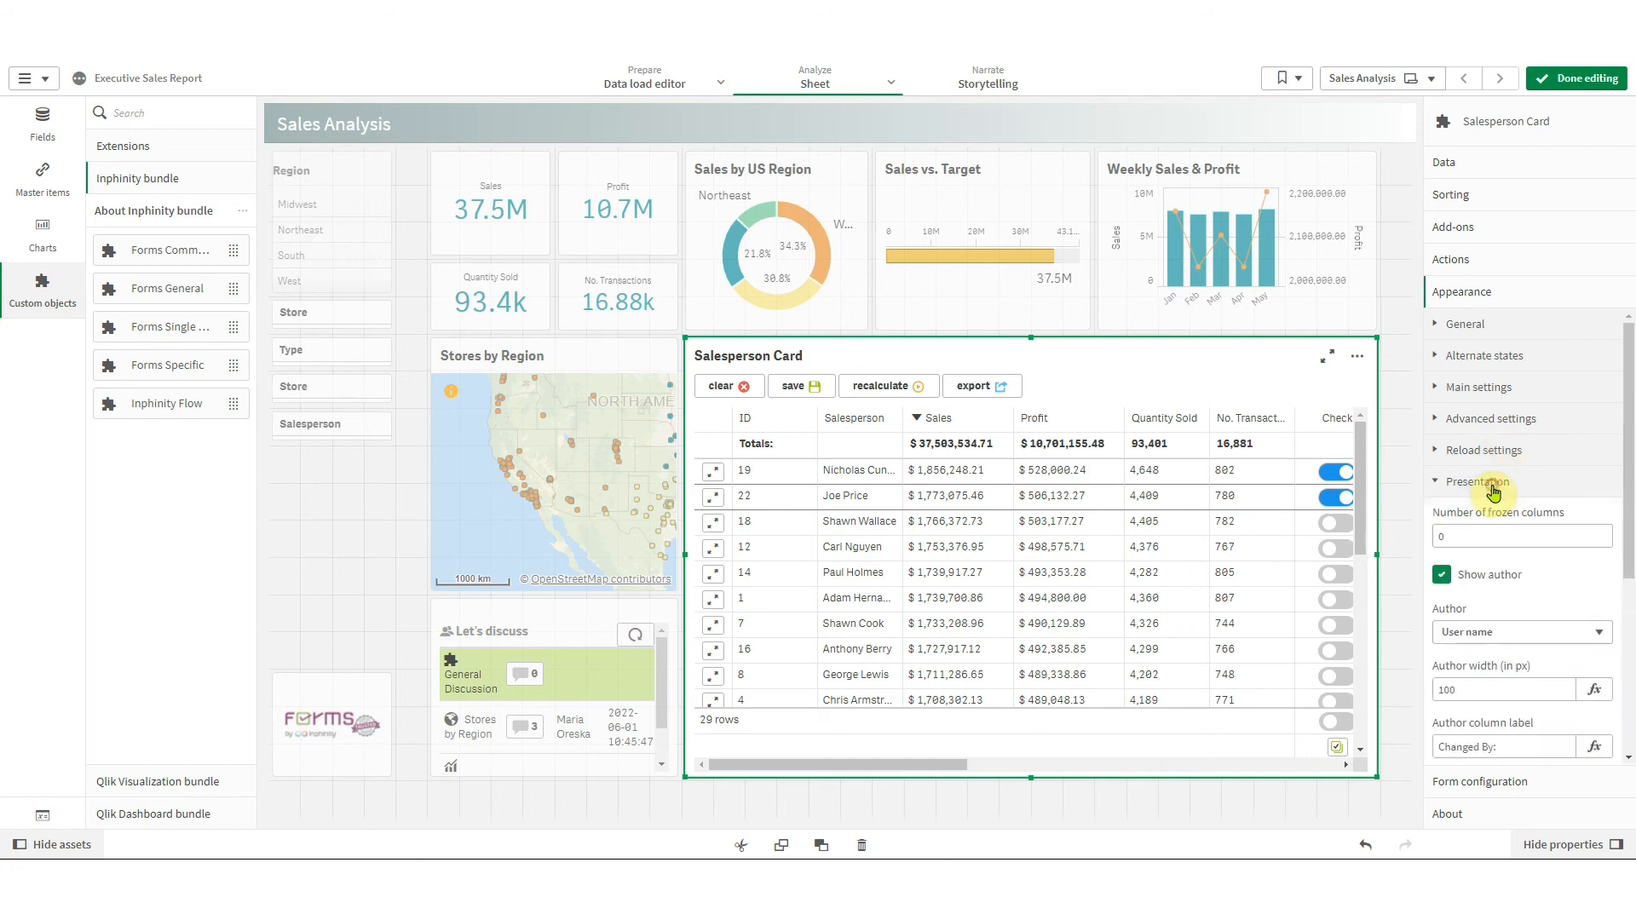
pyautogui.moveTo(1630, 451)
pyautogui.mouseDown()
pyautogui.moveTo(1630, 579)
pyautogui.moveTo(1630, 447)
pyautogui.mouseUp()
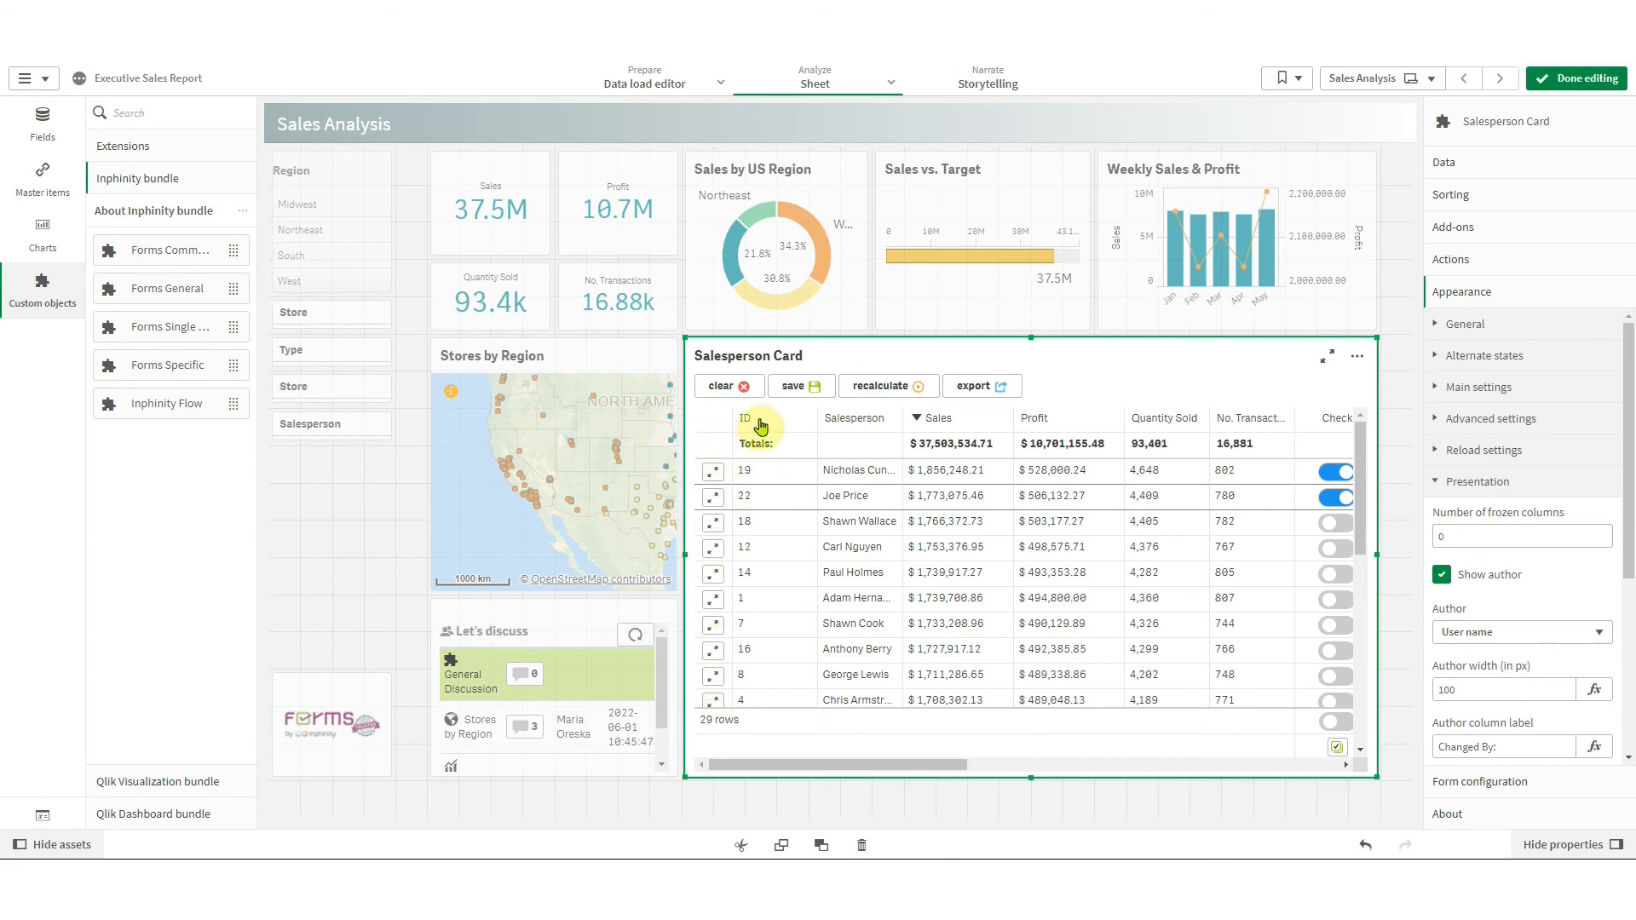
pyautogui.moveTo(1489, 538); pyautogui.dragTo(1400, 536)
pyautogui.write('3')
pyautogui.press('Return')
pyautogui.click(1576, 77)
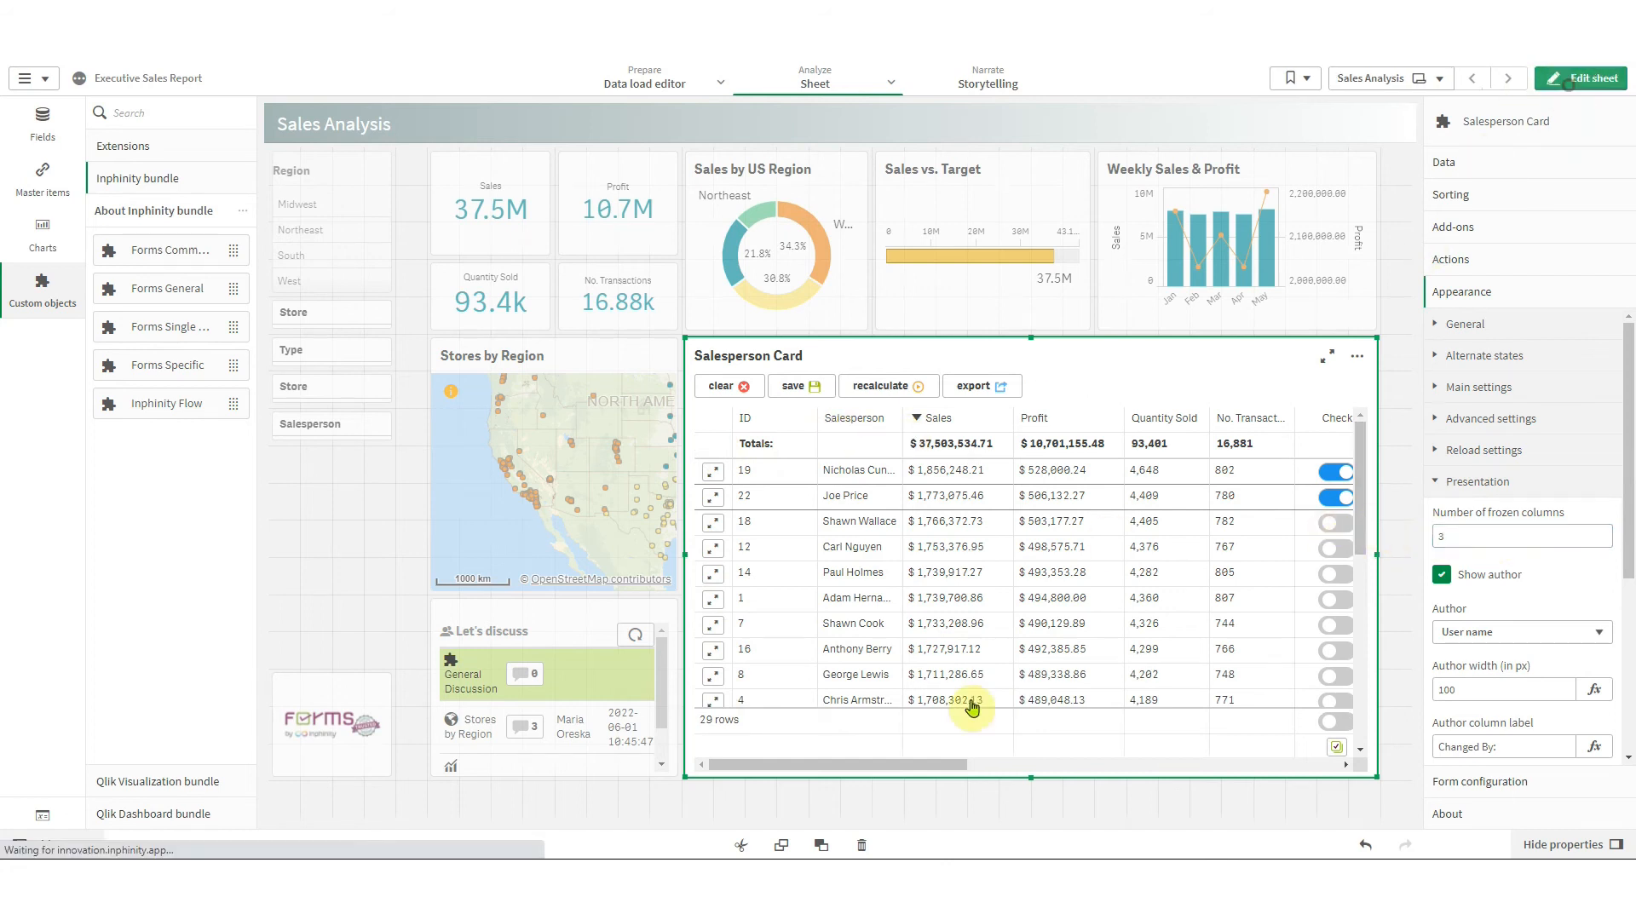
pyautogui.moveTo(722, 800)
pyautogui.mouseDown()
pyautogui.moveTo(968, 806)
pyautogui.moveTo(690, 805)
pyautogui.mouseUp()
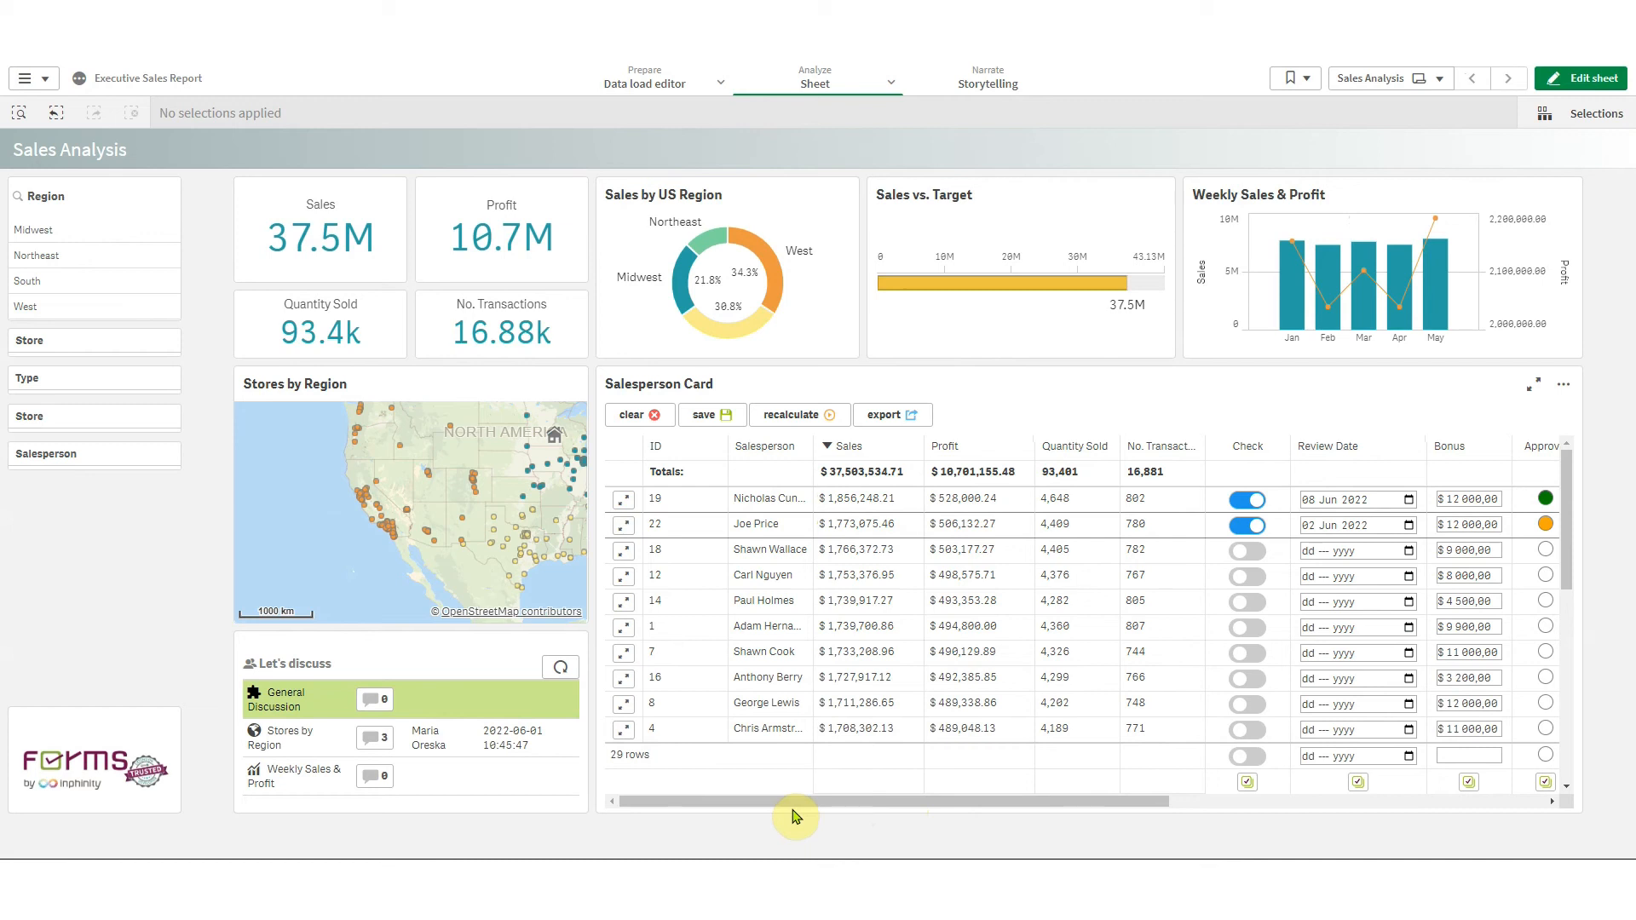
# Reopen the sheet for editing and view the row with ID 18 in its single record window
pyautogui.click(1580, 78)
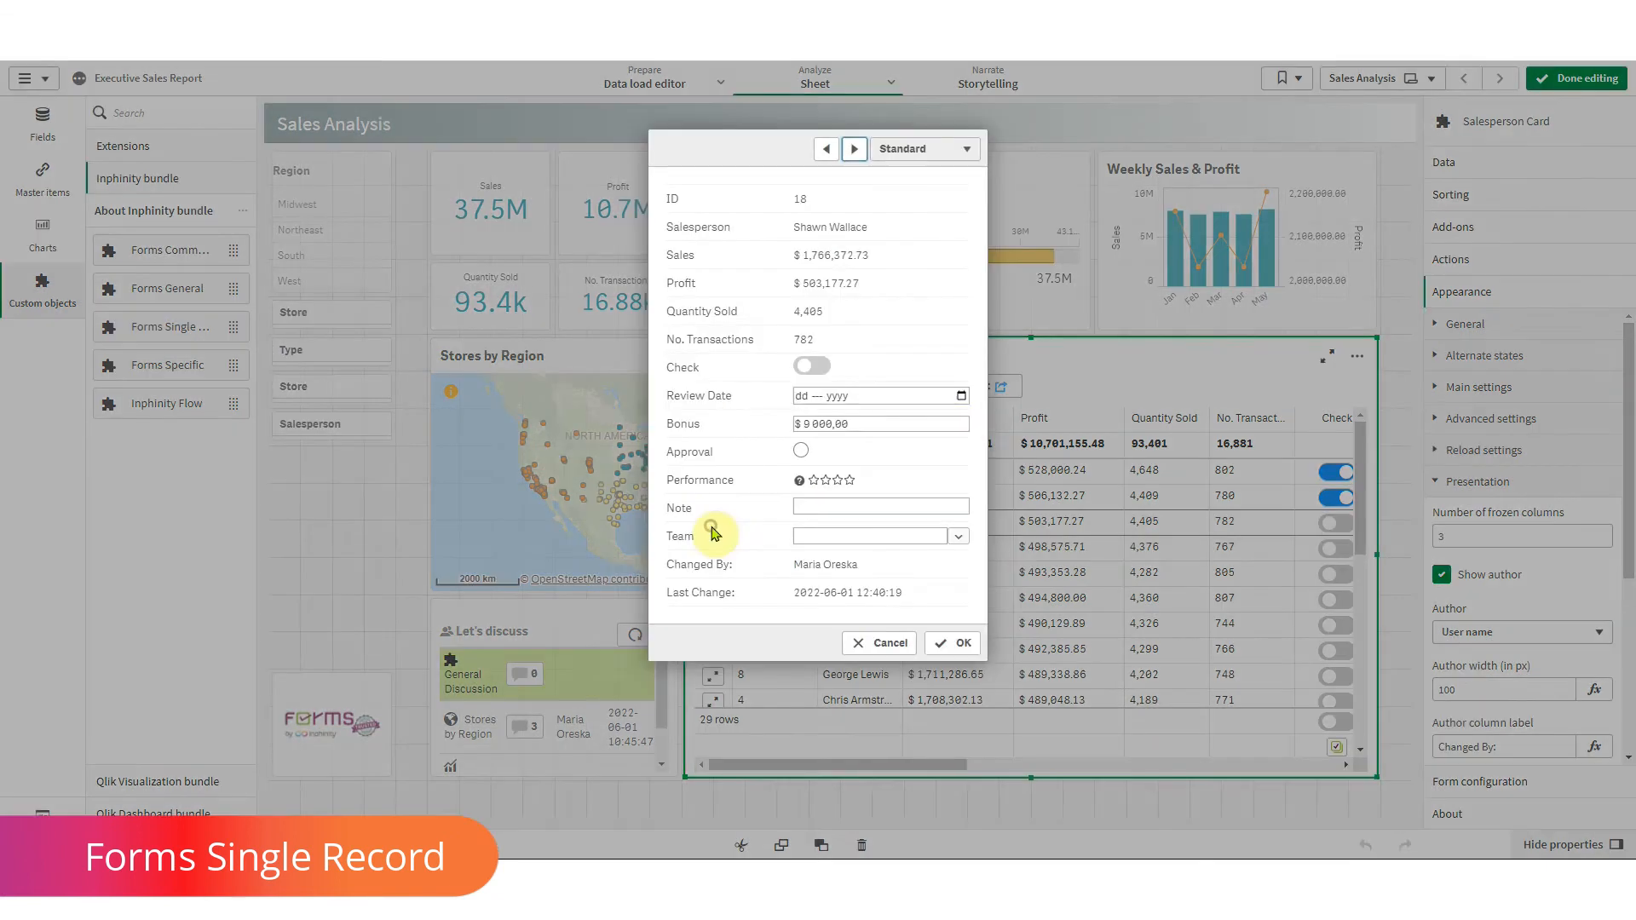
pyautogui.click(712, 522)
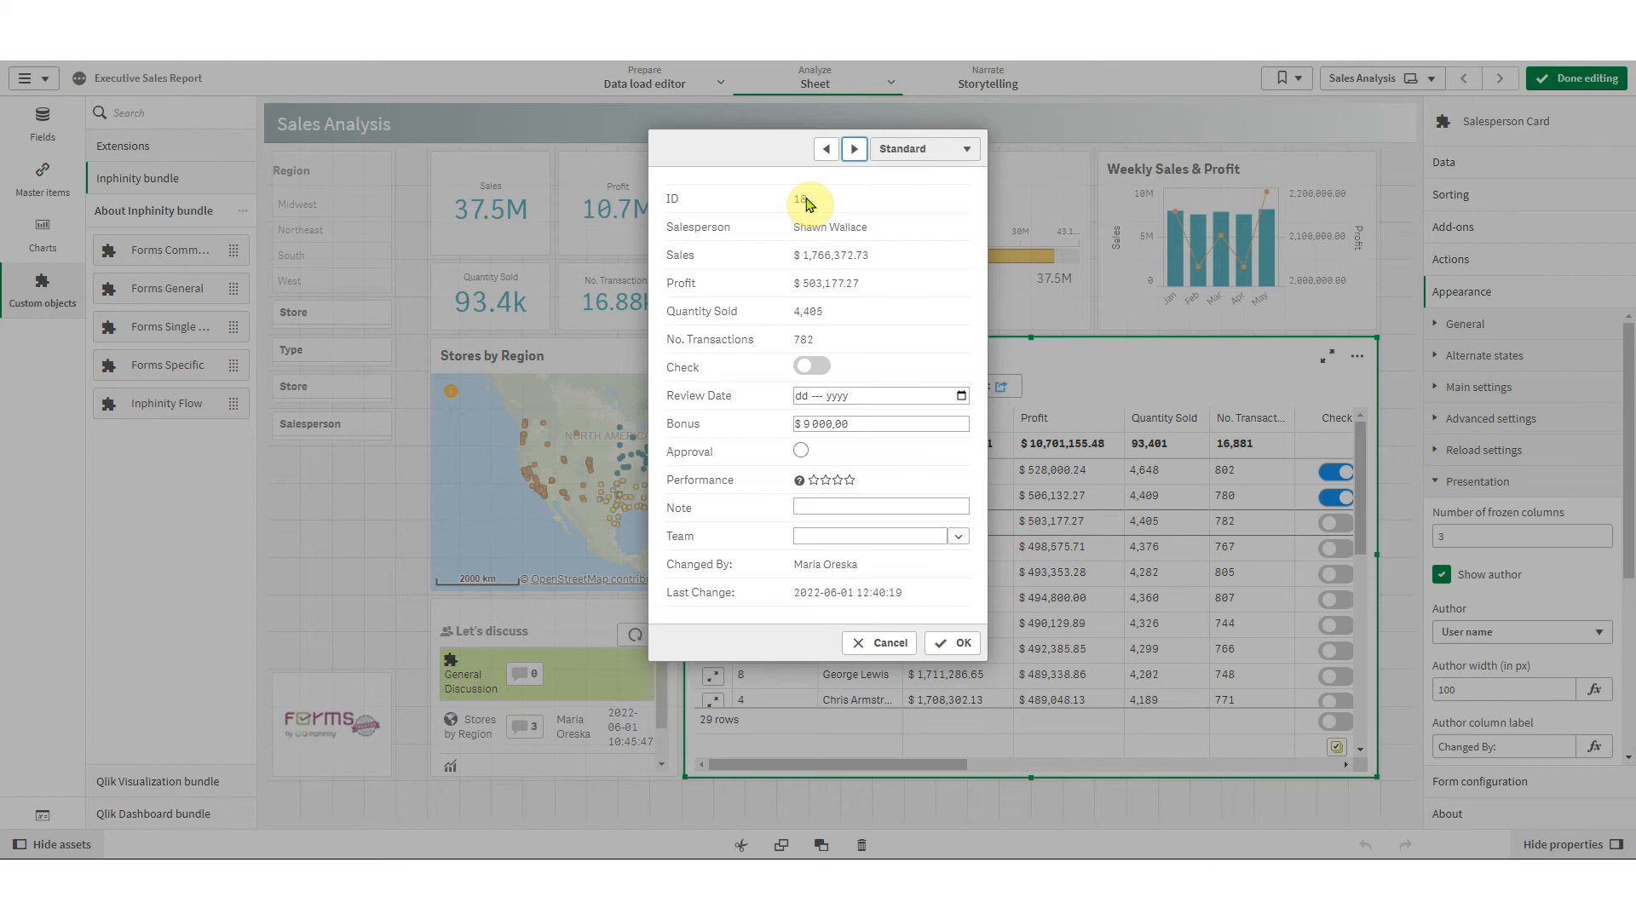
pyautogui.click(964, 646)
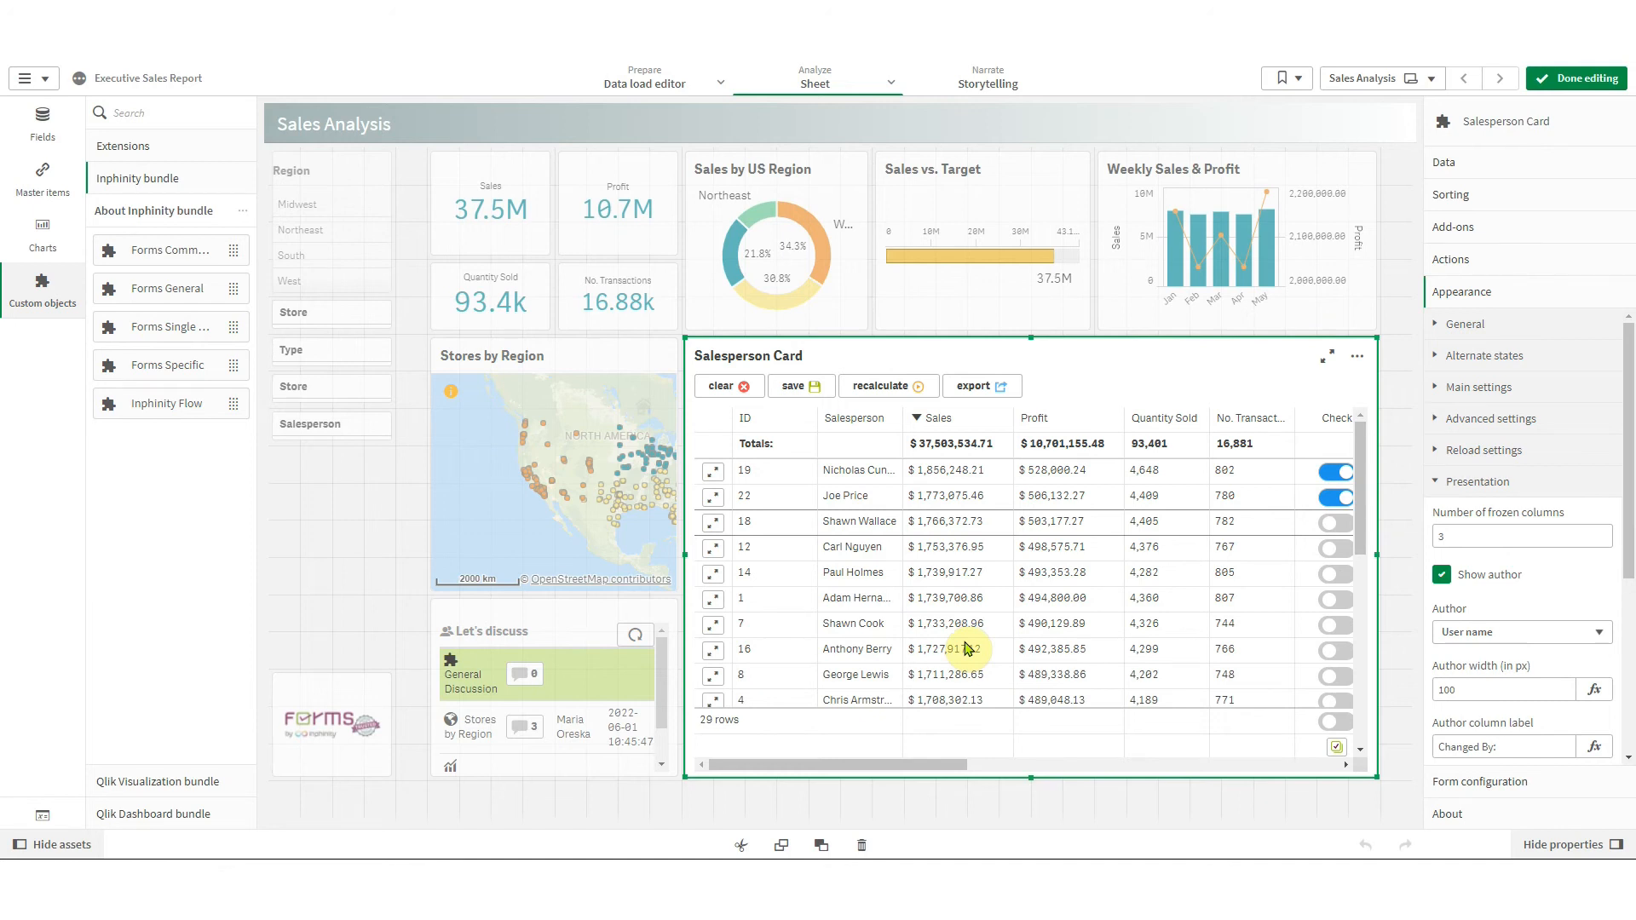
# Convert the Salesperson Card to a Forms Single Record object and finish editing the sheet
pyautogui.moveTo(170, 327); pyautogui.dragTo(1069, 558)
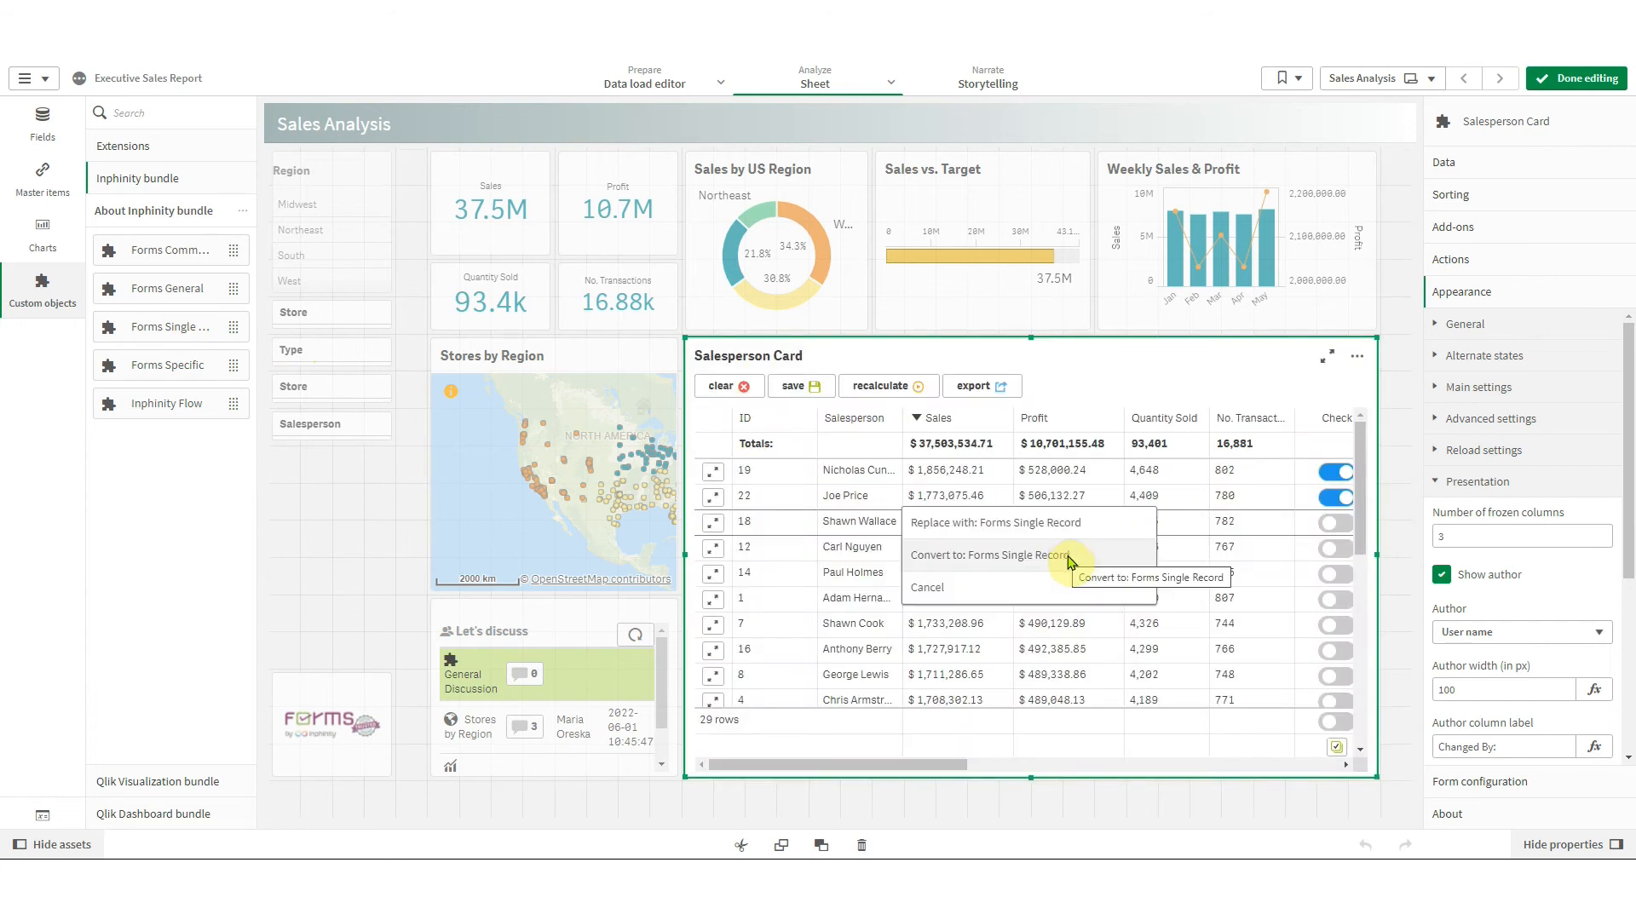
pyautogui.click(1044, 555)
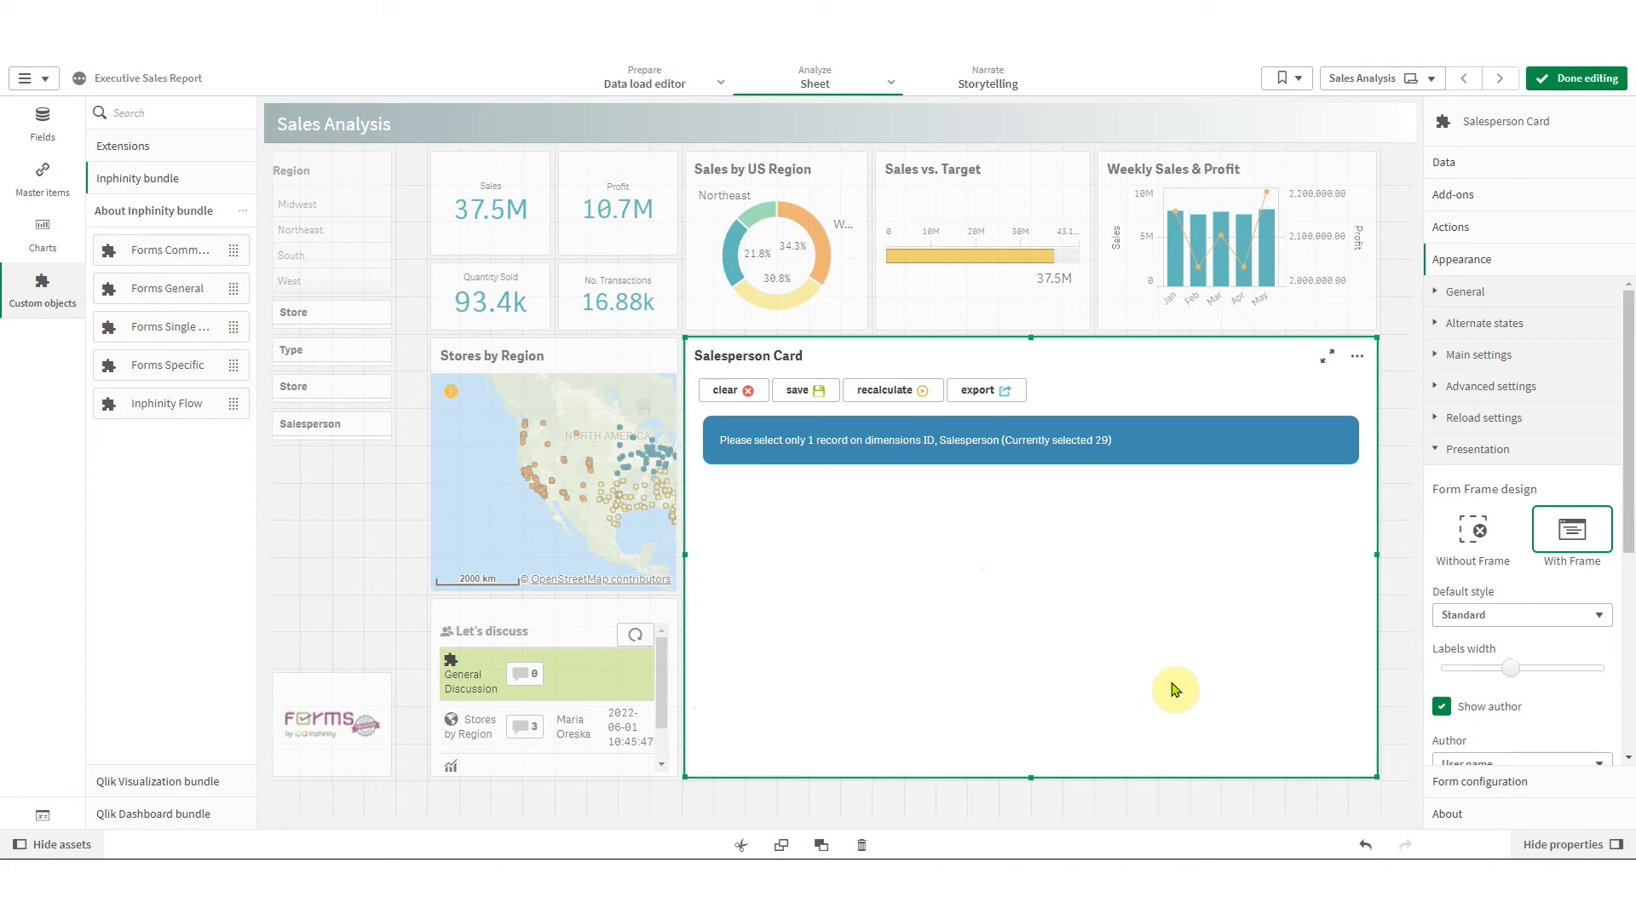
pyautogui.click(1577, 78)
# Filter the sheet to the salesperson with ID 16 and confirm the selection
pyautogui.click(57, 460)
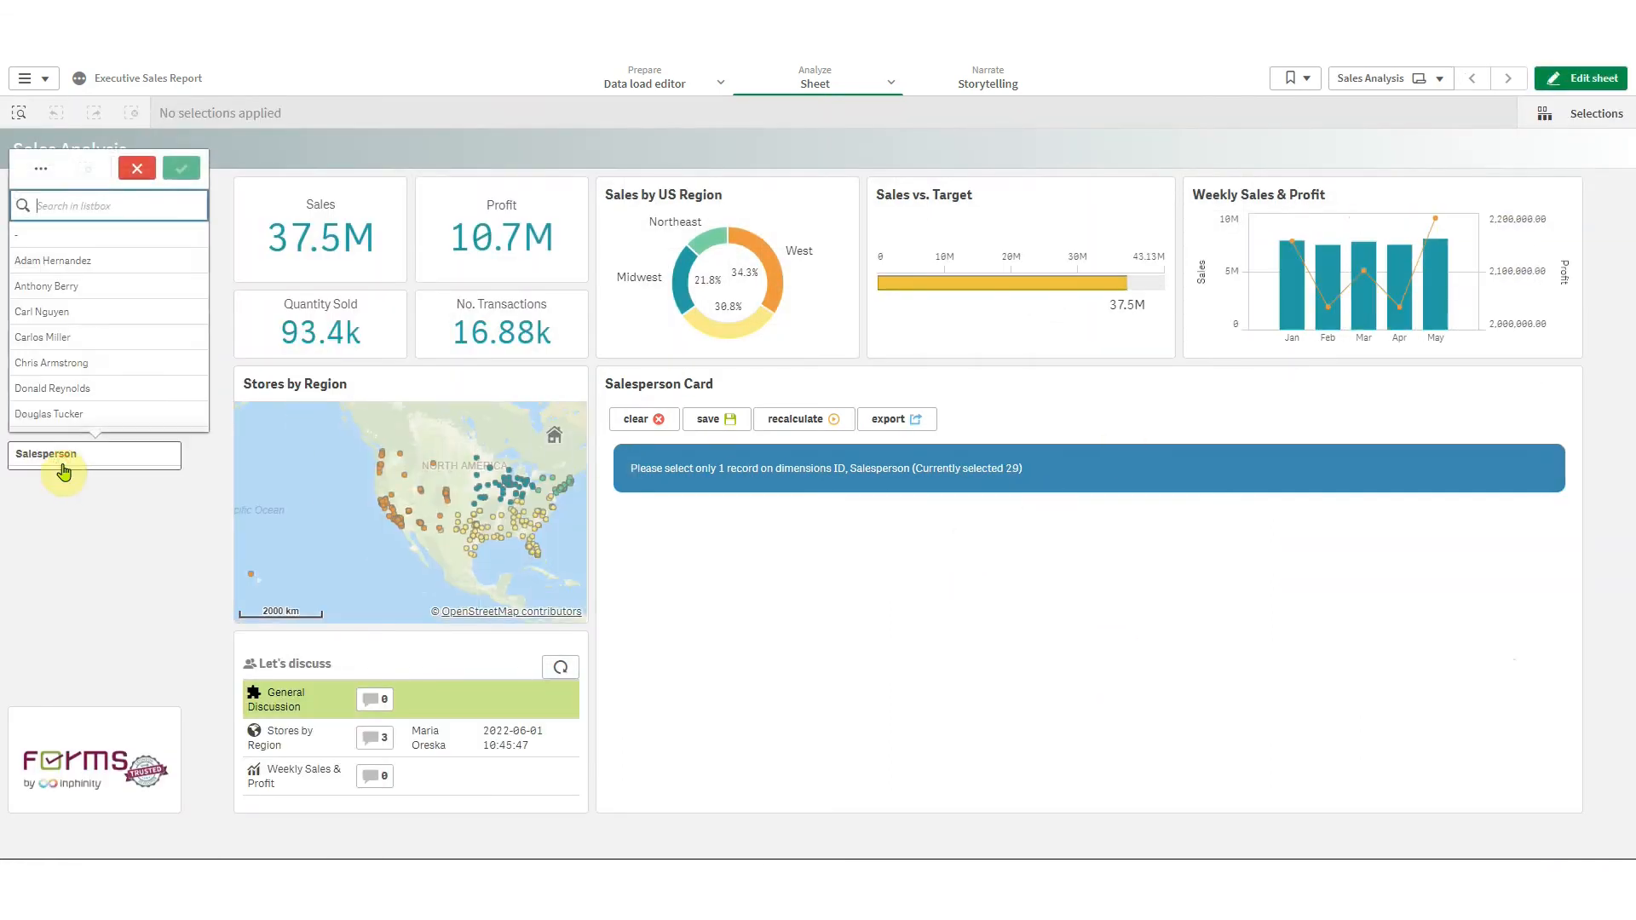
pyautogui.click(85, 294)
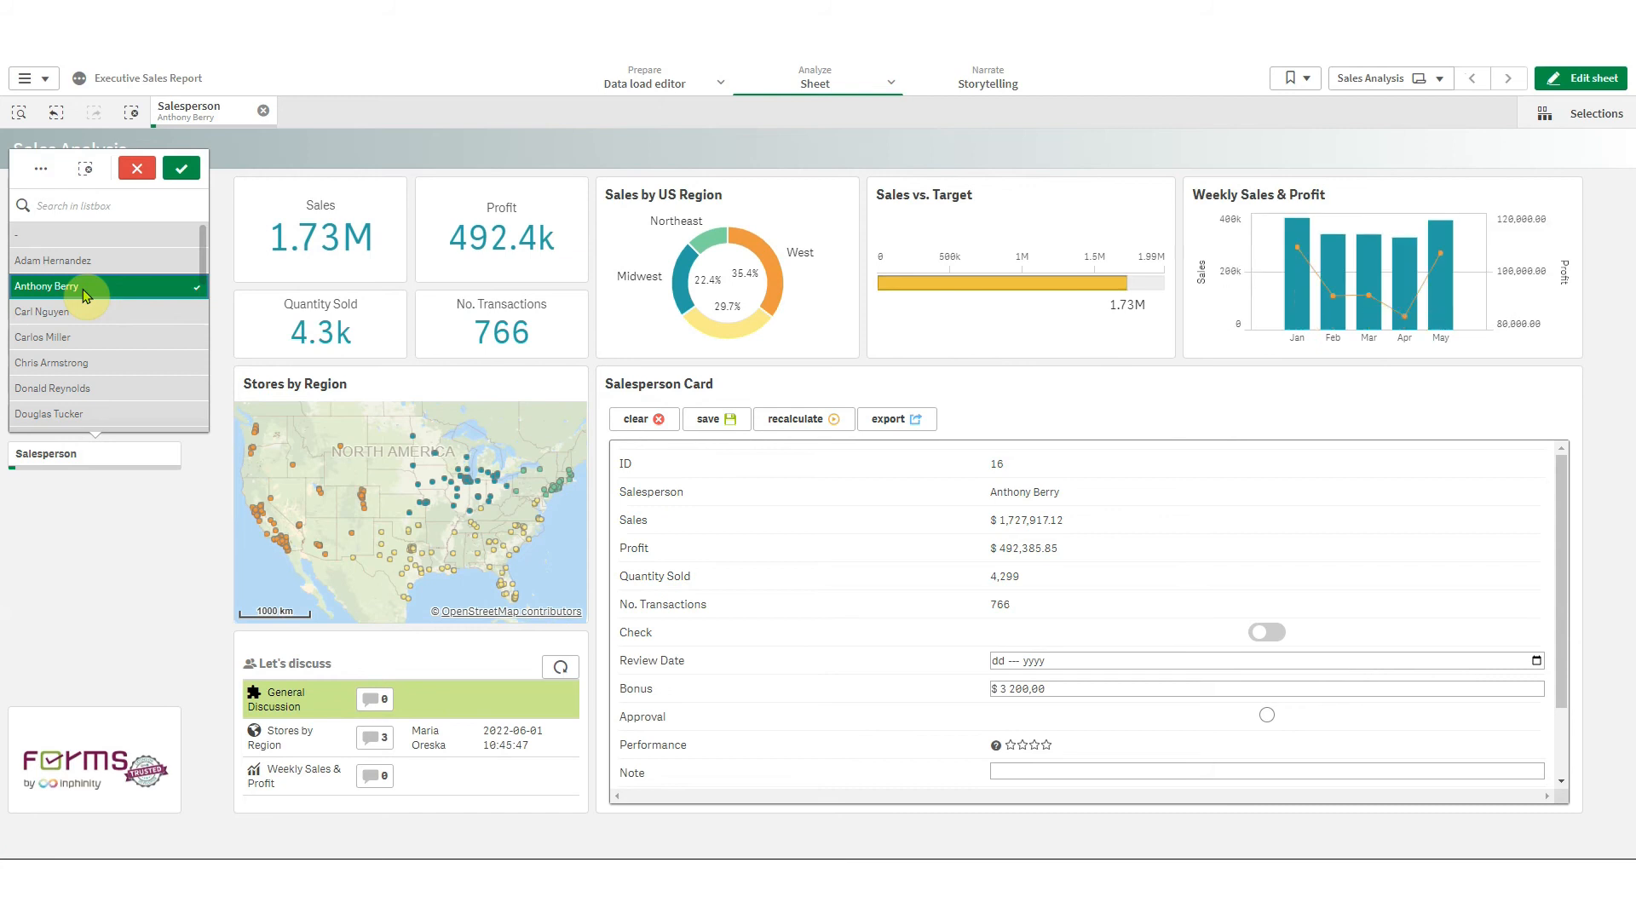
pyautogui.click(182, 170)
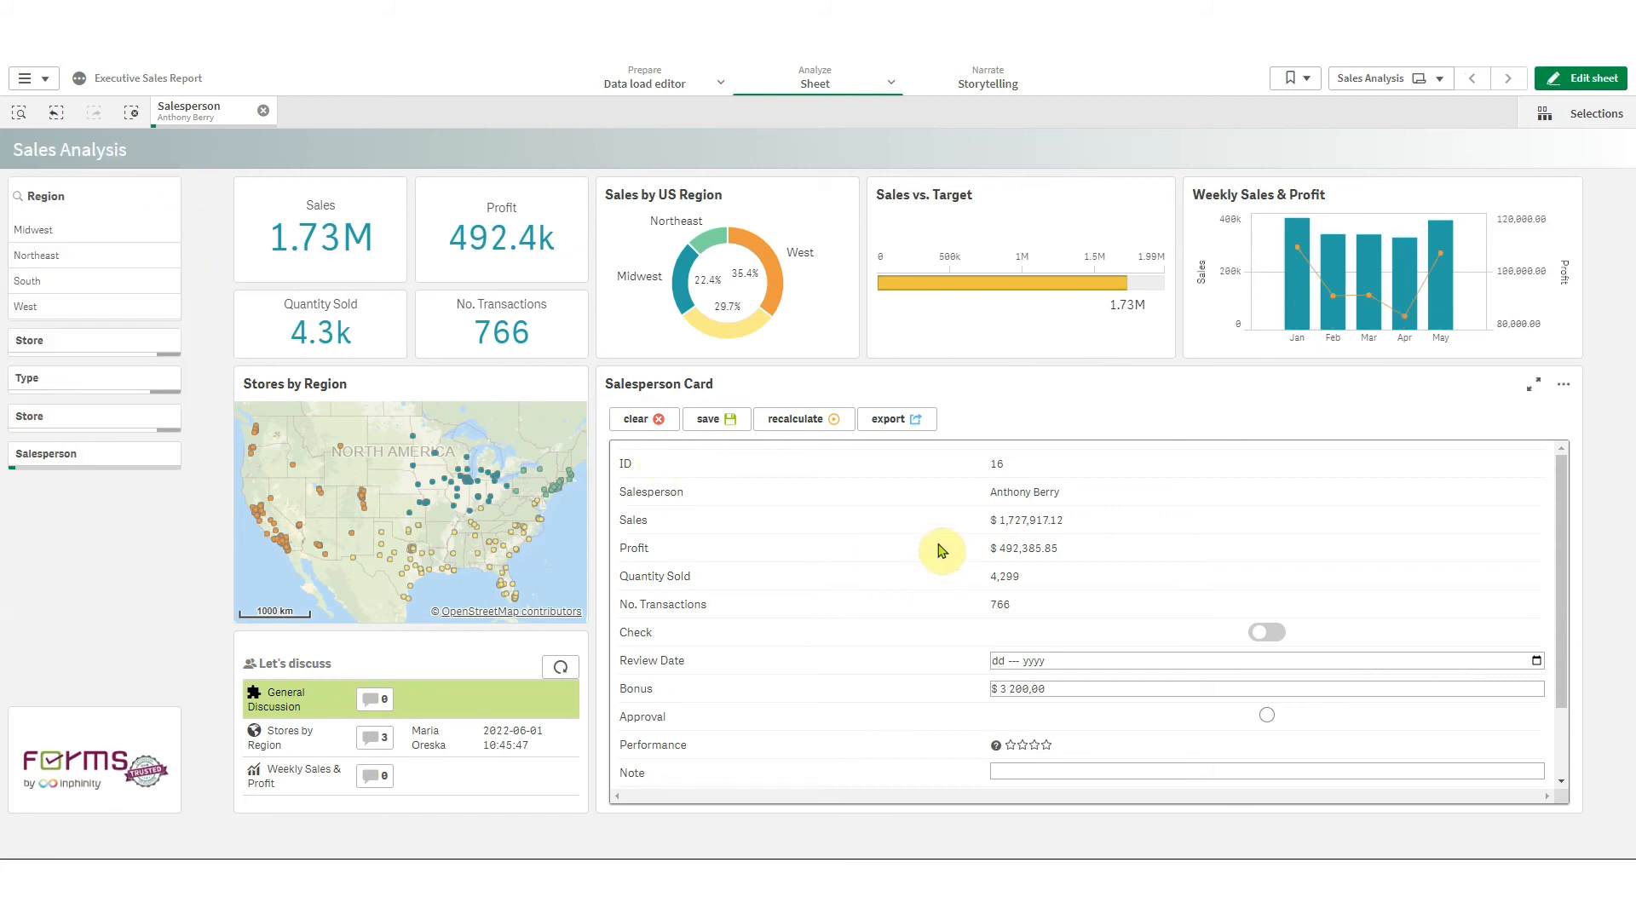
# Narrow the Salesperson Card so it ends below the right edge of Sales vs. Target, and finish editing the sheet
pyautogui.click(1579, 81)
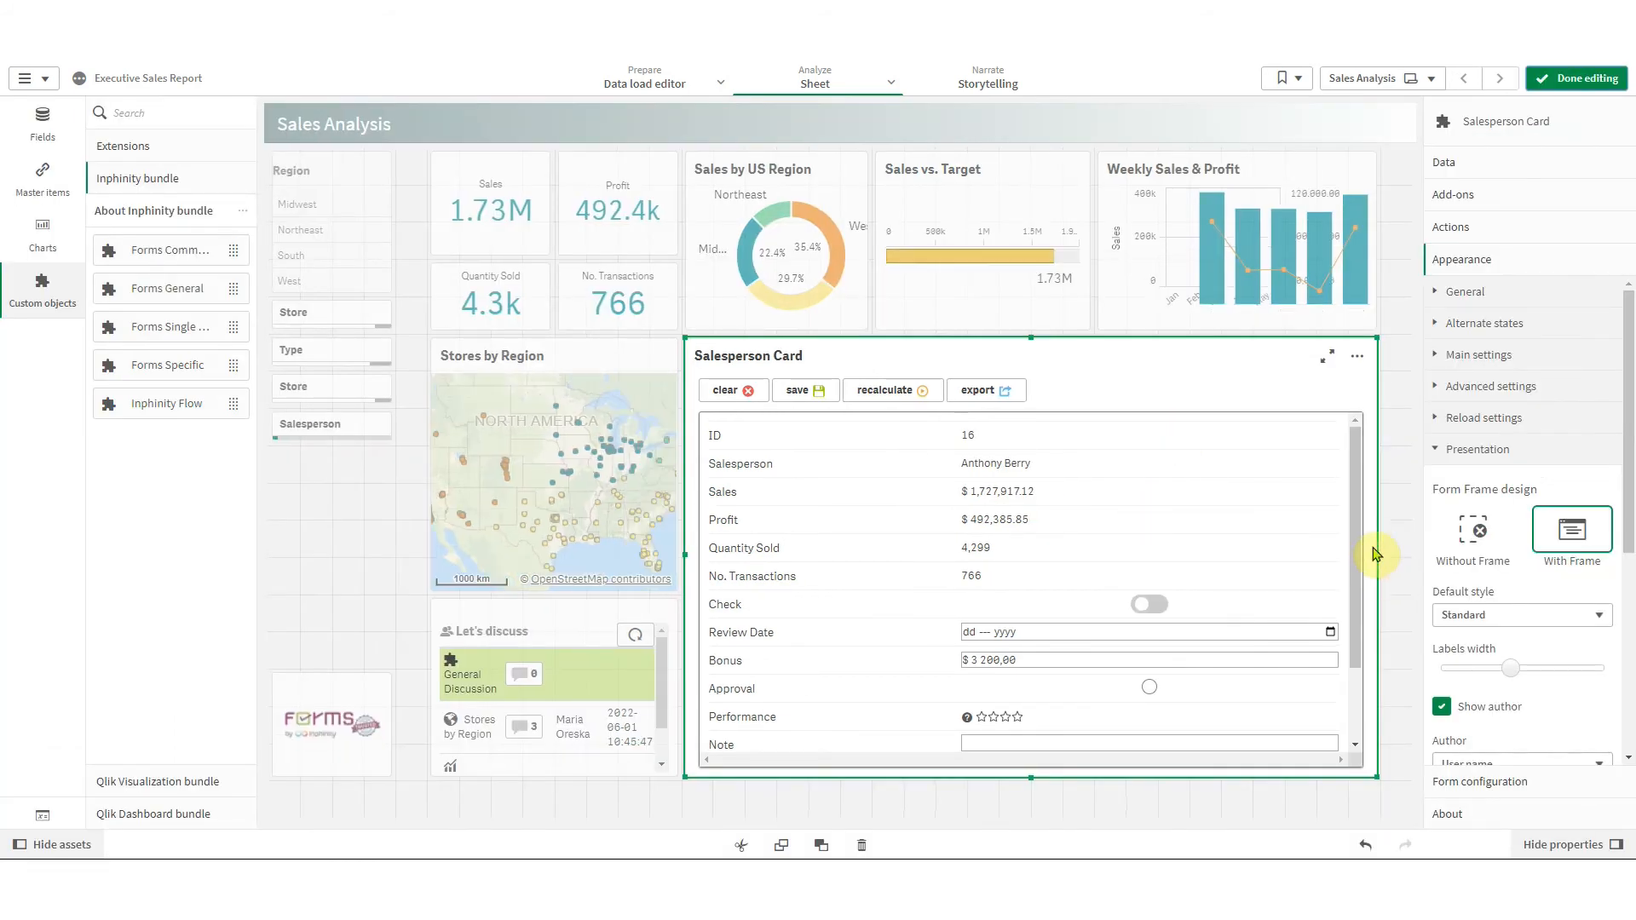
pyautogui.moveTo(1377, 555); pyautogui.dragTo(1088, 554)
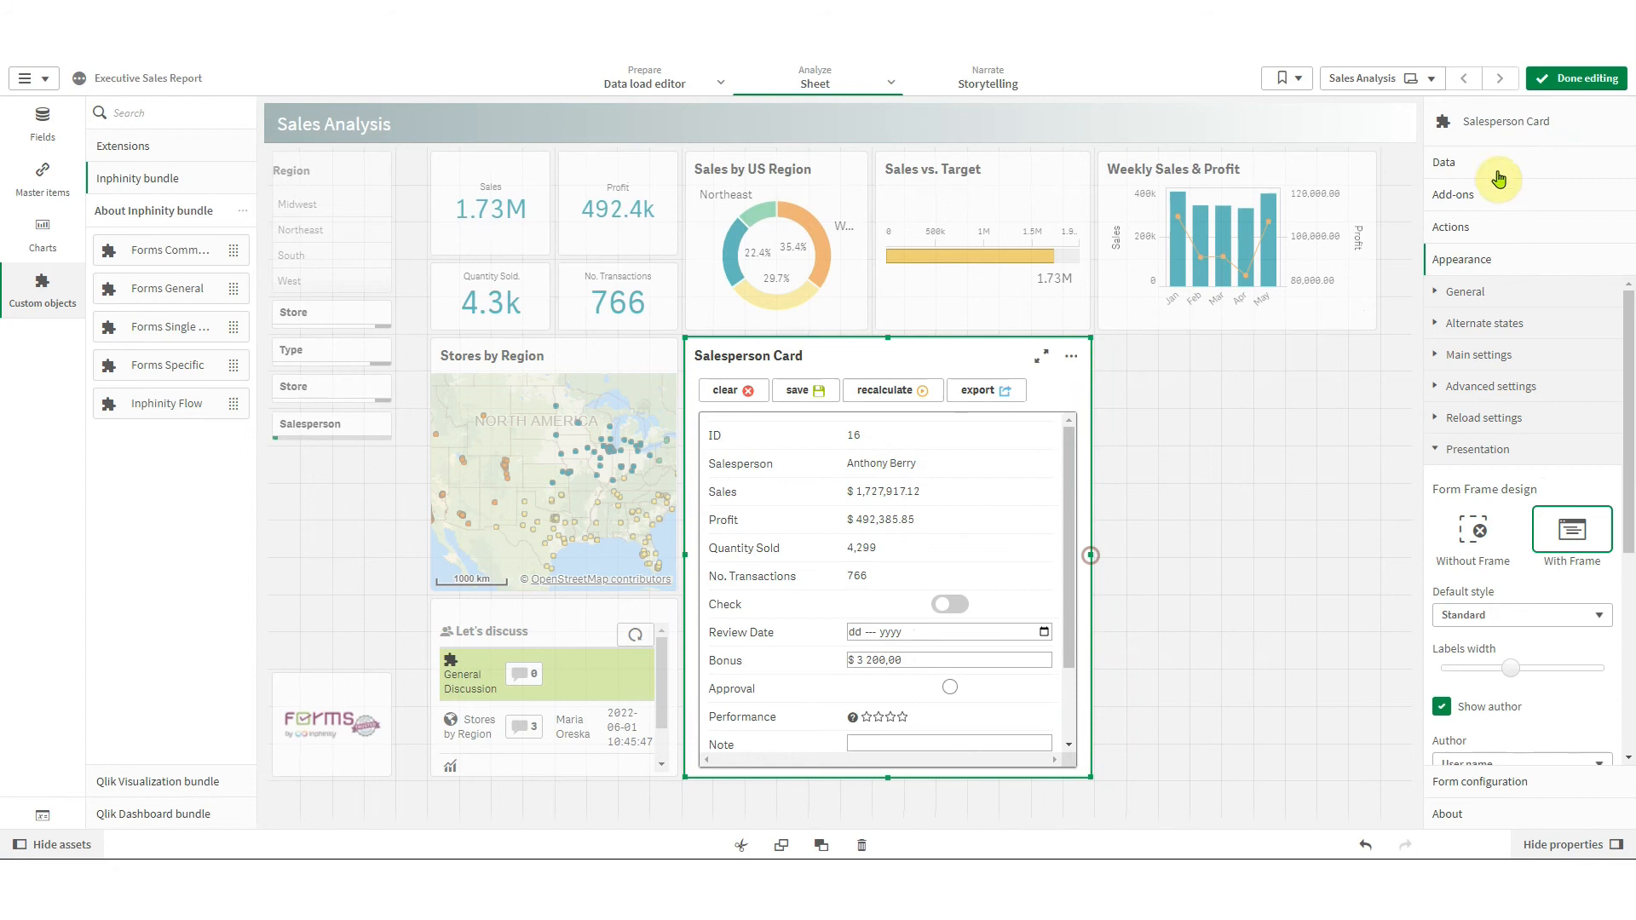
pyautogui.click(1591, 78)
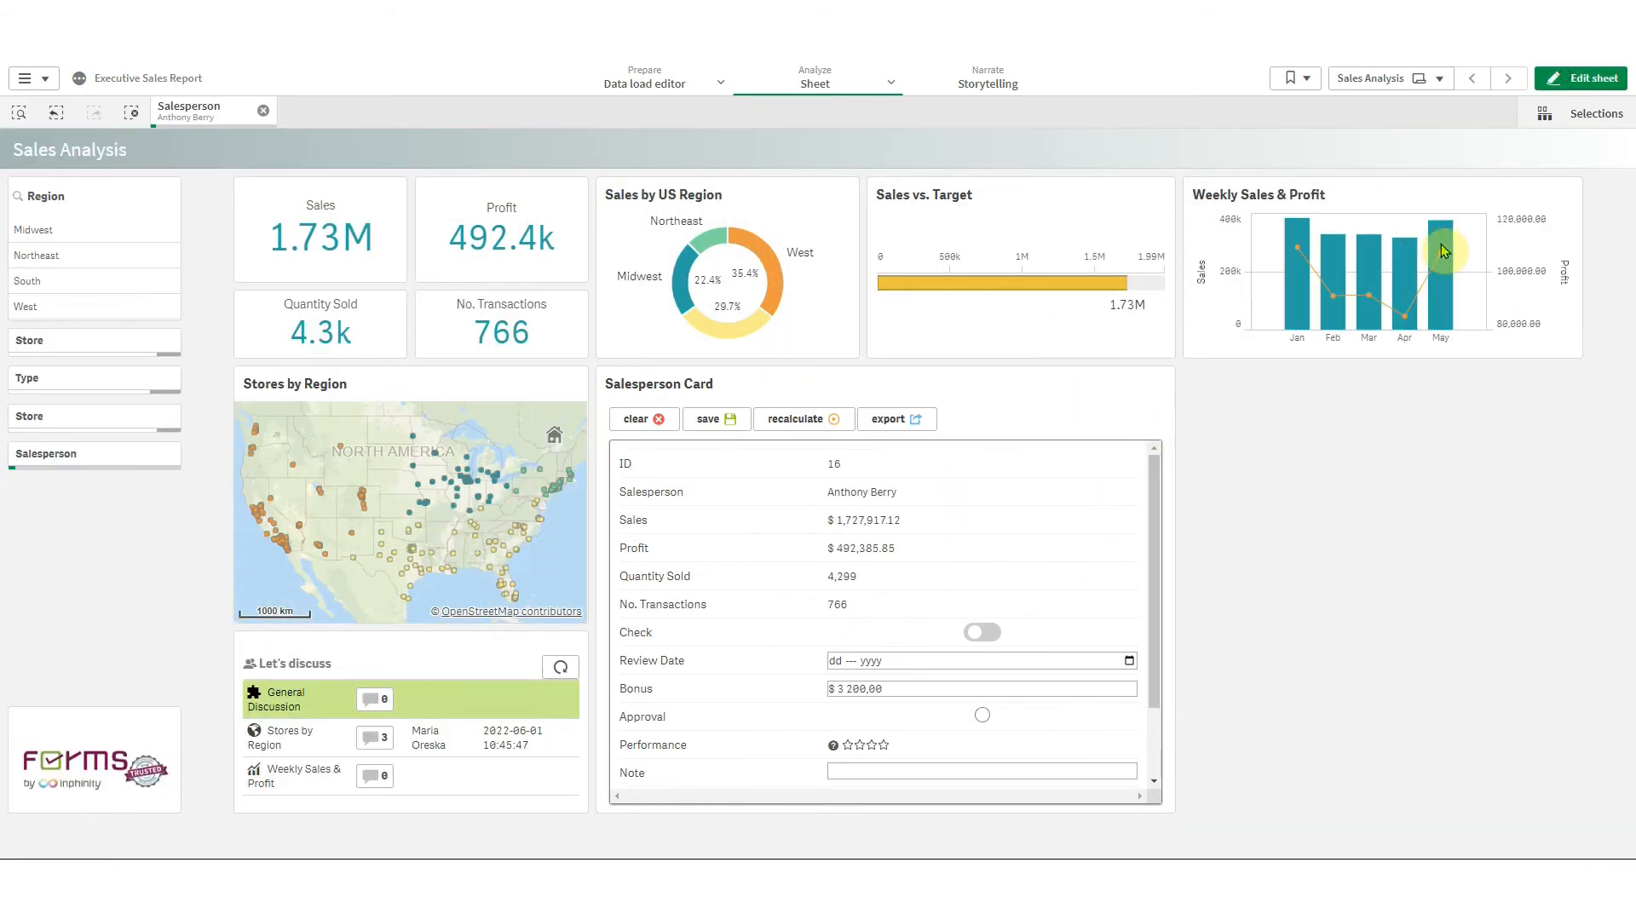
# Edit the sheet, try the Without Frame form design on the Salesperson Card and return to With Frame
pyautogui.click(1586, 78)
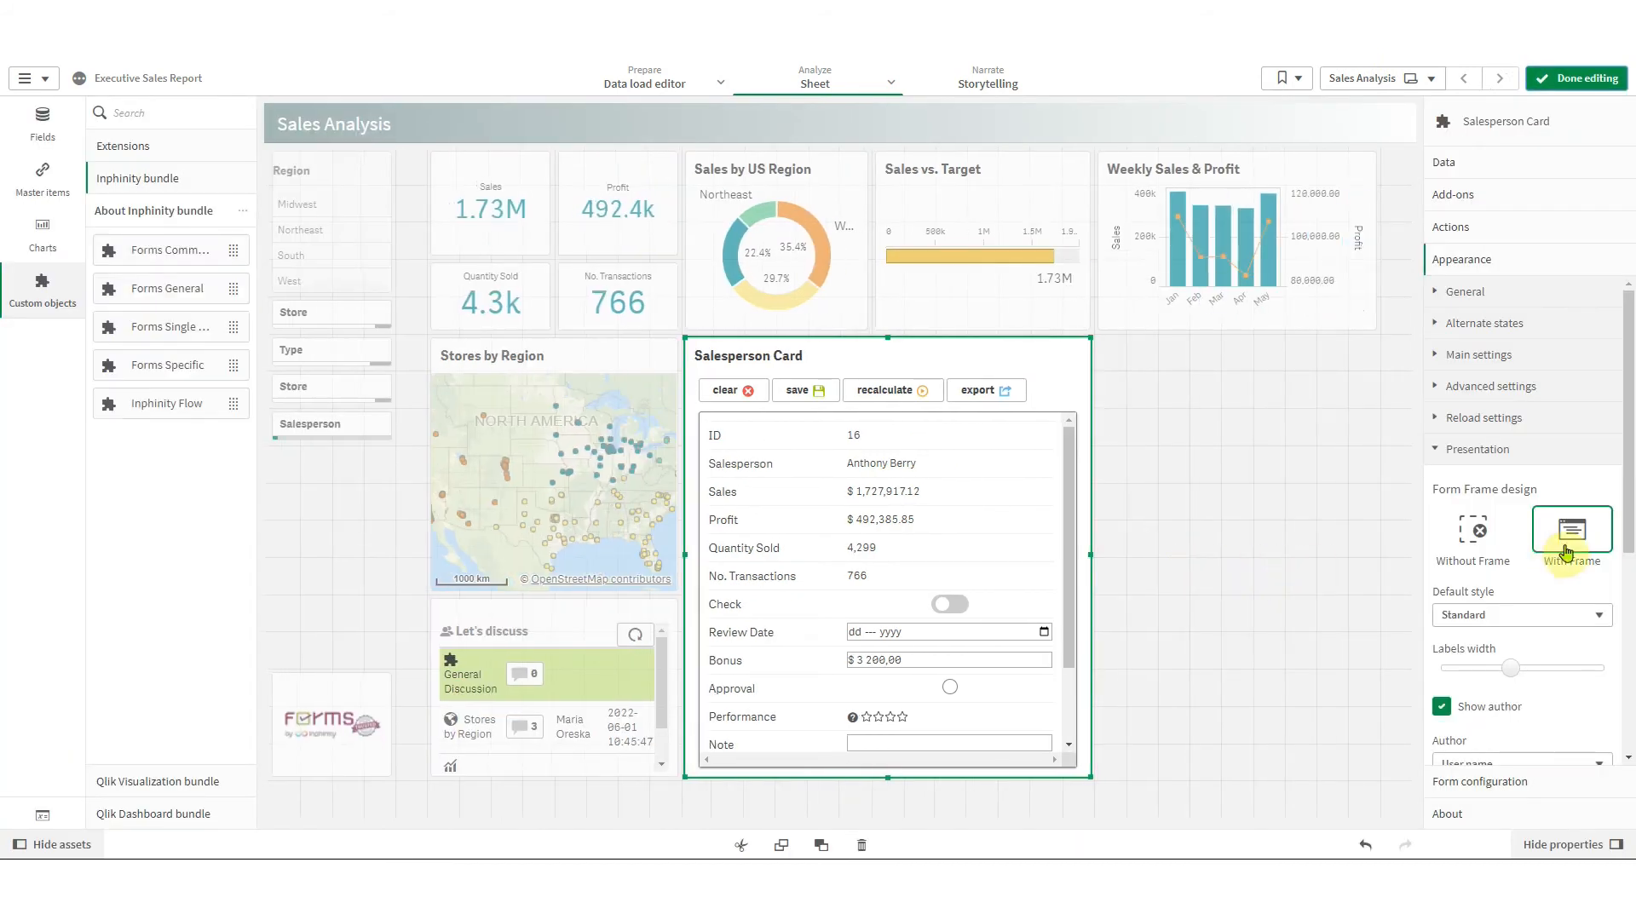
pyautogui.click(1482, 535)
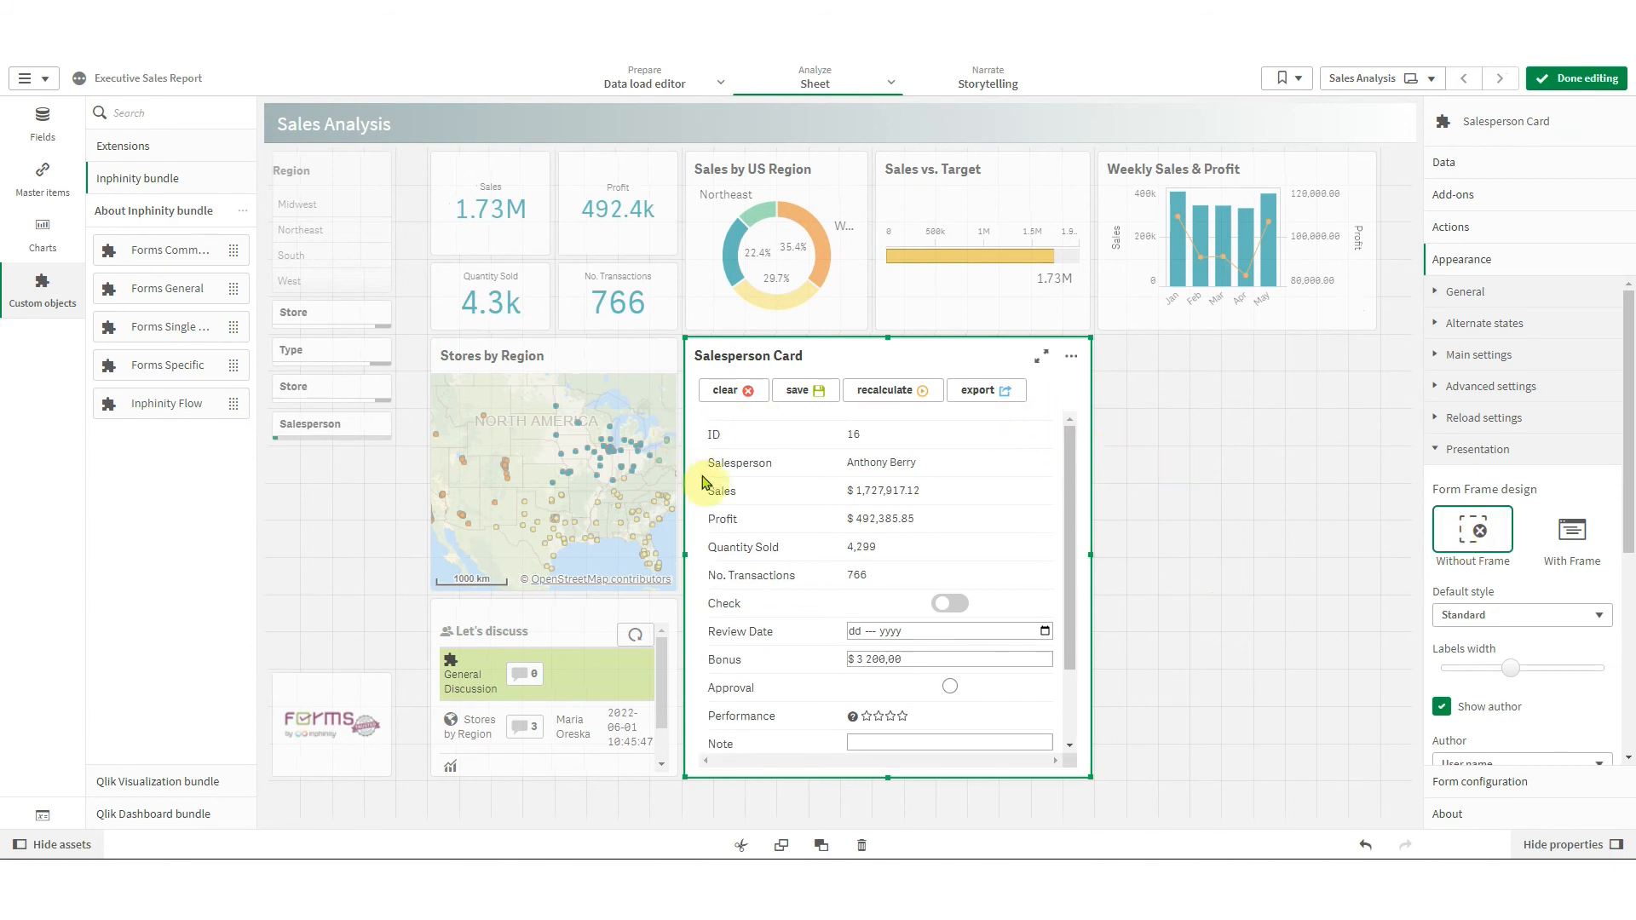
pyautogui.click(1572, 536)
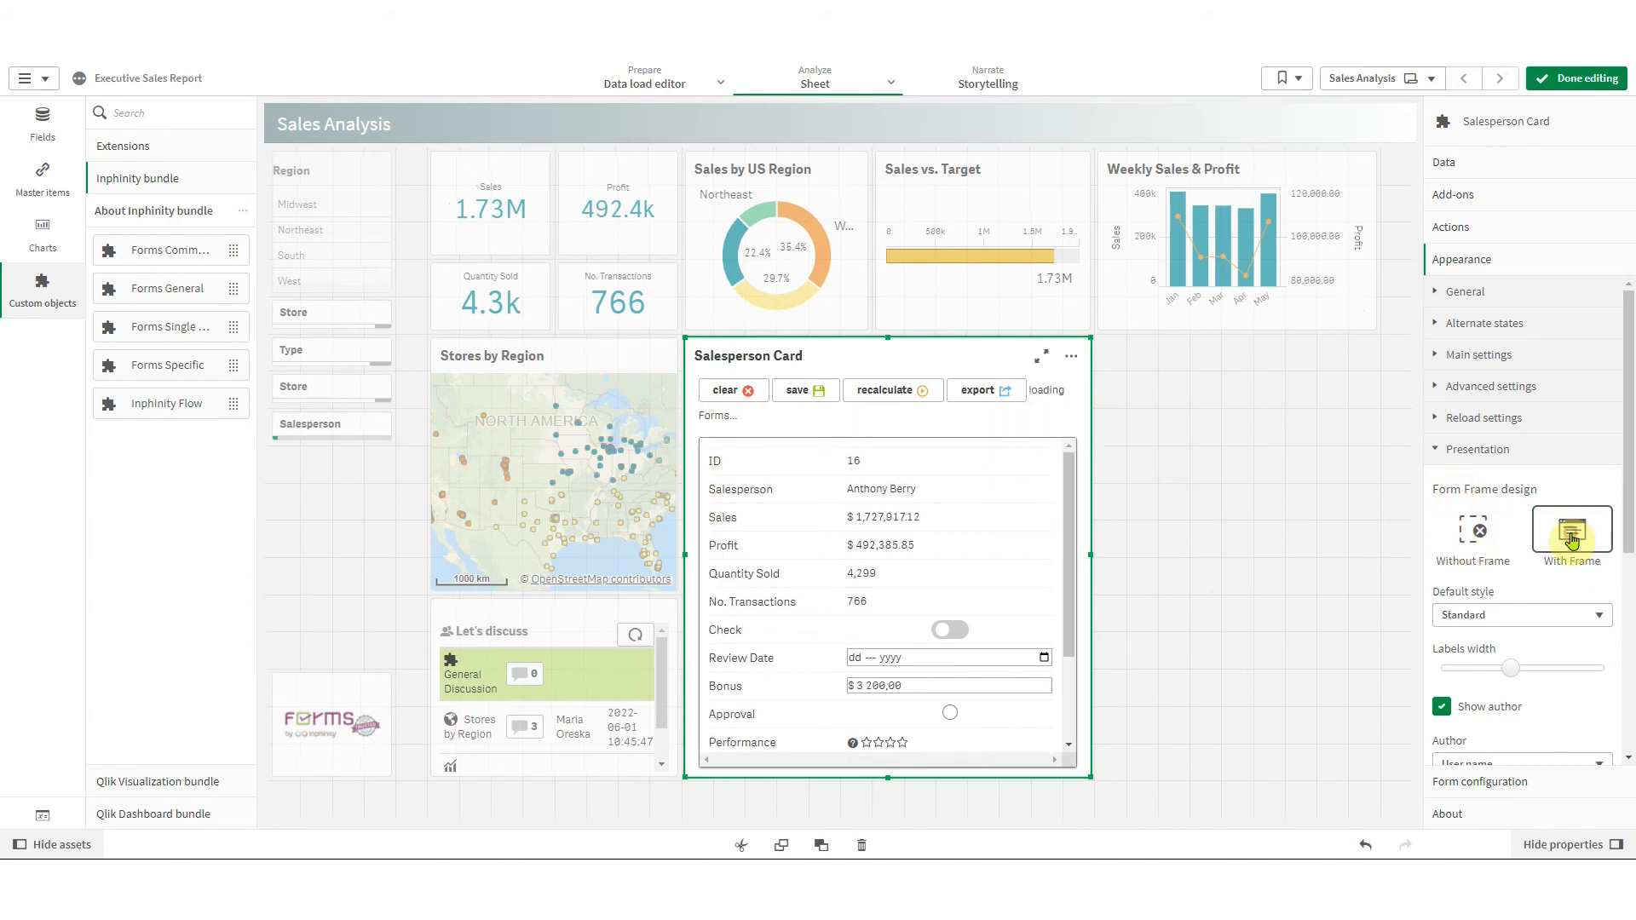
pyautogui.moveTo(1509, 673)
pyautogui.mouseDown()
pyautogui.moveTo(1570, 676)
pyautogui.moveTo(1511, 673)
pyautogui.mouseUp()
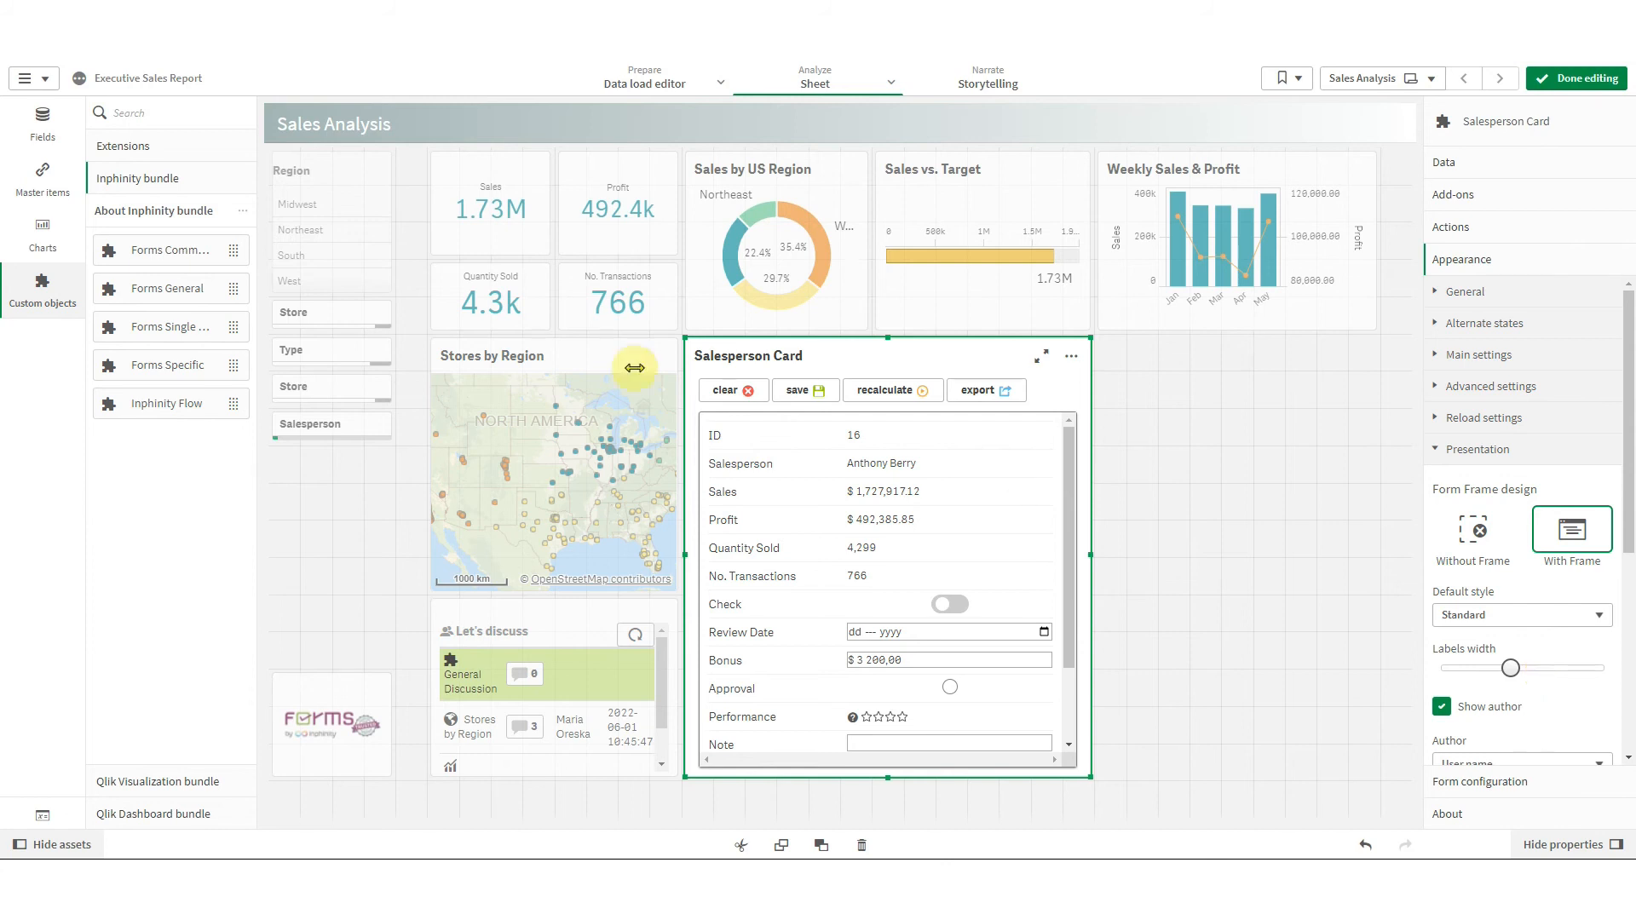
# Convert the Salesperson Card back to a Forms General object and widen it to the edge of Weekly Sales & Profit
pyautogui.moveTo(150, 288); pyautogui.dragTo(920, 540)
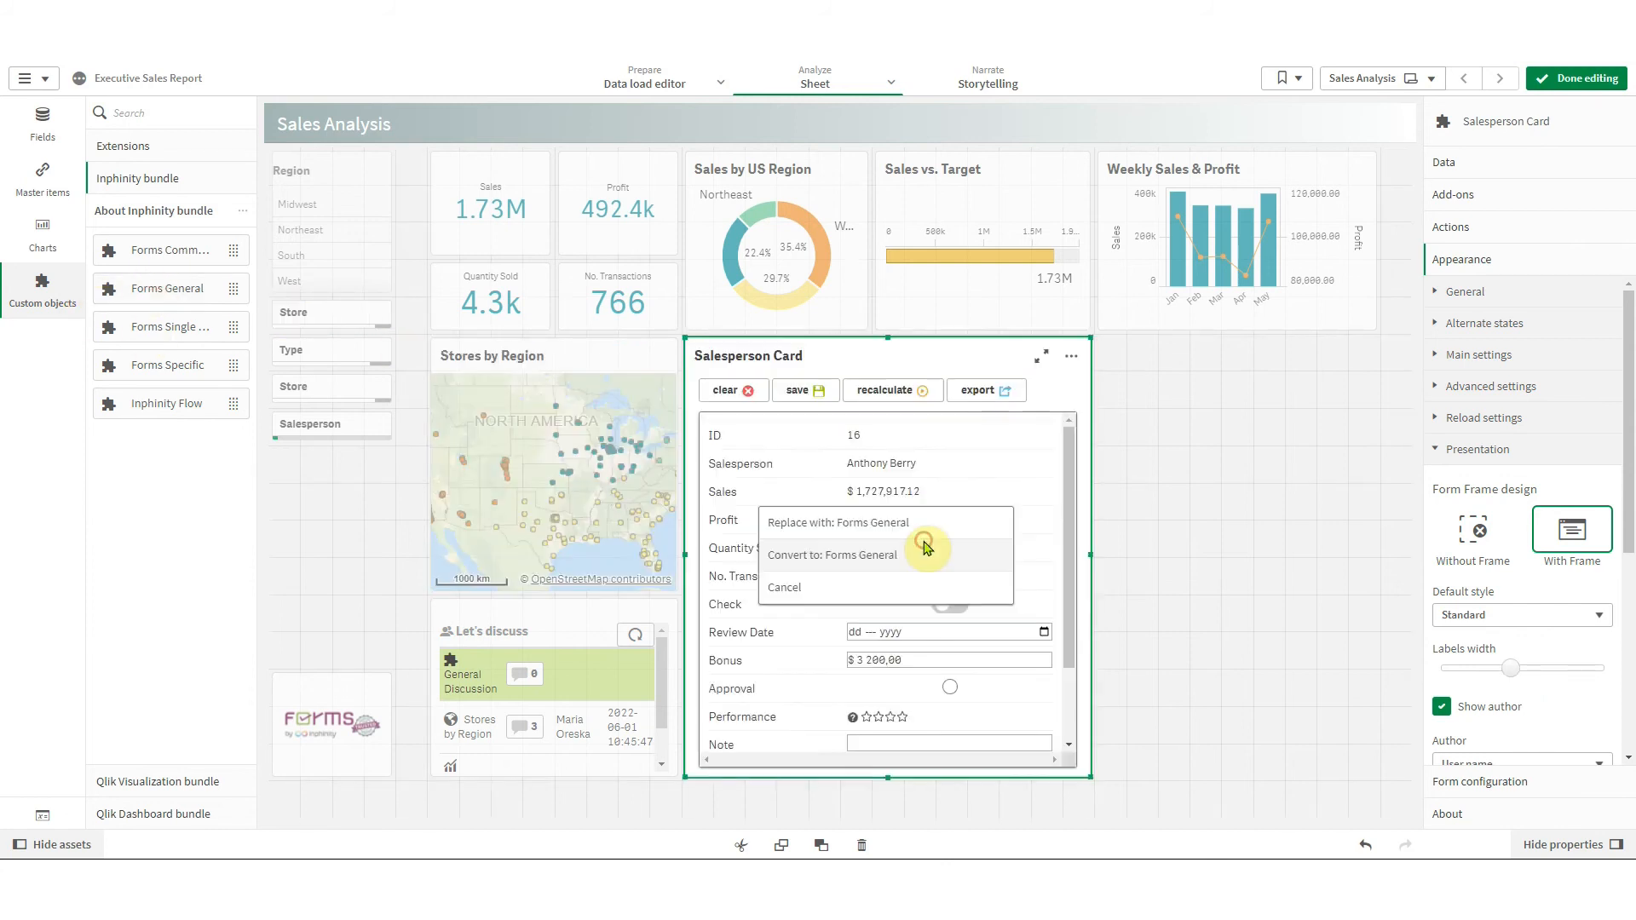
pyautogui.click(880, 559)
pyautogui.moveTo(1091, 555); pyautogui.dragTo(1363, 560)
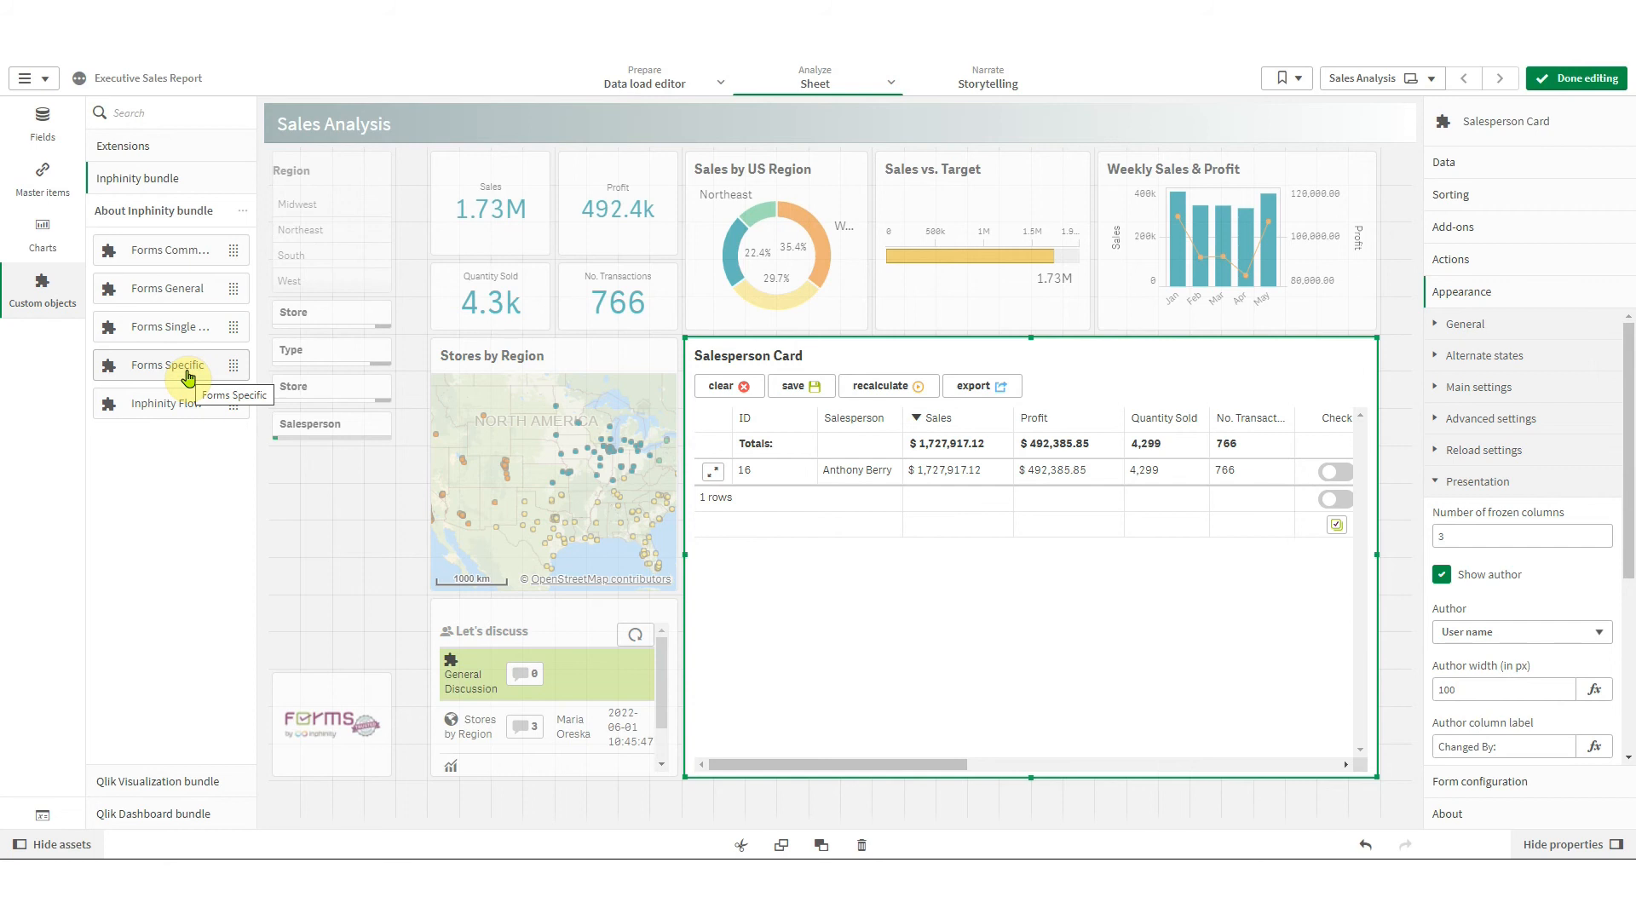
# Shrink the Salesperson Card from its left side and widen the Stores by Region map and the Let's discuss object to equal widths
pyautogui.moveTo(685, 555); pyautogui.dragTo(870, 572)
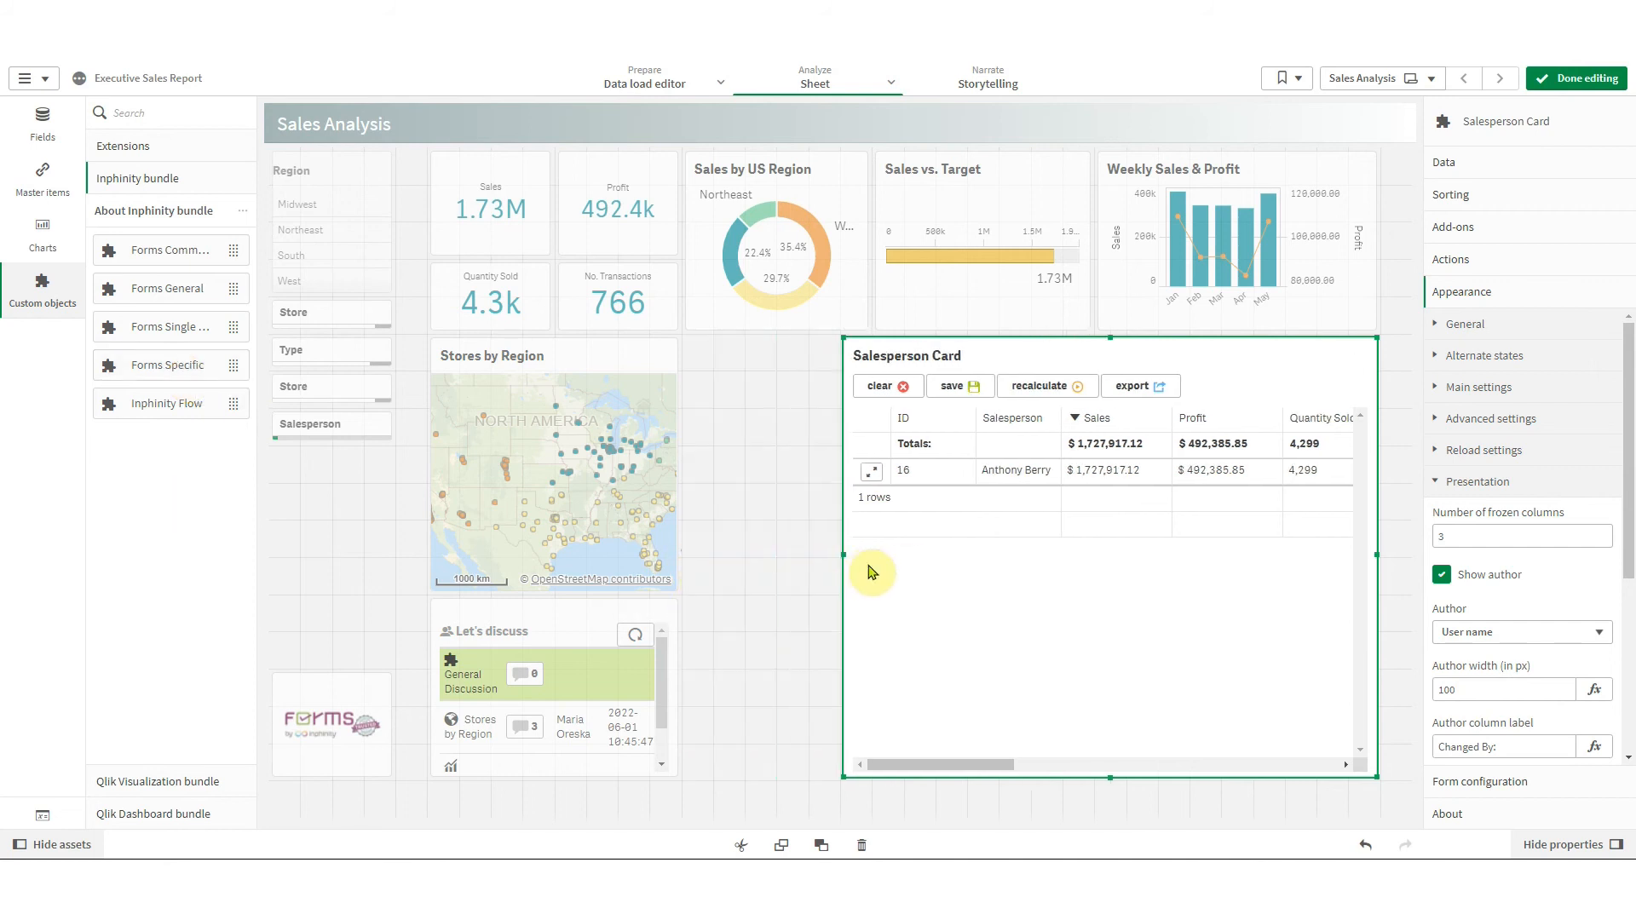
pyautogui.click(670, 549)
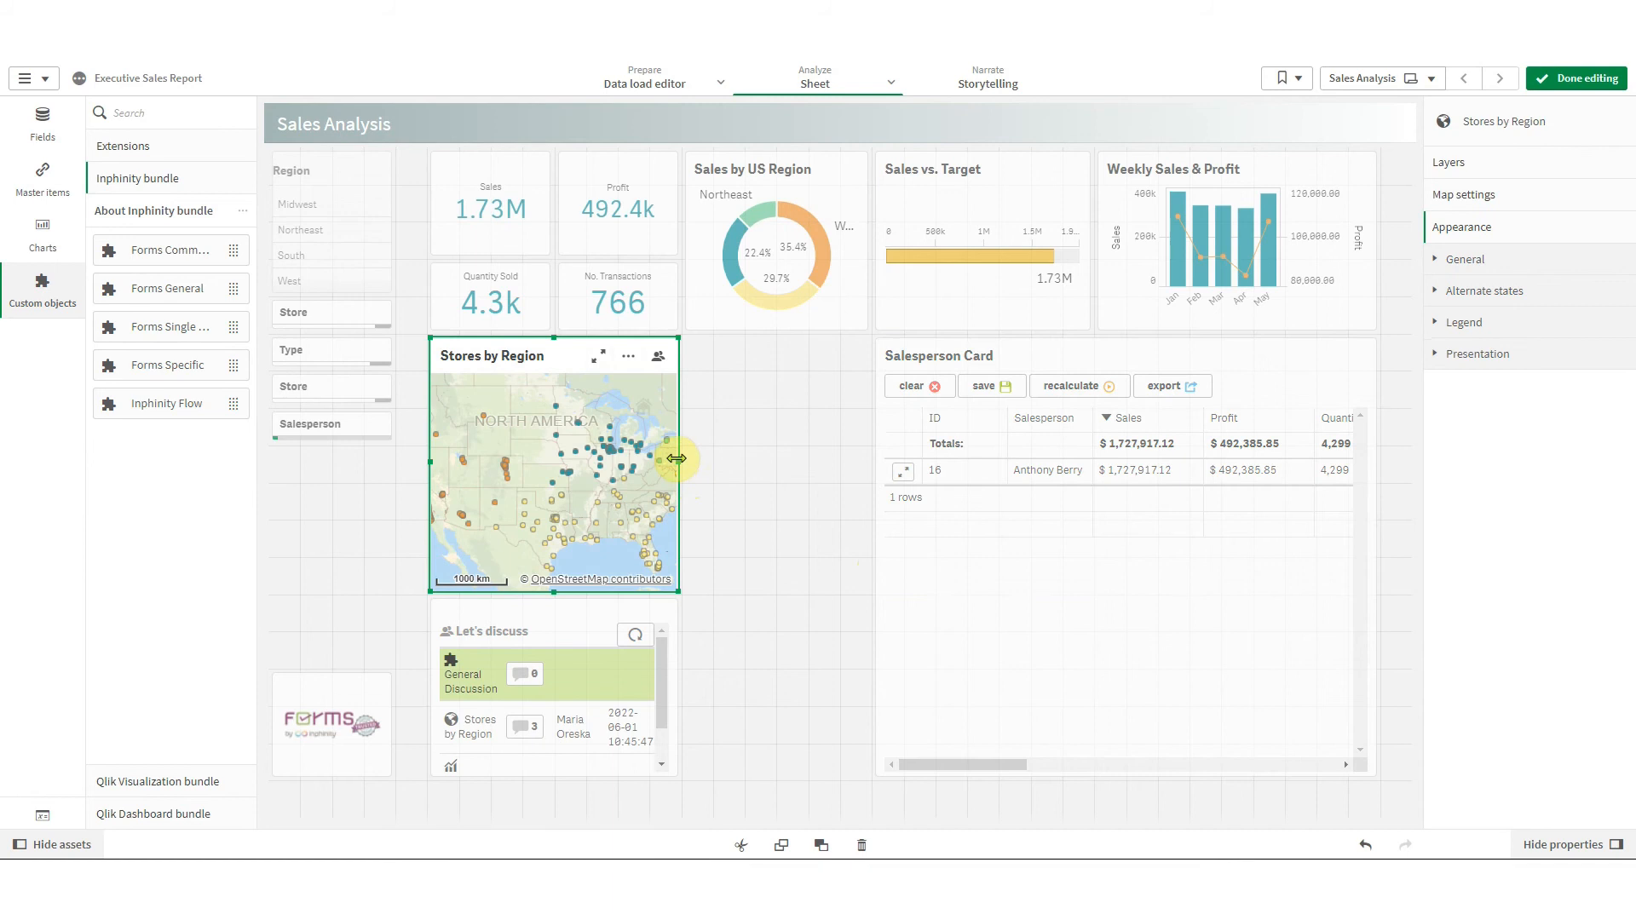
pyautogui.moveTo(676, 458); pyautogui.dragTo(860, 466)
pyautogui.click(667, 679)
pyautogui.moveTo(667, 679); pyautogui.dragTo(808, 695)
pyautogui.click(868, 466)
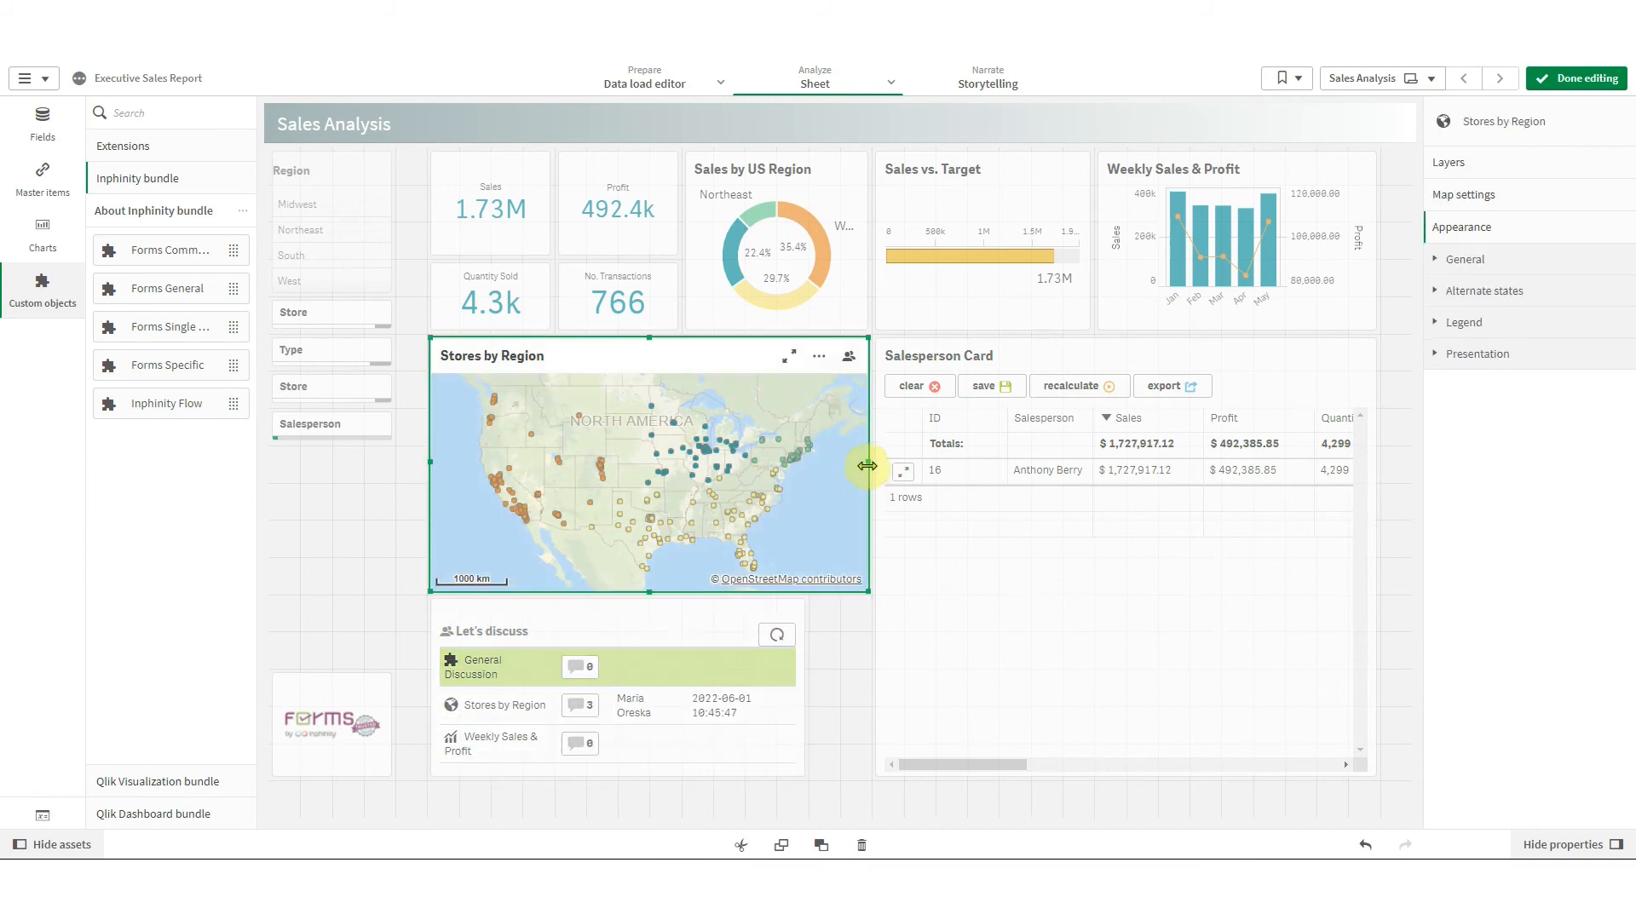
pyautogui.moveTo(867, 466); pyautogui.dragTo(807, 467)
# Fit the Salesperson Card beside Let's discuss and place the Sales by US Region chart above it, resized to match the map's height
pyautogui.click(1045, 563)
pyautogui.moveTo(874, 339); pyautogui.dragTo(814, 541)
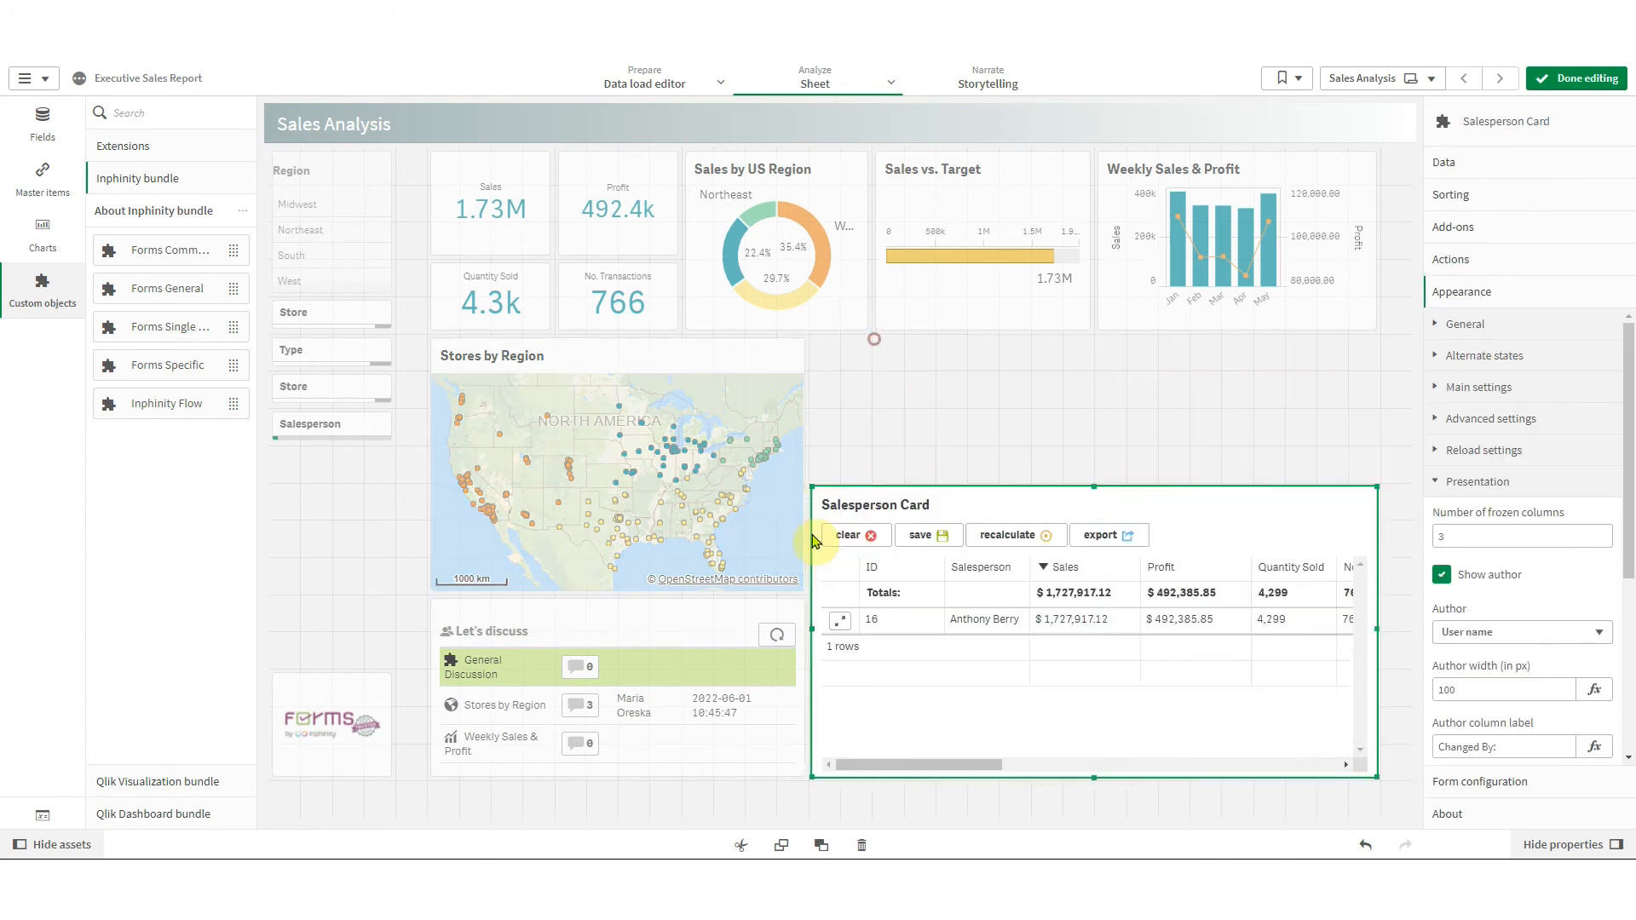
pyautogui.moveTo(814, 328); pyautogui.dragTo(1076, 475)
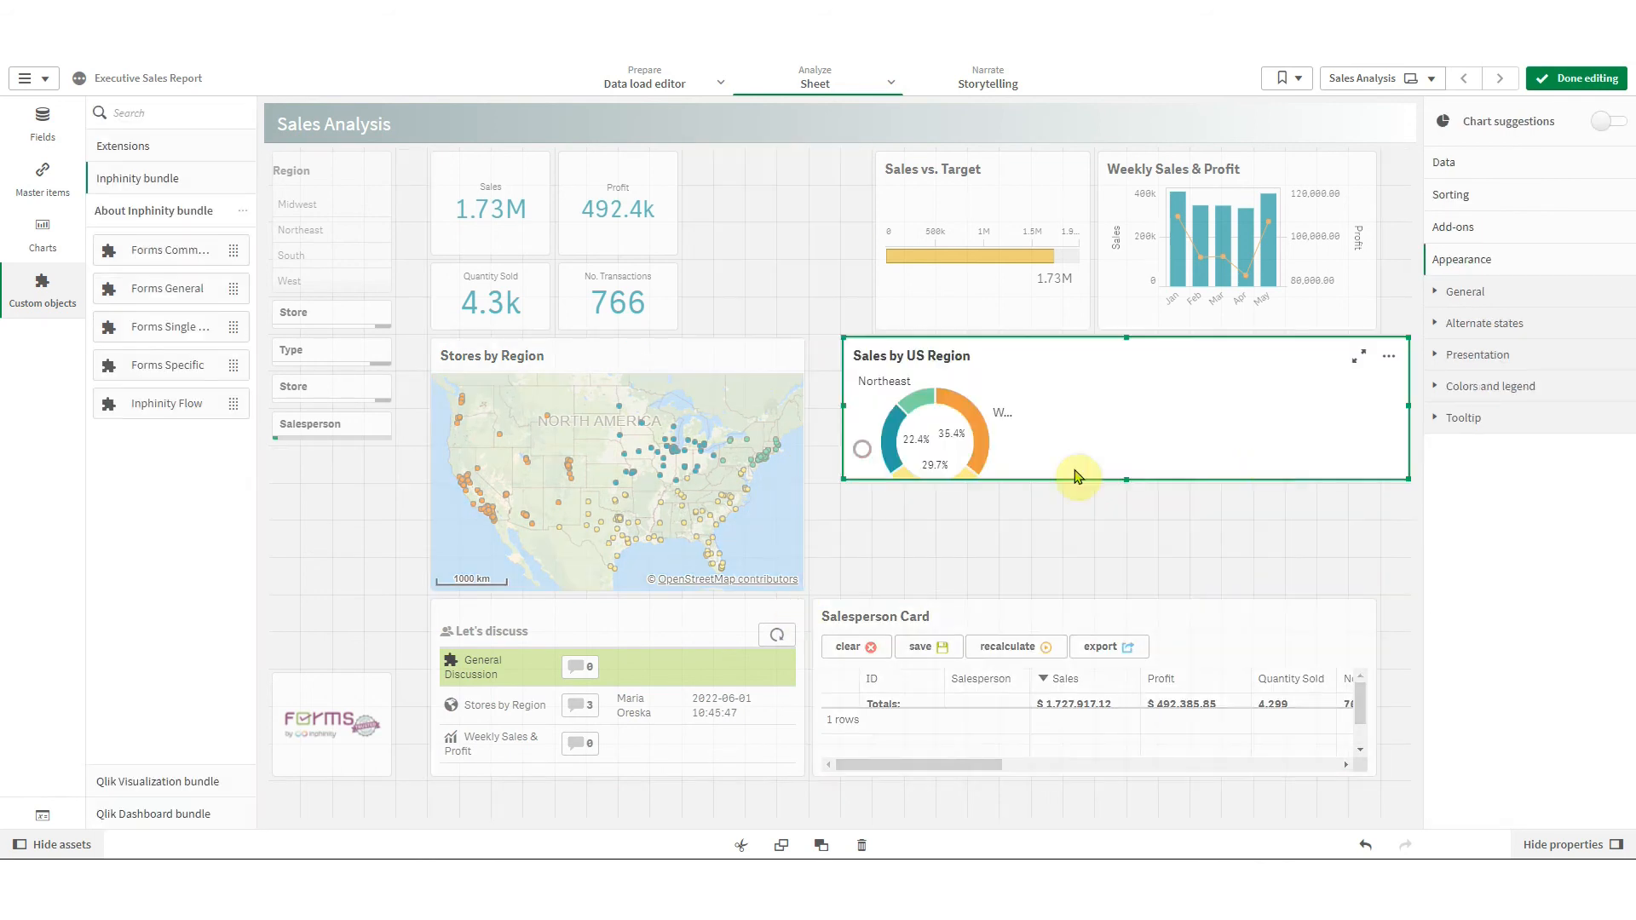
pyautogui.moveTo(844, 479); pyautogui.dragTo(814, 591)
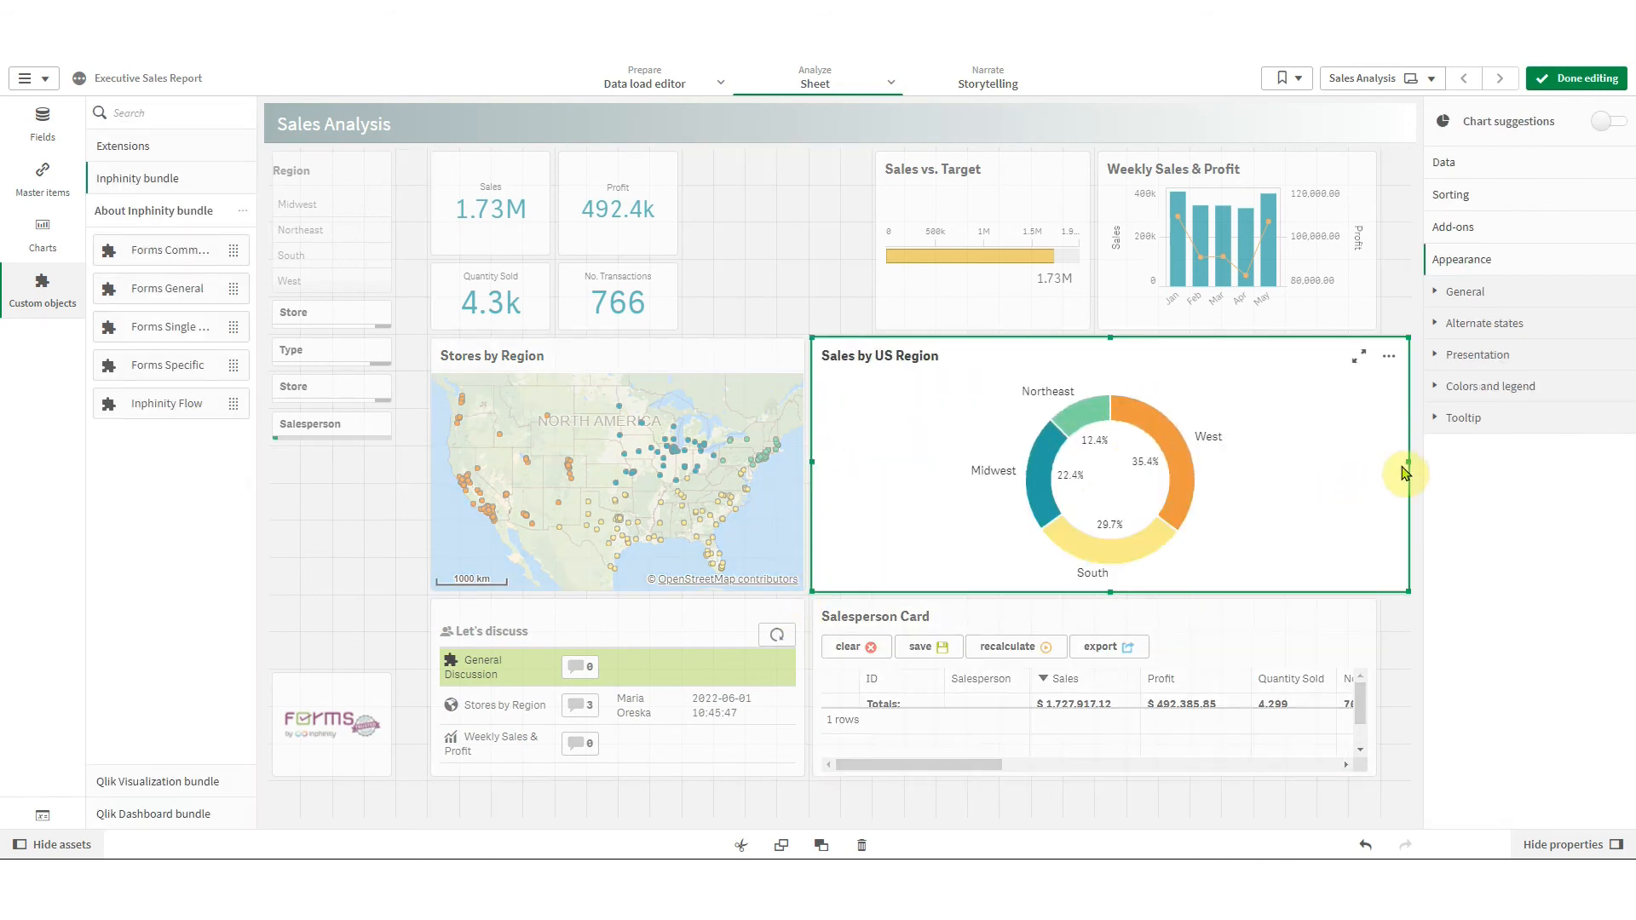
pyautogui.moveTo(1406, 465); pyautogui.dragTo(1038, 473)
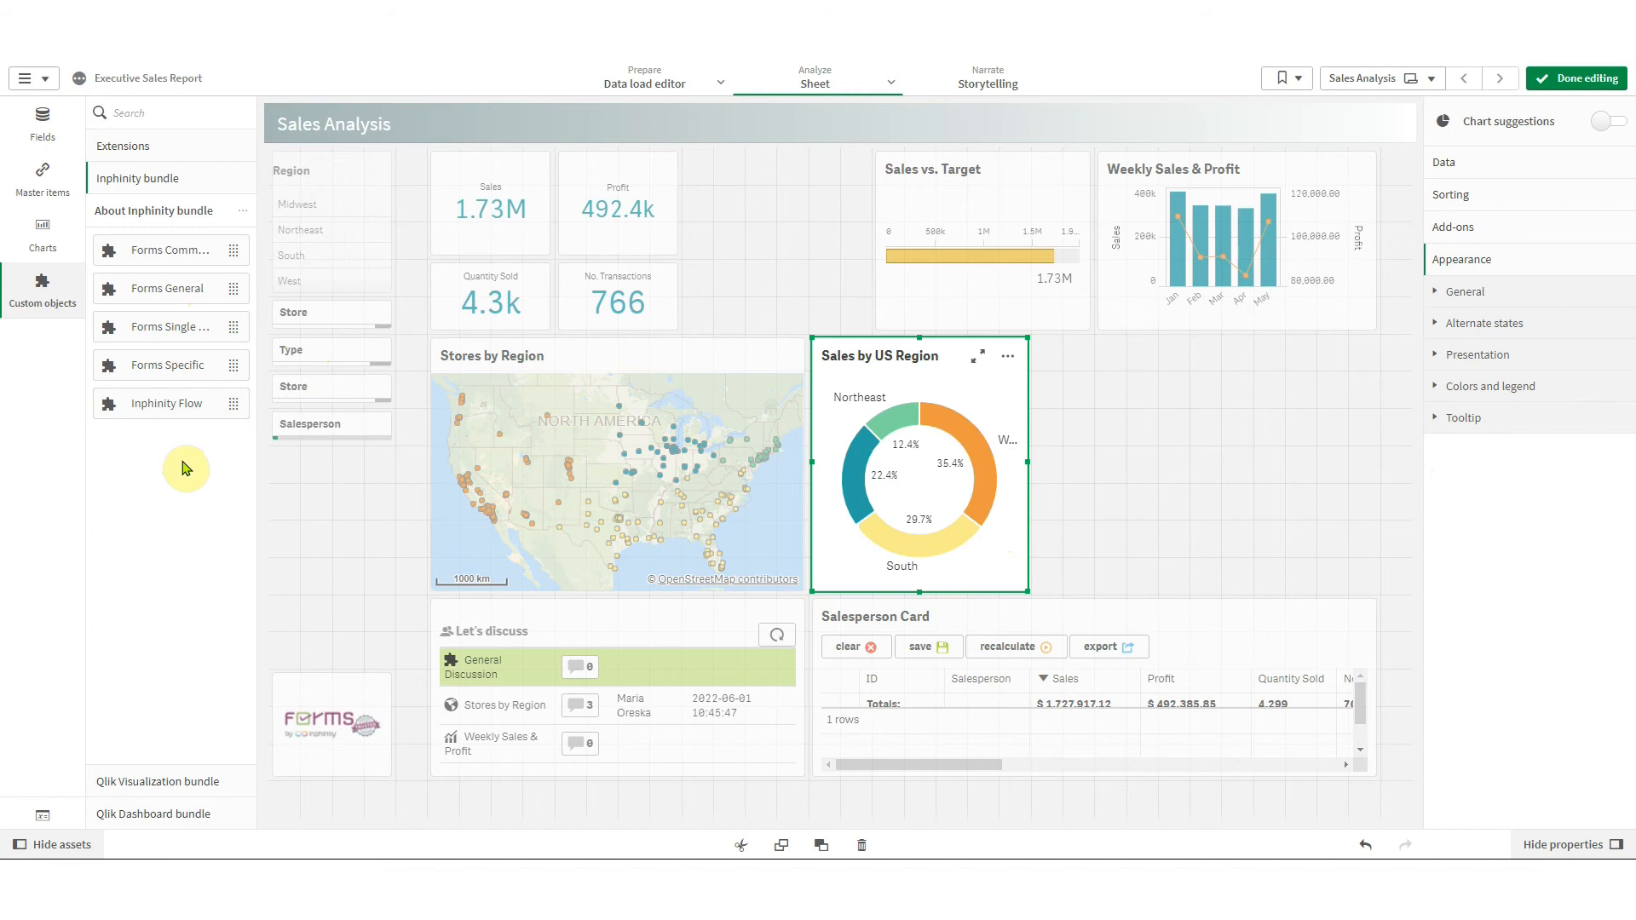
# Add a Forms Specific object between Sales by US Region and the edge of the Salesperson Card, with Region as its dimension
pyautogui.moveTo(168, 366); pyautogui.dragTo(1246, 427)
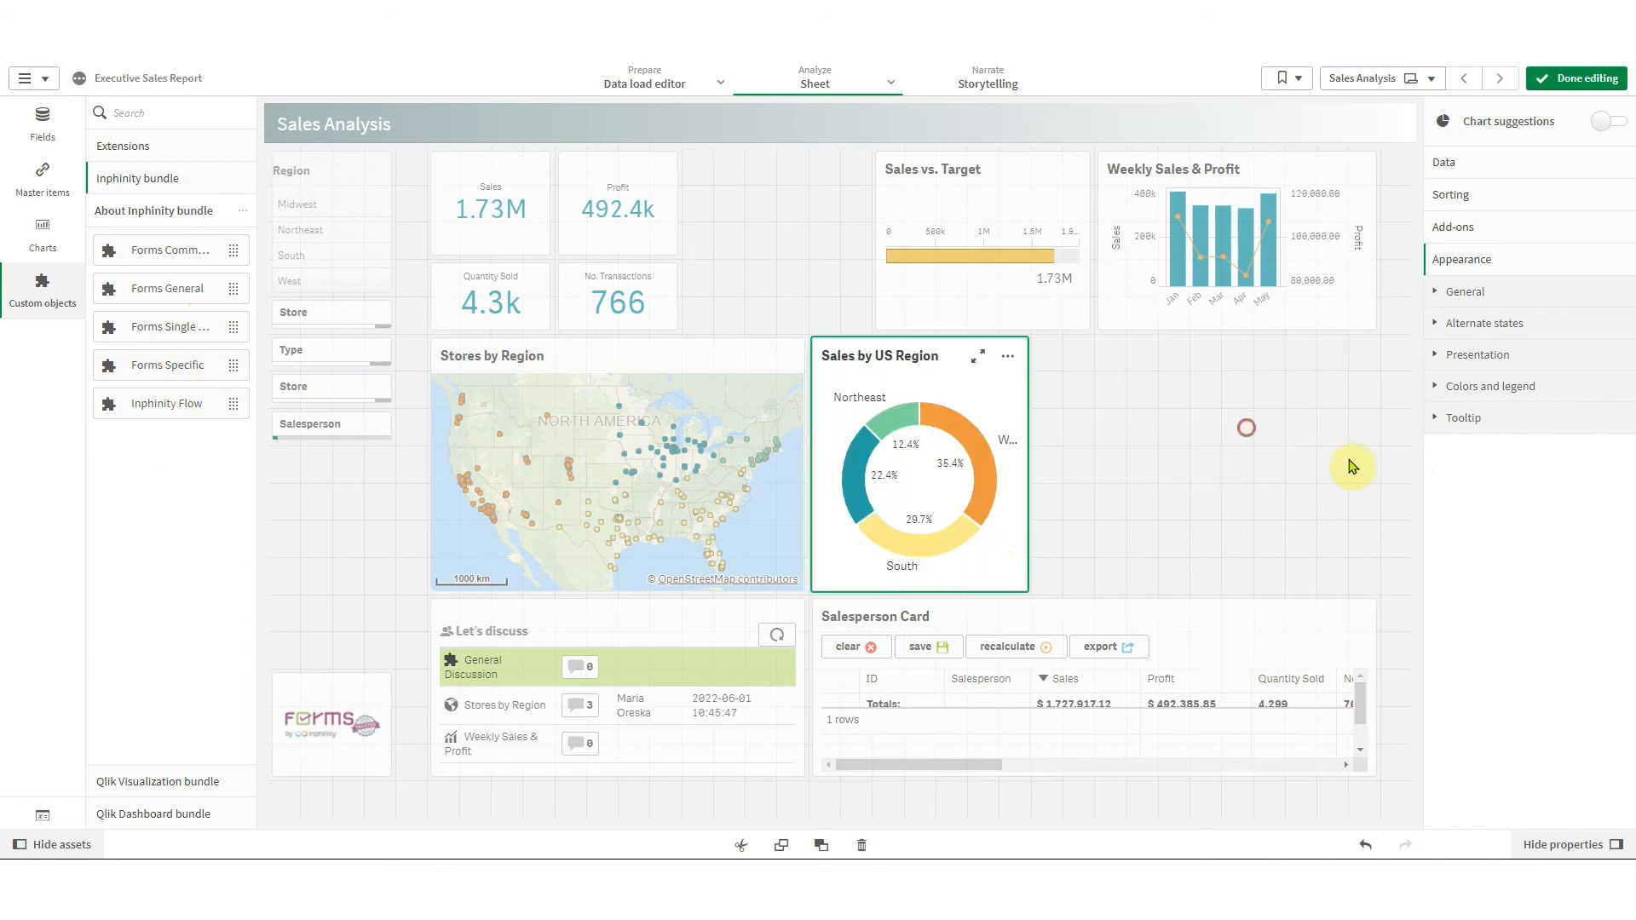
pyautogui.moveTo(1406, 474); pyautogui.dragTo(1367, 580)
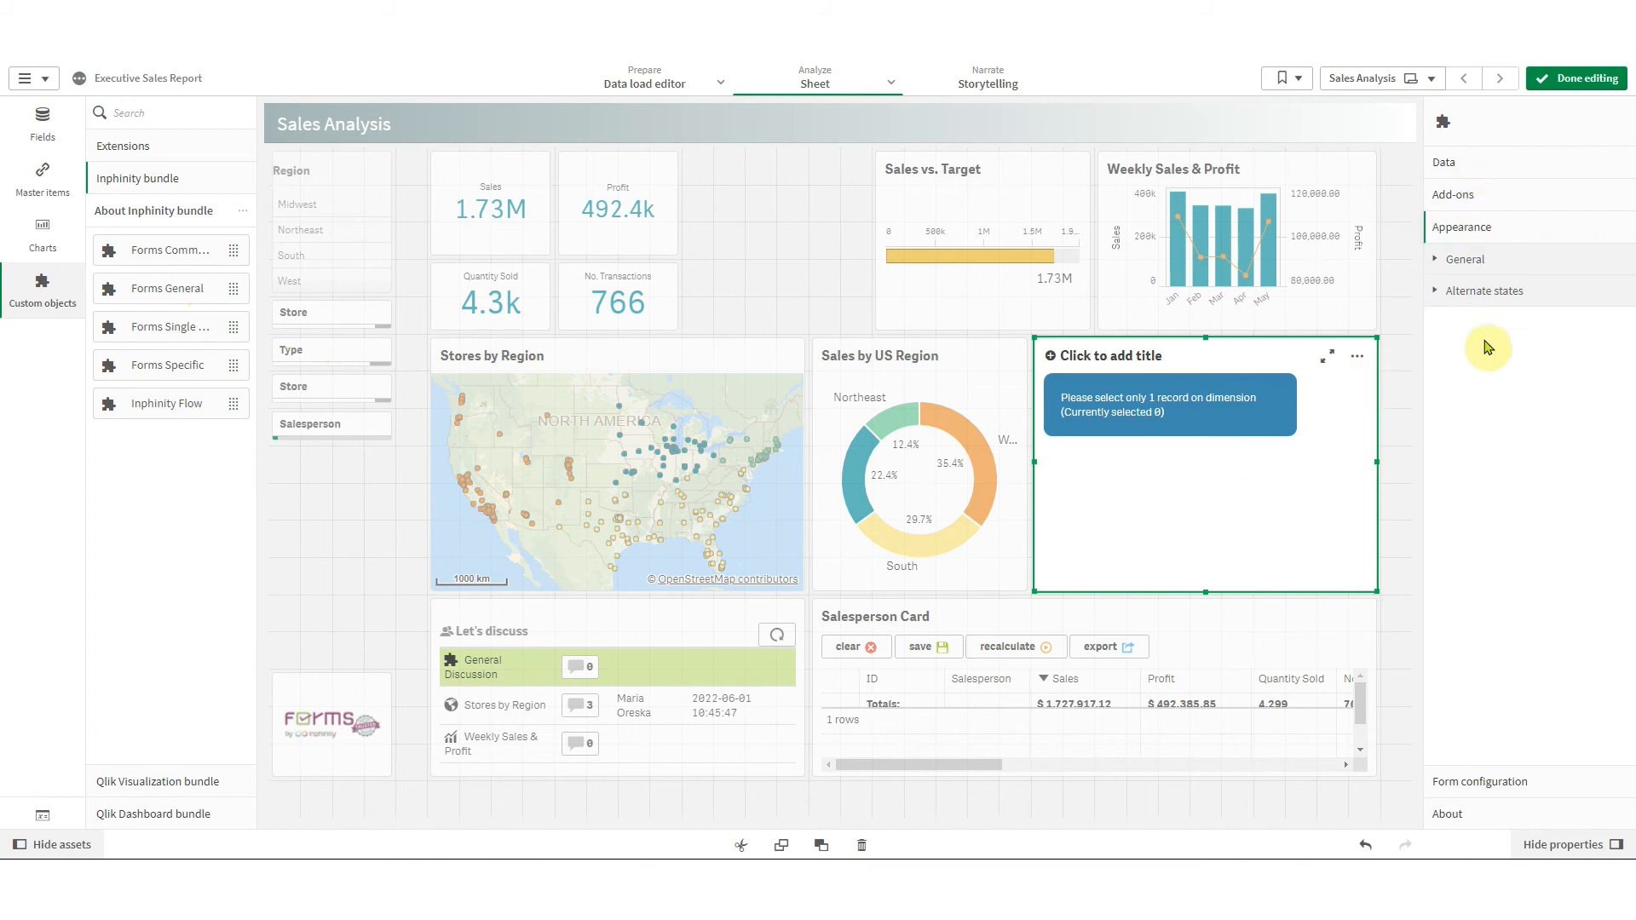
pyautogui.click(1486, 162)
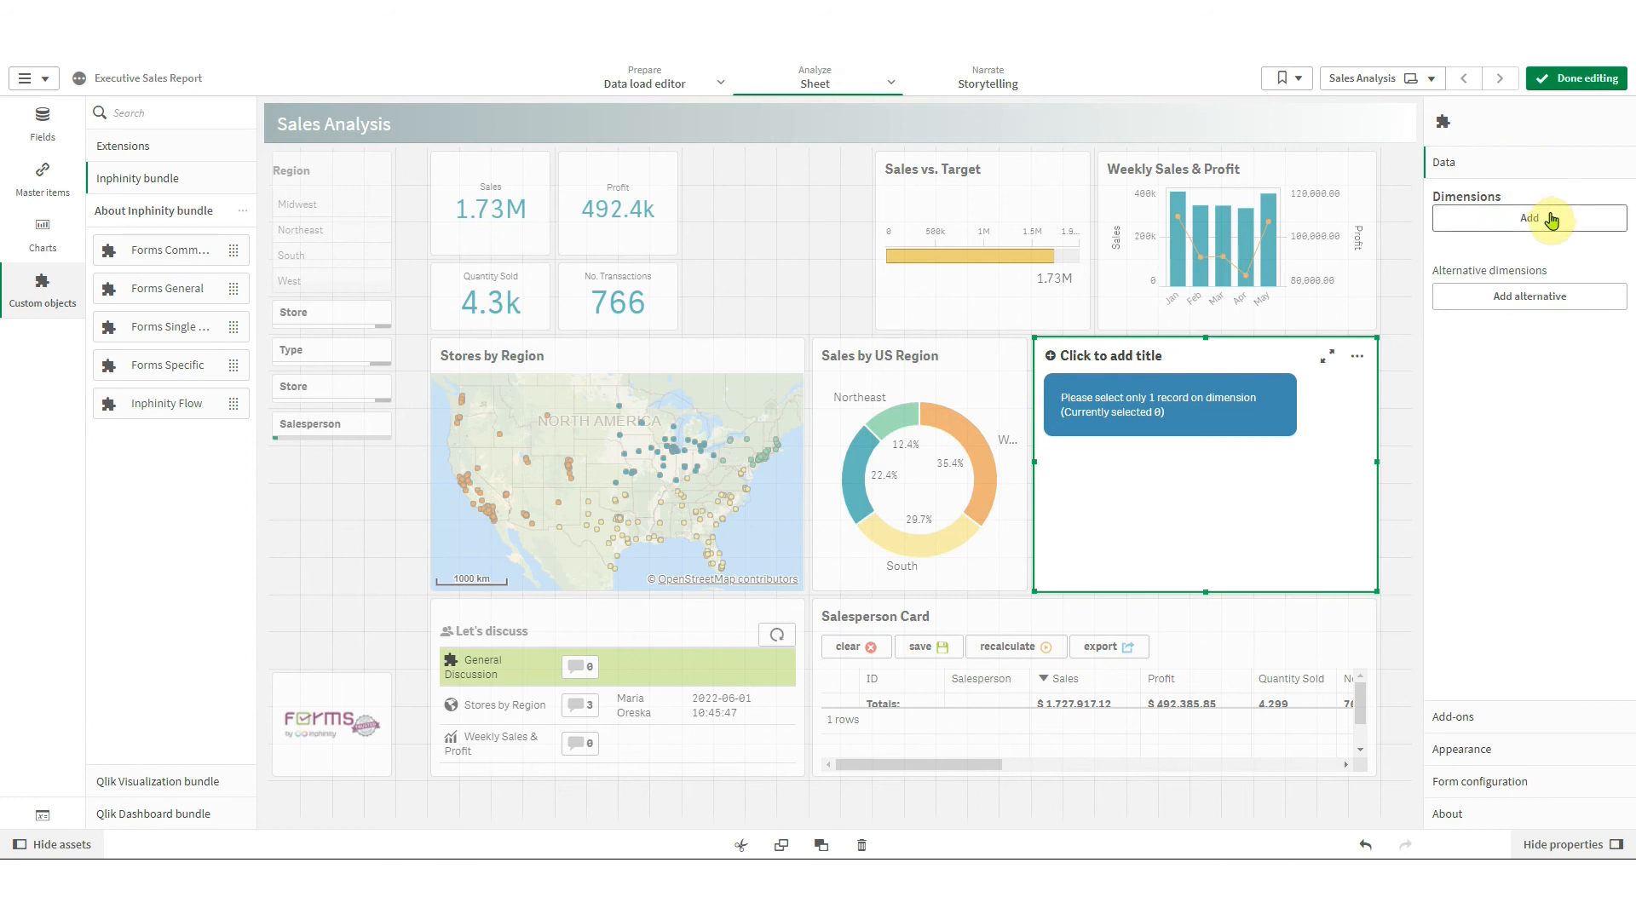
pyautogui.click(1550, 220)
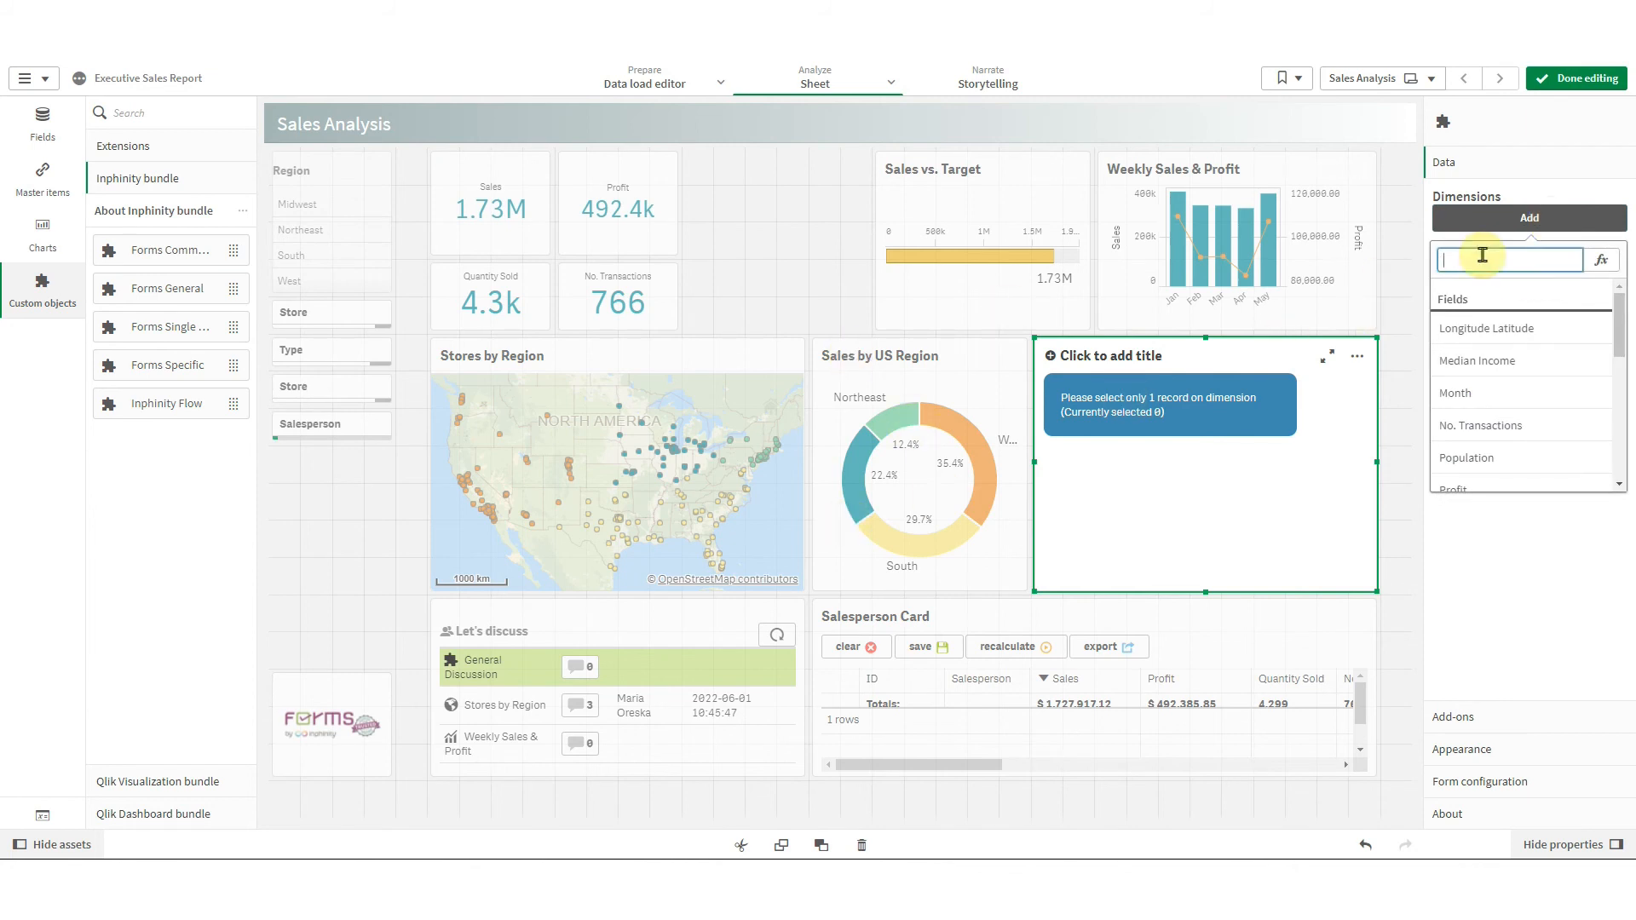
pyautogui.write('region')
pyautogui.click(1485, 329)
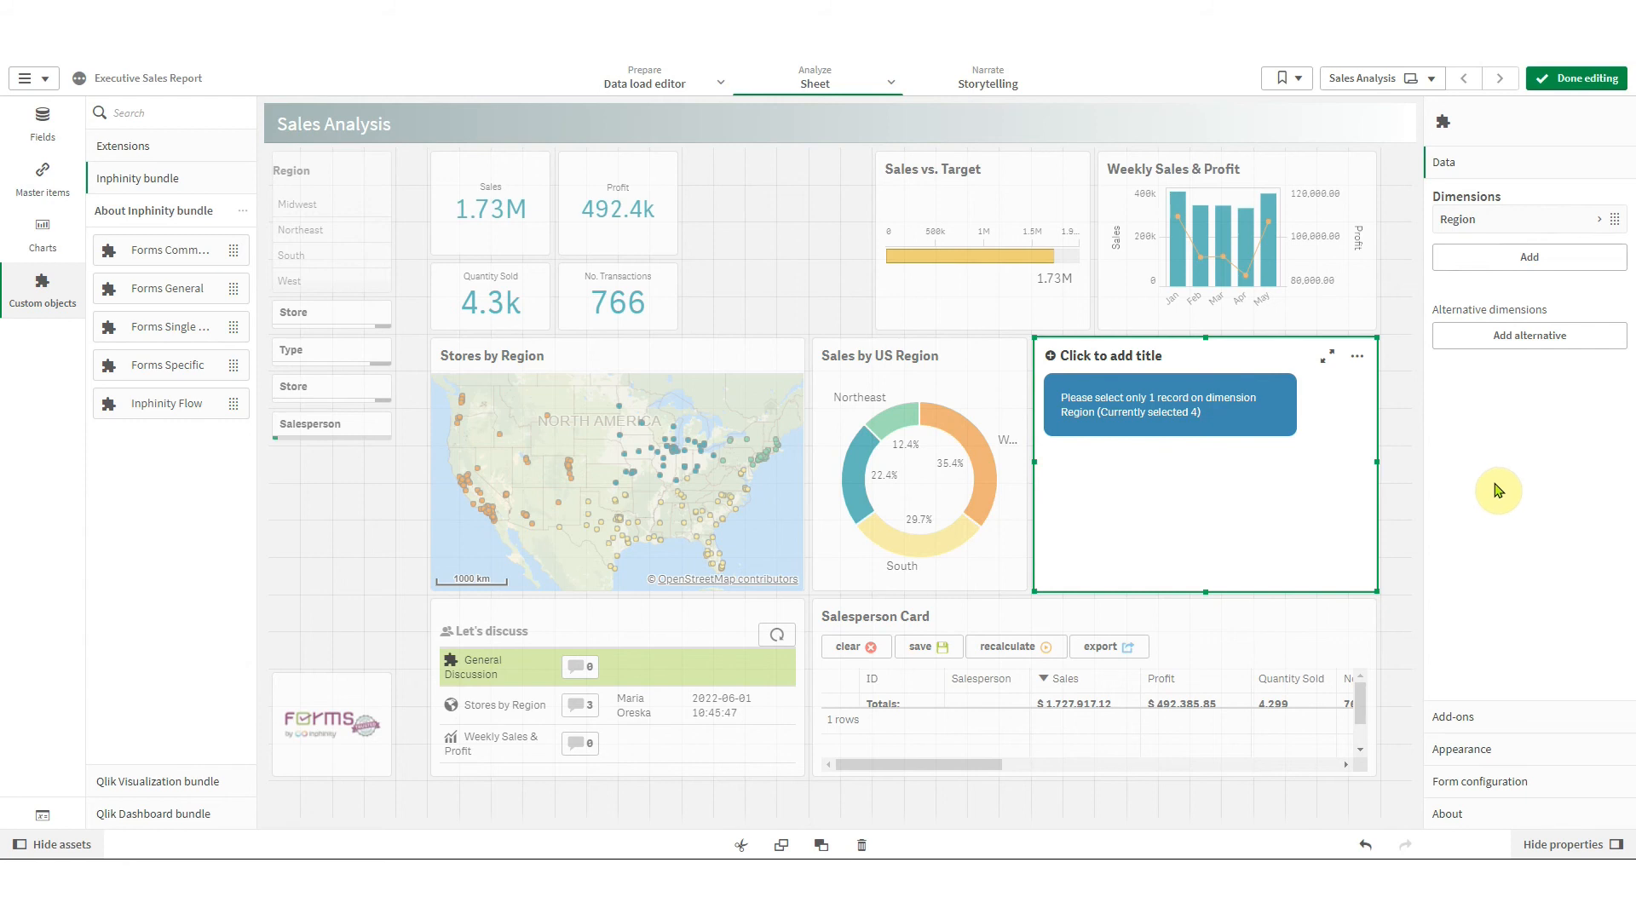
# Finish editing the sheet and select the West region in the Sales by US Region chart
pyautogui.click(1575, 77)
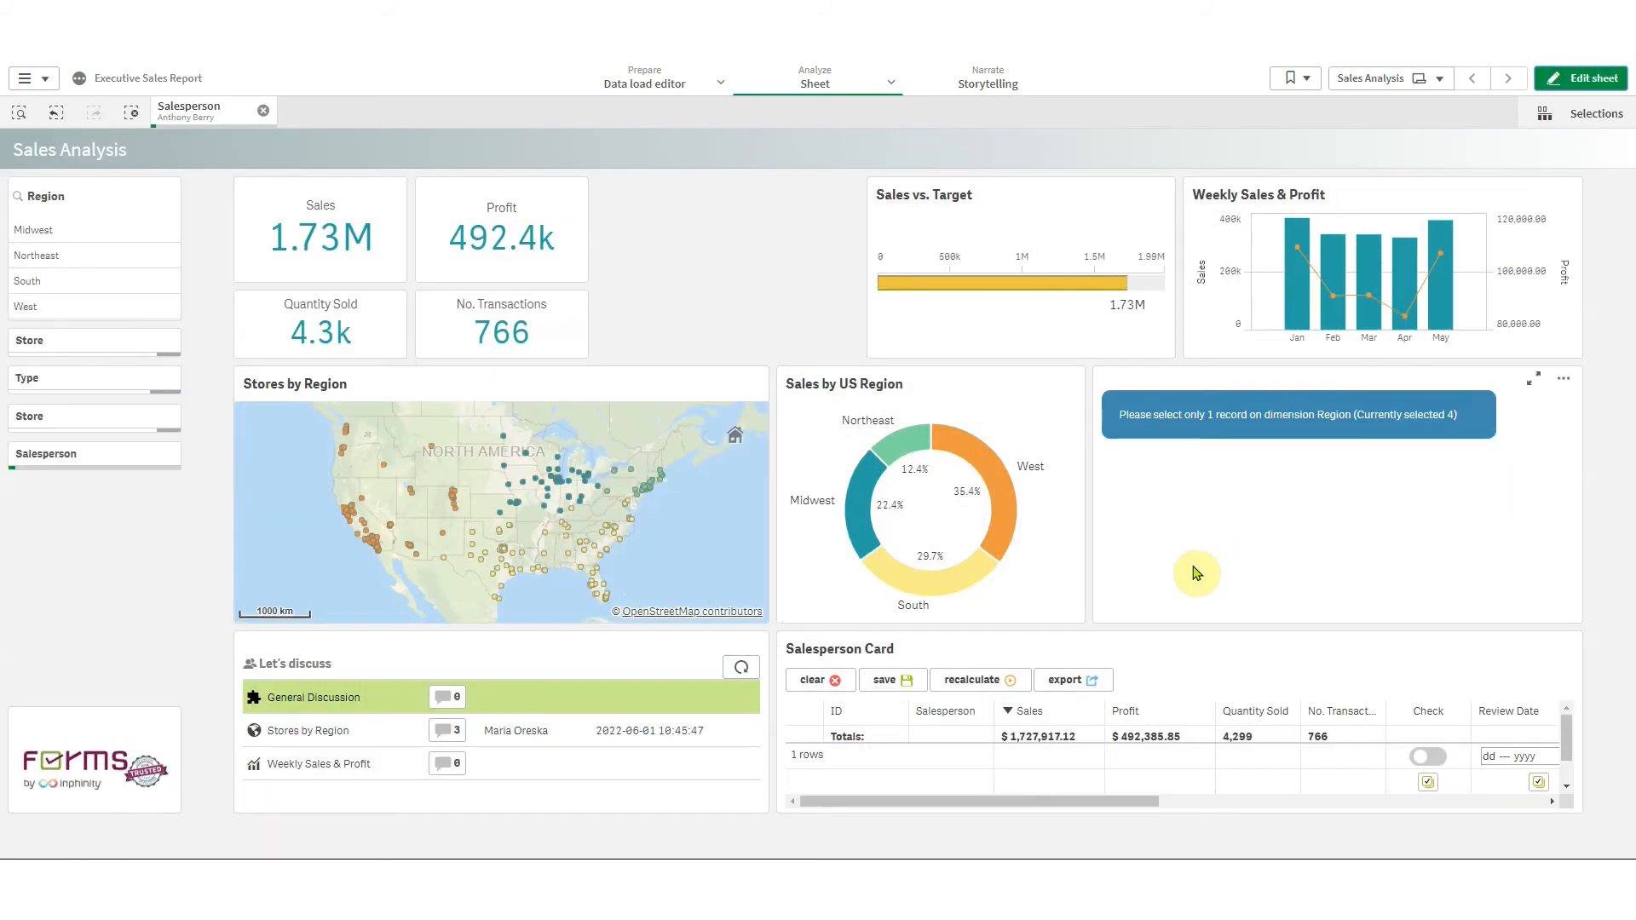
pyautogui.click(990, 474)
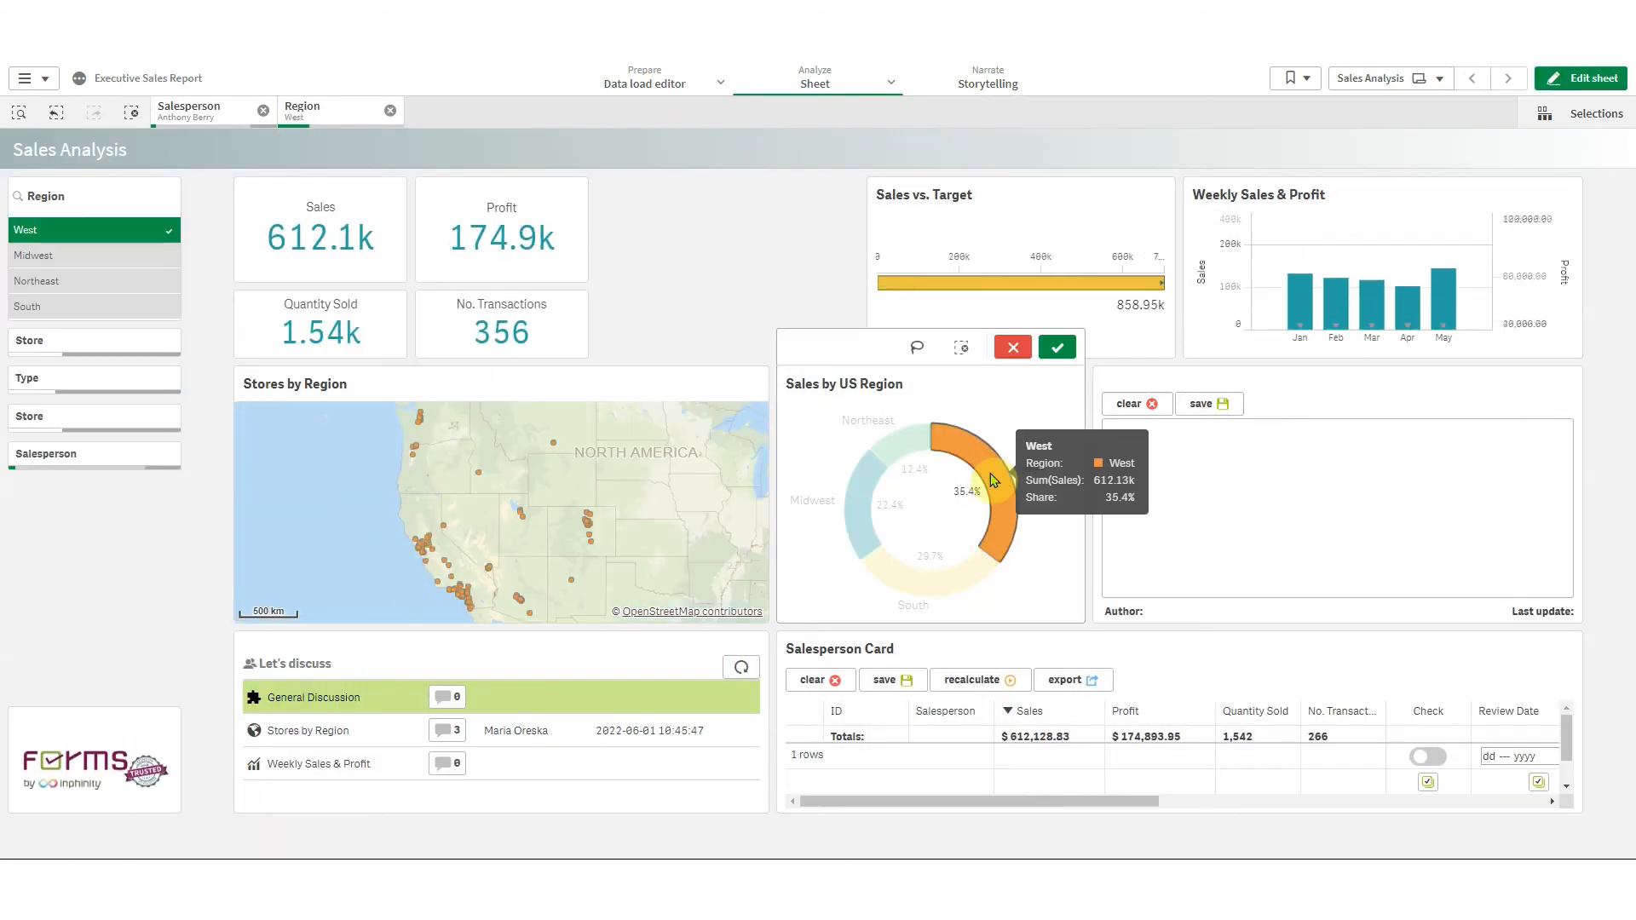
pyautogui.click(1056, 347)
pyautogui.click(1256, 555)
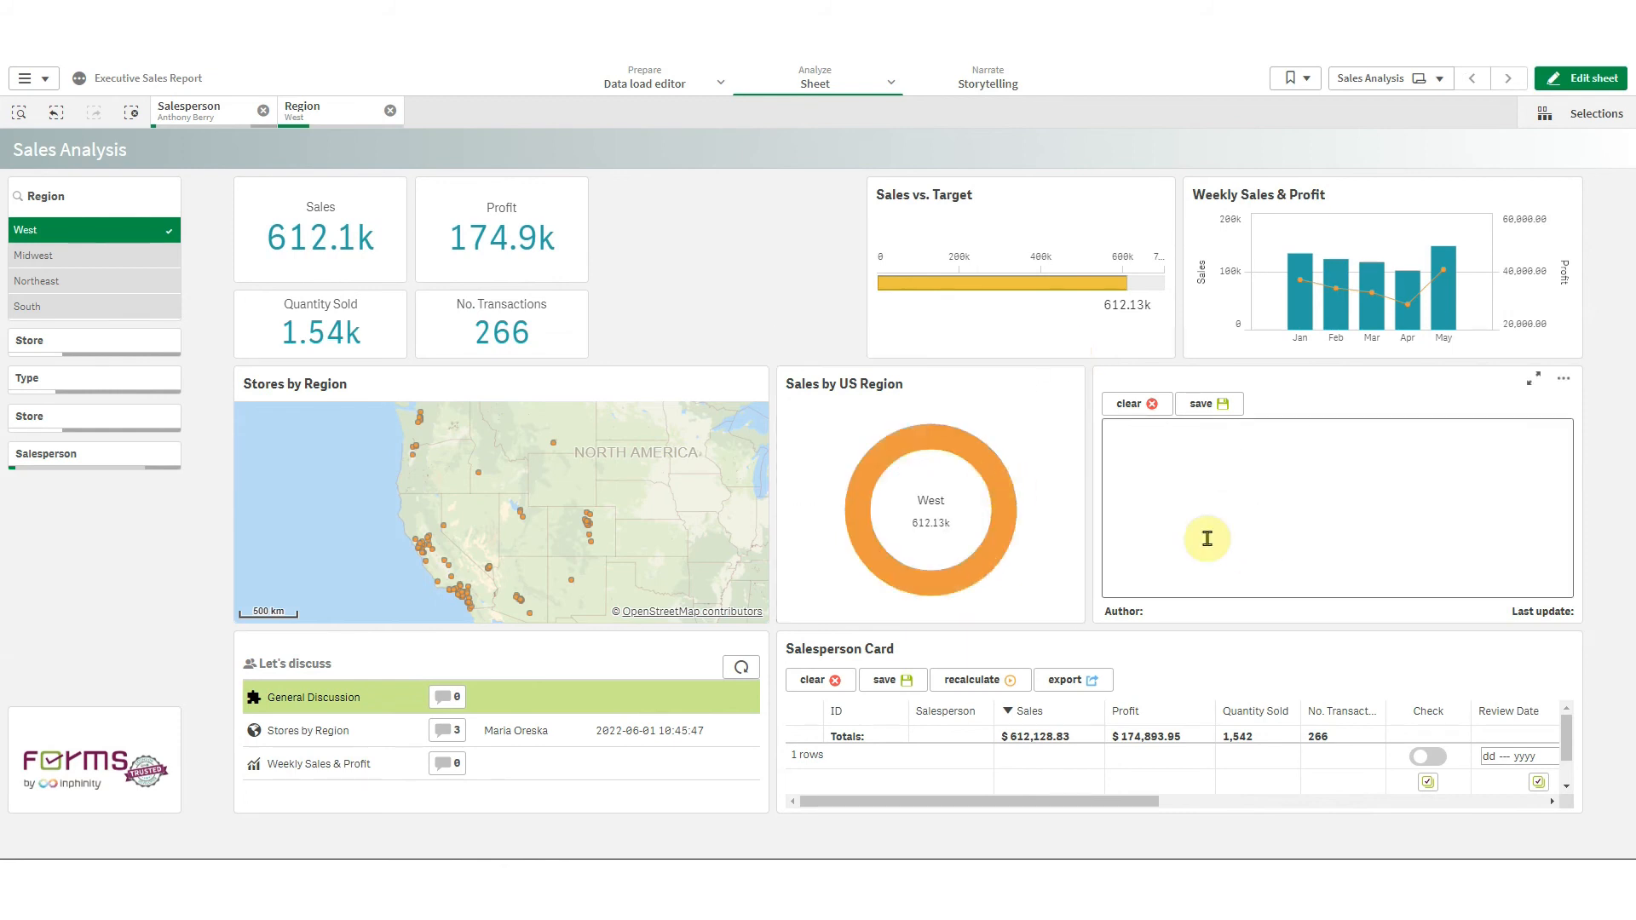
# Enter the comment lines "wowfenwoefn", "efwef" and "wfuf" in the Forms Specific text area, with ">>> <<<" below a blank line
pyautogui.click(1374, 490)
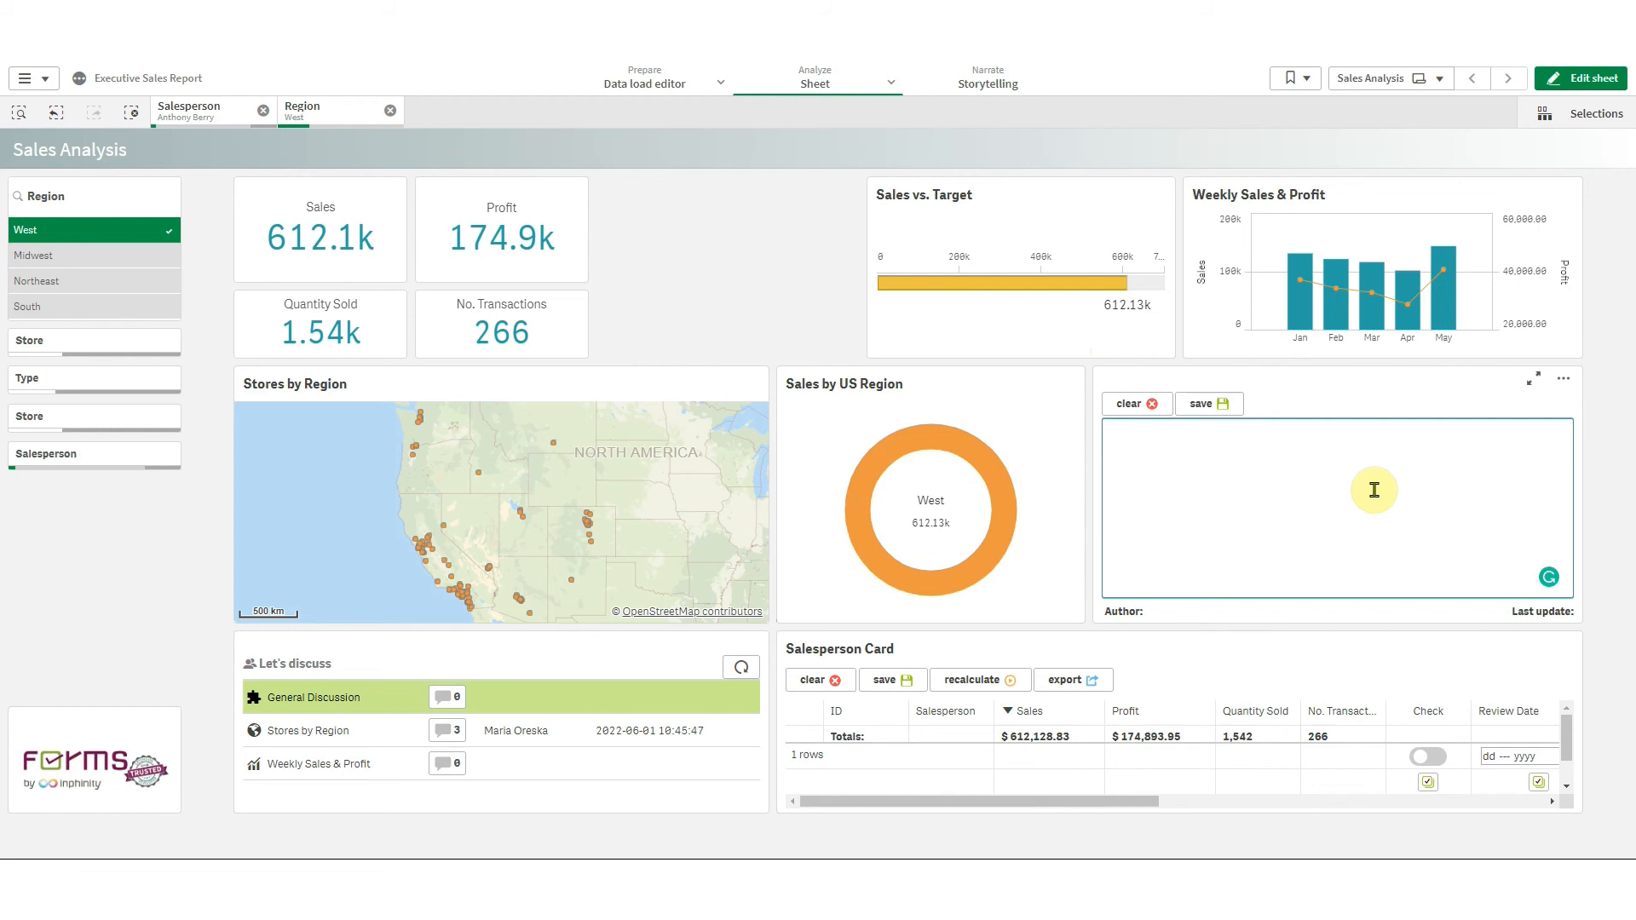
pyautogui.write('wowfenwoefn')
pyautogui.press('Return')
pyautogui.write('efwef')
pyautogui.press('Return')
pyautogui.write('wfuf')
pyautogui.press('Return')
pyautogui.press('Return')
pyautogui.write('>')
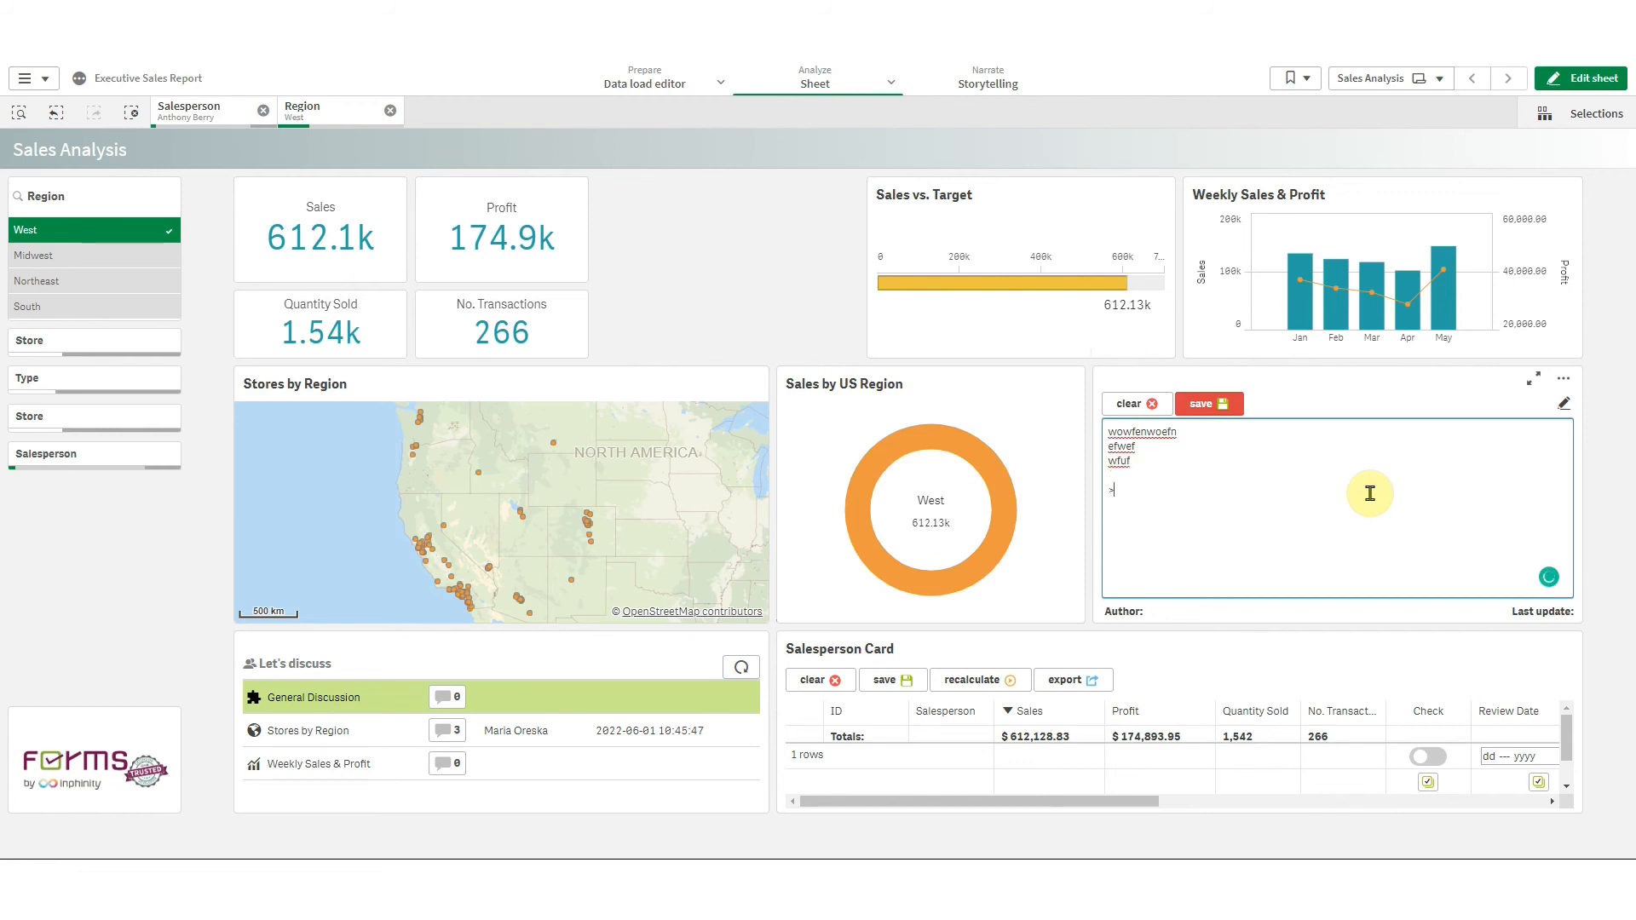
pyautogui.write('>> <<<')
# Insert three right-pointing triangle emojis on a new line of the comment and copy them to make nine
pyautogui.rightClick(1130, 517)
pyautogui.click(1197, 524)
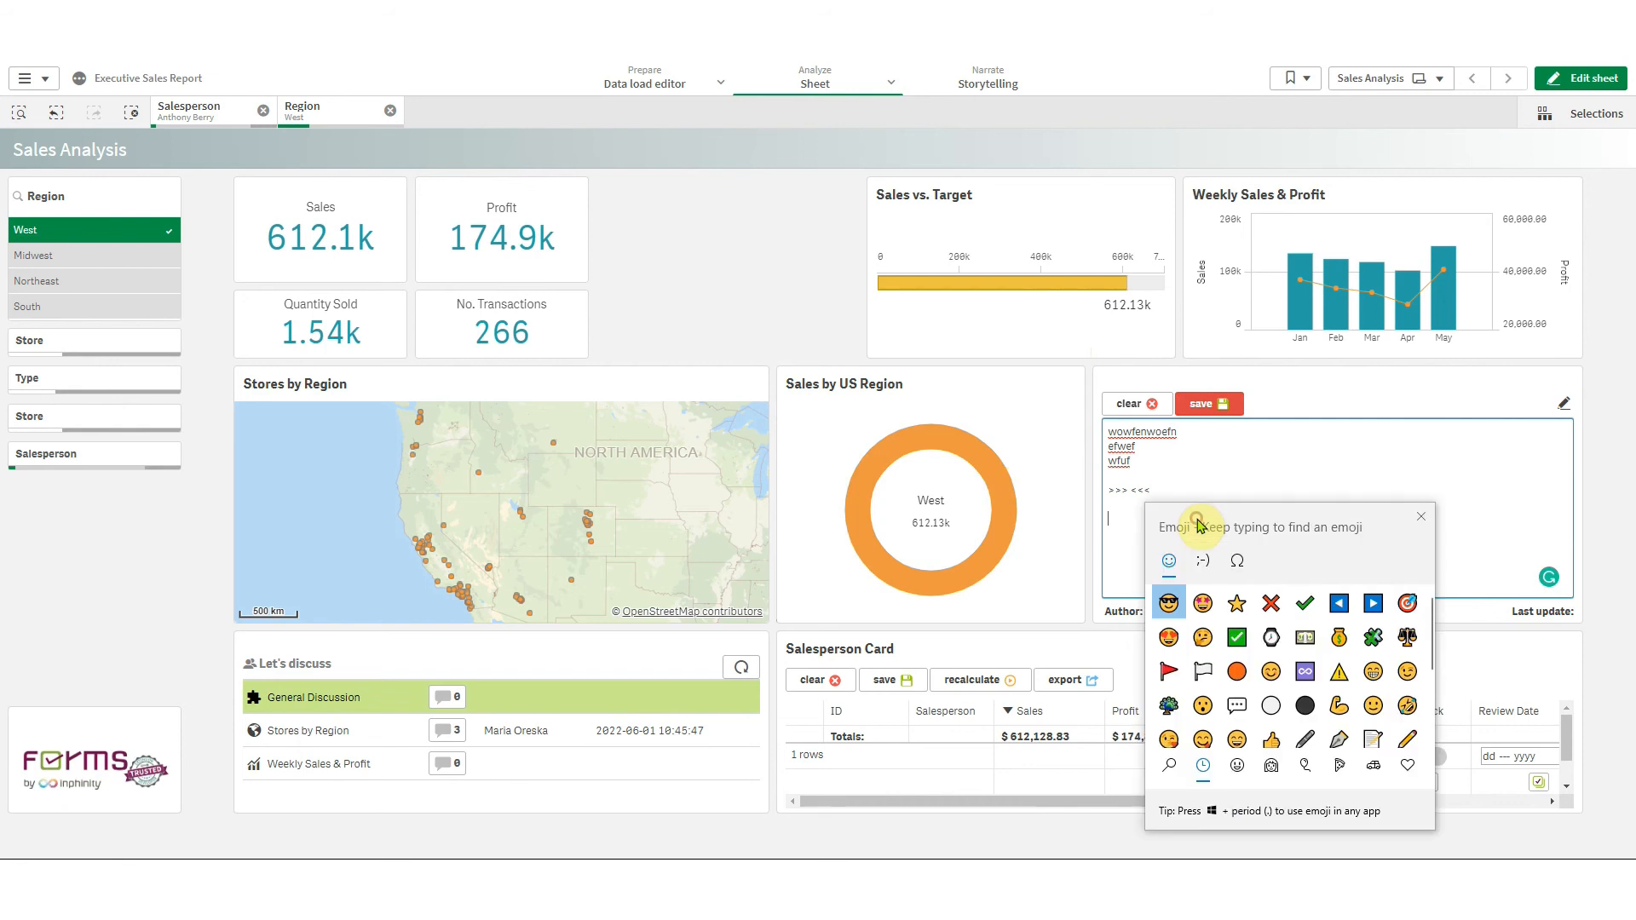
pyautogui.click(1407, 765)
pyautogui.scroll(-5, 1410, 724)
pyautogui.scroll(-5, 1380, 724)
pyautogui.scroll(2, 1380, 725)
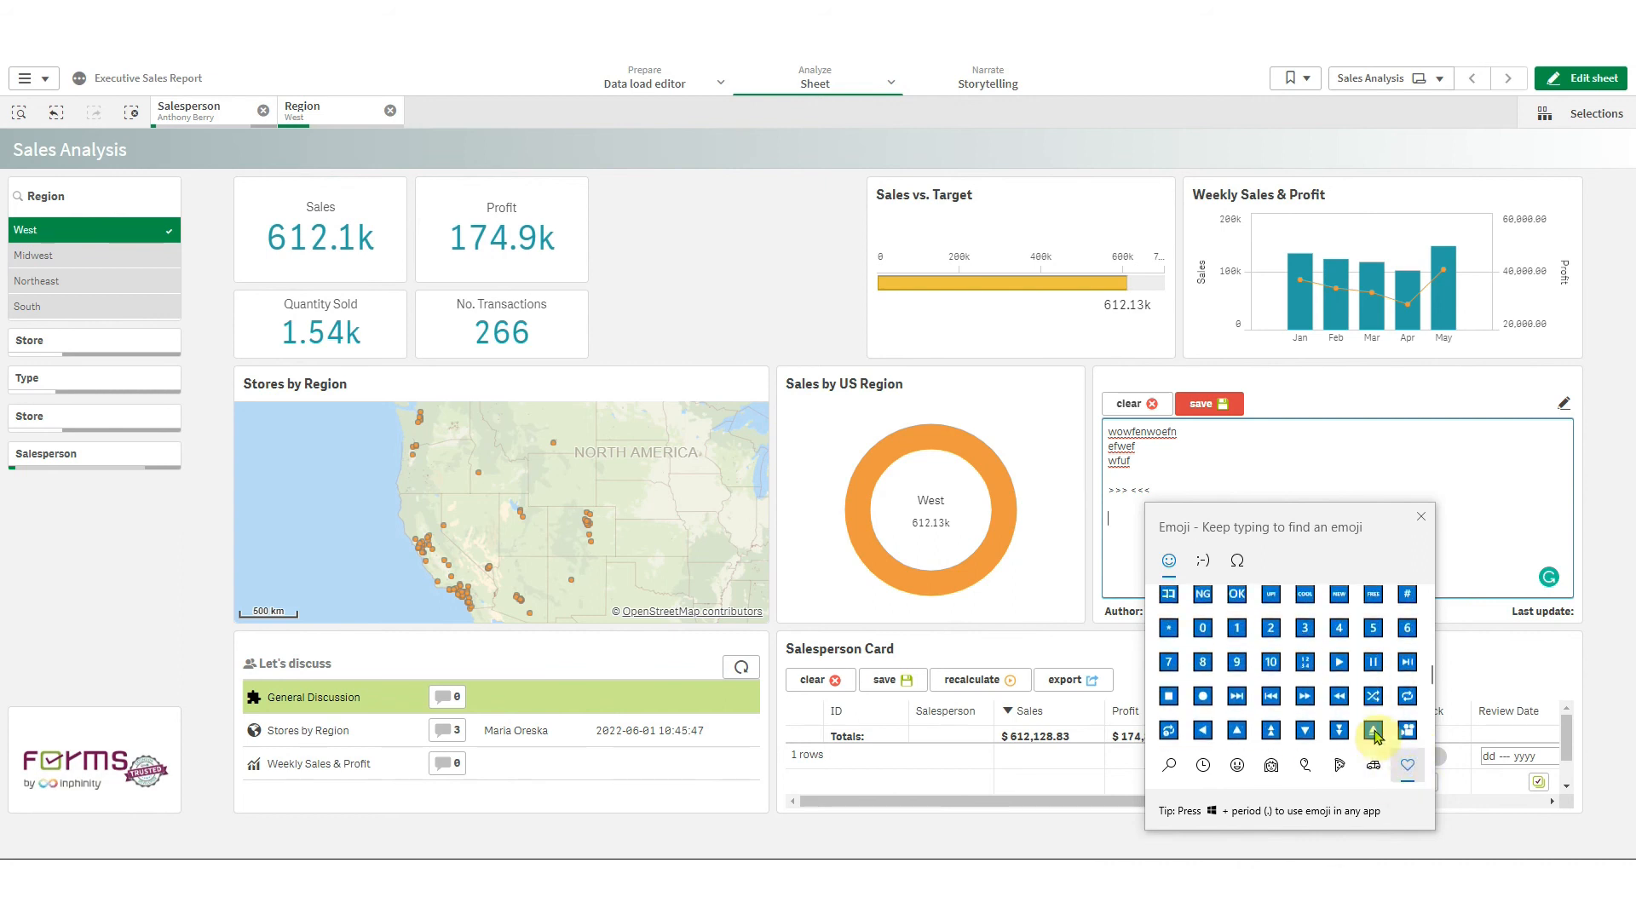
pyautogui.click(1340, 665)
pyautogui.click(1307, 473)
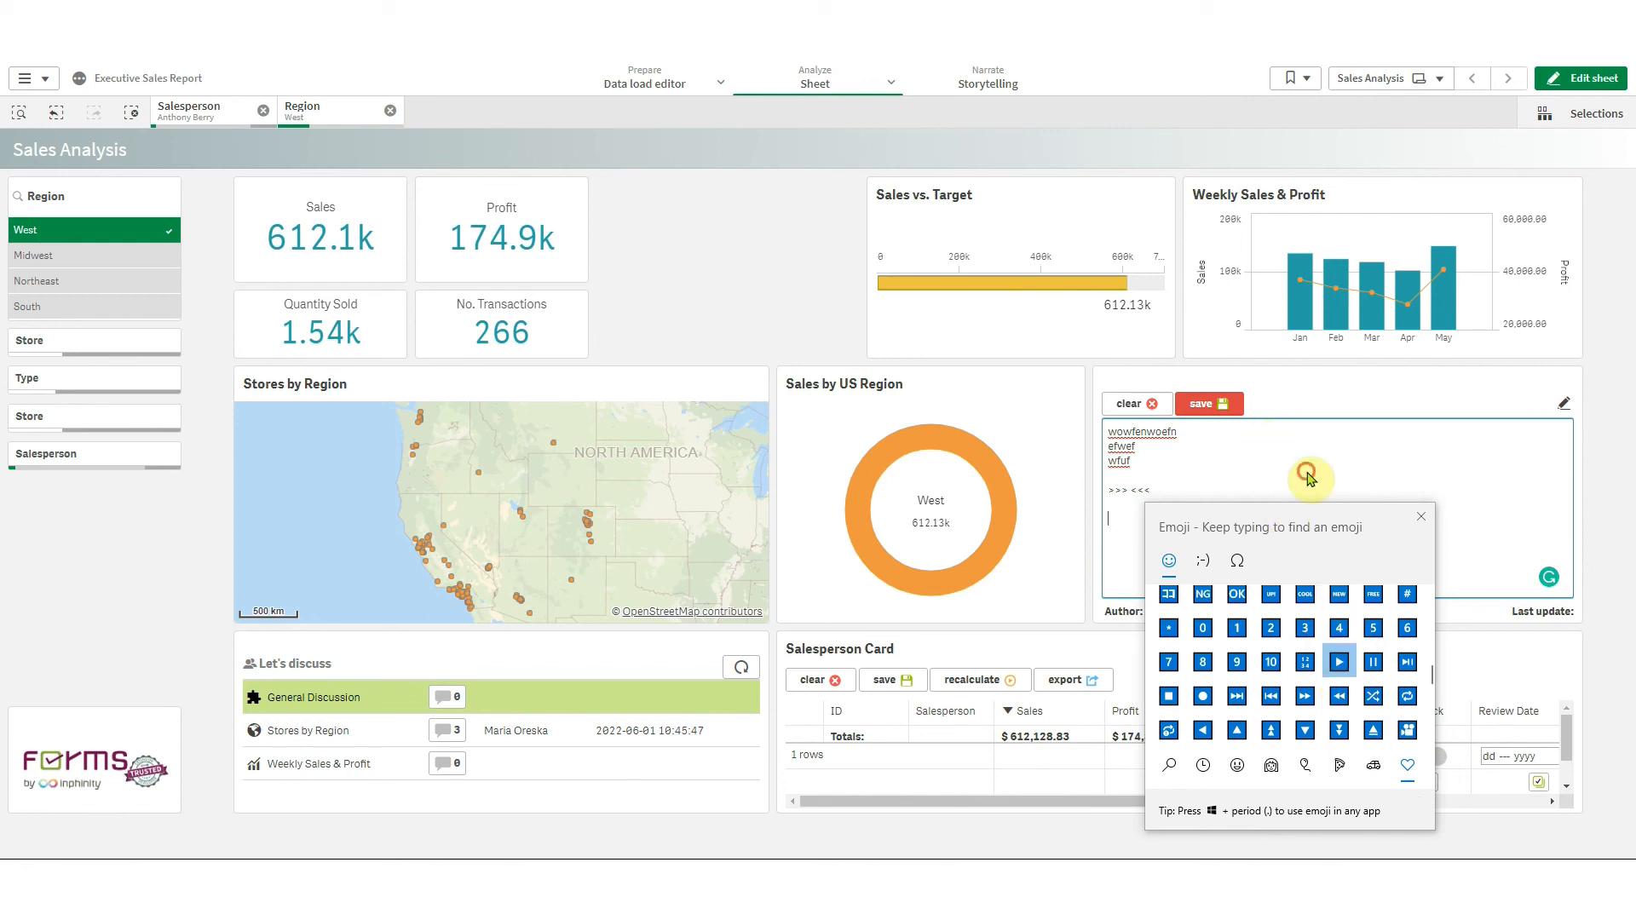
pyautogui.moveTo(1153, 519); pyautogui.dragTo(1091, 519)
pyautogui.hotkey('ctrl', 'c')
pyautogui.click(1144, 520)
pyautogui.hotkey('ctrl', 'v')
pyautogui.hotkey('ctrl', 'v')
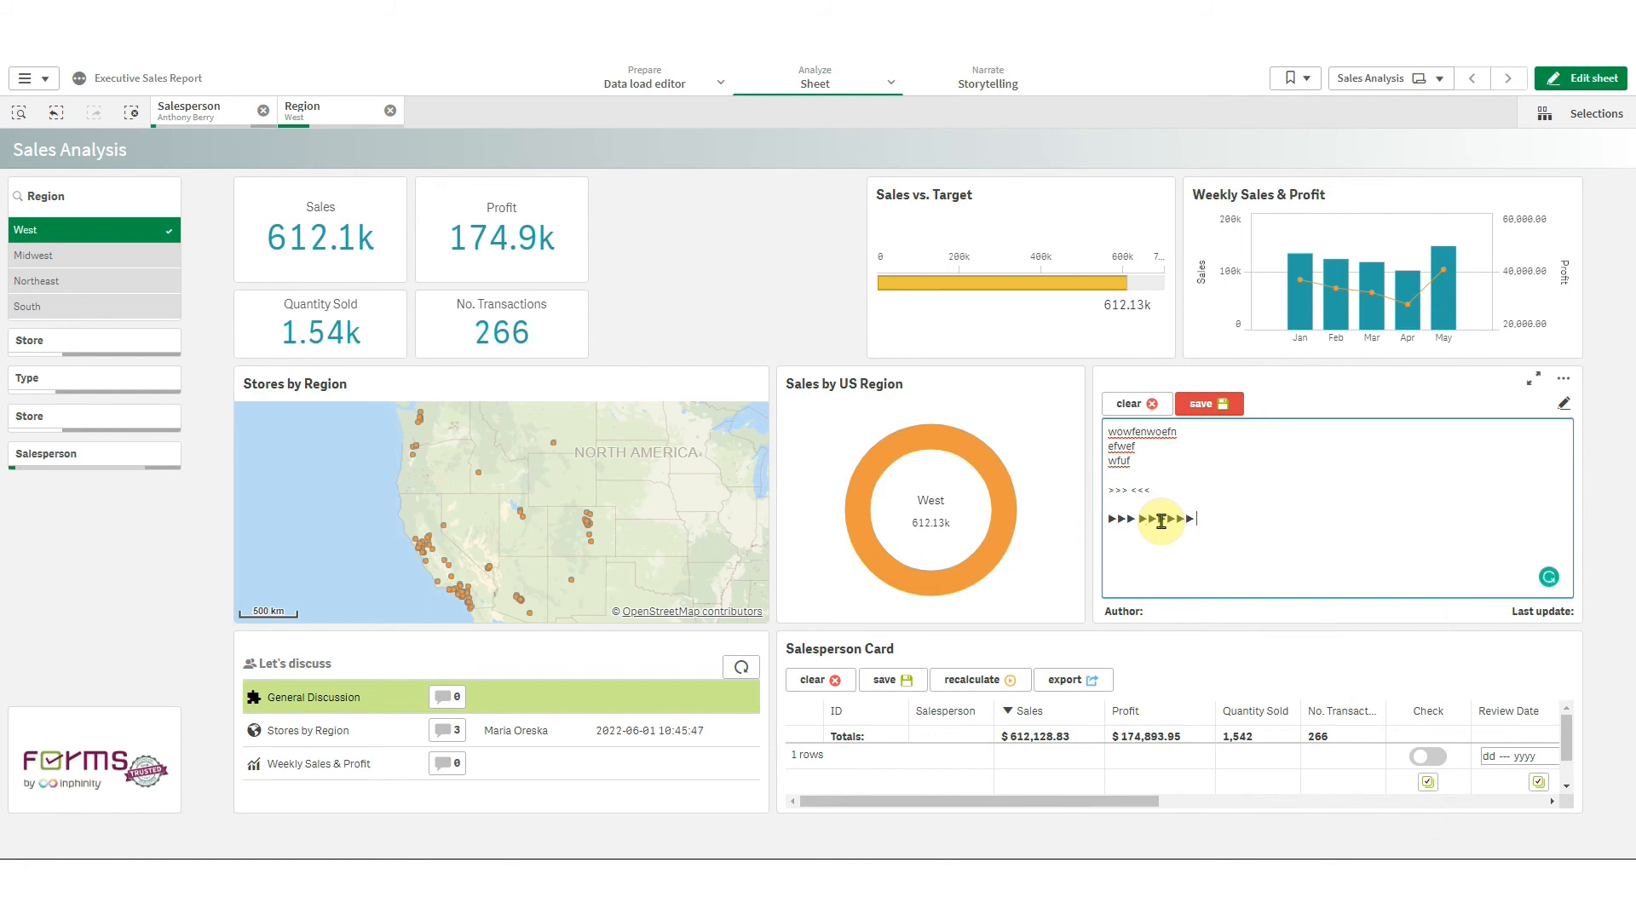
# Write "Section 1" after the triangles and close the heading with nine left-pointing triangle emojis
pyautogui.write('Section 1')
pyautogui.rightClick(1312, 513)
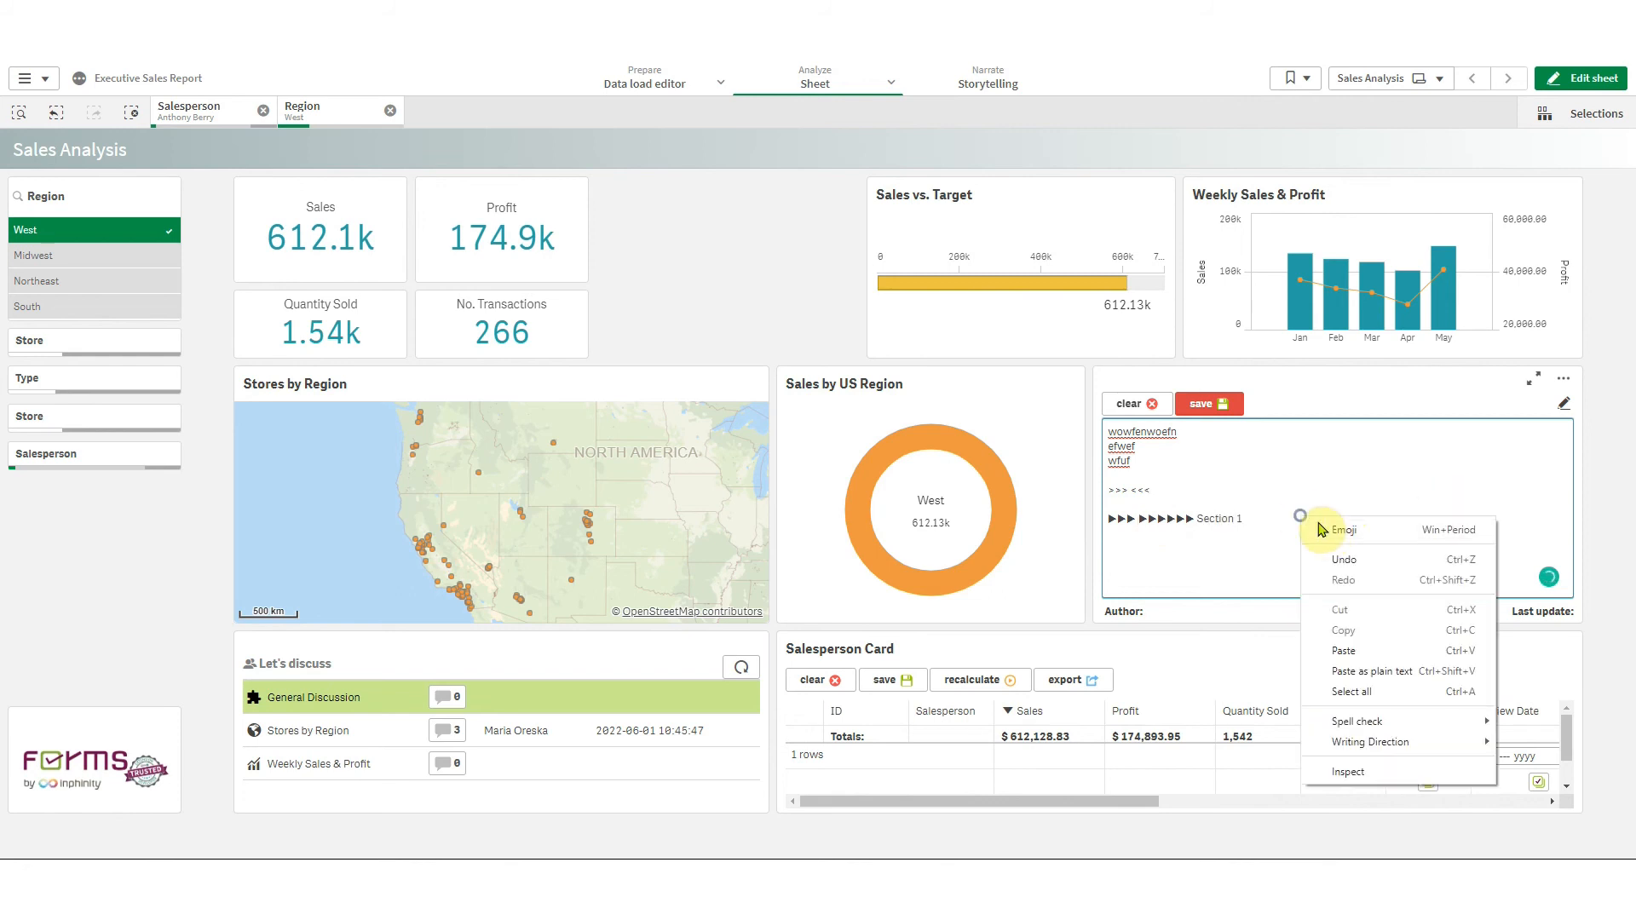
pyautogui.click(1333, 526)
pyautogui.scroll(-5, 1401, 694)
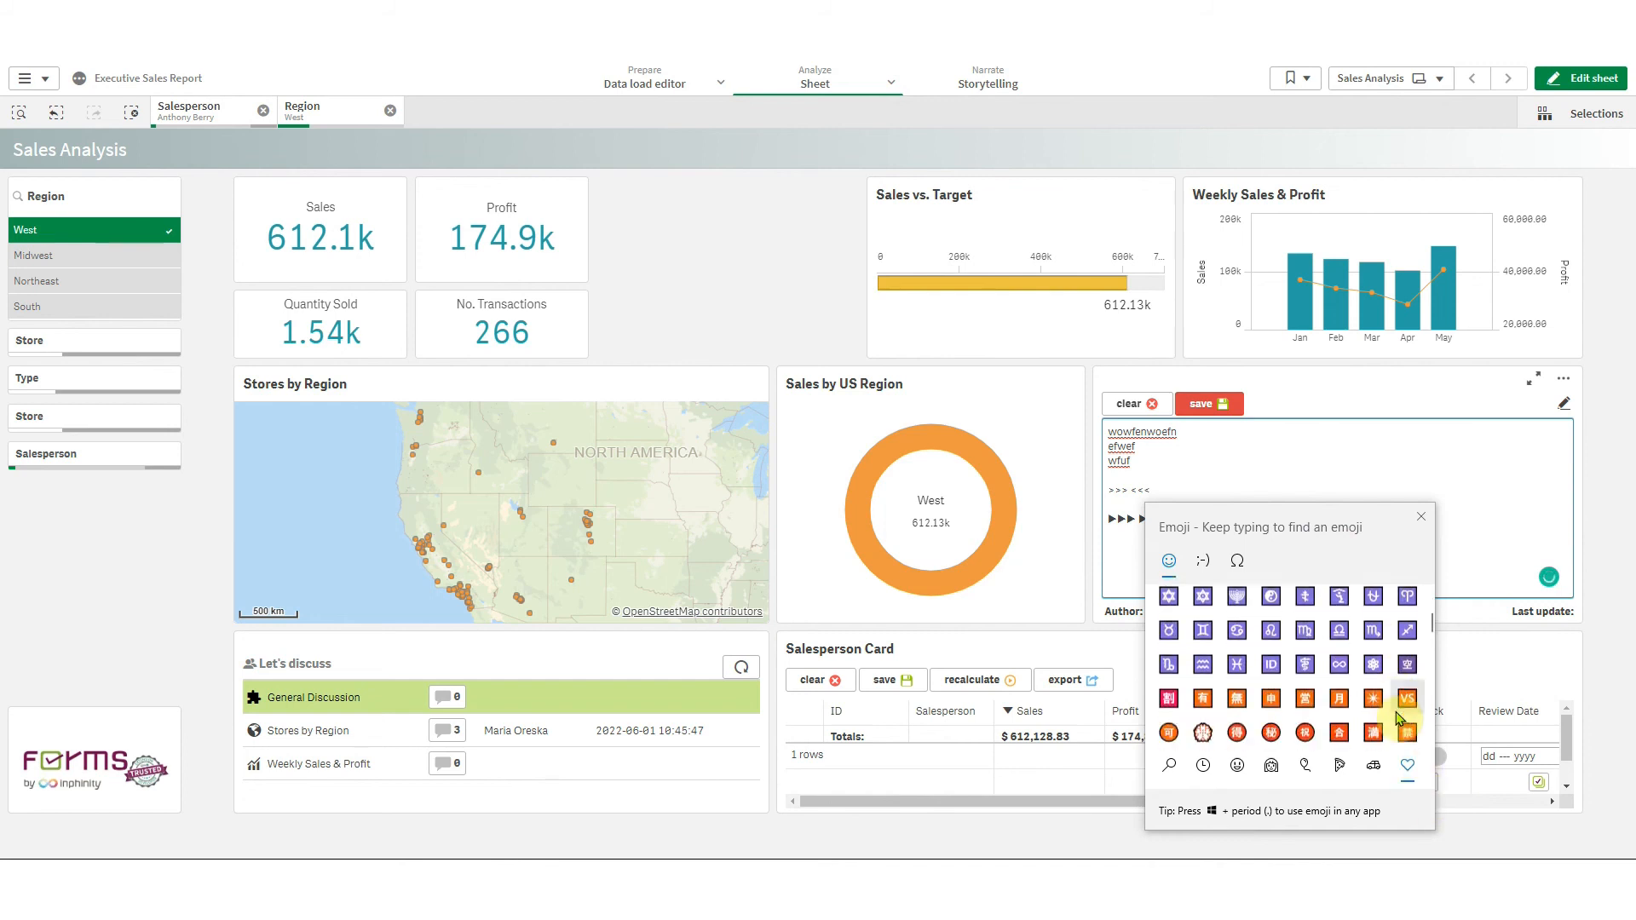
pyautogui.scroll(-5, 1400, 718)
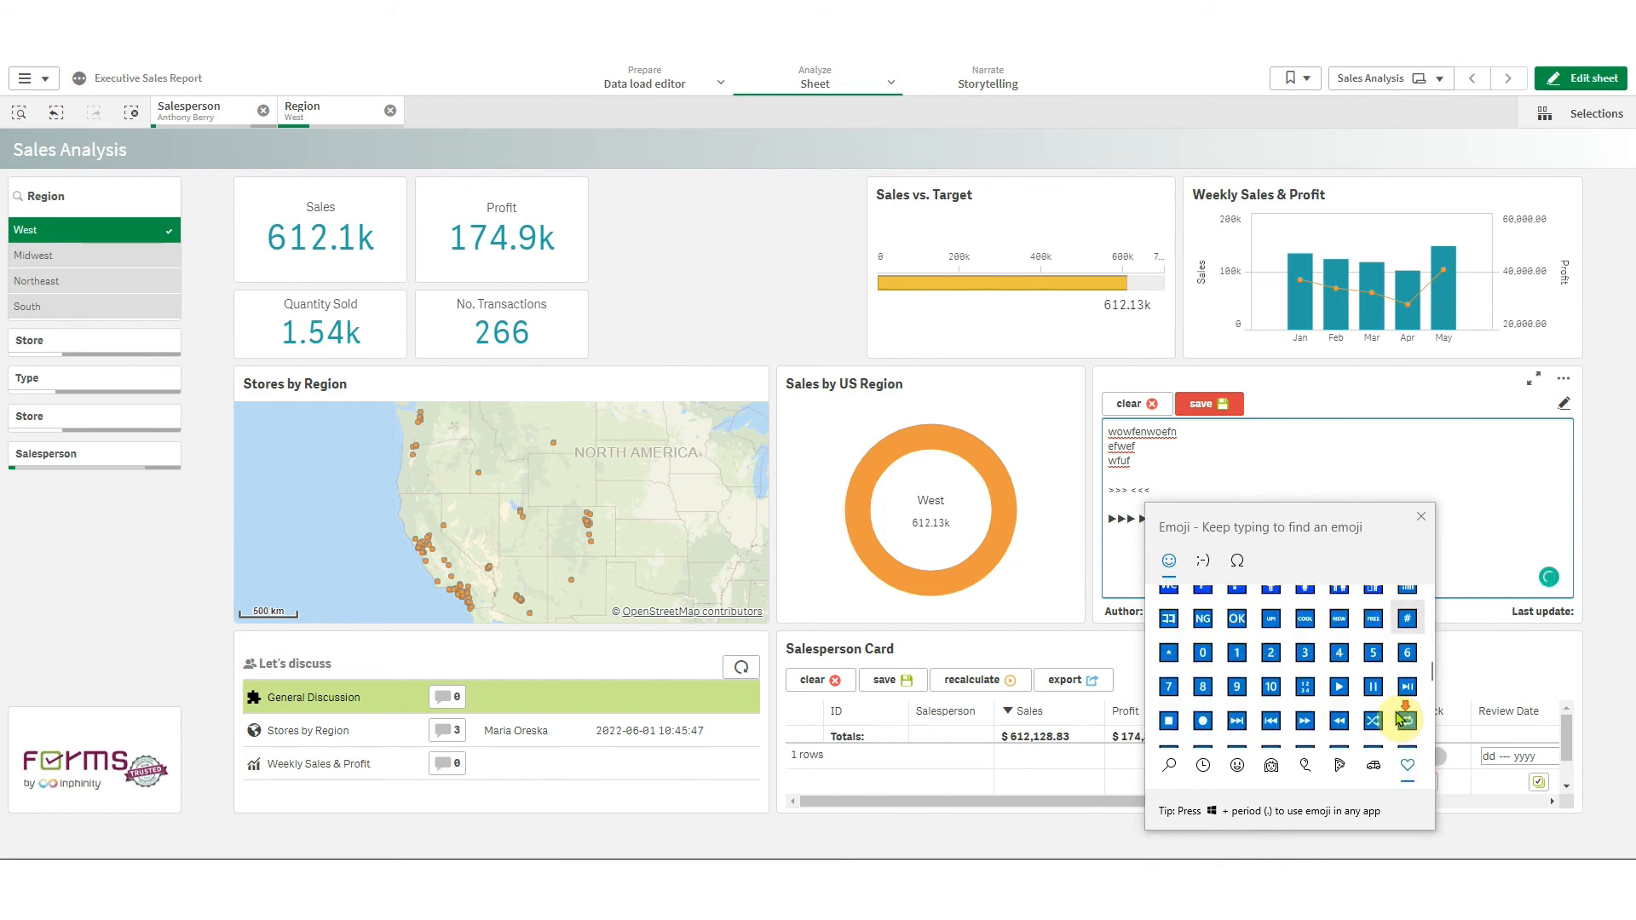
pyautogui.click(1203, 657)
pyautogui.click(1203, 657)
pyautogui.click(1203, 657)
pyautogui.click(1264, 478)
pyautogui.moveTo(1282, 516); pyautogui.dragTo(1247, 520)
pyautogui.hotkey('ctrl', 'c')
pyautogui.click(1284, 517)
pyautogui.hotkey('ctrl', 'v')
pyautogui.hotkey('ctrl', 'v')
# Remove one of the opening triangles from the Section 1 heading and copy the whole heading to a line below
pyautogui.click(1139, 521)
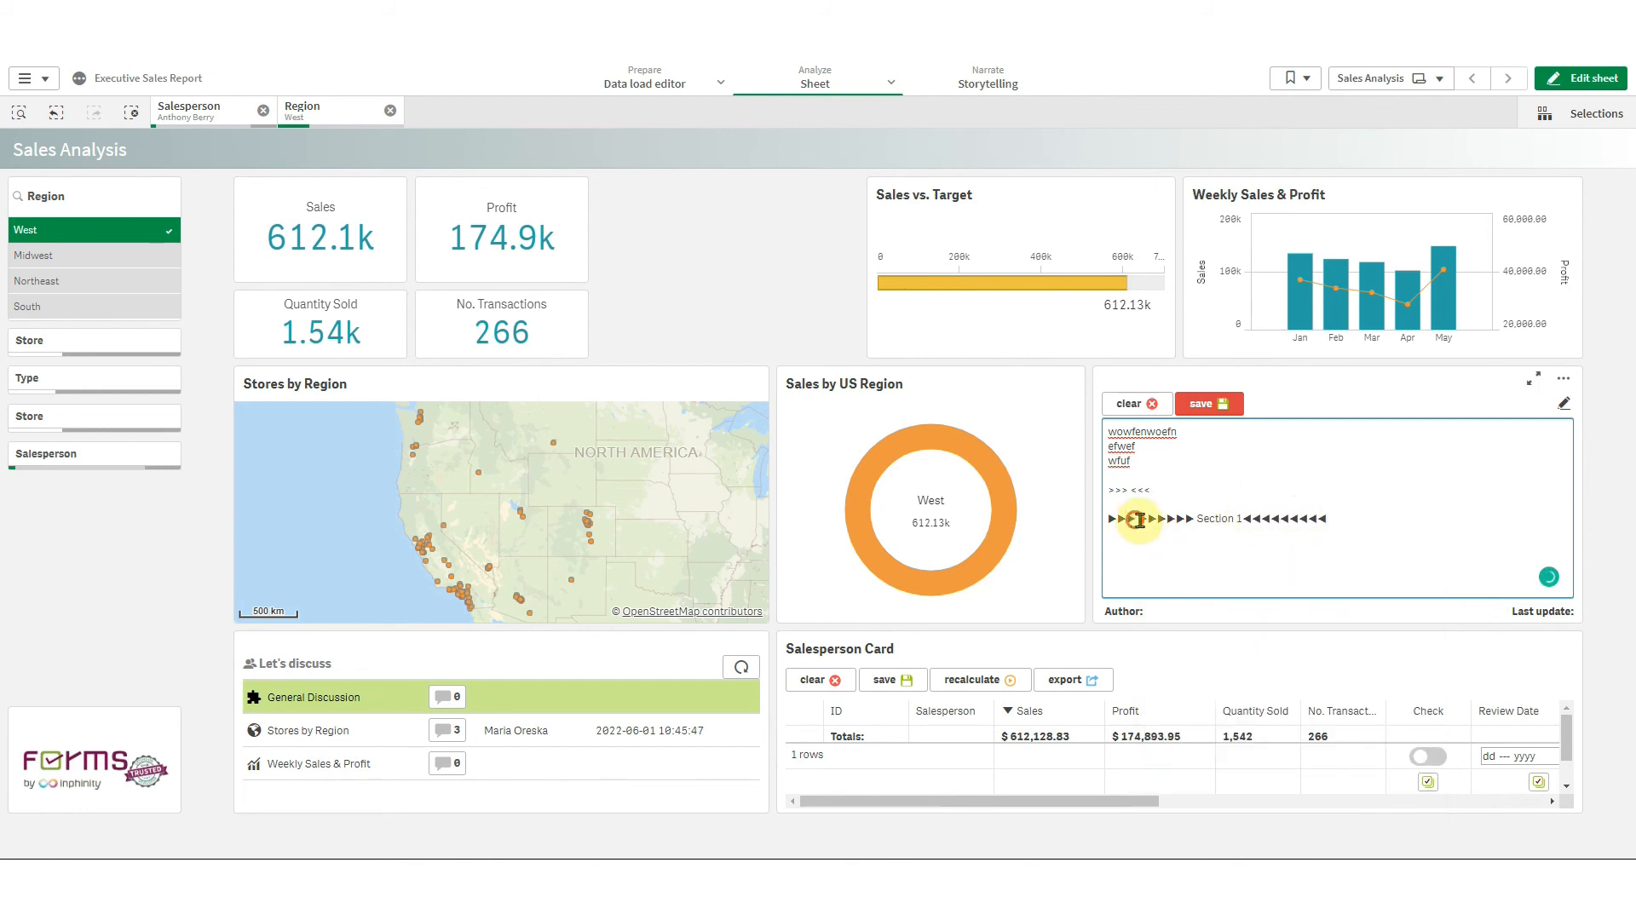
pyautogui.press('BackSpace')
pyautogui.moveTo(1320, 517); pyautogui.dragTo(1112, 521)
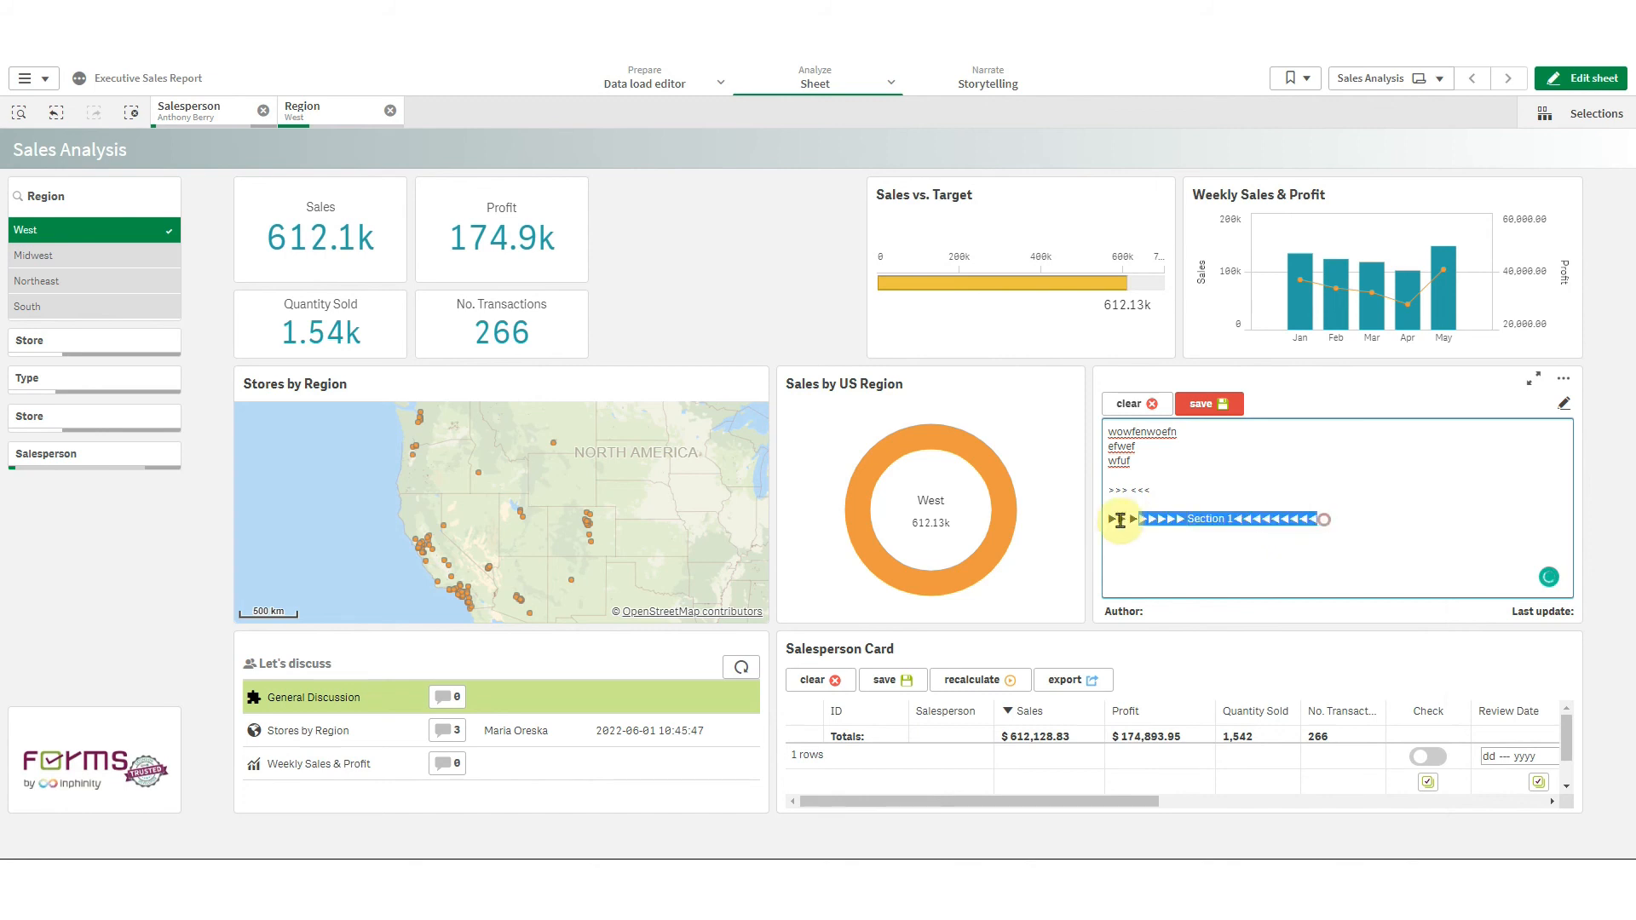
pyautogui.hotkey('ctrl', 'c')
pyautogui.click(1335, 528)
pyautogui.press('Return')
pyautogui.hotkey('ctrl', 'v')
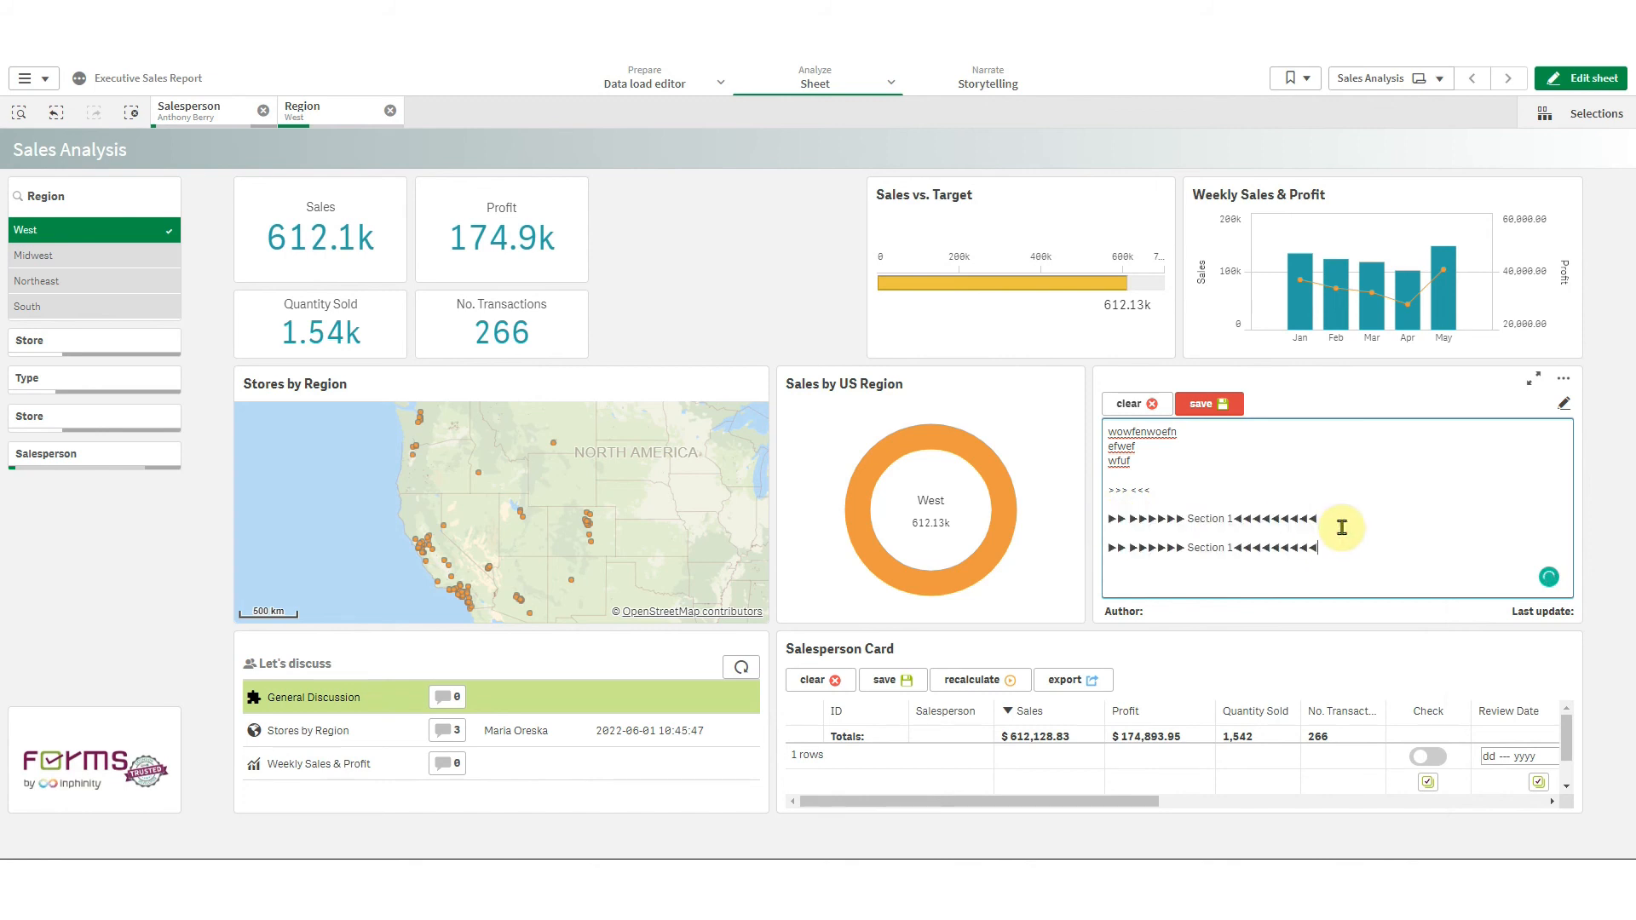
# Change the copied heading's text to "SECTION 2"
pyautogui.doubleClick(1210, 549)
pyautogui.write('SECTION')
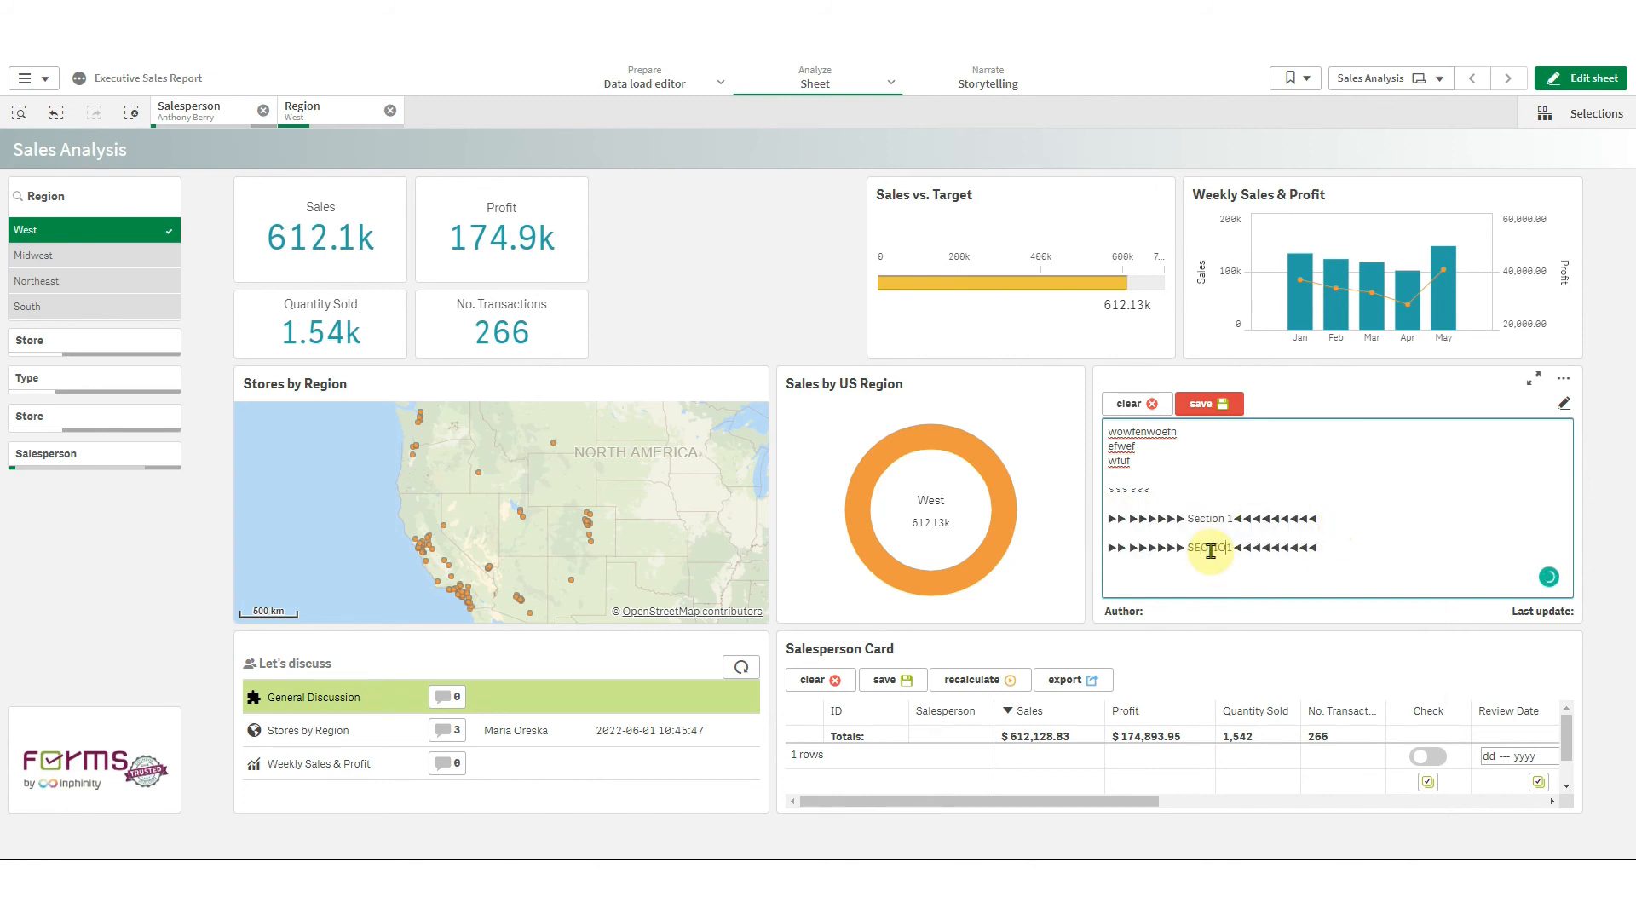
pyautogui.press('Delete')
pyautogui.write('2')
# Add "lorem ipsum" under the Section 1 heading and save the West comment
pyautogui.click(1385, 517)
pyautogui.press('Return')
pyautogui.write('lorem ipsum')
pyautogui.click(1240, 405)
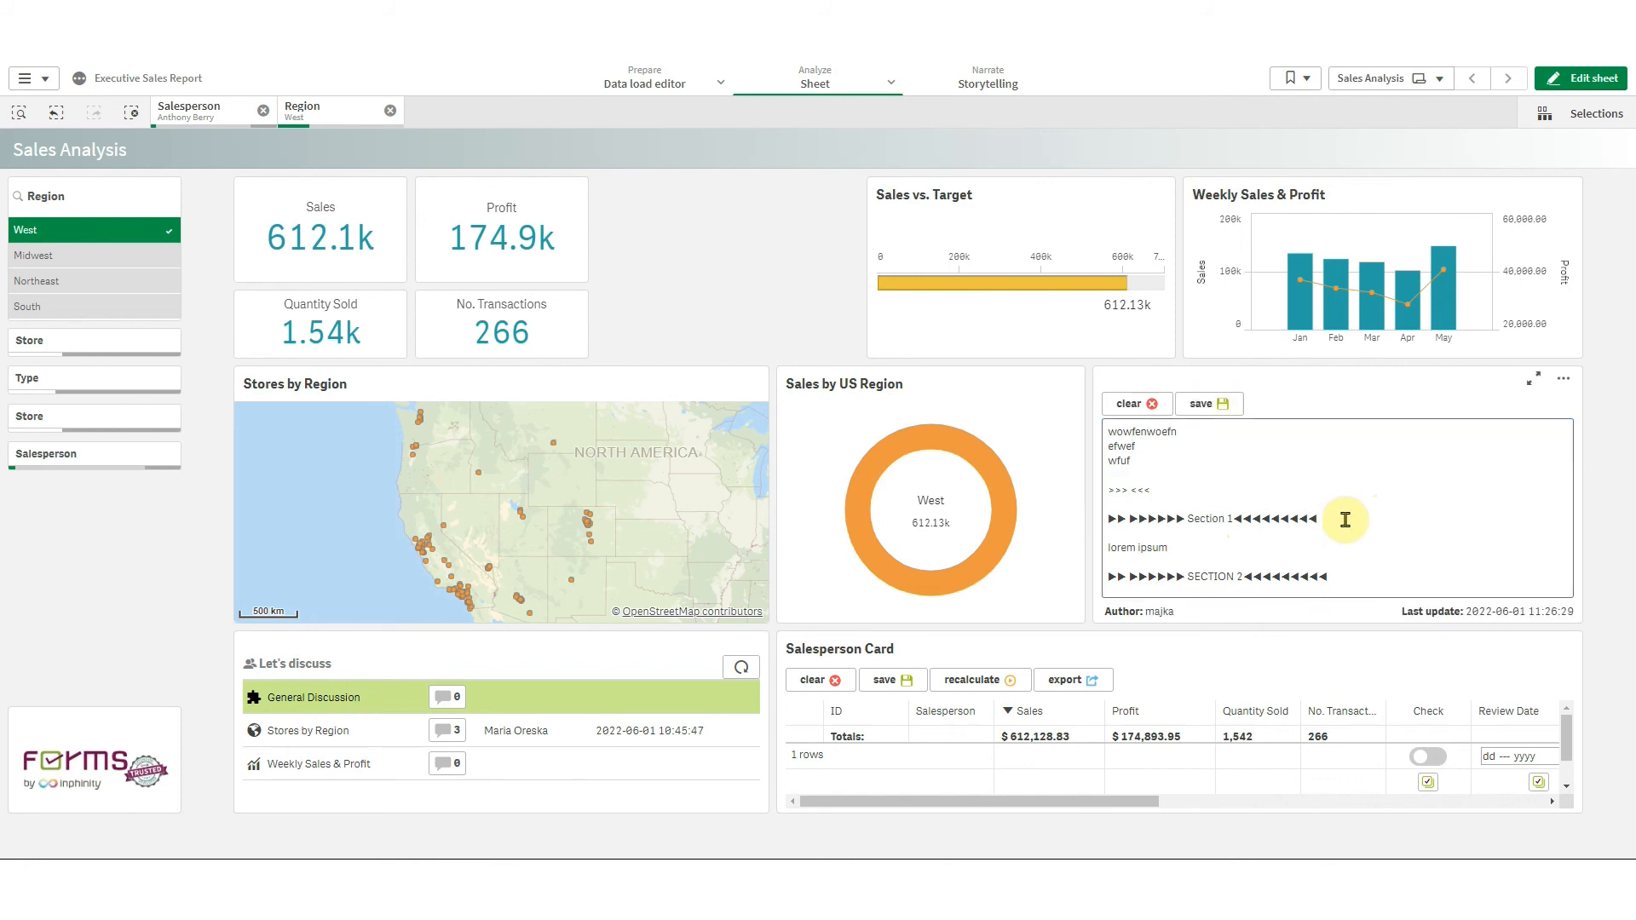
# Clear the West selection and view the Forms Specific object for the South region without keeping that selection
pyautogui.click(389, 111)
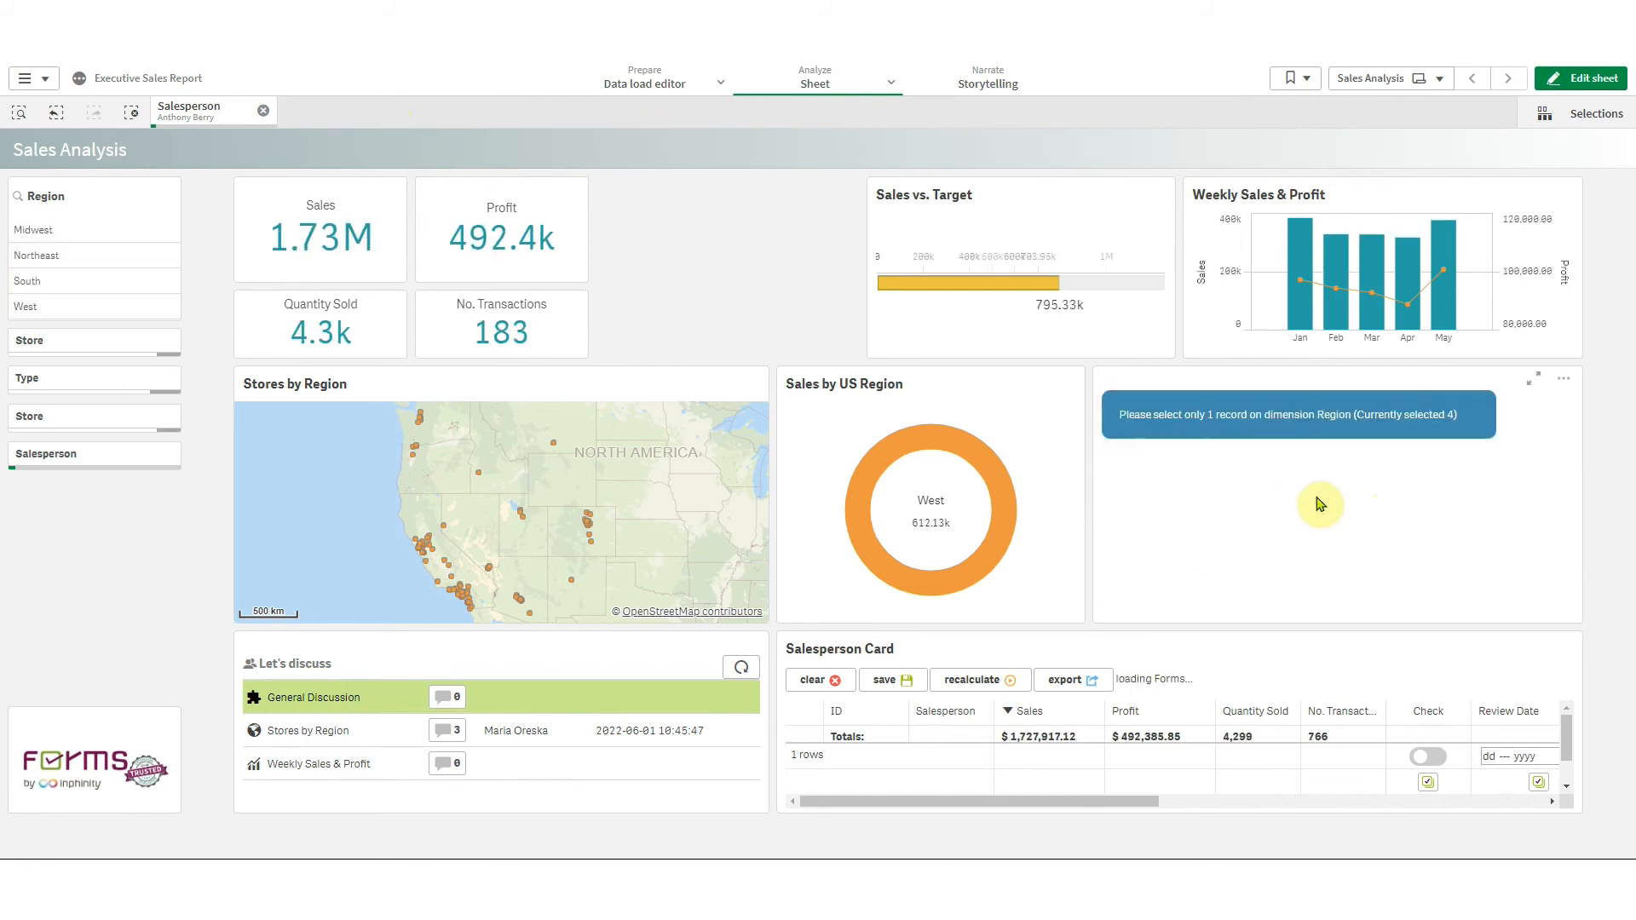
pyautogui.click(952, 580)
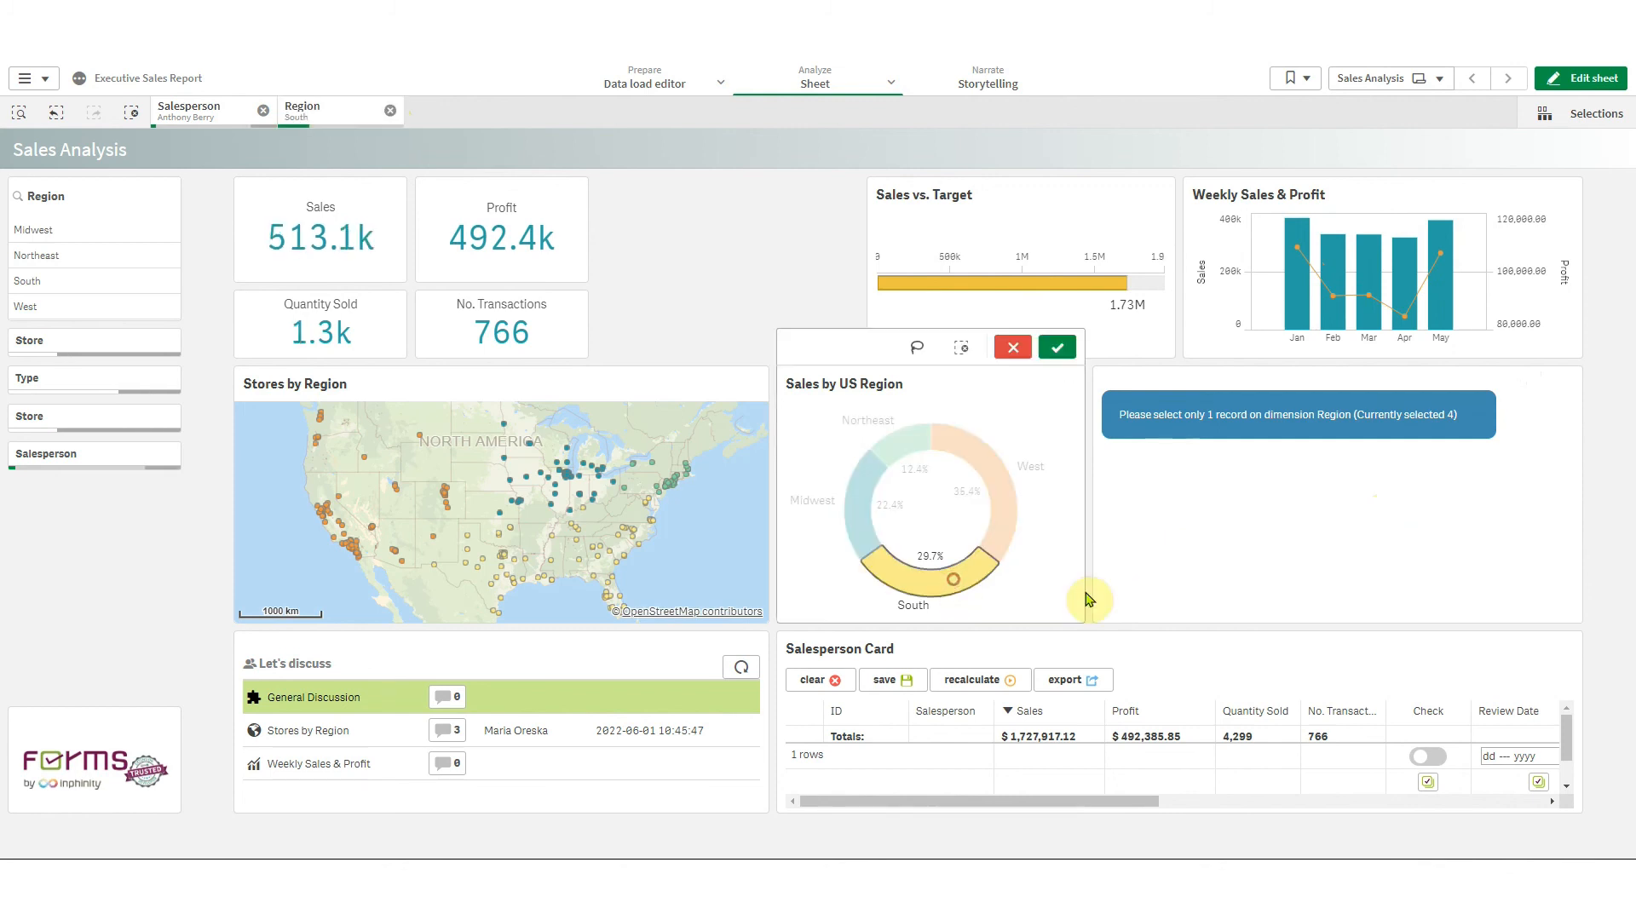
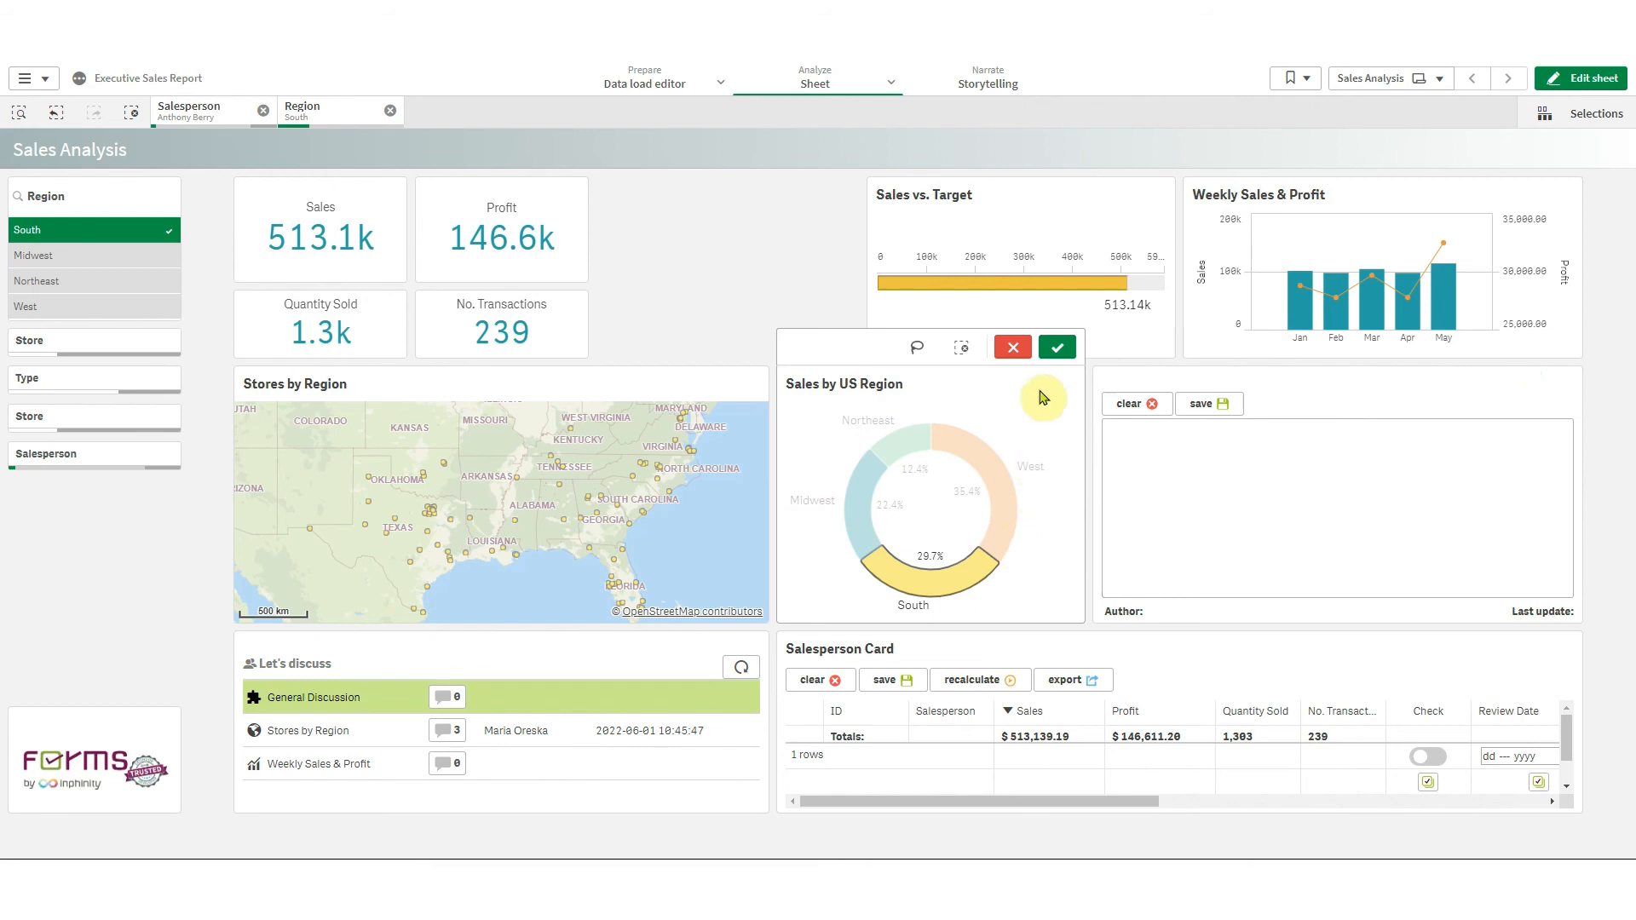
pyautogui.click(1013, 347)
# In sheet editing, extend Sales vs. Target to the KPI tiles and shorten its other side, then widen Weekly Sales & Profit to meet it
pyautogui.click(1576, 78)
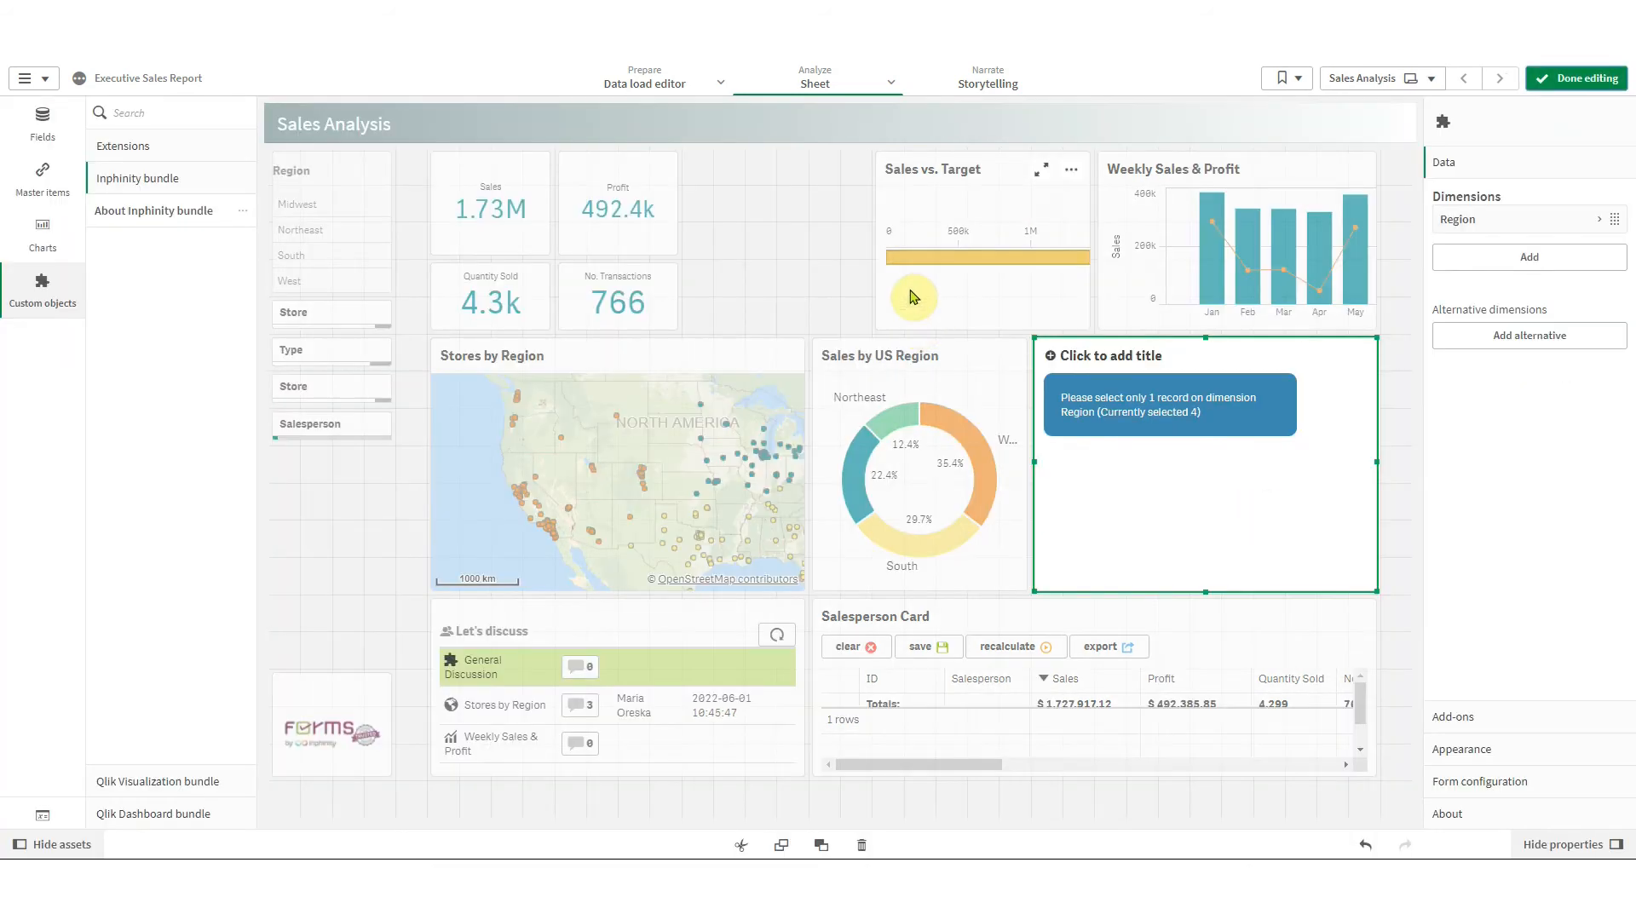
pyautogui.click(912, 296)
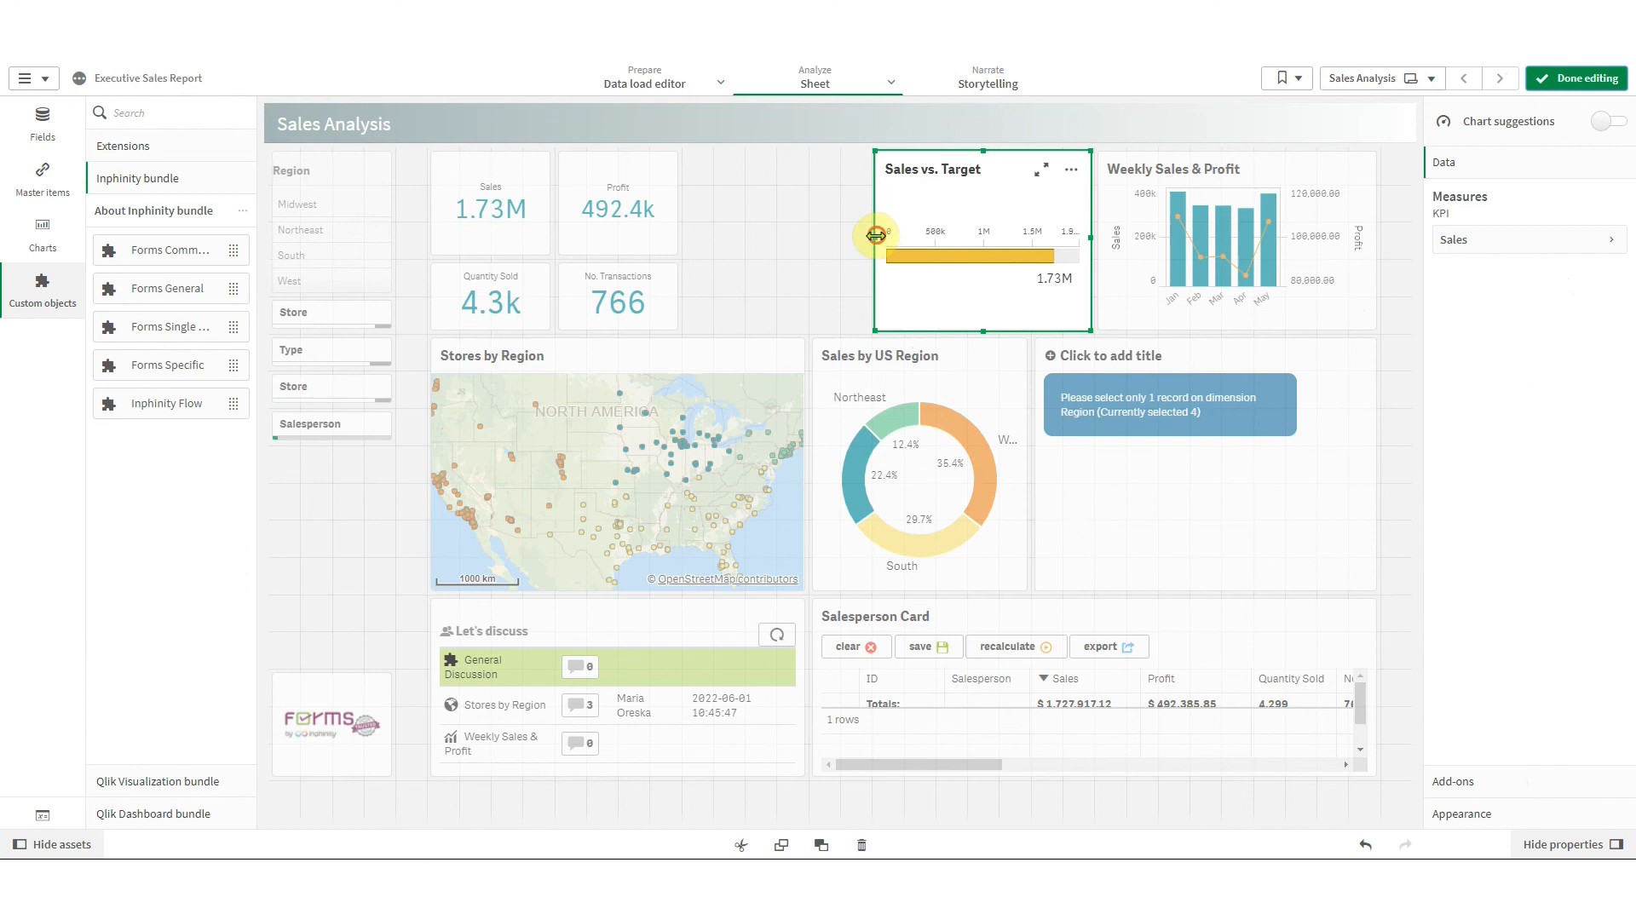
pyautogui.moveTo(876, 219); pyautogui.dragTo(685, 224)
pyautogui.moveTo(1093, 244); pyautogui.dragTo(964, 247)
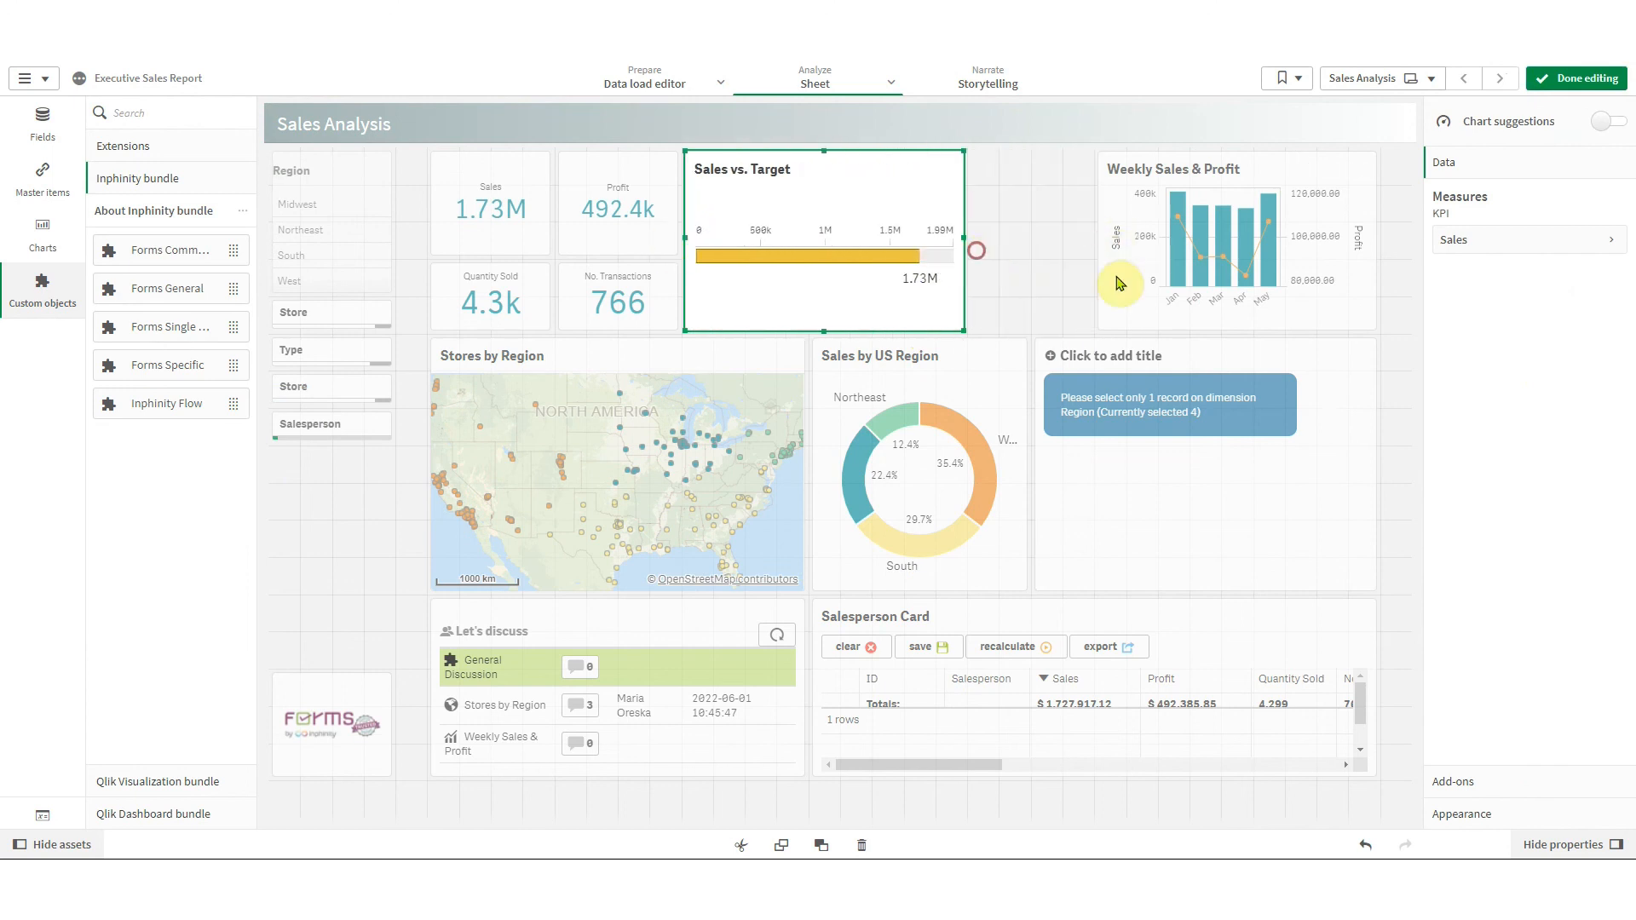
pyautogui.click(1118, 278)
pyautogui.moveTo(1097, 240); pyautogui.dragTo(973, 243)
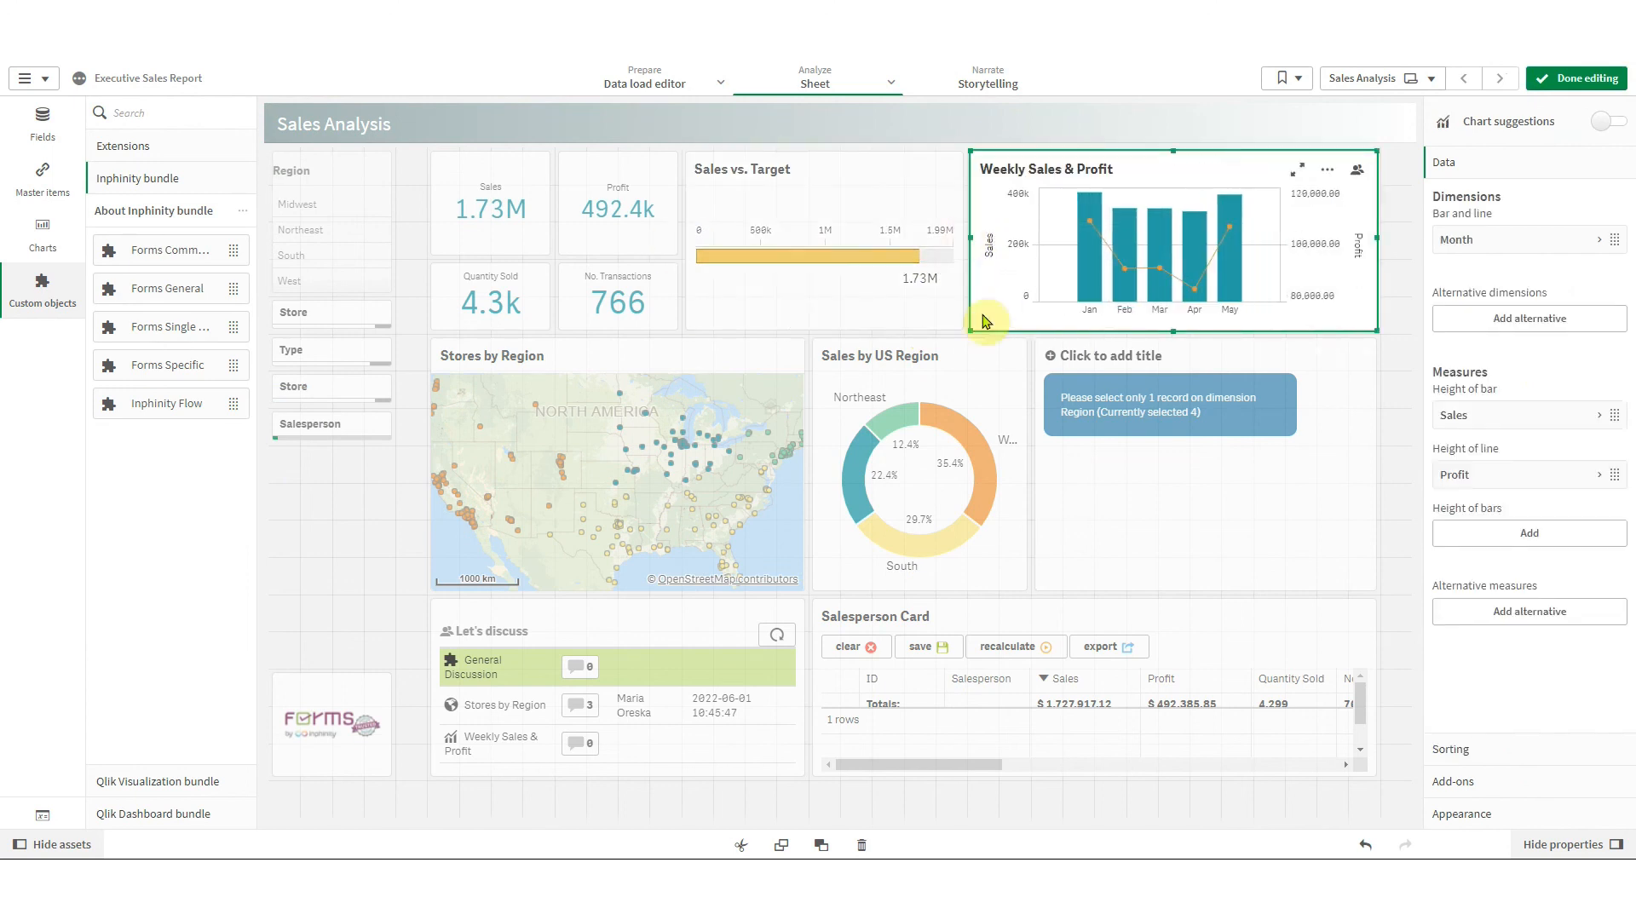
# Shorten Sales by US Region and the Forms Specific object equally and extend the Salesperson Card upward to meet them
pyautogui.click(1001, 545)
pyautogui.moveTo(920, 592); pyautogui.dragTo(918, 517)
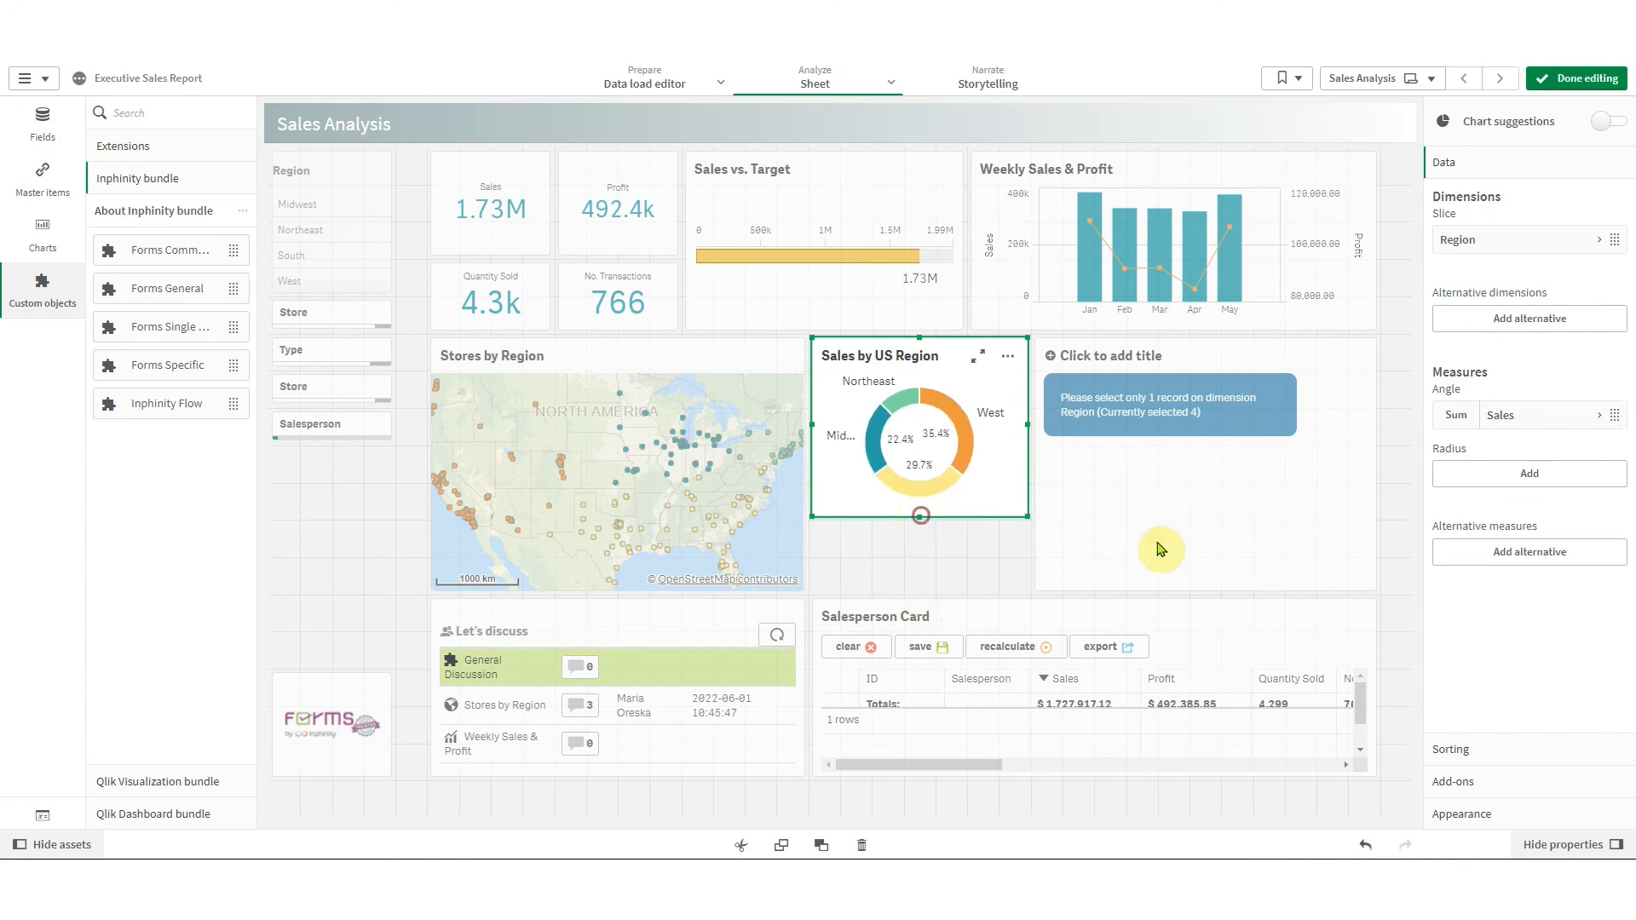
pyautogui.click(1159, 545)
pyautogui.moveTo(1205, 590); pyautogui.dragTo(1200, 516)
pyautogui.click(1102, 605)
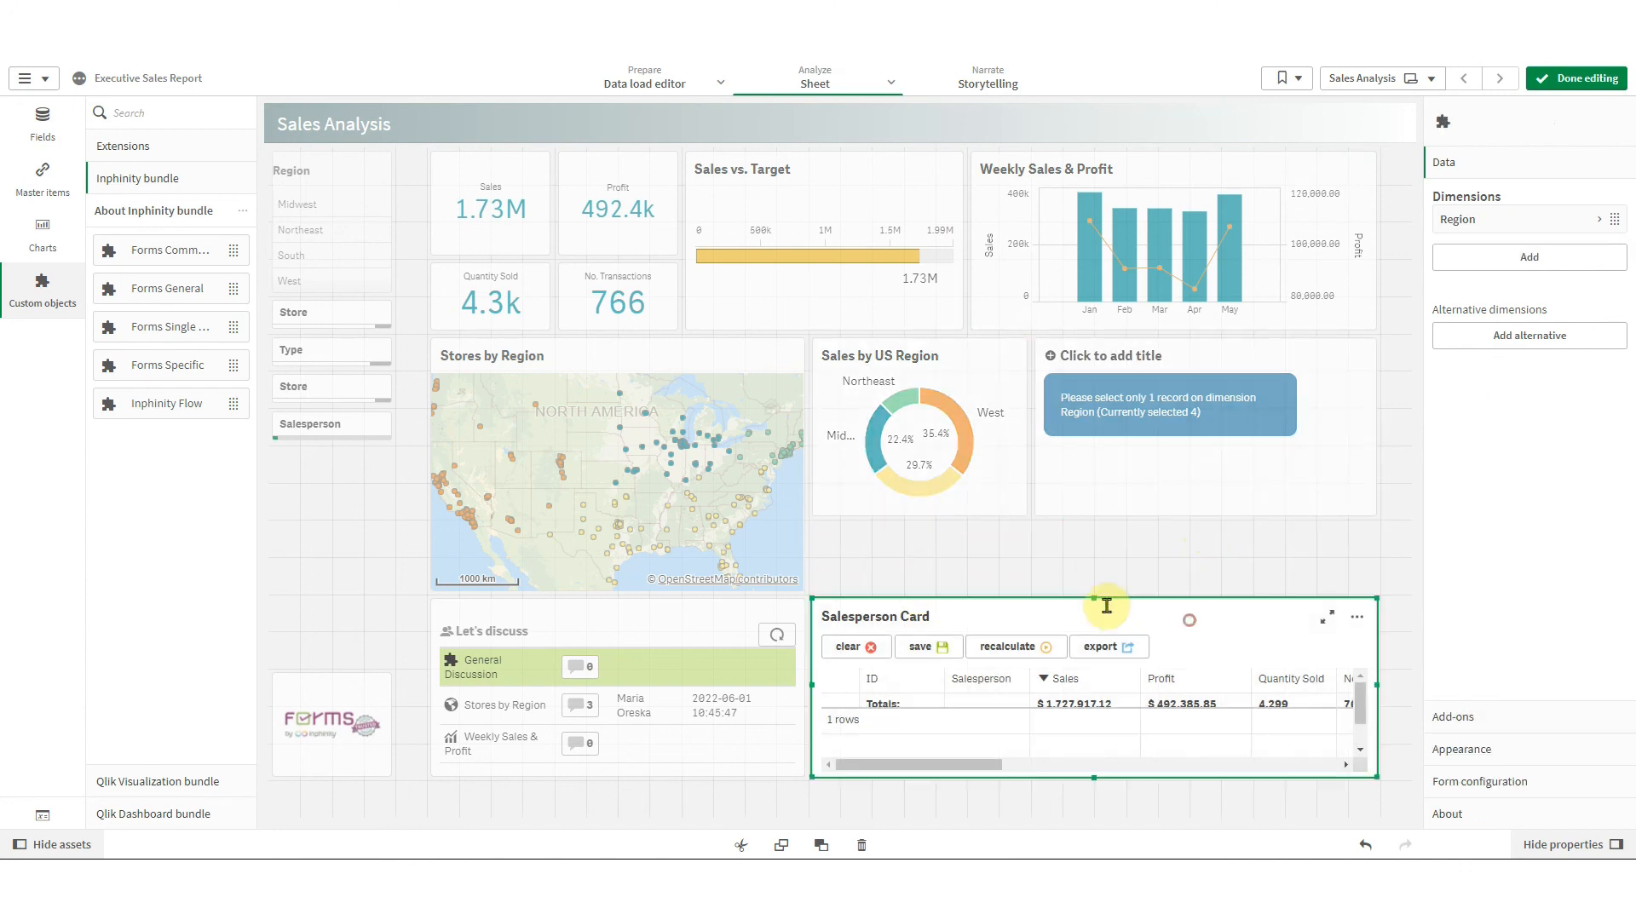
pyautogui.moveTo(1102, 598); pyautogui.dragTo(1104, 498)
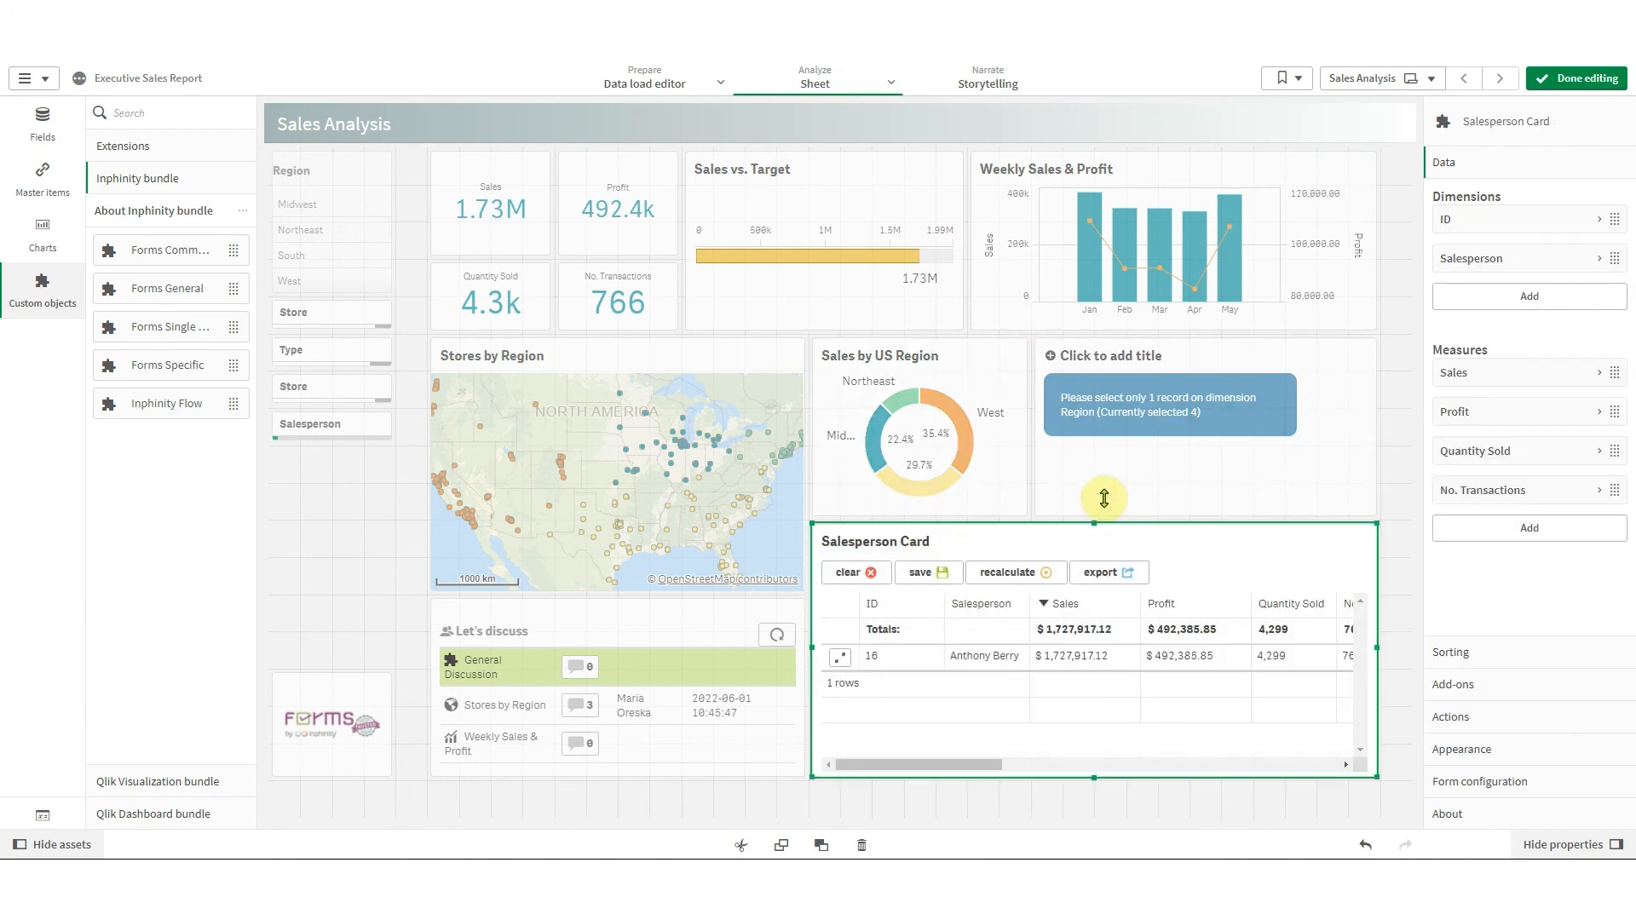
# Finish editing to clear the Salesperson selection, and reopen the sheet for editing at the Salesperson Card's form configuration
pyautogui.click(1601, 79)
pyautogui.click(263, 110)
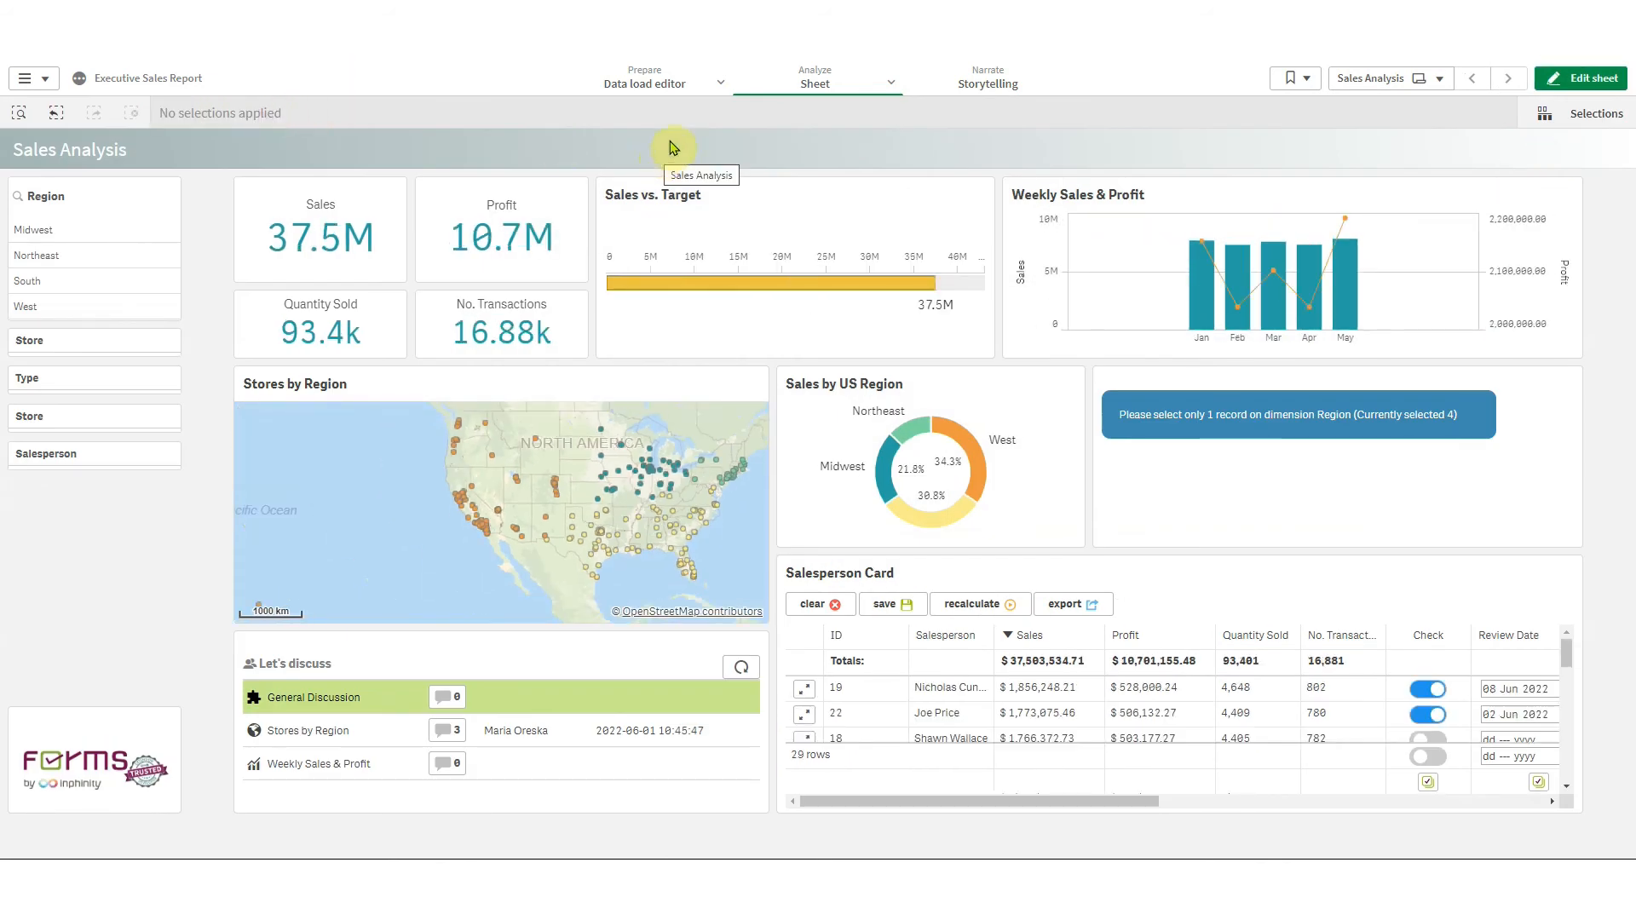
pyautogui.click(1579, 80)
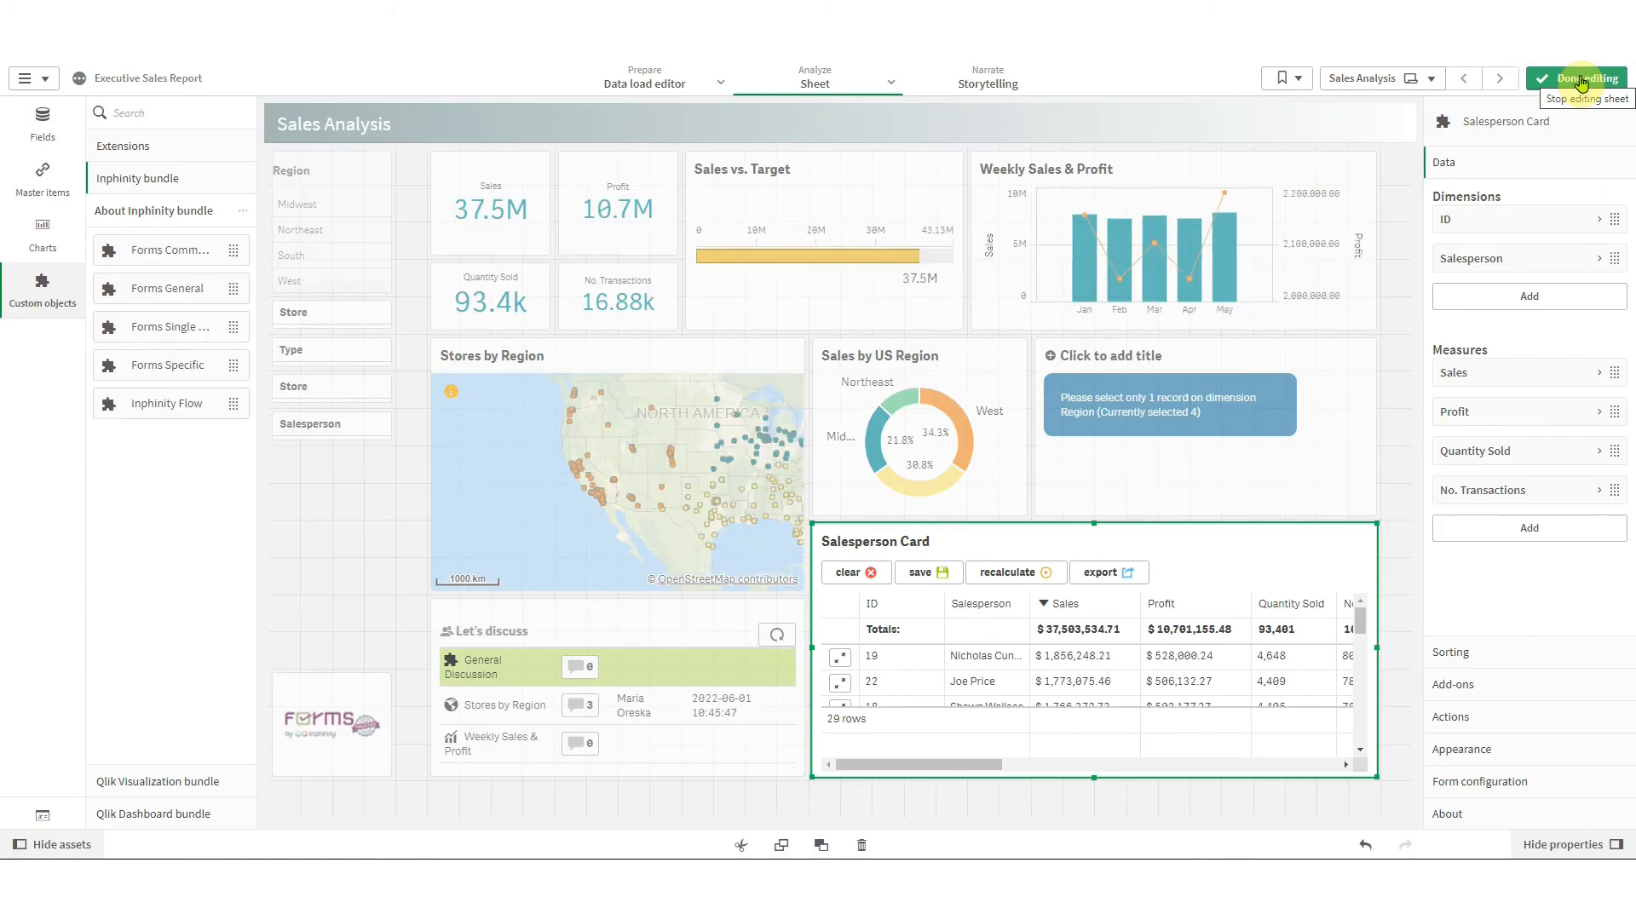
pyautogui.click(1504, 781)
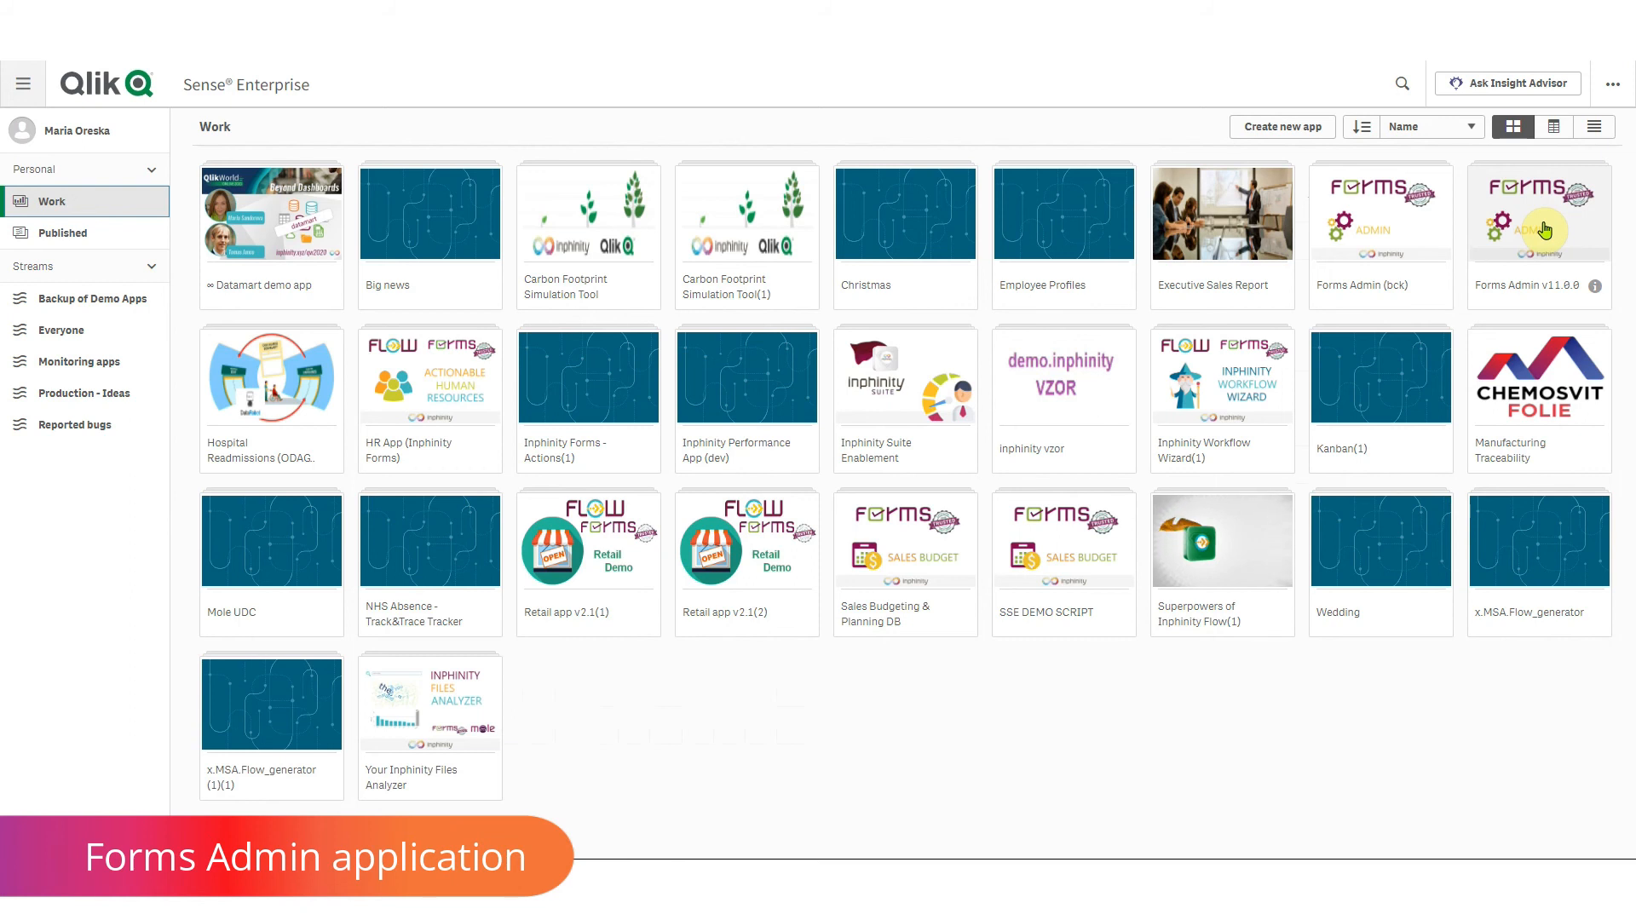
# Open the Forms Admin v11.0.0 app, go from its overview to the Forms Configuration sheet, and add a new form instance
pyautogui.click(1544, 230)
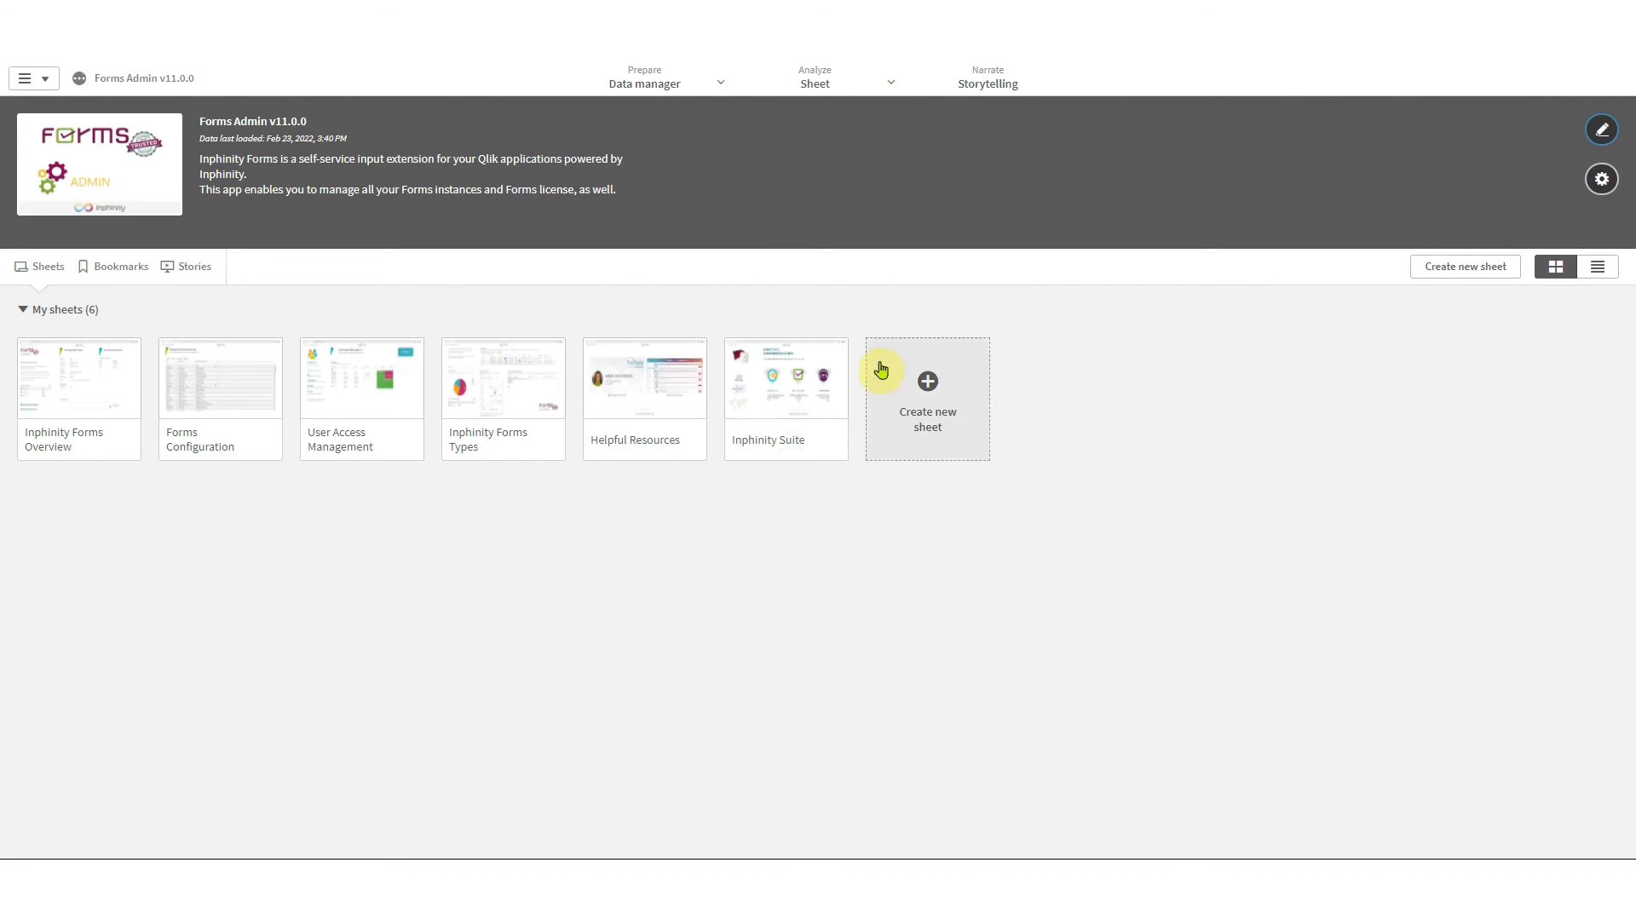
pyautogui.click(102, 391)
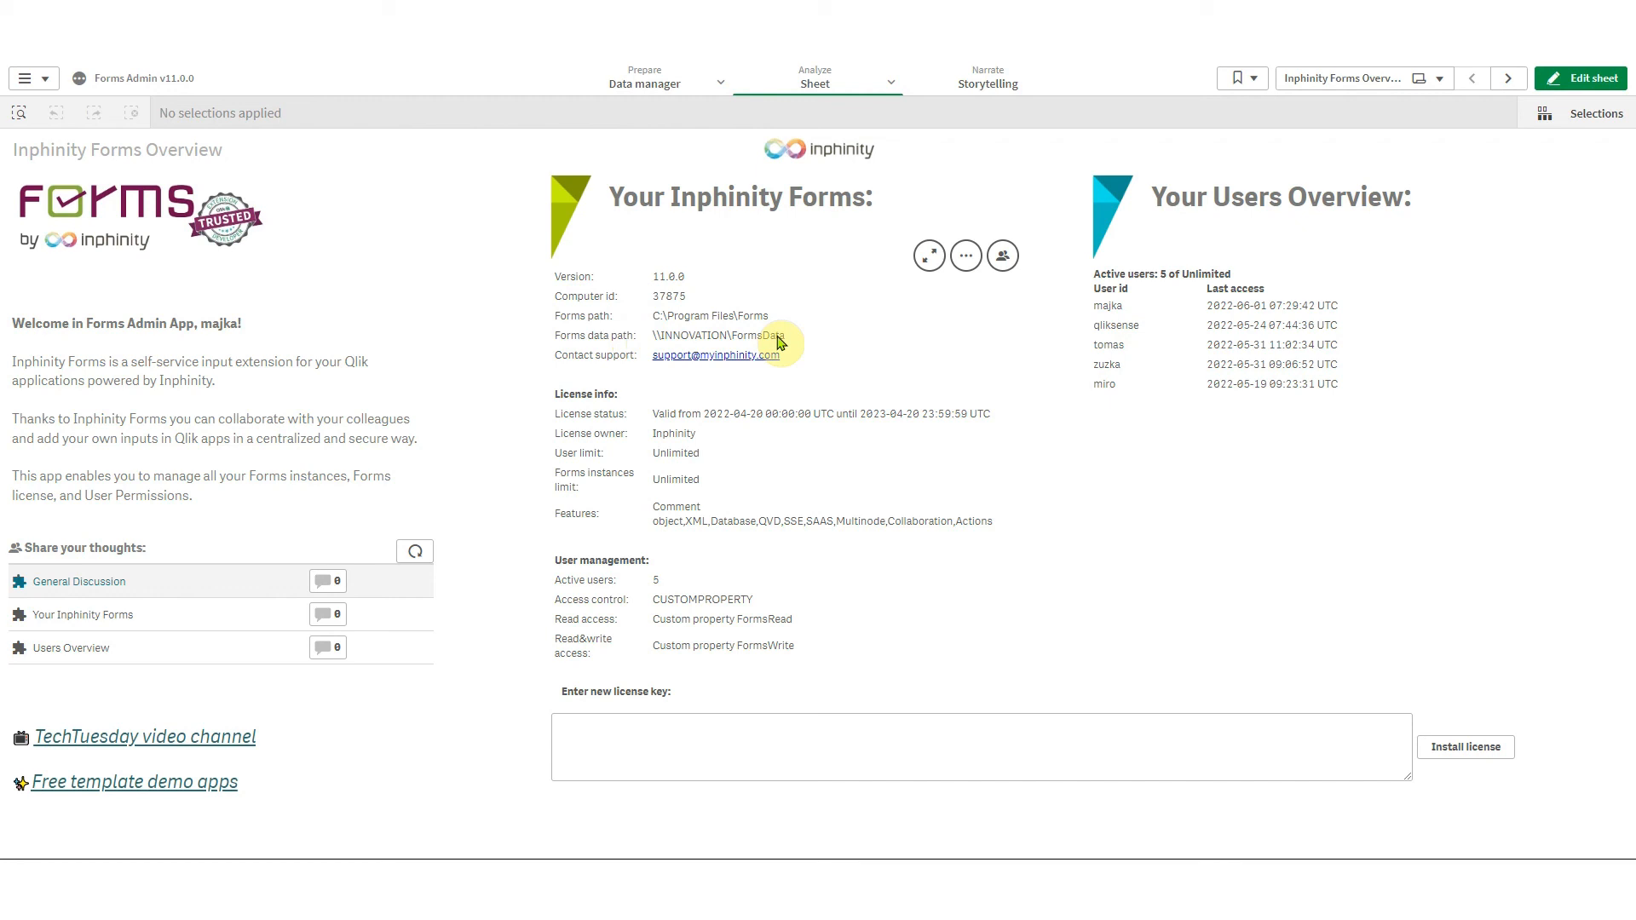
pyautogui.click(1509, 82)
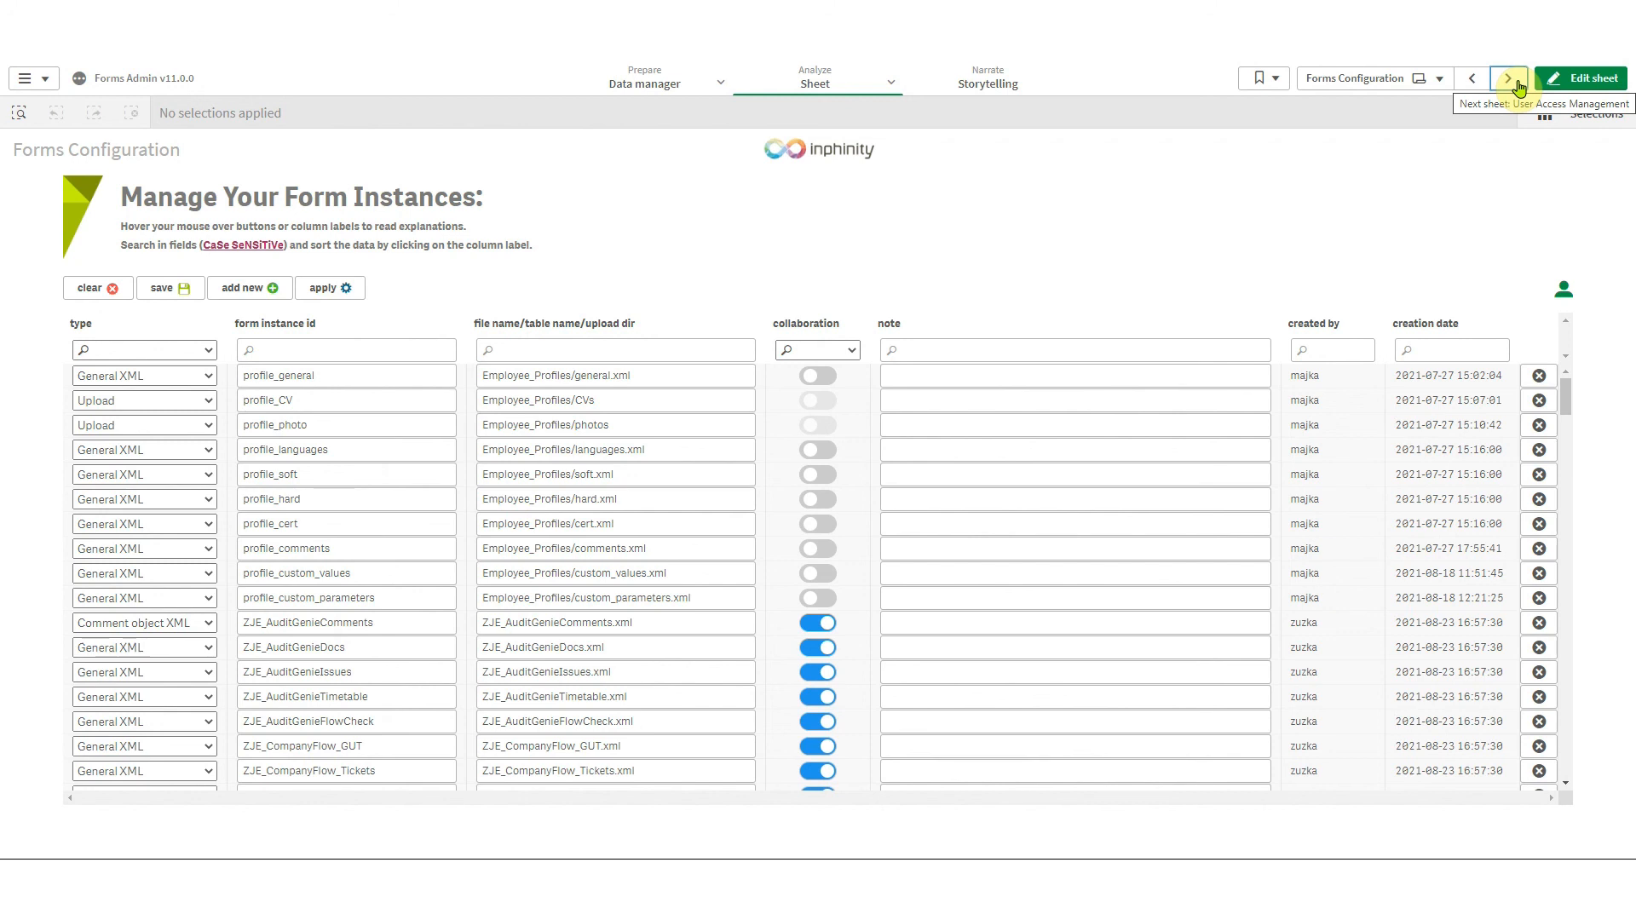
pyautogui.click(259, 294)
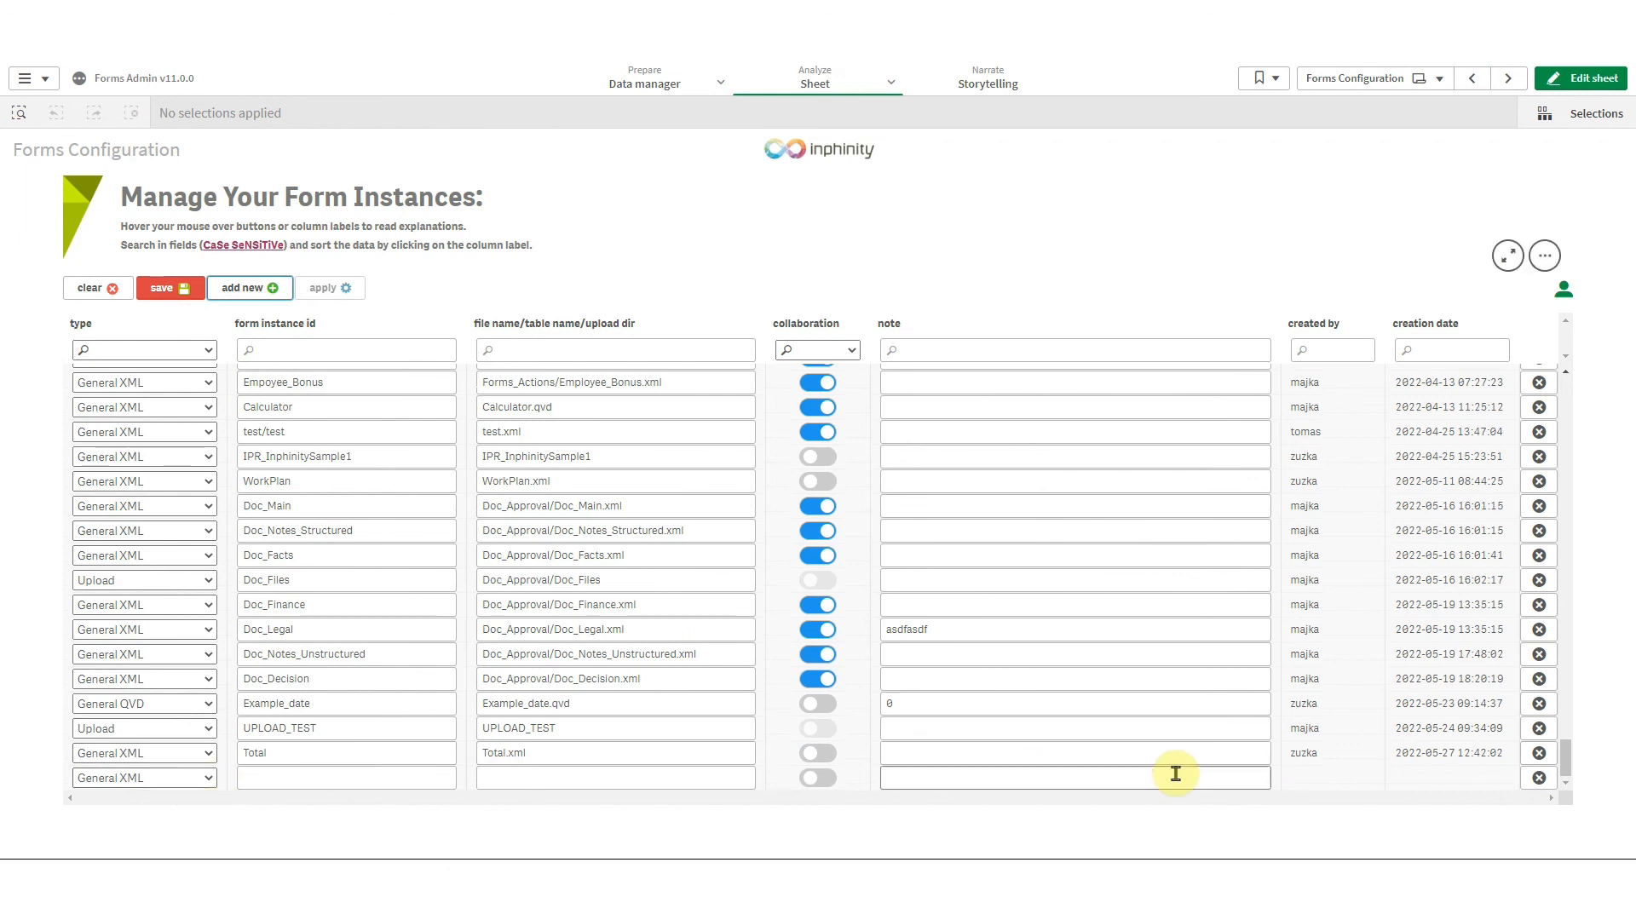
# Set the new form instance's type to General SQL and choose Snowflake Data Warehouse as the database type in its database connection wizard
pyautogui.click(142, 778)
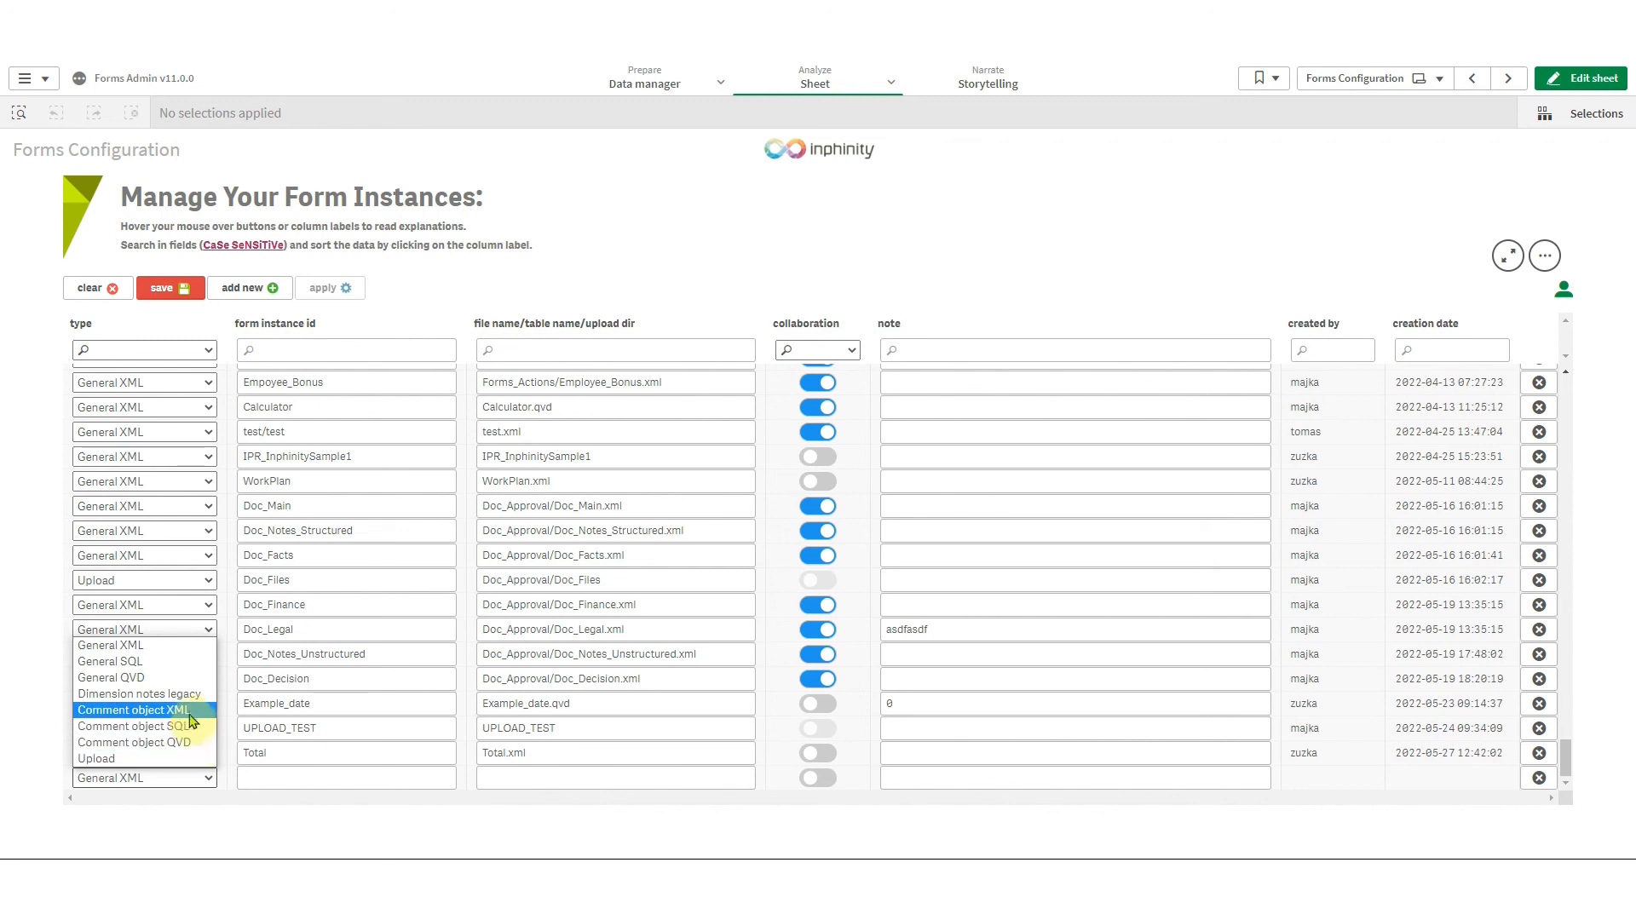
pyautogui.click(167, 663)
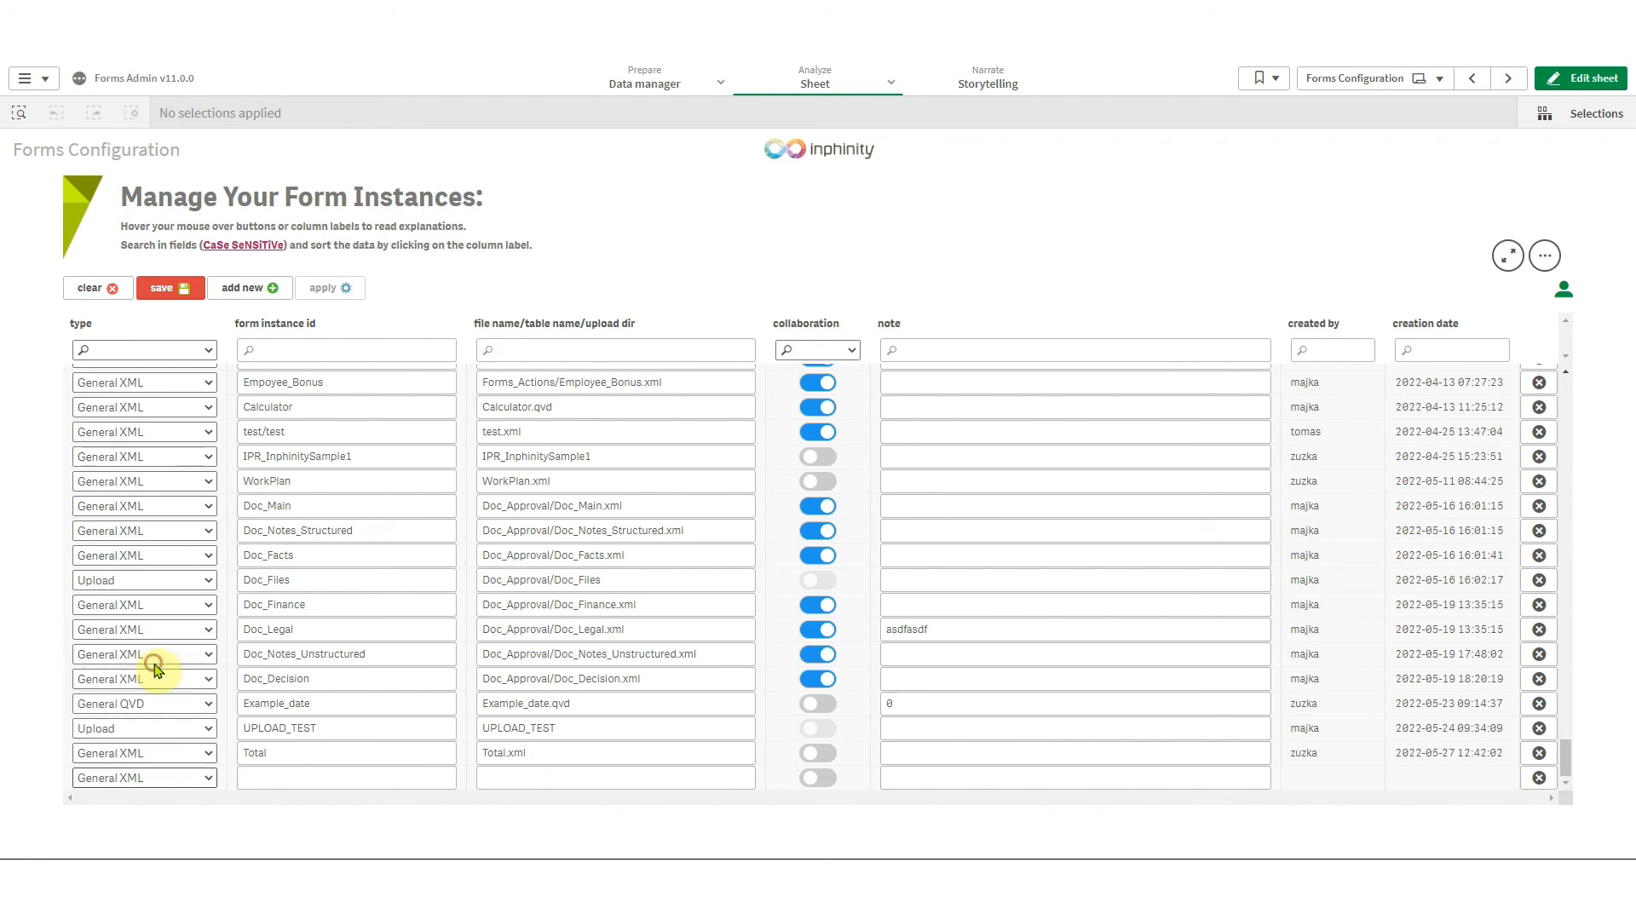
pyautogui.click(731, 785)
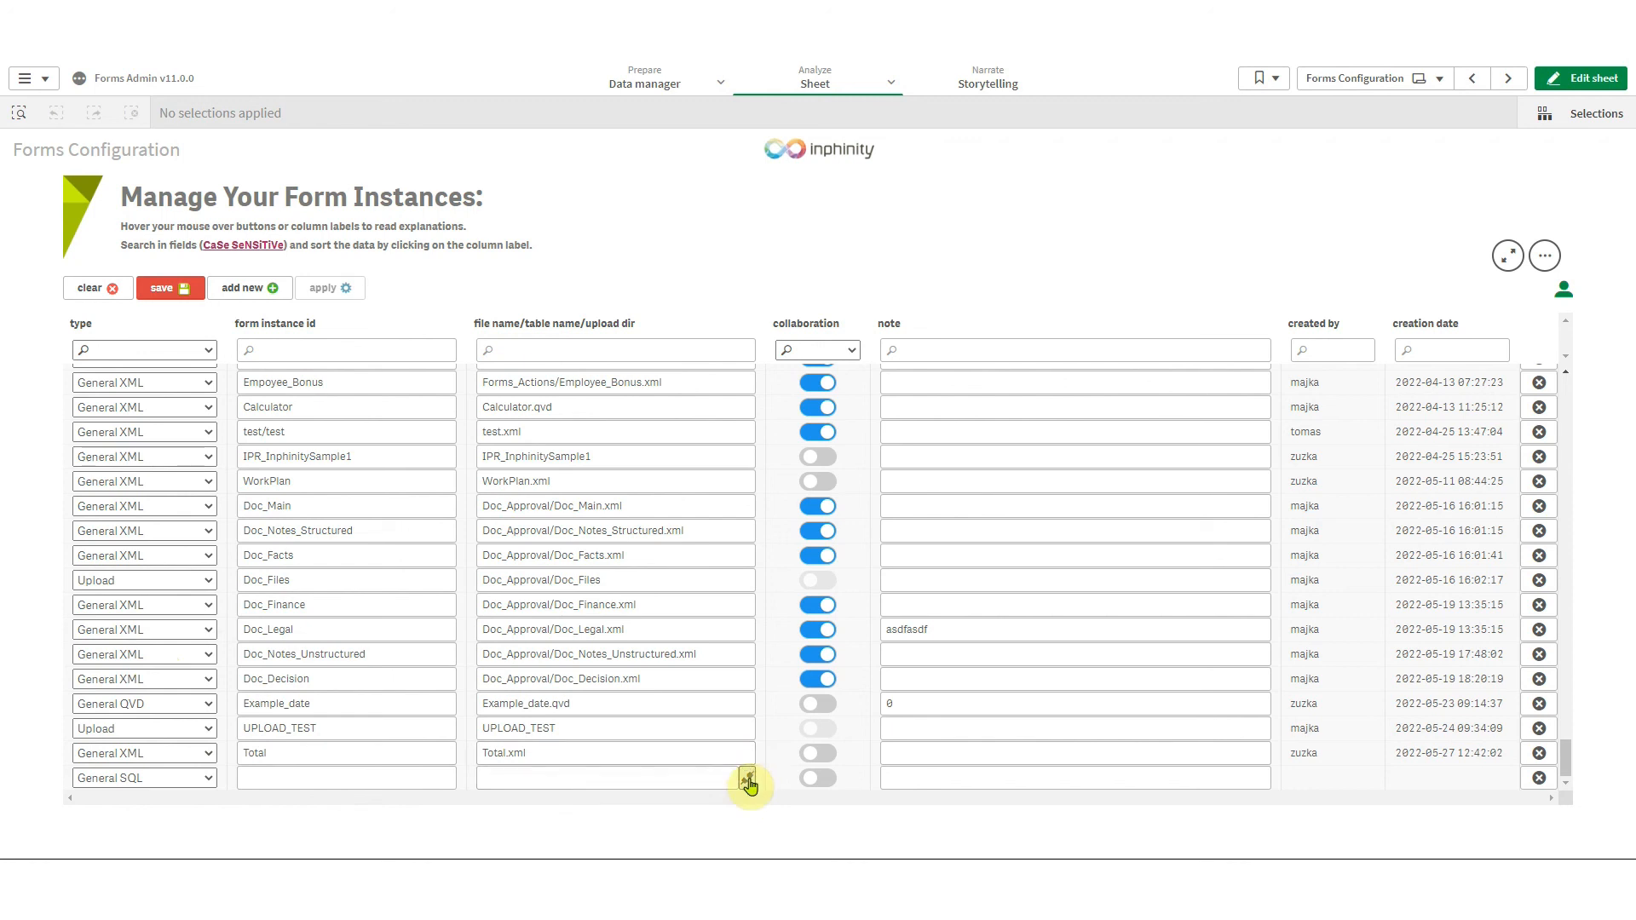
pyautogui.click(749, 777)
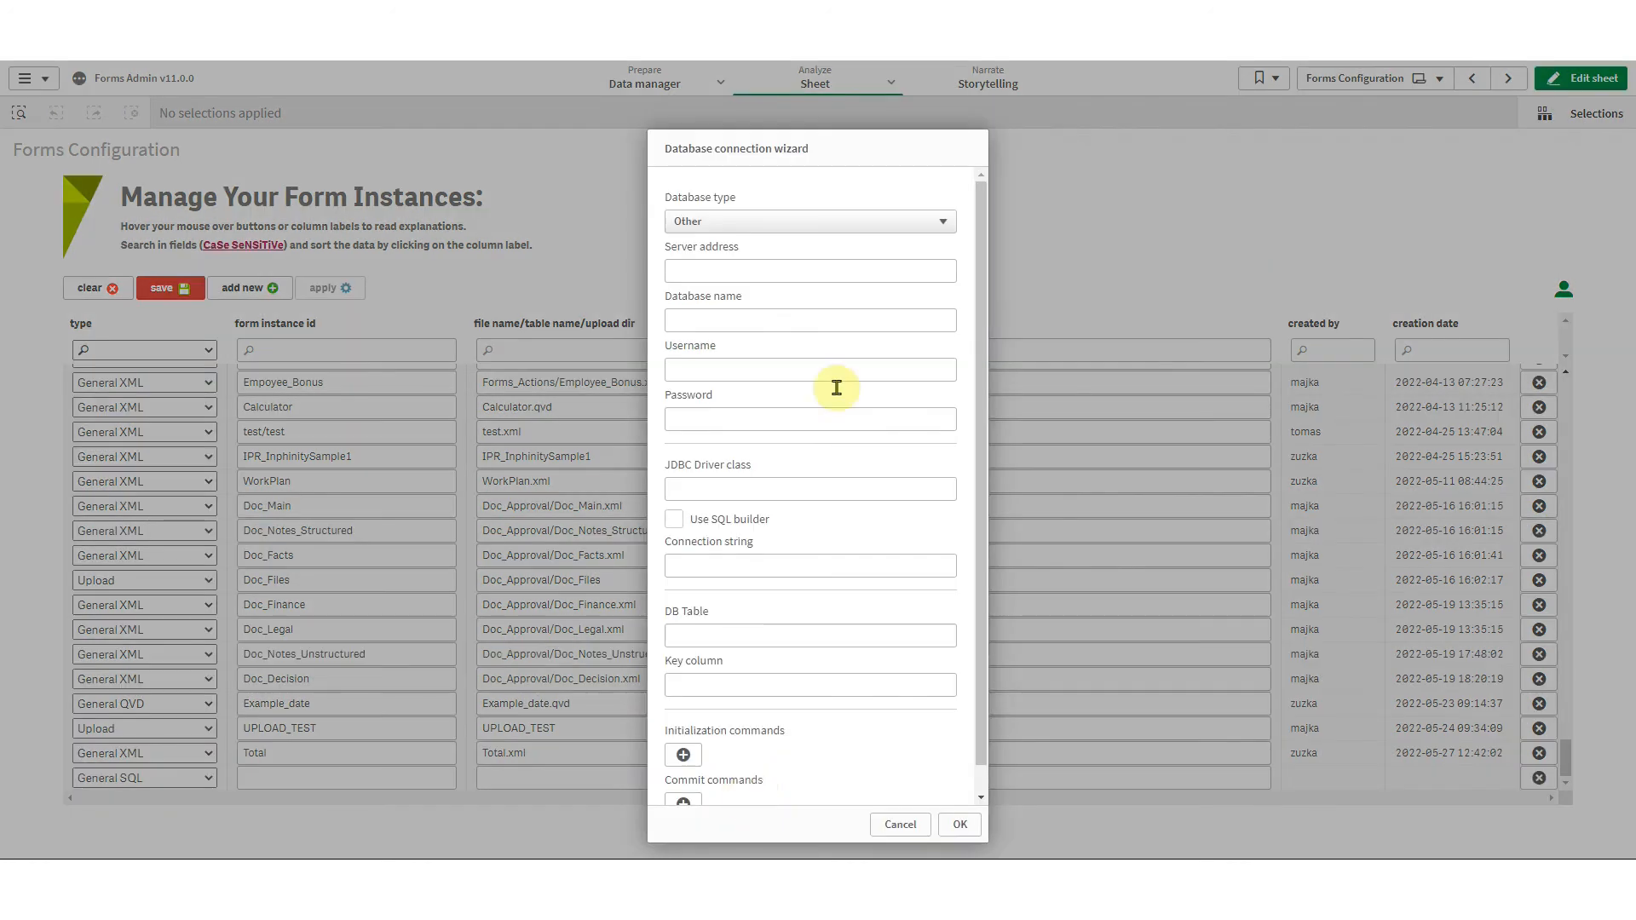
pyautogui.click(838, 224)
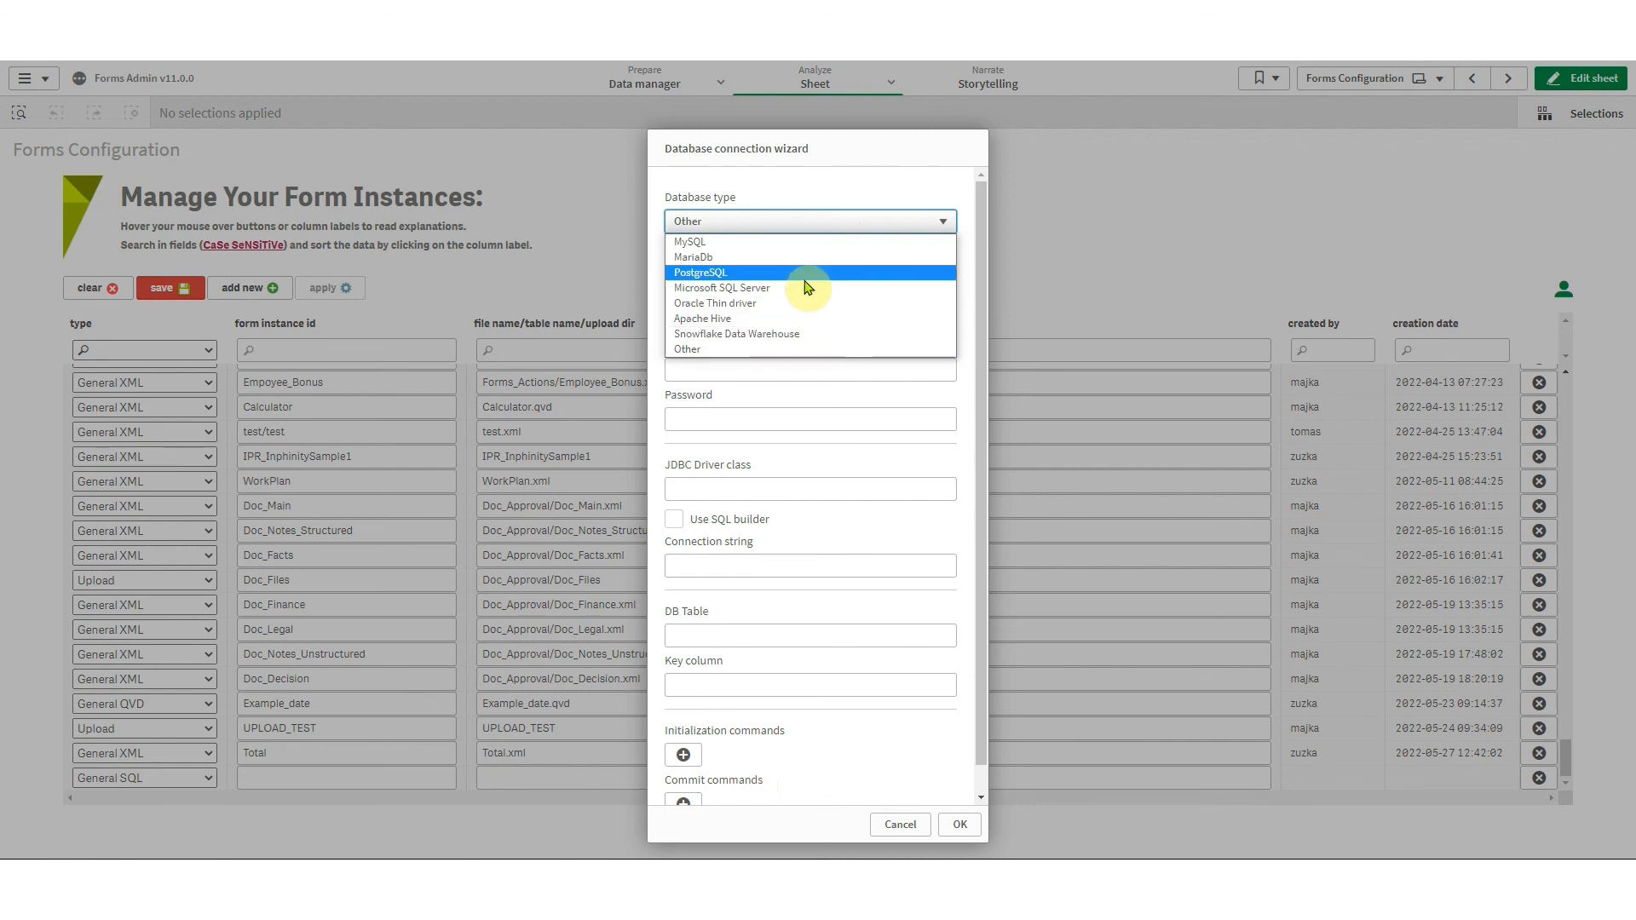
pyautogui.click(800, 333)
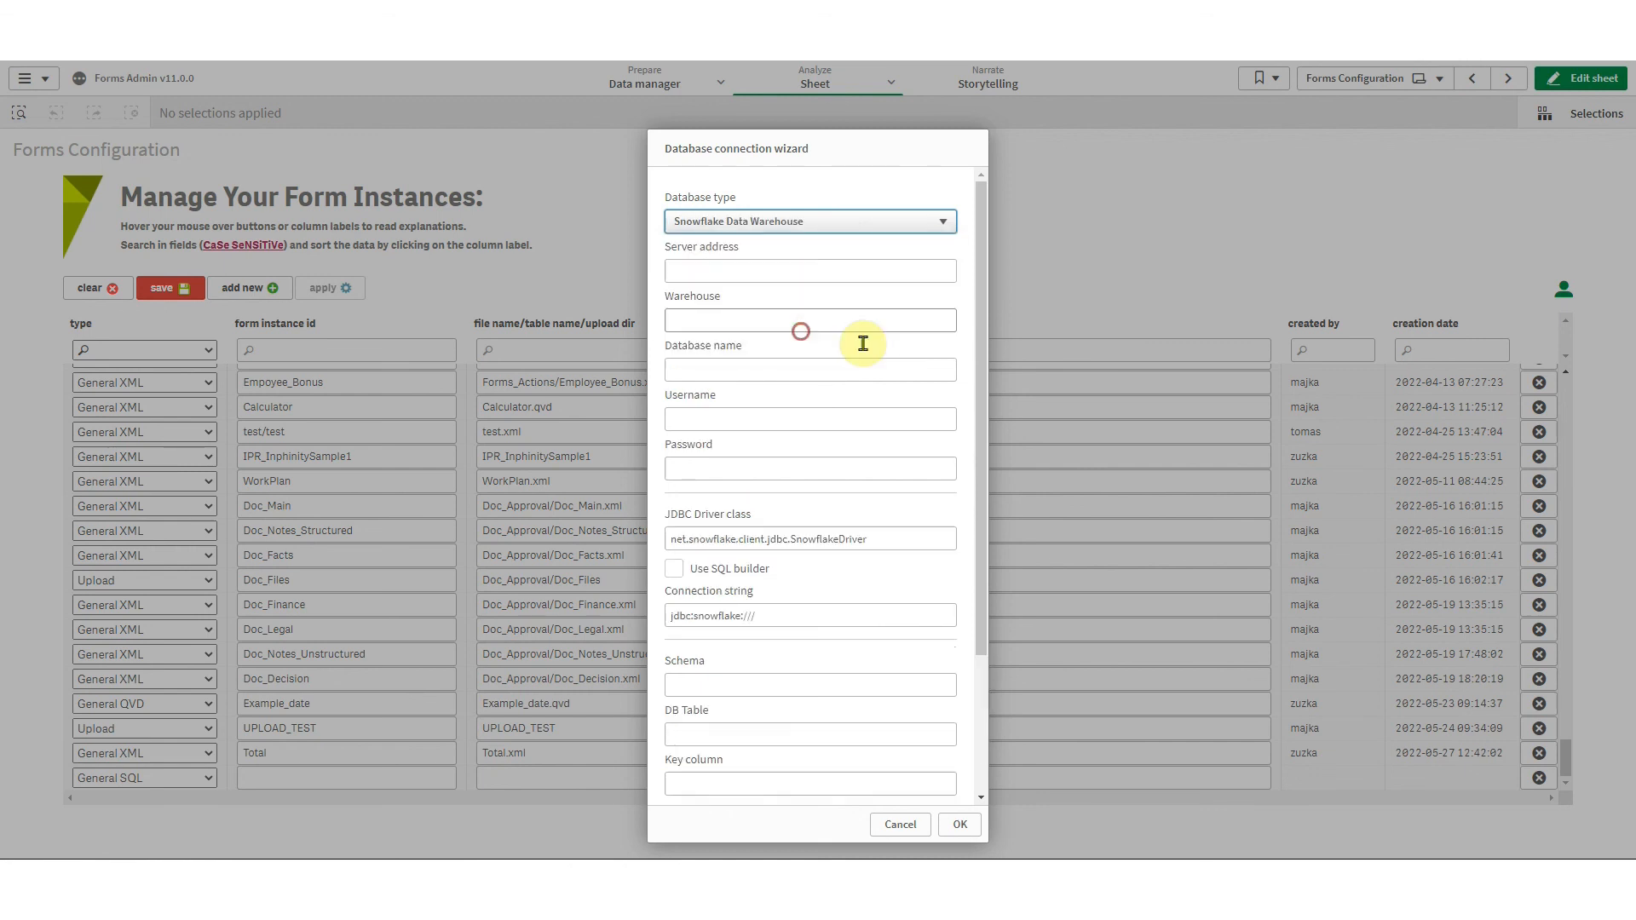
pyautogui.moveTo(980, 290)
pyautogui.mouseDown()
pyautogui.moveTo(961, 522)
pyautogui.moveTo(976, 278)
pyautogui.mouseUp()
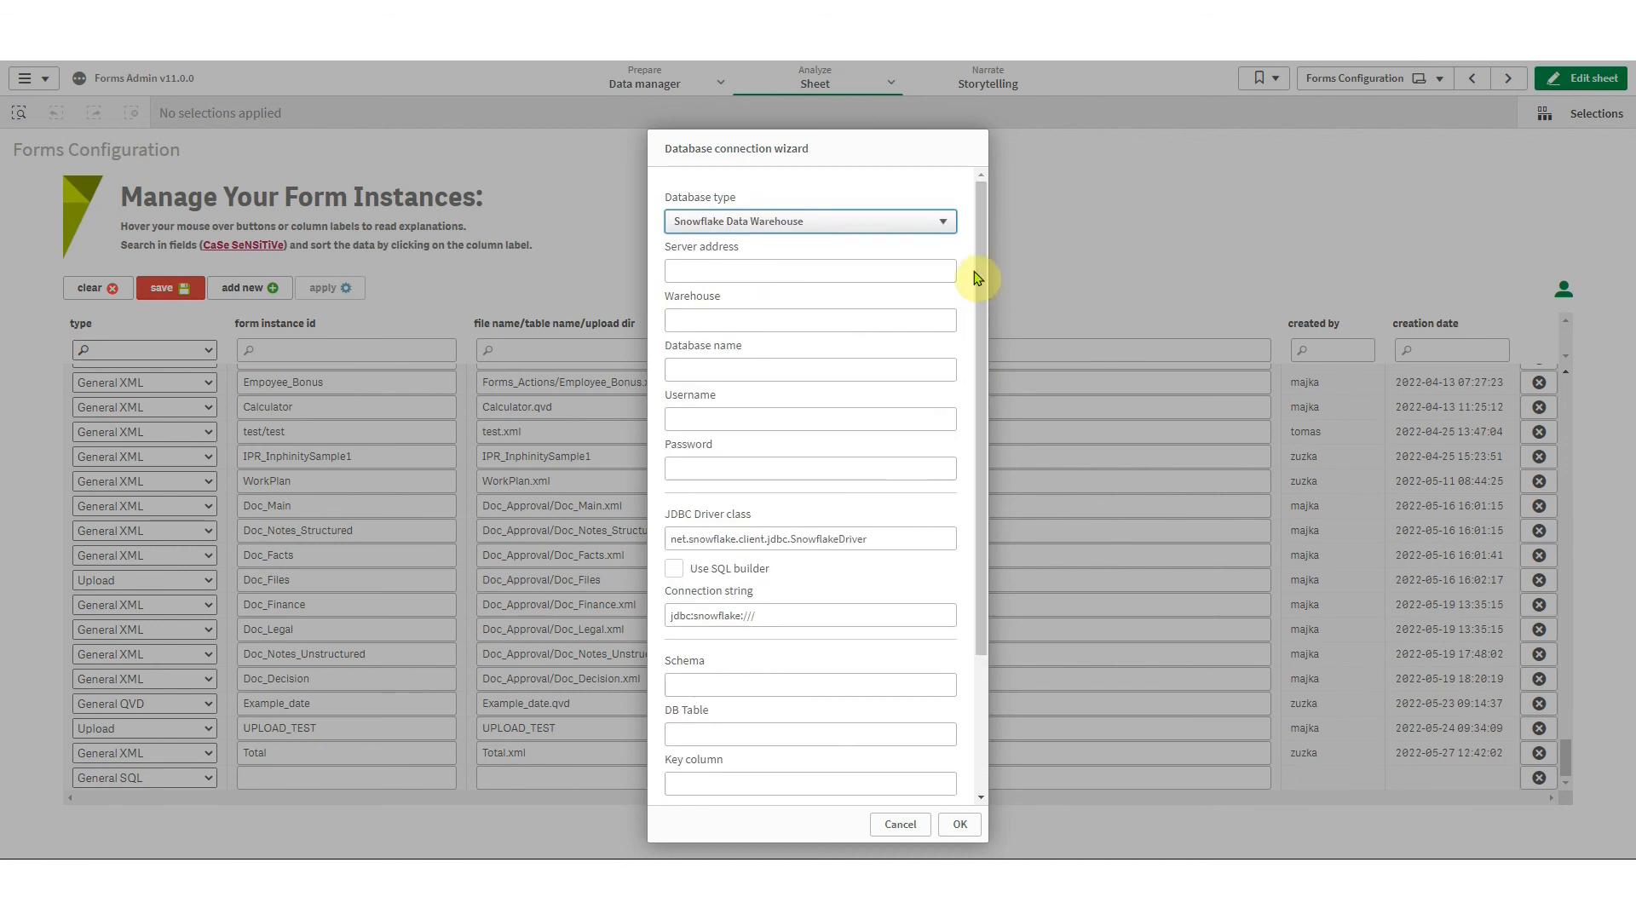
# Set the database type back to Other, close the database connection wizard, and return the new instance's type to General XML
pyautogui.click(943, 222)
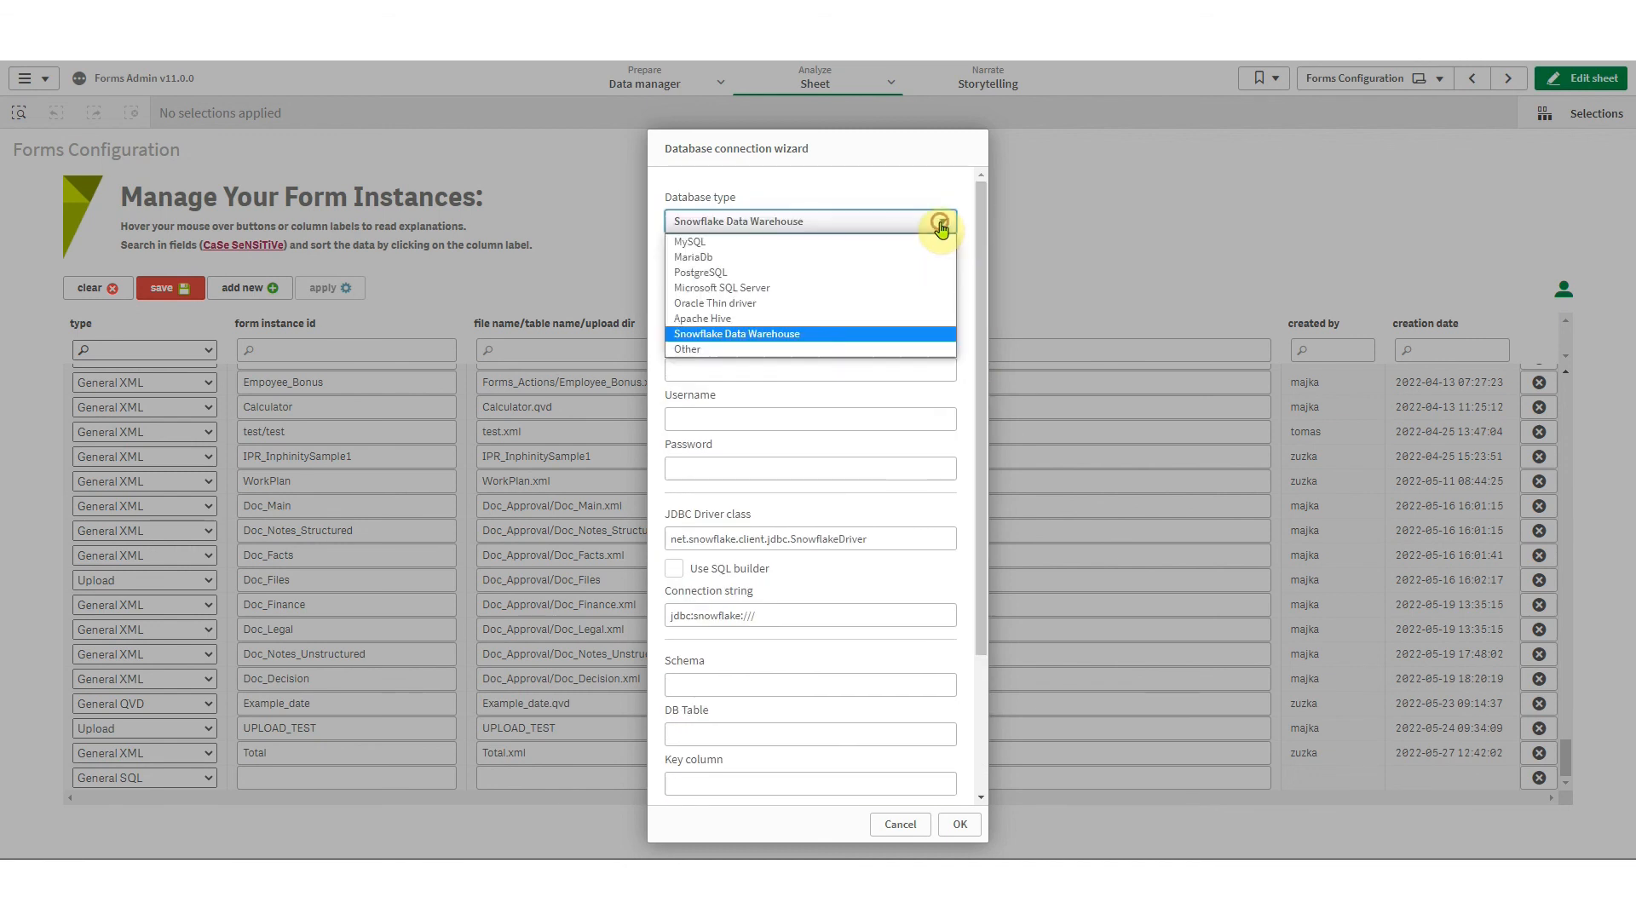
pyautogui.click(718, 356)
pyautogui.click(776, 271)
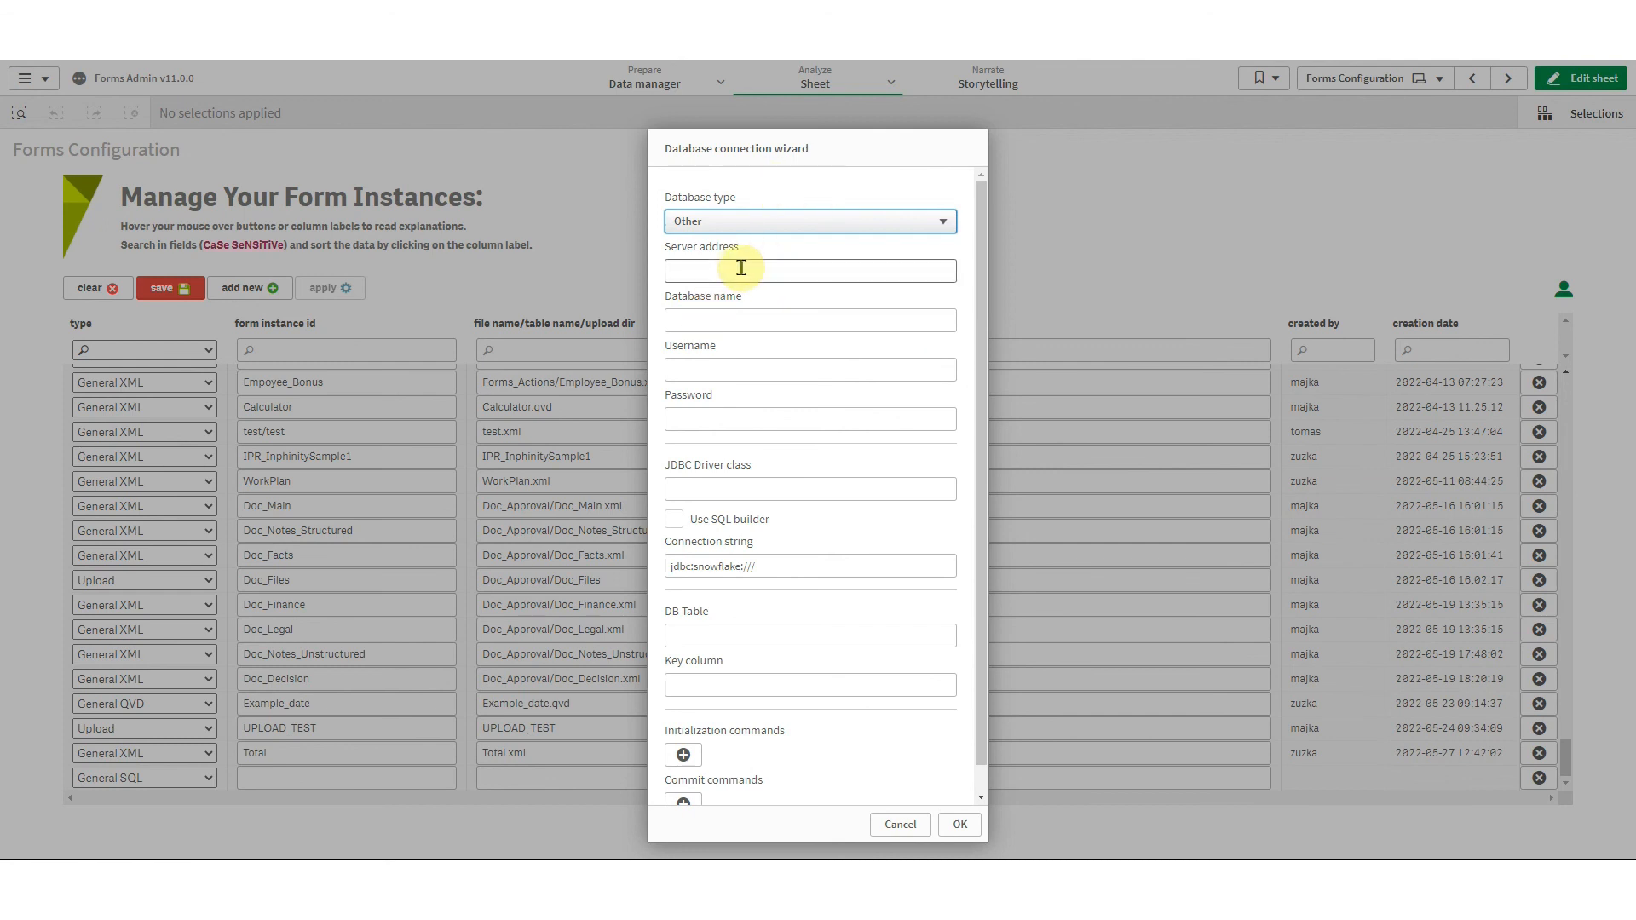
pyautogui.click(959, 827)
pyautogui.click(204, 778)
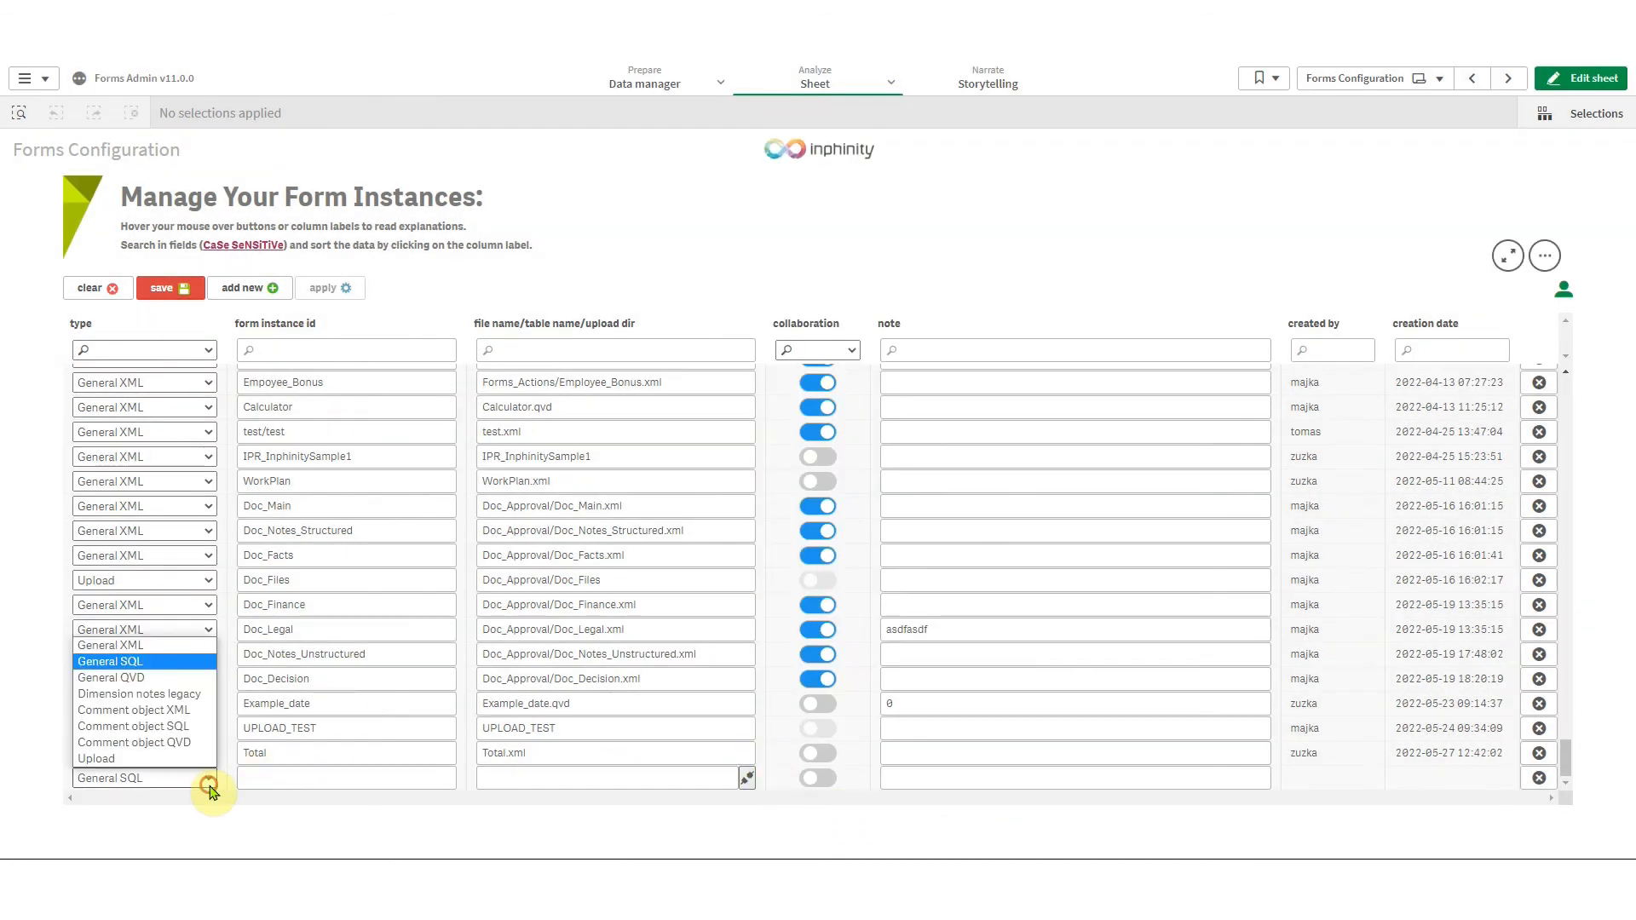
pyautogui.click(157, 648)
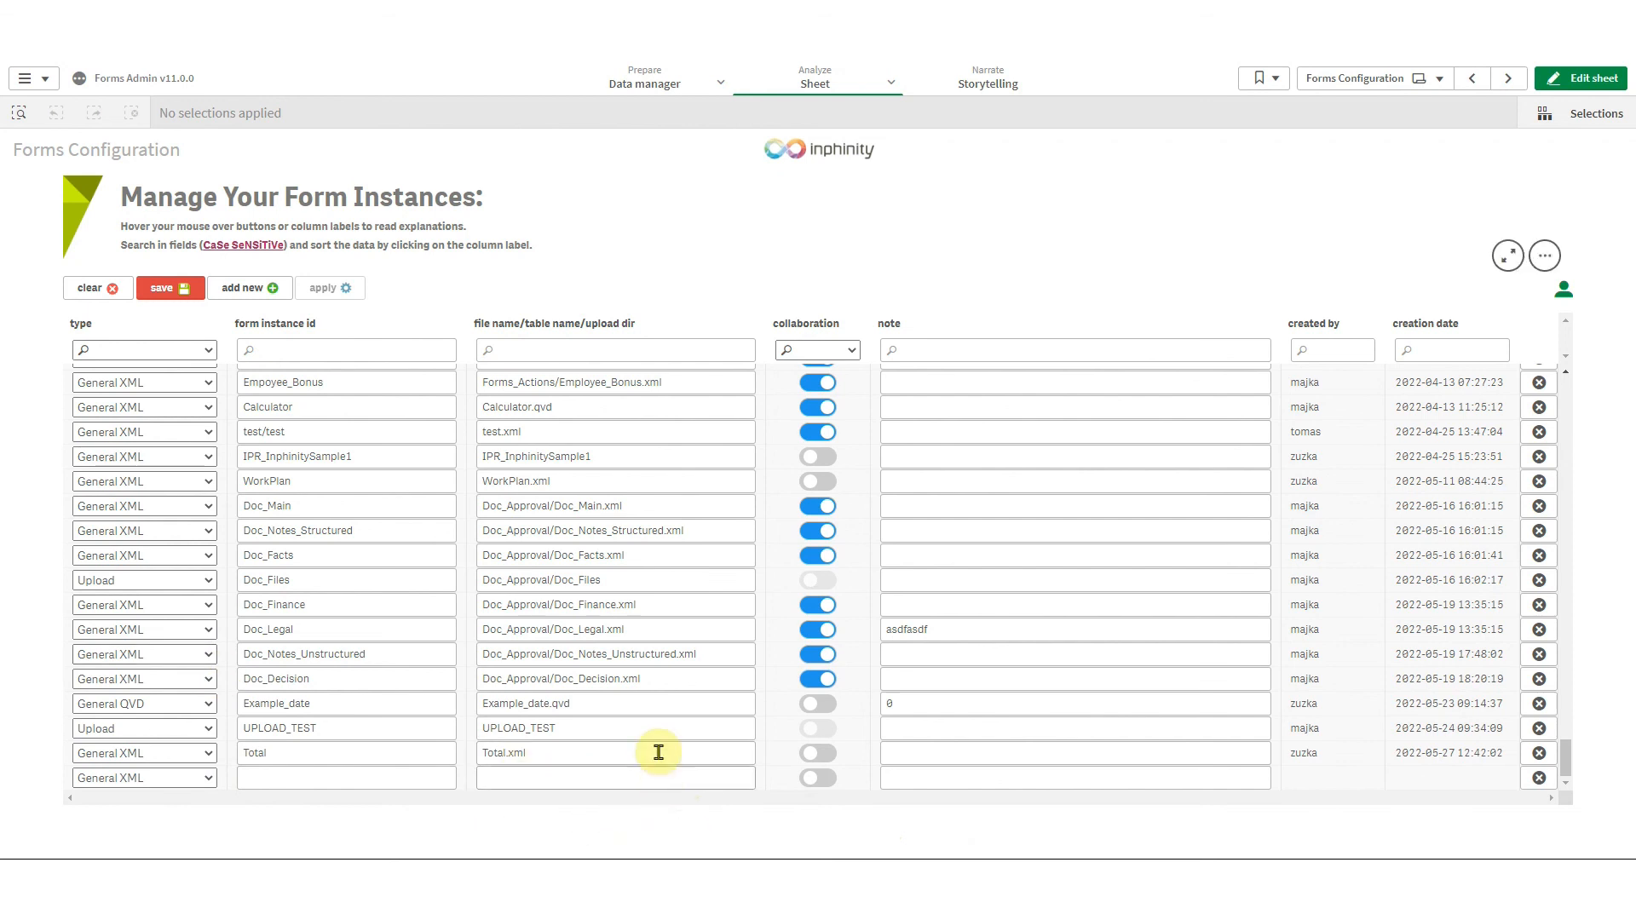
# Enter Sales/Sales_data.xml as the new form instance's file name
pyautogui.click(599, 771)
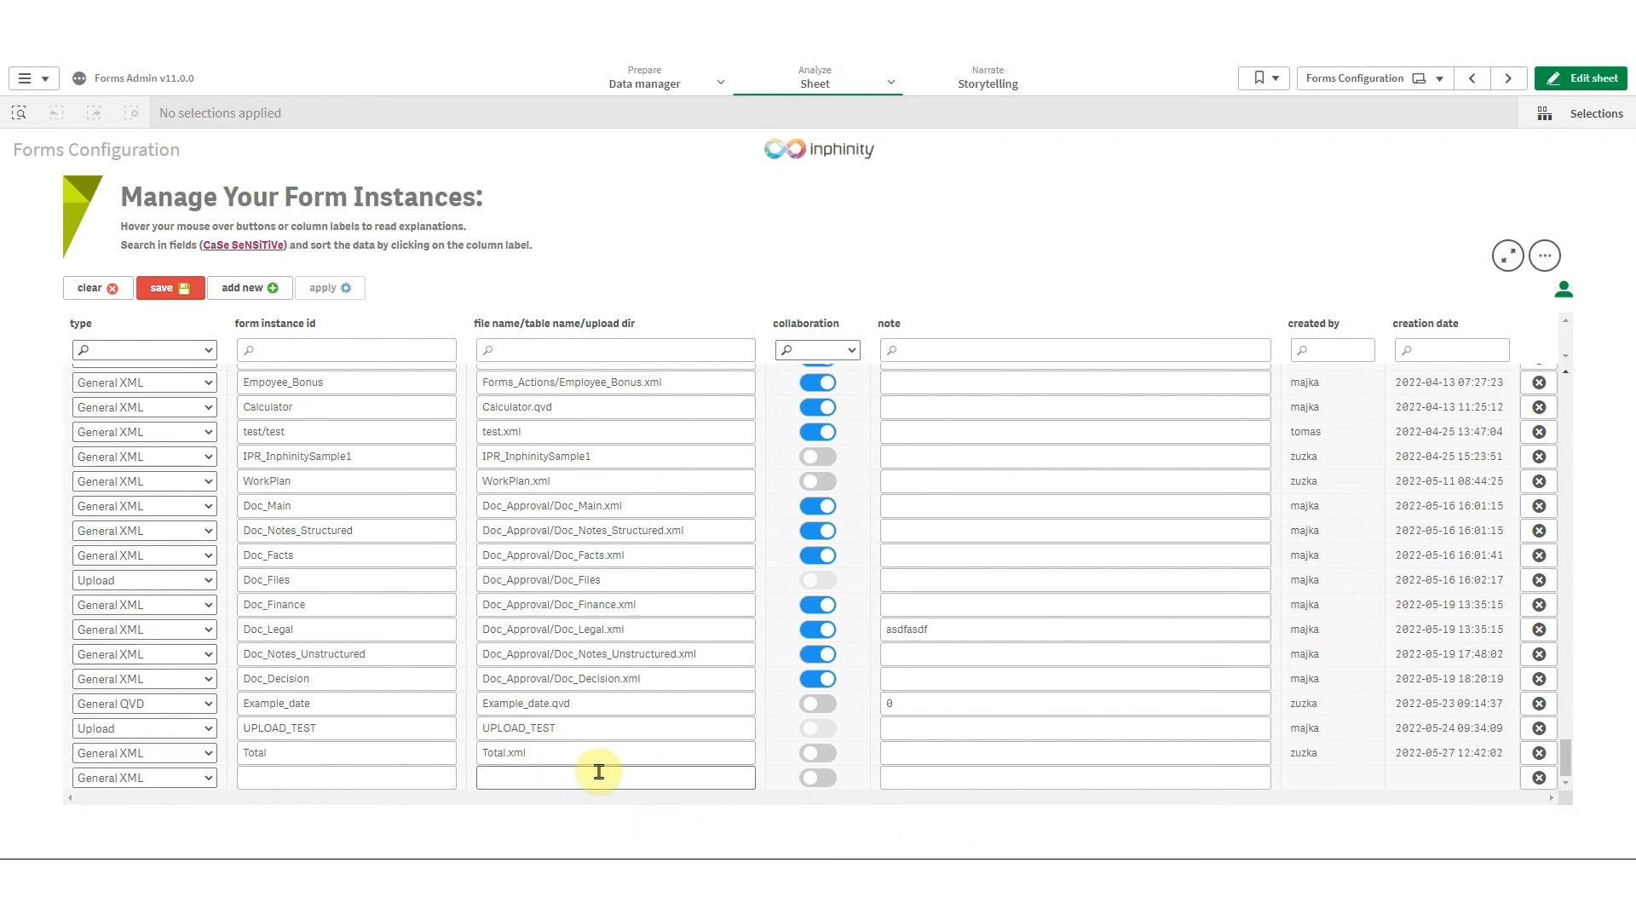
pyautogui.click(599, 774)
pyautogui.write('Sales_data.qvd')
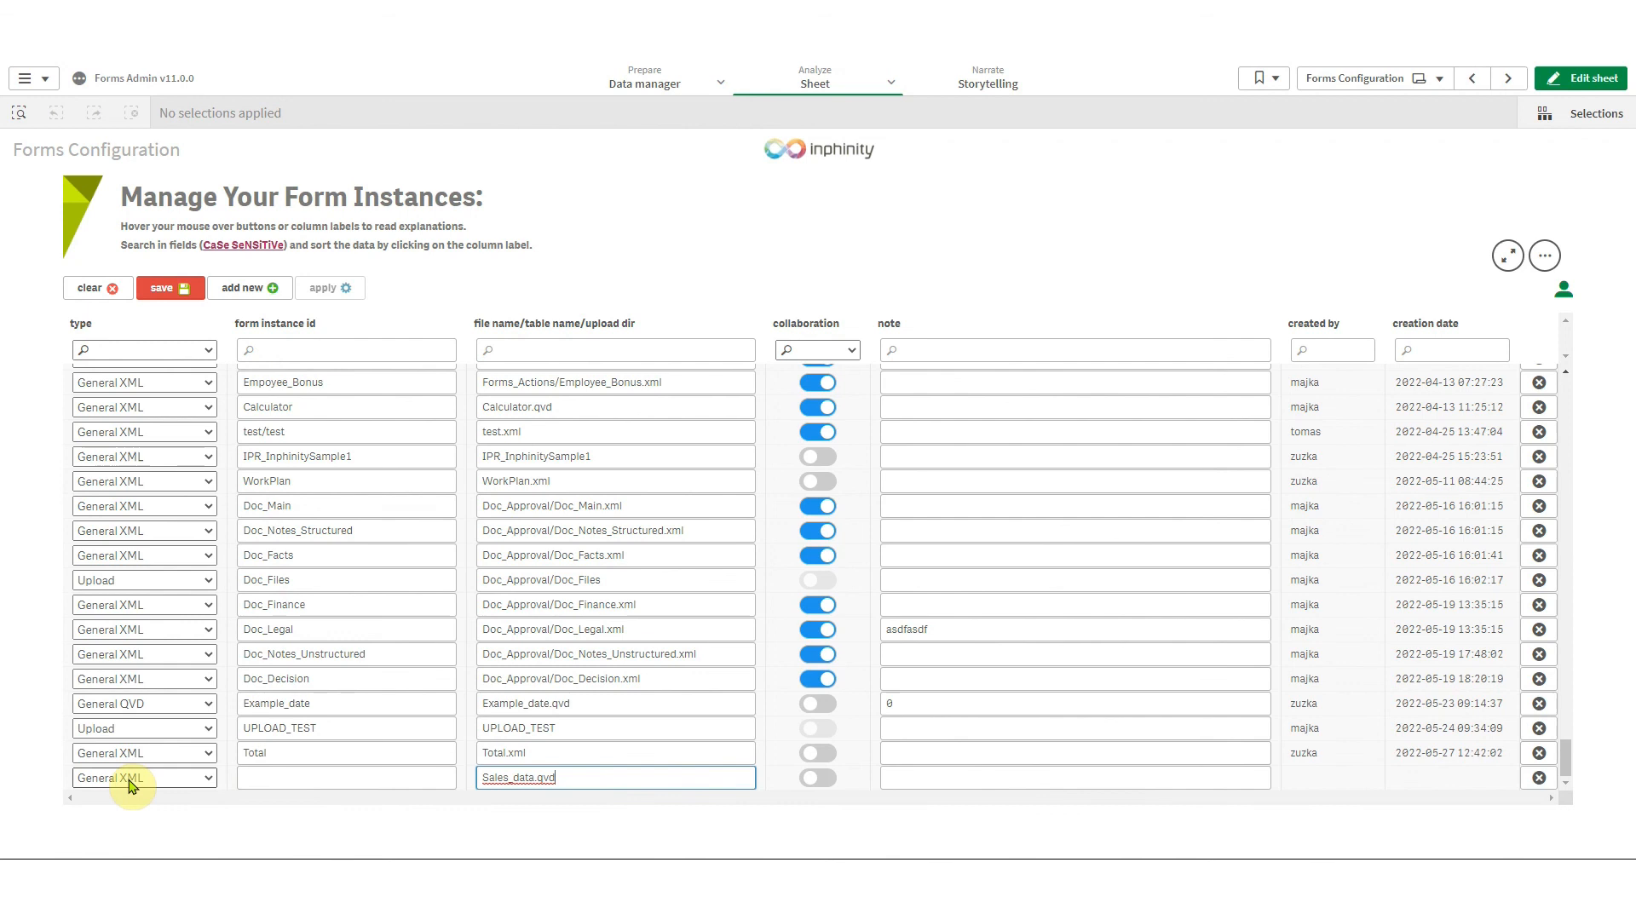
pyautogui.press('BackSpace')
pyautogui.press('BackSpace')
pyautogui.write('xml')
pyautogui.click(480, 777)
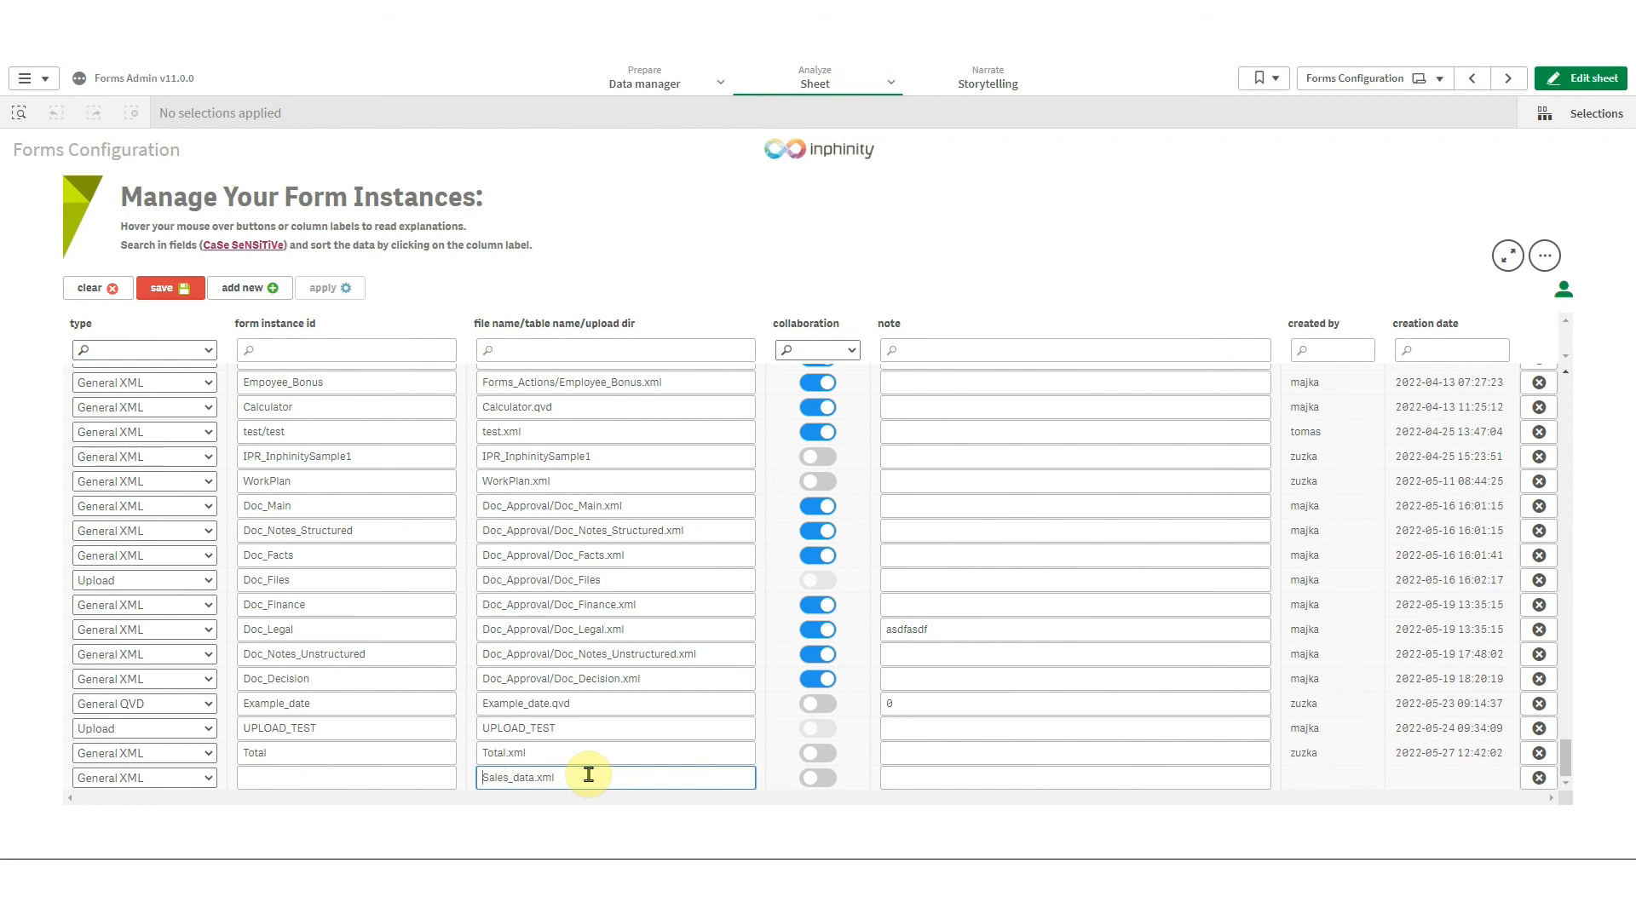
pyautogui.write('Sales/')
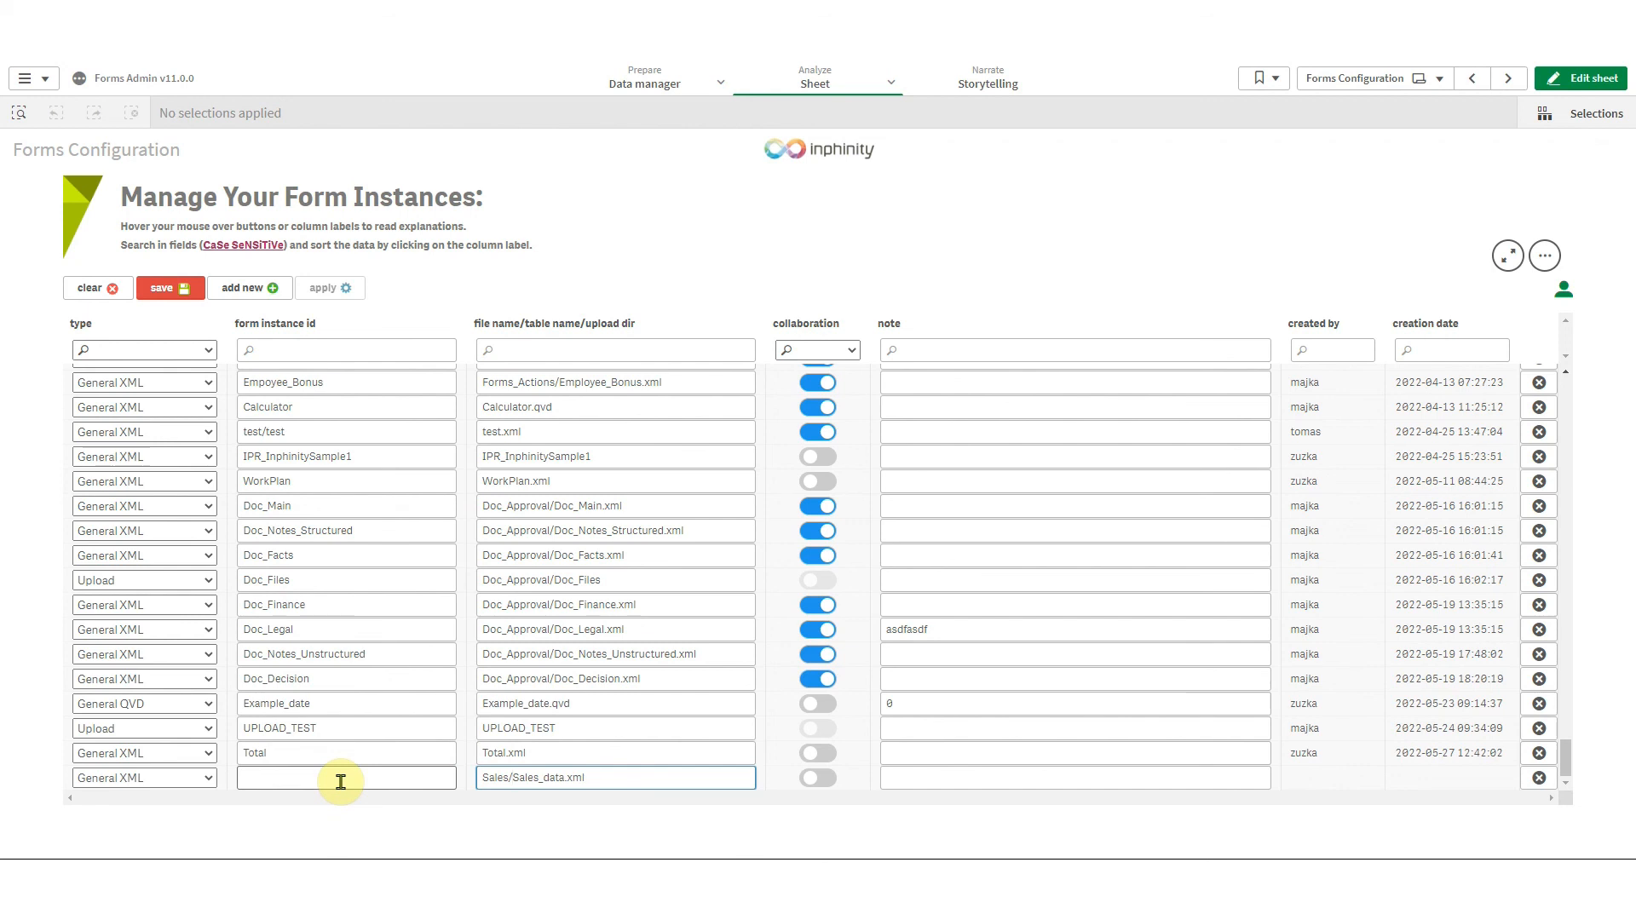
# Set the new form instance's id to SALES_DATA, copy the id, and save and apply the form configuration
pyautogui.click(417, 781)
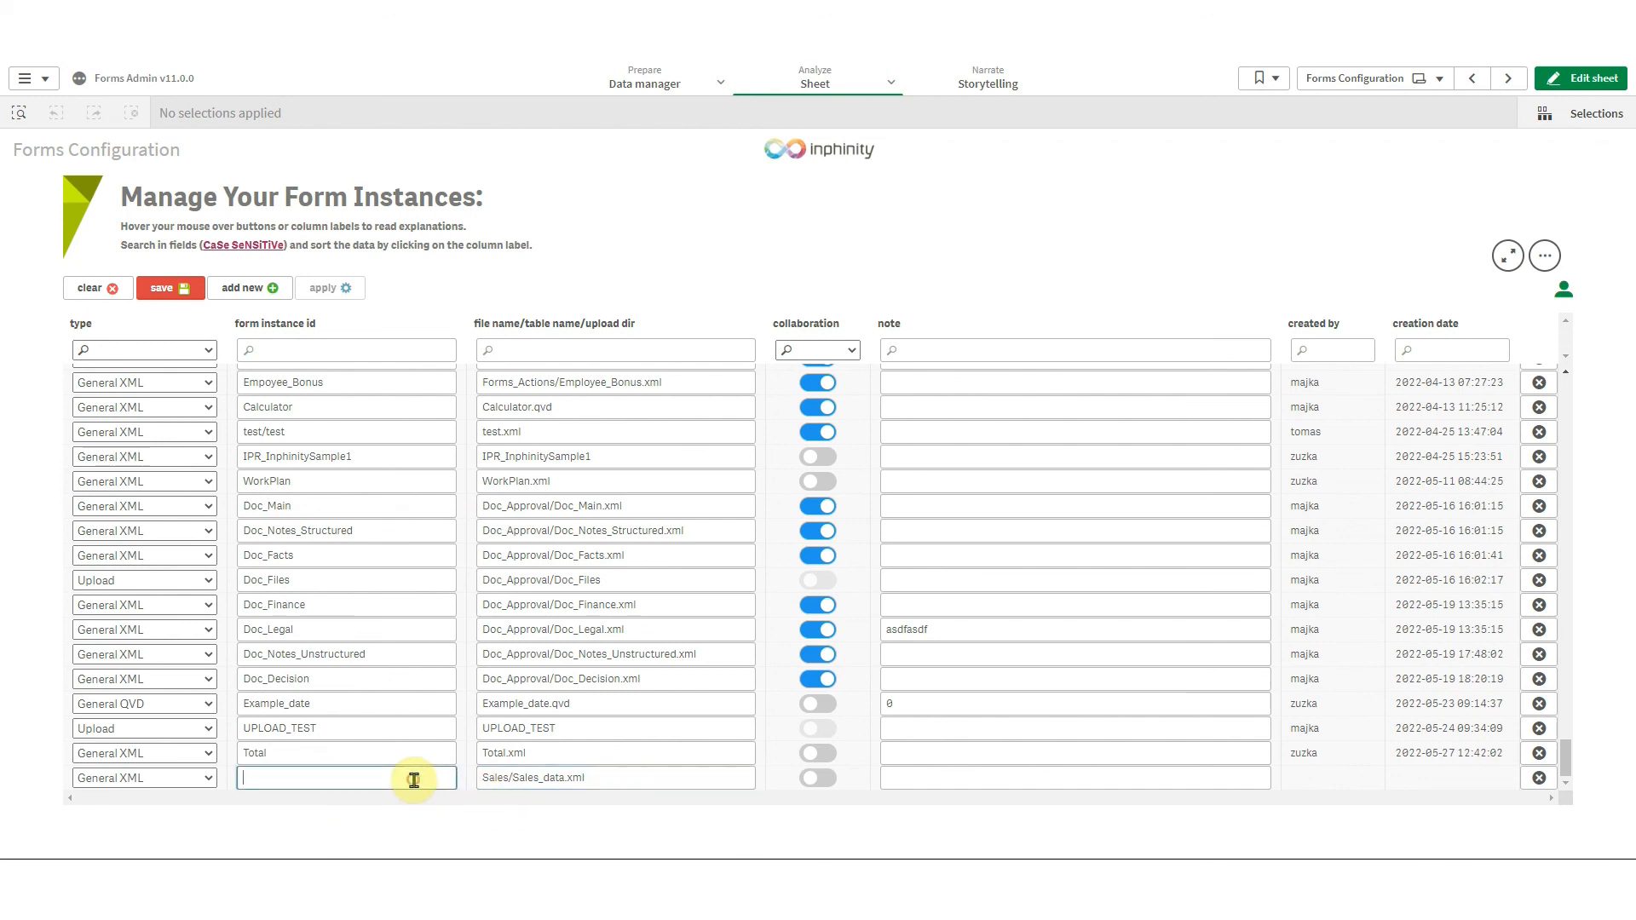
pyautogui.write('SALES_DATA')
pyautogui.hotkey('ctrl', 'a')
pyautogui.hotkey('ctrl', 'c')
pyautogui.click(421, 780)
pyautogui.click(171, 291)
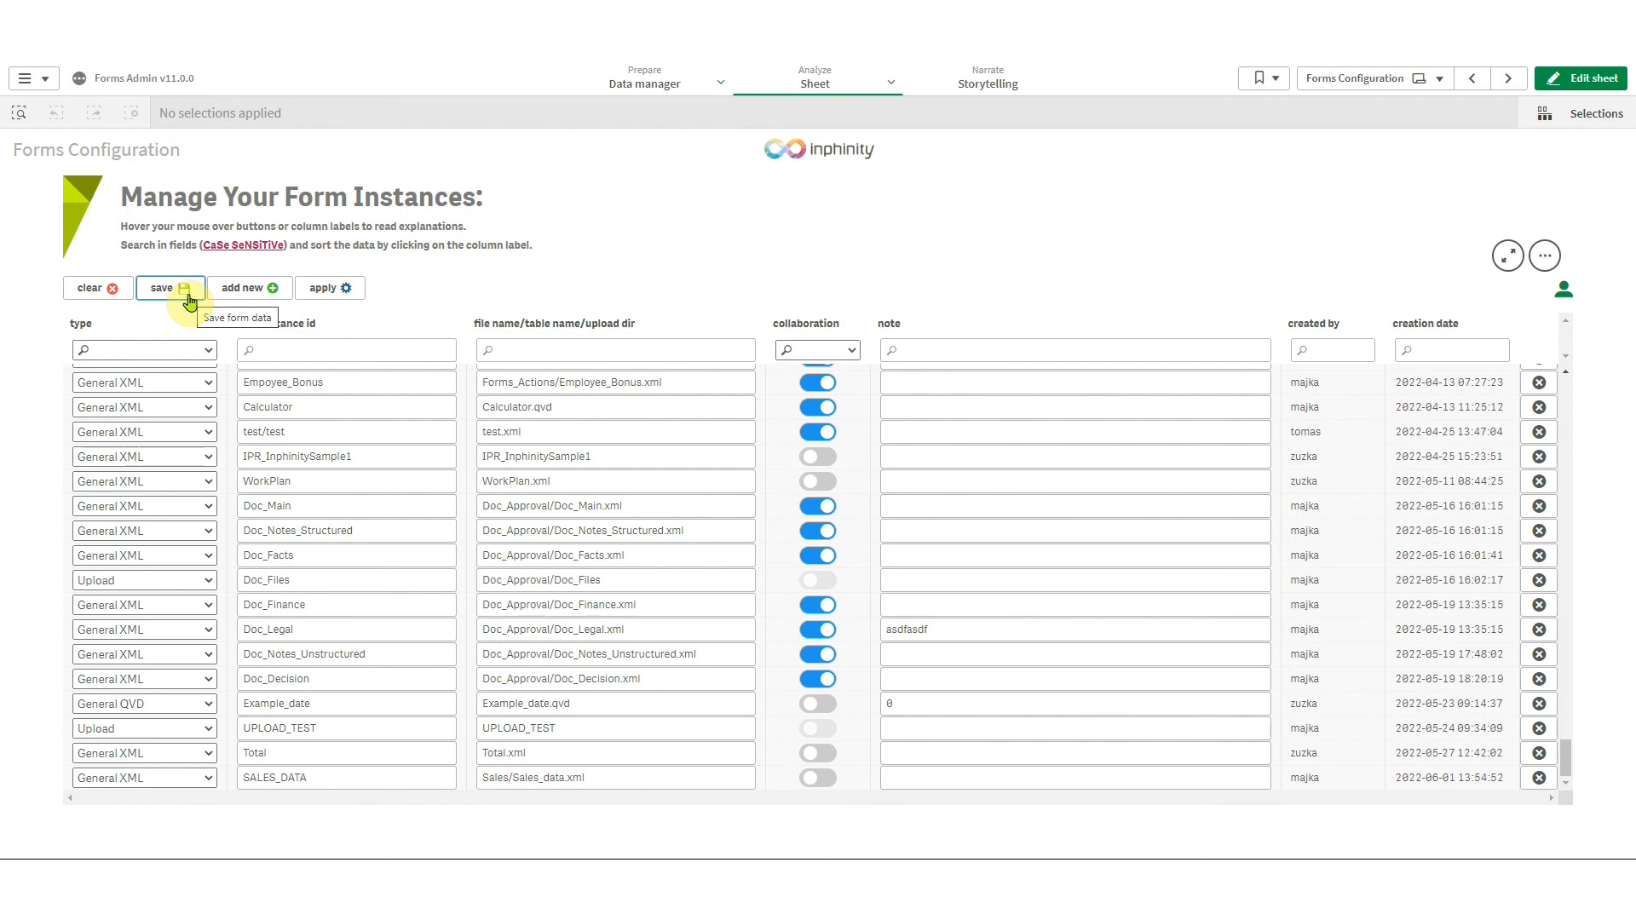
pyautogui.click(342, 290)
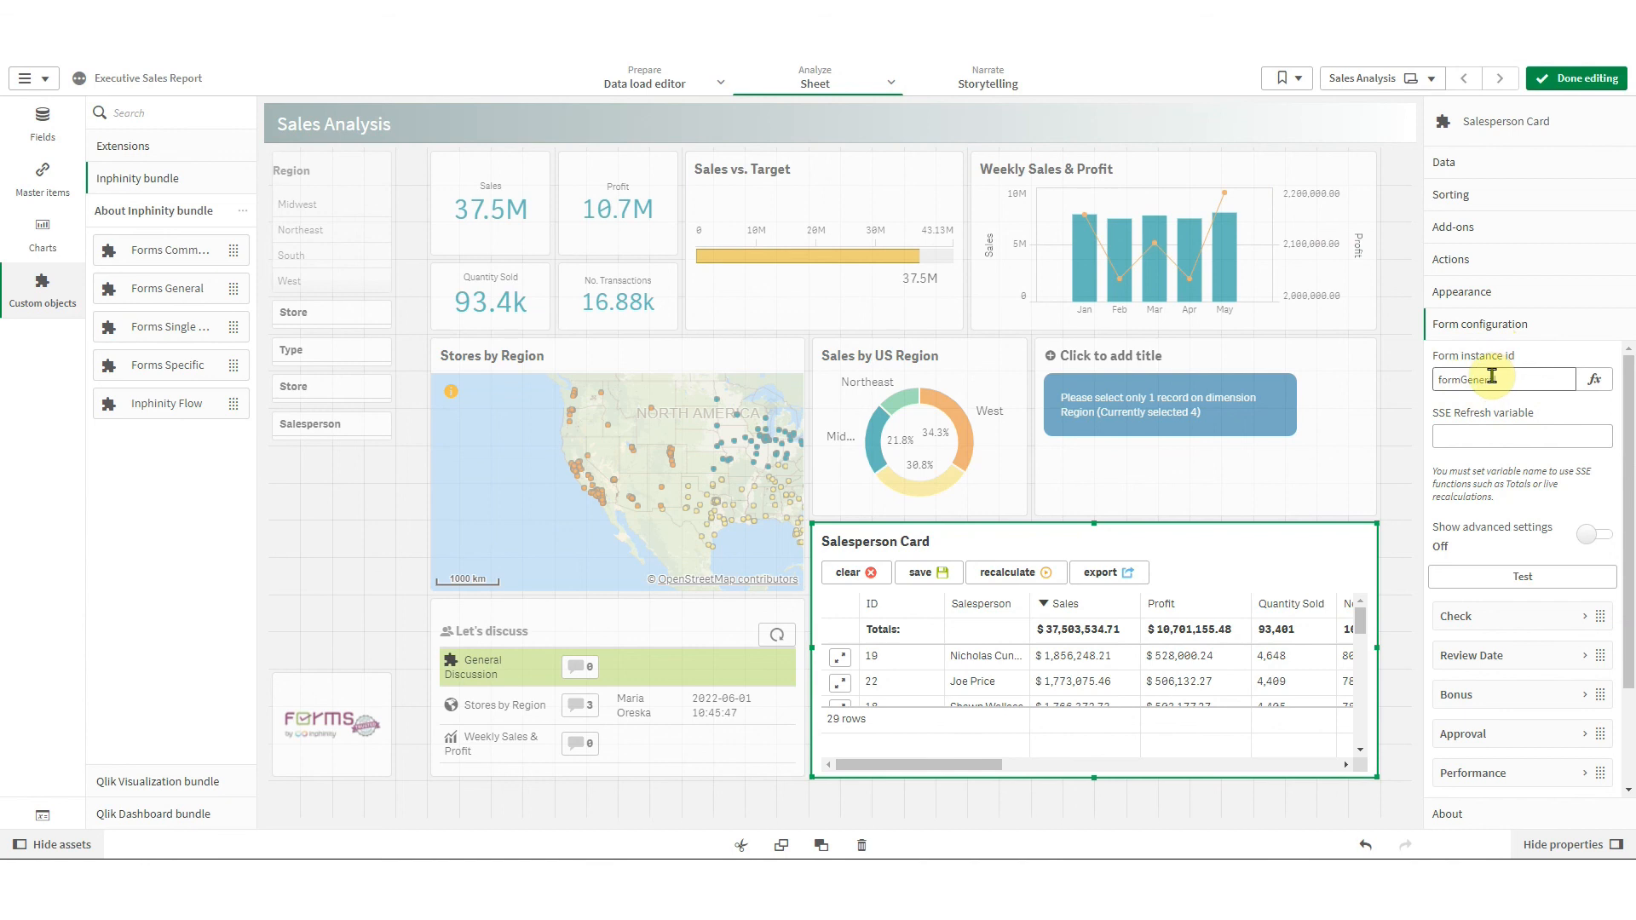
# In the Executive Sales Report app, replace the Salesperson Card's form instance id with SALES_DATA, and show the card full screen outside editing
pyautogui.moveTo(1506, 379); pyautogui.dragTo(1430, 390)
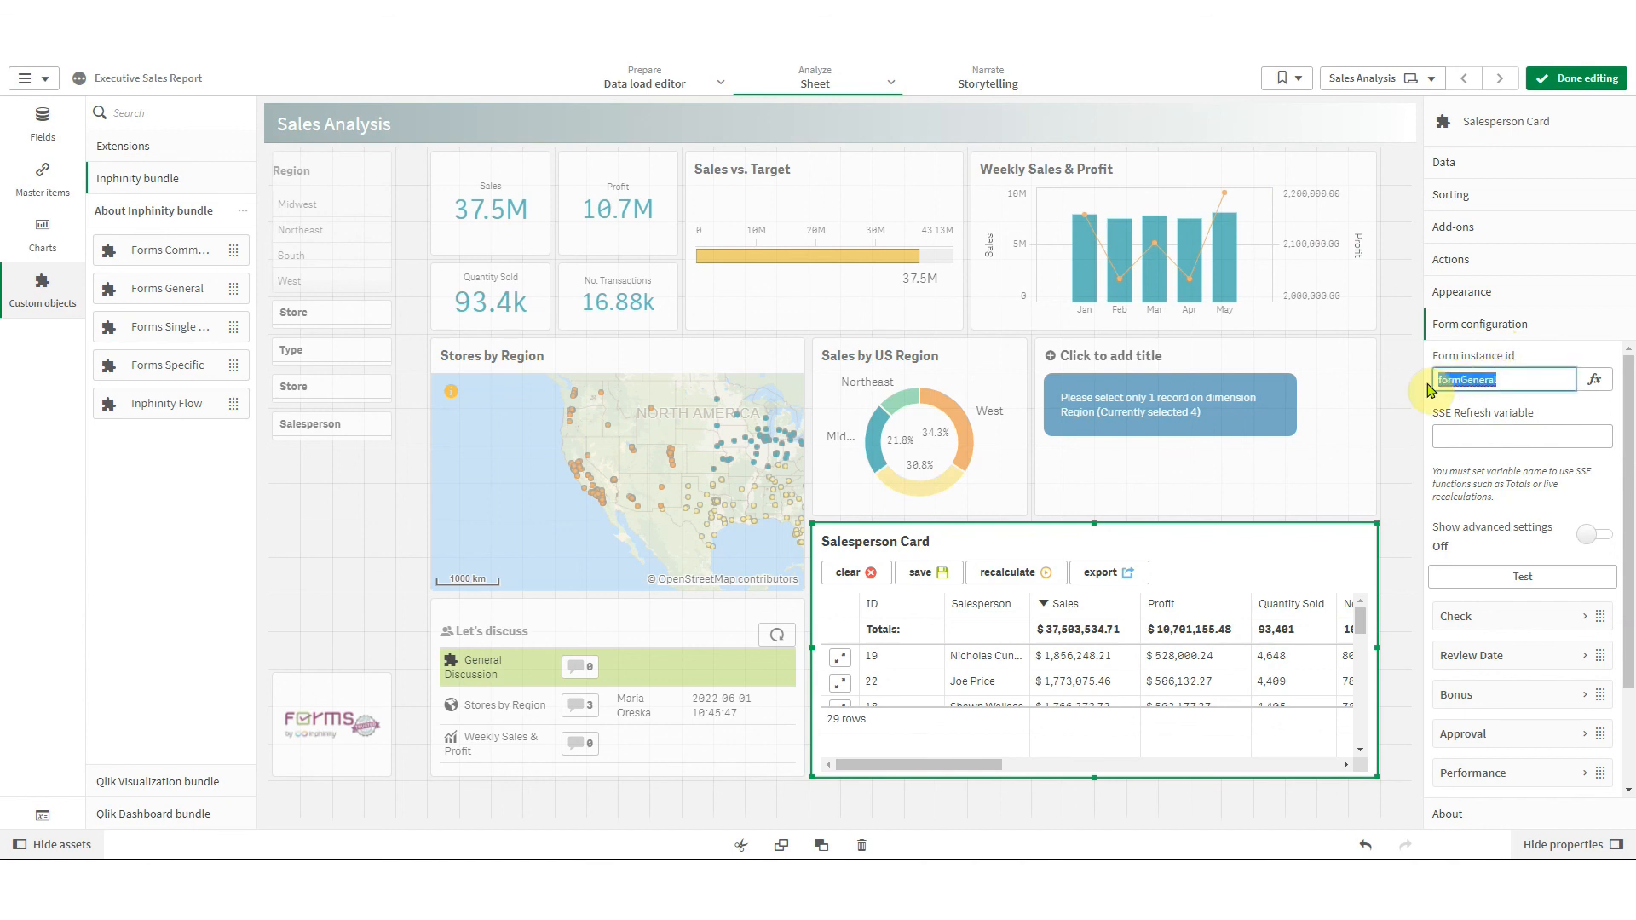
pyautogui.hotkey('ctrl', 'v')
pyautogui.press('Return')
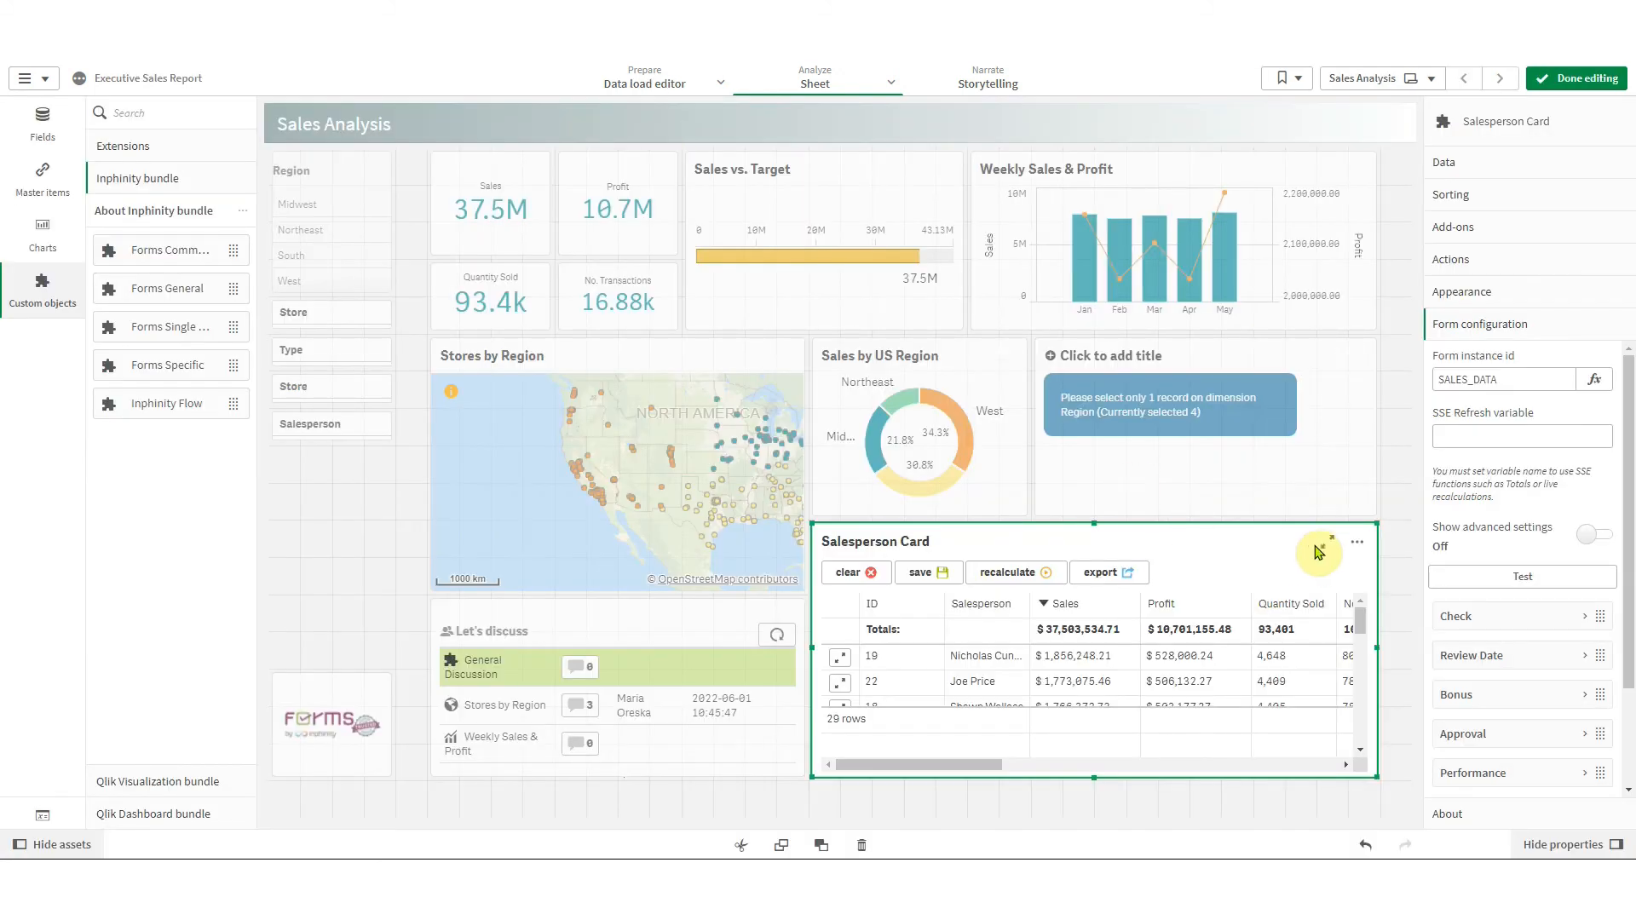
pyautogui.click(1320, 549)
pyautogui.click(1552, 77)
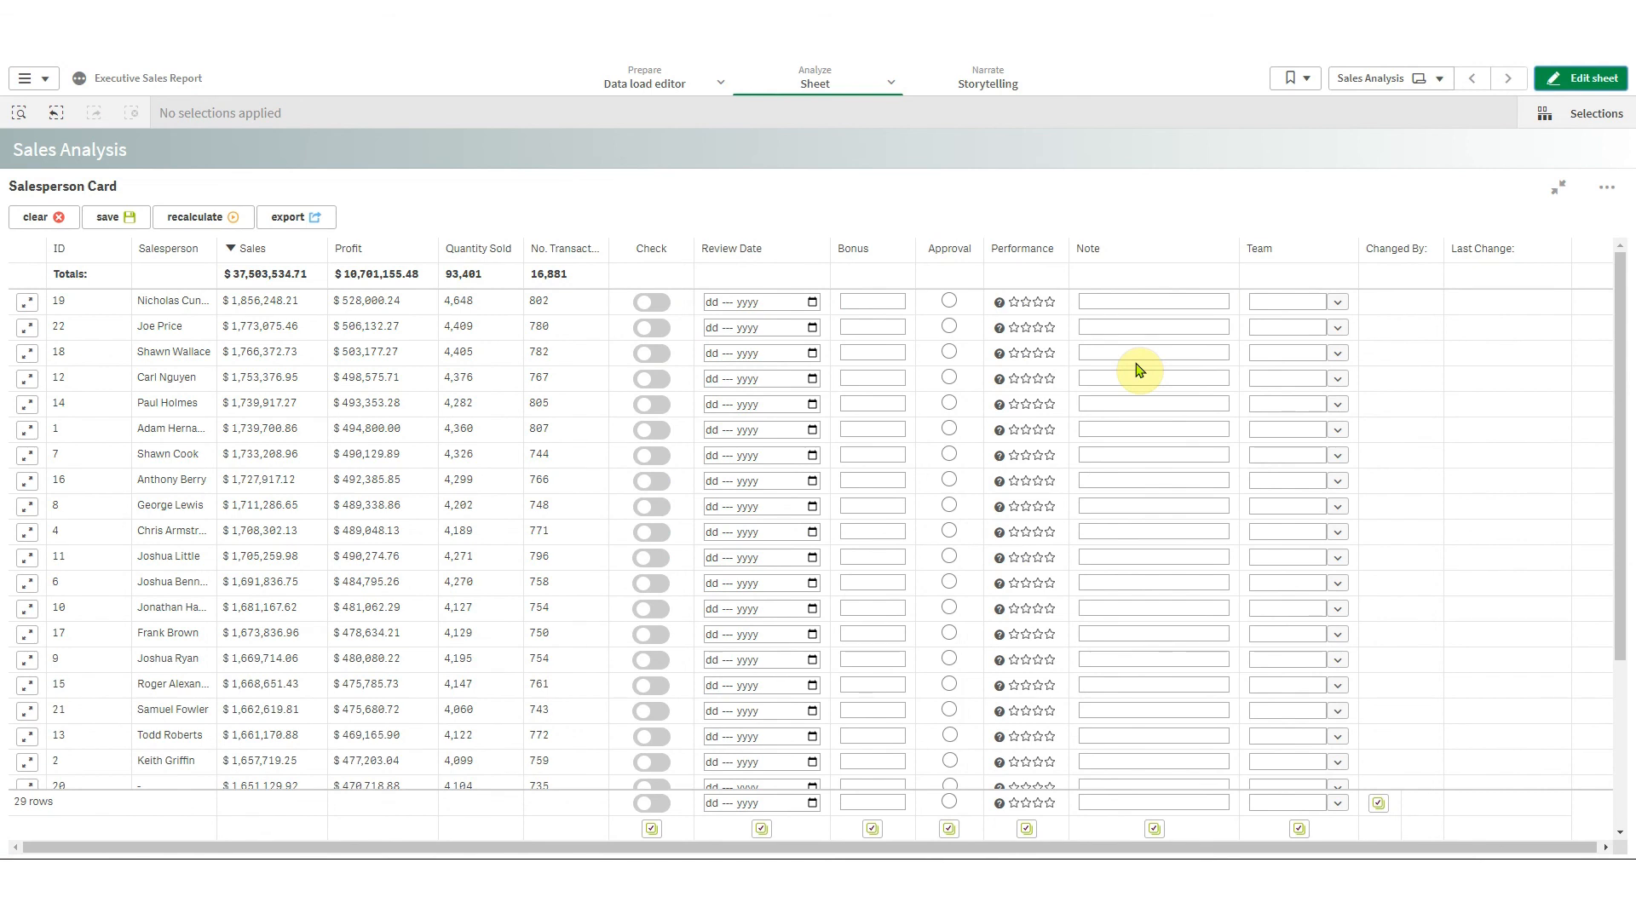
# For the first salesperson, enable Check, enter review date 08 Jun 2022, bonus 1200, green approval and four performance stars, then save and exit full screen
pyautogui.click(651, 302)
pyautogui.click(810, 302)
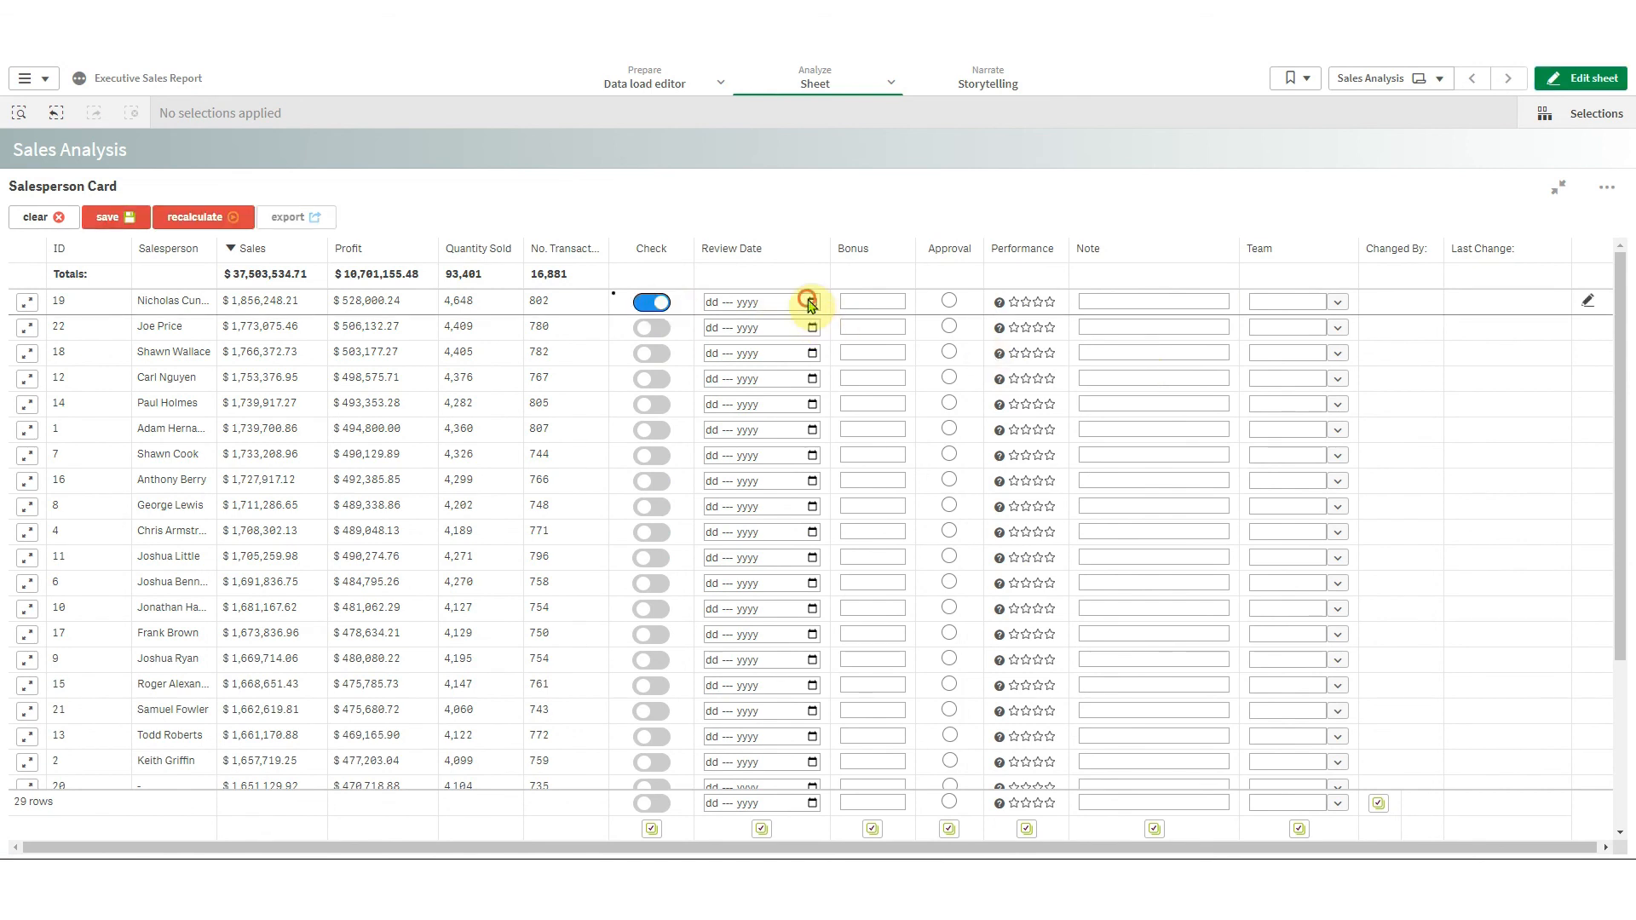
pyautogui.click(774, 411)
pyautogui.click(886, 302)
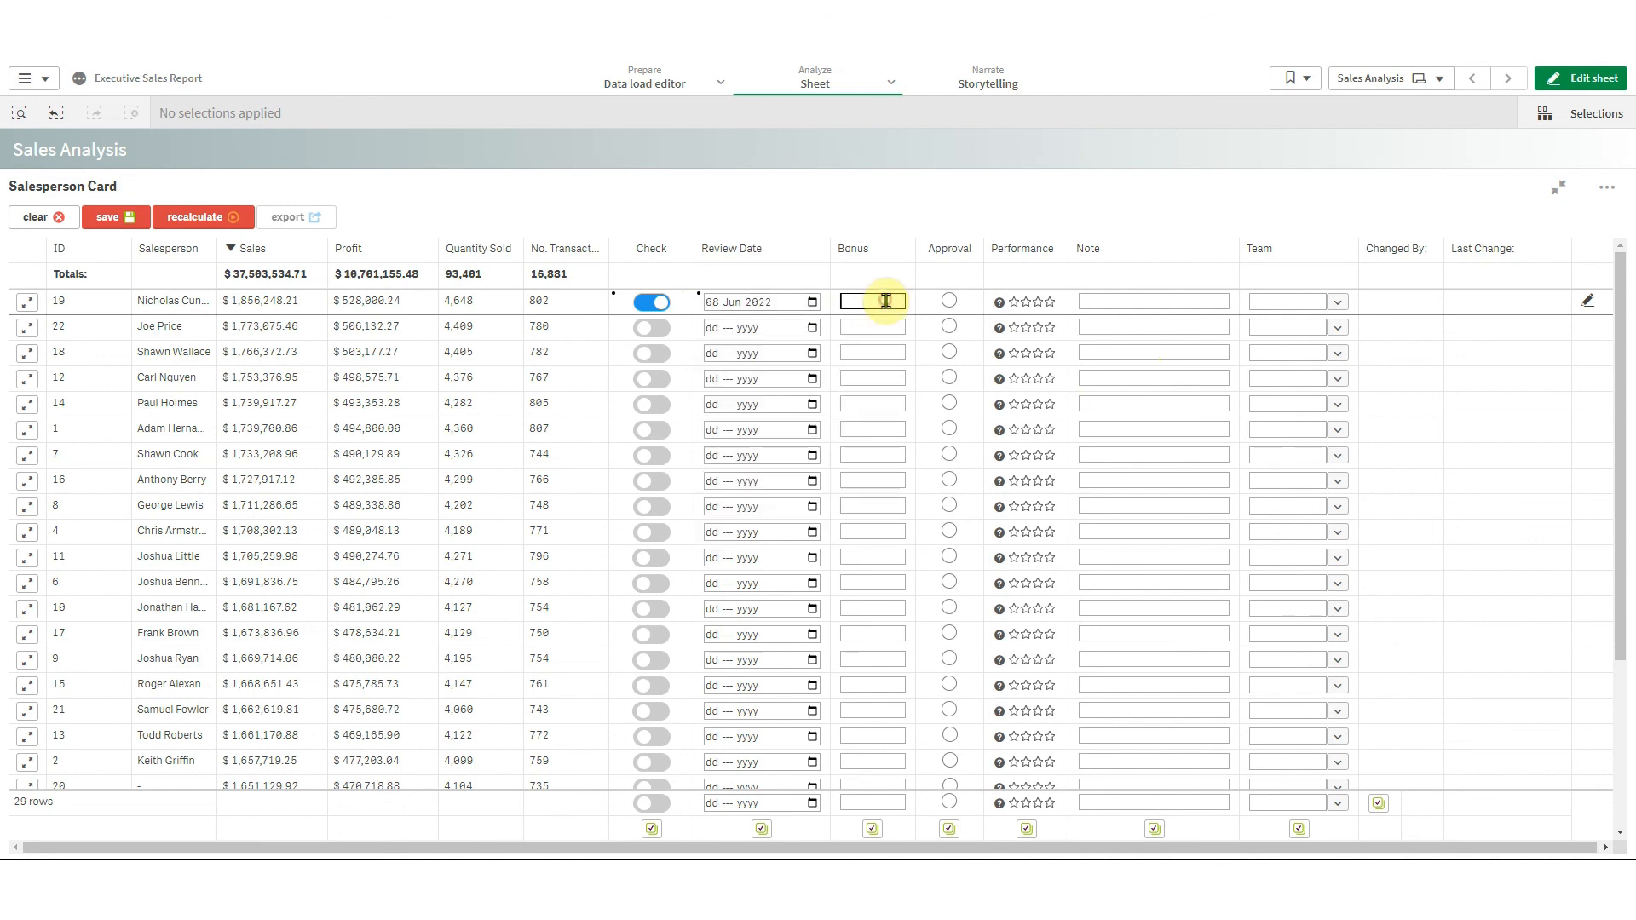
pyautogui.write('1200')
pyautogui.click(950, 301)
pyautogui.click(1049, 302)
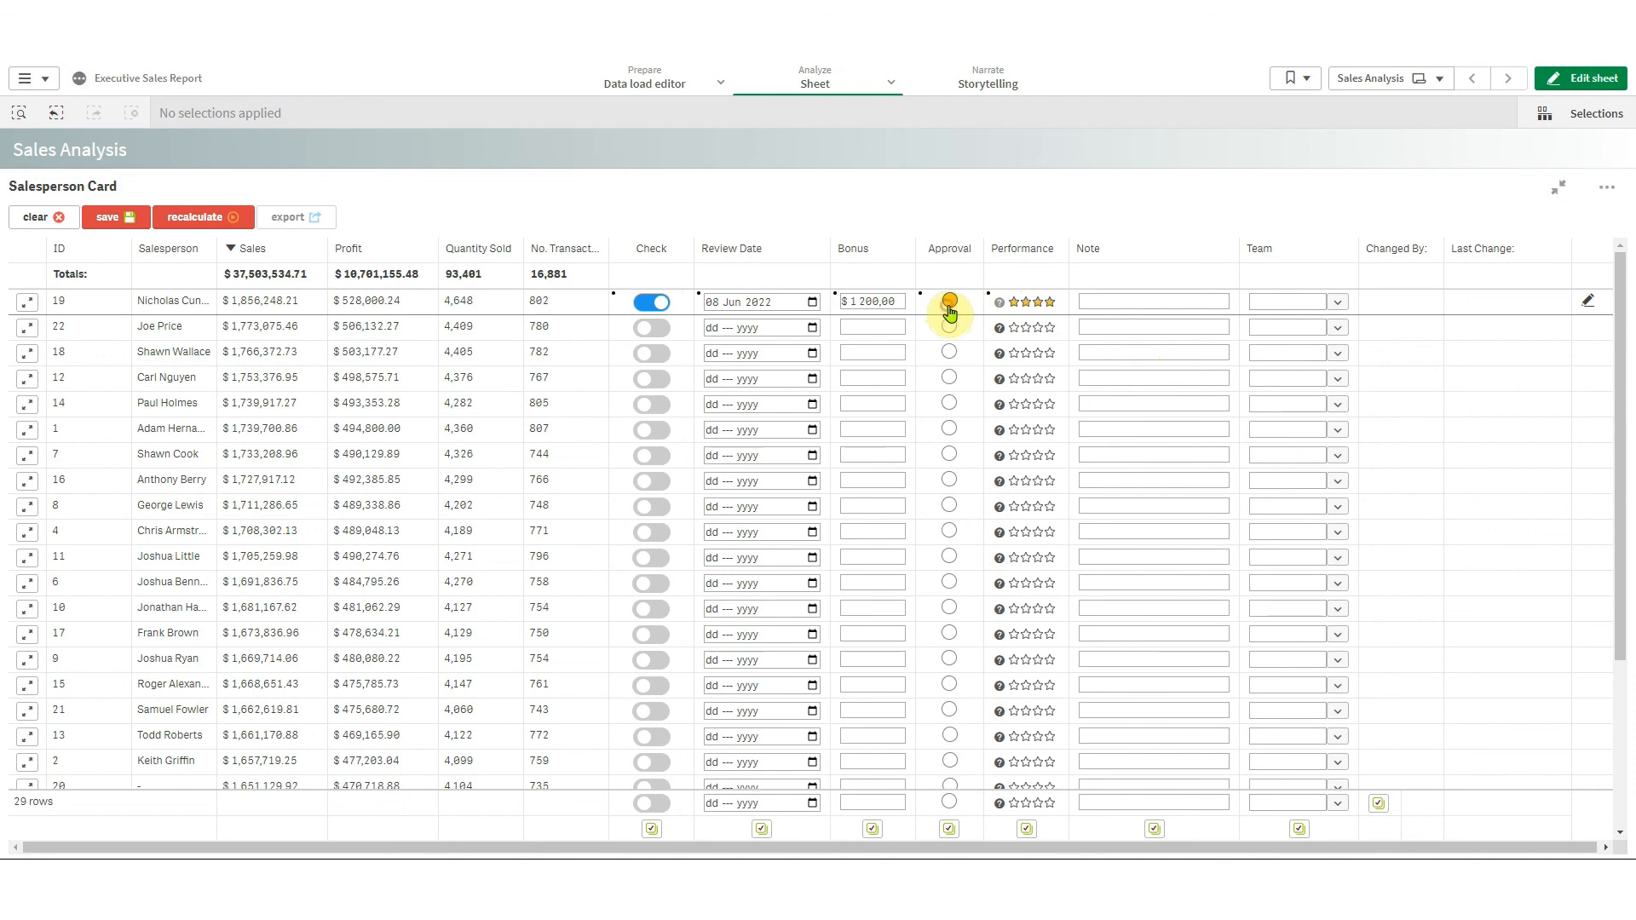
pyautogui.click(108, 216)
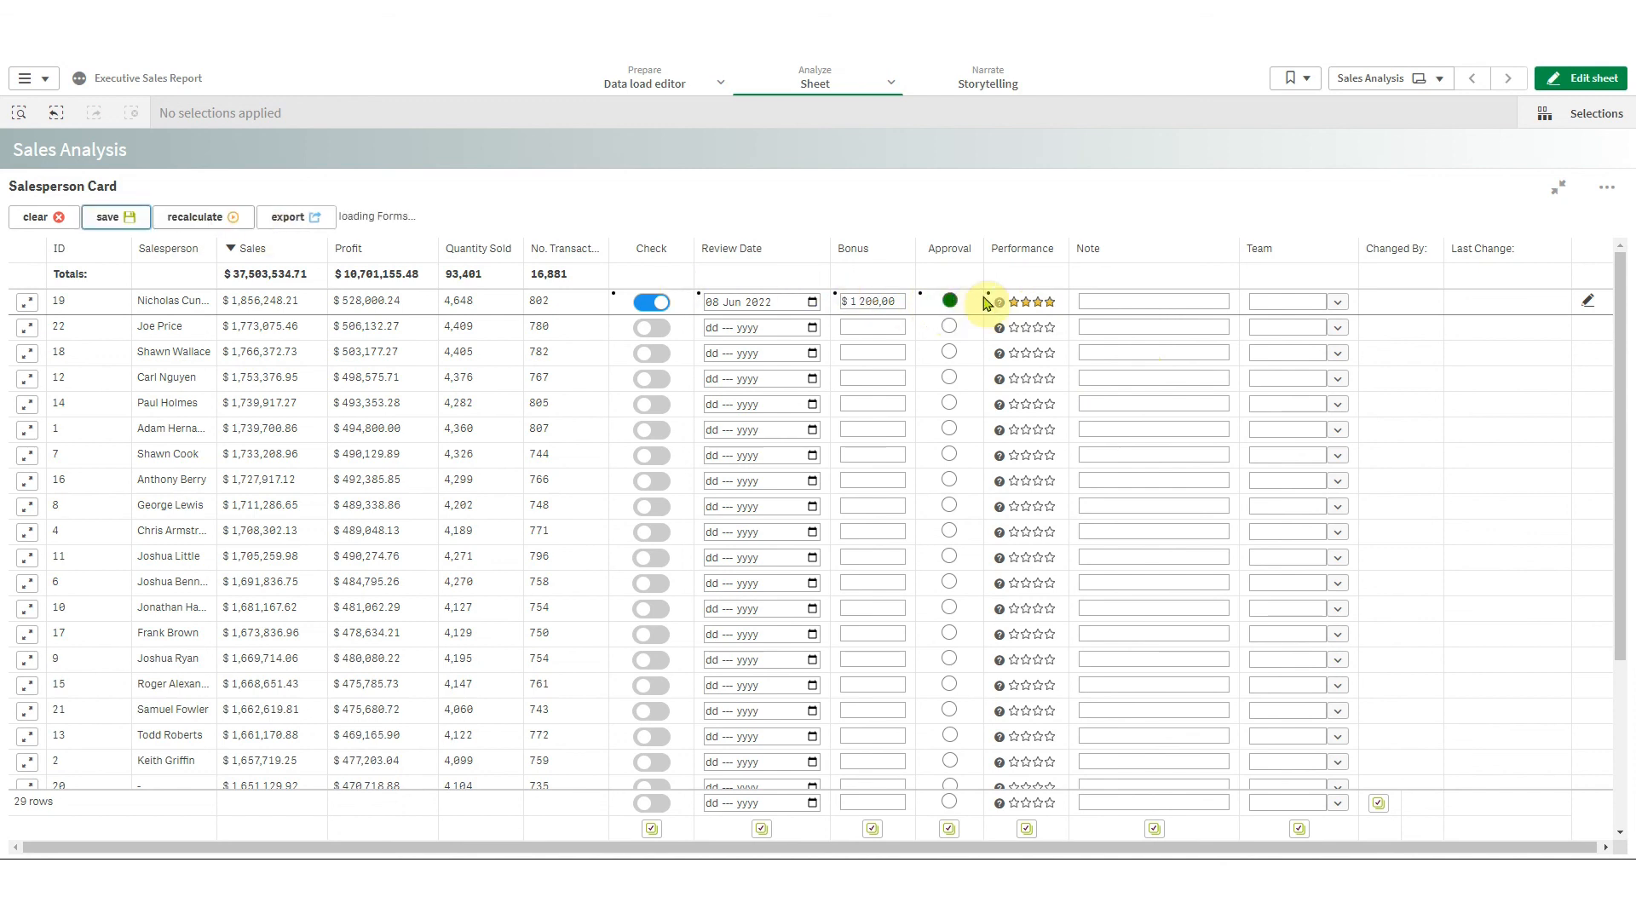
pyautogui.click(1558, 186)
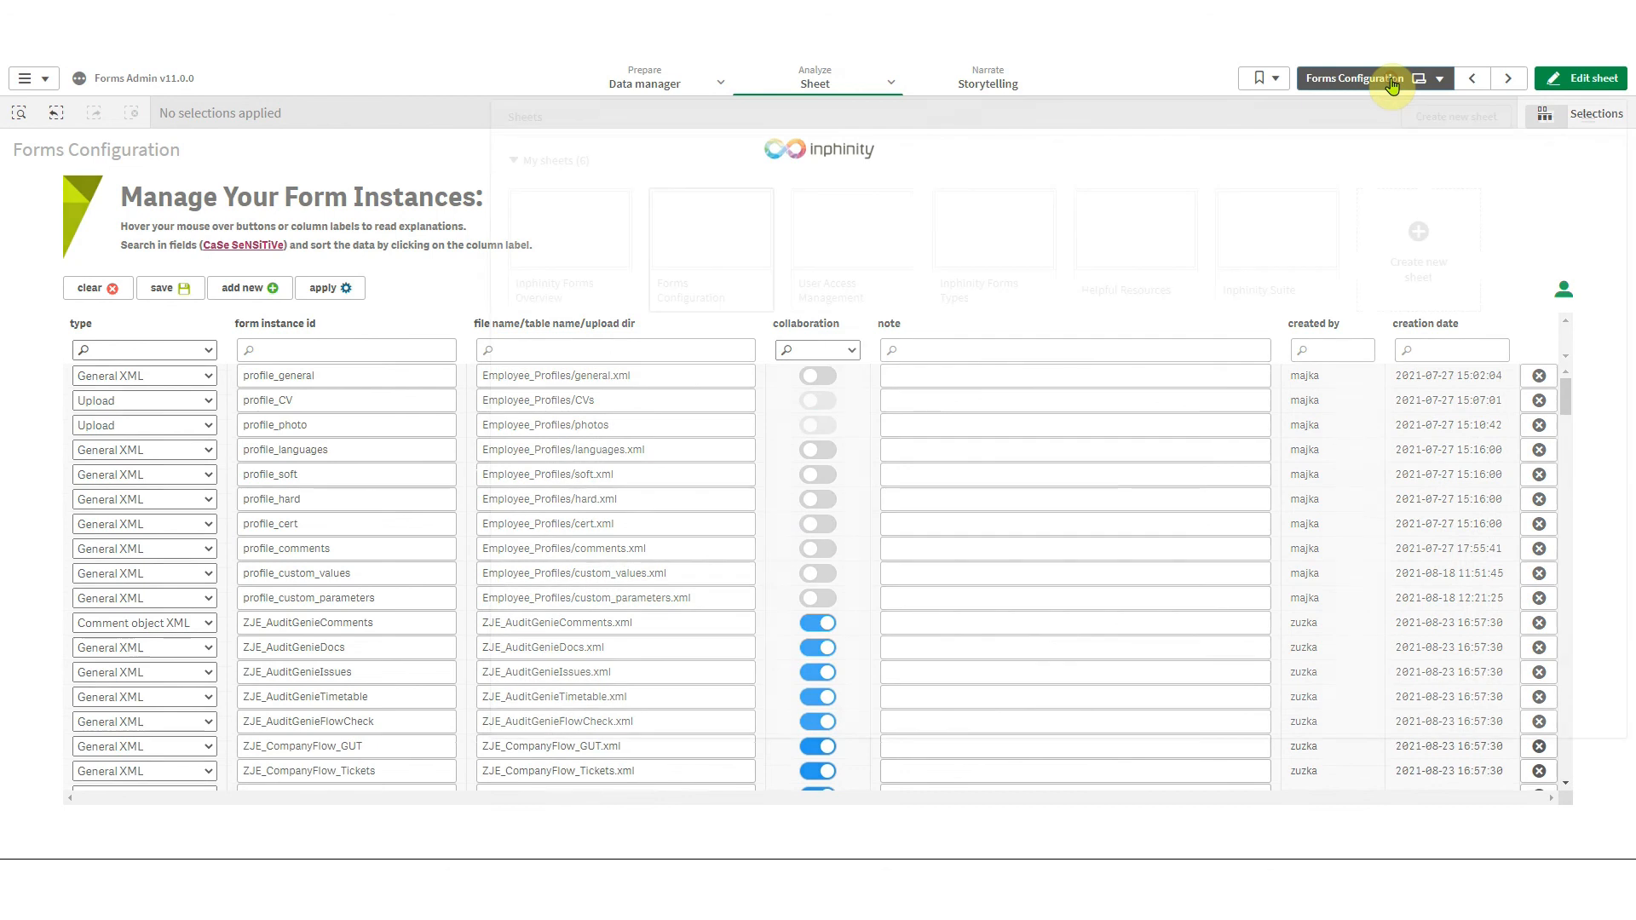
# In Forms Admin, go to the Inphinity Forms Types sheet and inspect the Forms General object's properties in sheet editing
pyautogui.click(1390, 79)
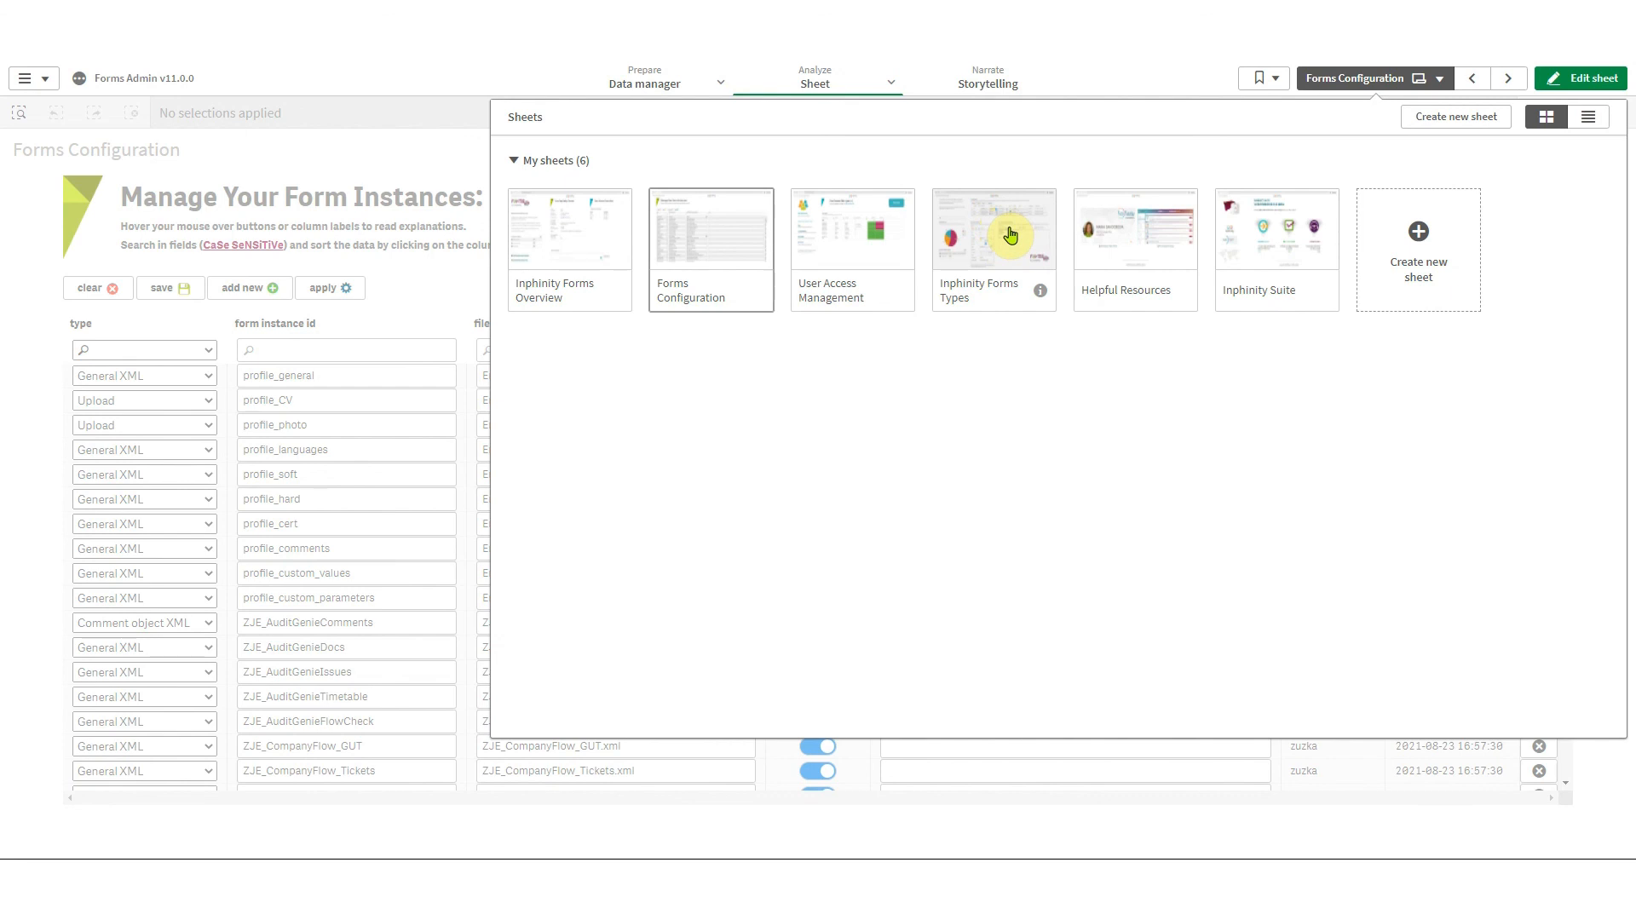
pyautogui.click(1011, 235)
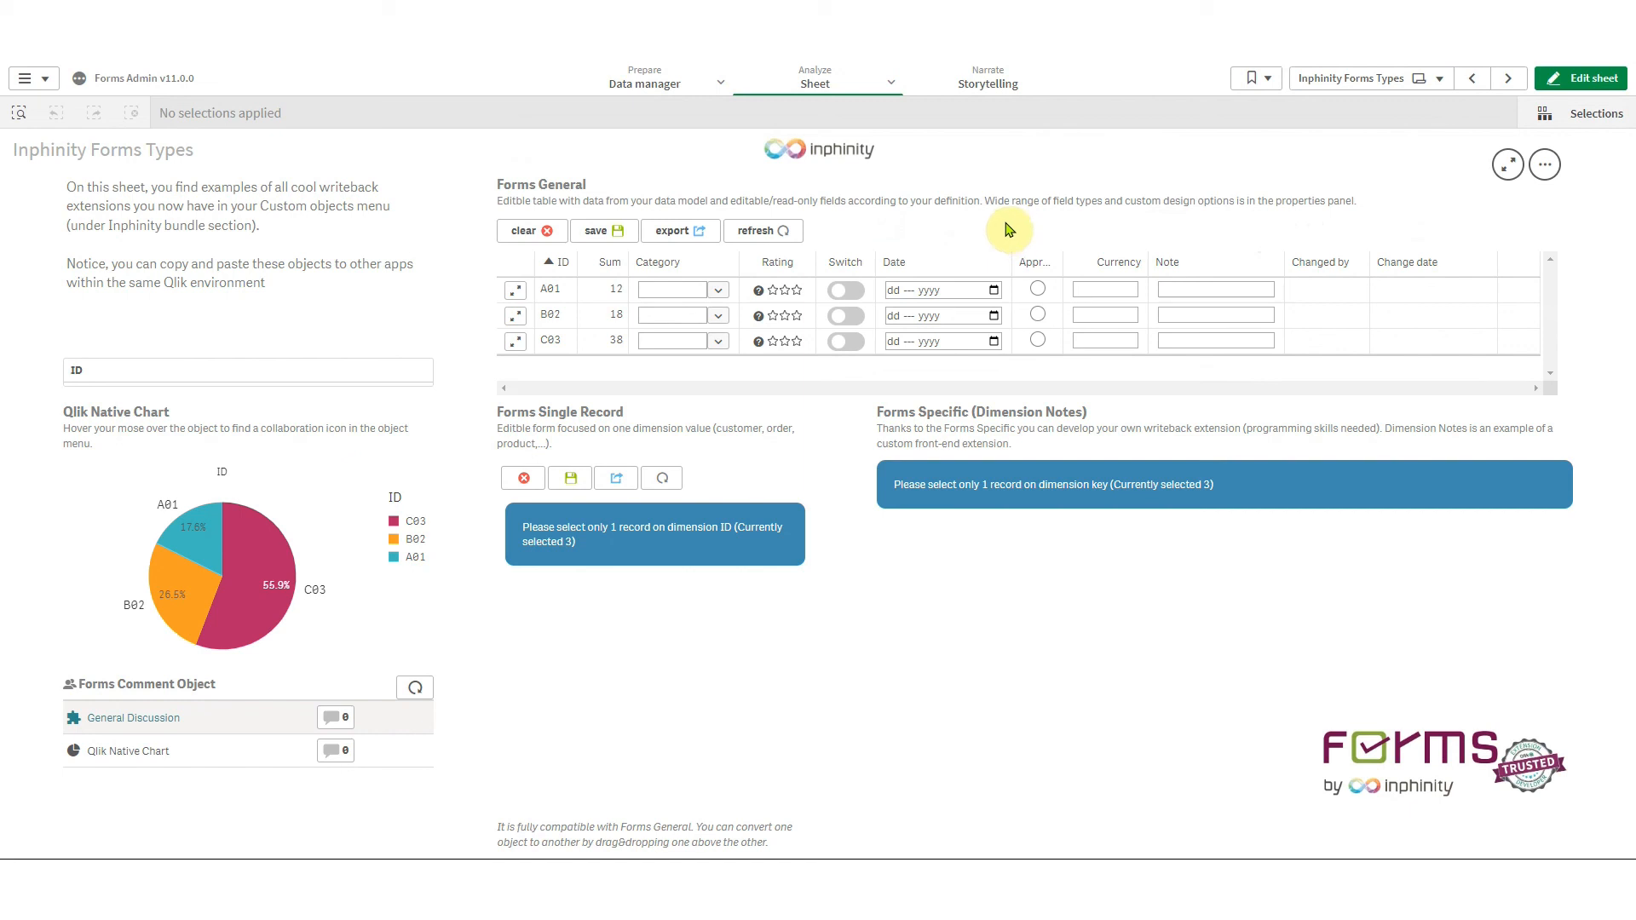
pyautogui.click(1580, 78)
pyautogui.click(1065, 208)
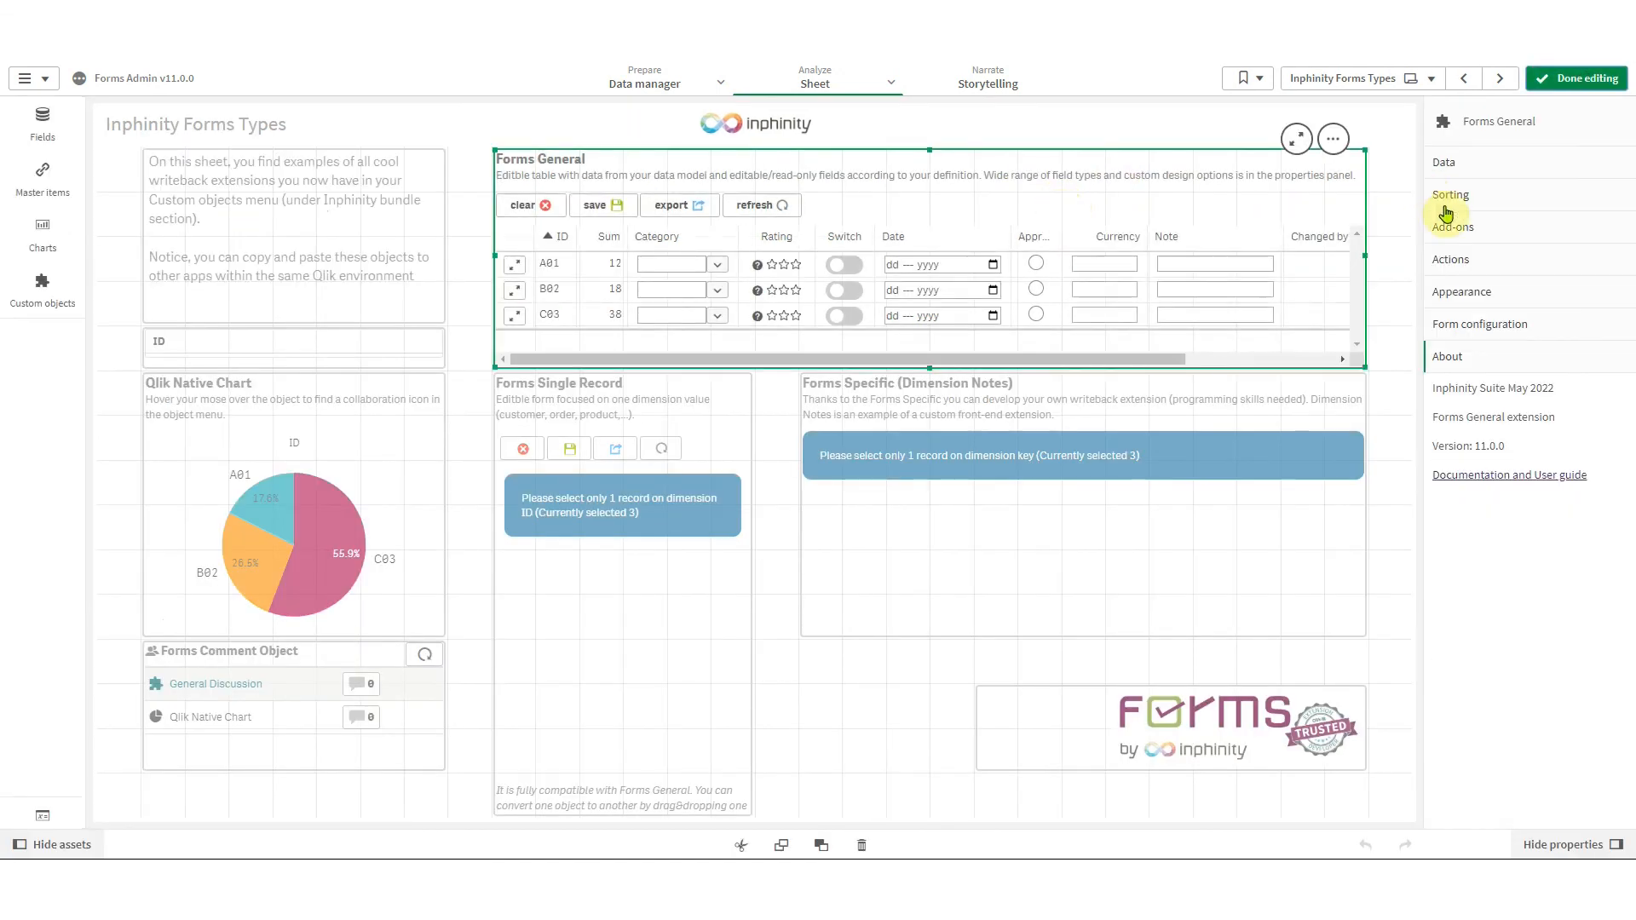
pyautogui.click(1572, 81)
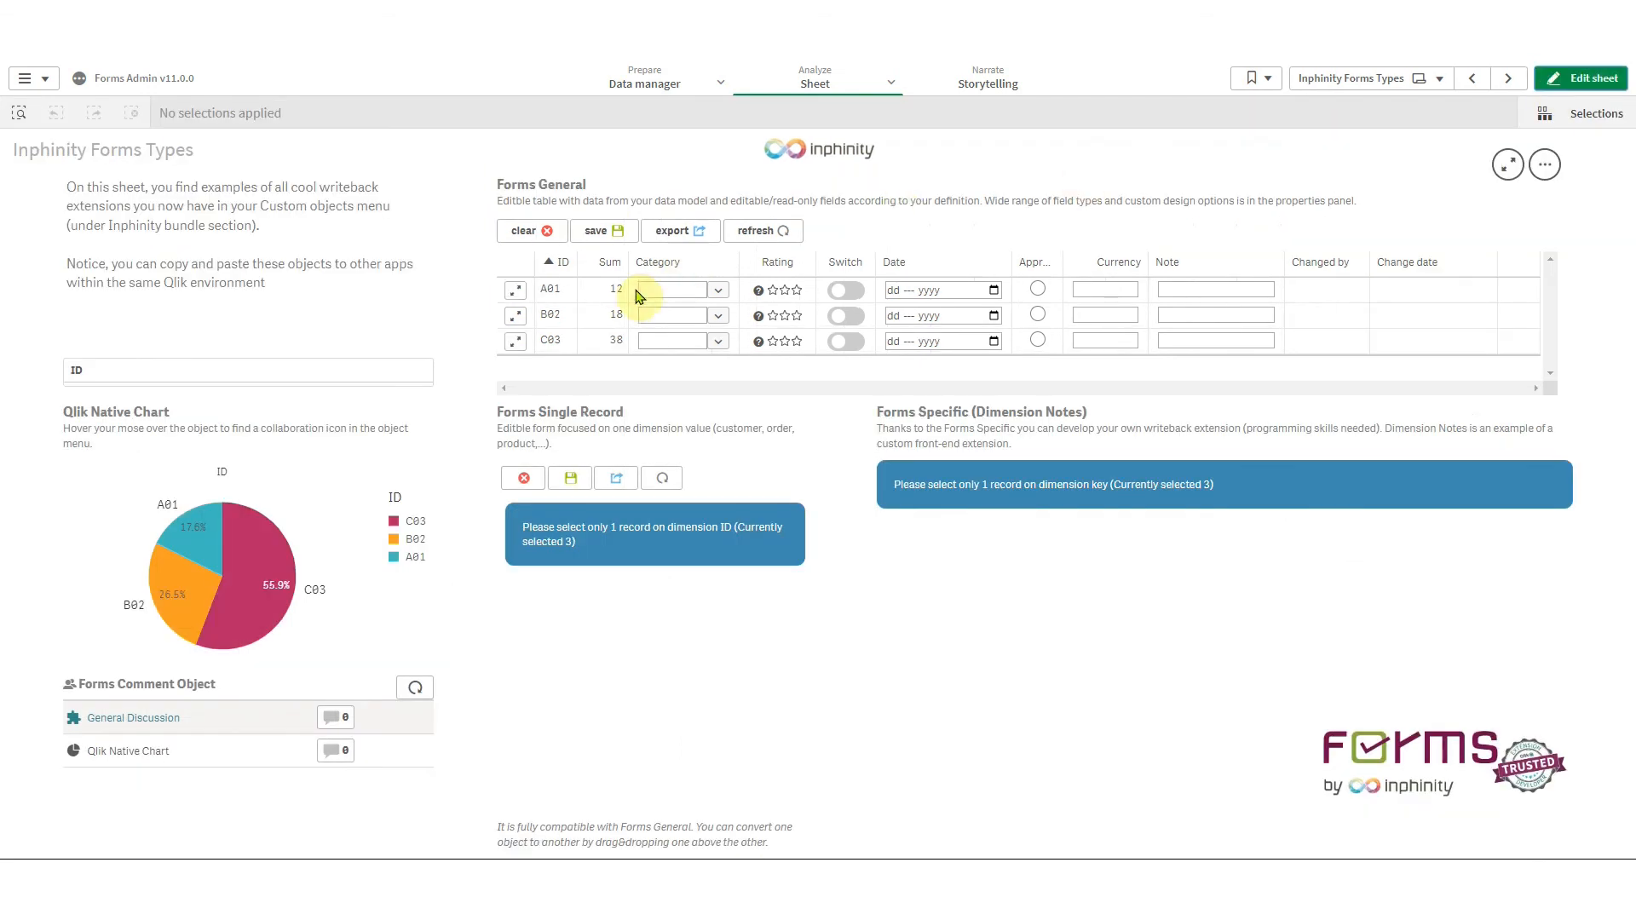
# Select ID B02 in the Forms General table and keep the selection to show its single record and dimension notes
pyautogui.click(552, 317)
pyautogui.click(1546, 158)
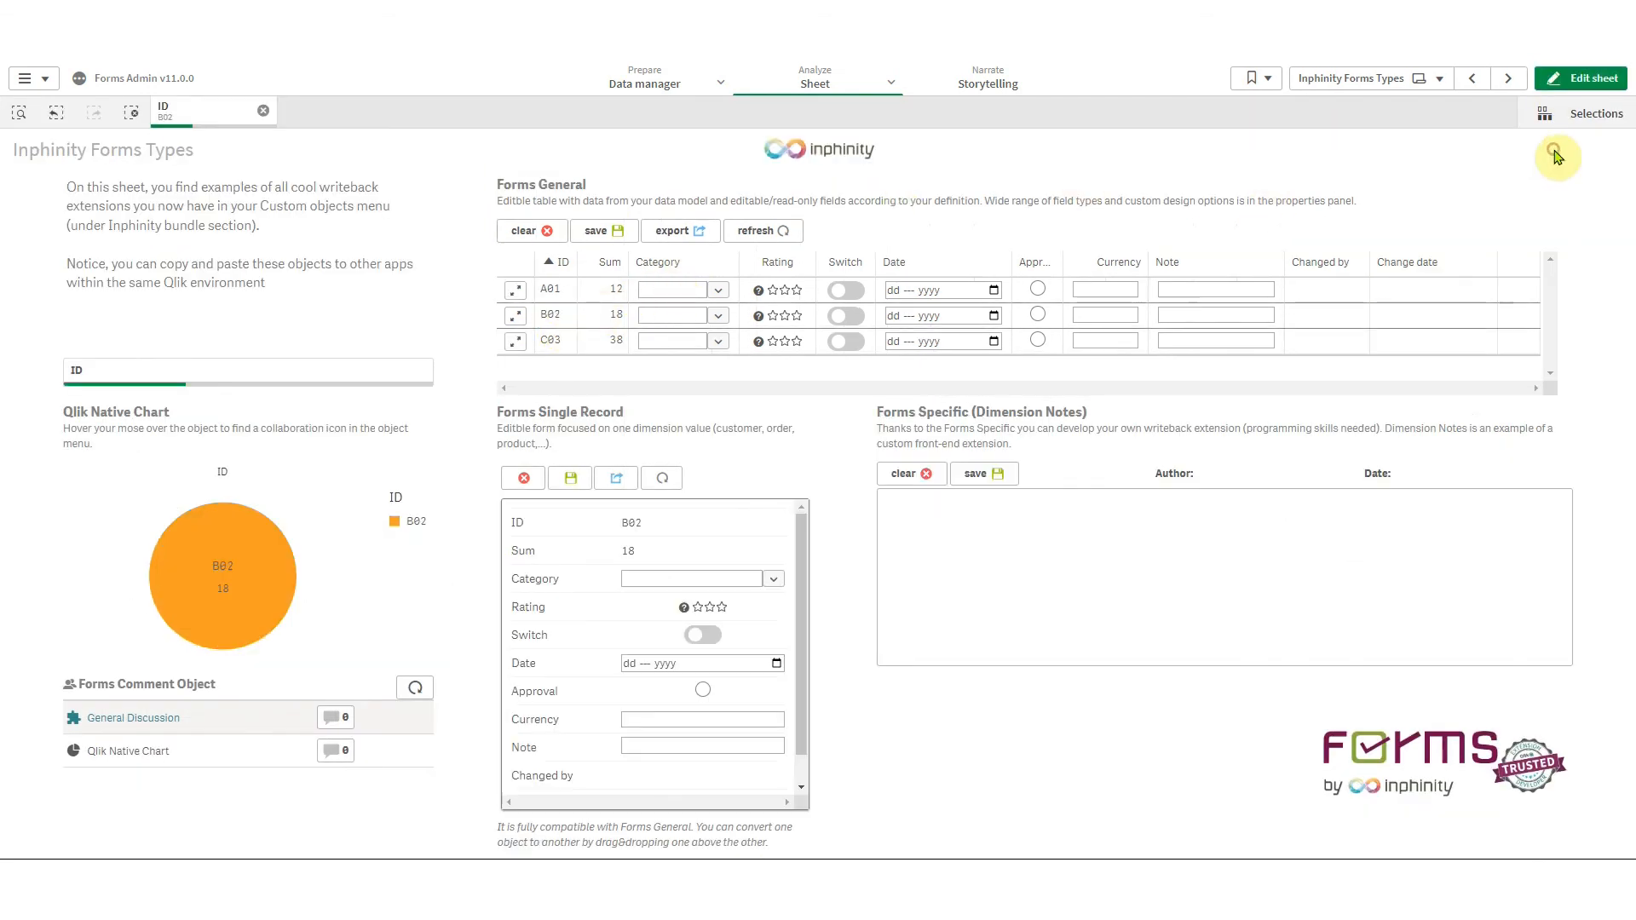